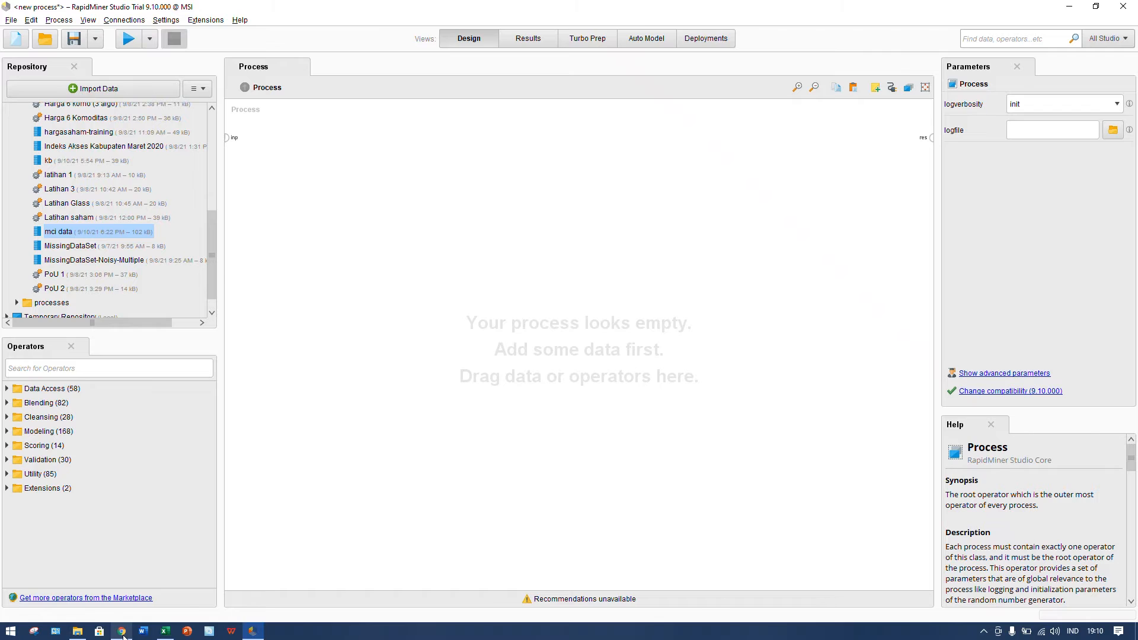
# Step: Switch to the browser's Kaggle page for All Premier League Matches 2010-2021 and open data_dictionary.txt
pyautogui.click(171, 580)
pyautogui.scroll(4, 958, 188)
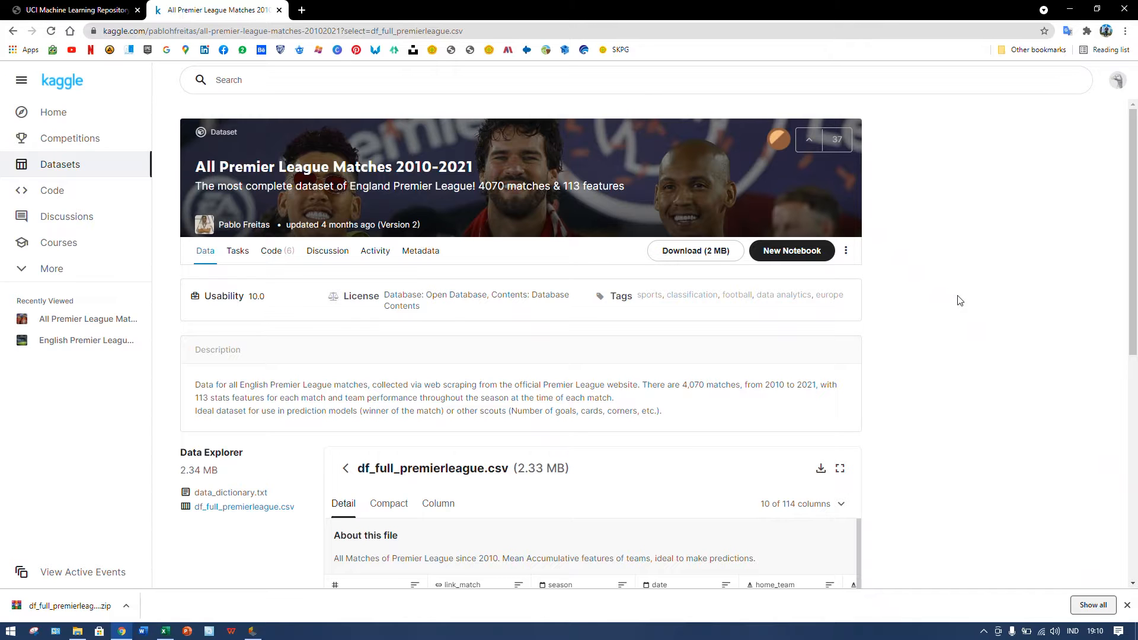
pyautogui.scroll(-3, 910, 352)
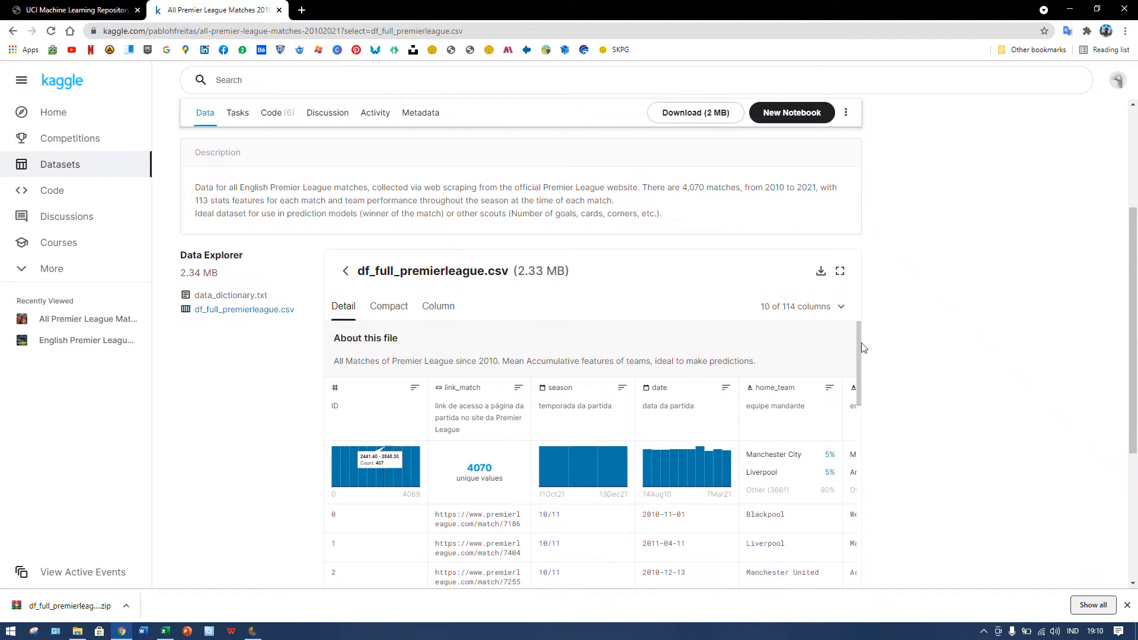
pyautogui.click(232, 294)
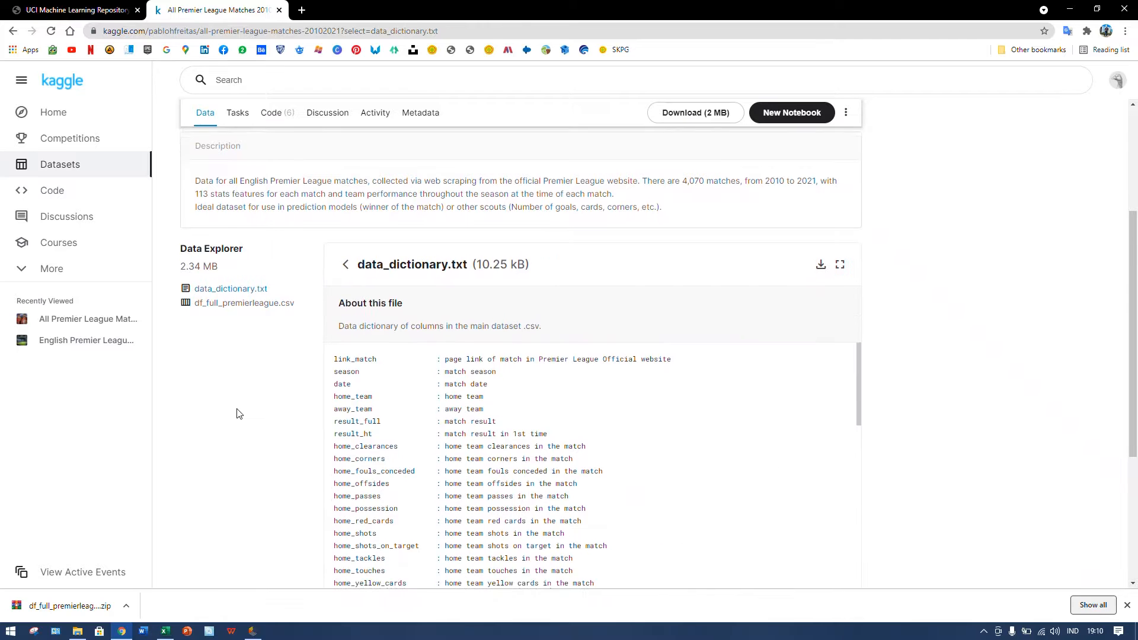
# Step: Examine the column names and descriptions throughout data_dictionary.txt, from the match details to the season averages
pyautogui.scroll(-1, 237, 413)
pyautogui.scroll(-1, 389, 348)
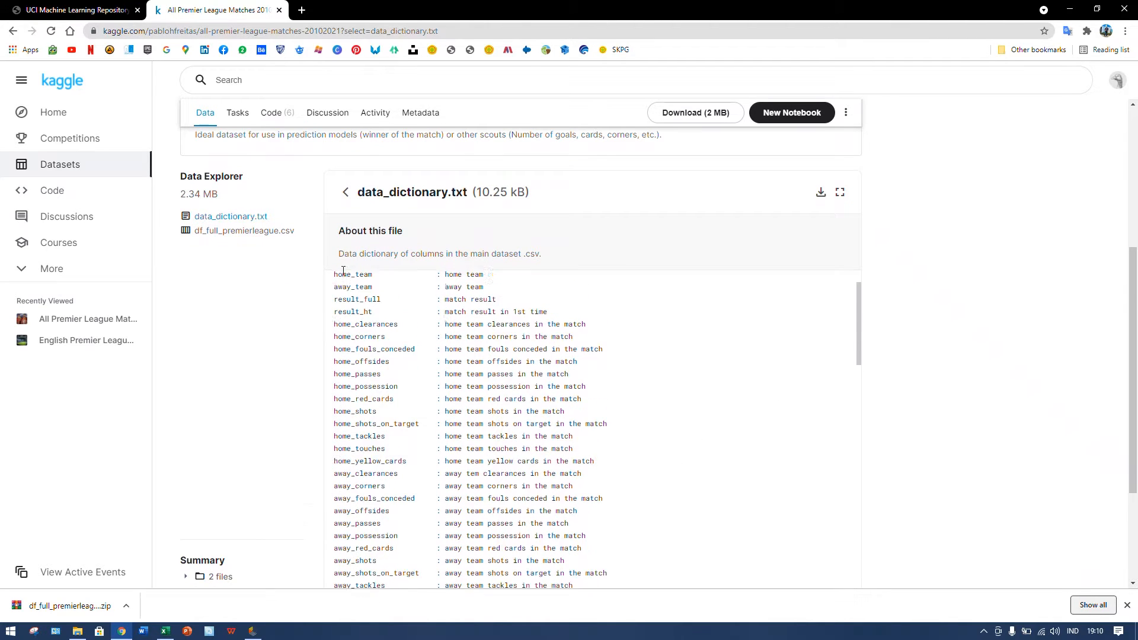
pyautogui.scroll(4, 343, 271)
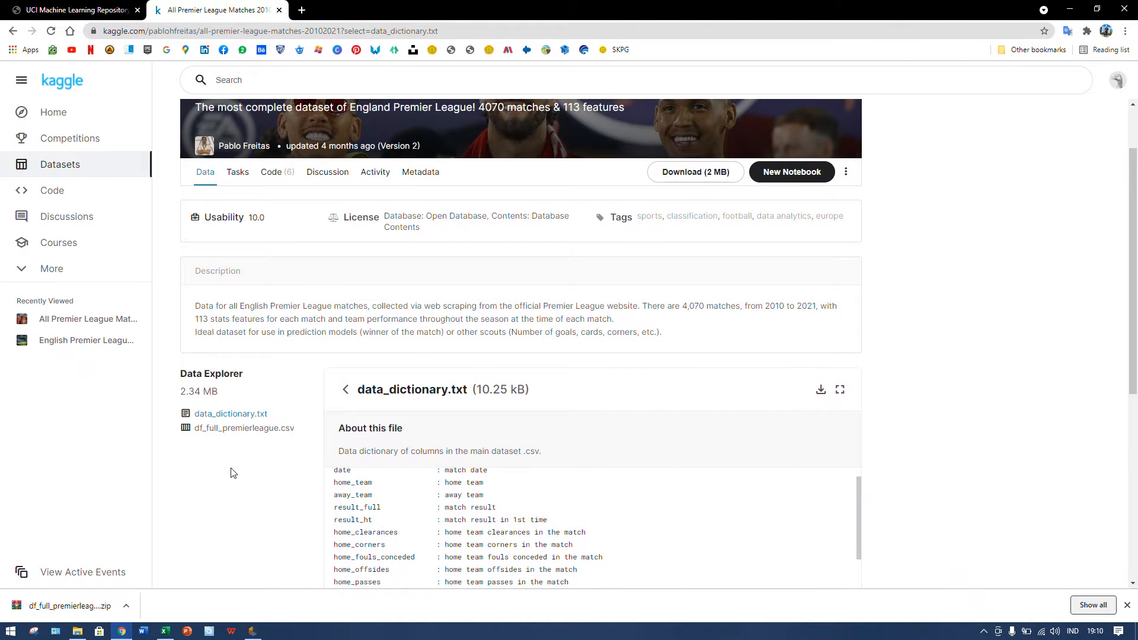
pyautogui.scroll(-3, 231, 473)
pyautogui.scroll(1, 365, 314)
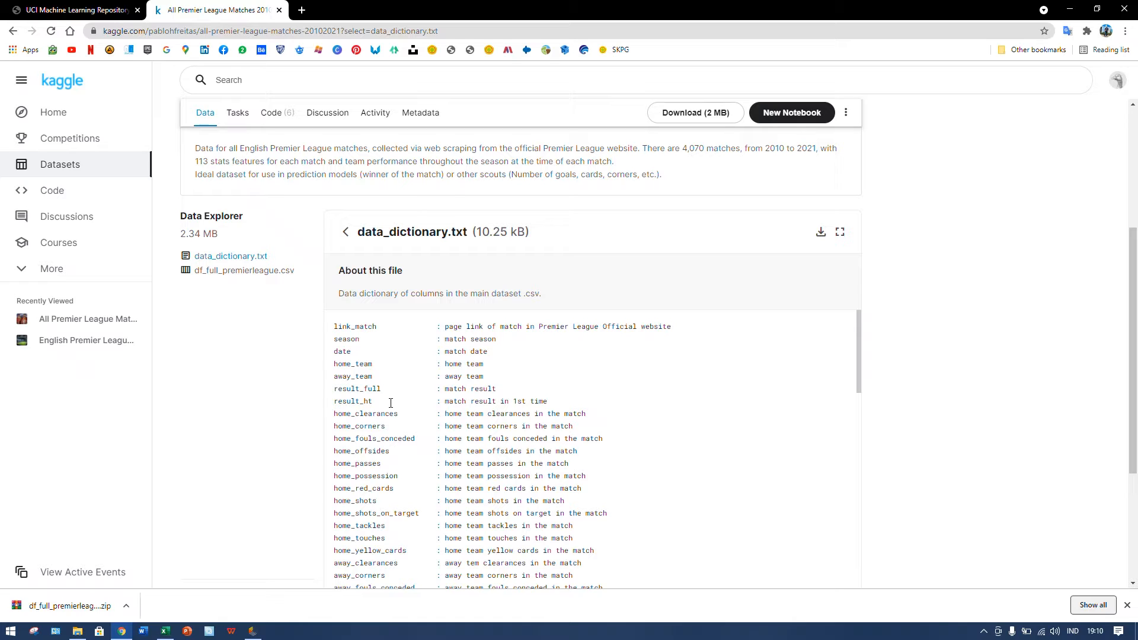
pyautogui.scroll(-1, 377, 424)
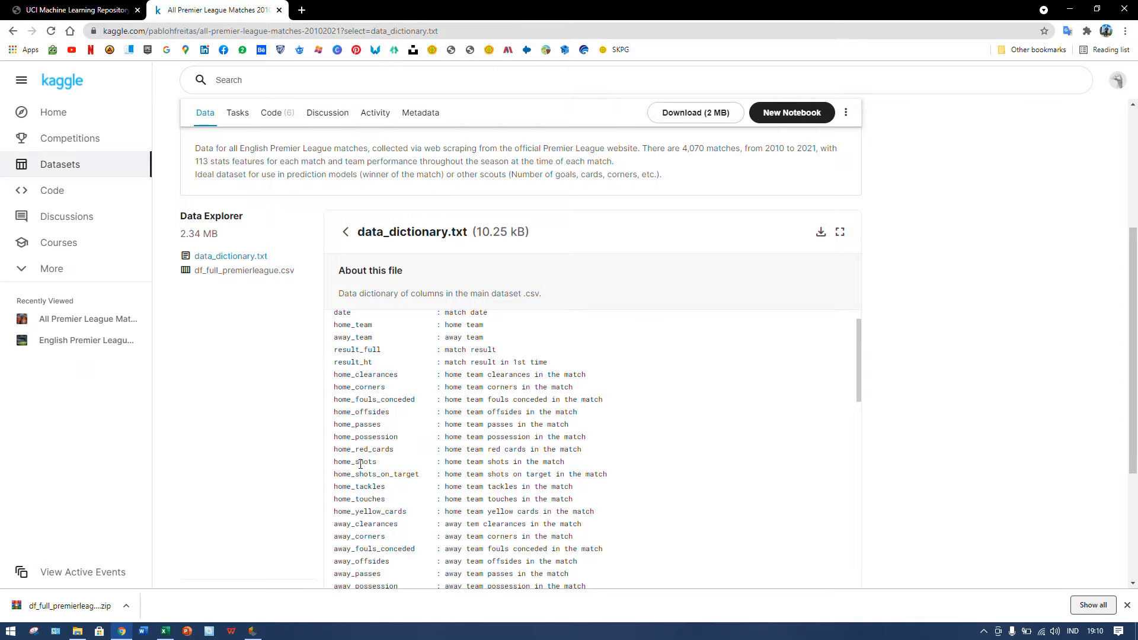
pyautogui.scroll(1, 360, 417)
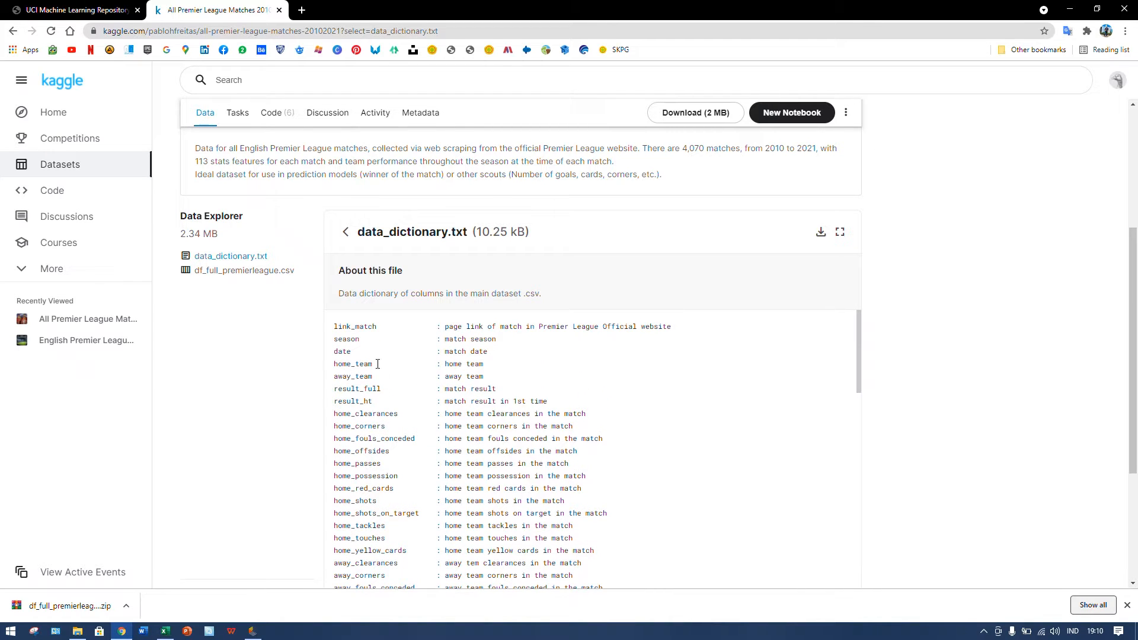
pyautogui.scroll(-6, 350, 372)
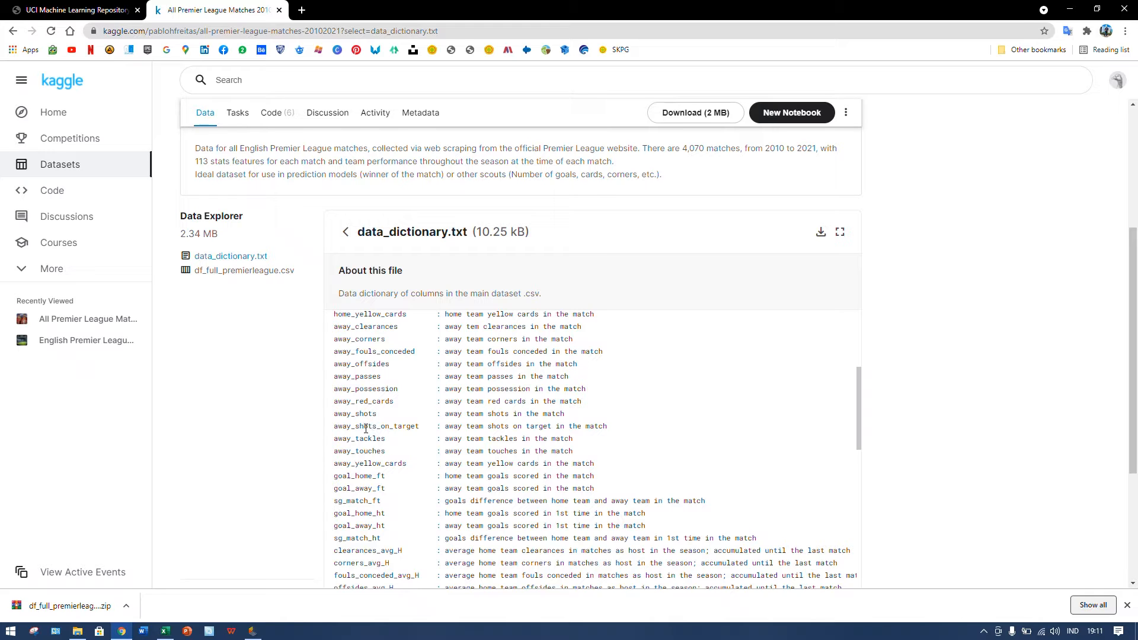
pyautogui.scroll(-3, 379, 432)
pyautogui.scroll(-3, 291, 455)
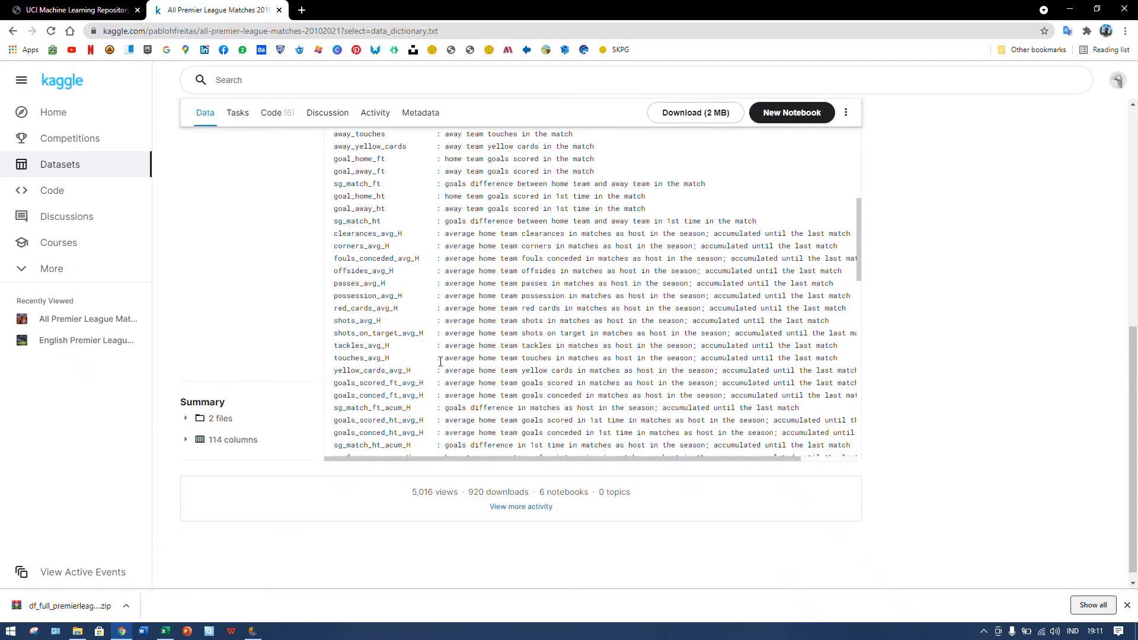
pyautogui.scroll(-10, 441, 361)
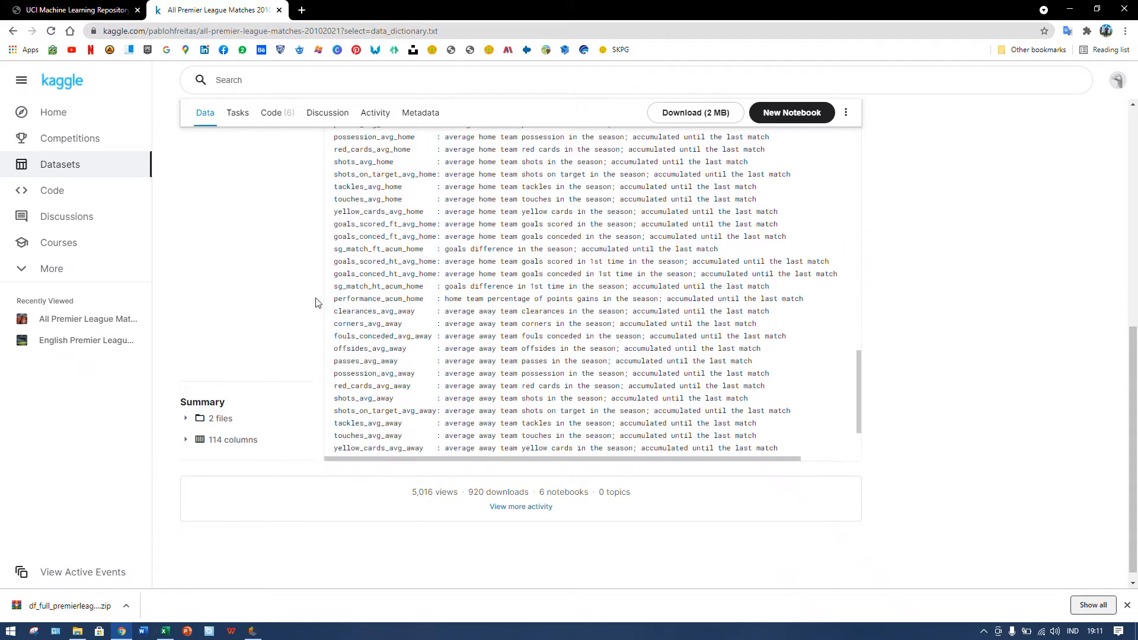
pyautogui.scroll(5, 316, 303)
pyautogui.scroll(5, 454, 454)
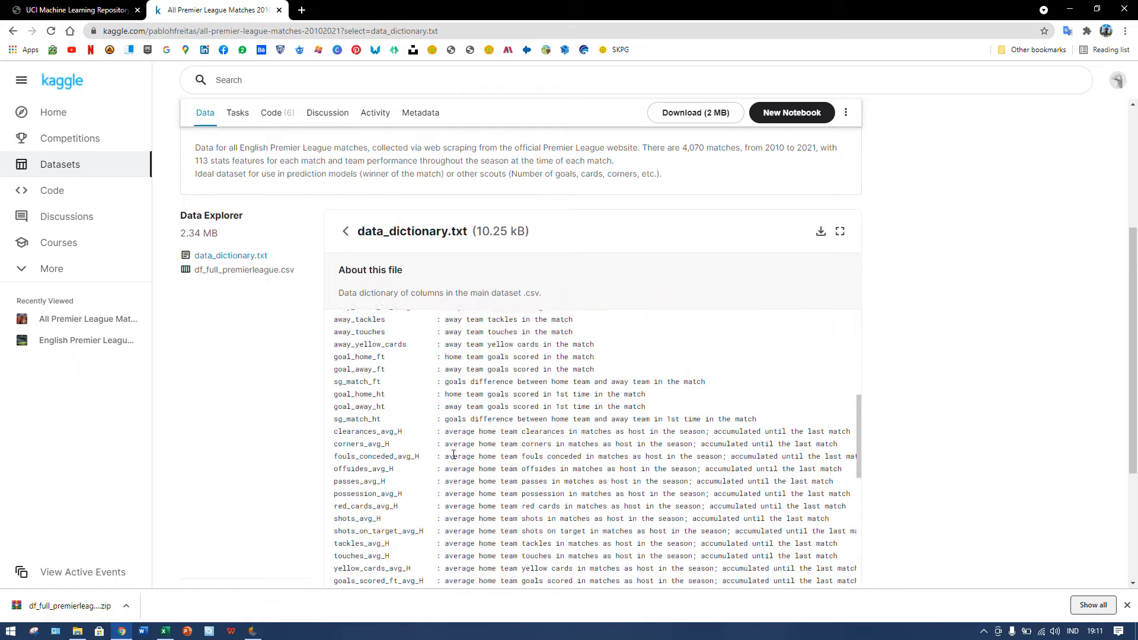
pyautogui.scroll(2, 454, 454)
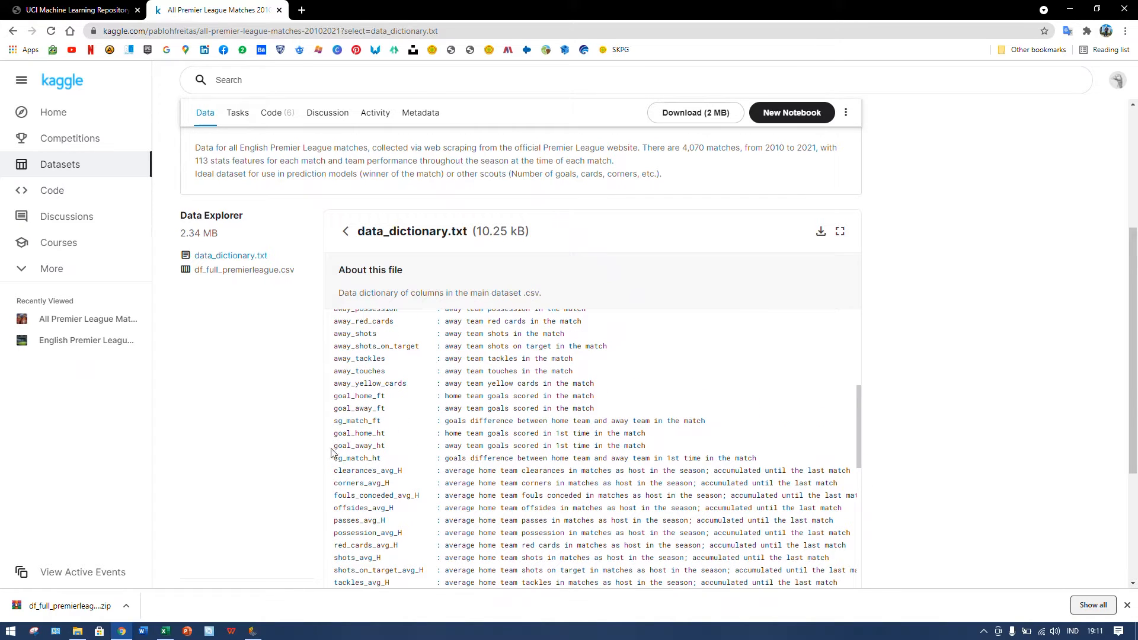
# Step: Highlight the goal_away_ht line, the home season-average entries and the entries from link_match to sg_match_ht in the data dictionary, then clear the selection
pyautogui.moveTo(334, 446); pyautogui.dragTo(660, 455)
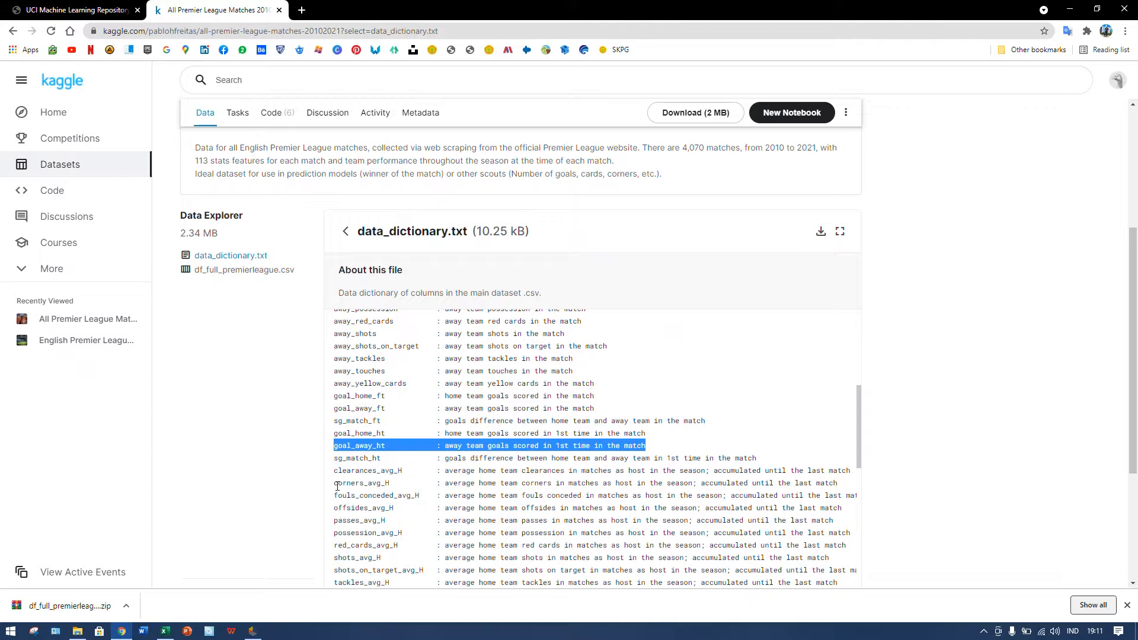
pyautogui.moveTo(334, 470); pyautogui.dragTo(832, 561)
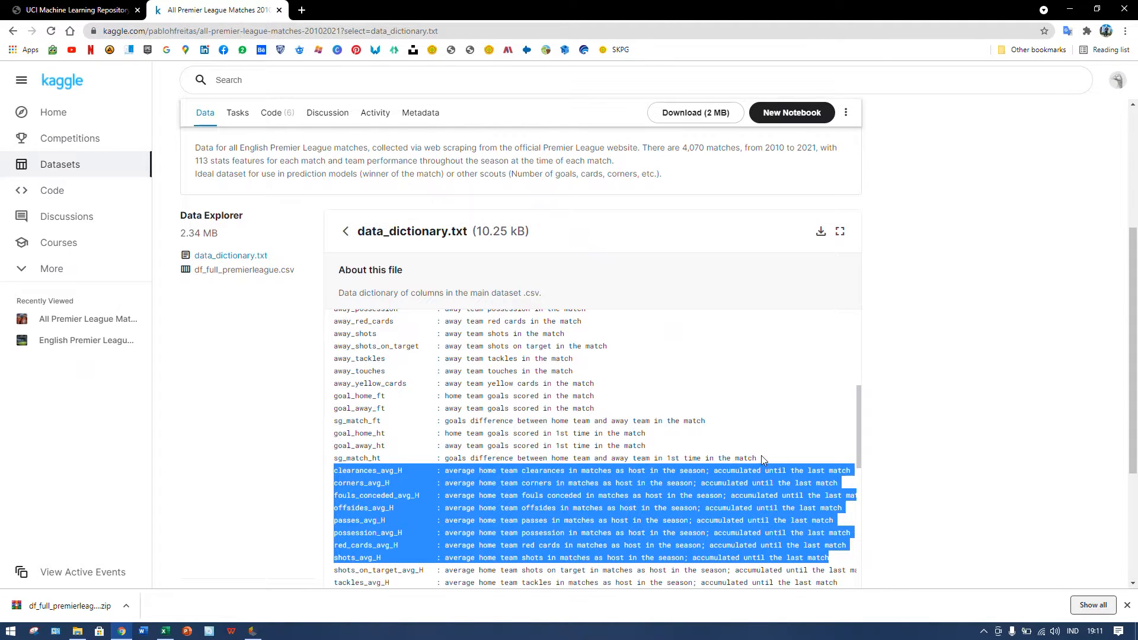
pyautogui.moveTo(760, 460); pyautogui.dragTo(332, 328)
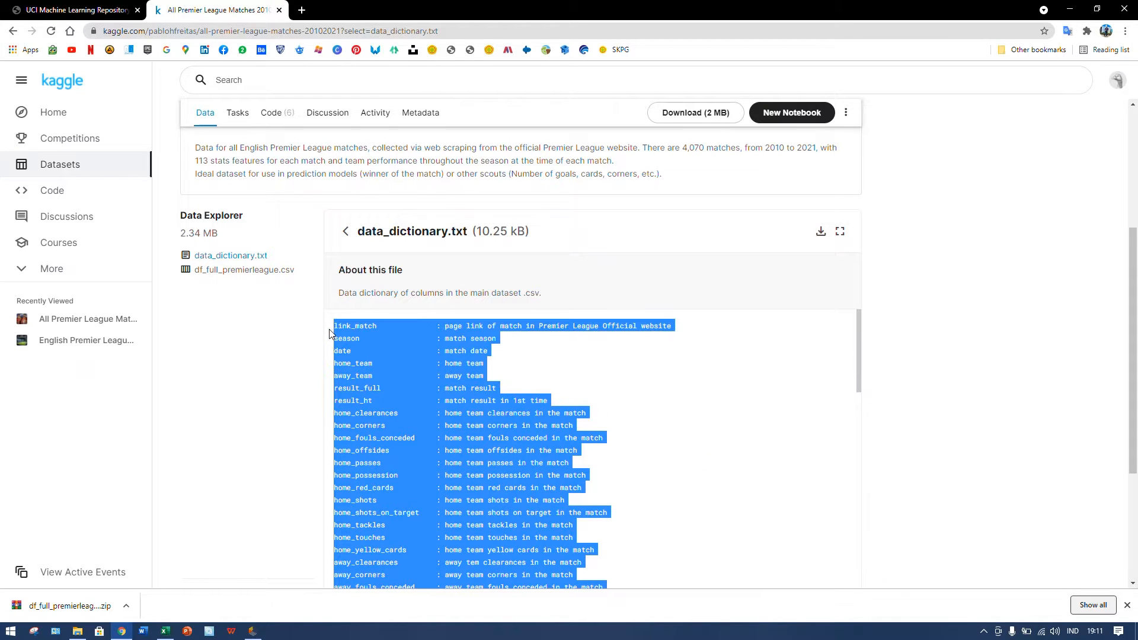
pyautogui.scroll(-2, 400, 365)
pyautogui.scroll(-3, 400, 365)
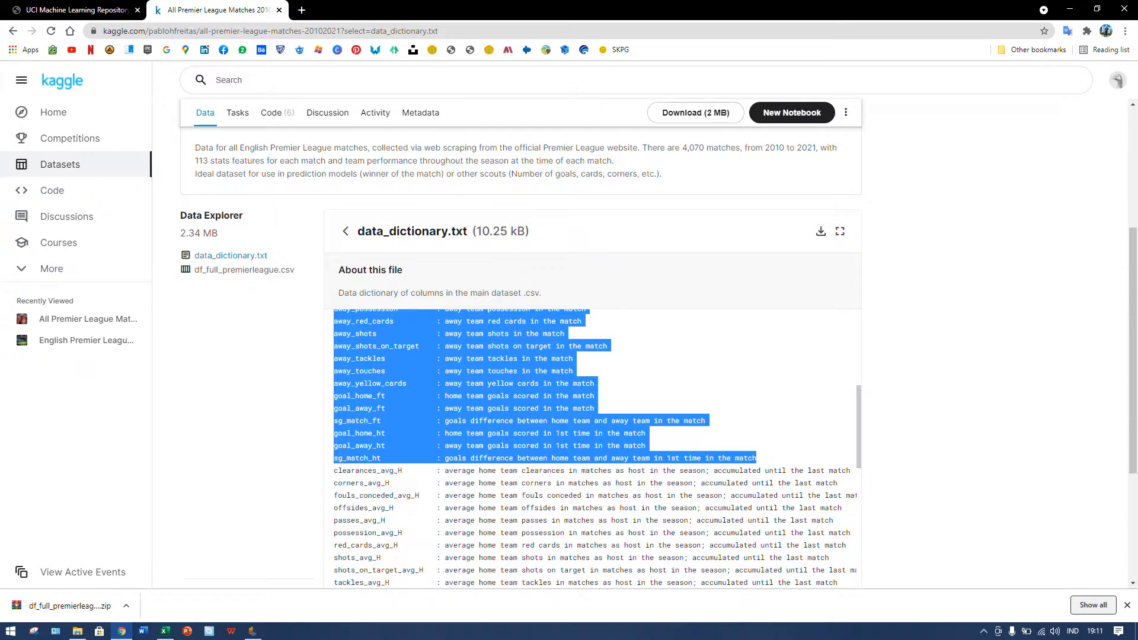
pyautogui.moveTo(338, 446); pyautogui.dragTo(650, 453)
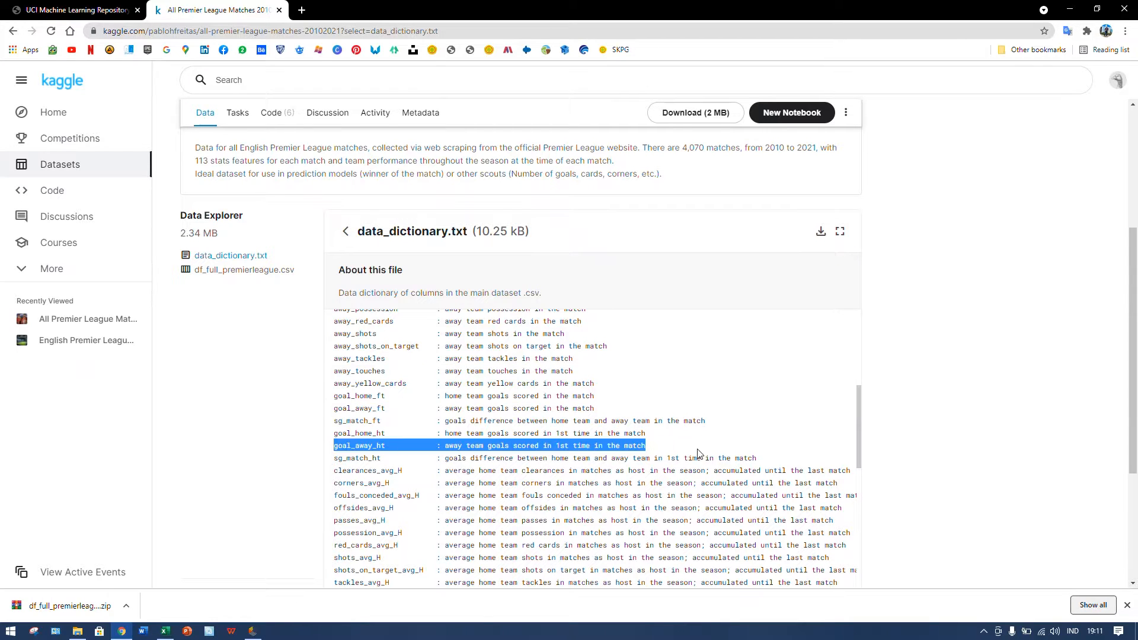
pyautogui.click(236, 351)
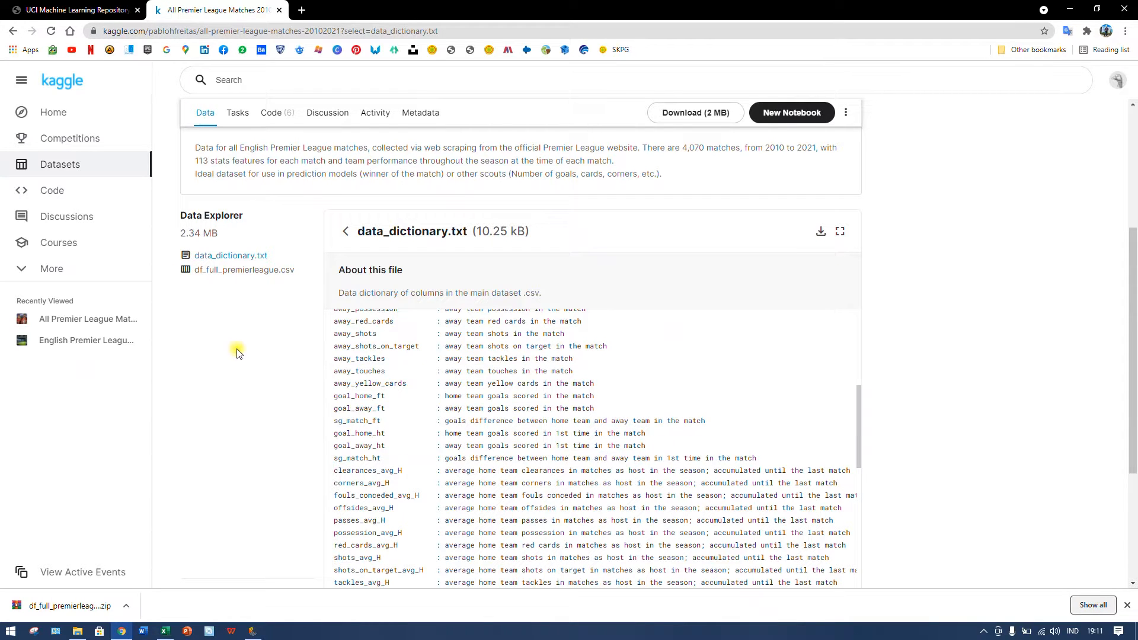
# Step: Download df_full_premierleague.csv as a zip archive into the DTS\Final Project folder on drive D
pyautogui.click(240, 272)
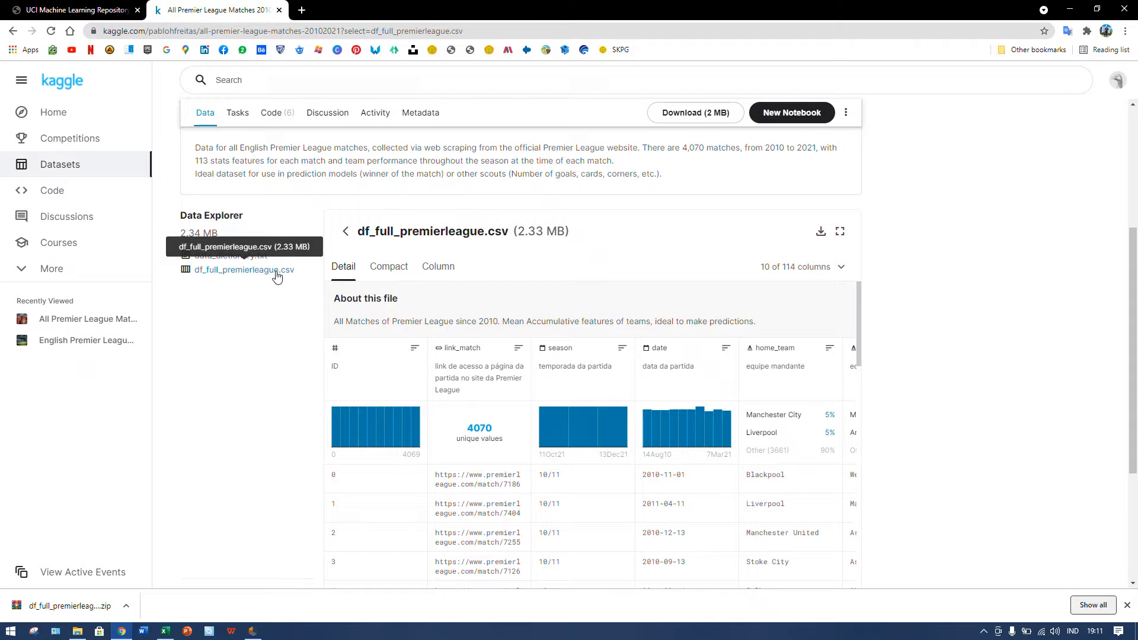
pyautogui.moveTo(517, 232); pyautogui.dragTo(580, 234)
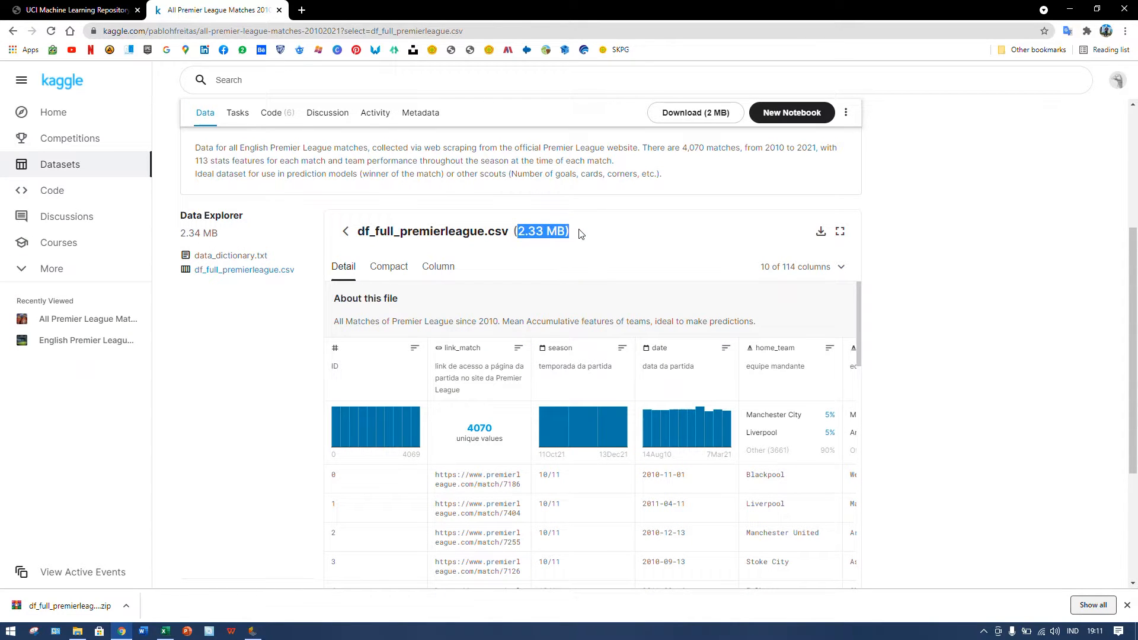
pyautogui.click(822, 233)
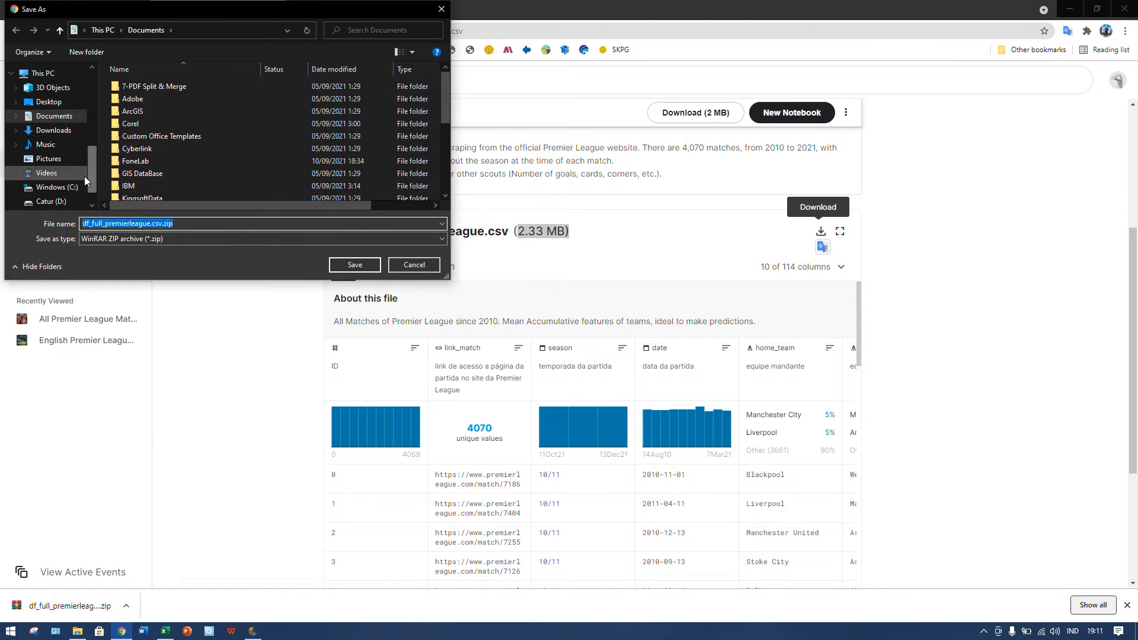
pyautogui.click(51, 202)
pyautogui.doubleClick(140, 89)
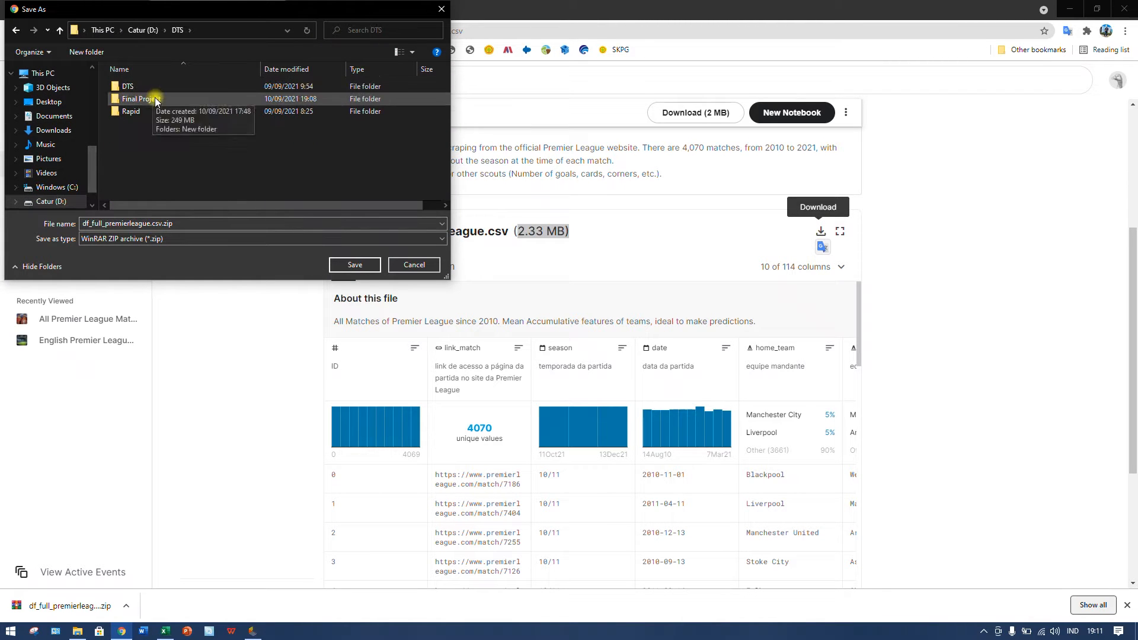
pyautogui.doubleClick(155, 99)
pyautogui.doubleClick(155, 86)
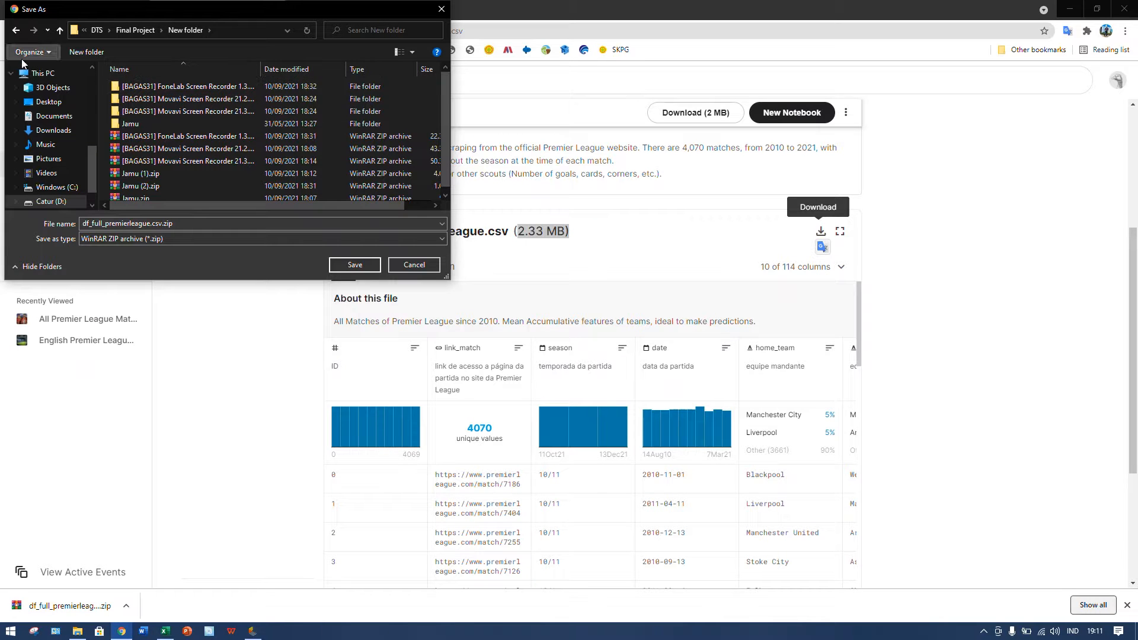
pyautogui.click(15, 30)
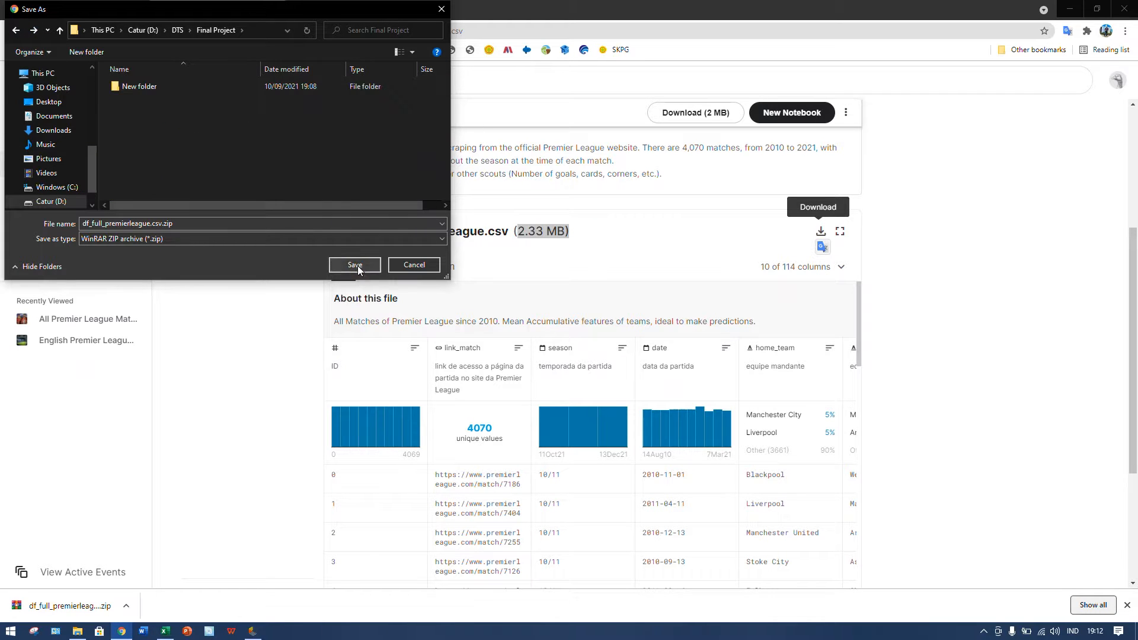
pyautogui.click(355, 265)
pyautogui.click(16, 31)
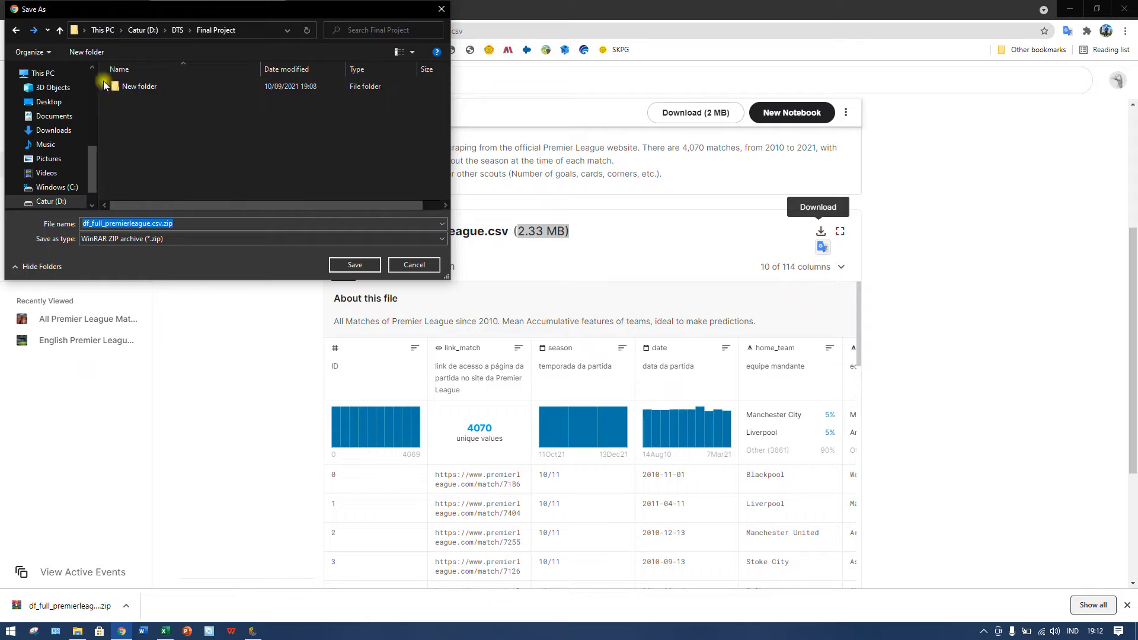
pyautogui.click(342, 268)
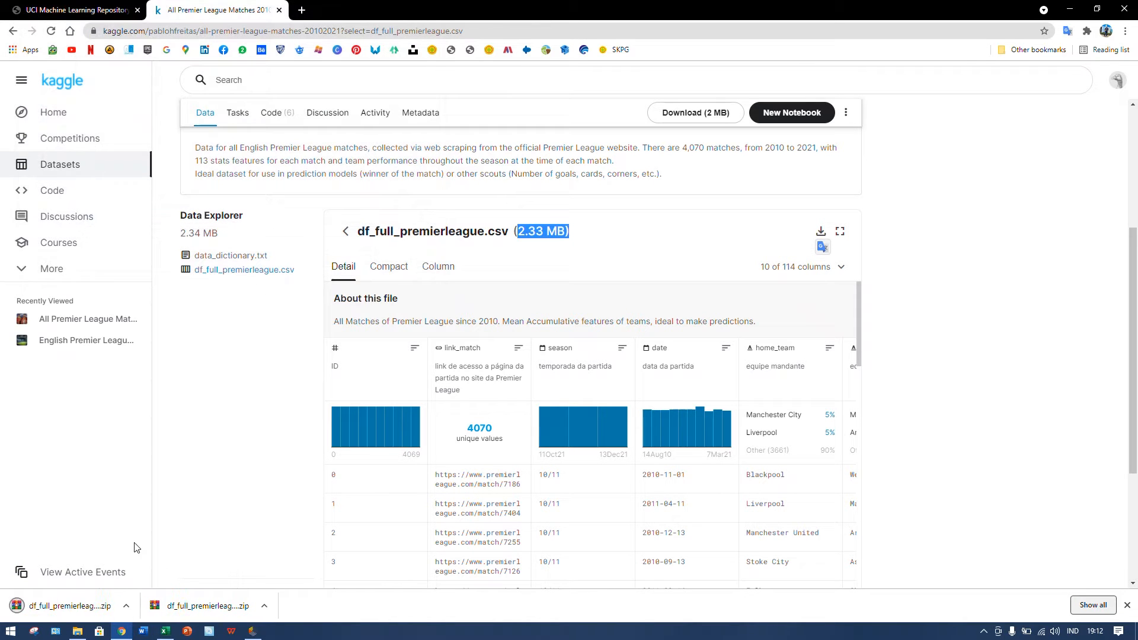
# Step: Switch to File Explorer, extract df_full_premierleague.csv.zip into the Final Project folder and open the extracted CSV in Excel
pyautogui.click(77, 631)
pyautogui.click(209, 153)
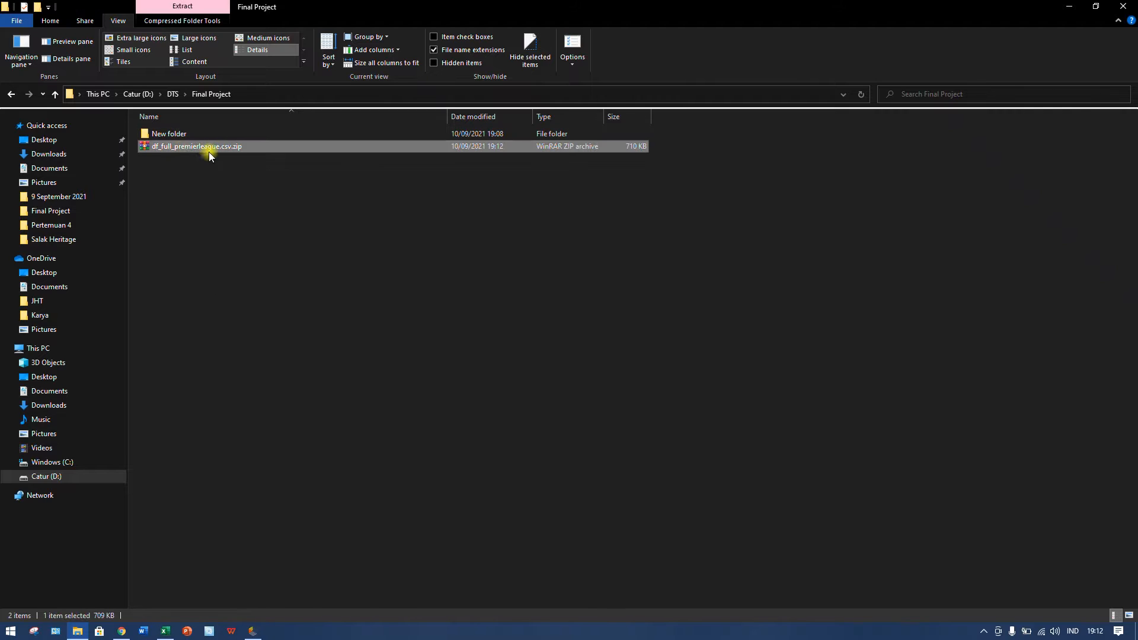
pyautogui.rightClick(190, 147)
pyautogui.click(238, 192)
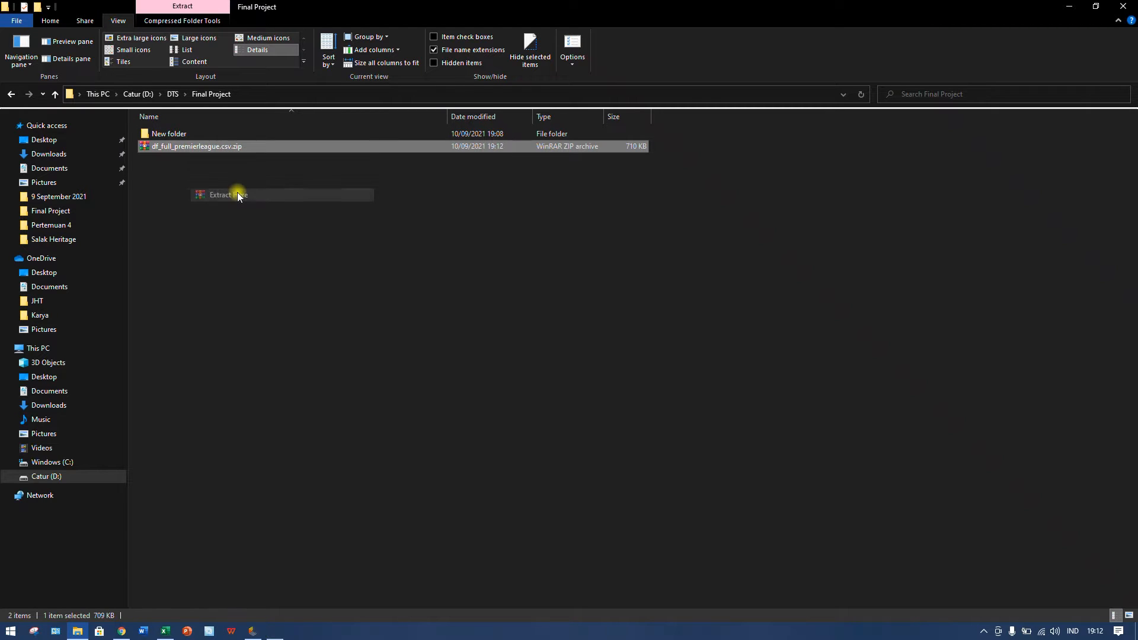
pyautogui.click(186, 147)
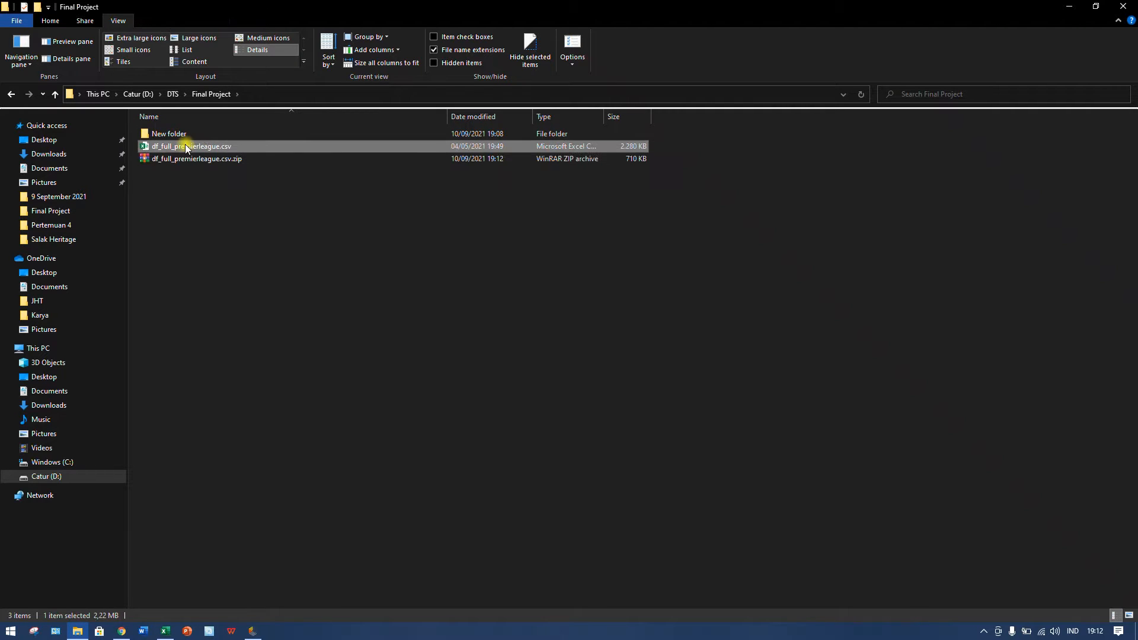
pyautogui.doubleClick(186, 147)
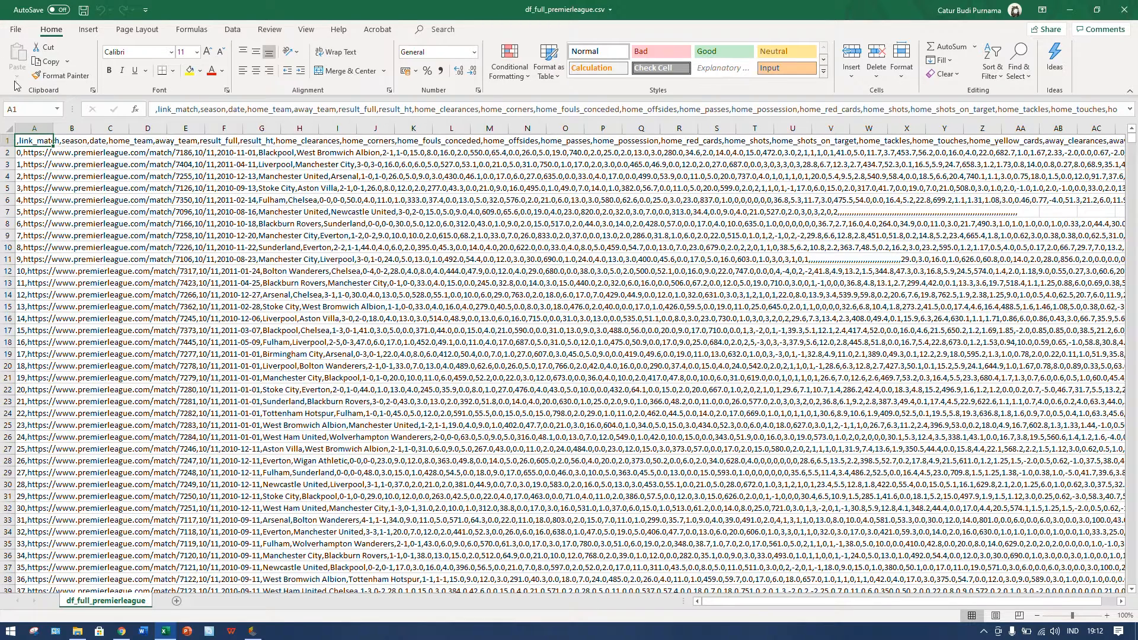
pyautogui.click(64, 173)
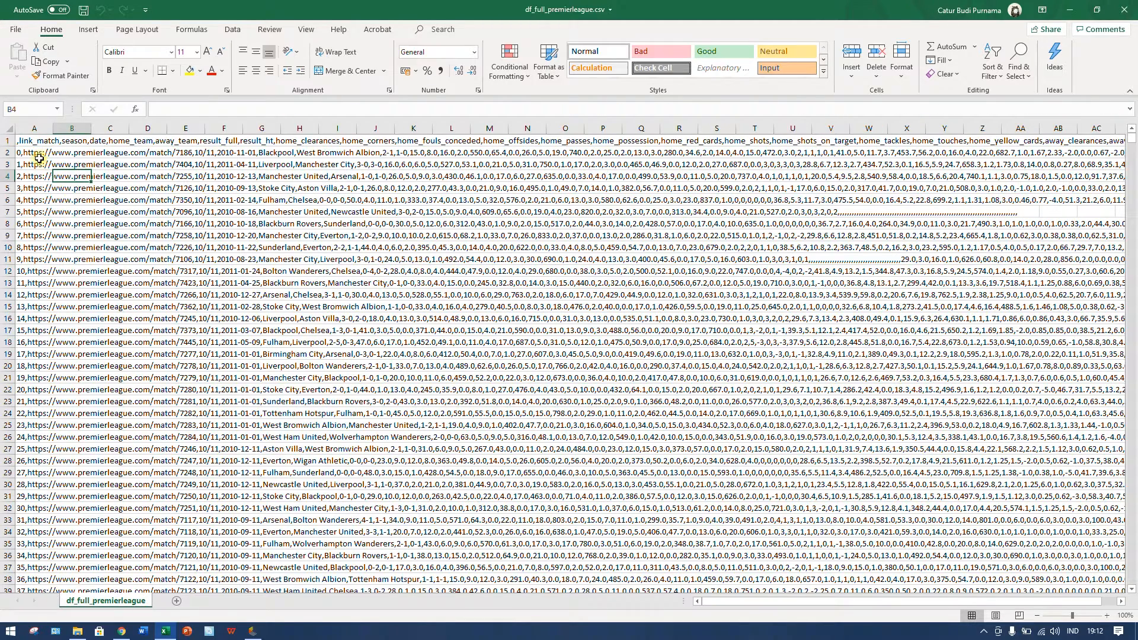
pyautogui.click(34, 128)
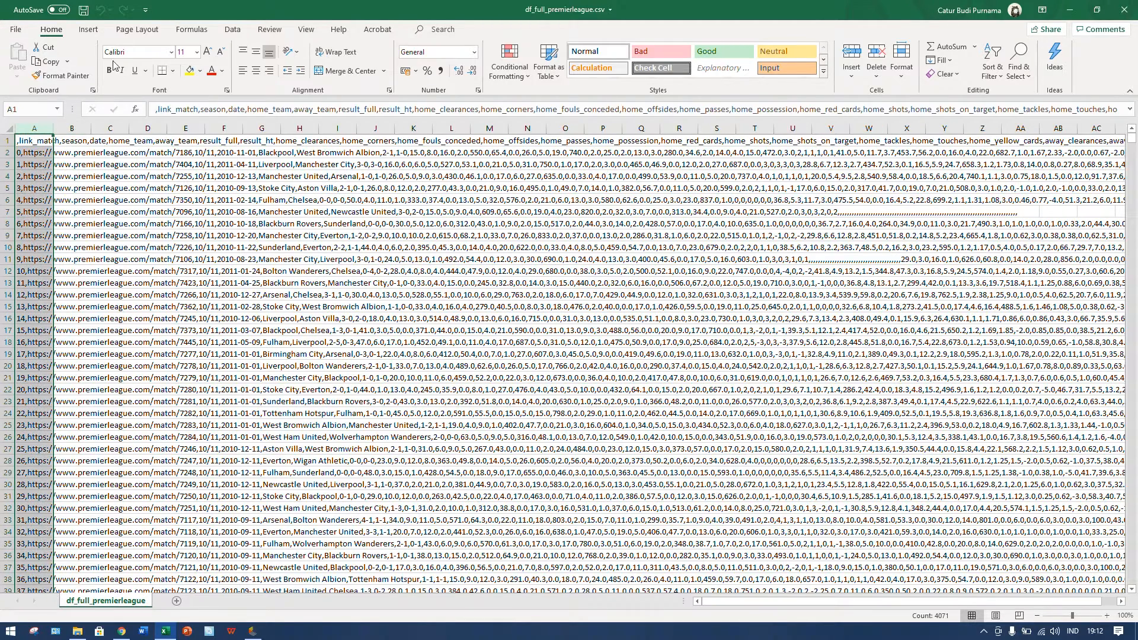
pyautogui.click(611, 14)
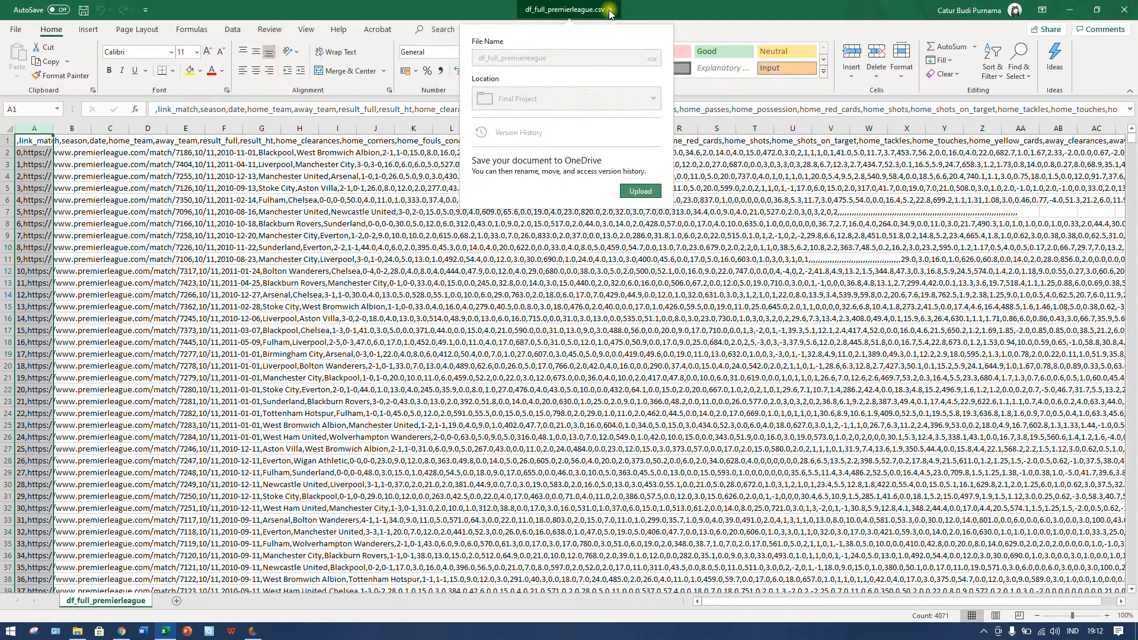
pyautogui.click(324, 194)
pyautogui.click(56, 151)
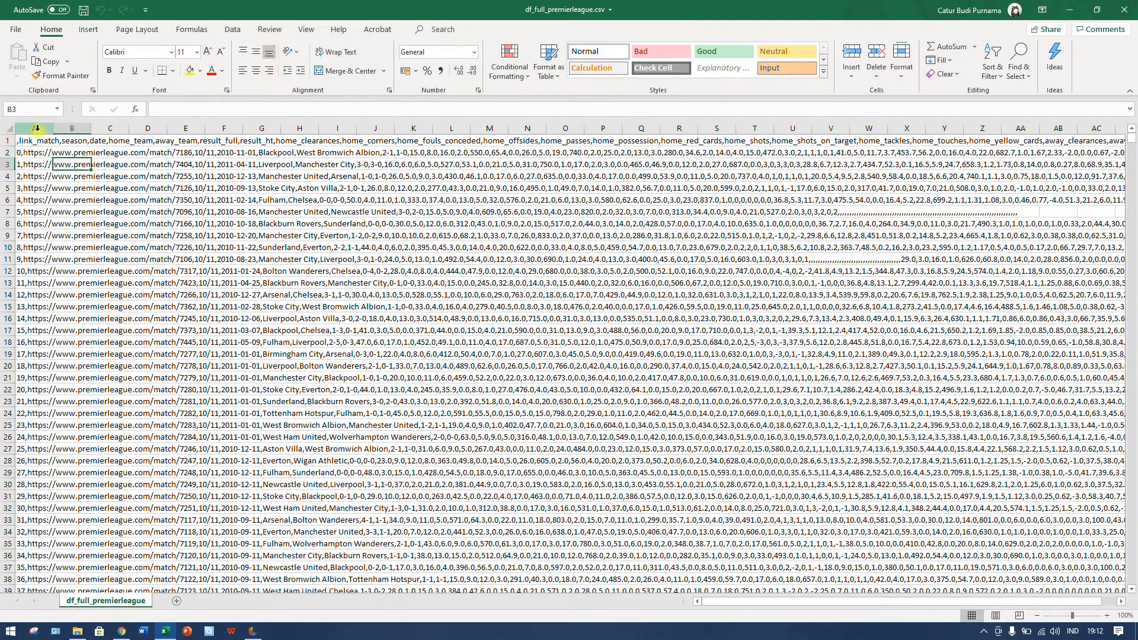
# Step: Start Text to Columns on column A as delimited data, with comma replacing tab as the delimiter
pyautogui.click(36, 128)
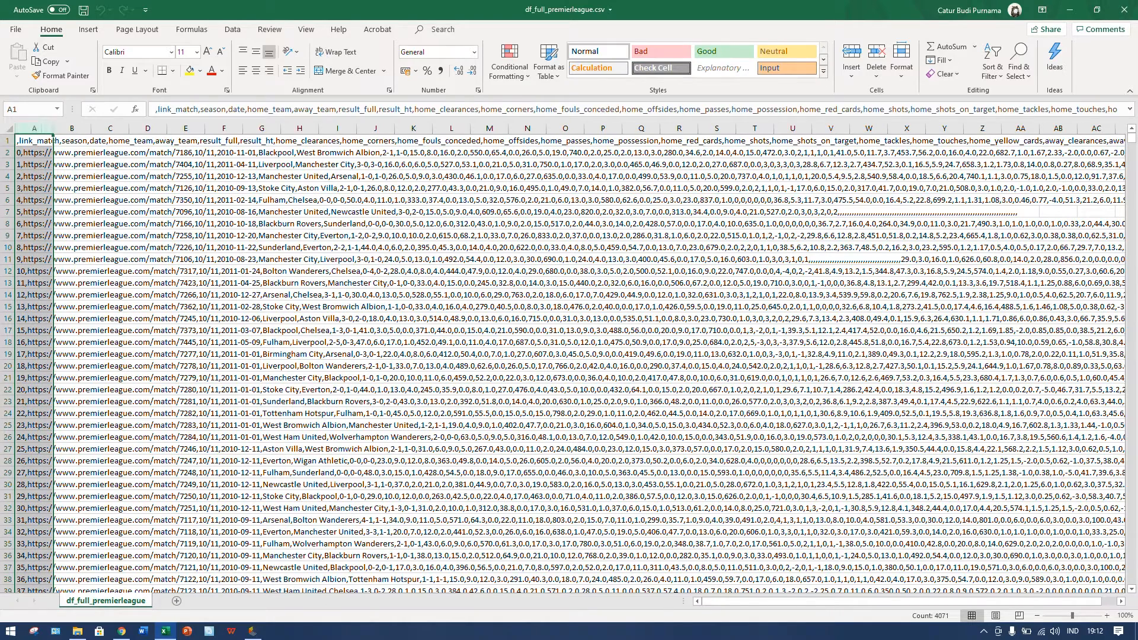
pyautogui.click(34, 142)
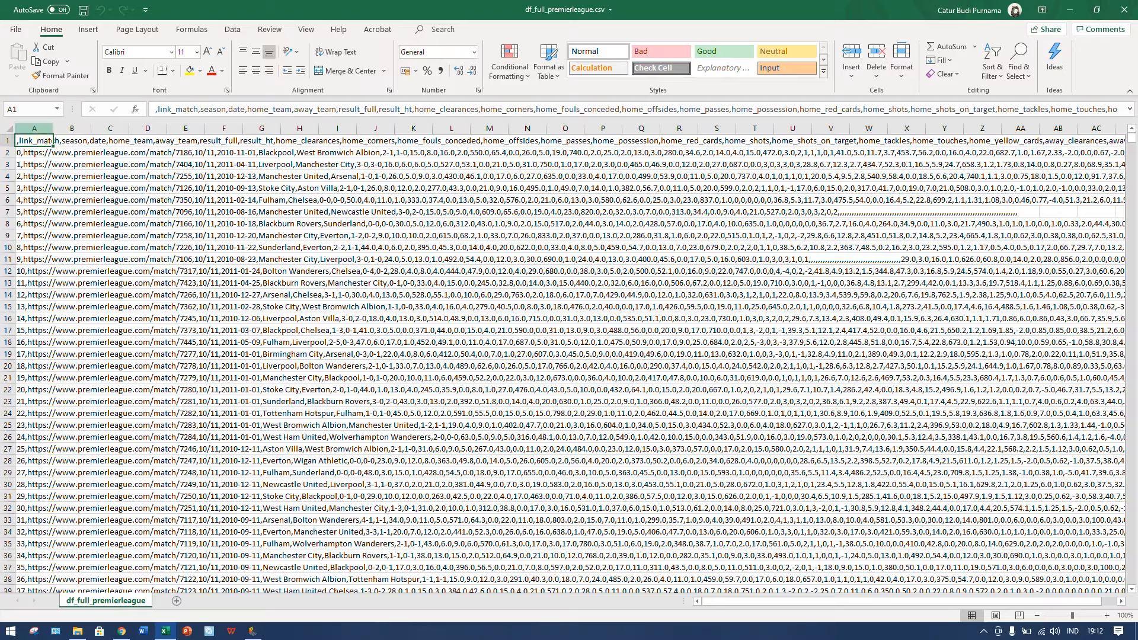
pyautogui.click(34, 128)
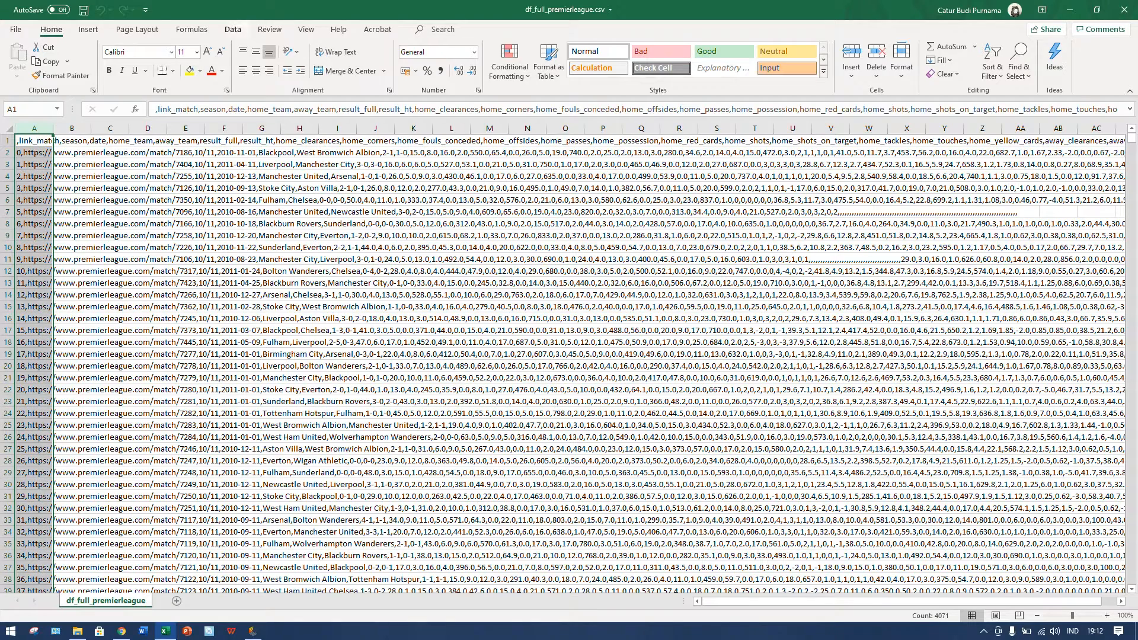
pyautogui.click(232, 29)
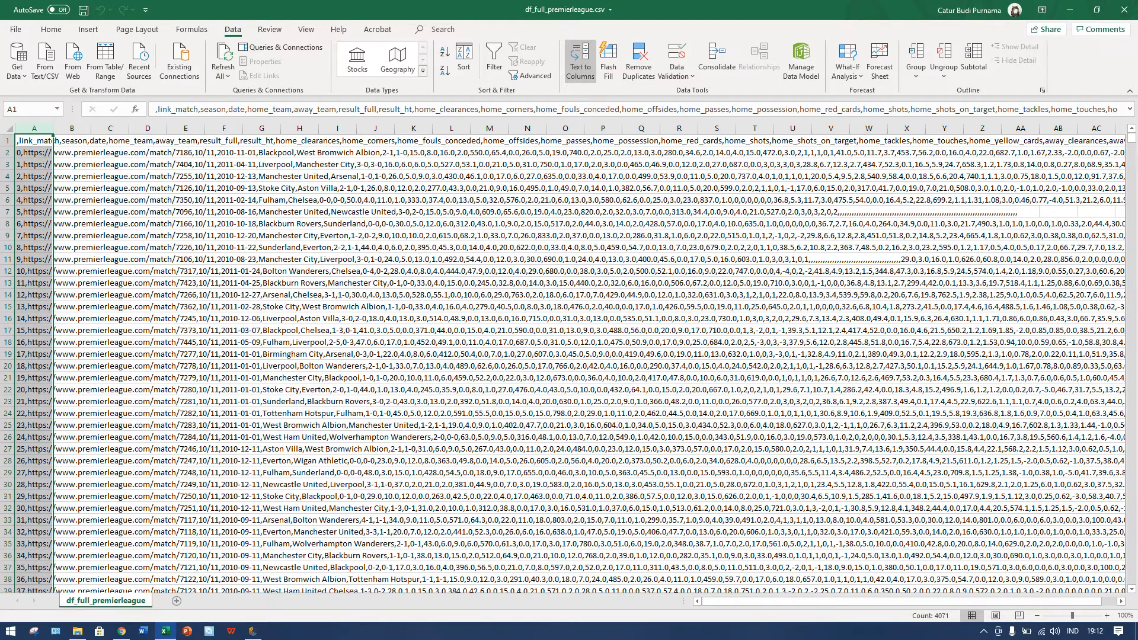
pyautogui.click(580, 62)
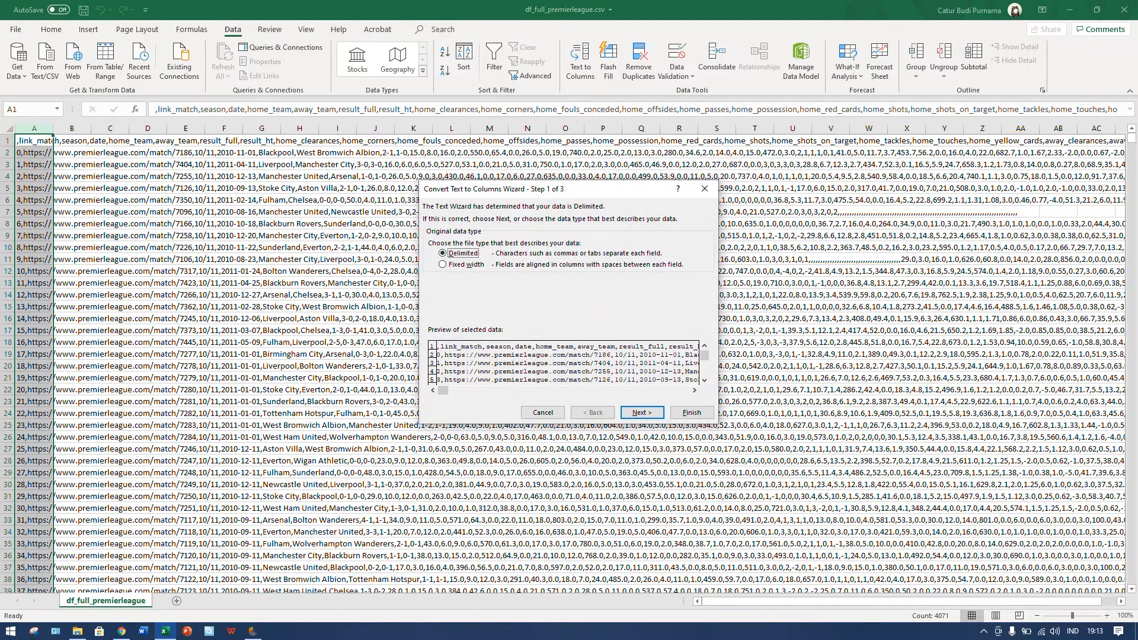
pyautogui.press('Return')
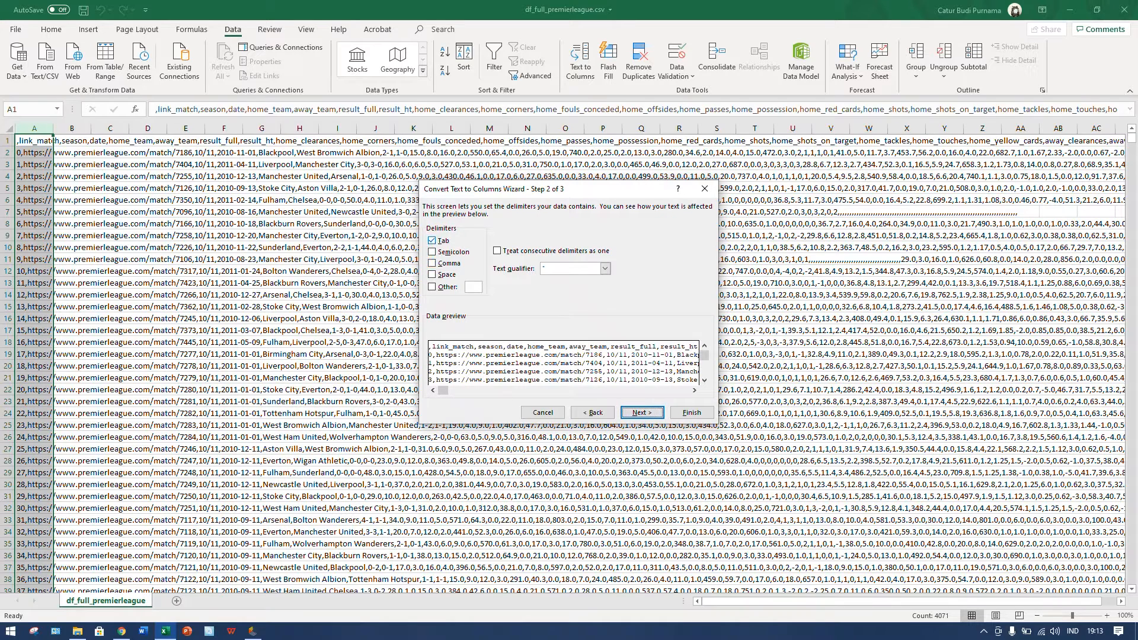
pyautogui.click(432, 241)
pyautogui.click(432, 263)
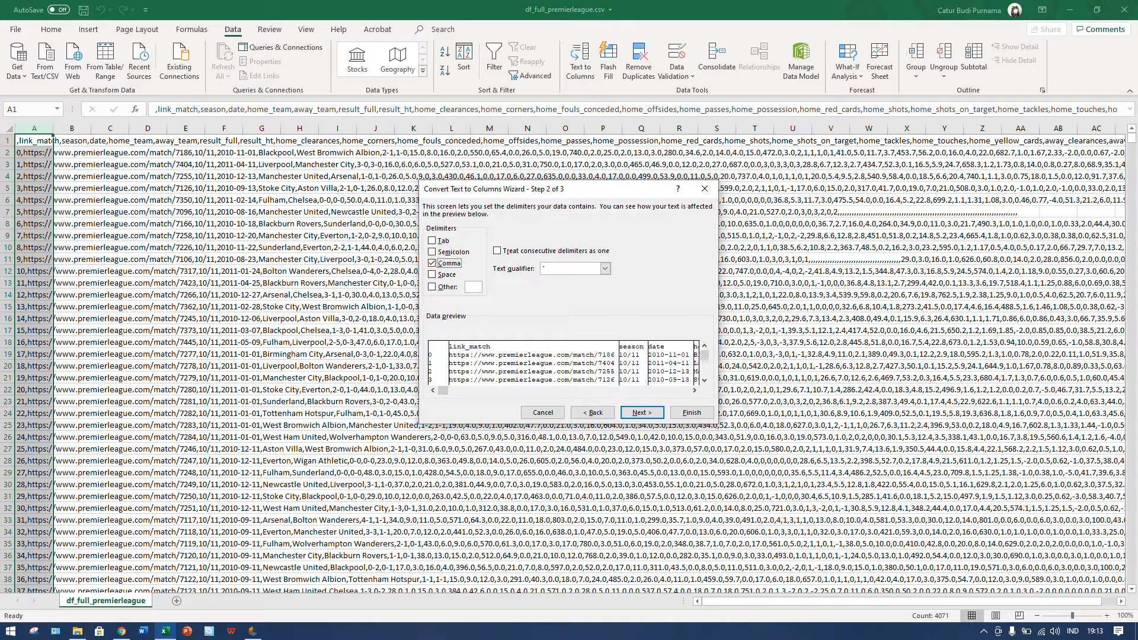
# Step: Compare the split preview without and with the comma delimiter, then finish splitting column A by commas in General format
pyautogui.click(432, 263)
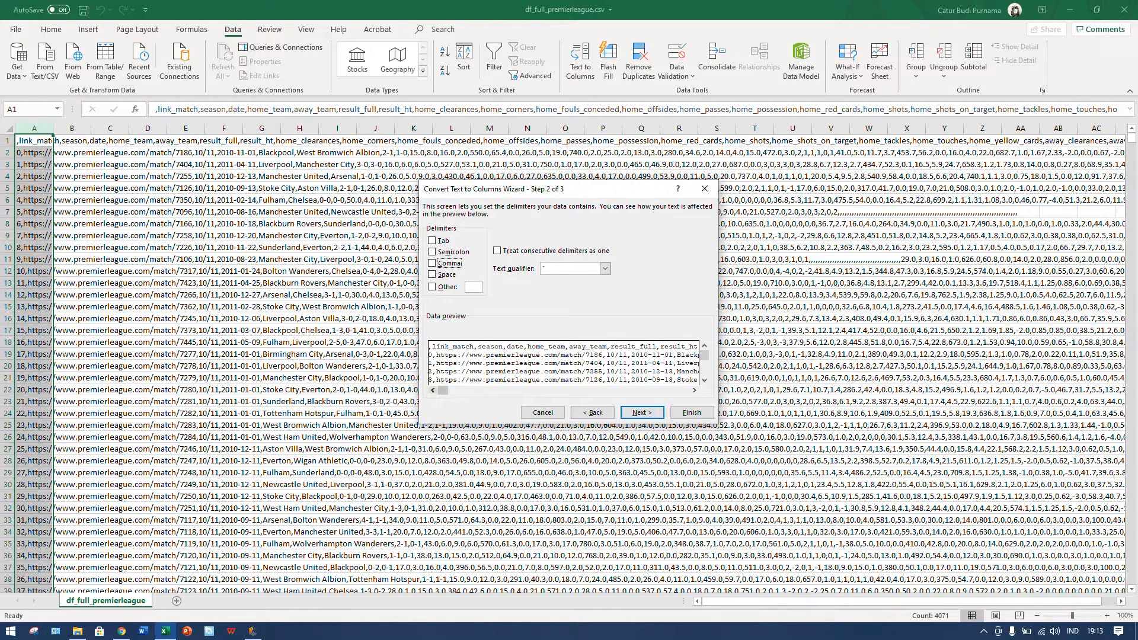
pyautogui.moveTo(438, 391)
pyautogui.mouseDown()
pyautogui.moveTo(484, 387)
pyautogui.moveTo(442, 390)
pyautogui.mouseUp()
pyautogui.click(432, 263)
pyautogui.click(694, 390)
pyautogui.click(694, 390)
pyautogui.click(694, 390)
pyautogui.click(695, 390)
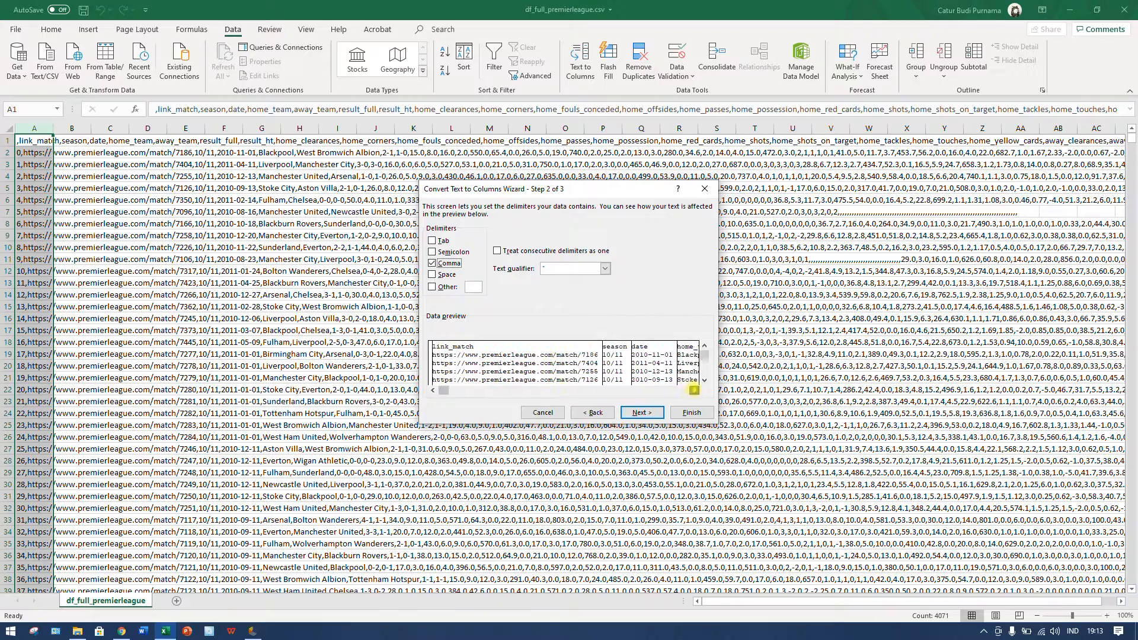
pyautogui.click(694, 390)
pyautogui.click(694, 391)
pyautogui.click(694, 390)
pyautogui.click(694, 390)
pyautogui.click(642, 413)
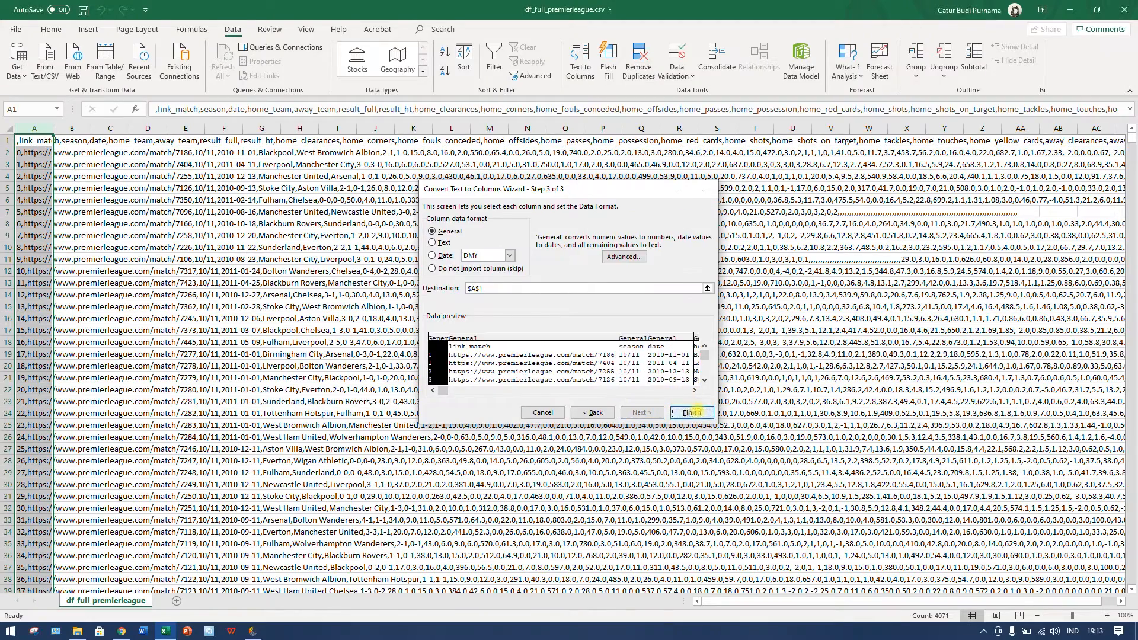
pyautogui.click(692, 412)
pyautogui.click(224, 224)
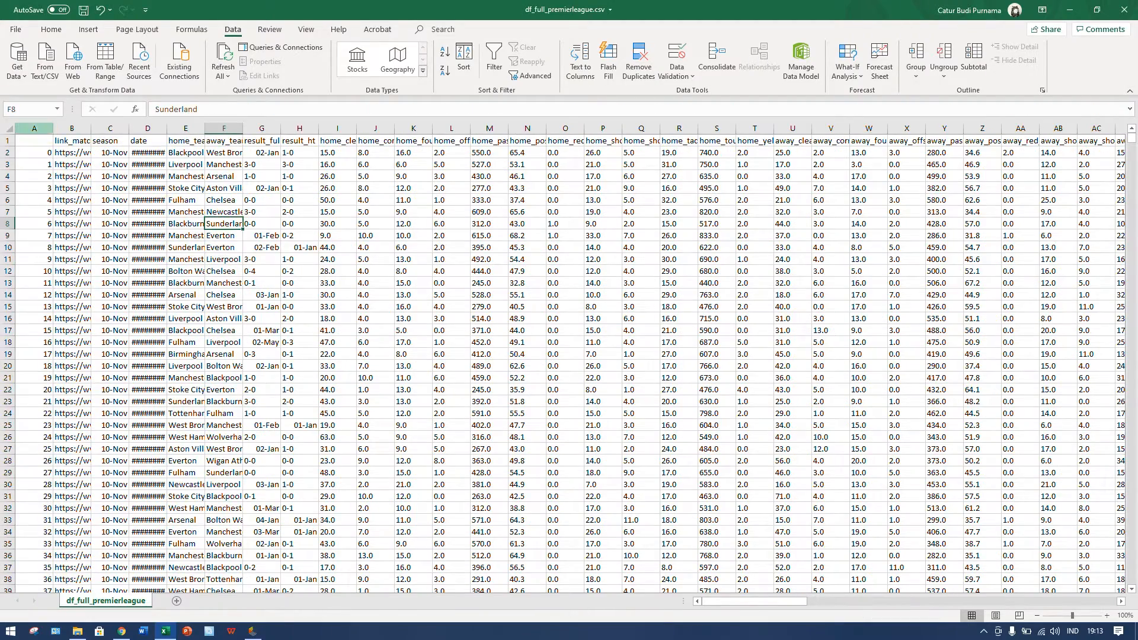
# Step: Autofit the widths of columns A through O to their contents
pyautogui.moveTo(34, 128); pyautogui.dragTo(580, 128)
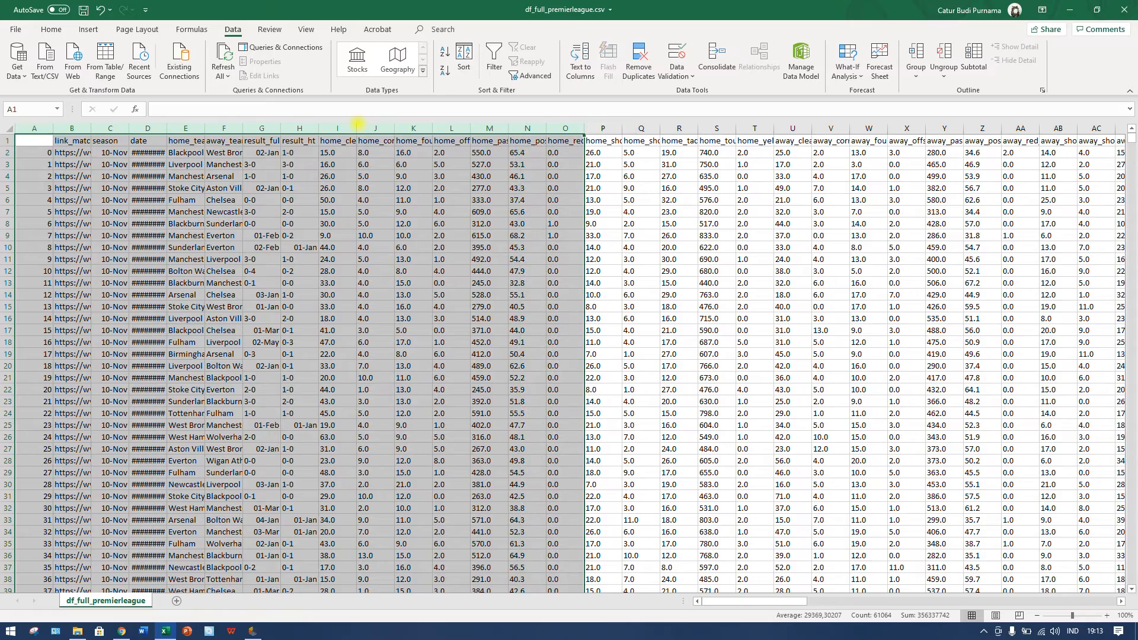
pyautogui.doubleClick(584, 128)
pyautogui.click(455, 188)
# Step: Delete all columns from sg_match_ht in column AL through the last data column
pyautogui.moveTo(729, 601); pyautogui.dragTo(802, 602)
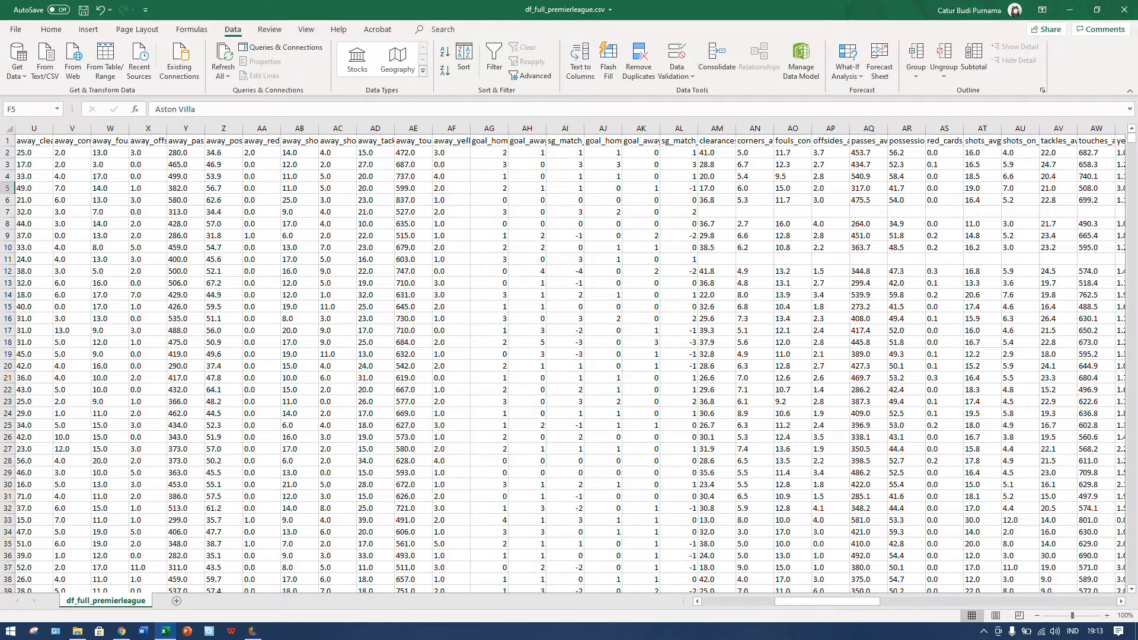
pyautogui.click(650, 141)
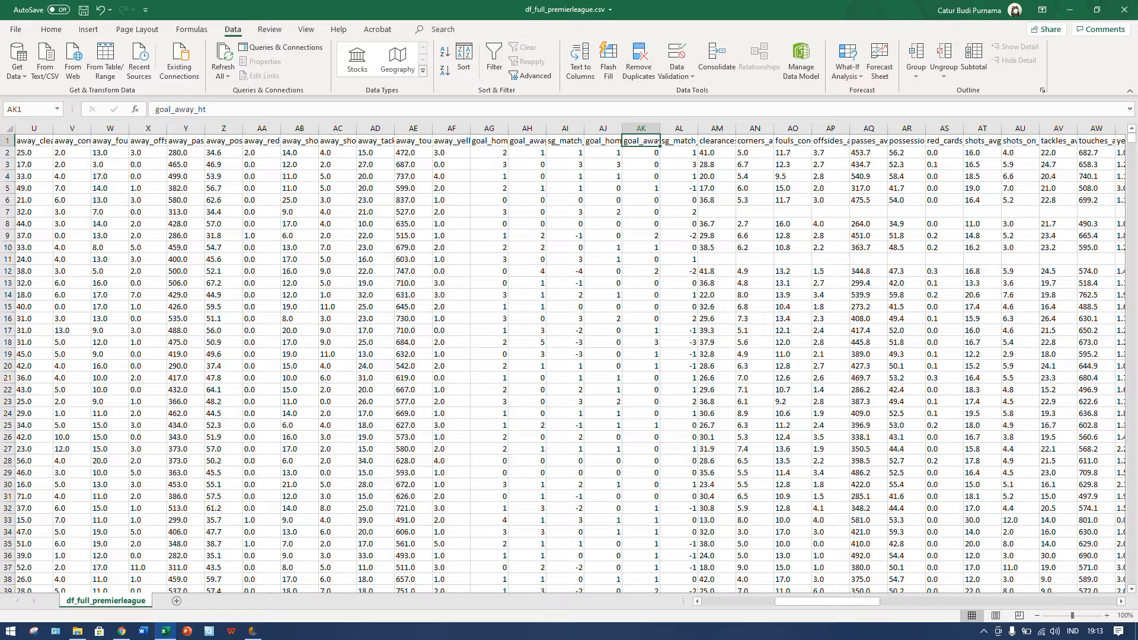
pyautogui.click(680, 128)
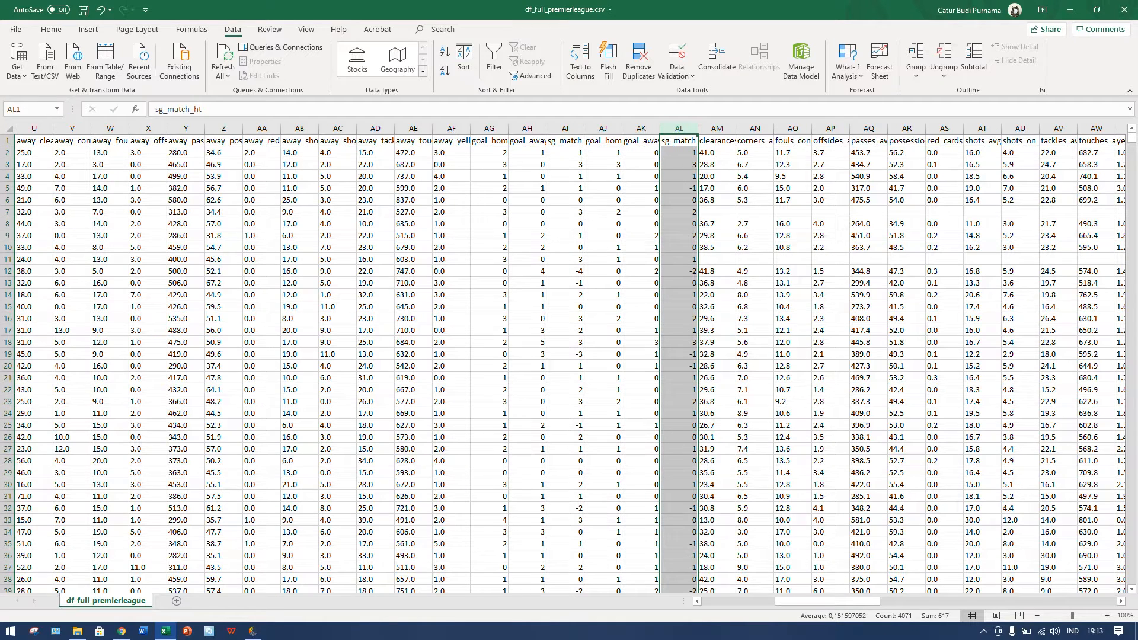
pyautogui.hotkey('ctrl', 'shift', 'Right')
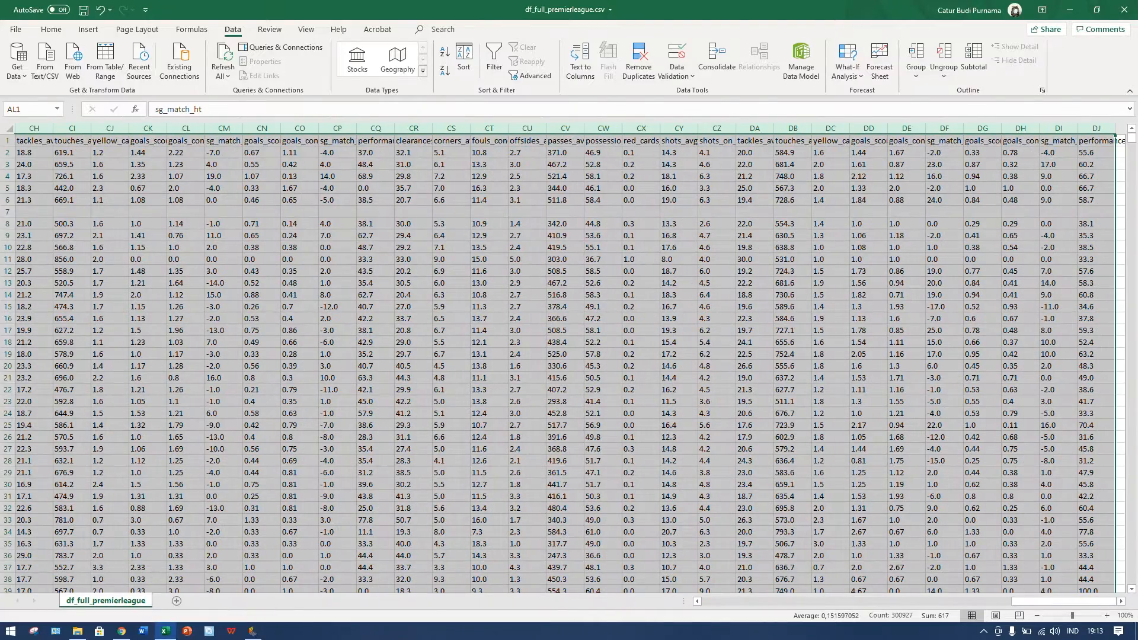
pyautogui.rightClick(680, 128)
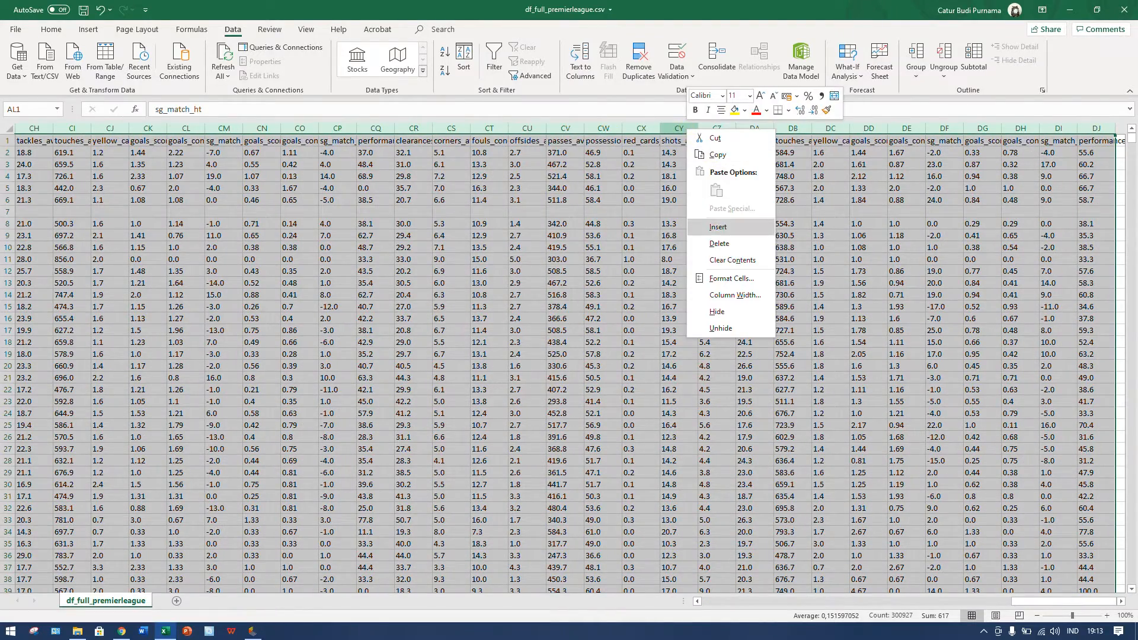
pyautogui.click(711, 244)
pyautogui.moveTo(838, 601); pyautogui.dragTo(802, 601)
pyautogui.click(777, 236)
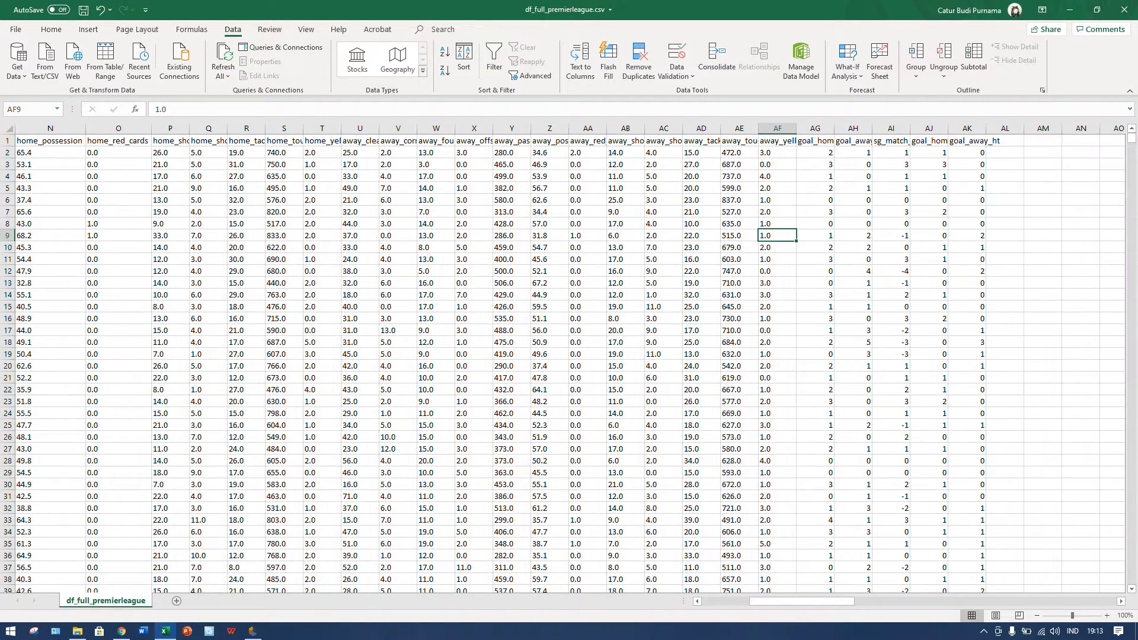
# Step: Delete the sg_match_ft column between the full-time and half-time goal columns
pyautogui.click(895, 141)
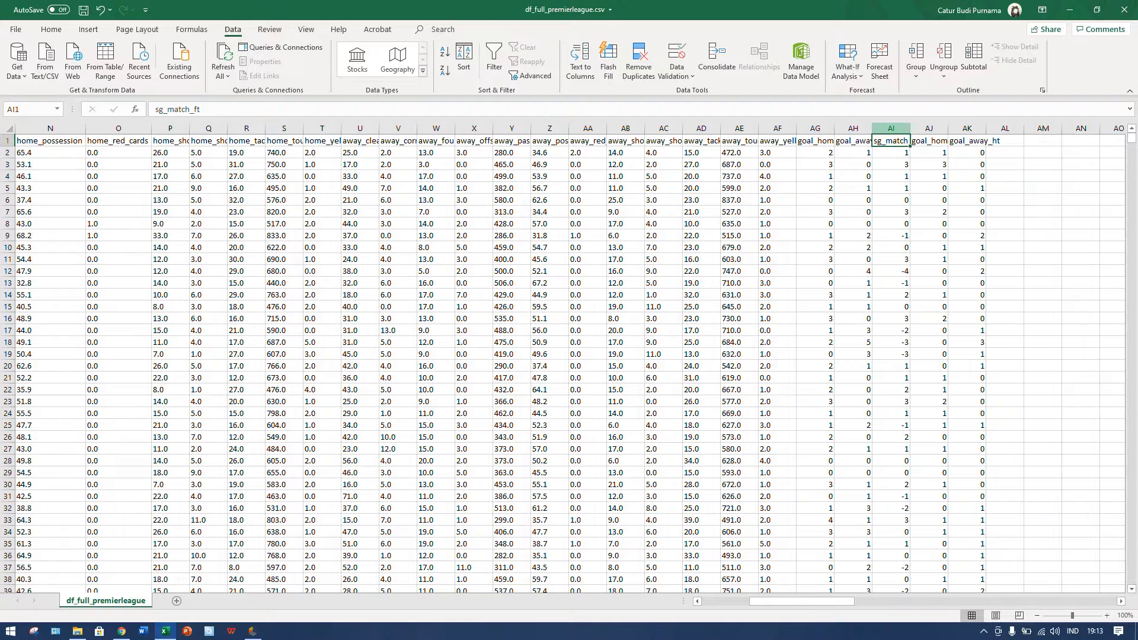
pyautogui.click(894, 128)
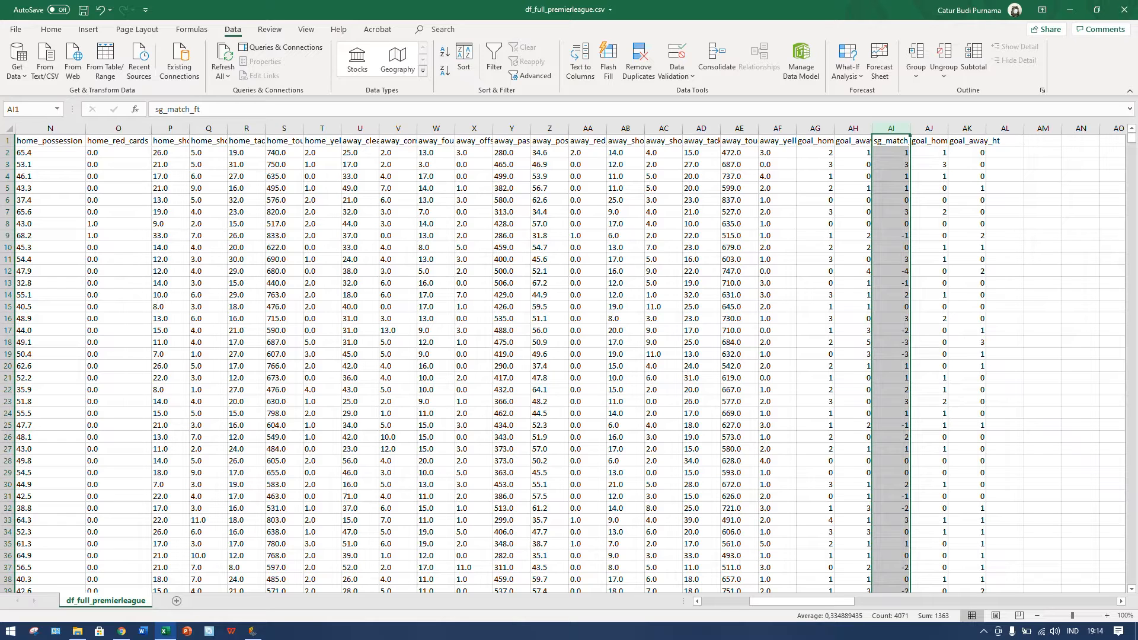
pyautogui.rightClick(891, 128)
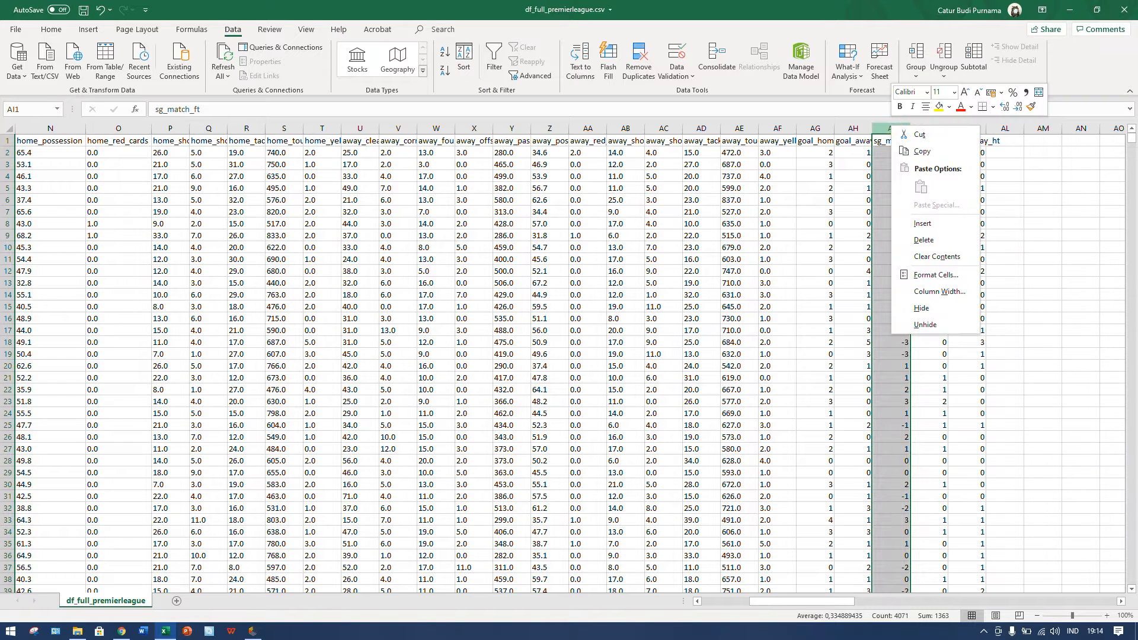
pyautogui.press('Escape')
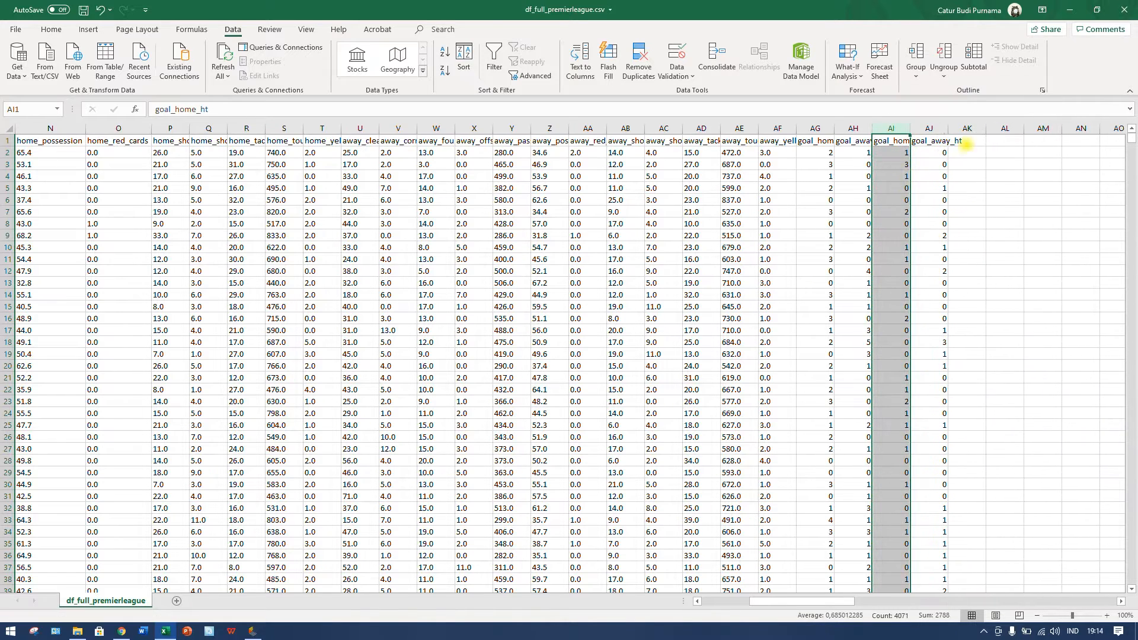
pyautogui.hotkey('ctrl', '-')
pyautogui.click(968, 128)
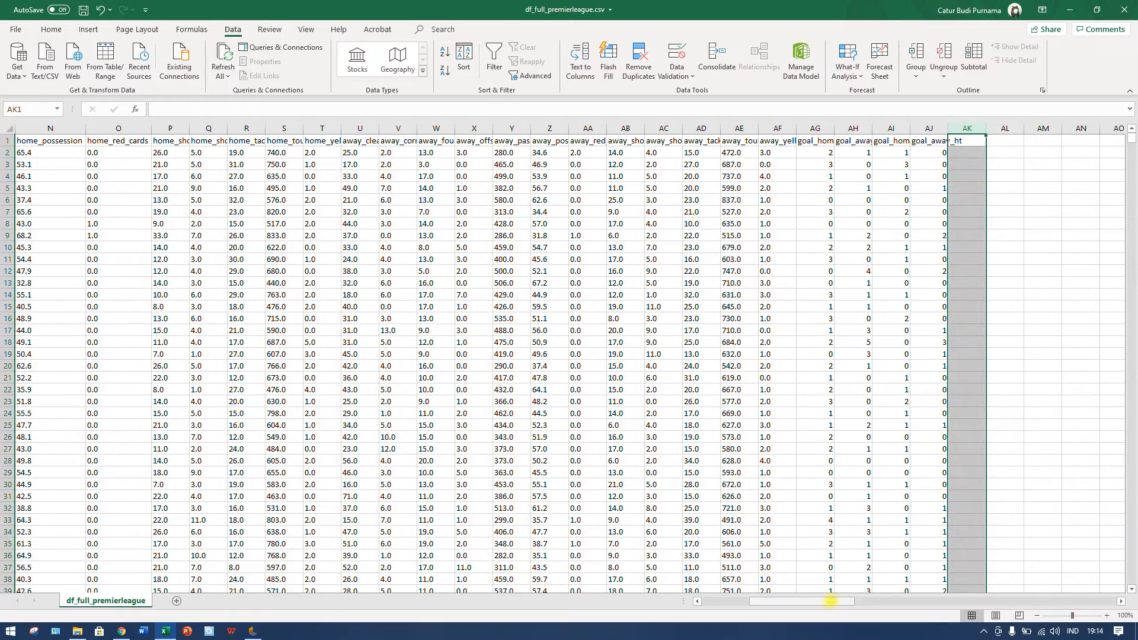
# Step: Autofit the width of every column in the sheet to its contents
pyautogui.moveTo(832, 601); pyautogui.dragTo(784, 601)
pyautogui.click(9, 128)
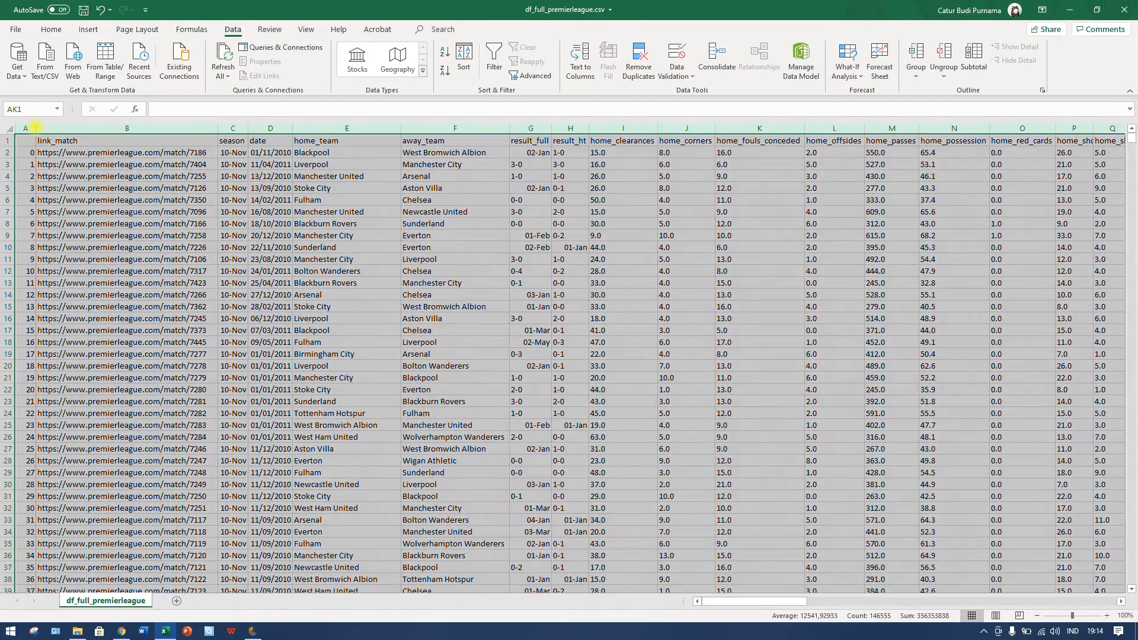
pyautogui.doubleClick(36, 128)
pyautogui.click(212, 202)
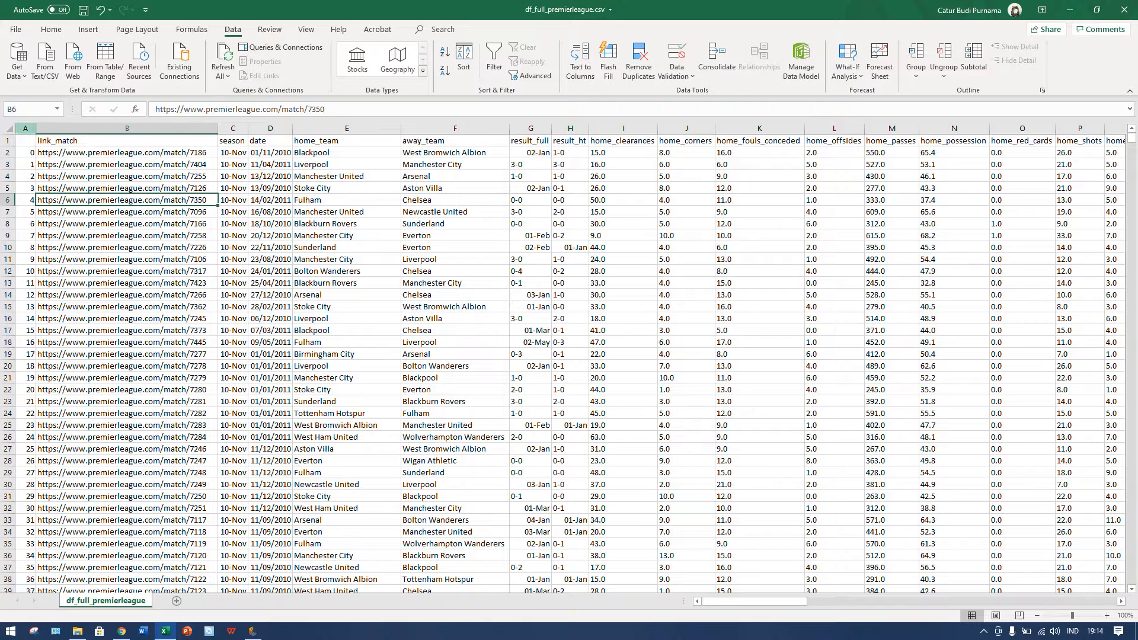
# Step: Delete the unnamed index column together with the link_match, season and date columns
pyautogui.click(26, 128)
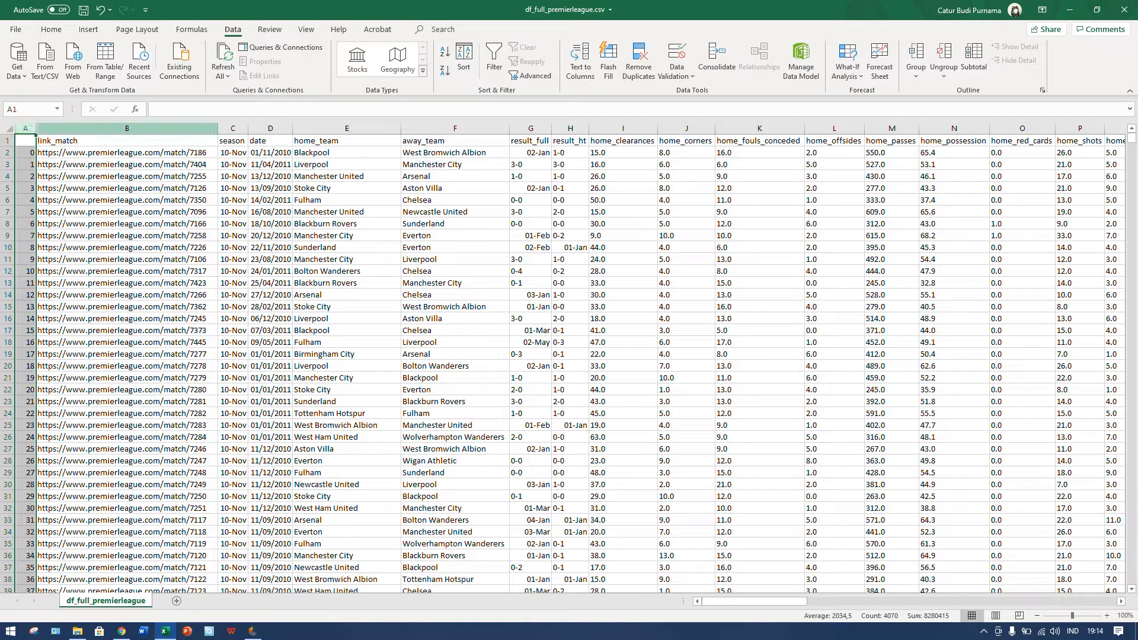
pyautogui.keyDown('ctrl'); pyautogui.click(126, 128); pyautogui.keyUp('ctrl')
pyautogui.keyDown('ctrl'); pyautogui.click(233, 128); pyautogui.keyUp('ctrl')
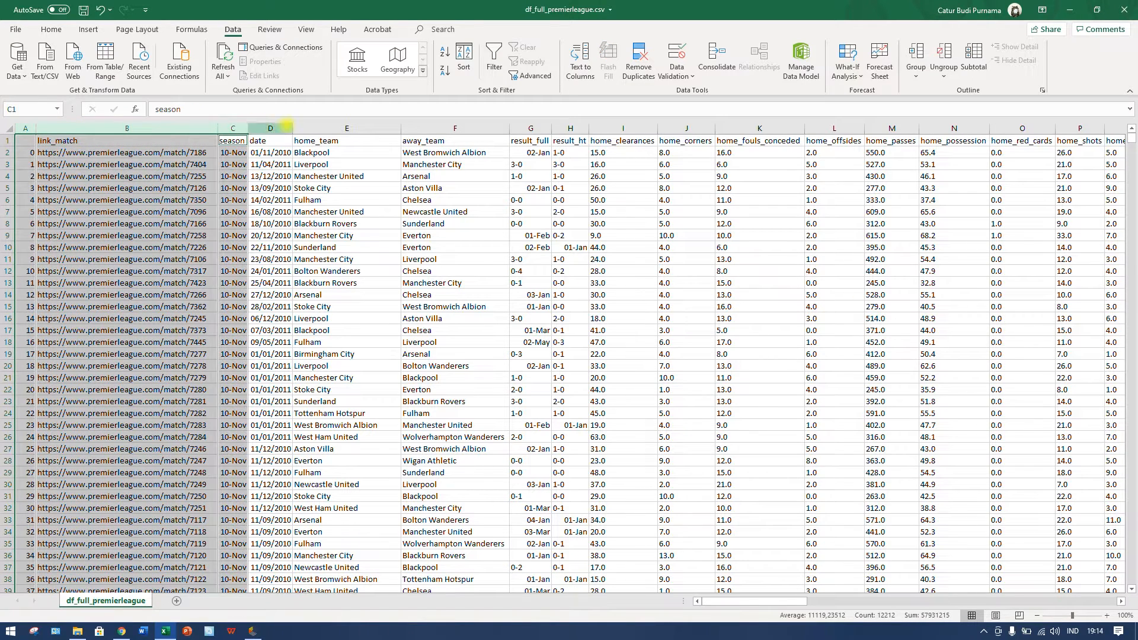
pyautogui.keyDown('ctrl'); pyautogui.click(278, 127); pyautogui.keyUp('ctrl')
pyautogui.rightClick(278, 126)
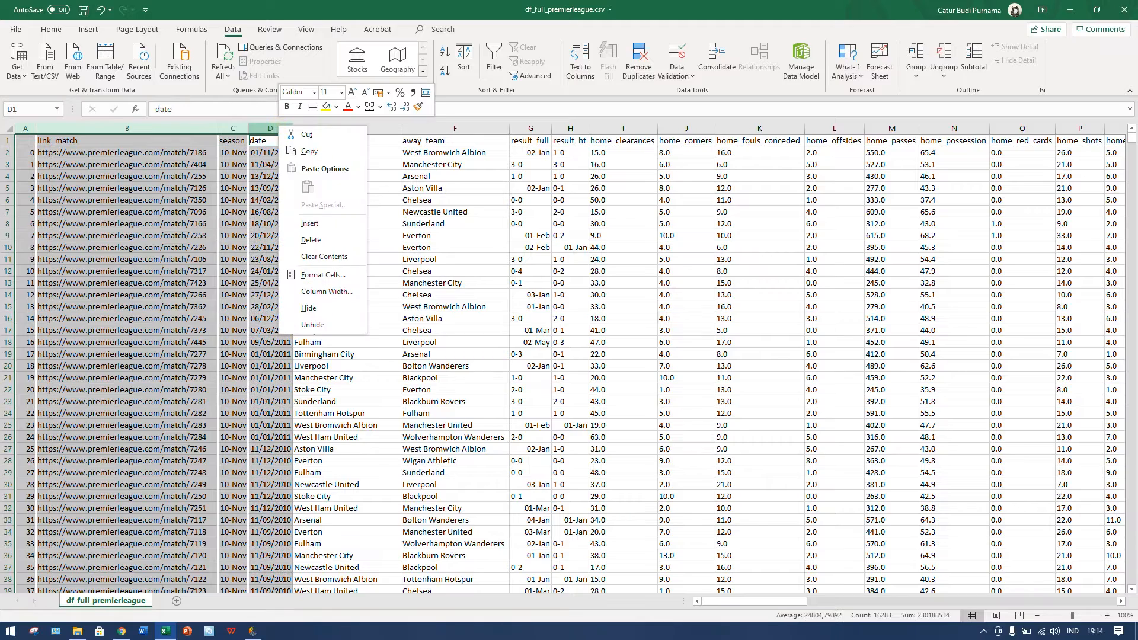
pyautogui.click(318, 240)
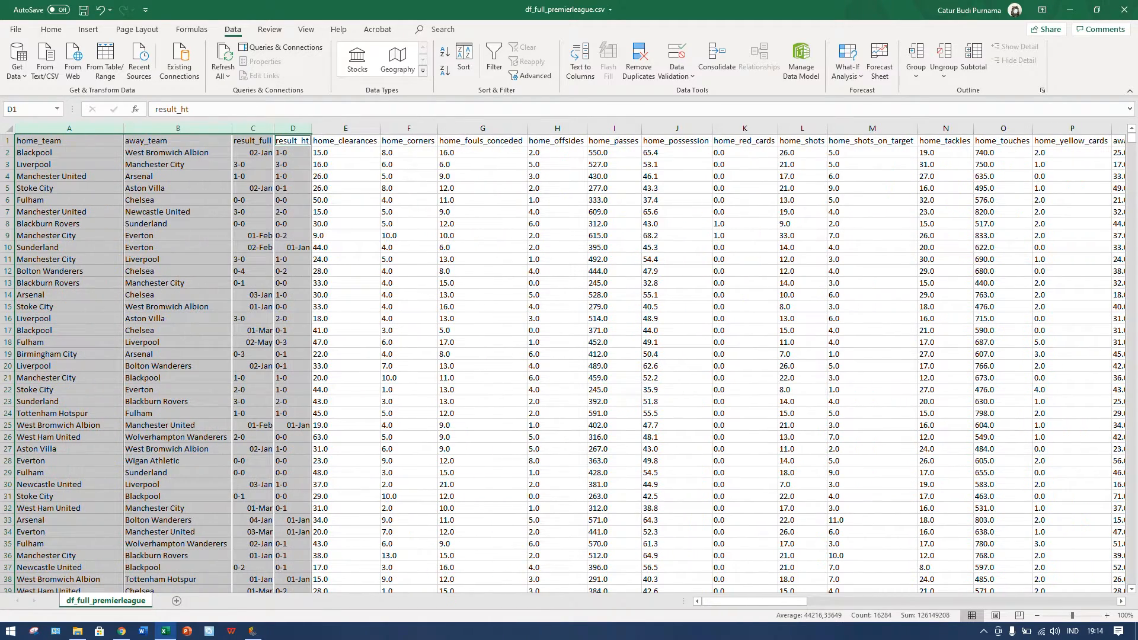
# Step: Center the column names in header row 1 horizontally
pyautogui.click(69, 141)
pyautogui.click(7, 141)
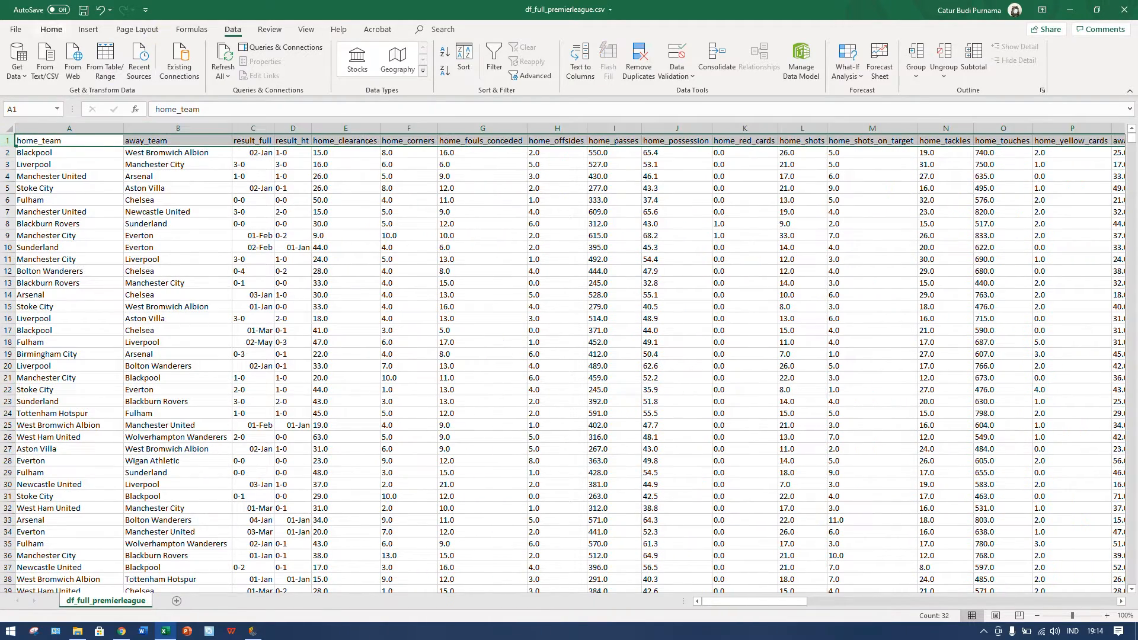
pyautogui.click(51, 29)
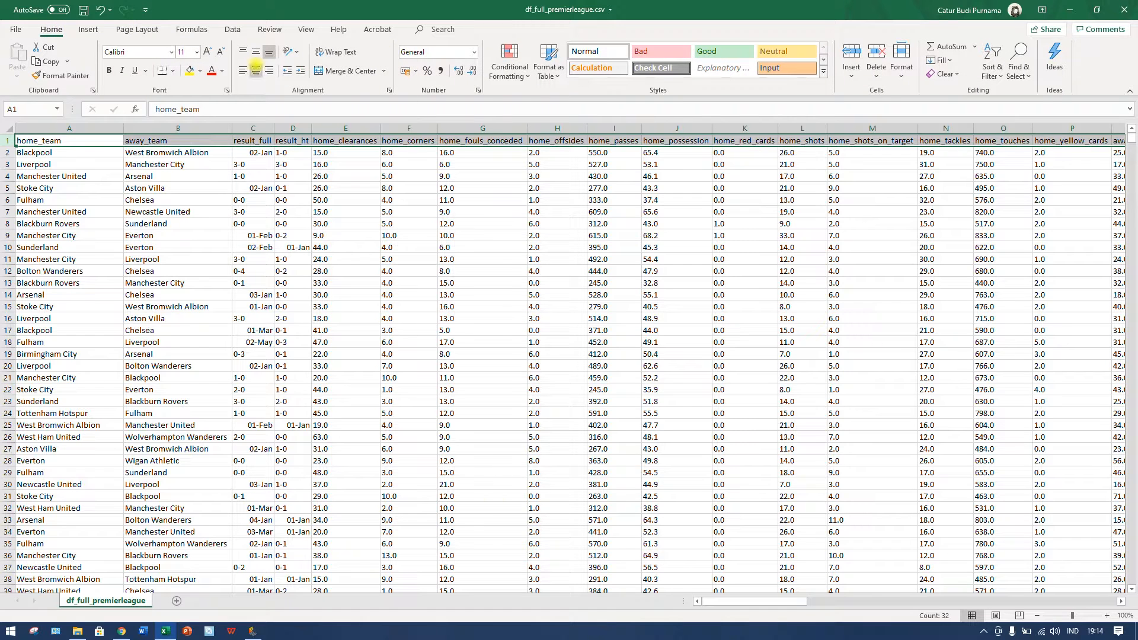
pyautogui.click(256, 70)
pyautogui.click(288, 211)
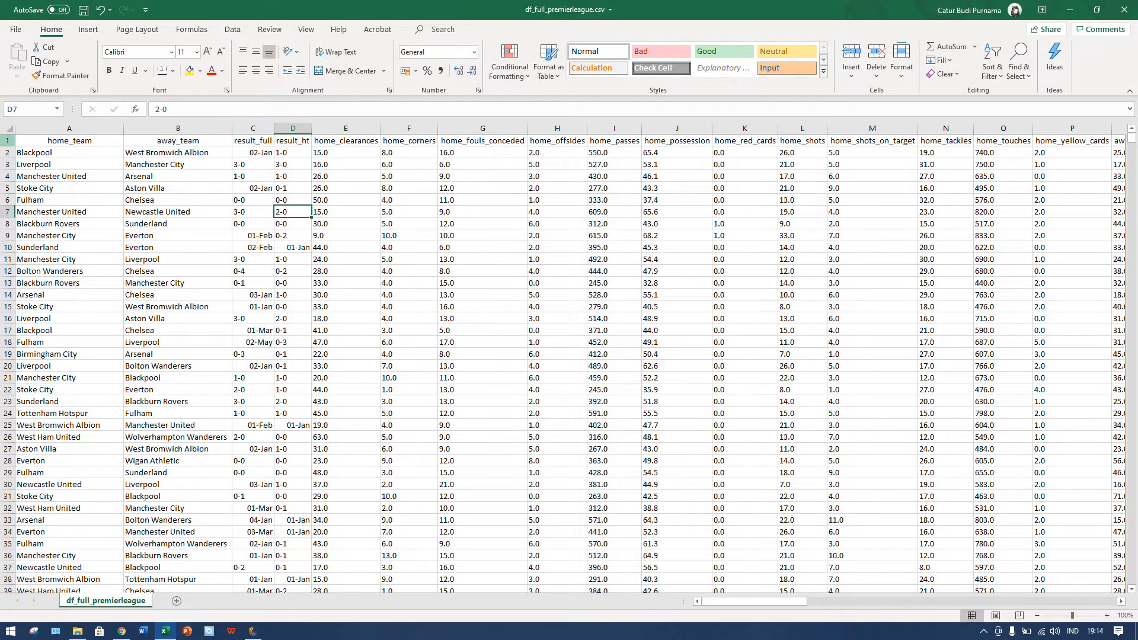
# Step: Make the column names in header row 1 bold and return to cell A1
pyautogui.click(7, 141)
pyautogui.click(109, 70)
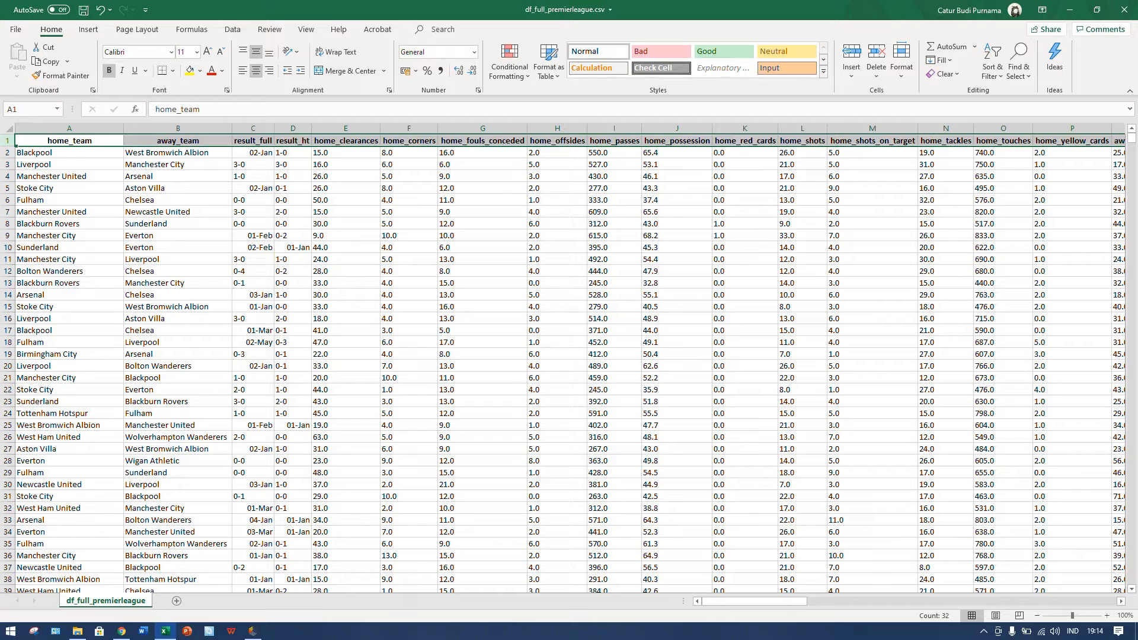
pyautogui.click(244, 283)
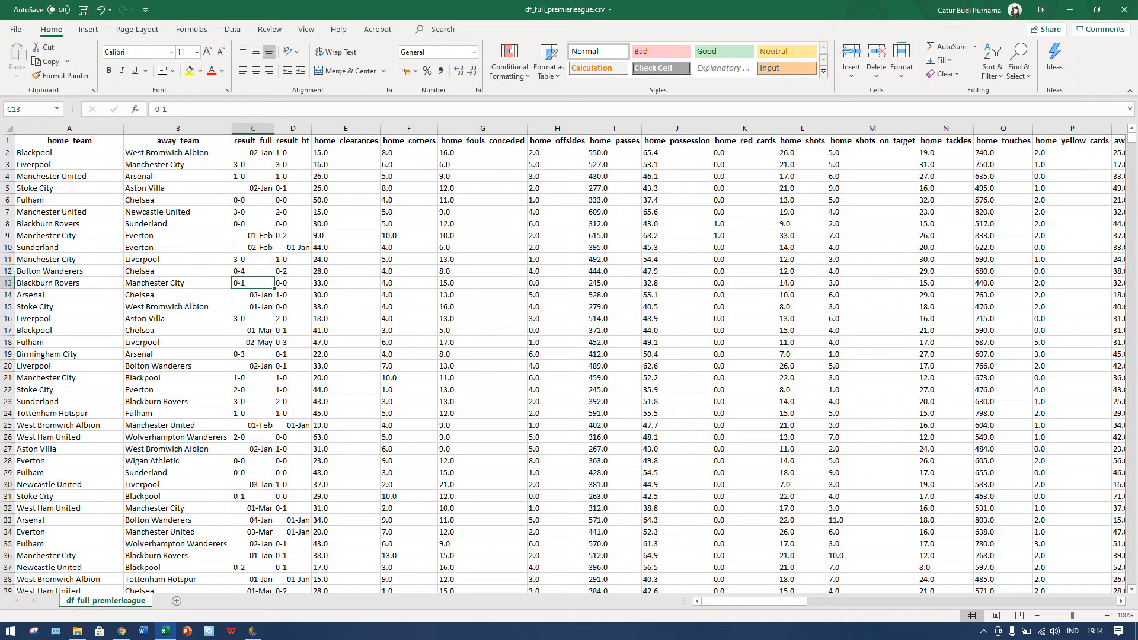
pyautogui.click(158, 210)
pyautogui.click(99, 142)
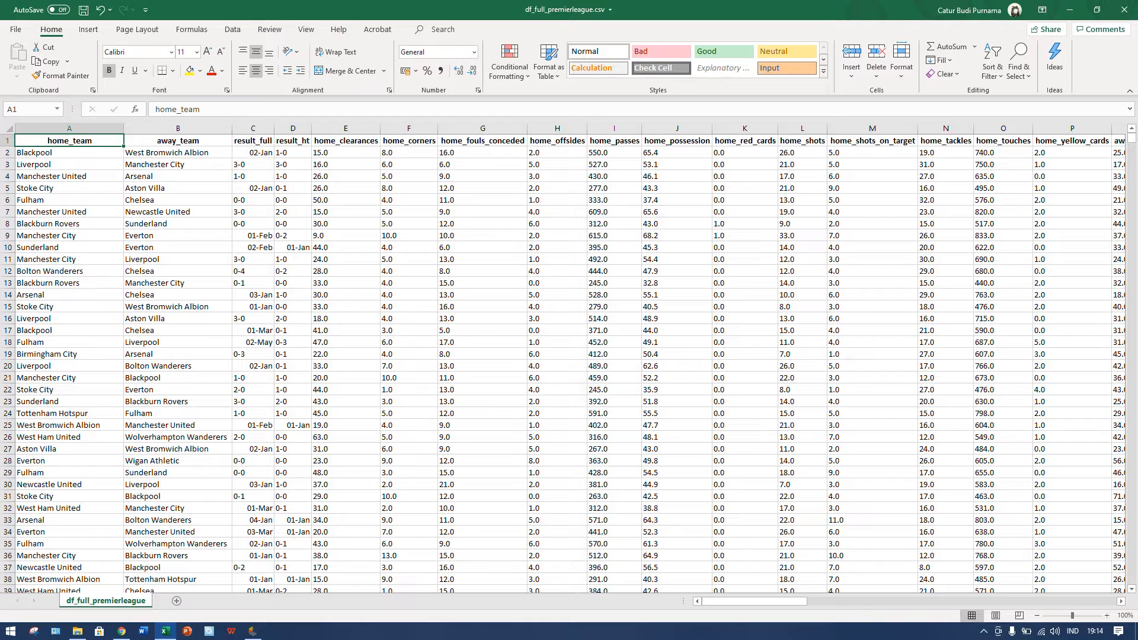
# Step: Add filters to the header row and filter the home_team column to show only Manchester City
pyautogui.click(992, 70)
pyautogui.click(1002, 144)
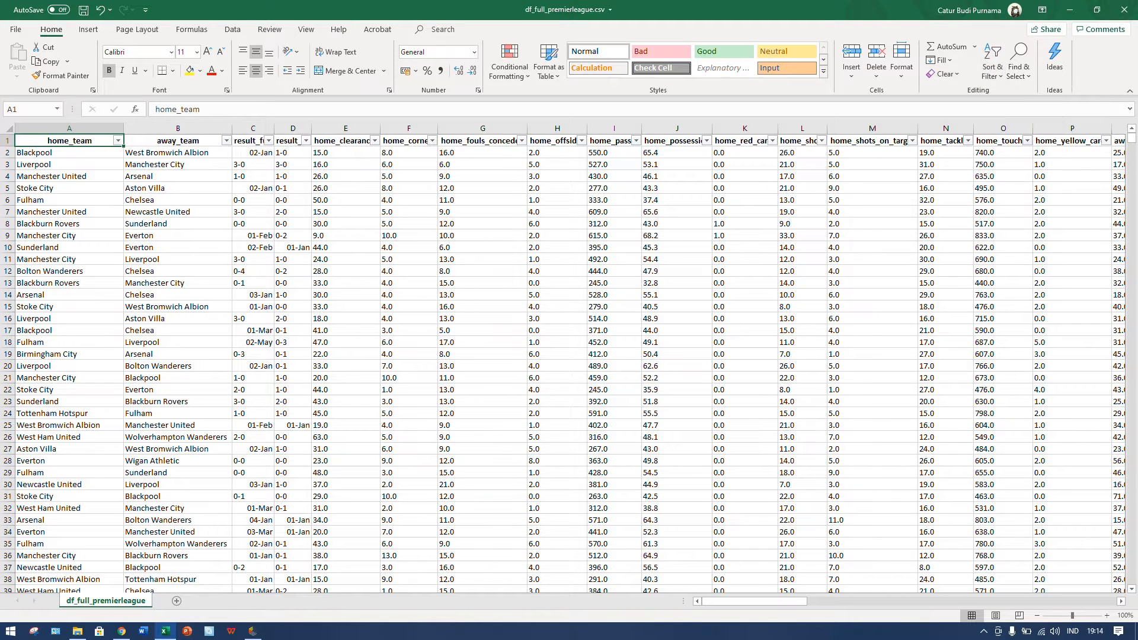
pyautogui.click(118, 141)
pyautogui.click(118, 140)
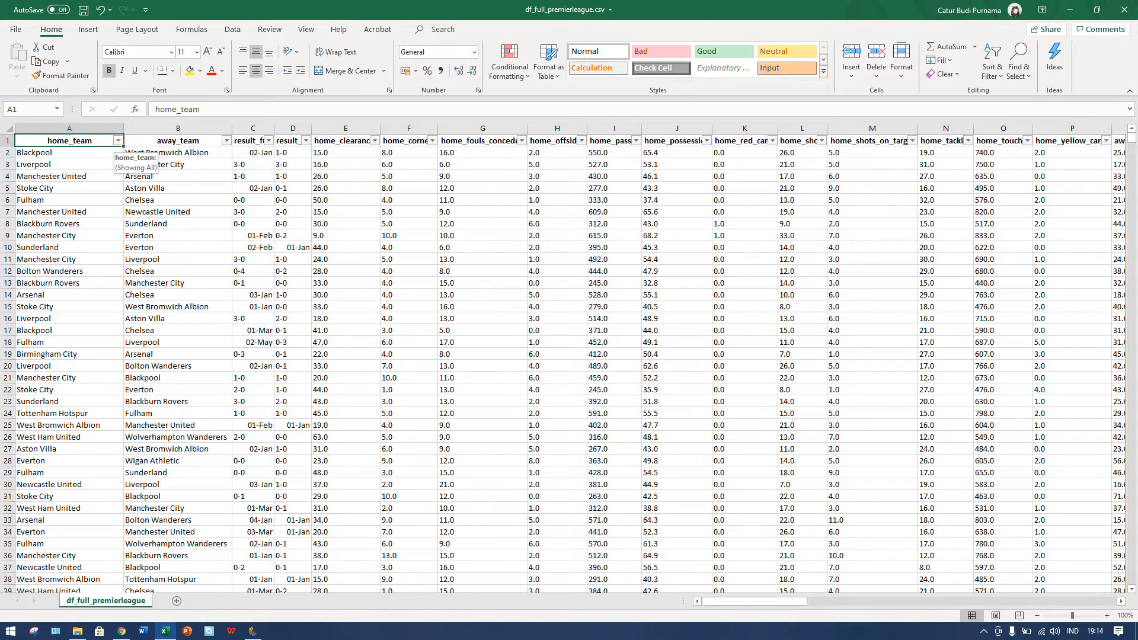
pyautogui.click(119, 140)
pyautogui.click(70, 250)
pyautogui.write('manc')
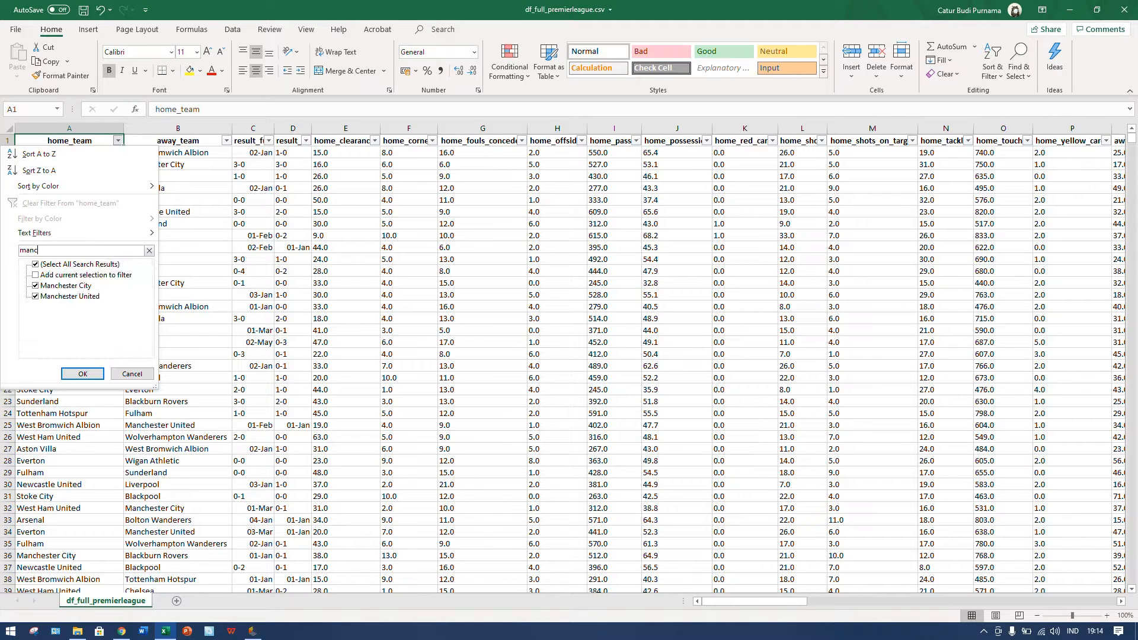
pyautogui.click(36, 296)
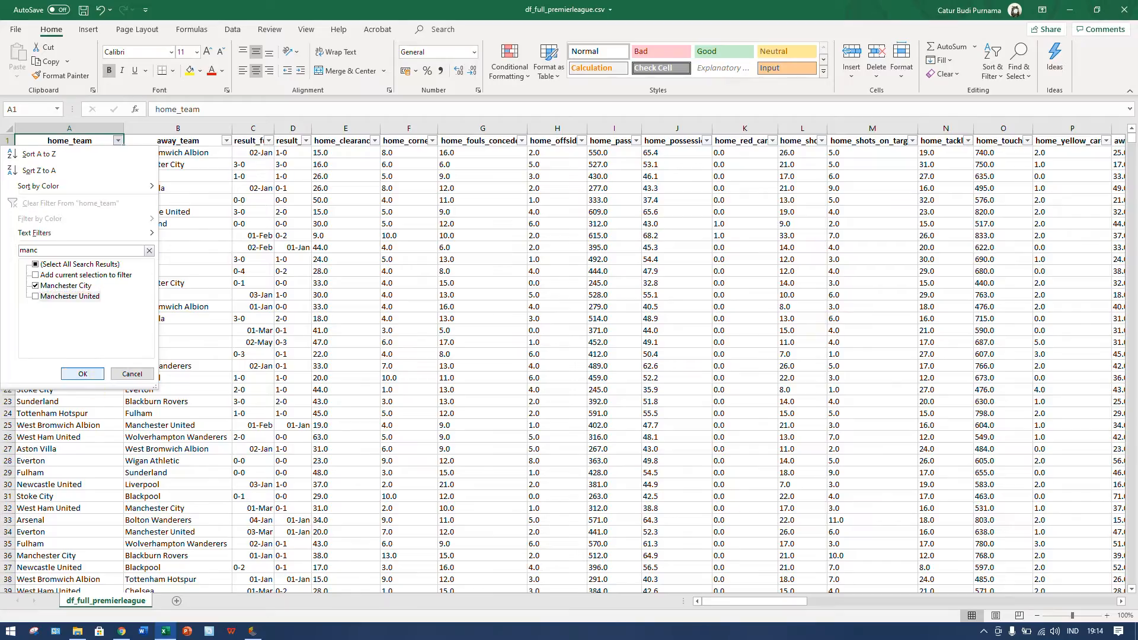
pyautogui.click(82, 373)
# Step: Copy all the filtered Manchester City home matches, including the headers, into a new worksheet starting at cell A1
pyautogui.click(203, 276)
pyautogui.hotkey('ctrl', 'a')
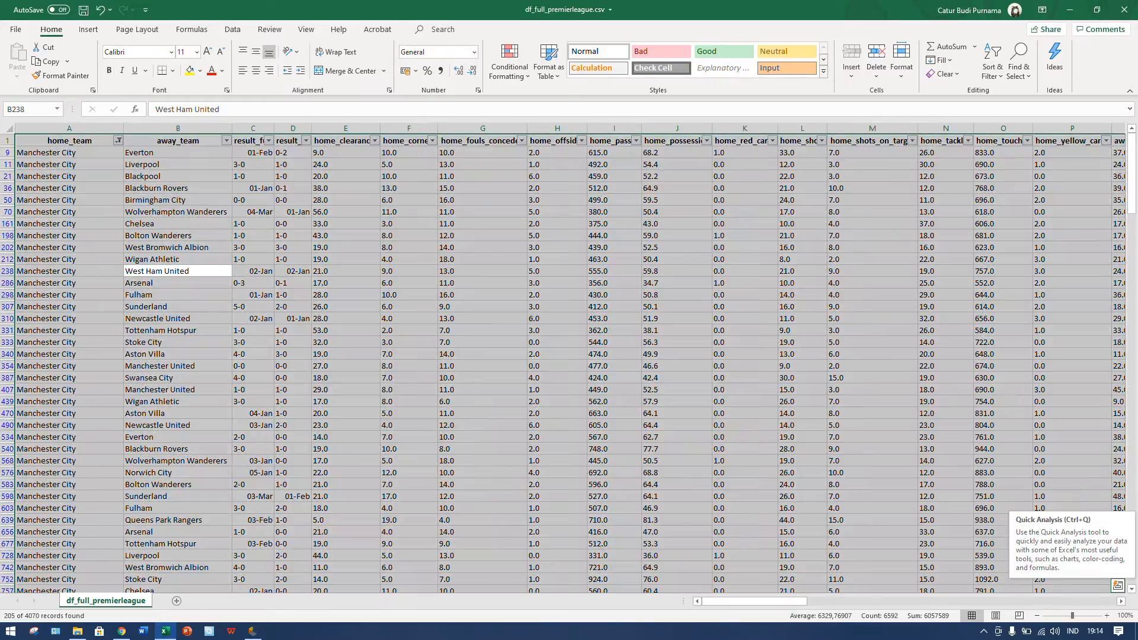
pyautogui.hotkey('ctrl', 'c')
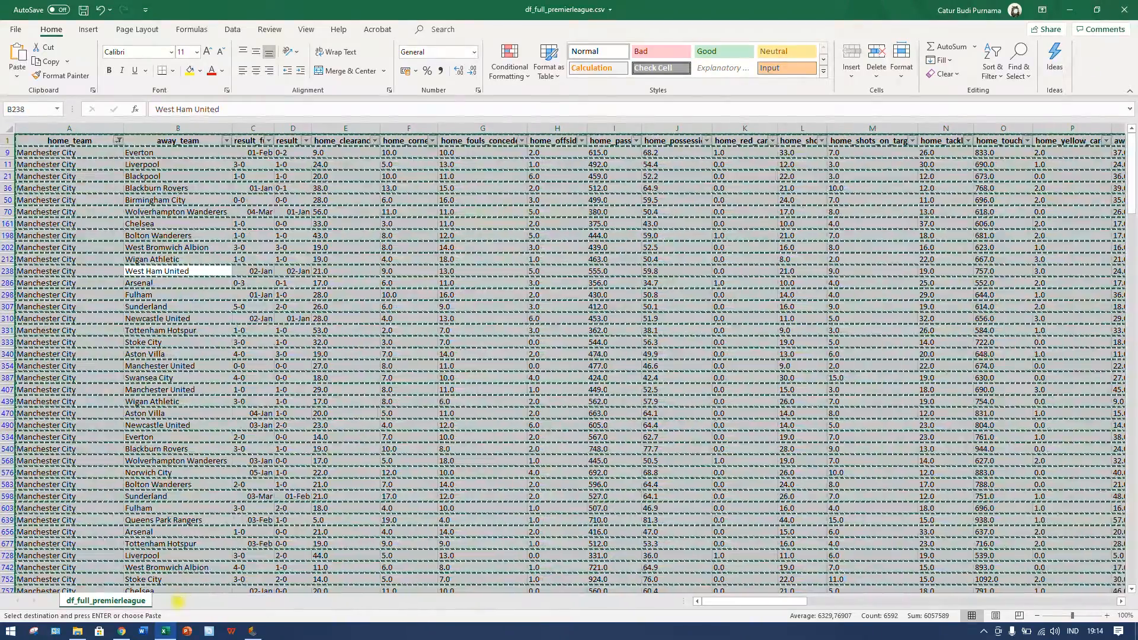
pyautogui.hotkey('shift', 'F11')
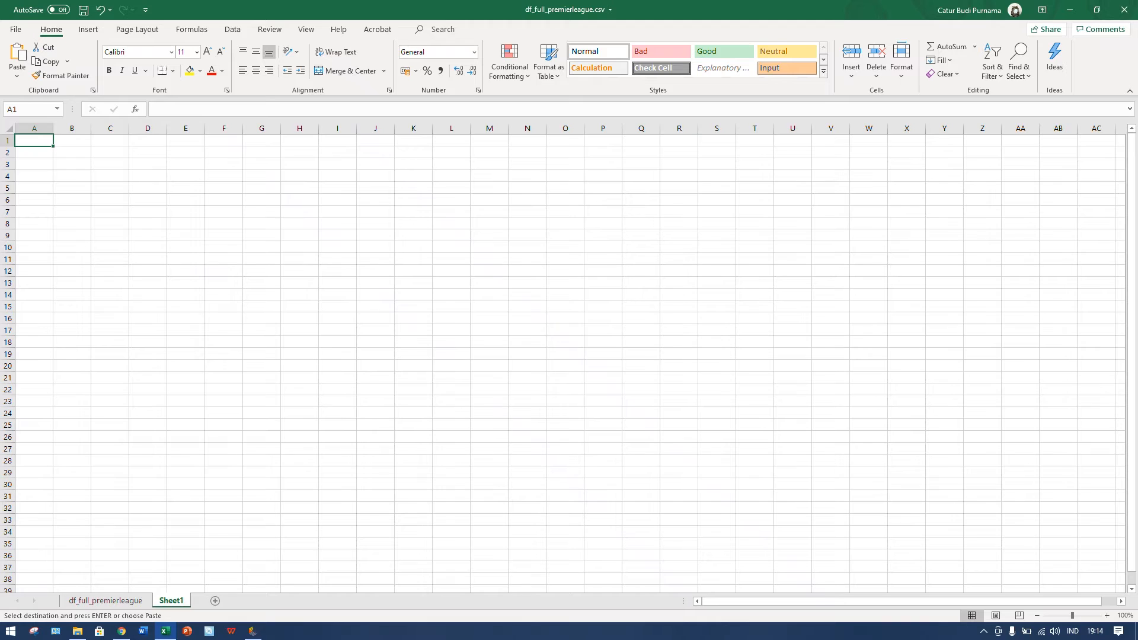
pyautogui.hotkey('ctrl', 'v')
# Step: Freeze the top row of Sheet1 so the column names stay in view while scrolling
pyautogui.click(7, 140)
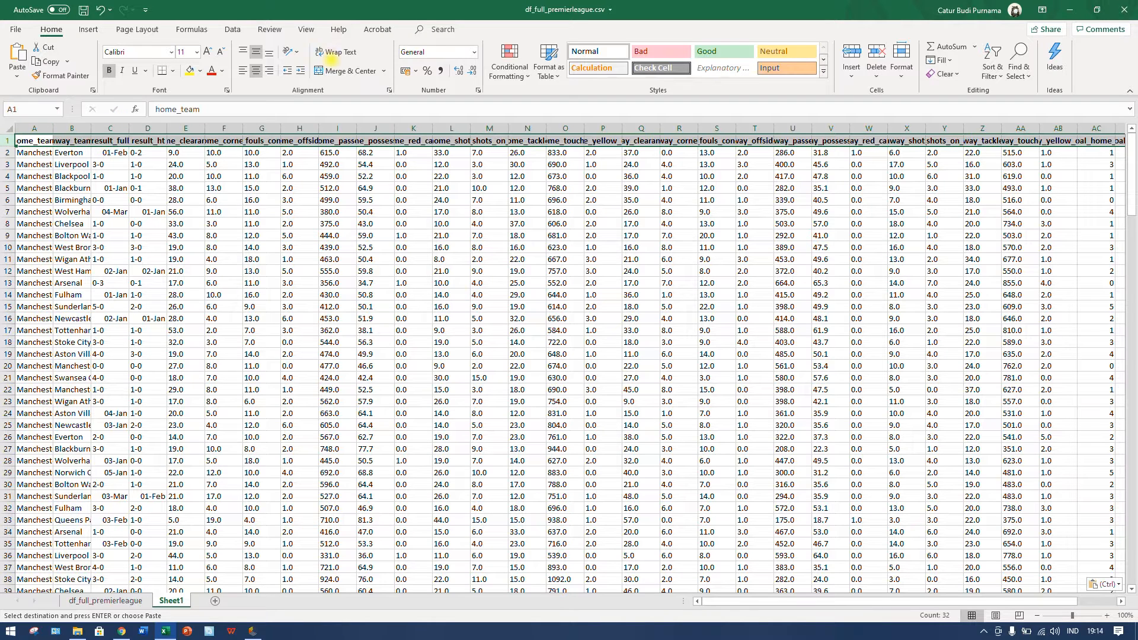
pyautogui.click(306, 29)
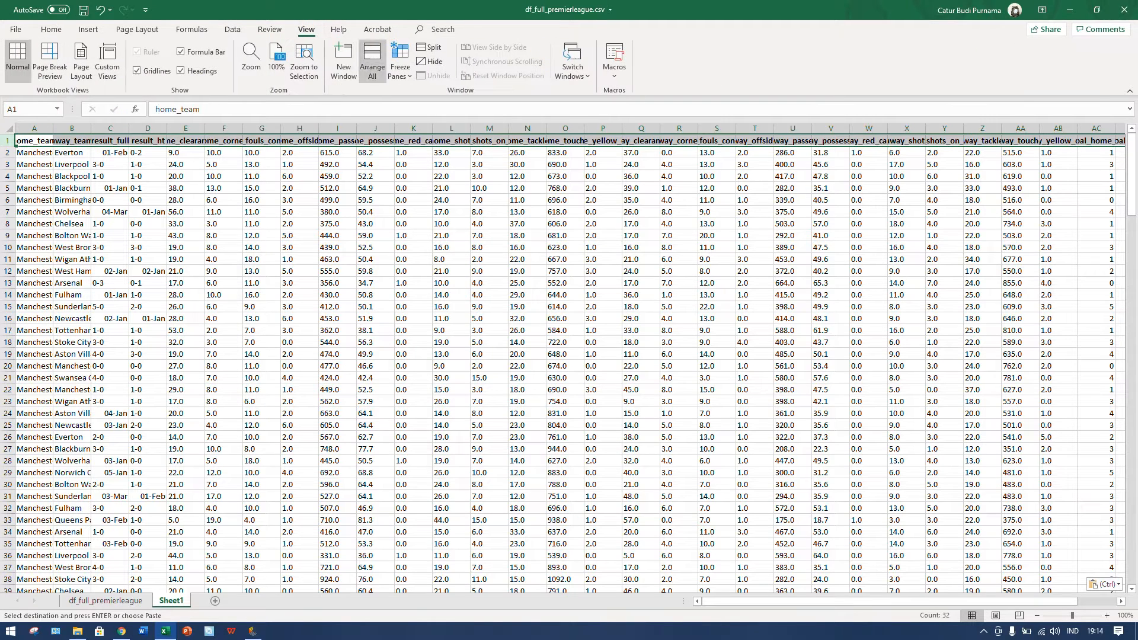
pyautogui.click(401, 68)
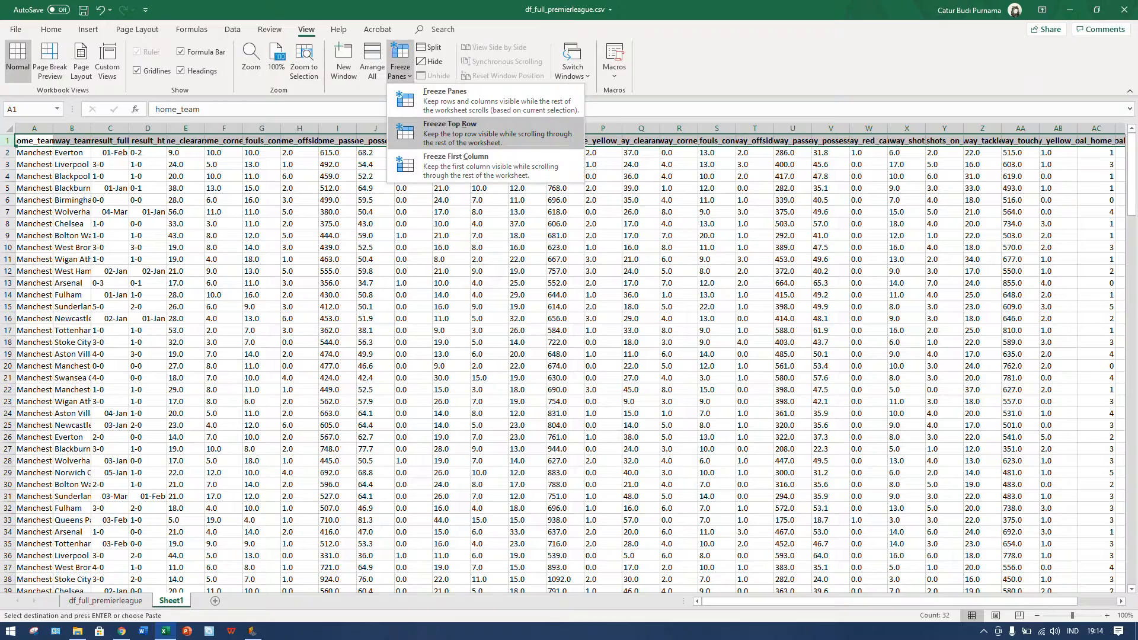
pyautogui.click(450, 126)
pyautogui.scroll(-14, 356, 296)
pyautogui.click(320, 176)
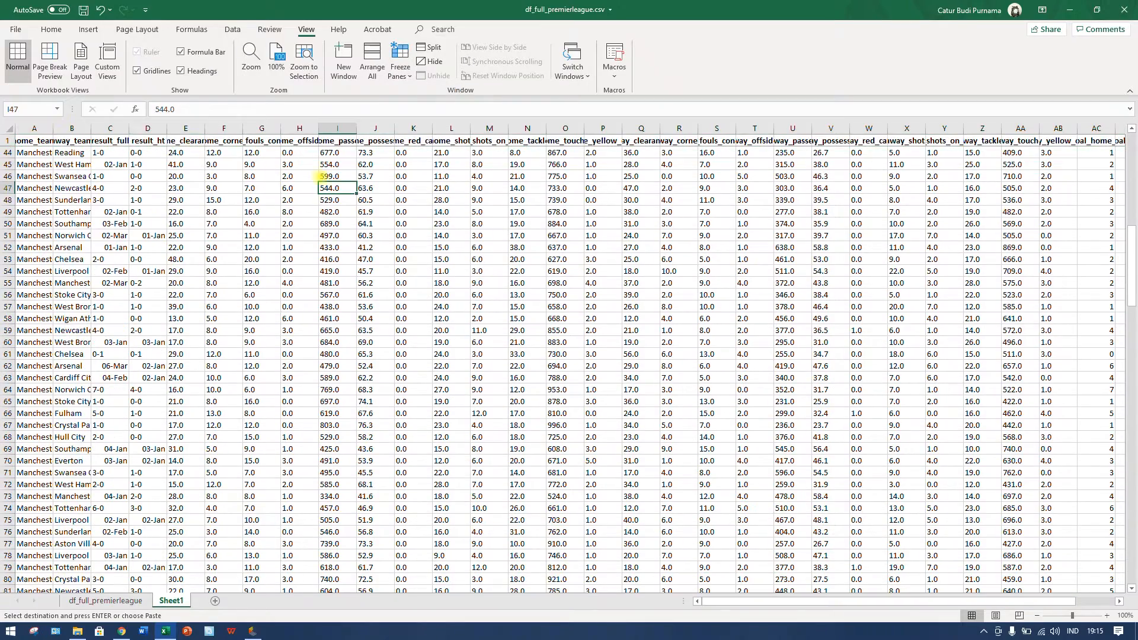
# Step: Autofit the widths of columns A through AF in Sheet1 and check the data down to its last rows
pyautogui.click(33, 128)
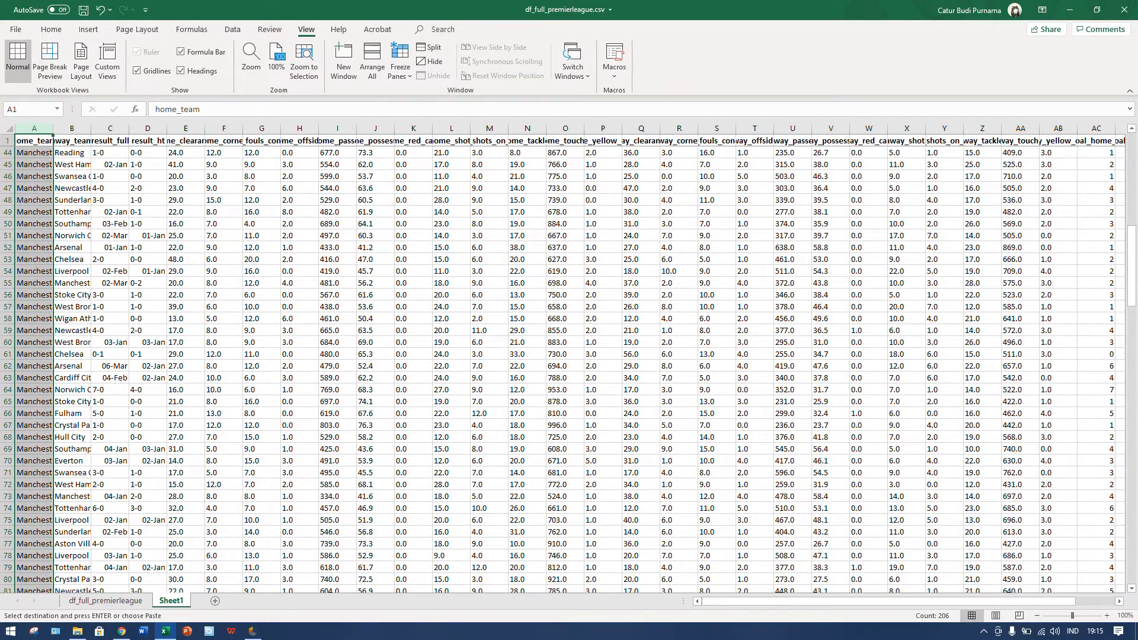
pyautogui.moveTo(943, 601); pyautogui.dragTo(1072, 584)
pyautogui.keyDown('shift'); pyautogui.click(1097, 128); pyautogui.keyUp('shift')
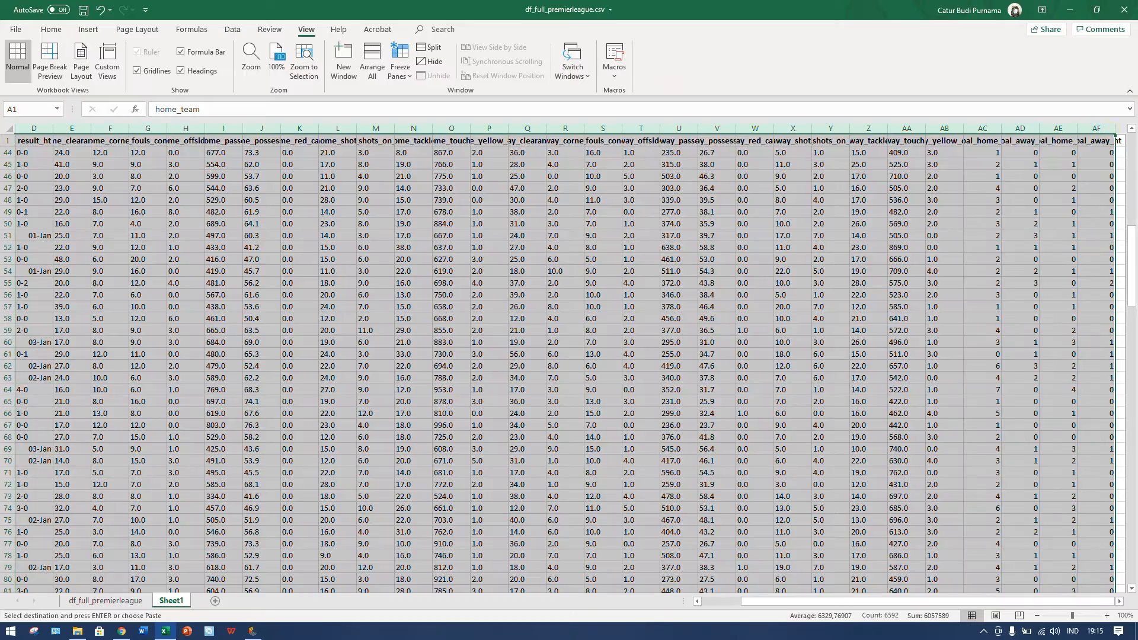
pyautogui.doubleClick(1116, 128)
pyautogui.click(956, 197)
pyautogui.moveTo(810, 601); pyautogui.dragTo(705, 602)
pyautogui.scroll(-20, 569, 356)
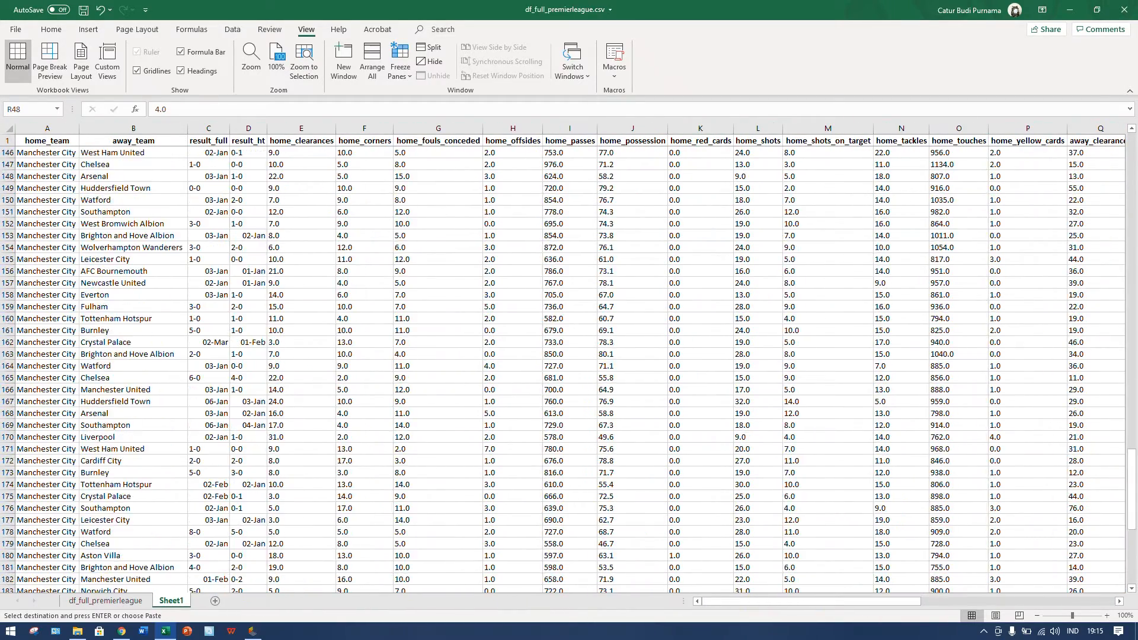
pyautogui.scroll(-16, 569, 355)
pyautogui.click(130, 165)
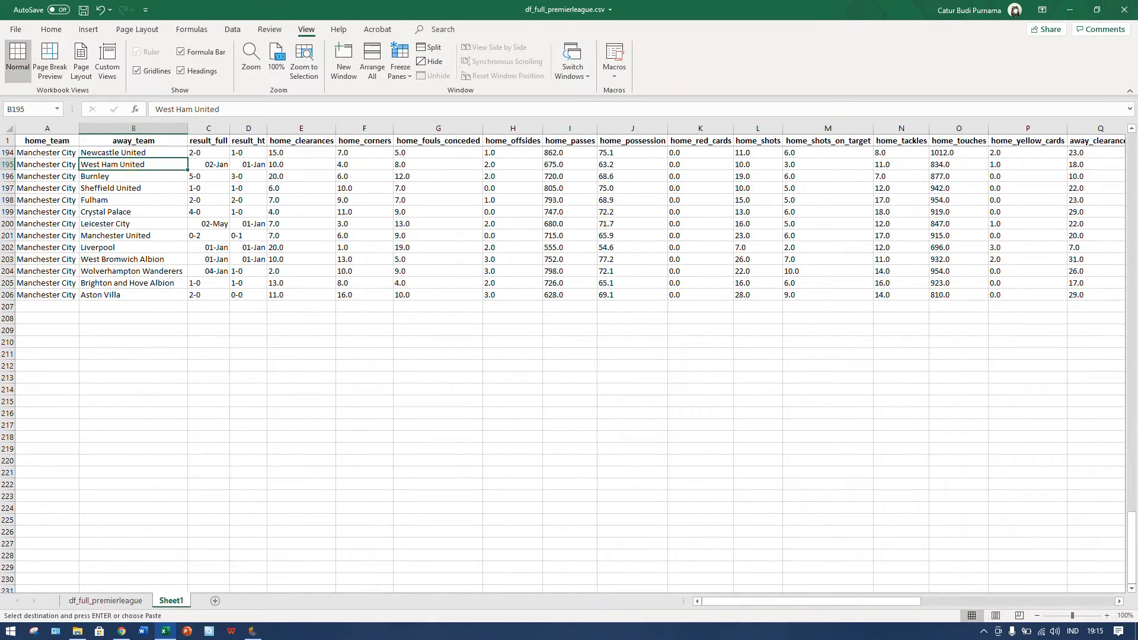
# Step: Clear the home_team filter on the df_full_premierleague sheet
pyautogui.click(105, 600)
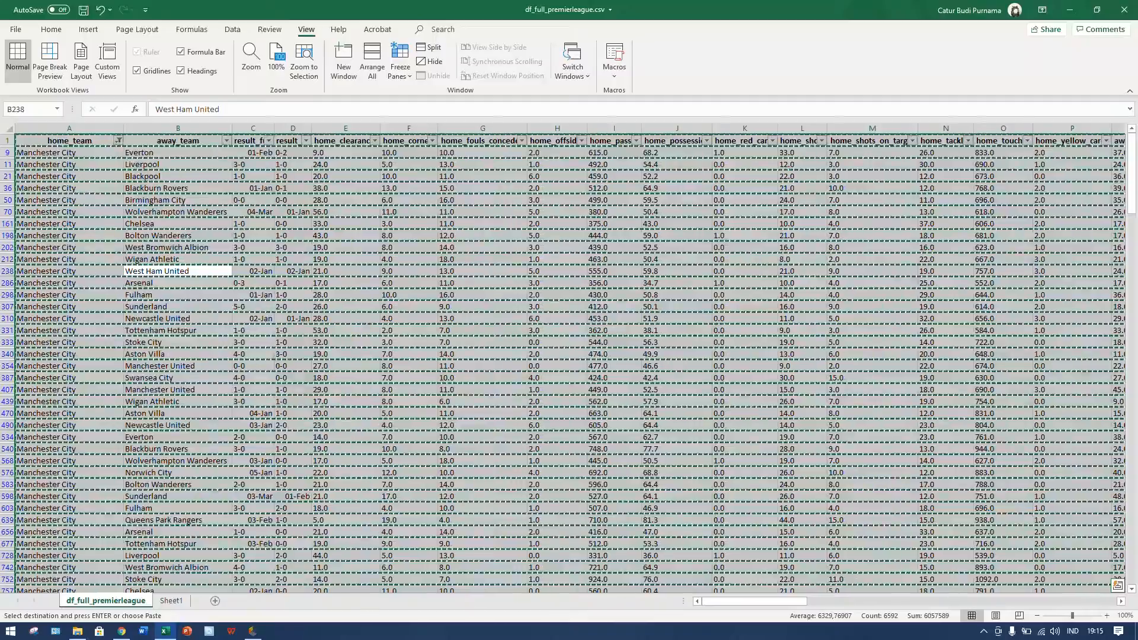
pyautogui.click(118, 141)
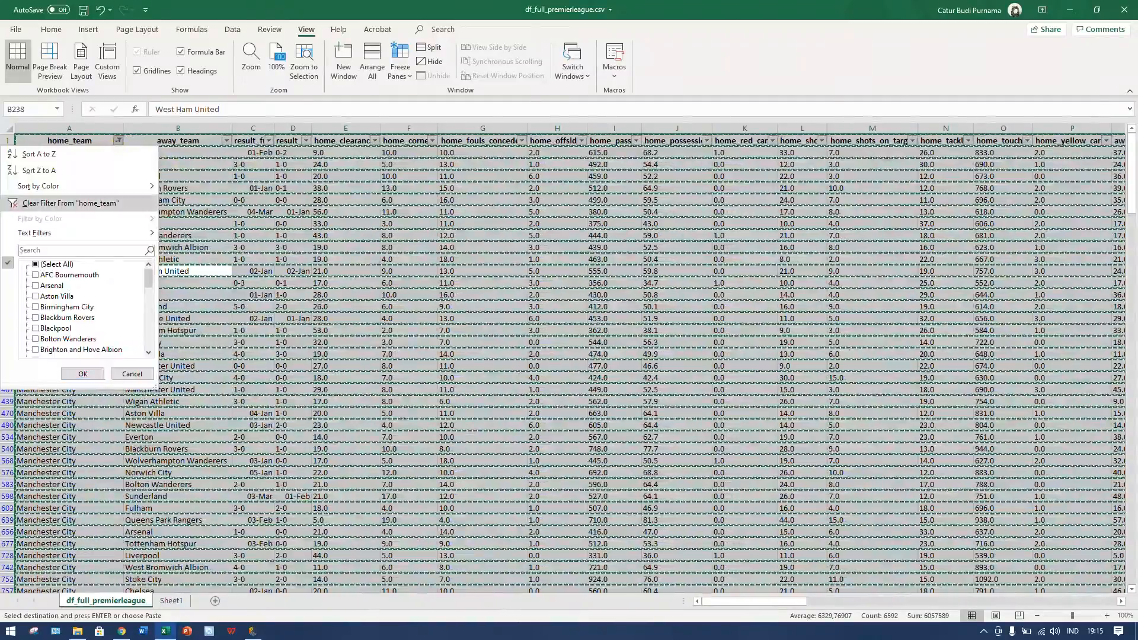
pyautogui.click(60, 203)
pyautogui.click(219, 164)
# Step: Filter the away_team column to show only Manchester City
pyautogui.click(226, 140)
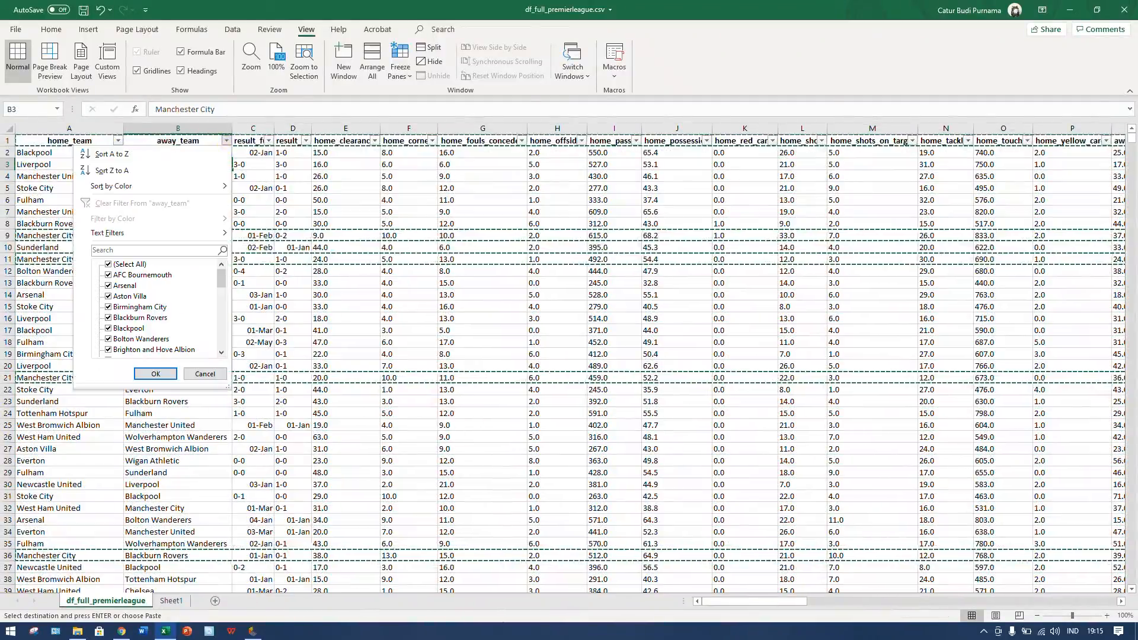
pyautogui.press('Escape')
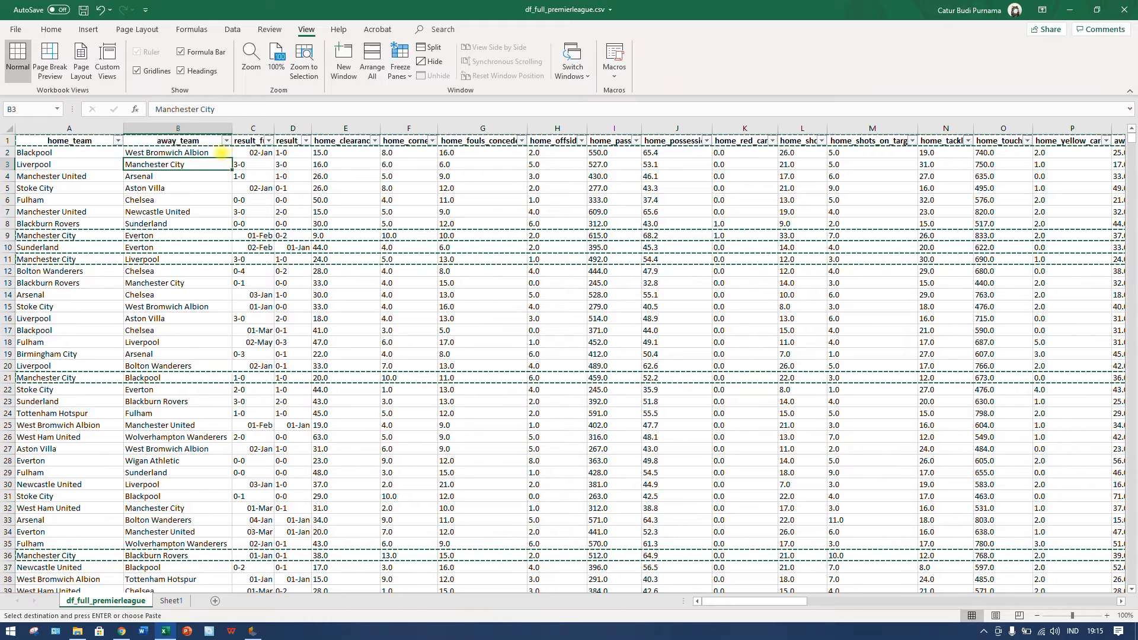
pyautogui.click(227, 141)
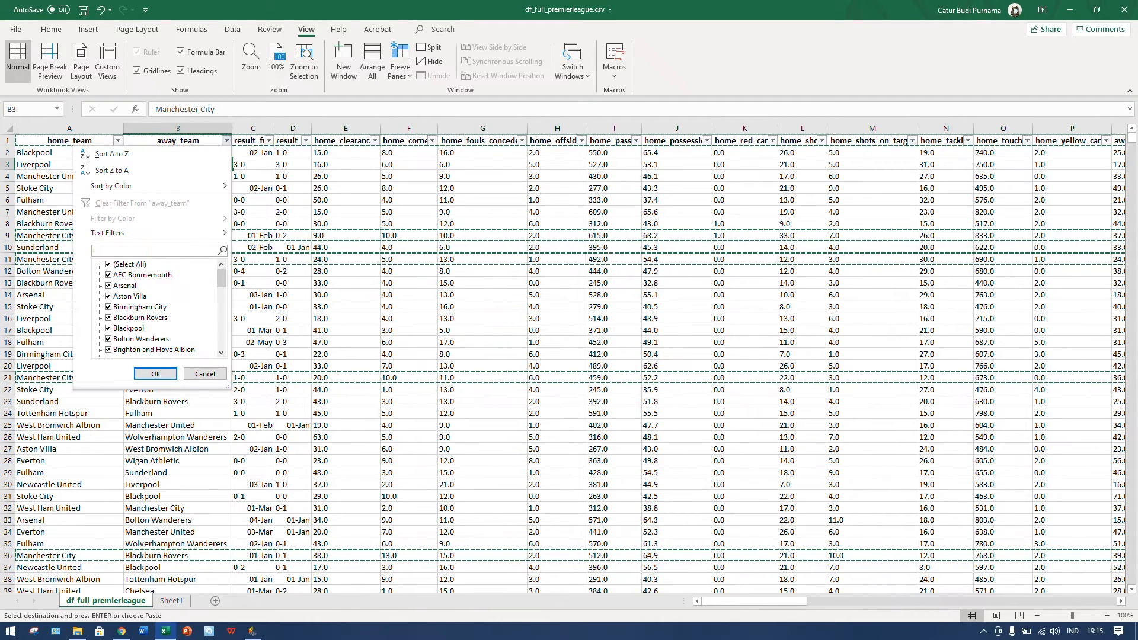
pyautogui.write('manc')
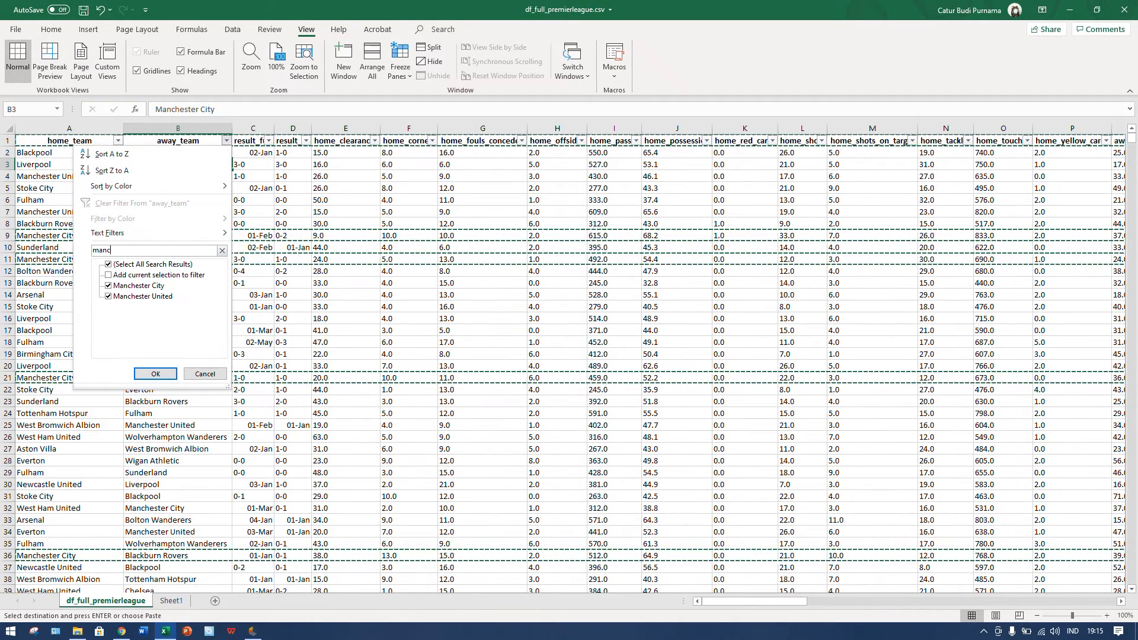
pyautogui.click(108, 296)
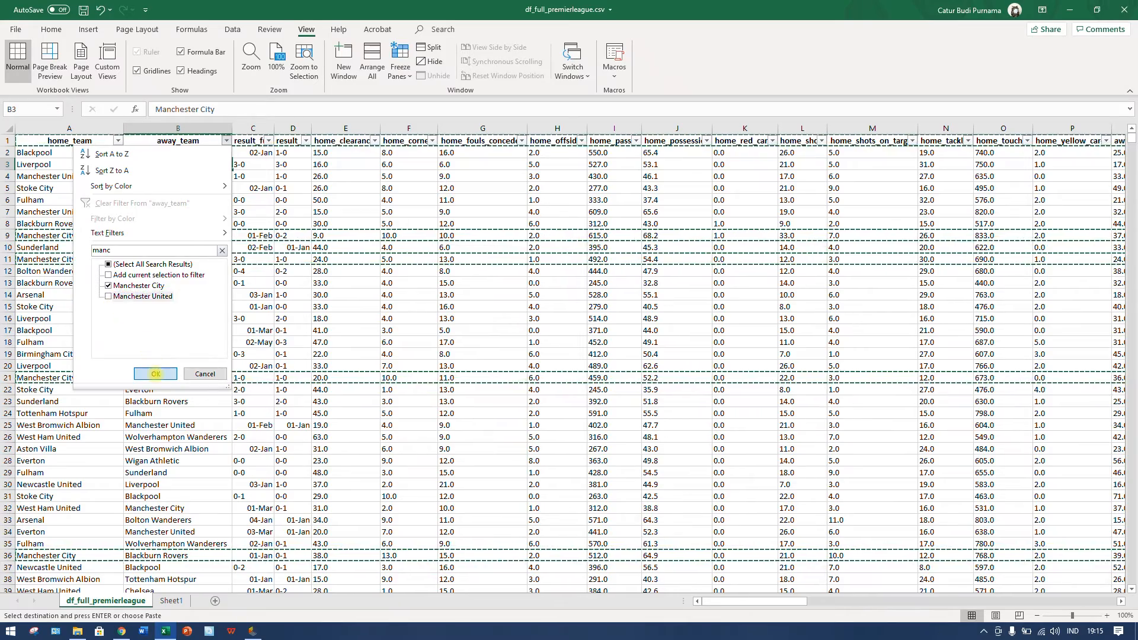
pyautogui.click(156, 373)
# Step: Examine the filtered Manchester City away matches and compare their rows and column headings with the home matches in Sheet1
pyautogui.click(363, 156)
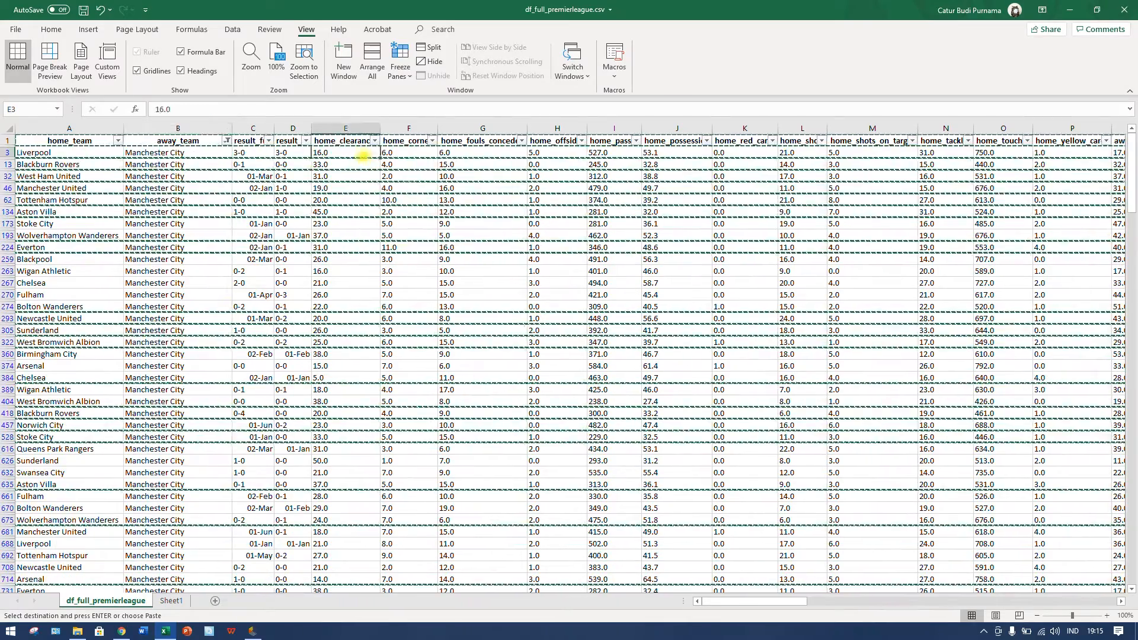
pyautogui.doubleClick(363, 157)
pyautogui.doubleClick(372, 259)
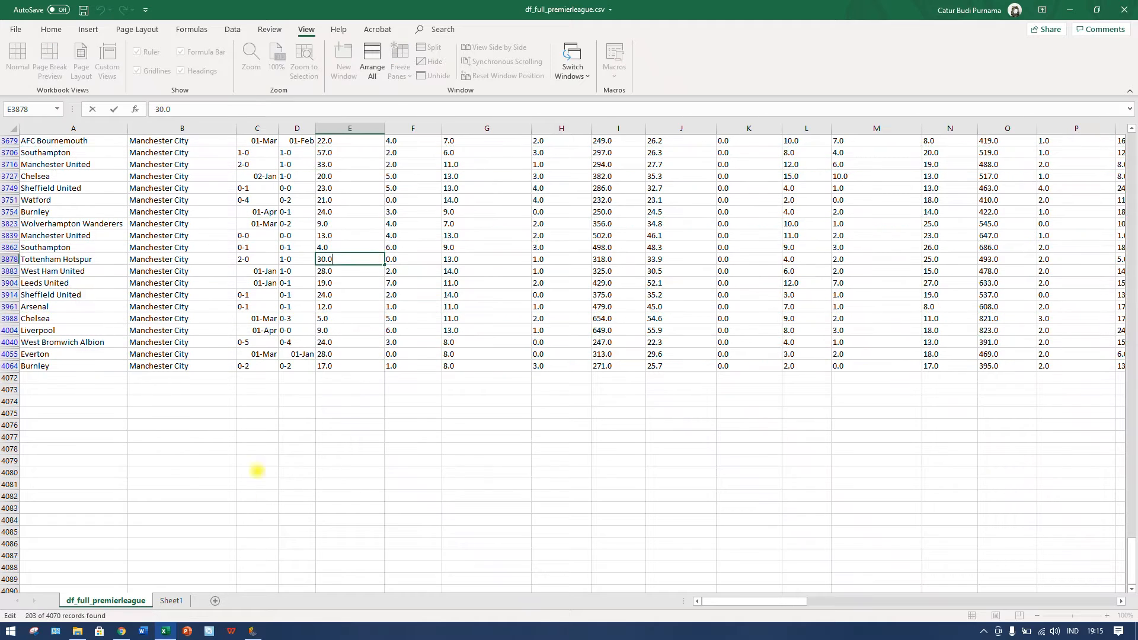
pyautogui.click(171, 600)
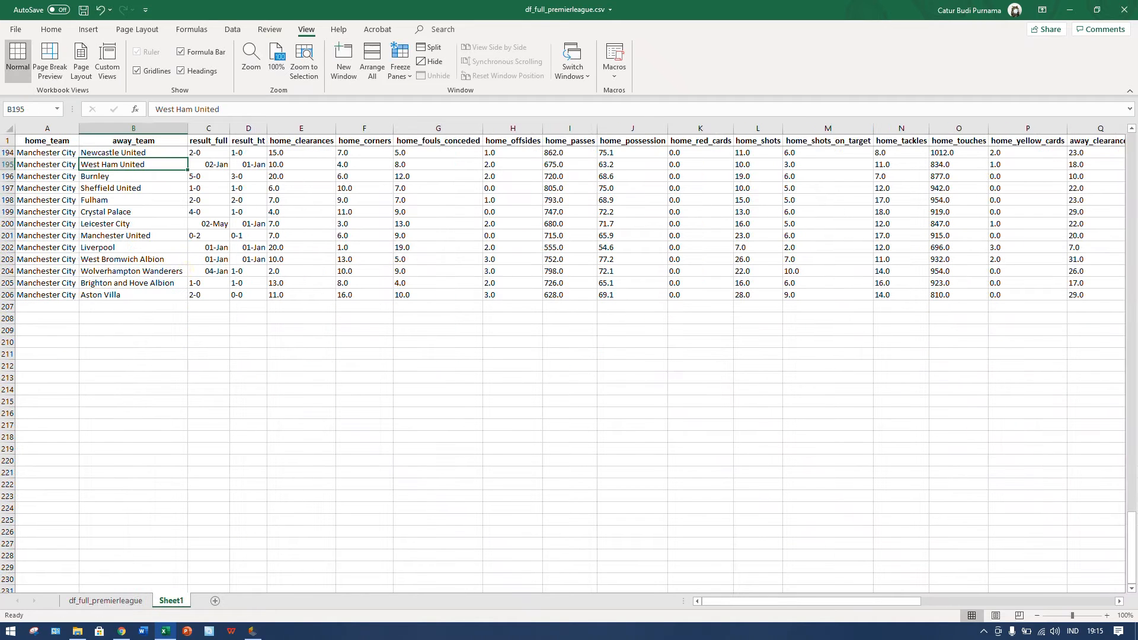
pyautogui.click(368, 142)
pyautogui.click(321, 141)
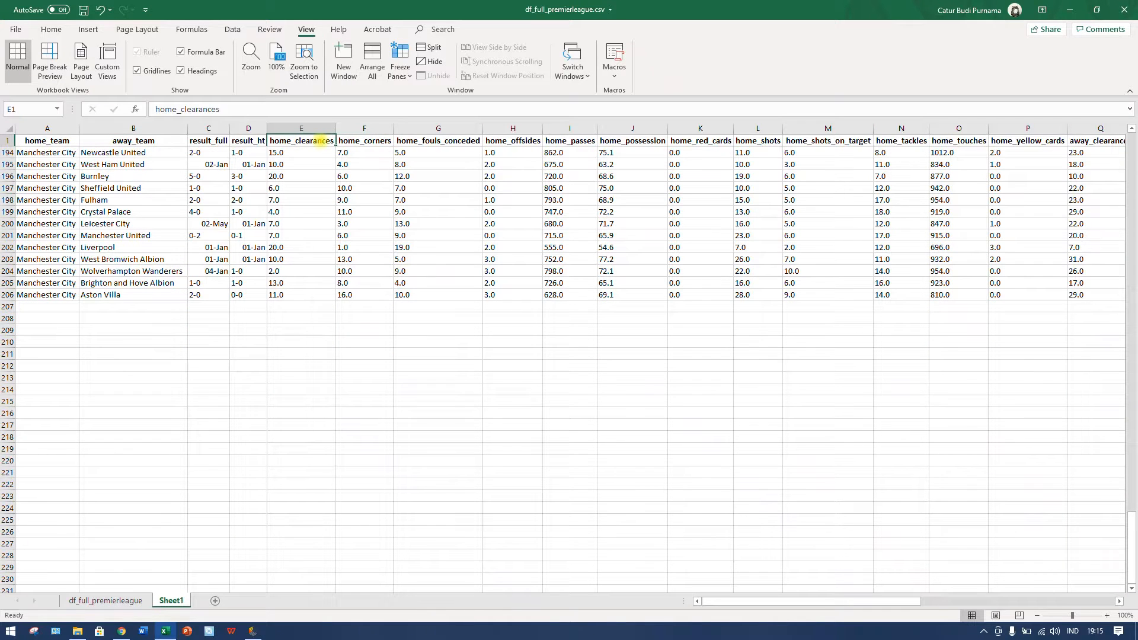
pyautogui.click(111, 601)
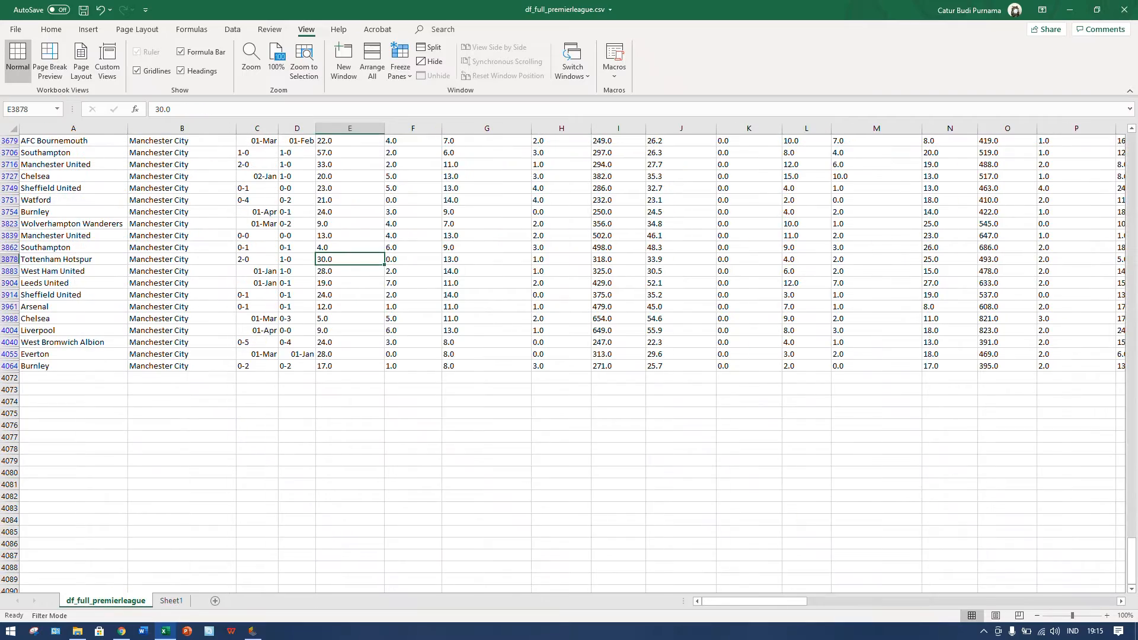
pyautogui.click(223, 152)
pyautogui.scroll(1, 308, 173)
pyautogui.click(495, 178)
pyautogui.scroll(3, 485, 196)
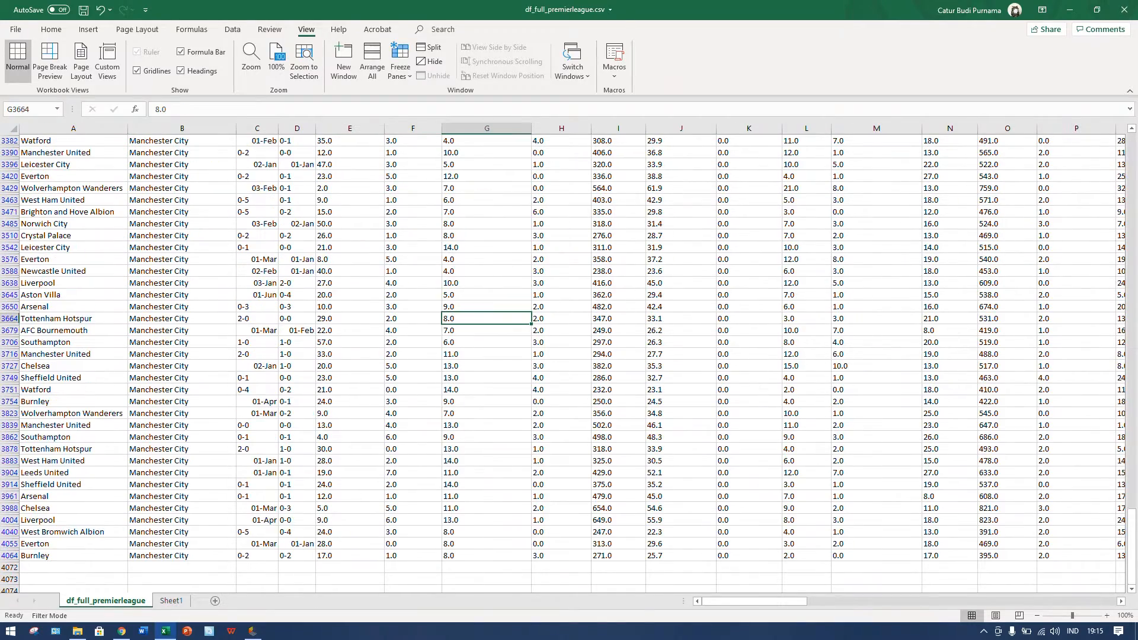
pyautogui.moveTo(1132, 547); pyautogui.dragTo(1131, 172)
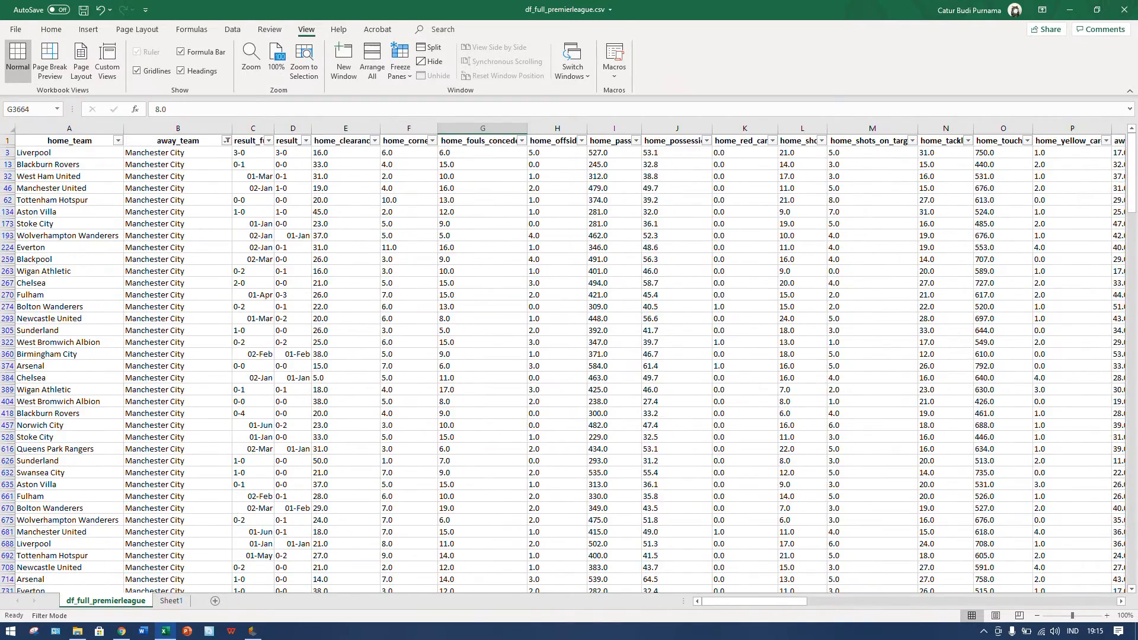
pyautogui.moveTo(555, 141); pyautogui.dragTo(676, 140)
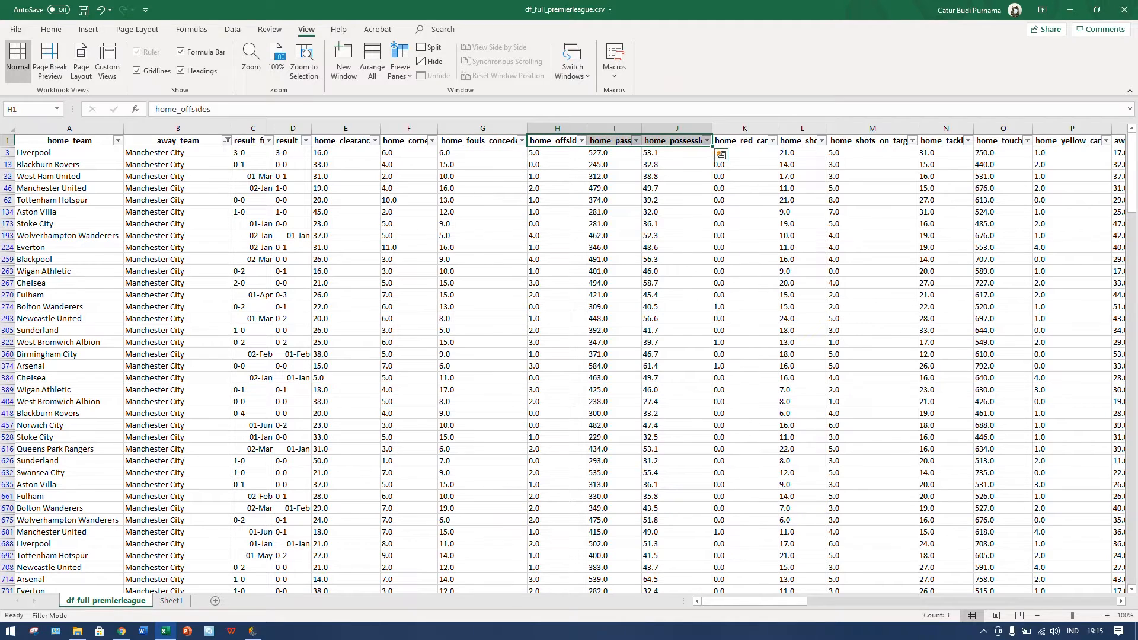
pyautogui.click(170, 601)
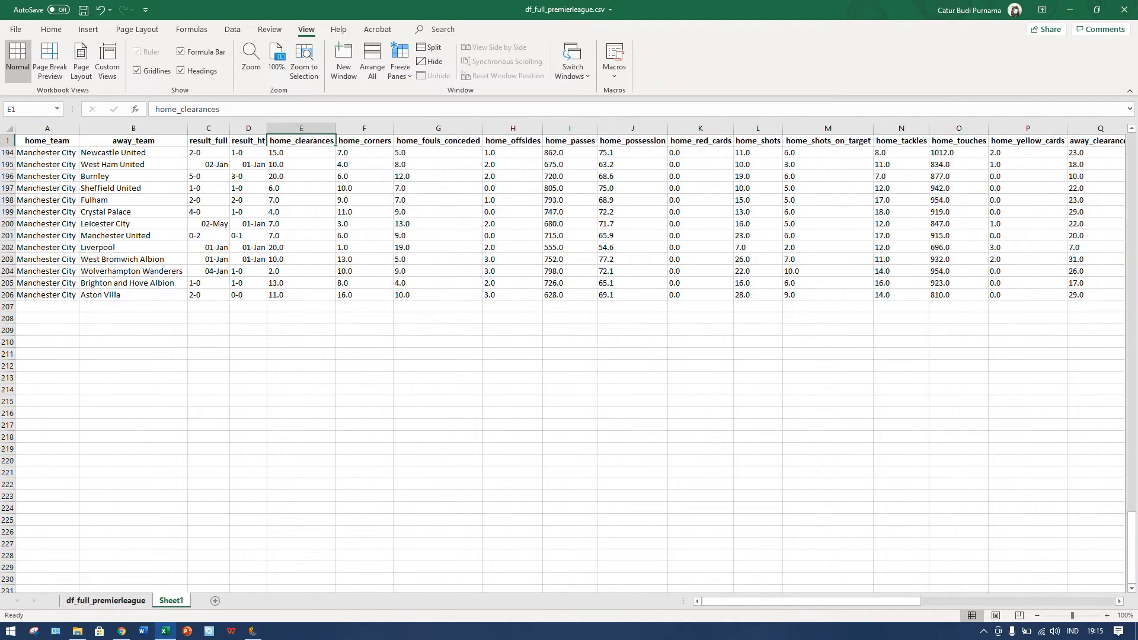
pyautogui.click(105, 600)
pyautogui.click(393, 308)
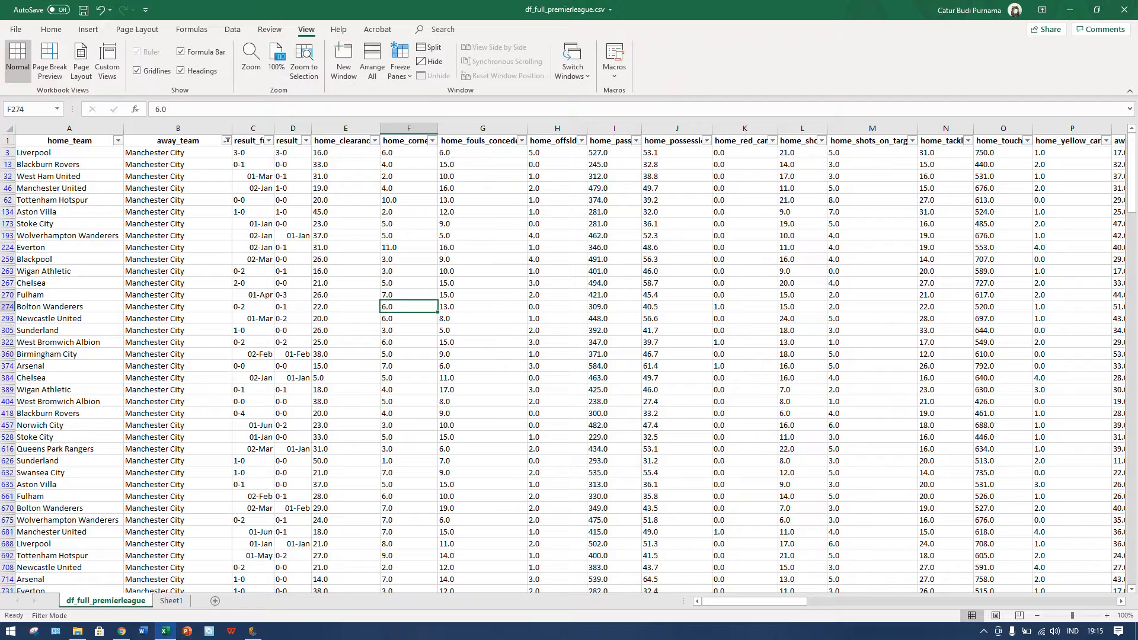
pyautogui.click(483, 200)
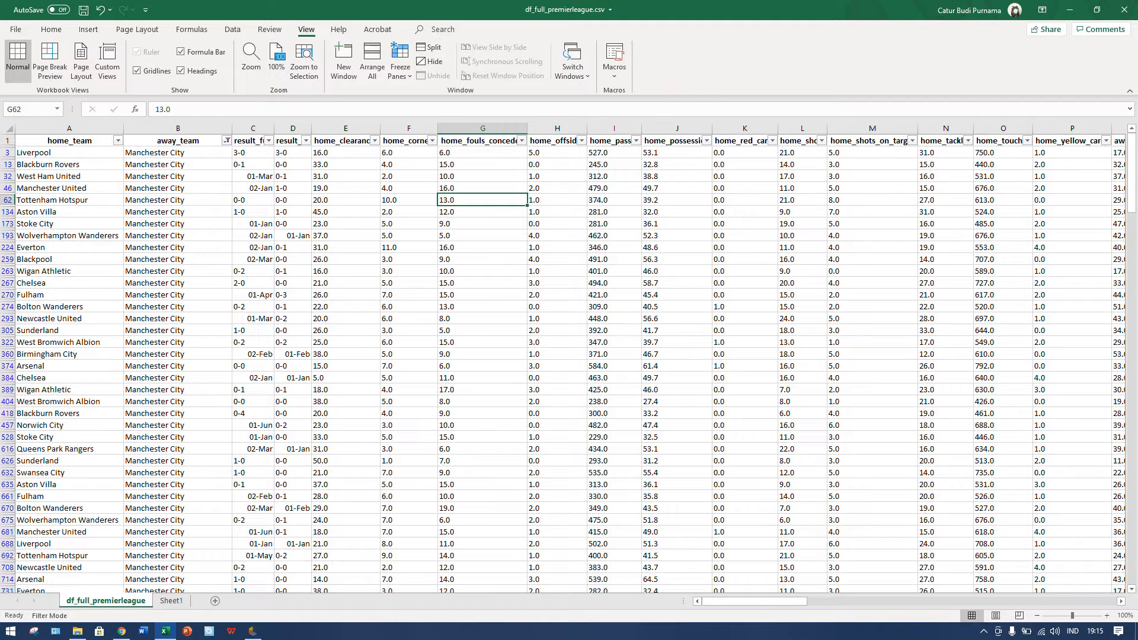
pyautogui.click(178, 153)
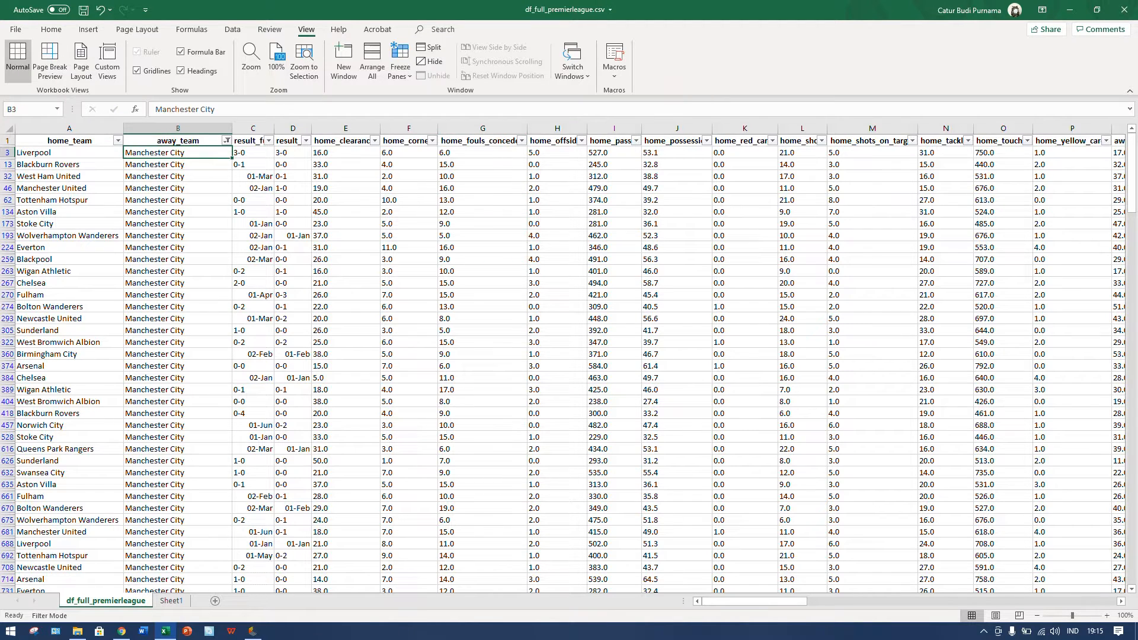
pyautogui.click(50, 152)
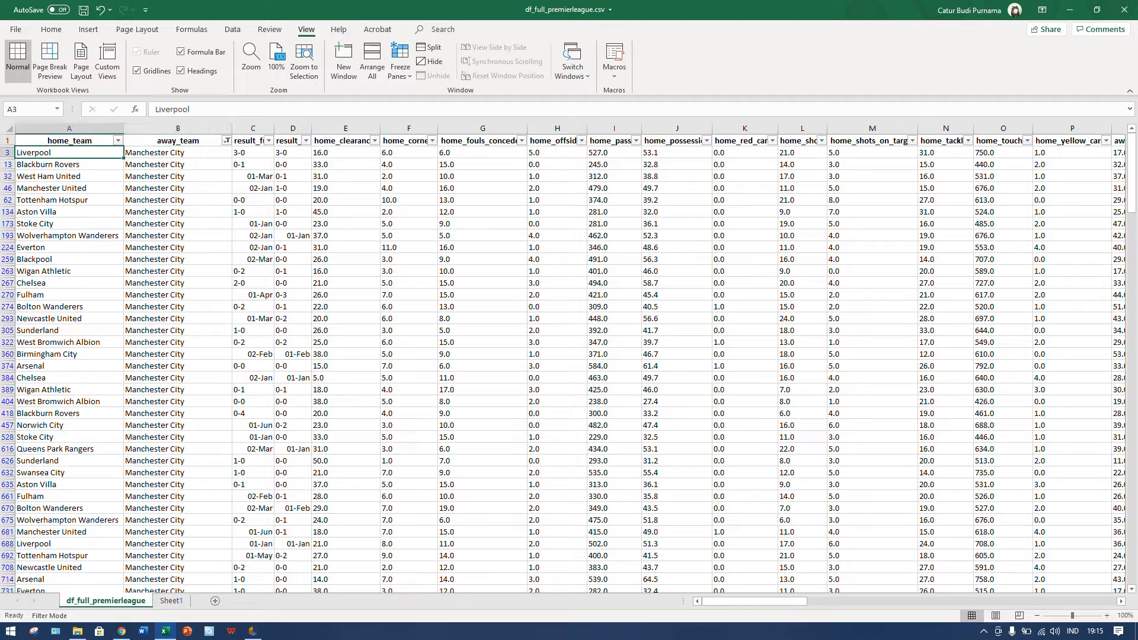
# Step: Copy the opponents from the filtered home_team column and paste them as values into Sheet1's away_team column from cell B207
pyautogui.hotkey('ctrl', 'shift', 'Down')
pyautogui.hotkey('ctrl', 'c')
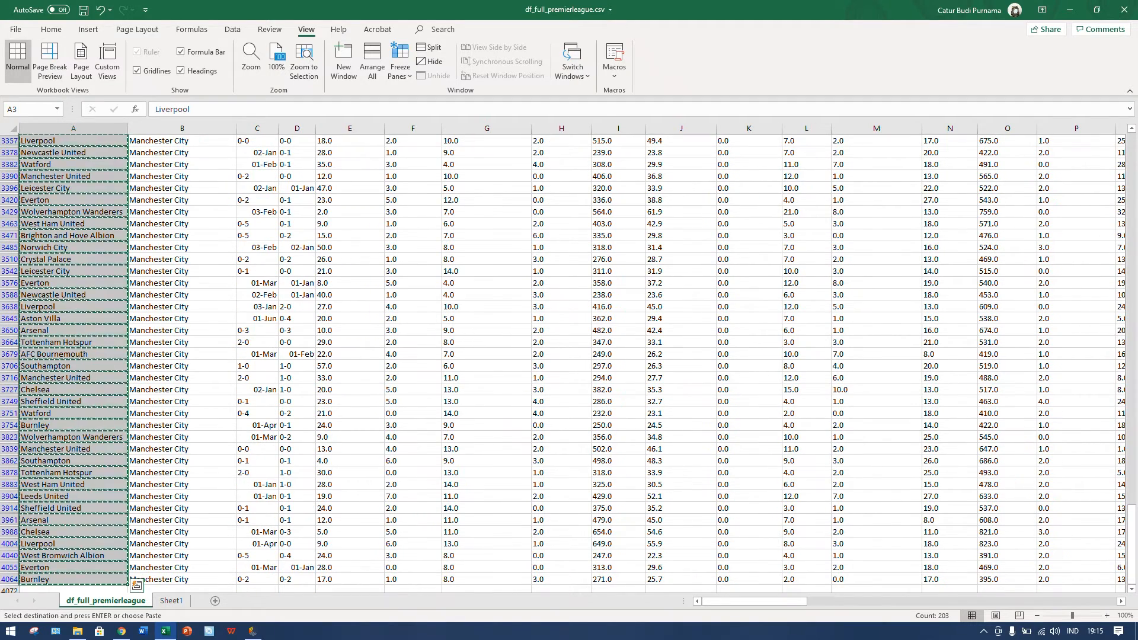
pyautogui.hotkey('ctrl', 'pagedown')
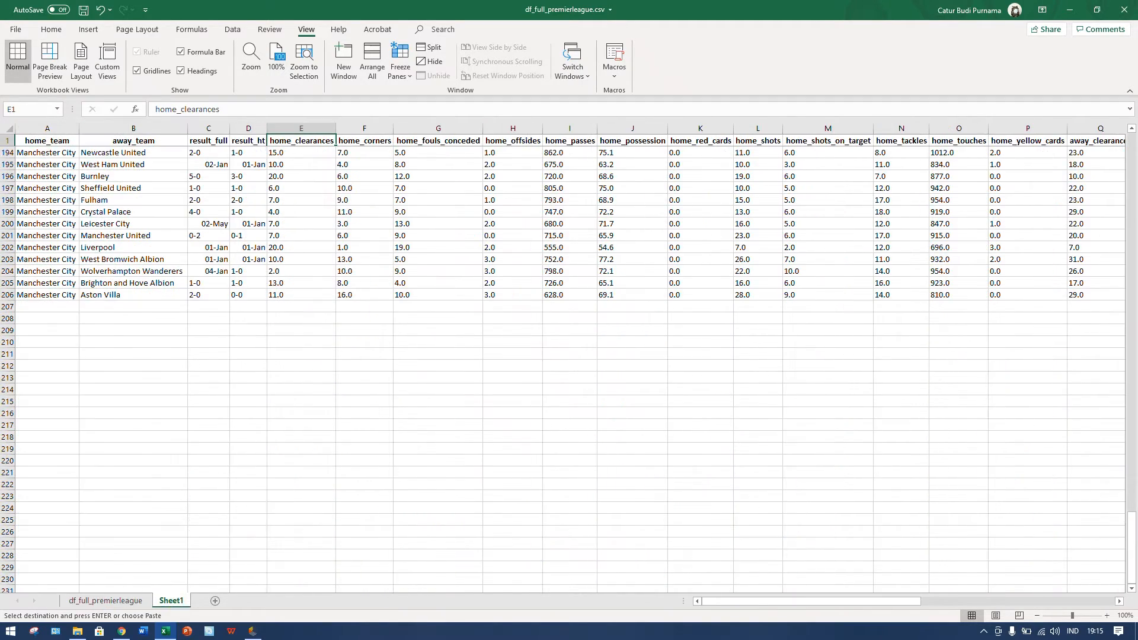
pyautogui.click(134, 307)
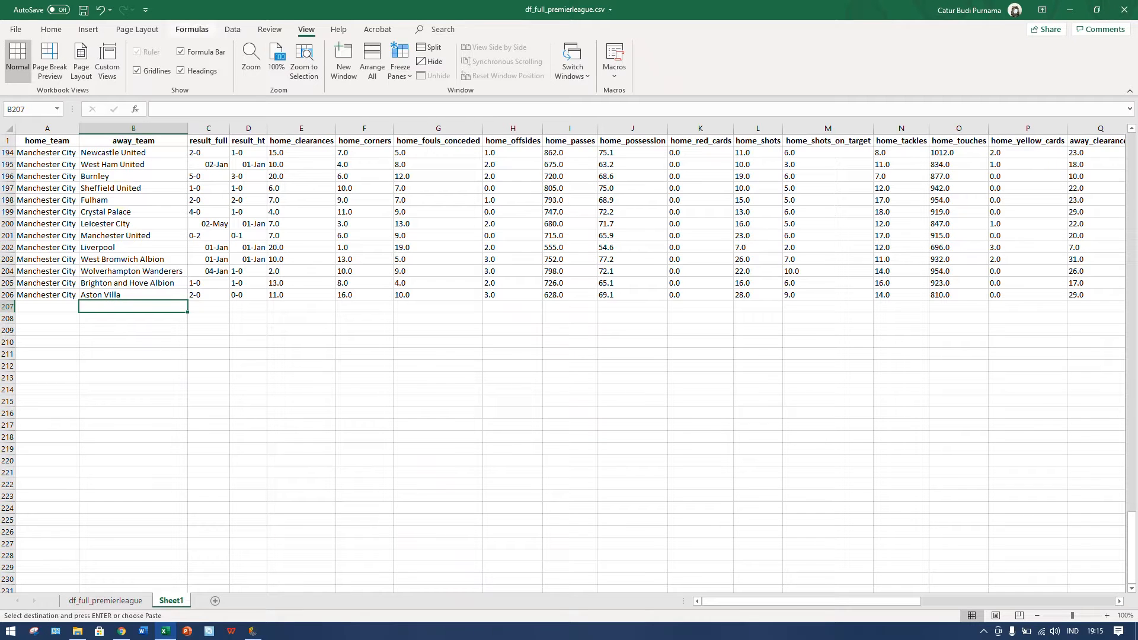
pyautogui.click(51, 29)
pyautogui.click(17, 76)
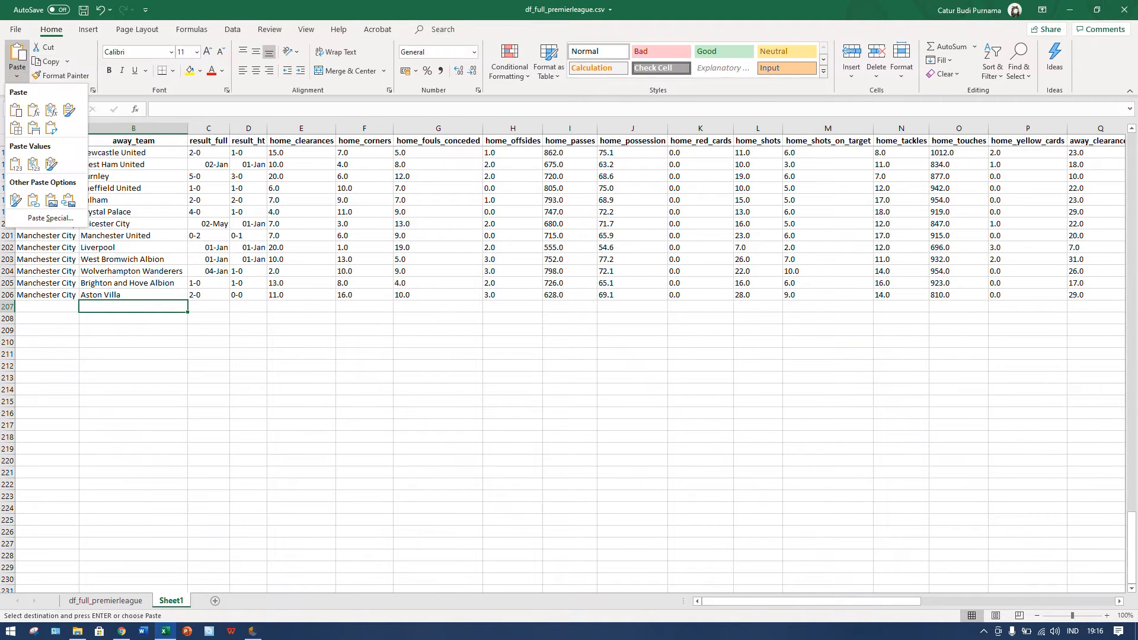
pyautogui.click(15, 164)
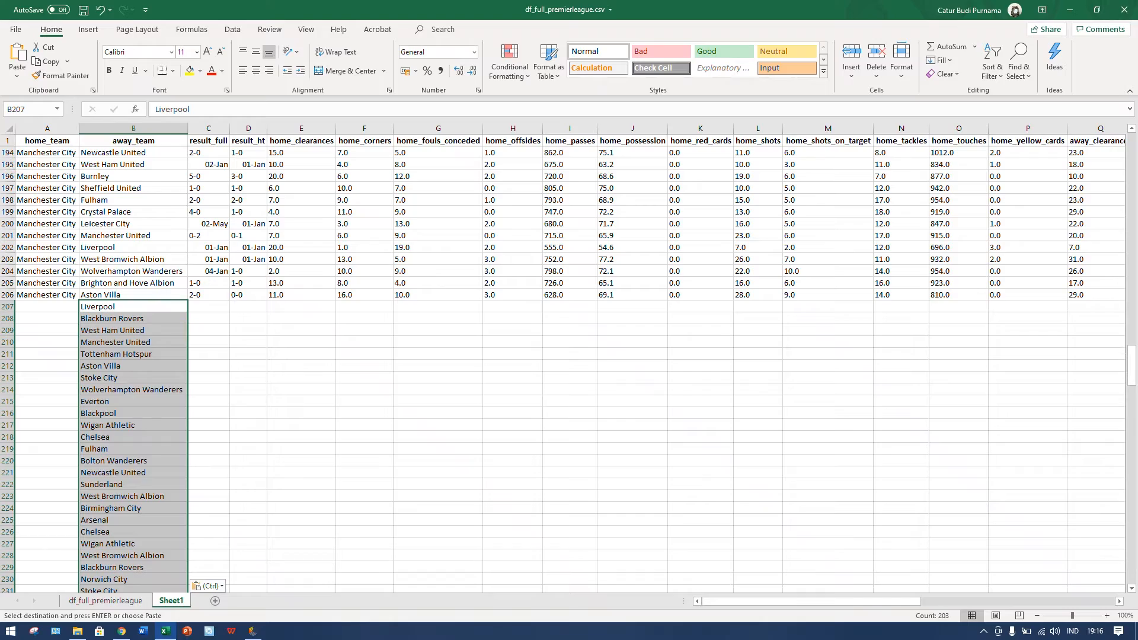
# Step: Fill Manchester City down Sheet1's home_team column alongside all the pasted opponents, and select the result_full and result_ht columns
pyautogui.click(301, 319)
pyautogui.click(98, 601)
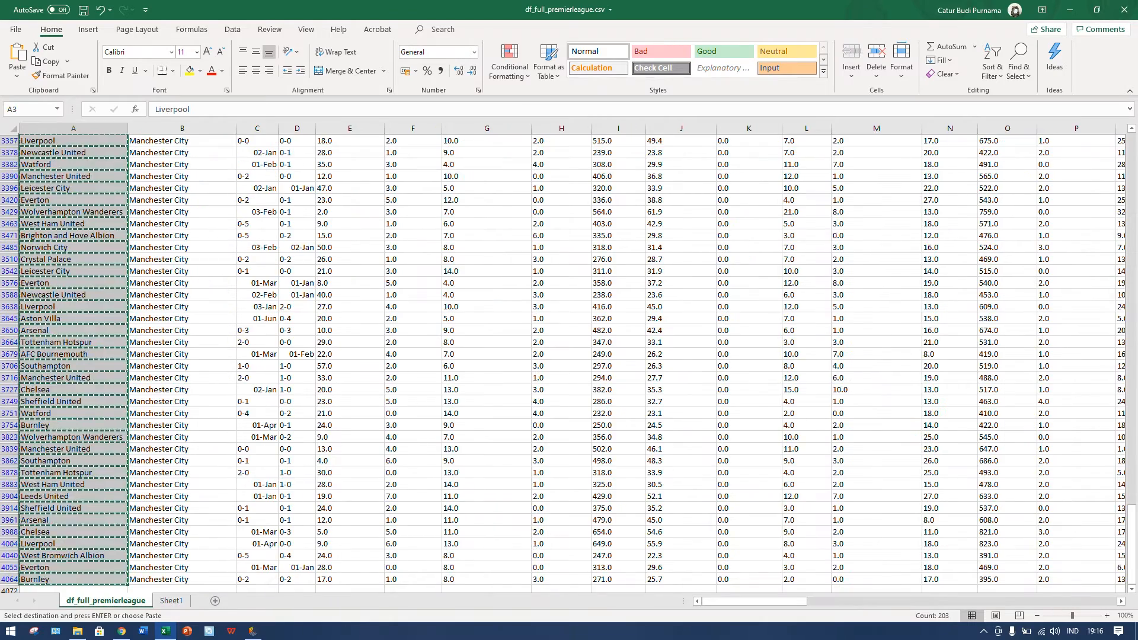
pyautogui.click(171, 601)
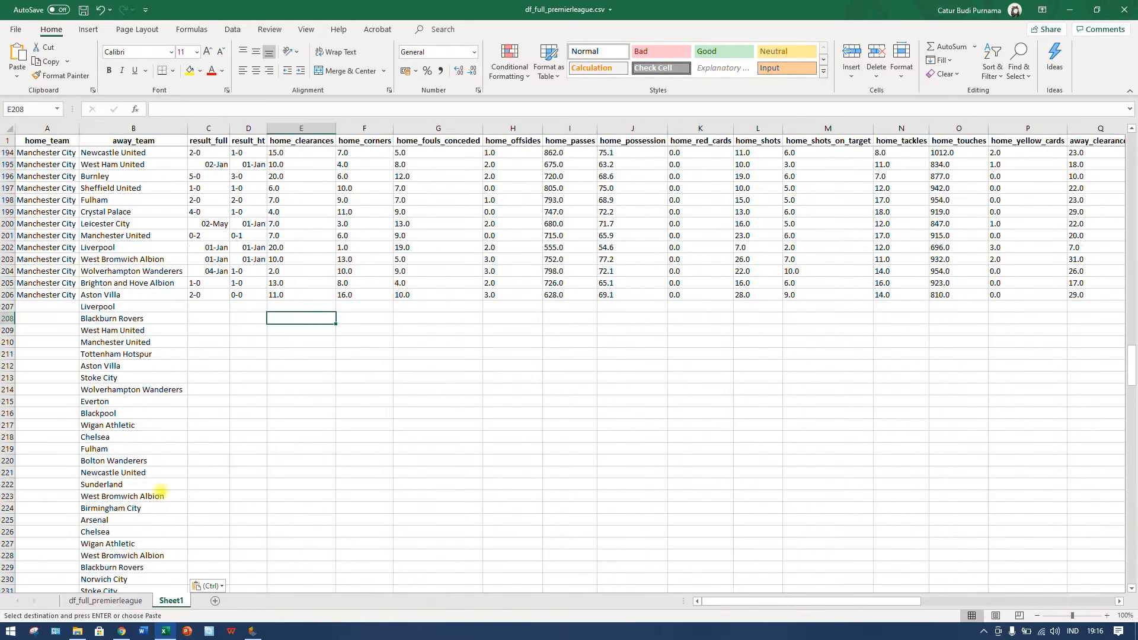
pyautogui.moveTo(53, 283); pyautogui.dragTo(56, 294)
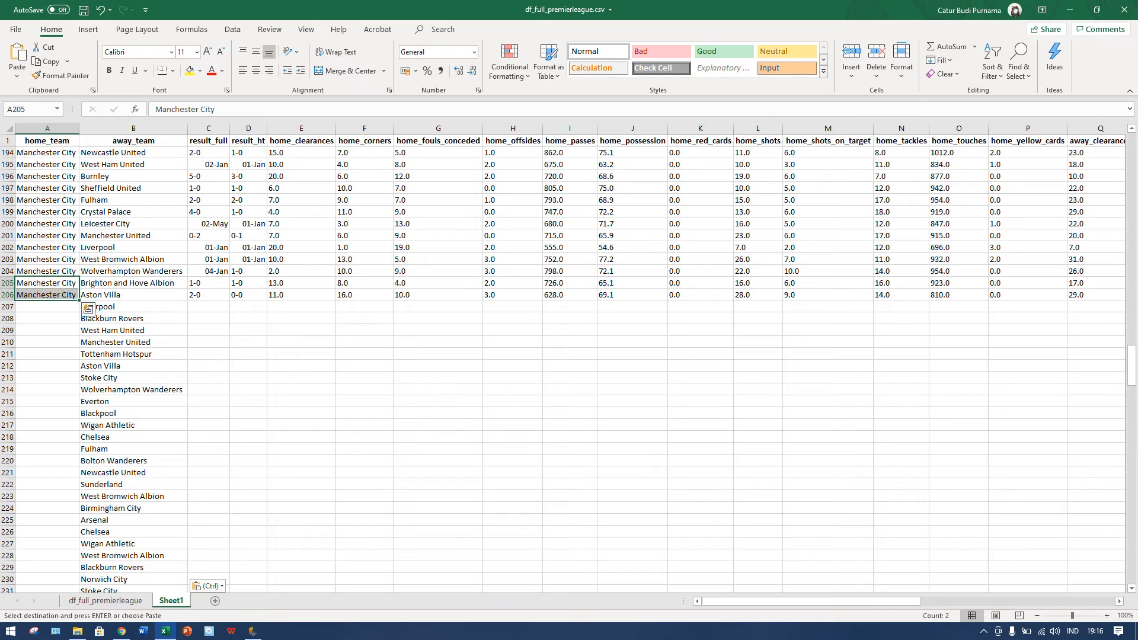
pyautogui.doubleClick(78, 300)
pyautogui.click(211, 307)
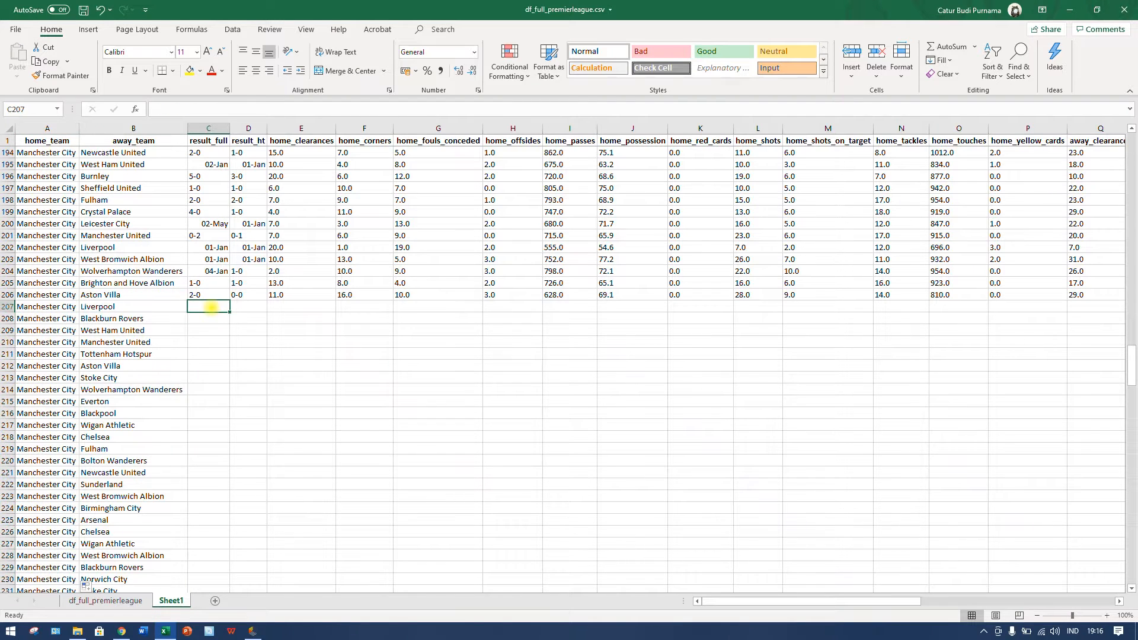
pyautogui.click(209, 128)
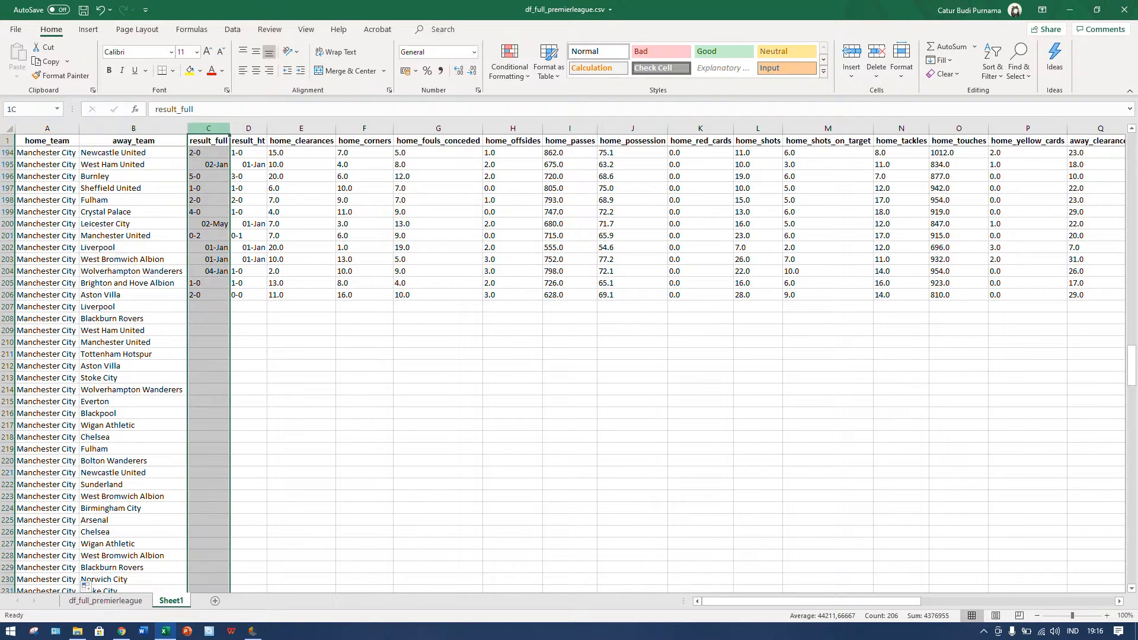
pyautogui.moveTo(209, 128); pyautogui.dragTo(249, 128)
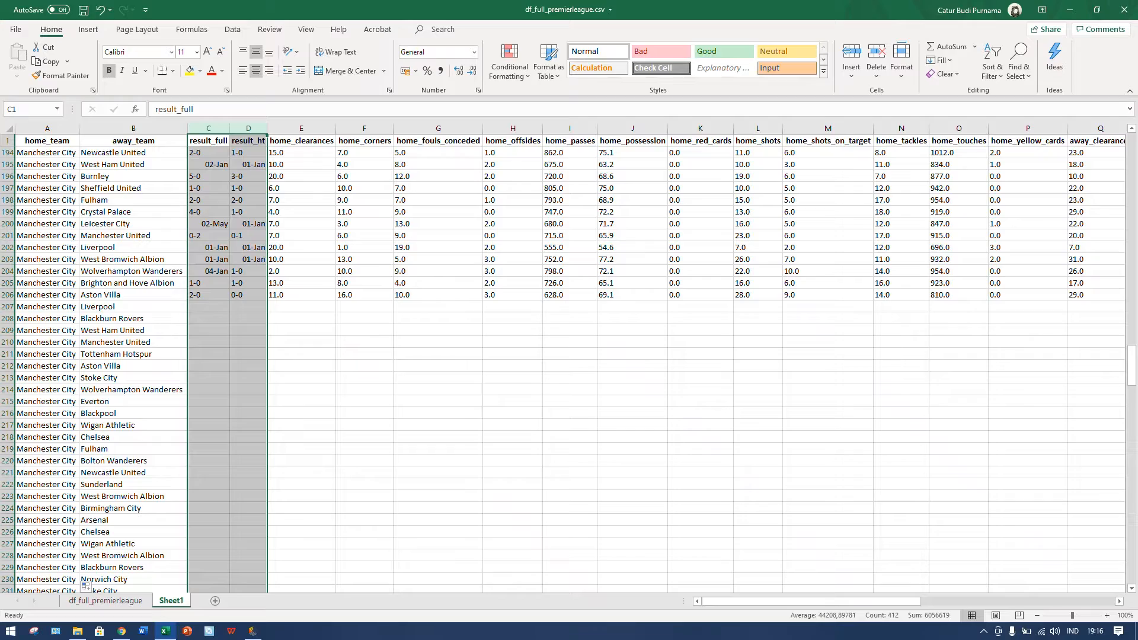
# Step: Copy the home_clearances through home_yellow_cards values of all filtered away matches on the df_full_premierleague sheet, starting at E3
pyautogui.click(106, 601)
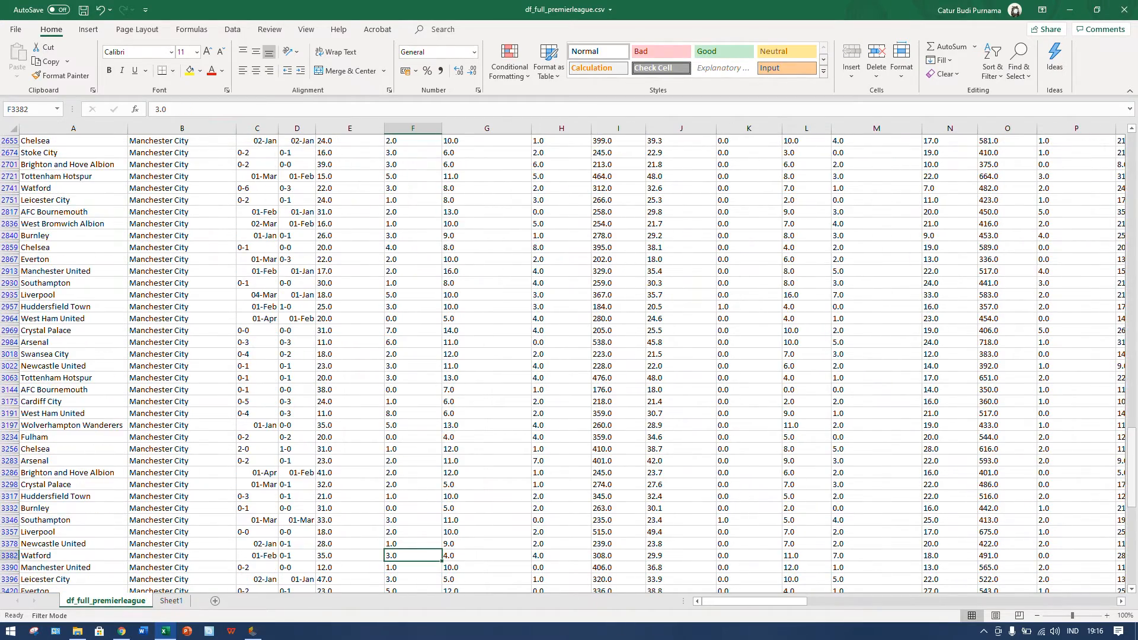
pyautogui.moveTo(1131, 467); pyautogui.dragTo(1132, 173)
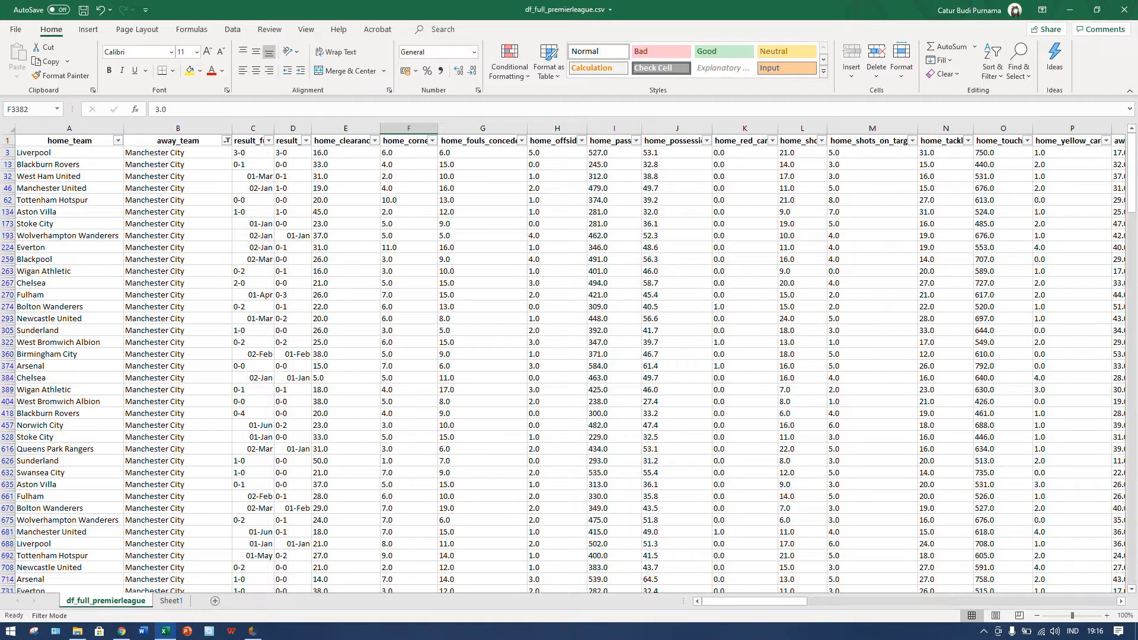
pyautogui.click(347, 153)
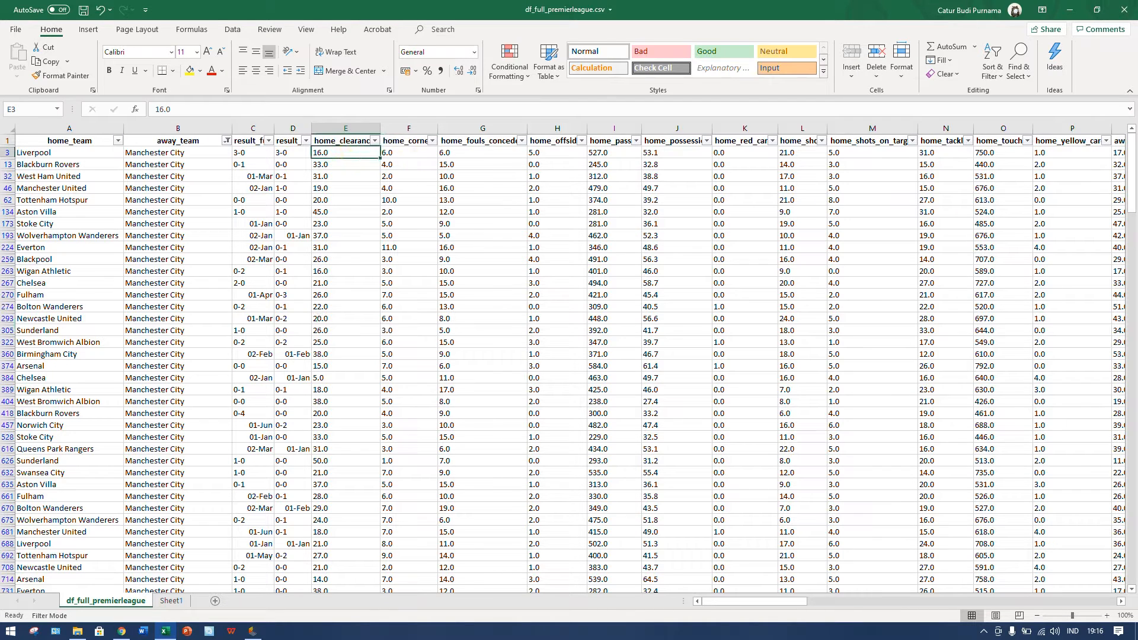
pyautogui.click(352, 141)
pyautogui.press('Down')
pyautogui.moveTo(767, 601); pyautogui.dragTo(793, 601)
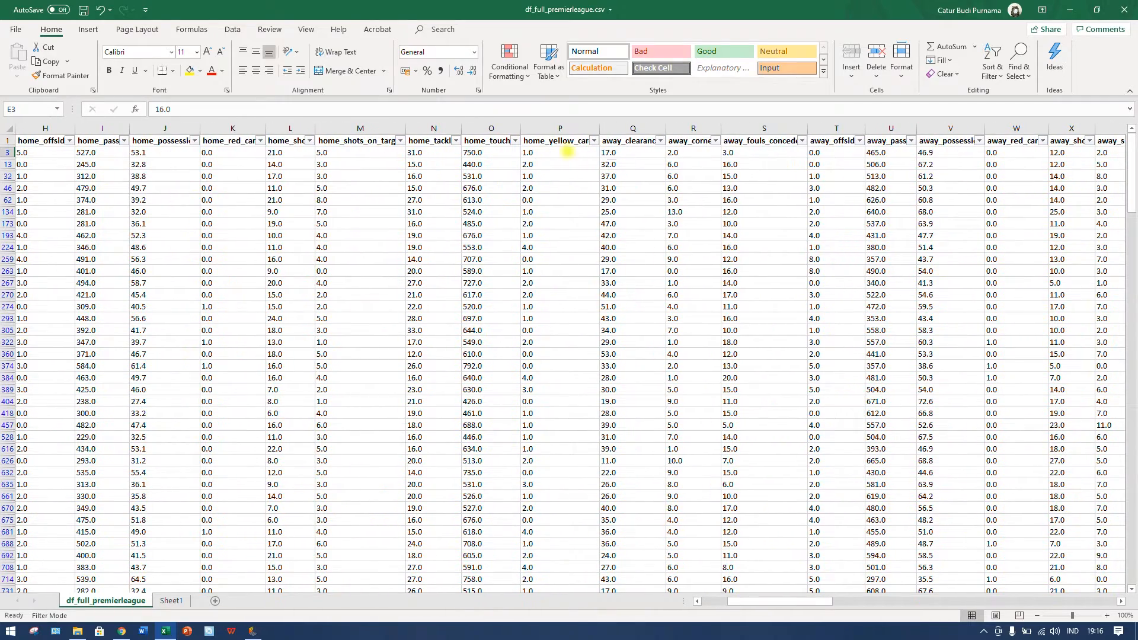
pyautogui.keyDown('shift'); pyautogui.click(567, 153); pyautogui.keyUp('shift')
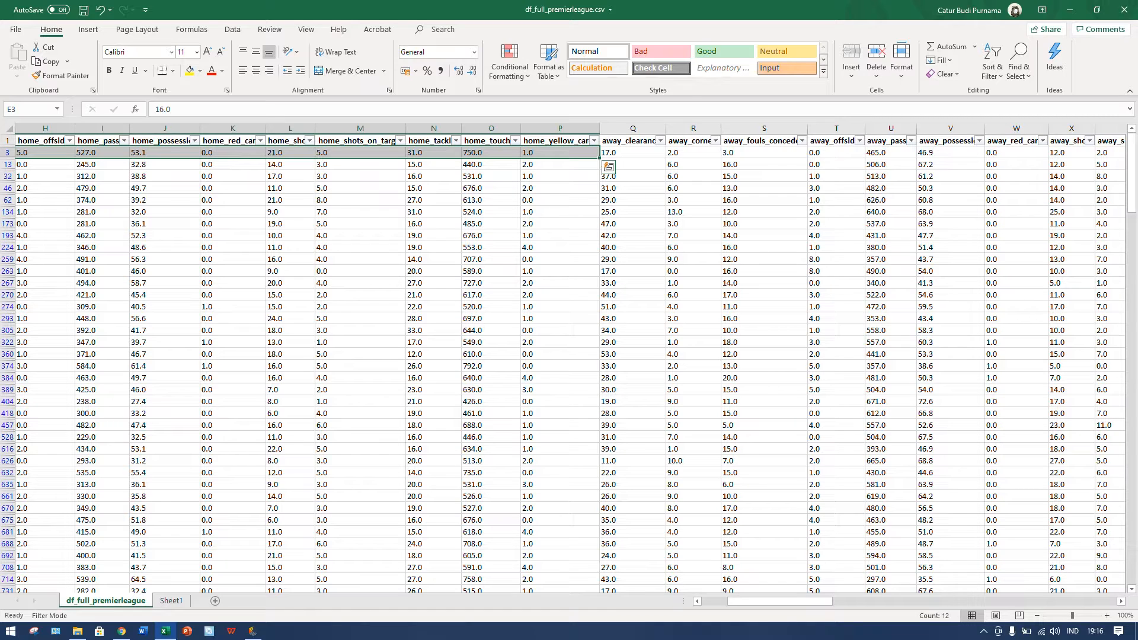
pyautogui.hotkey('ctrl', 'shift', 'Down')
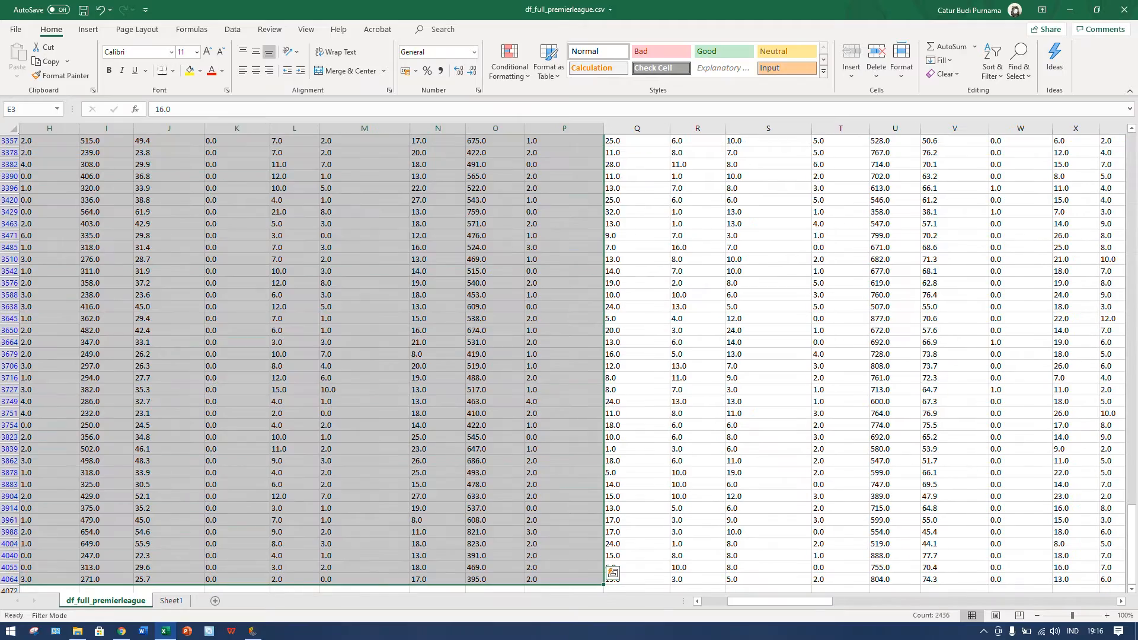
pyautogui.hotkey('ctrl', 'c')
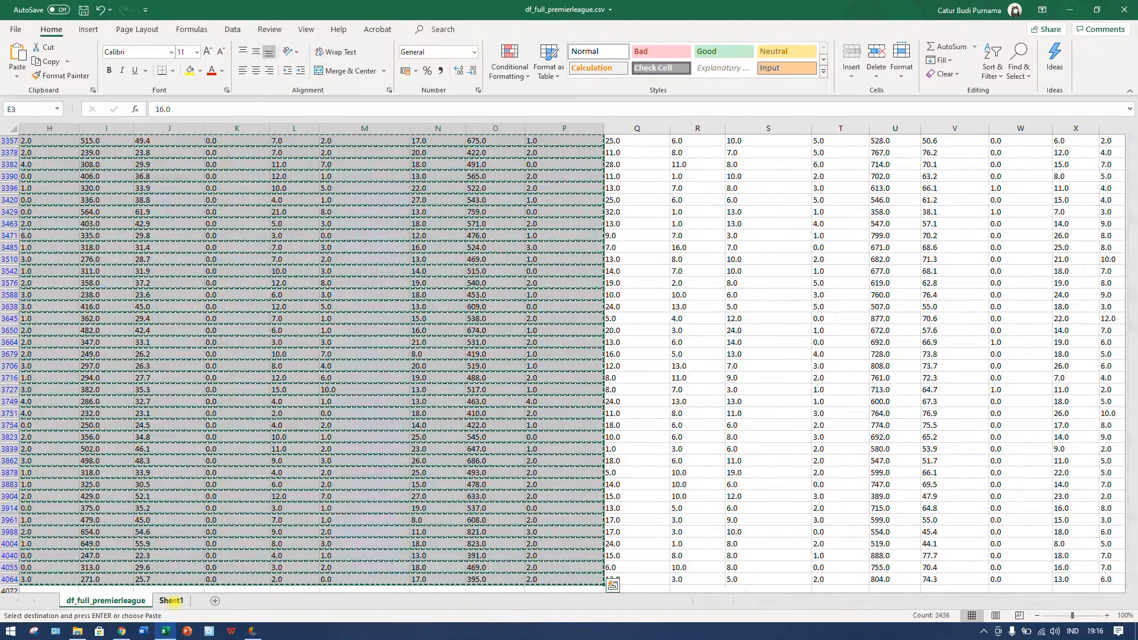
# Step: Paste the copied home statistics into Sheet1 from cell Q207, under the away_clearances through away_yellow_cards columns
pyautogui.click(171, 601)
pyautogui.moveTo(765, 601); pyautogui.dragTo(856, 601)
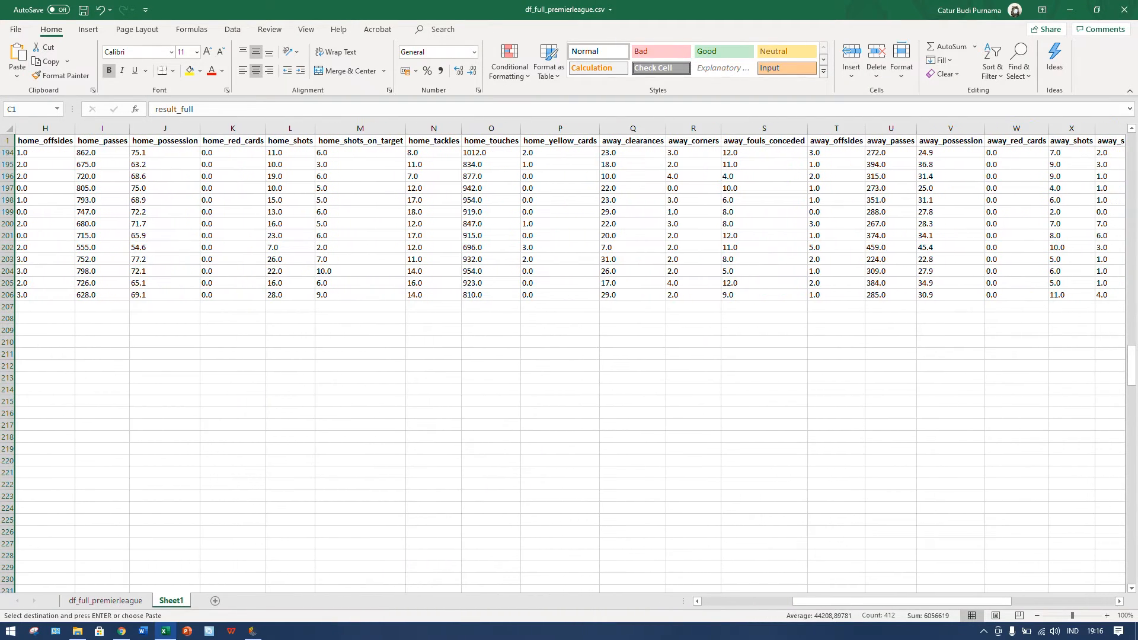
pyautogui.click(637, 305)
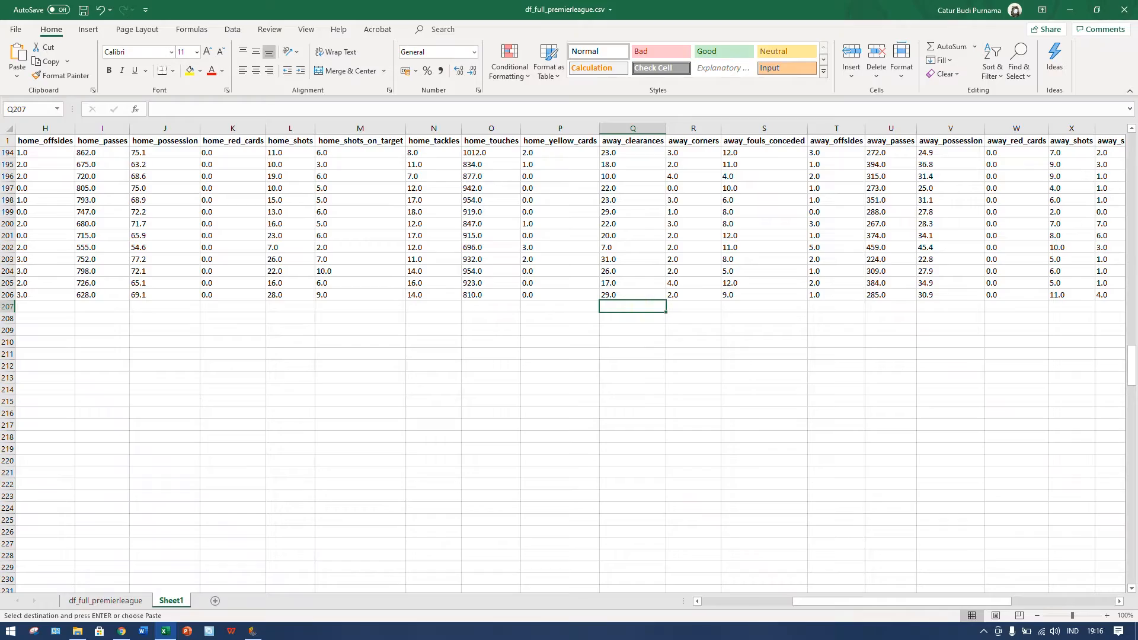
pyautogui.hotkey('ctrl', 'v')
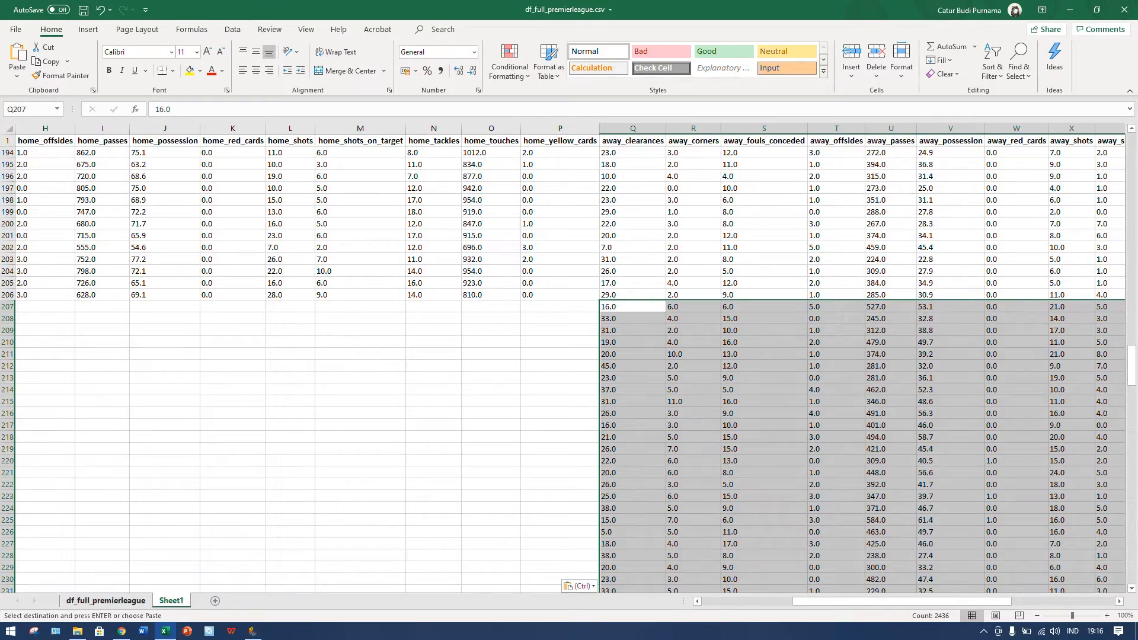
# Step: Copy the away_clearances through away_yellow_cards values of all filtered away matches on the df_full_premierleague sheet, starting at Q3
pyautogui.click(106, 601)
pyautogui.scroll(20, 308, 356)
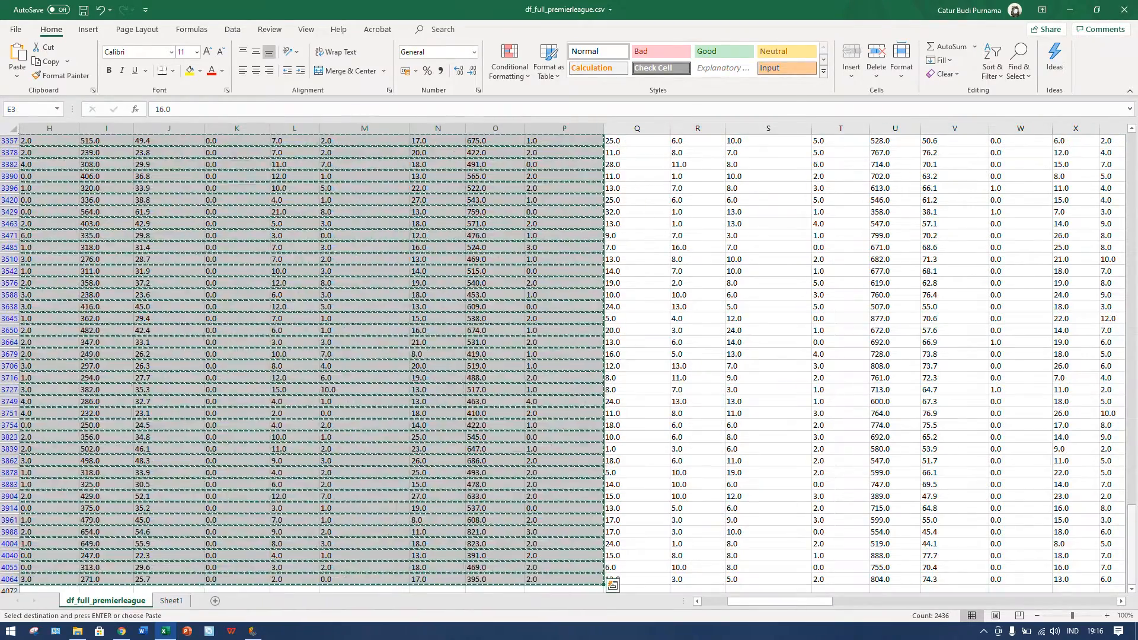
pyautogui.click(633, 153)
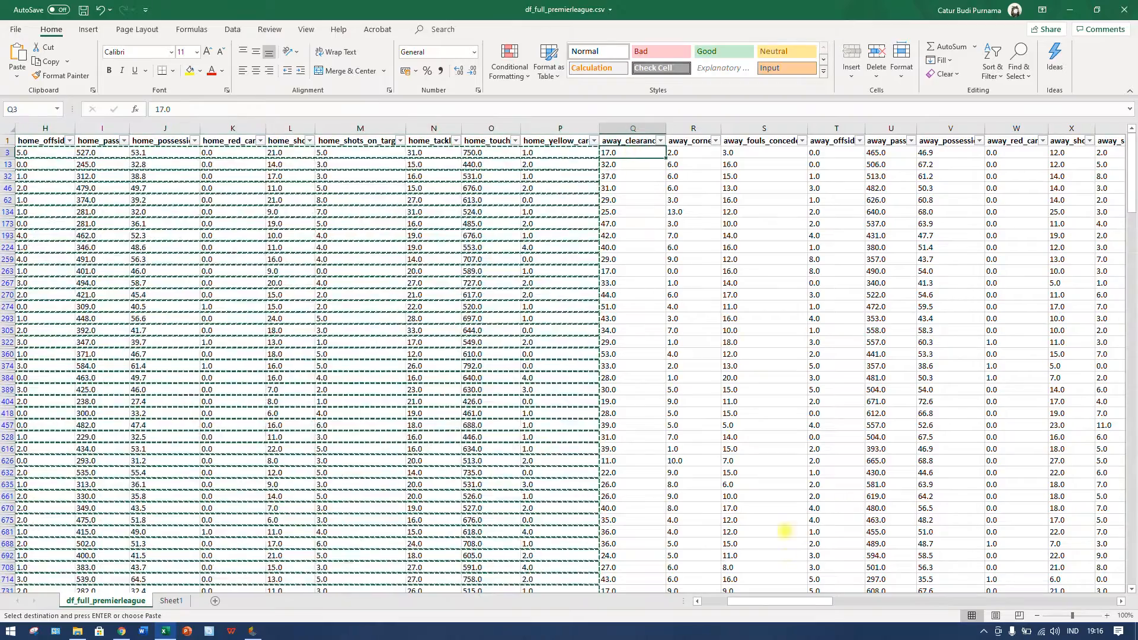
pyautogui.moveTo(783, 601); pyautogui.dragTo(823, 601)
pyautogui.hotkey('ctrl', 'v')
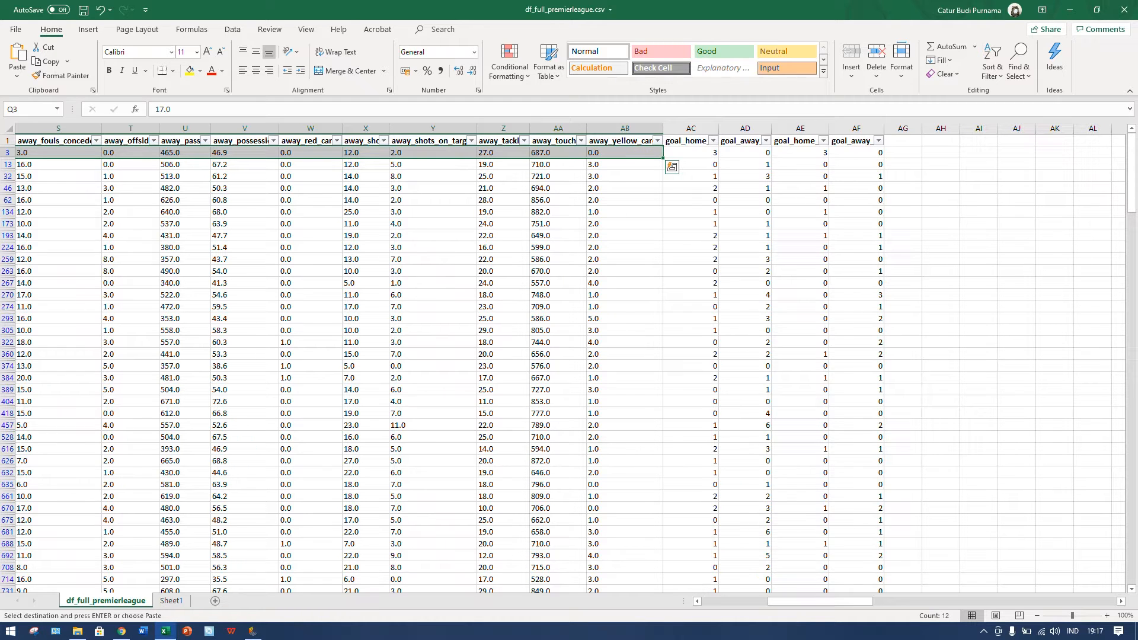
pyautogui.hotkey('ctrl', 'shift', 'Down')
pyautogui.hotkey('ctrl', 'v')
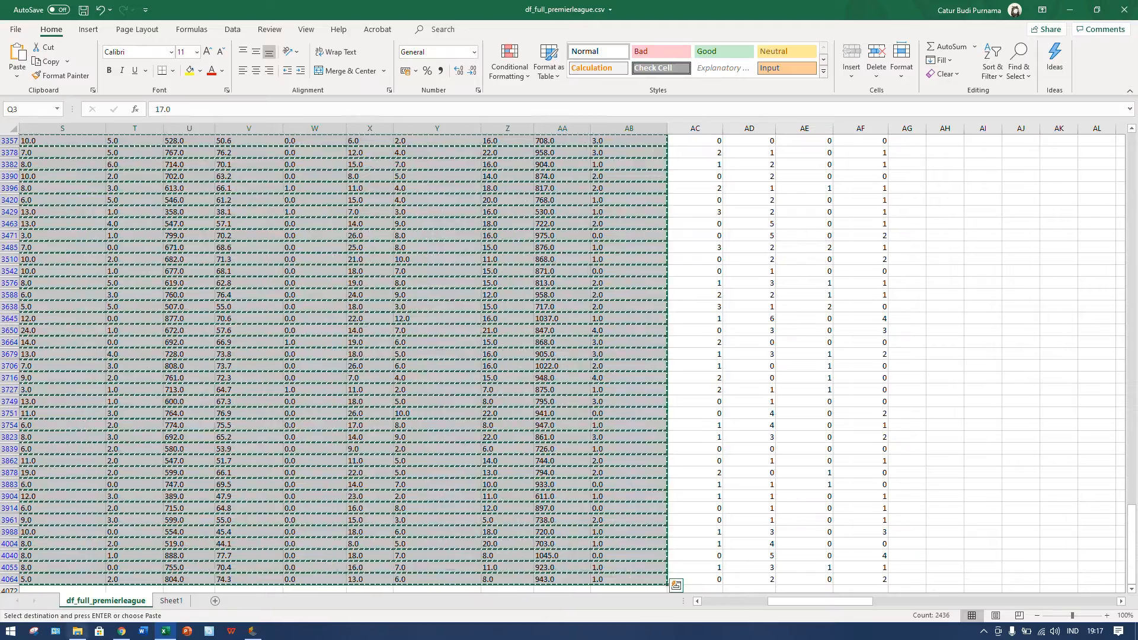
# Step: Paste the copied away statistics into Sheet1 from cell E207, under the home_clearances through home_yellow_cards columns
pyautogui.hotkey('ctrl', 'pagedown')
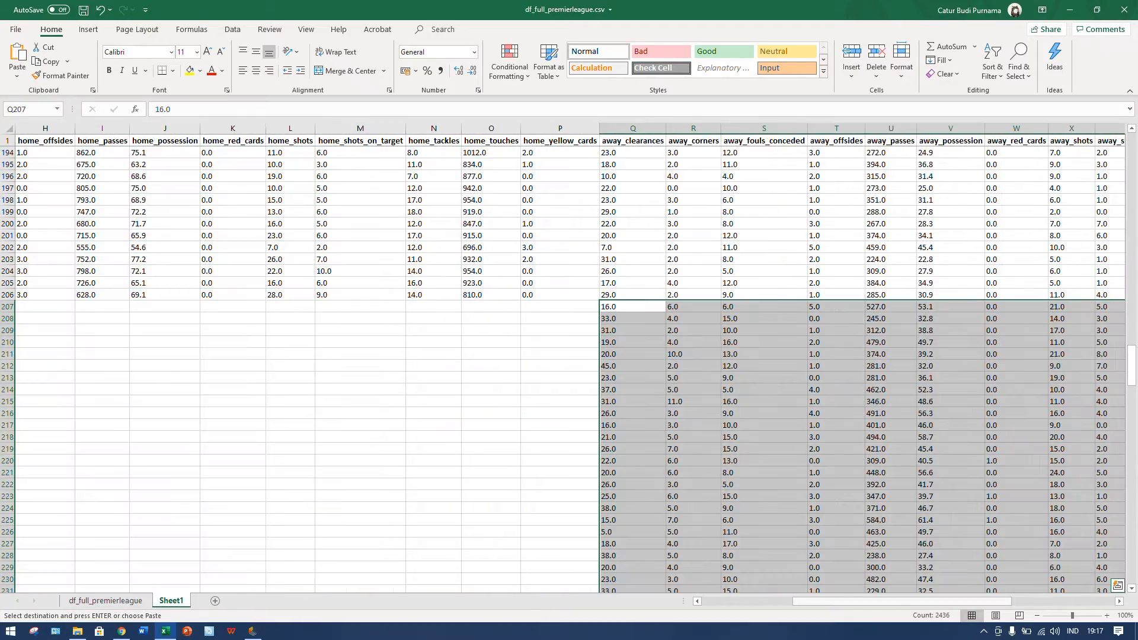
pyautogui.moveTo(803, 601); pyautogui.dragTo(707, 600)
pyautogui.click(299, 307)
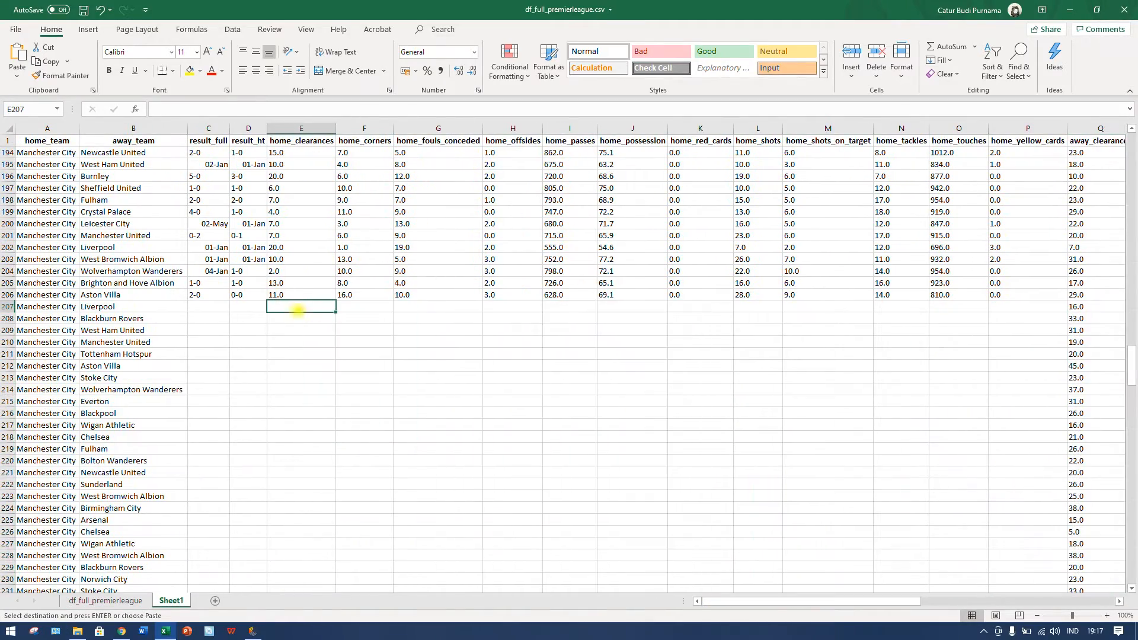
pyautogui.hotkey('ctrl', 'v')
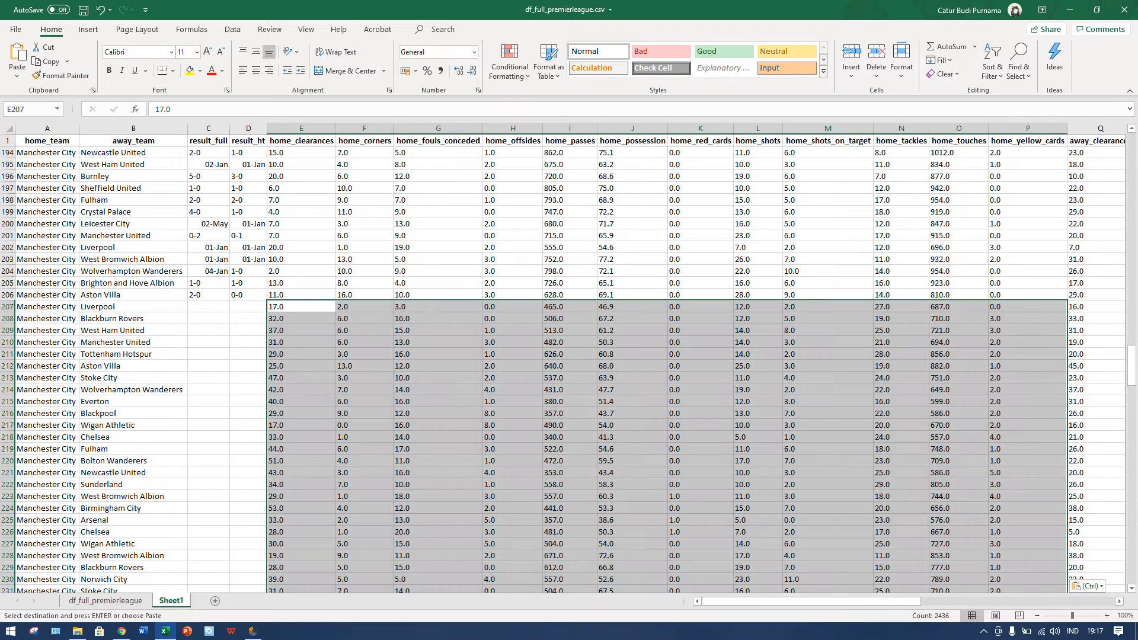
pyautogui.moveTo(210, 259); pyautogui.dragTo(246, 405)
pyautogui.moveTo(215, 354); pyautogui.dragTo(221, 367)
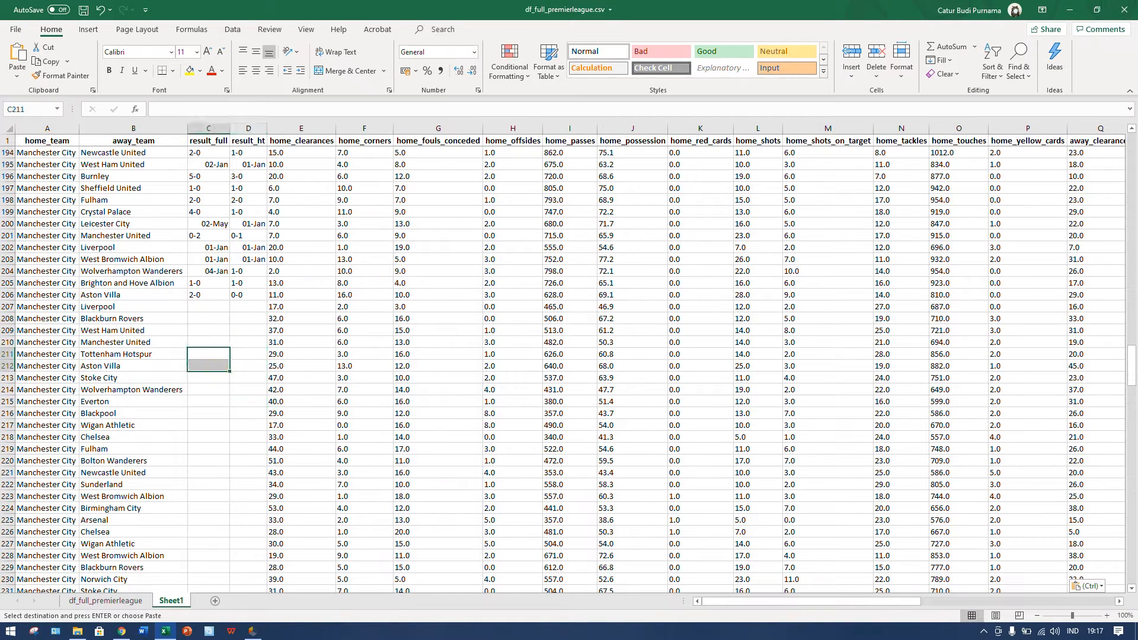
# Step: Copy the goal_home_ft values of all filtered away matches on the df_full_premierleague sheet, starting at AC3
pyautogui.moveTo(767, 601); pyautogui.dragTo(954, 601)
pyautogui.click(923, 413)
pyautogui.hotkey('ctrl', 'pageup')
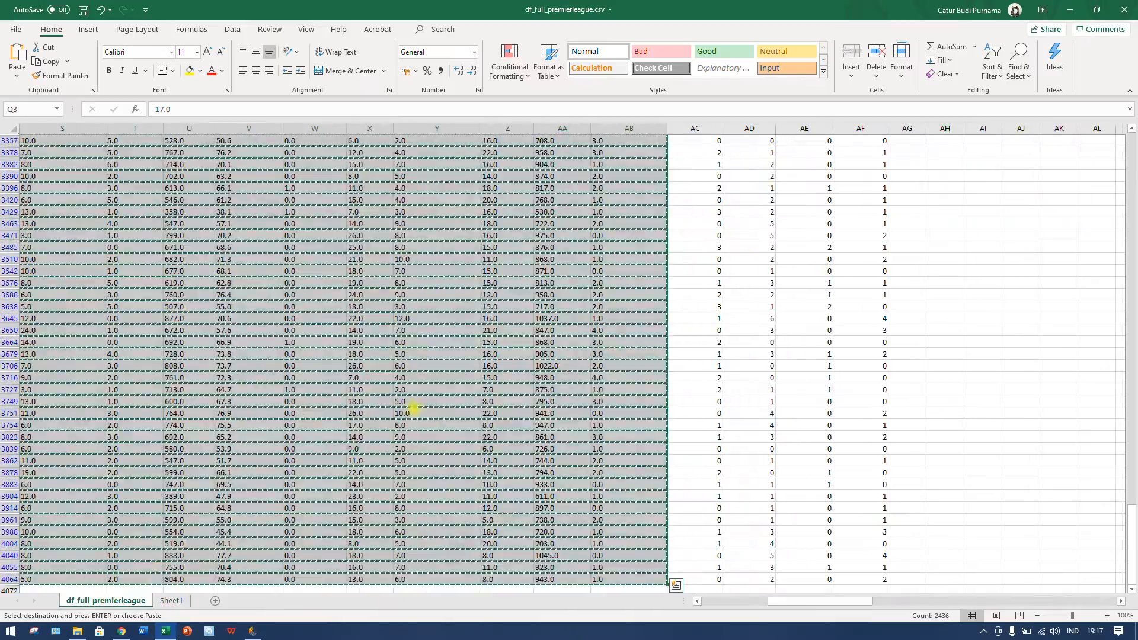
pyautogui.moveTo(1132, 504); pyautogui.dragTo(1132, 149)
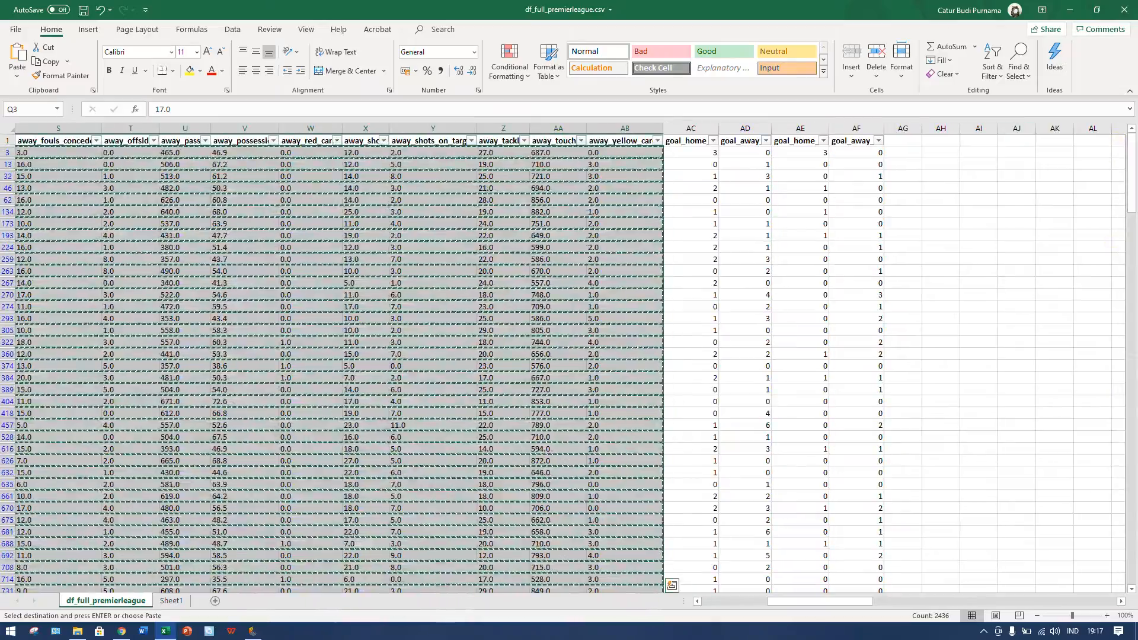
pyautogui.click(695, 152)
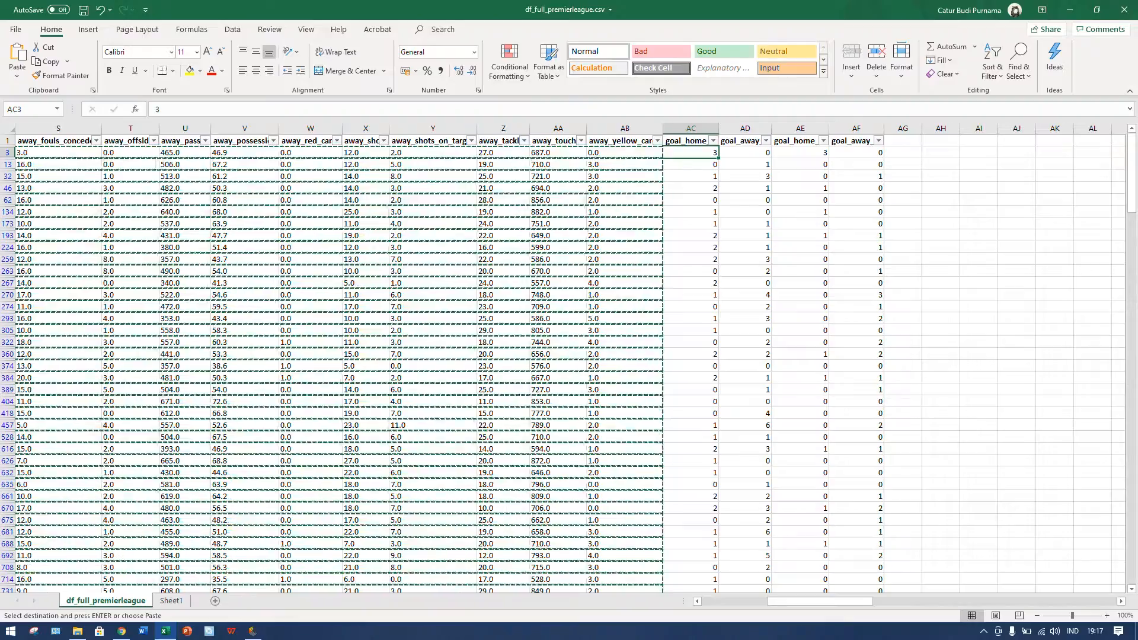
pyautogui.click(686, 141)
pyautogui.press('Down')
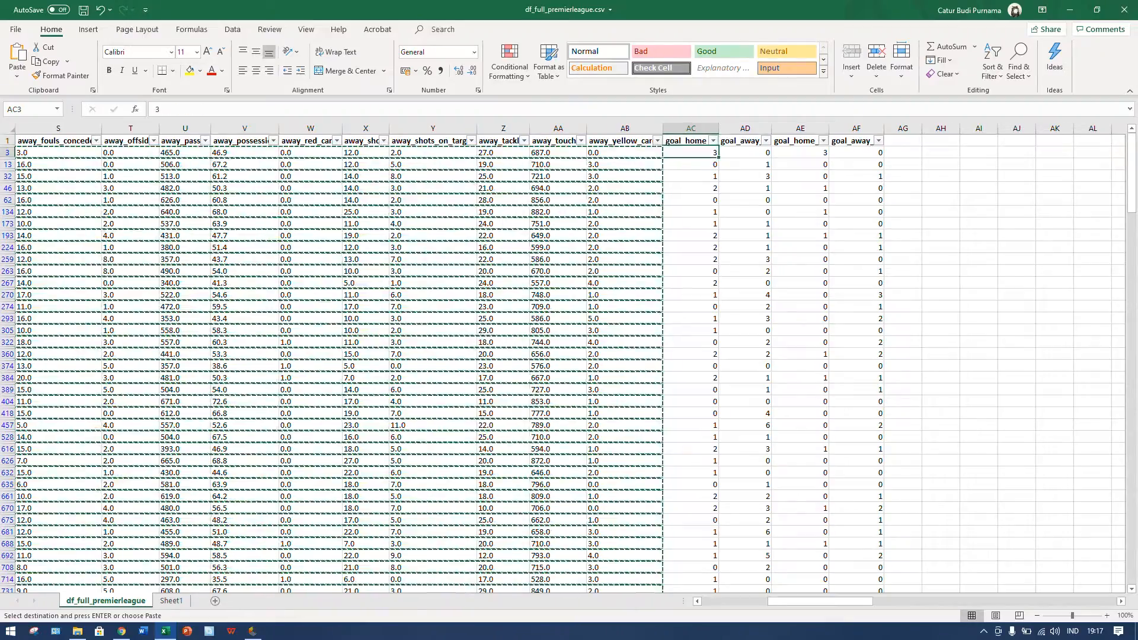
pyautogui.hotkey('ctrl', 'shift', 'Down')
pyautogui.hotkey('ctrl', 'c')
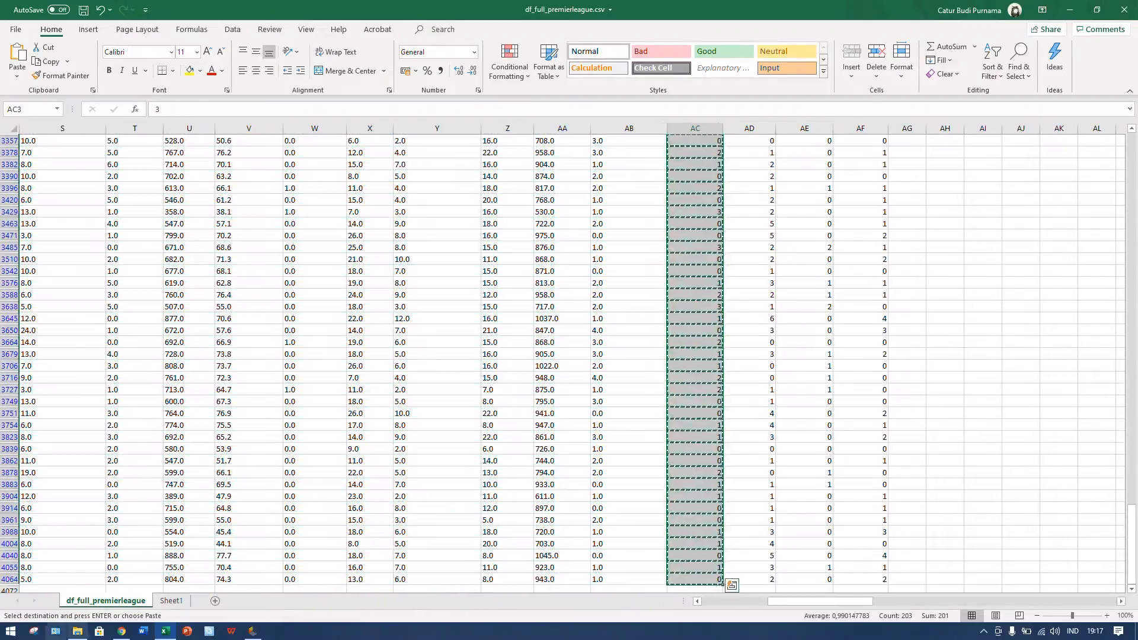
# Step: Paste the copied full-time home goals into Sheet1 from cell AD207, under the goal_away_ft column
pyautogui.hotkey('ctrl', 'pagedown')
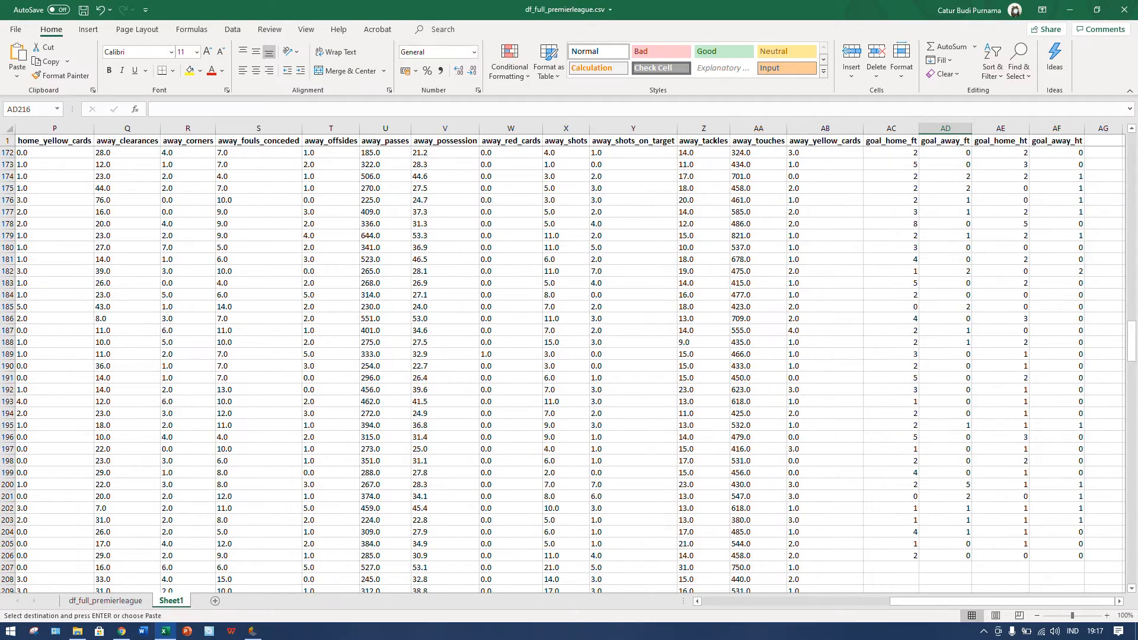
pyautogui.scroll(-12, 569, 356)
pyautogui.scroll(3, 570, 355)
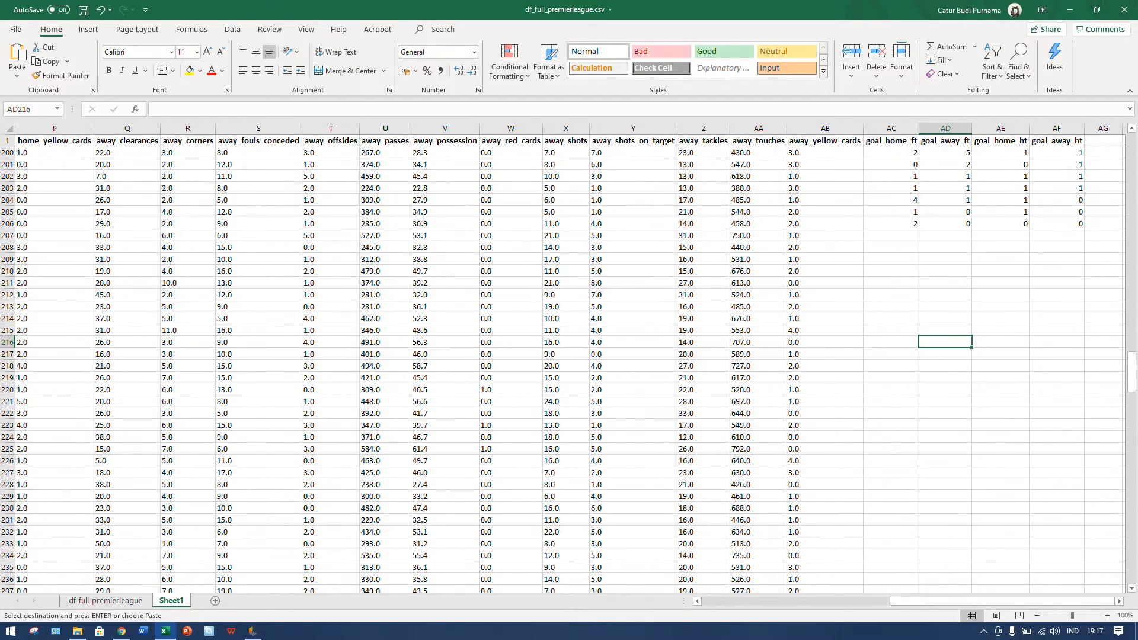
pyautogui.click(957, 237)
pyautogui.hotkey('ctrl', 'v')
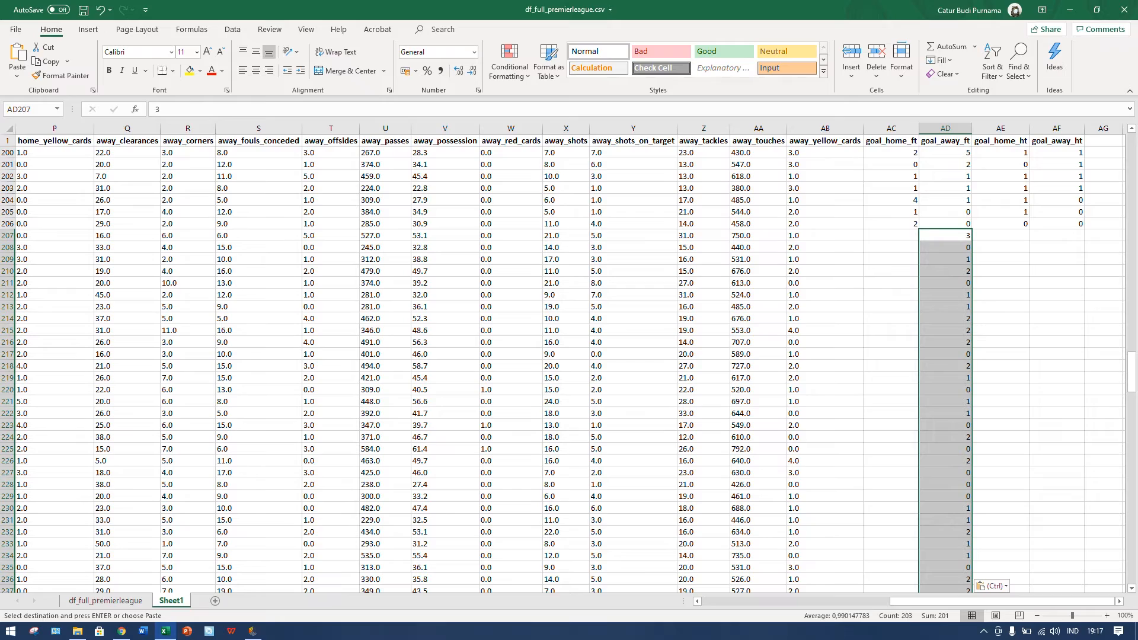
# Step: Copy the goal_away_ft values of all filtered away matches on the df_full_premierleague sheet, starting at AD3
pyautogui.hotkey('ctrl', 'pageup')
pyautogui.scroll(1, 846, 233)
pyautogui.click(762, 166)
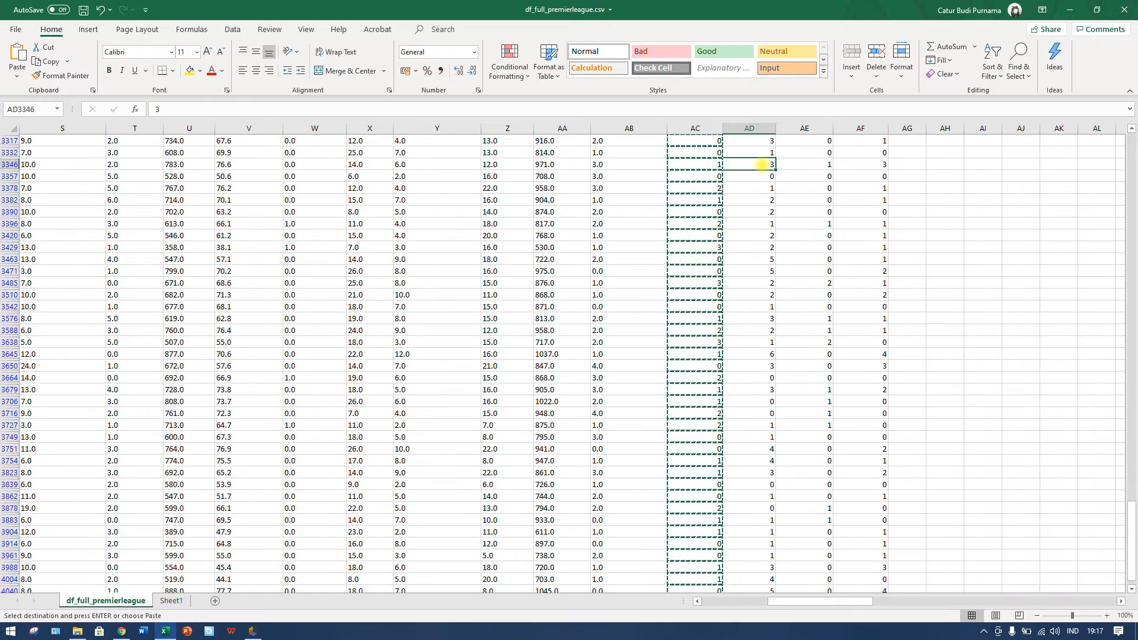
pyautogui.hotkey('ctrl', 'Up')
pyautogui.press('Down')
pyautogui.hotkey('ctrl', 'shift', 'Down')
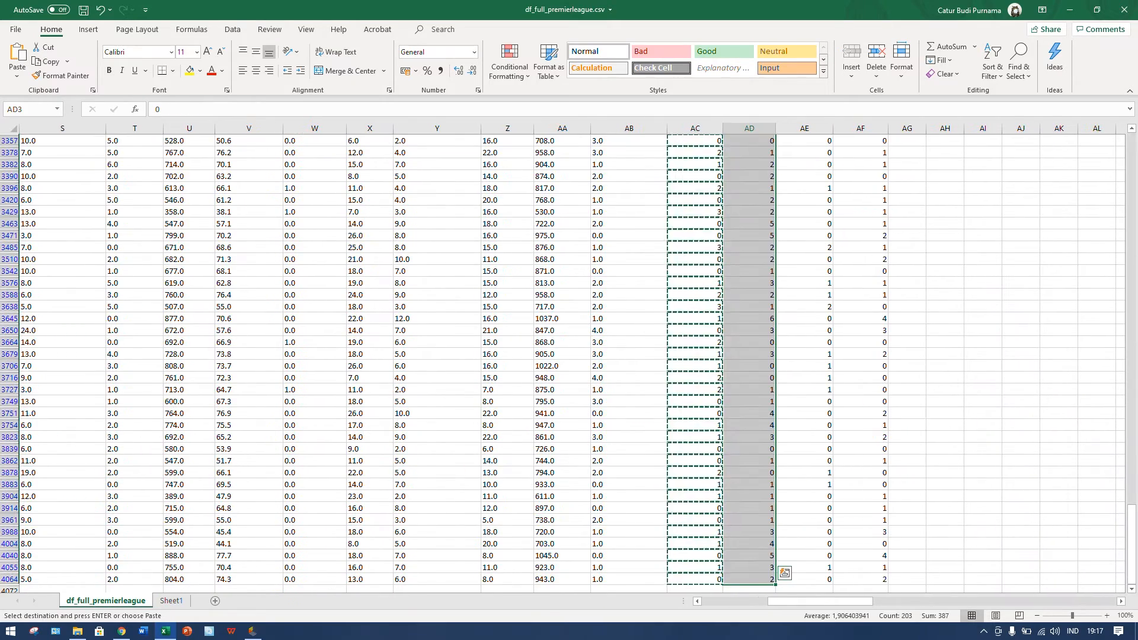
pyautogui.hotkey('ctrl', 'c')
# Step: Paste the copied full-time away goals into Sheet1 from cell AC207, under the goal_home_ft column
pyautogui.hotkey('ctrl', 'pagedown')
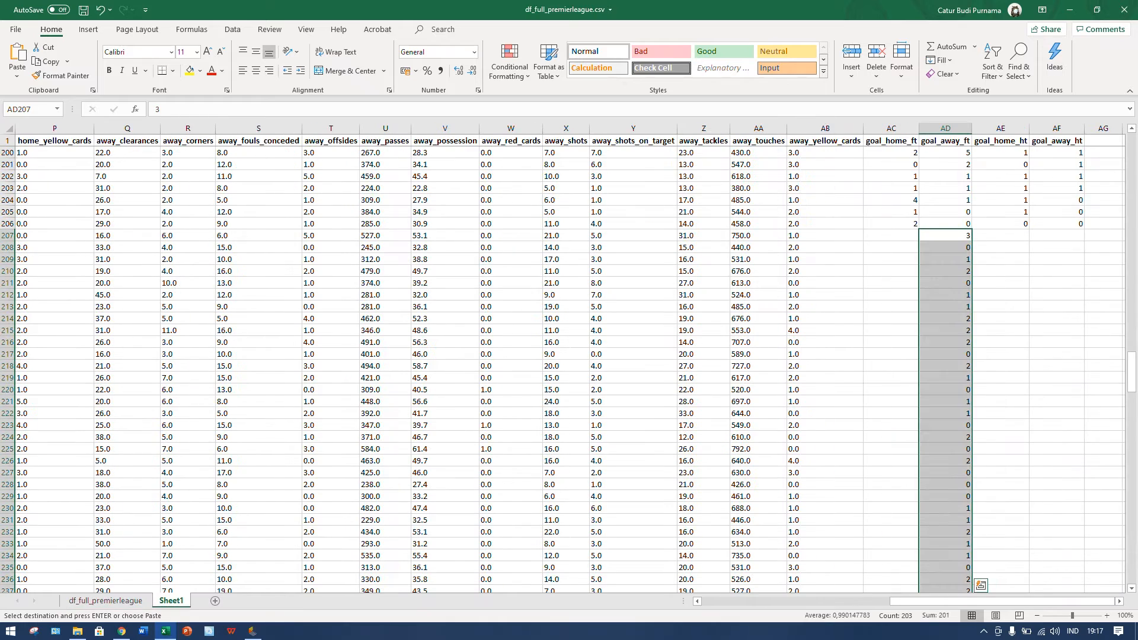
pyautogui.click(893, 235)
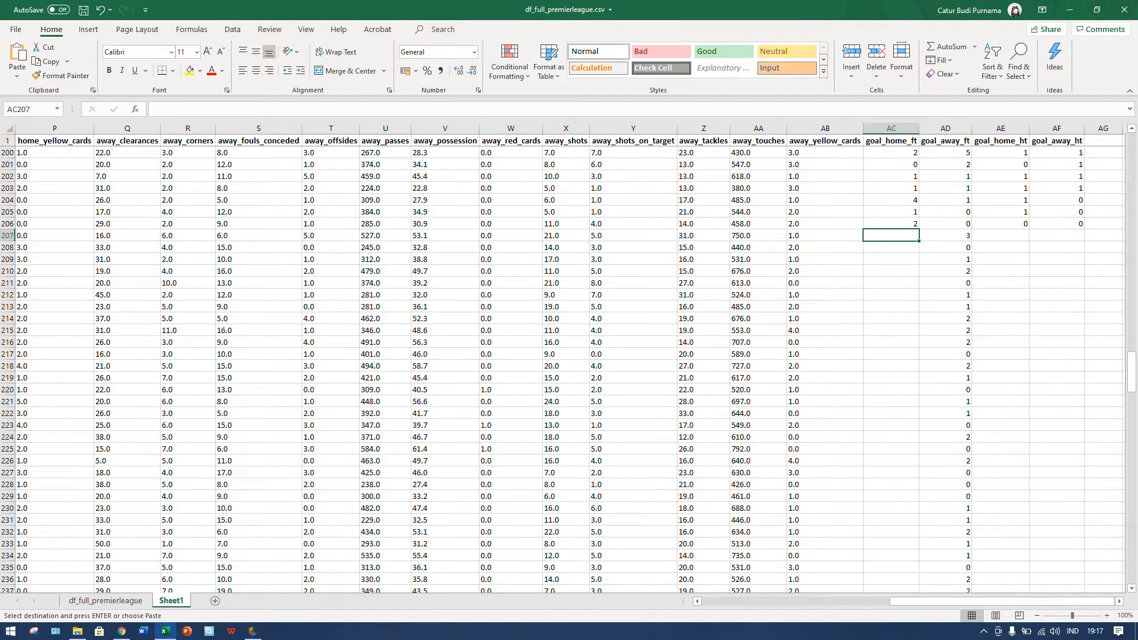
pyautogui.hotkey('ctrl', 'v')
# Step: Copy the goal_home_ht values of all filtered away matches on the df_full_premierleague sheet, starting at AE3
pyautogui.click(105, 602)
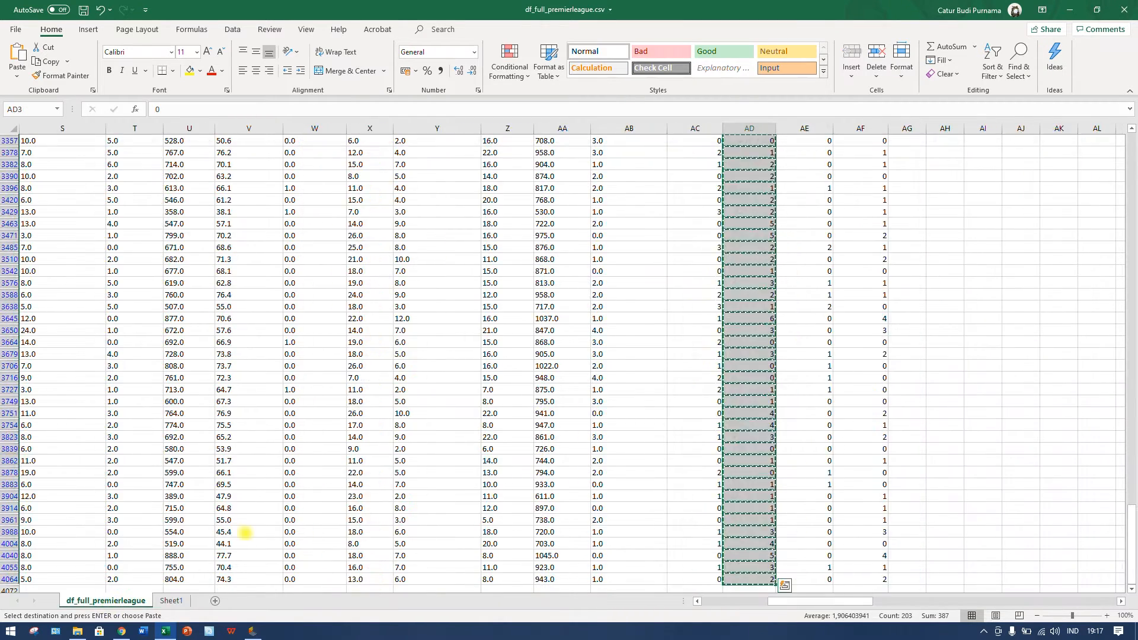
pyautogui.click(802, 234)
pyautogui.hotkey('ctrl', 'Up')
pyautogui.press('Down')
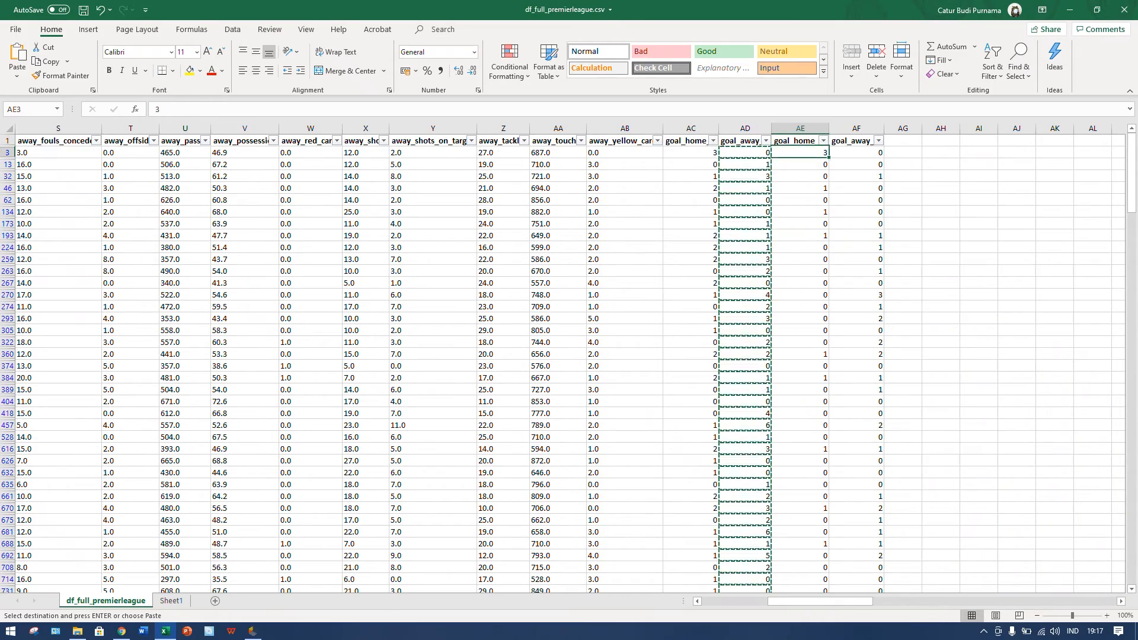
pyautogui.hotkey('ctrl', 'shift', 'Down')
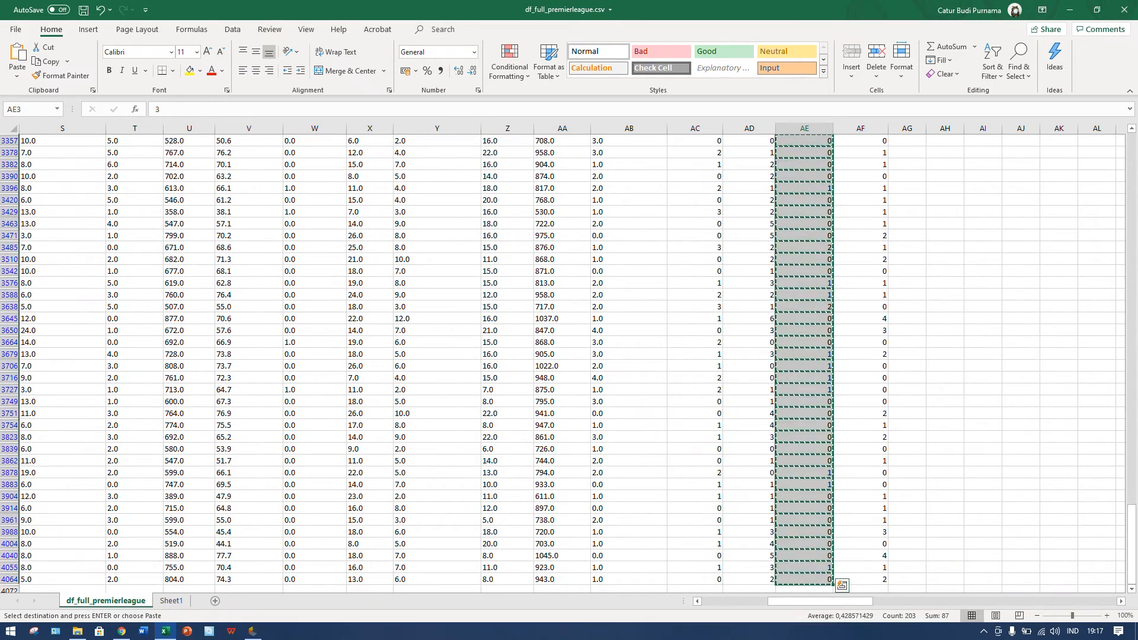
# Step: Paste the copied half-time home goals into Sheet1 from cell AF207, under the goal_away_ht column
pyautogui.click(171, 601)
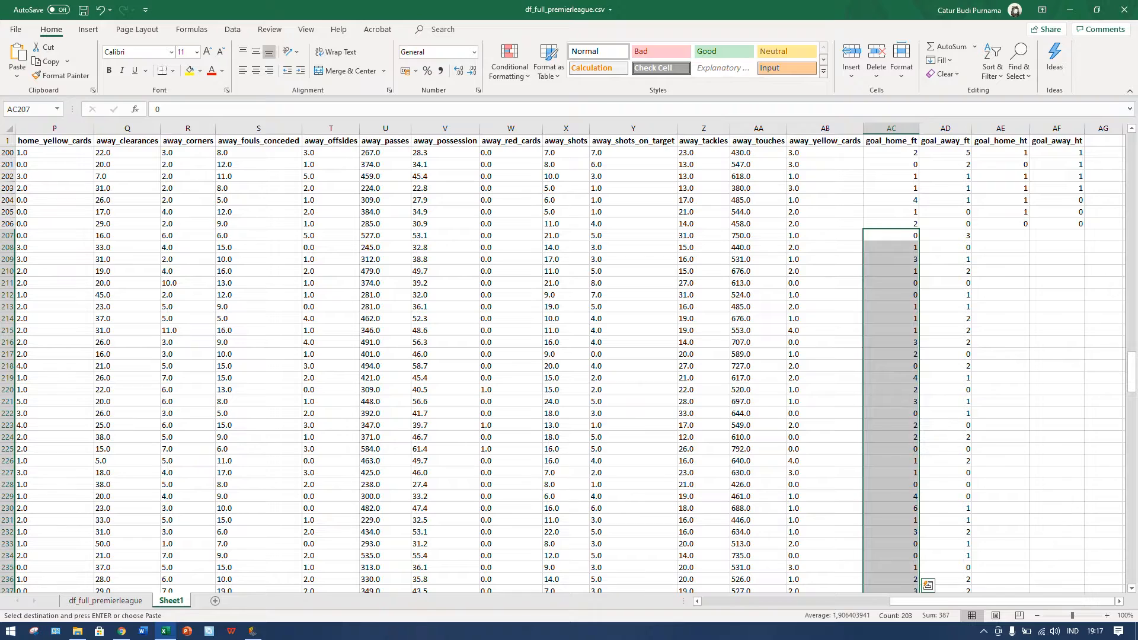
pyautogui.click(1063, 233)
pyautogui.hotkey('ctrl', 'v')
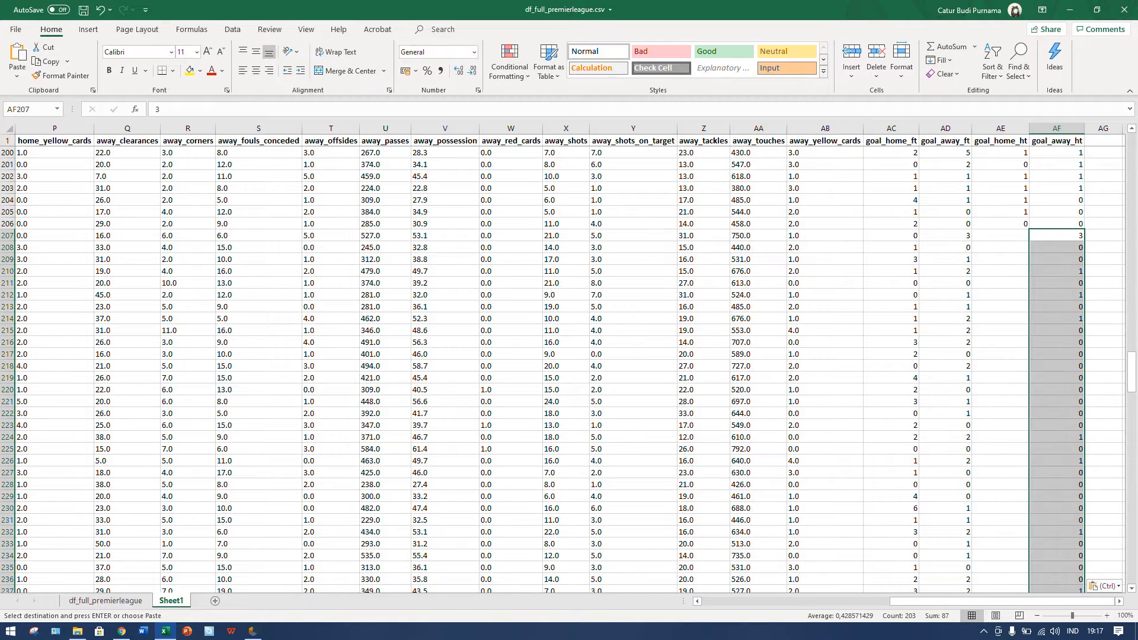
# Step: Copy the goal_away_ht values of all filtered away matches on the df_full_premierleague sheet, starting at AF3
pyautogui.click(106, 600)
pyautogui.click(872, 163)
pyautogui.hotkey('ctrl', 'Up')
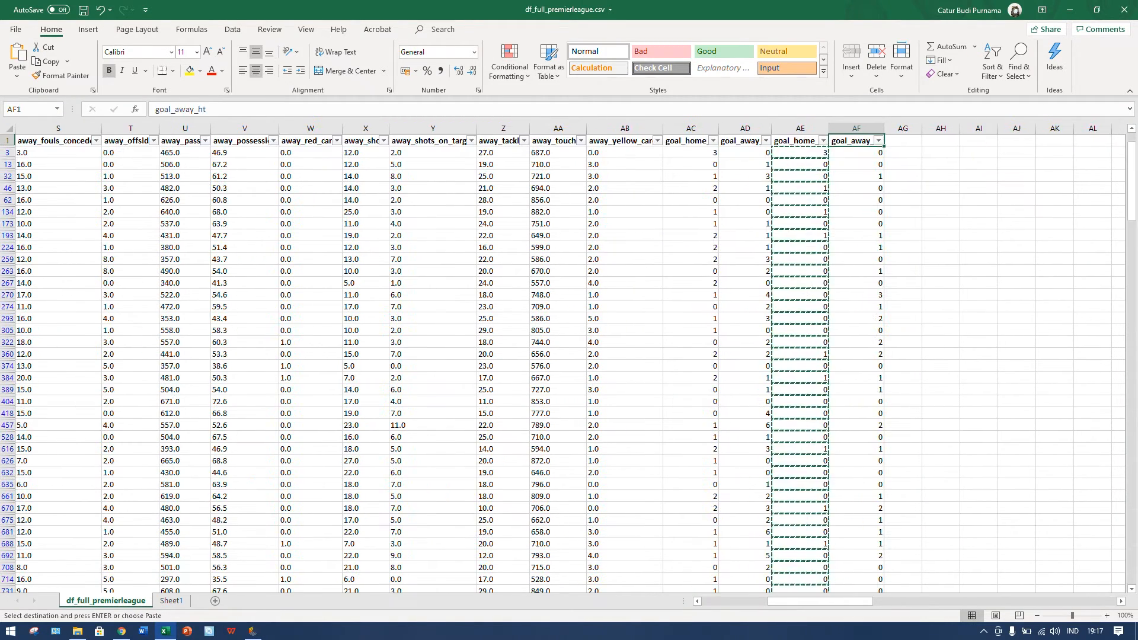
pyautogui.press('Down')
pyautogui.hotkey('ctrl', 'shift', 'Down')
pyautogui.hotkey('ctrl', 'c')
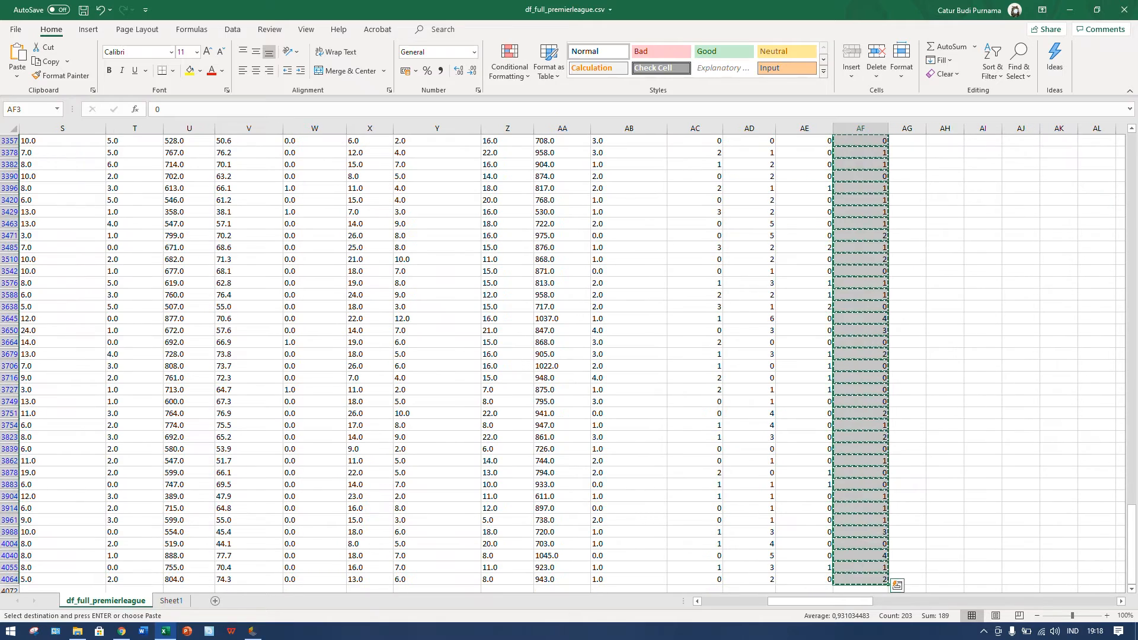
# Step: Paste the copied half-time away goals into Sheet1 from cell AE207, under the goal_home_ht column
pyautogui.hotkey('ctrl', 'pagedown')
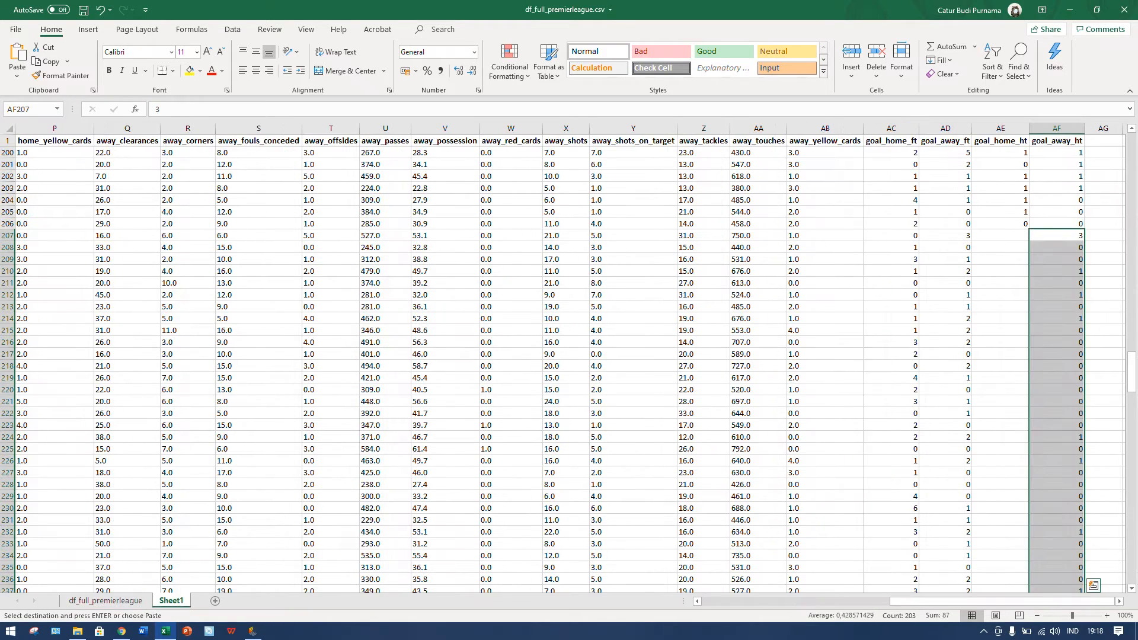
pyautogui.click(1020, 236)
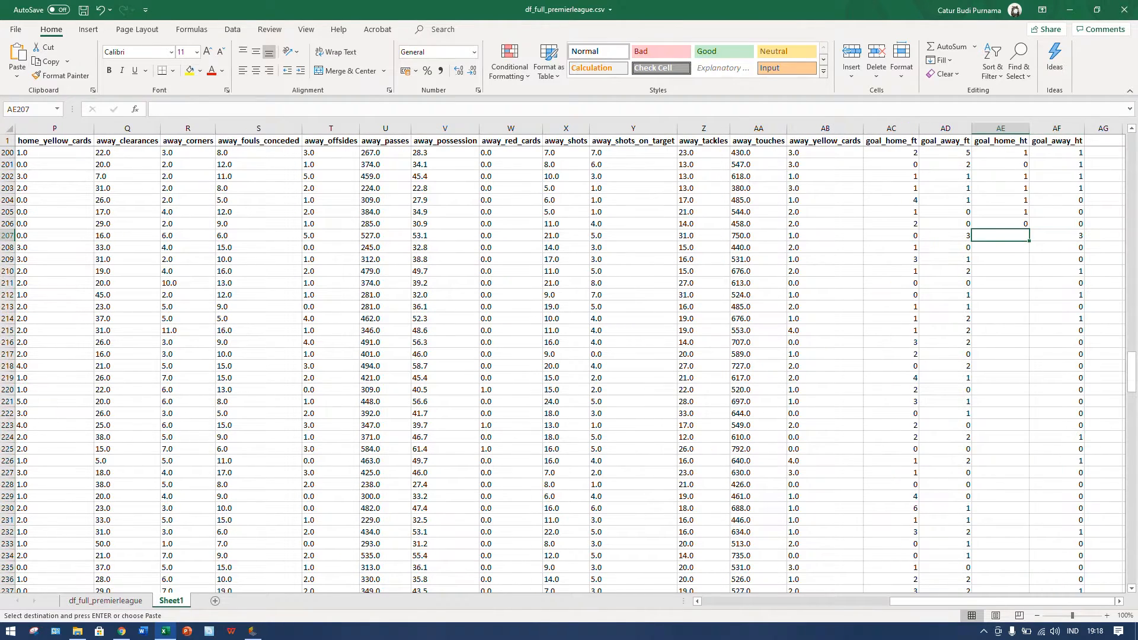
pyautogui.hotkey('ctrl', 'v')
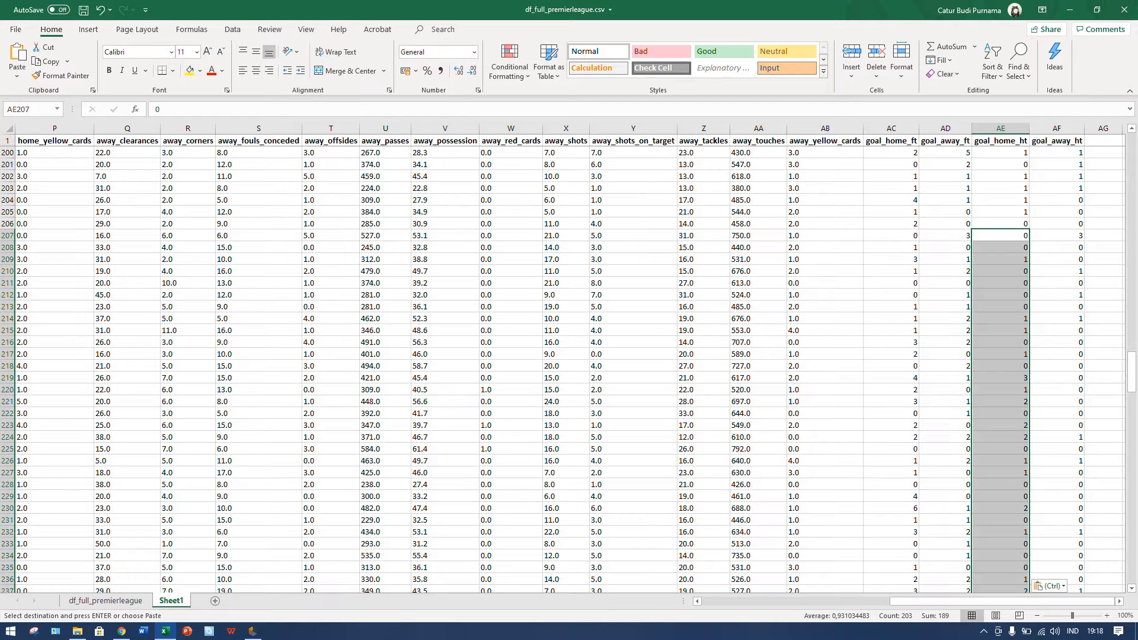
# Step: Enter "Away" in cell AG207 of Sheet1 and fill it down beside all the away-match rows
pyautogui.scroll(-1, 1020, 235)
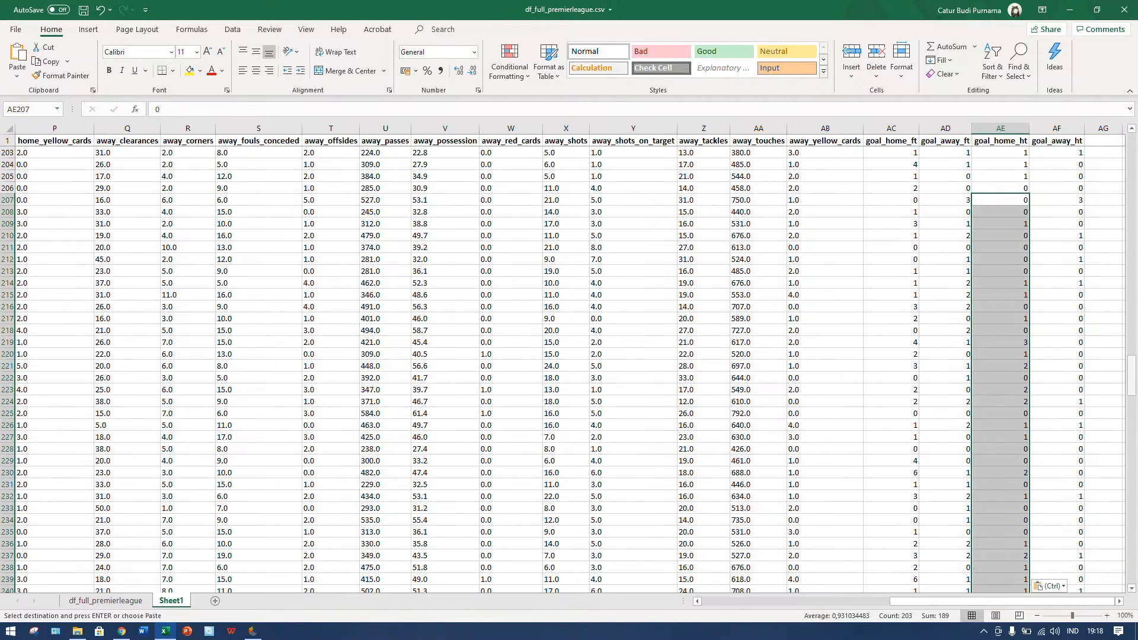
pyautogui.moveTo(1131, 381)
pyautogui.mouseDown()
pyautogui.moveTo(1127, 474)
pyautogui.moveTo(1128, 347)
pyautogui.moveTo(1128, 360)
pyautogui.mouseUp()
pyautogui.moveTo(967, 601); pyautogui.dragTo(967, 601)
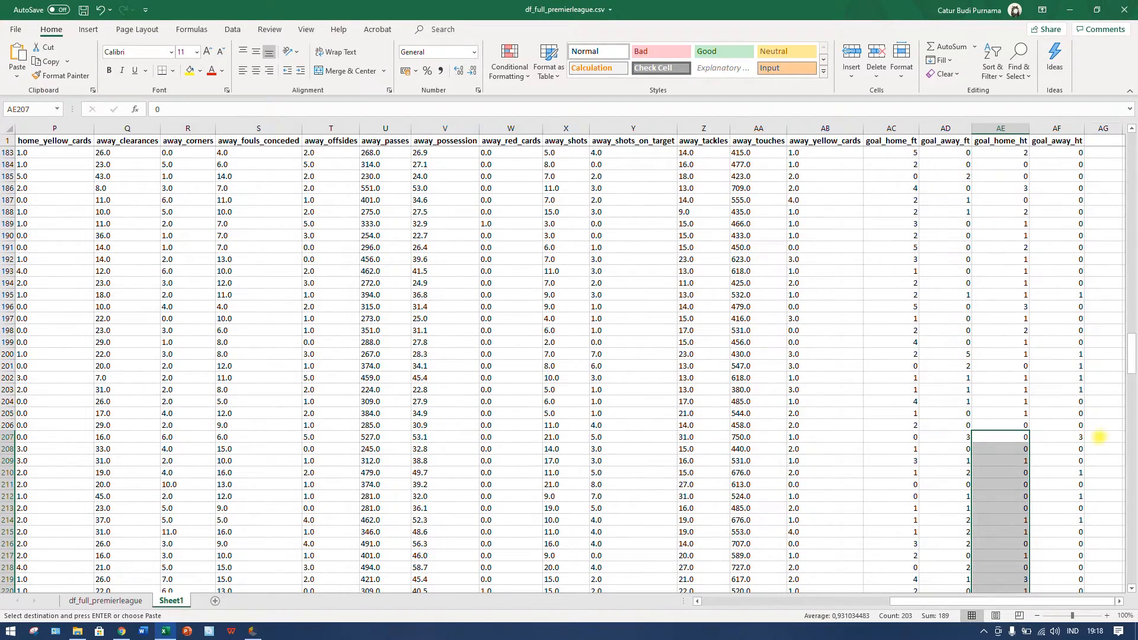
pyautogui.click(1100, 437)
pyautogui.write('A')
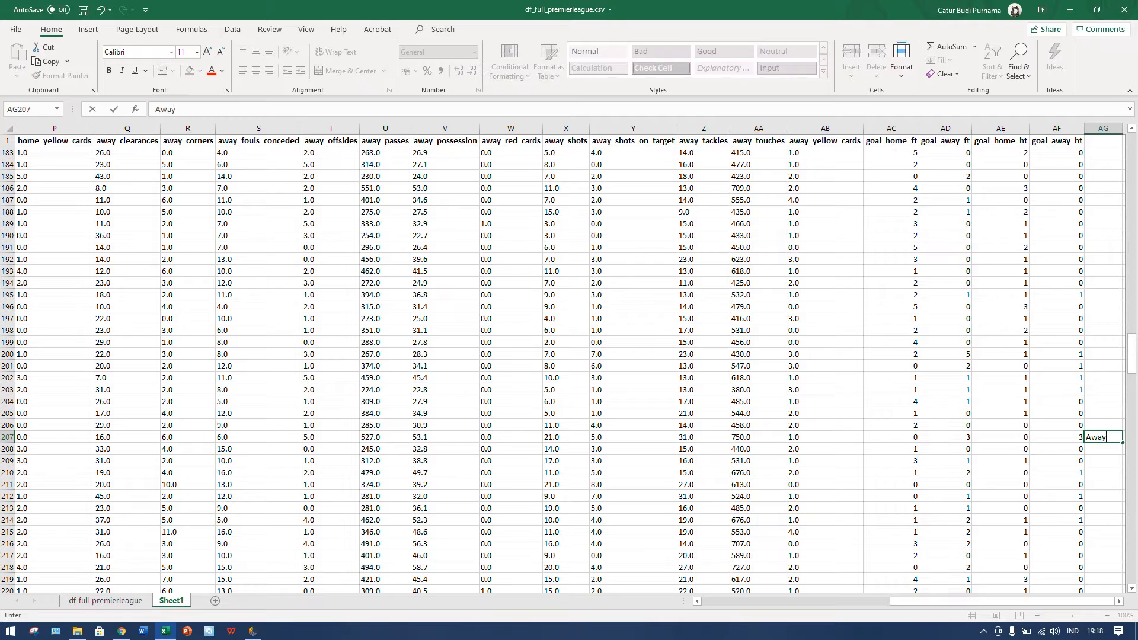
pyautogui.write('way')
pyautogui.press('Return')
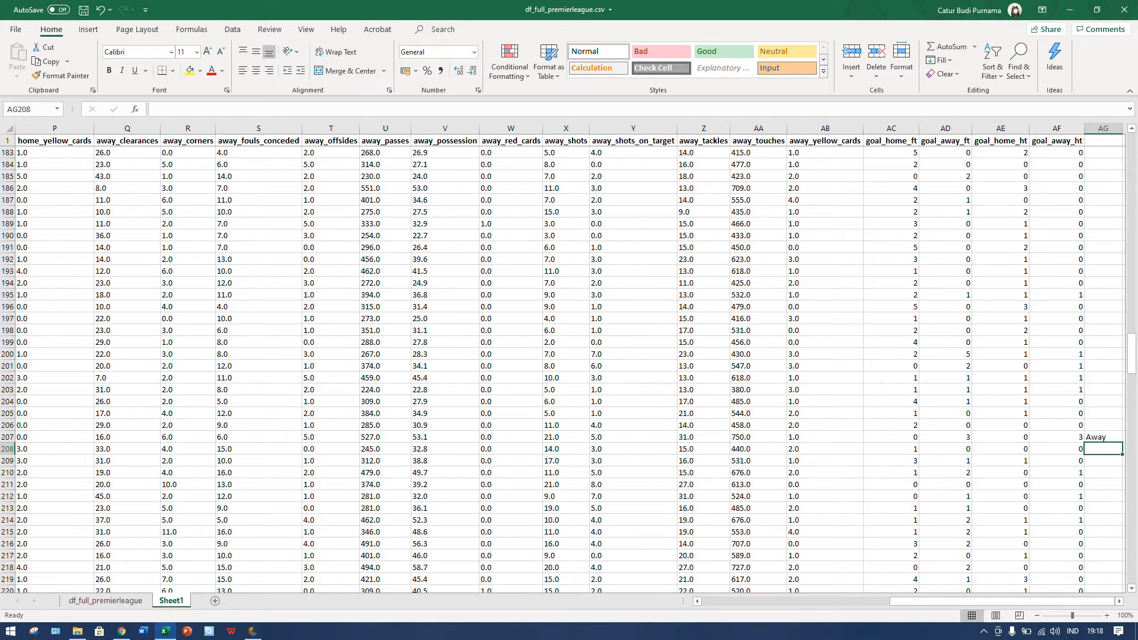
pyautogui.hscroll(6, 712, 433)
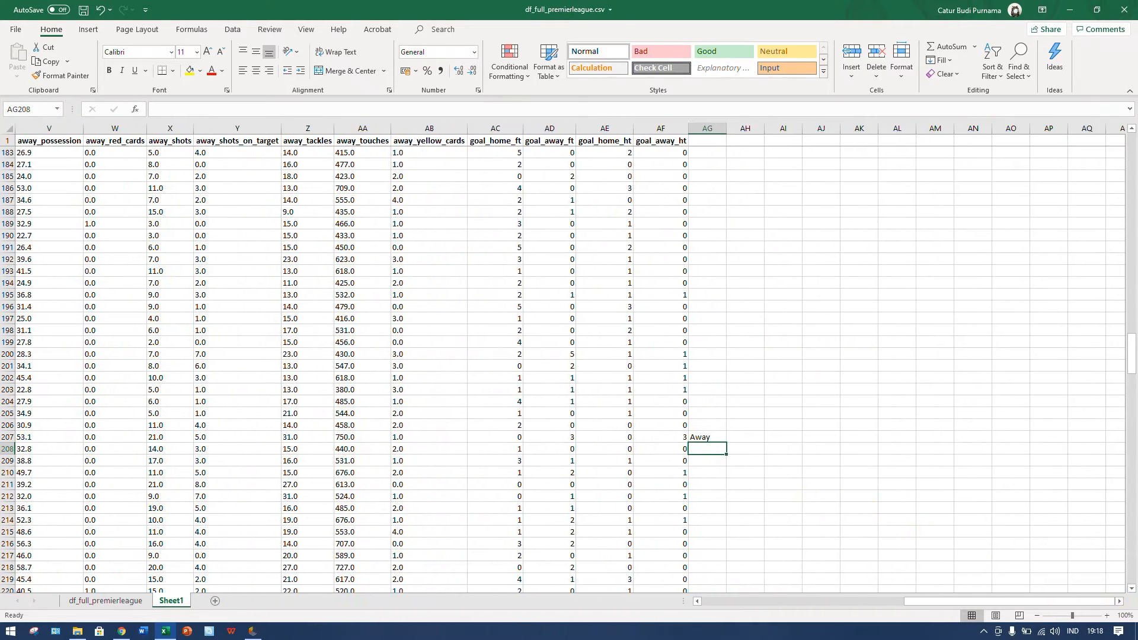
pyautogui.click(712, 437)
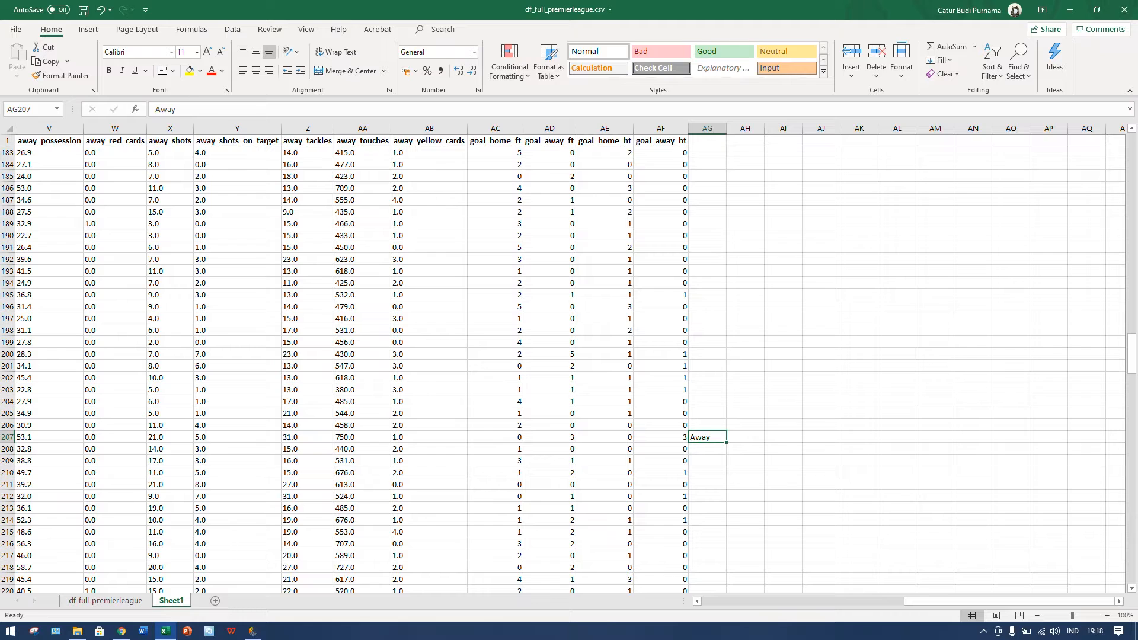
pyautogui.doubleClick(727, 443)
# Step: Enter "Home" in cell AG2 of Sheet1 and fill it down beside all home-match rows through row 206
pyautogui.click(718, 427)
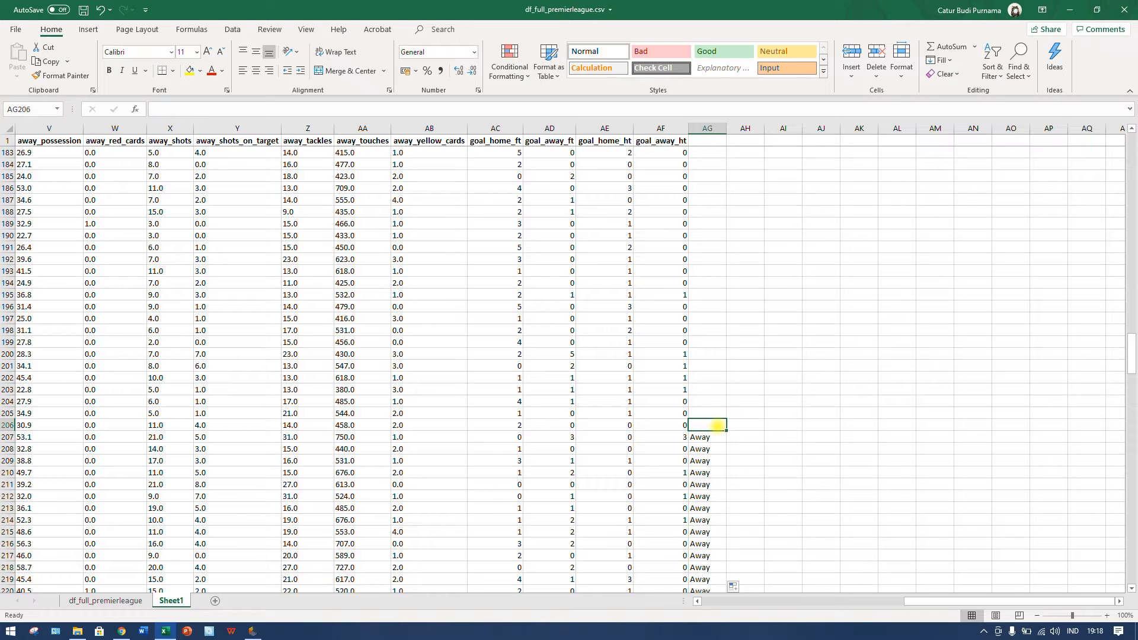
pyautogui.hotkey('ctrl', 'Up')
pyautogui.press('Down')
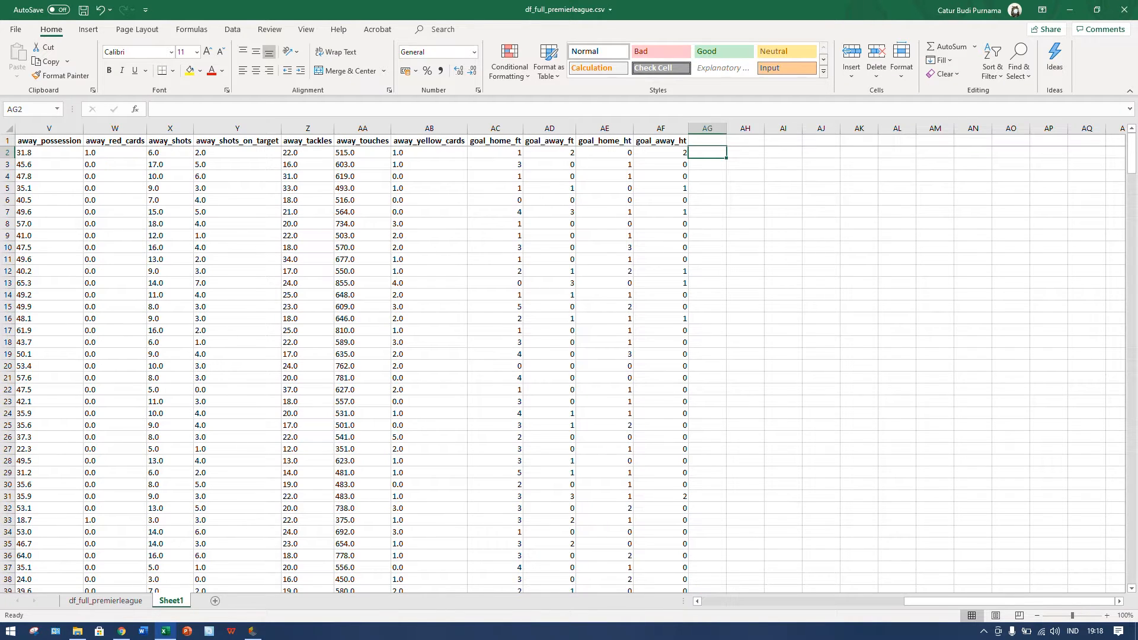
pyautogui.write('Home')
pyautogui.click(743, 211)
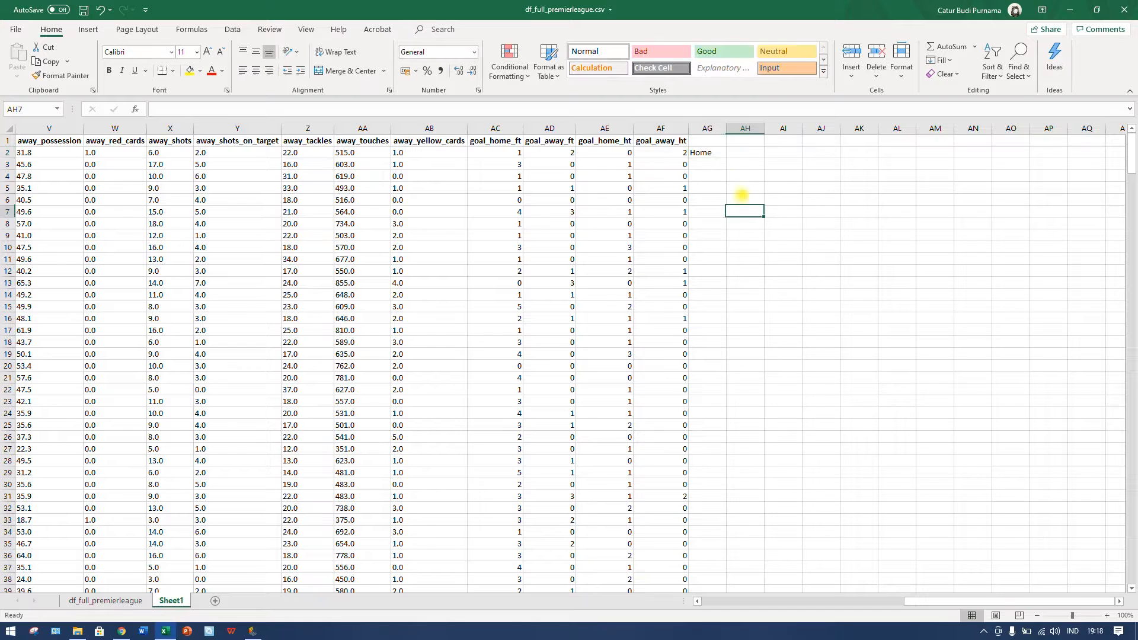
pyautogui.click(711, 153)
pyautogui.doubleClick(726, 158)
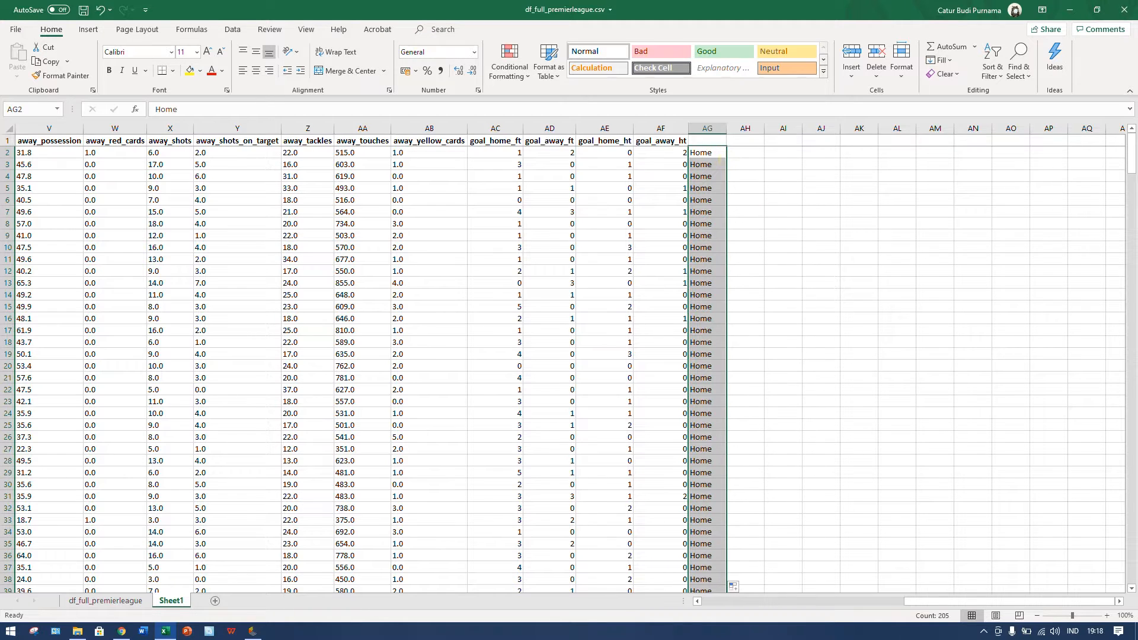
# Step: Enter "Status" in cell AG1 of Sheet1 as the header for the Home/Away column
pyautogui.click(709, 140)
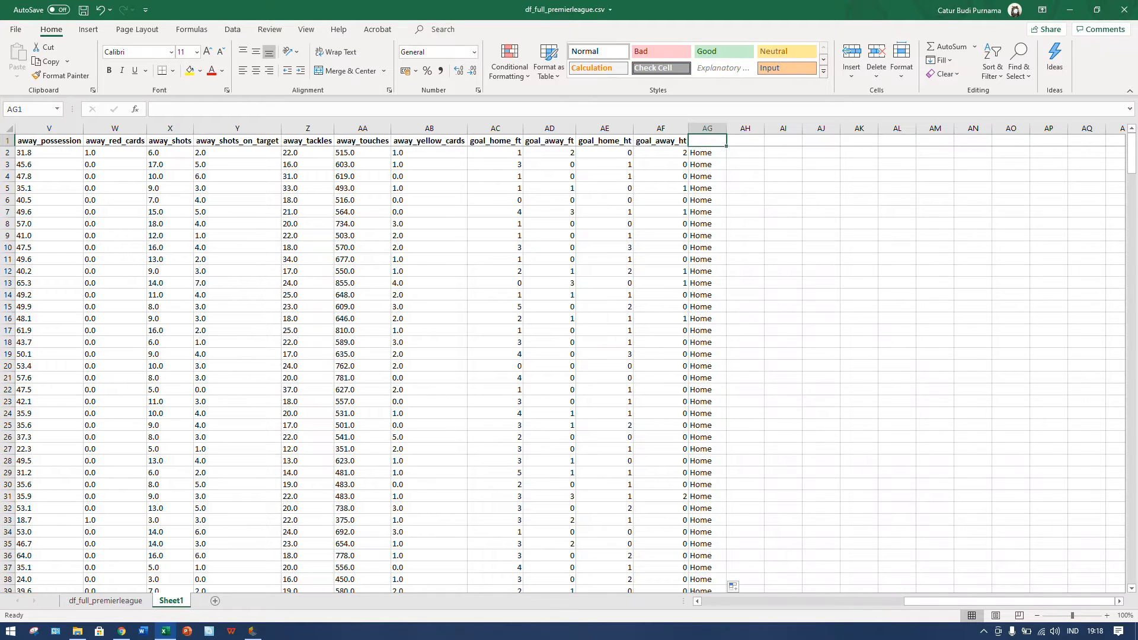
pyautogui.write('Status')
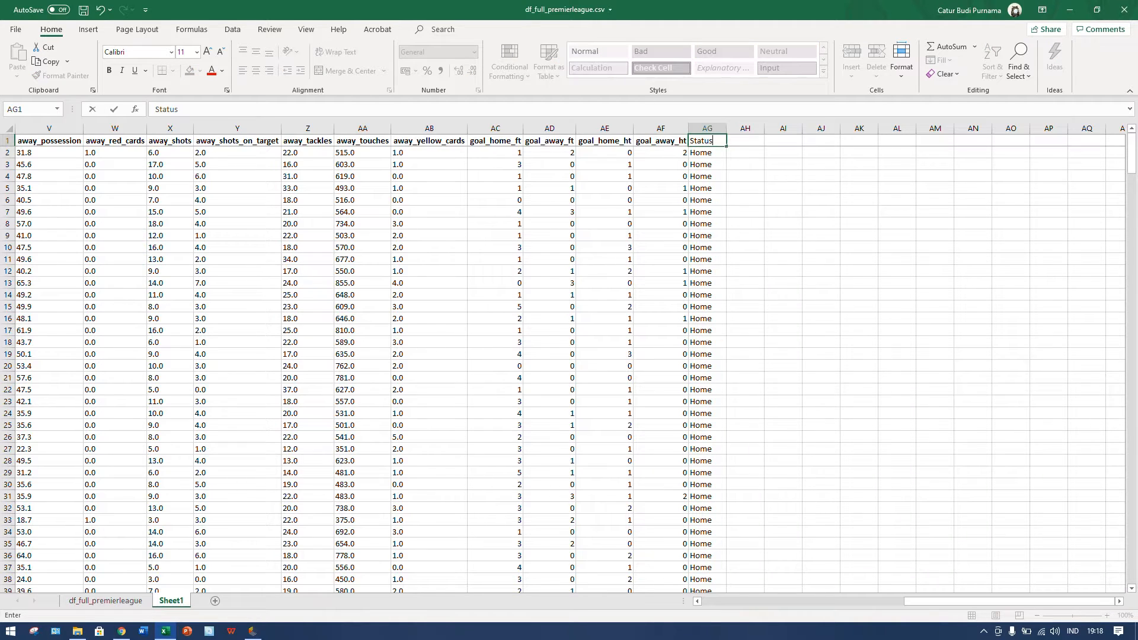
pyautogui.click(783, 354)
# Step: Delete the entire result_ht column from Sheet1
pyautogui.moveTo(985, 601); pyautogui.dragTo(780, 601)
pyautogui.click(219, 153)
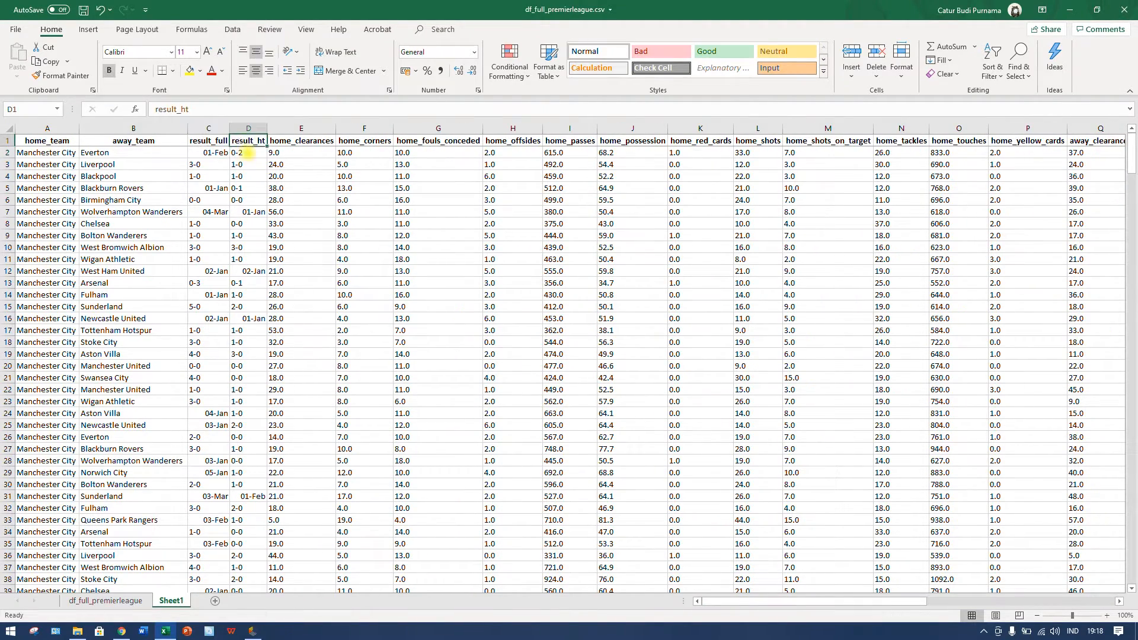
pyautogui.click(248, 152)
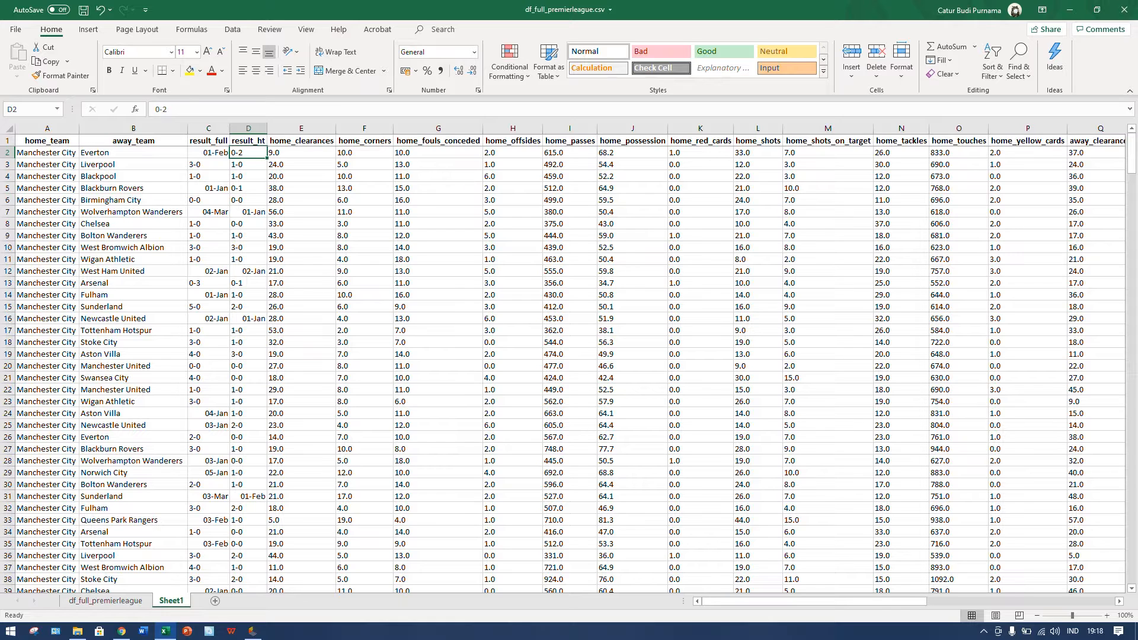
pyautogui.rightClick(246, 128)
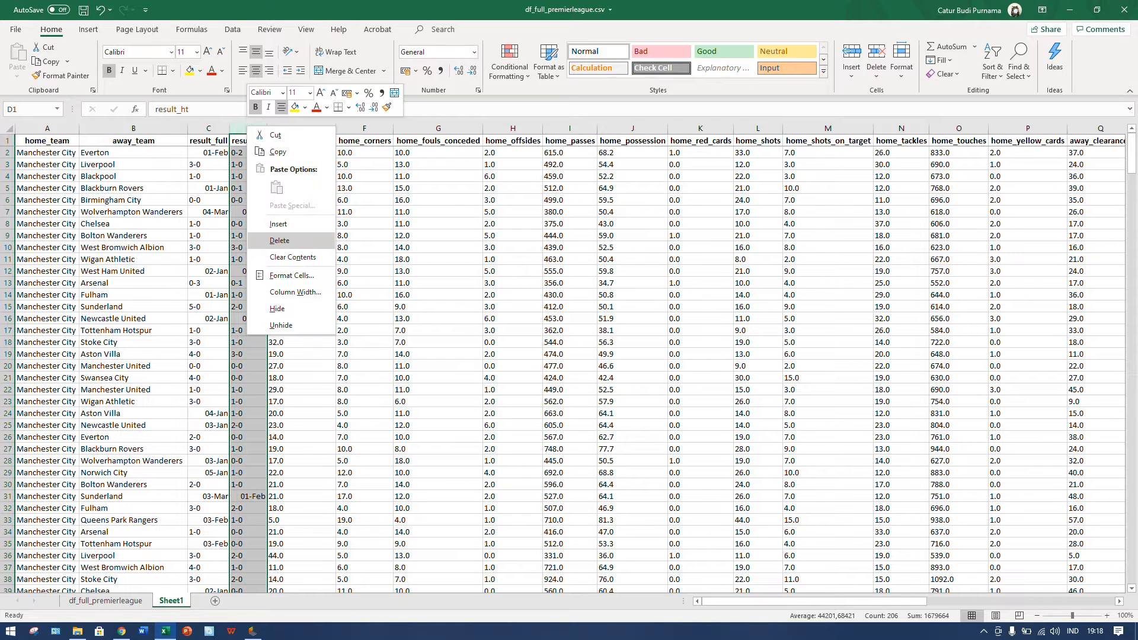
pyautogui.click(279, 241)
# Step: Clear the old scores under result_full from C2 through C206, then go back to cell C2
pyautogui.click(213, 153)
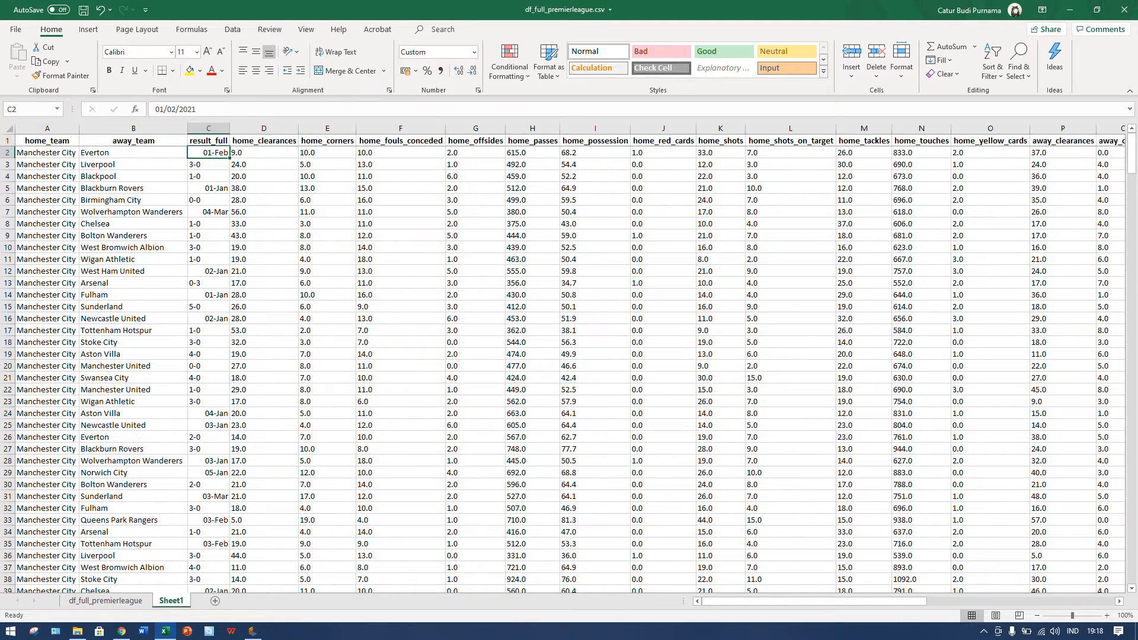
pyautogui.hotkey('ctrl', 'shift', 'Down')
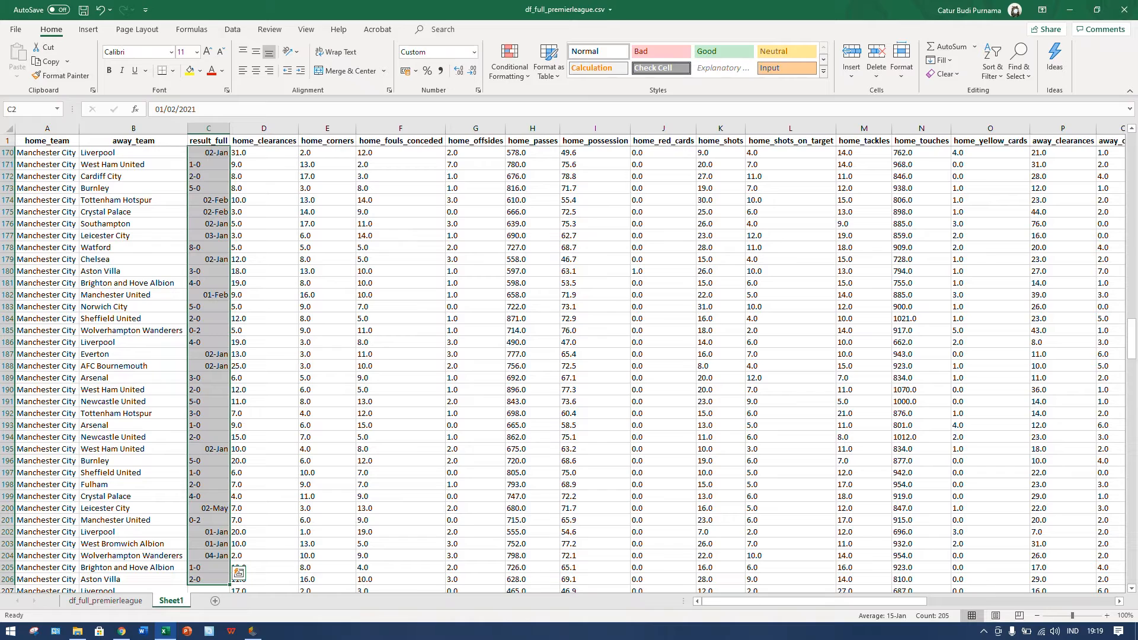
pyautogui.press('Delete')
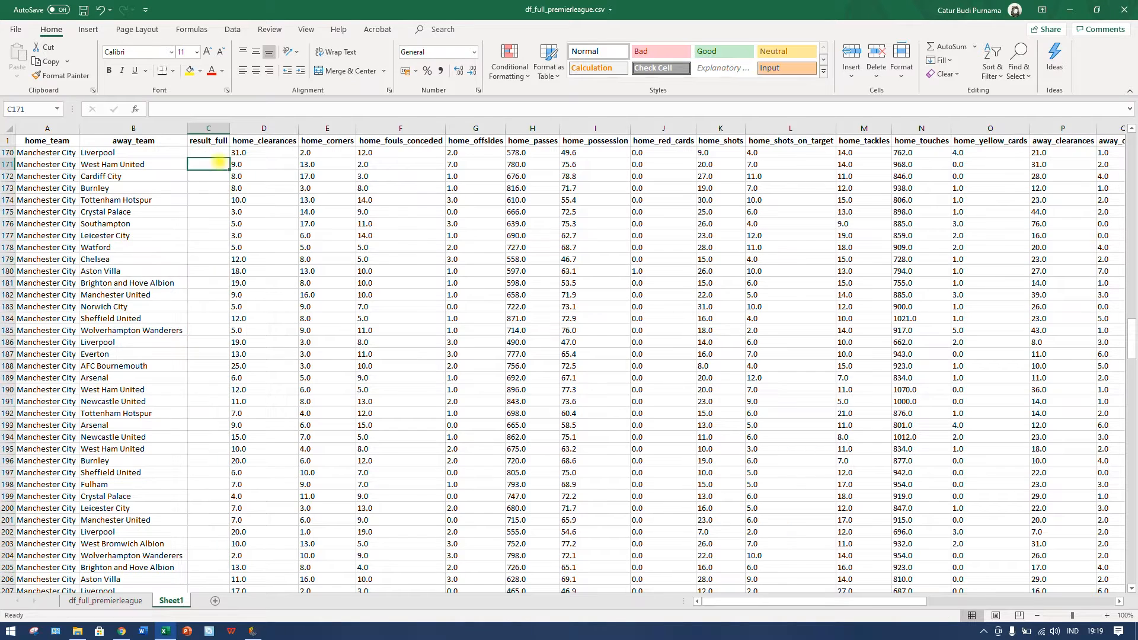
pyautogui.hotkey('ctrl', 'Up')
pyautogui.press('Down')
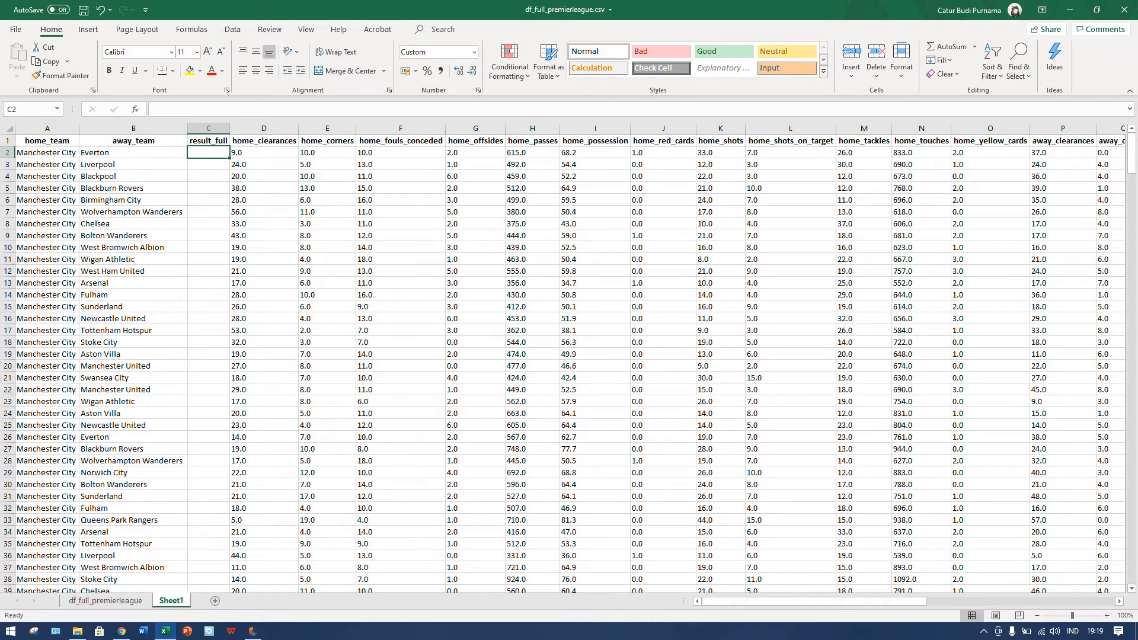
# Step: Try to enter =if(AB2>AC2;"Win","Lose") in C2, comparing goal_home_ft with goal_away_ft
pyautogui.moveTo(815, 601); pyautogui.dragTo(999, 602)
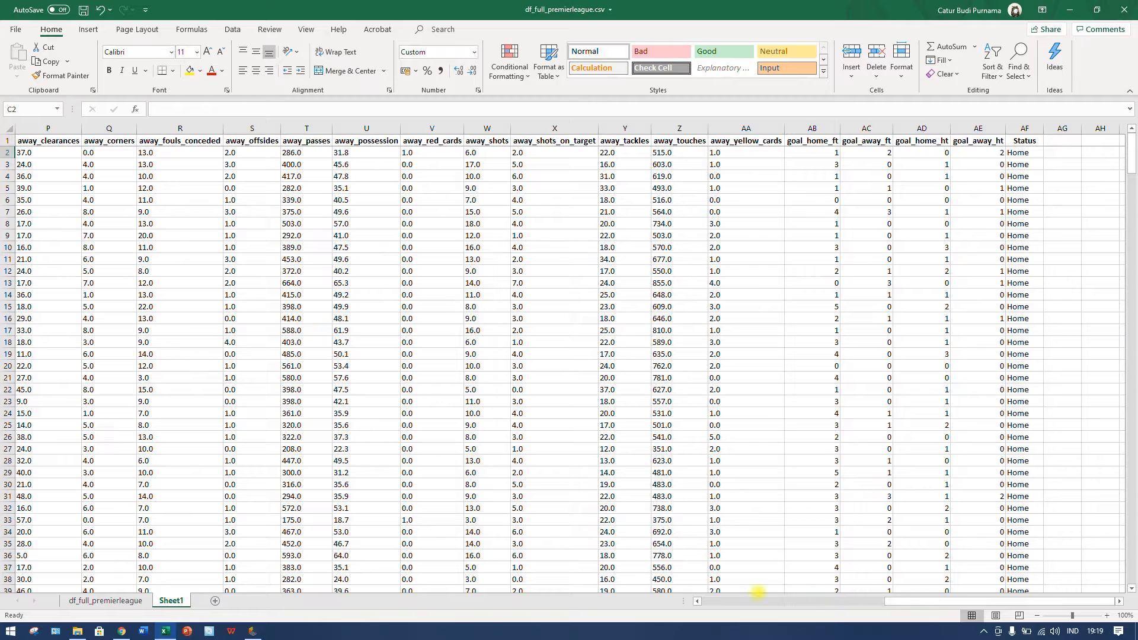
pyautogui.moveTo(1002, 601); pyautogui.dragTo(815, 601)
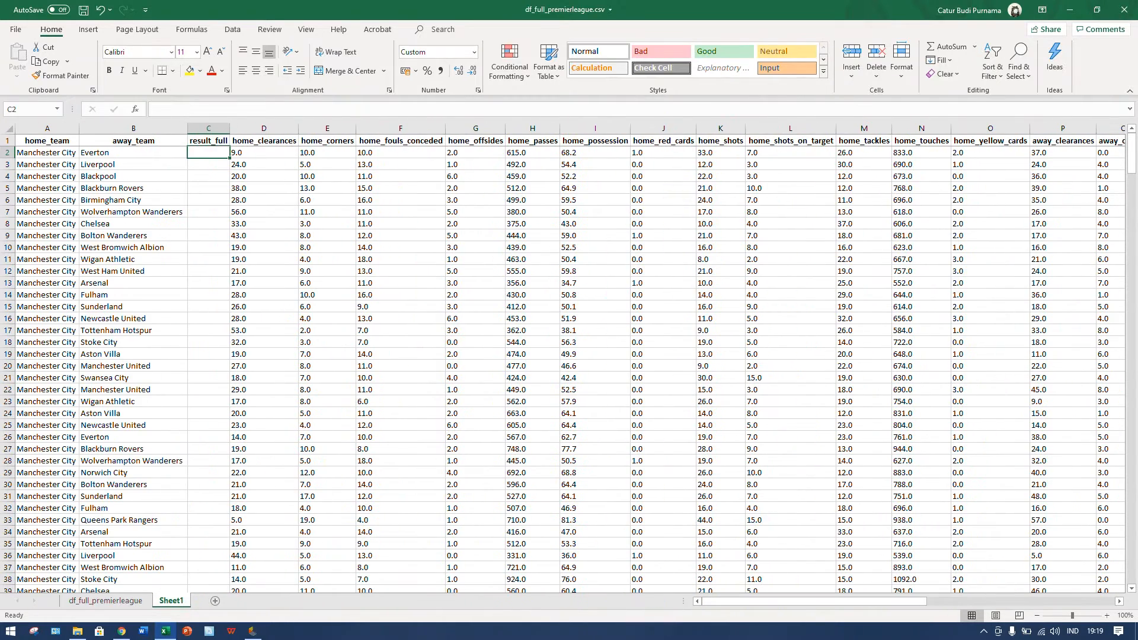
pyautogui.write('=')
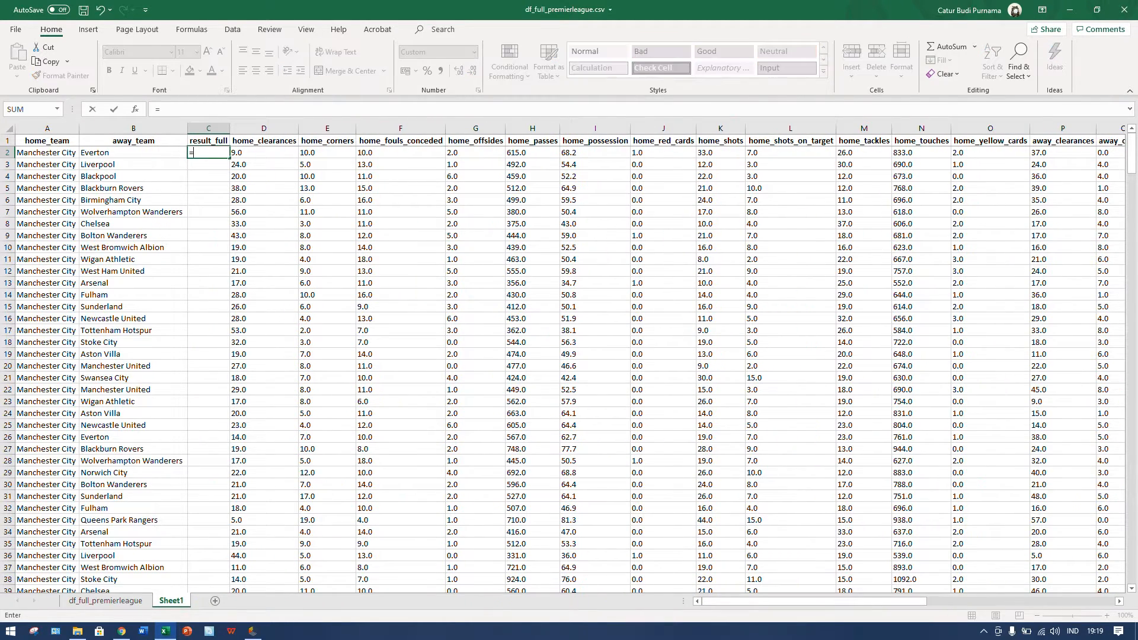
pyautogui.write('if(')
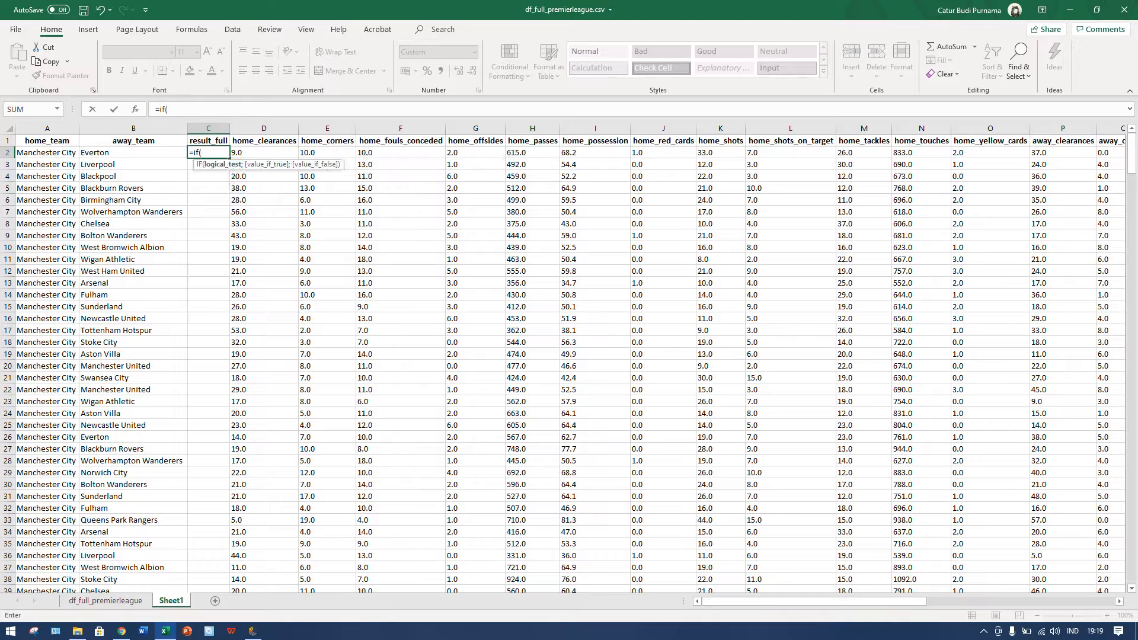
pyautogui.hscroll(10, 569, 356)
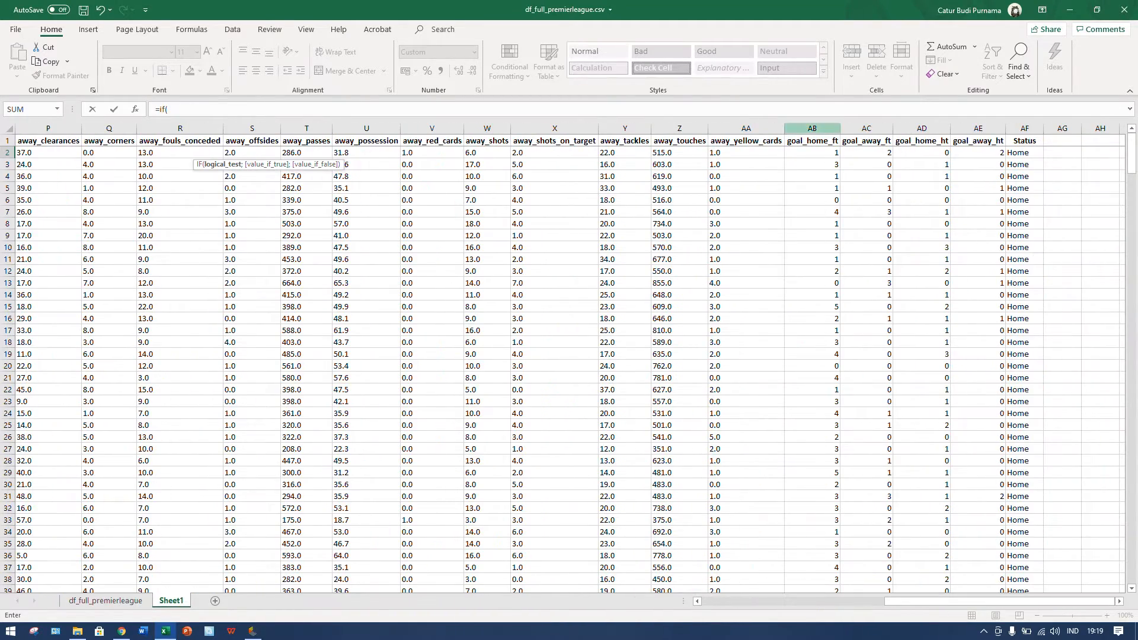
pyautogui.click(812, 152)
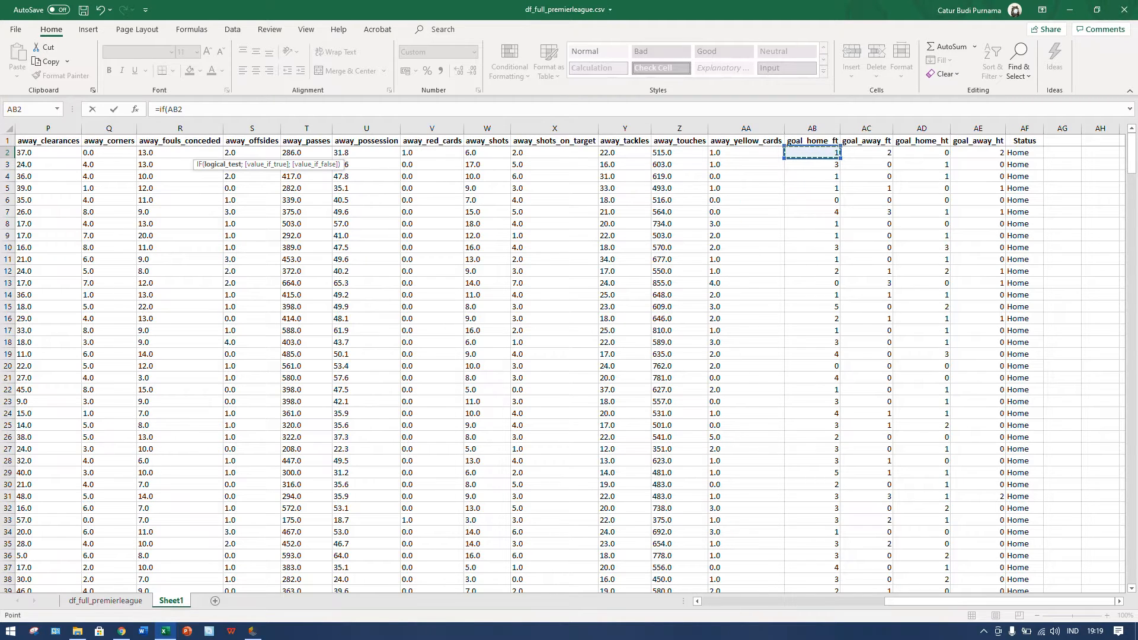
pyautogui.write('>')
pyautogui.click(860, 153)
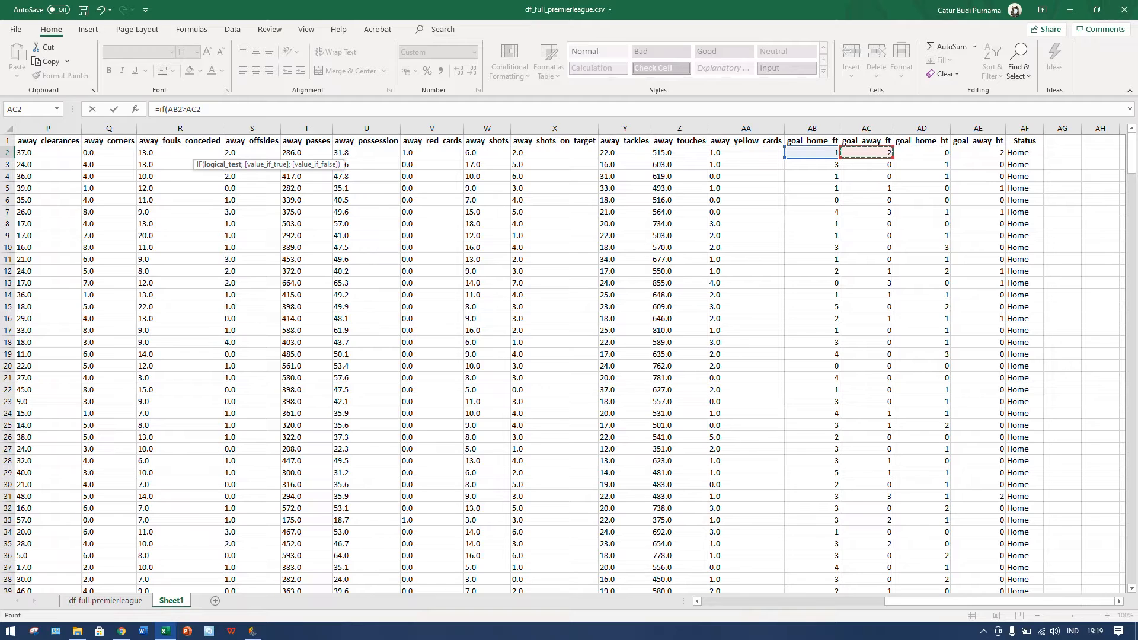
pyautogui.write(',')
pyautogui.write(';')
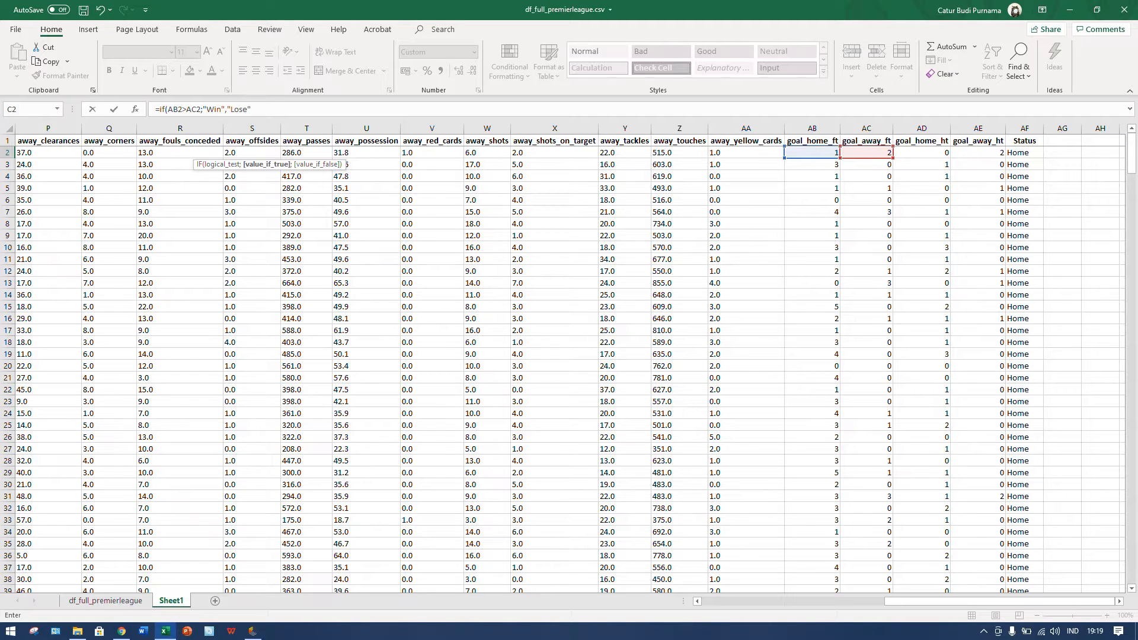
pyautogui.write(')')
pyautogui.press('Return')
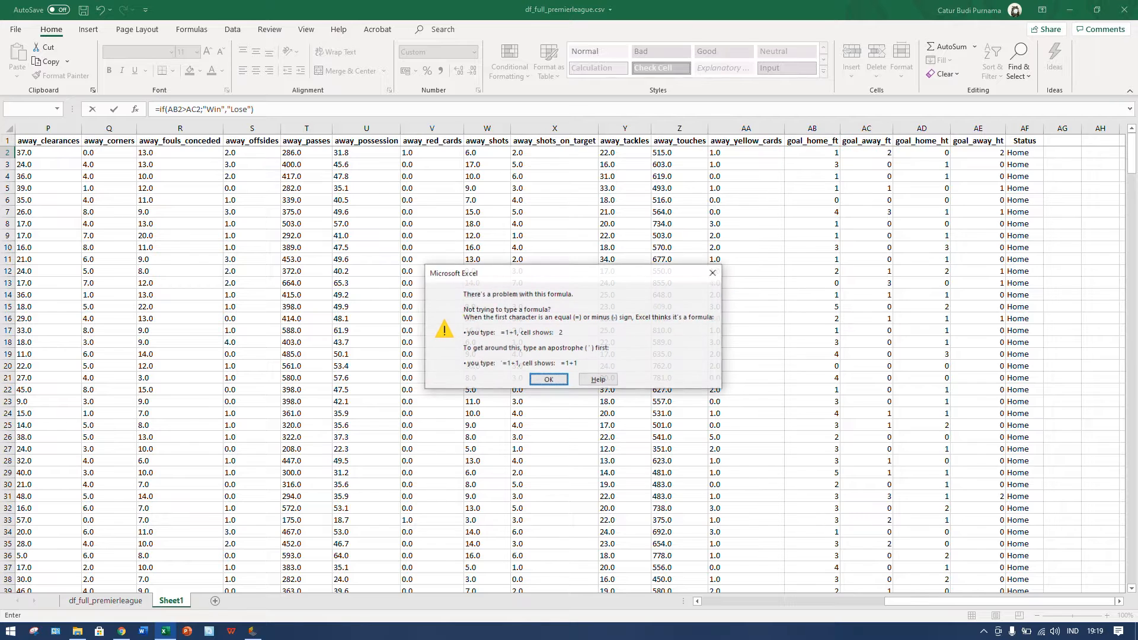
pyautogui.press('Return')
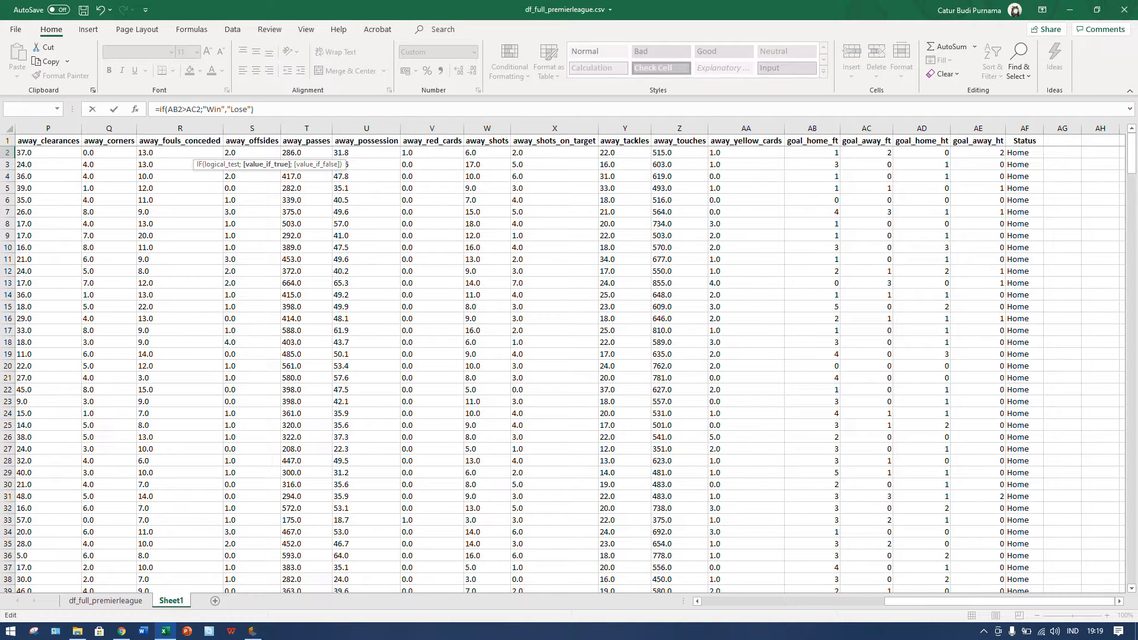
# Step: Replace the comma between "Win" and "Lose" in the C2 formula with a semicolon and commit it
pyautogui.click(227, 110)
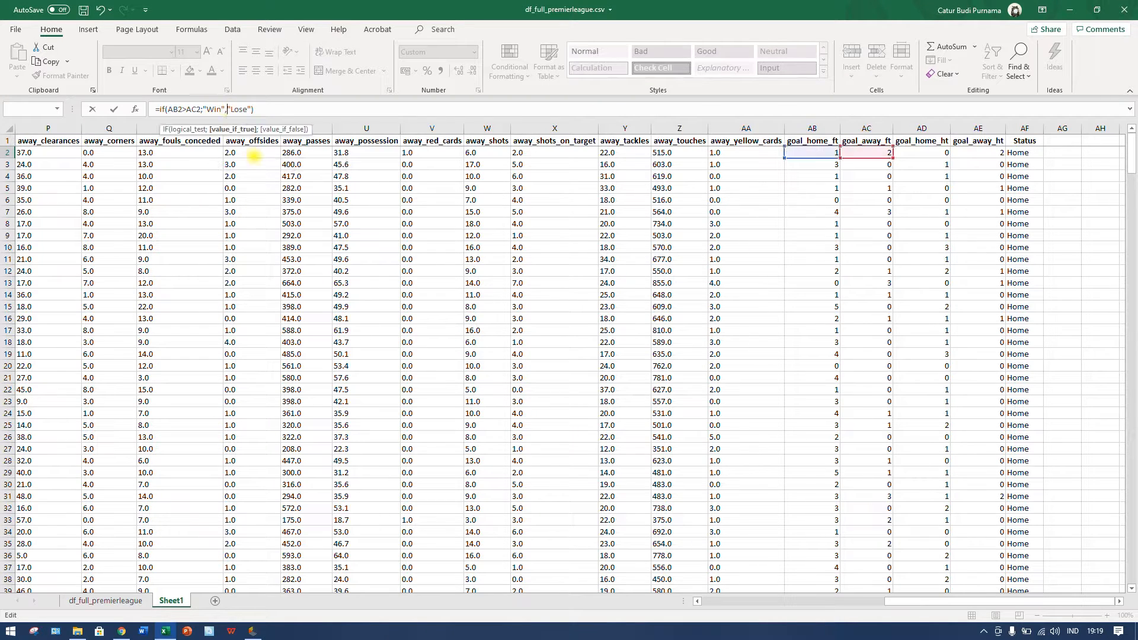
pyautogui.press('BackSpace')
pyautogui.write(';')
pyautogui.press('Return')
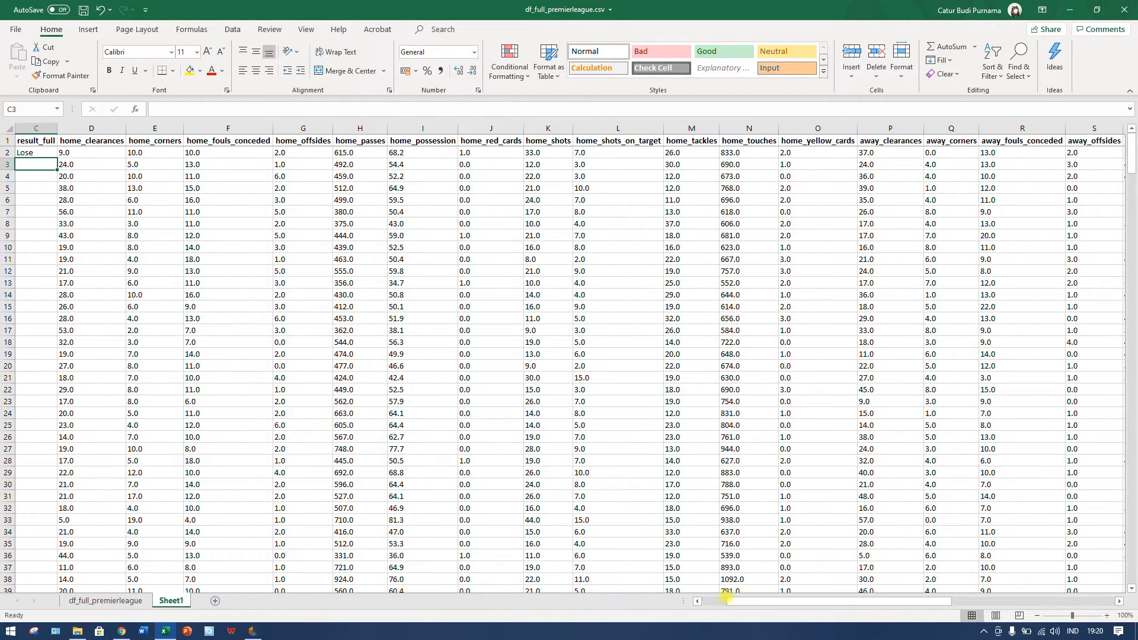
# Step: Fill the Win/Lose formula from C2 down the result_full column for all match rows
pyautogui.moveTo(726, 599); pyautogui.dragTo(703, 600)
pyautogui.press('Up')
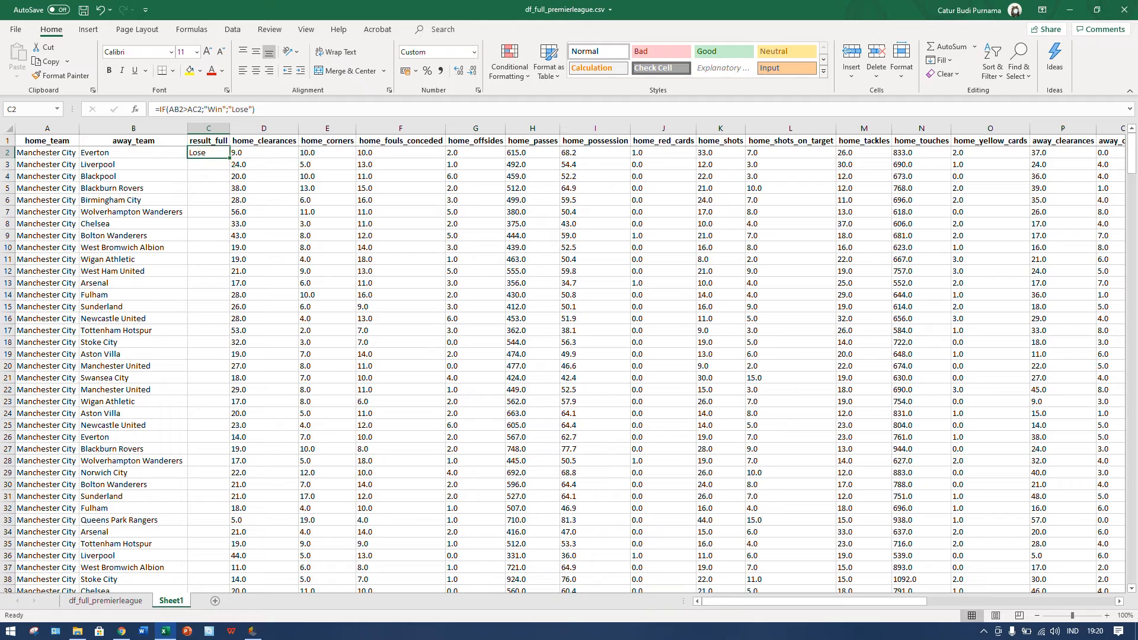
pyautogui.doubleClick(231, 159)
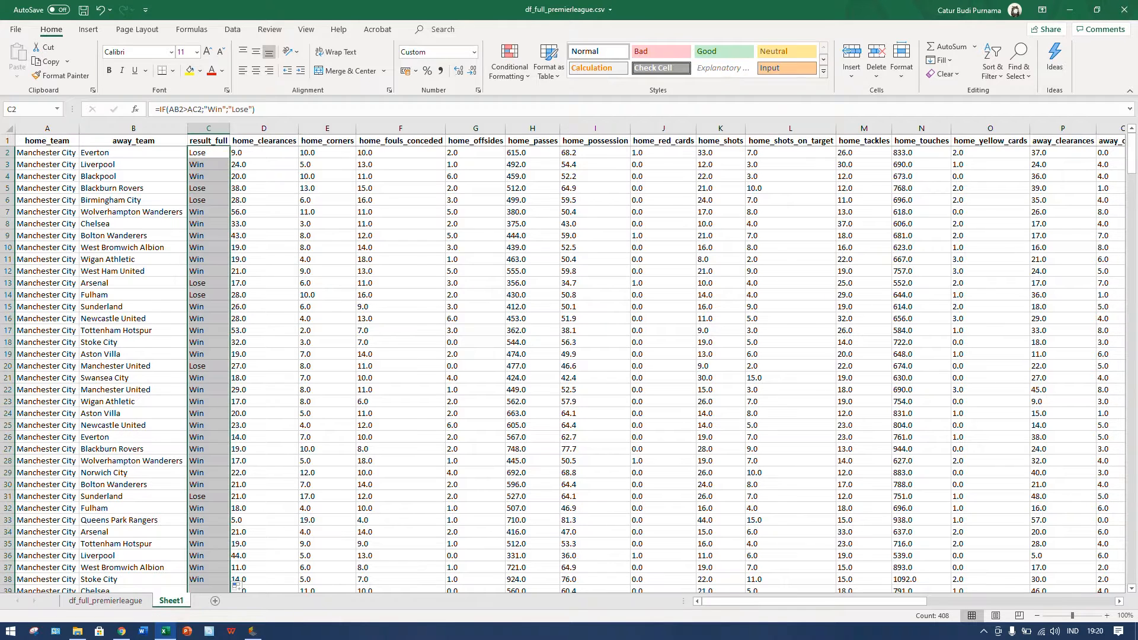
# Step: Convert the filled result_full formulas to plain values by copying them and pasting as values in place
pyautogui.hotkey('ctrl', 'c')
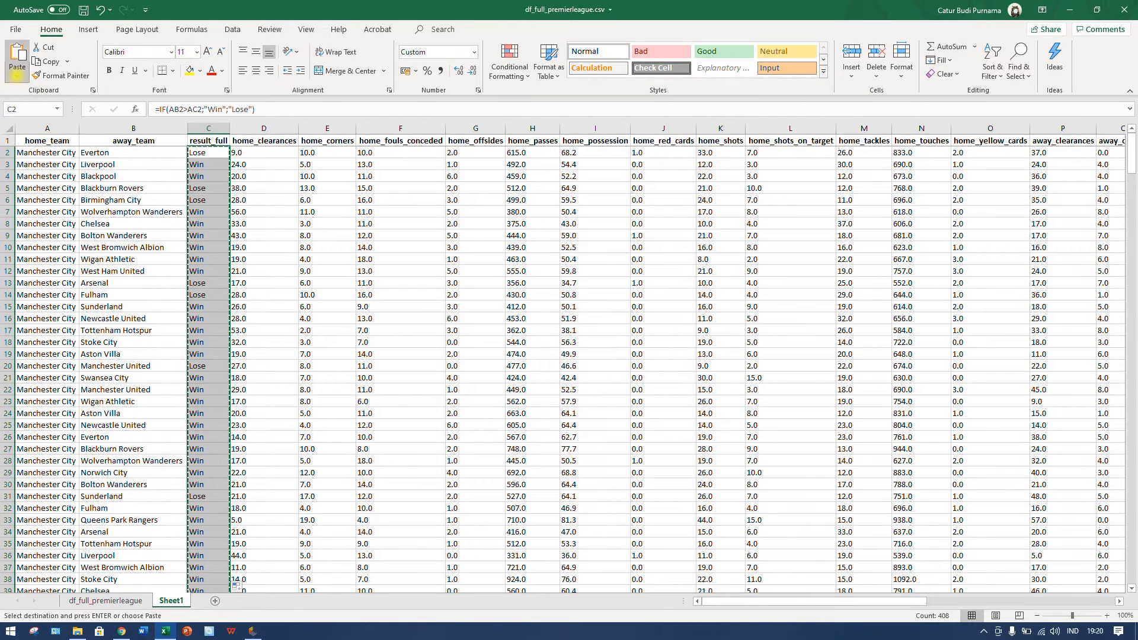
pyautogui.click(17, 76)
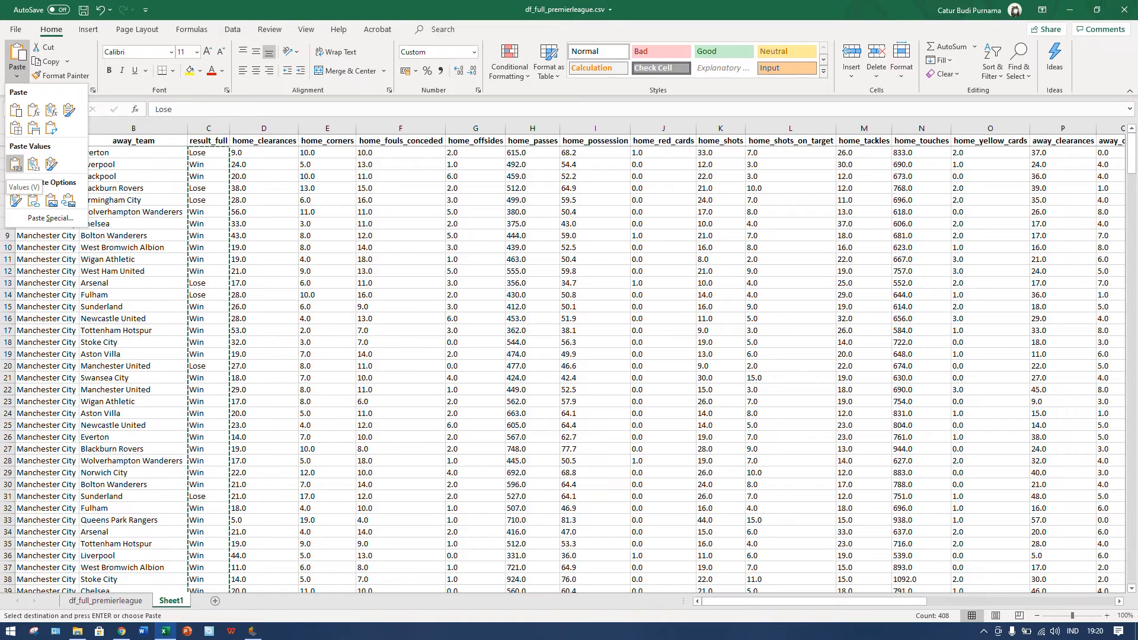
pyautogui.click(16, 163)
# Step: Check the result_full column down to its last match row and save the file
pyautogui.click(215, 153)
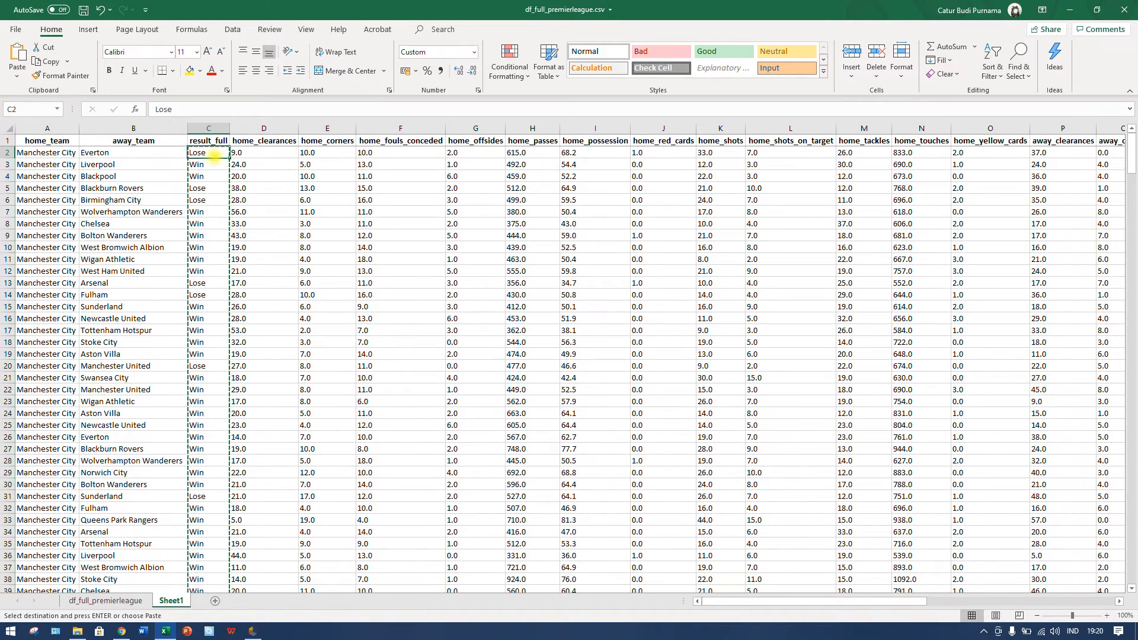
pyautogui.hotkey('ctrl', 'Down')
pyautogui.click(360, 214)
pyautogui.click(401, 355)
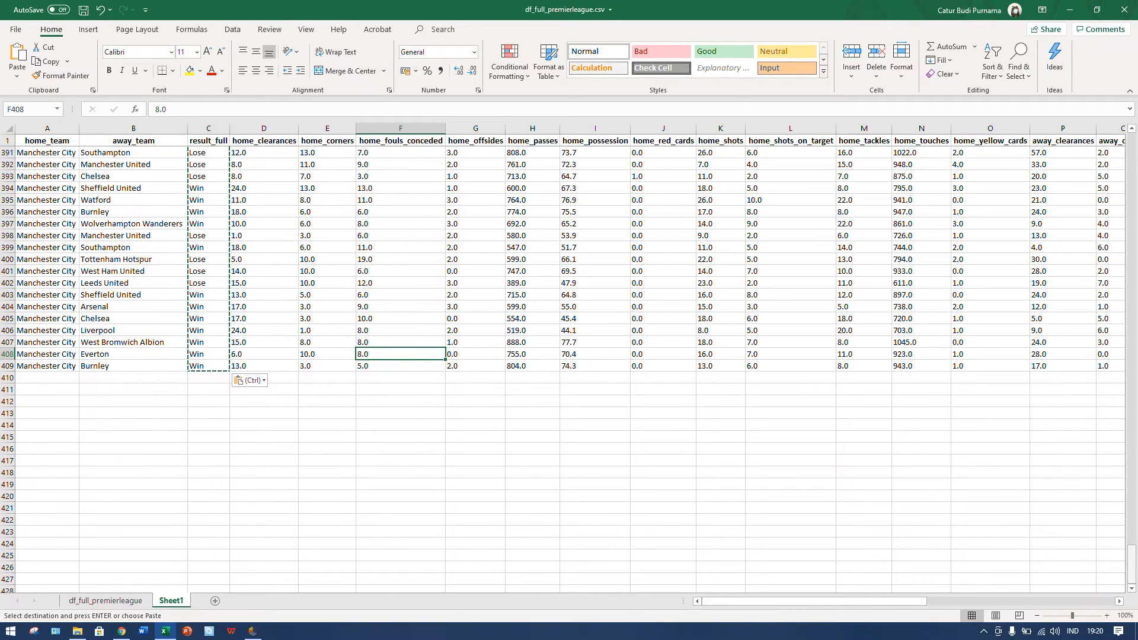
pyautogui.moveTo(1132, 562)
pyautogui.mouseDown()
pyautogui.moveTo(1132, 148)
pyautogui.moveTo(1132, 566)
pyautogui.mouseUp()
pyautogui.moveTo(780, 601)
pyautogui.mouseDown()
pyautogui.moveTo(877, 595)
pyautogui.moveTo(769, 600)
pyautogui.mouseUp()
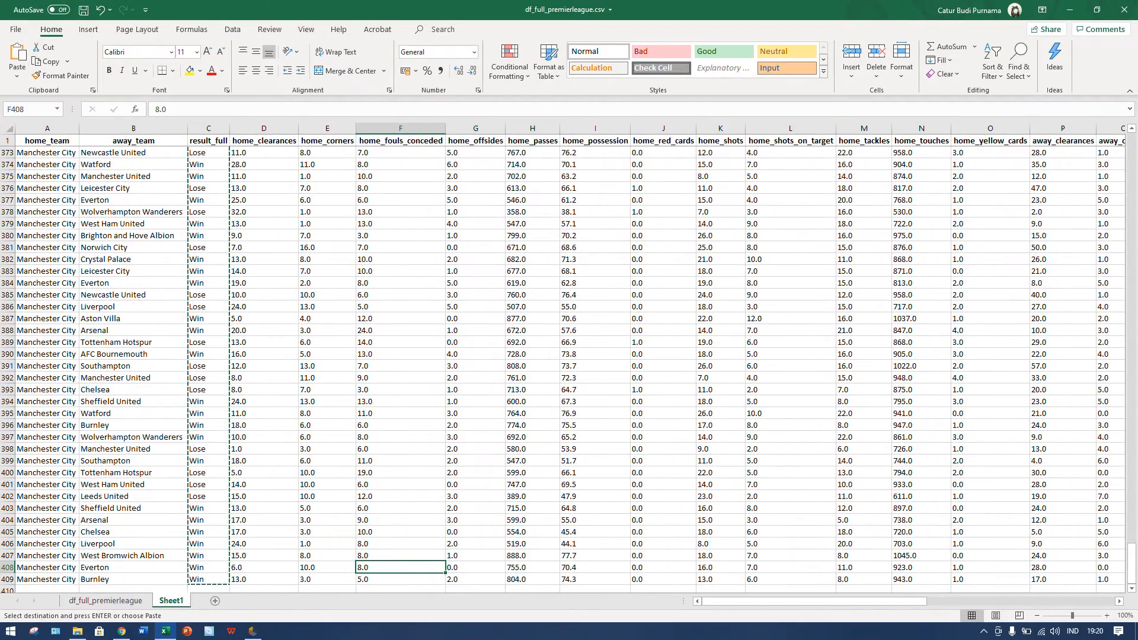
pyautogui.hotkey('ctrl', 's')
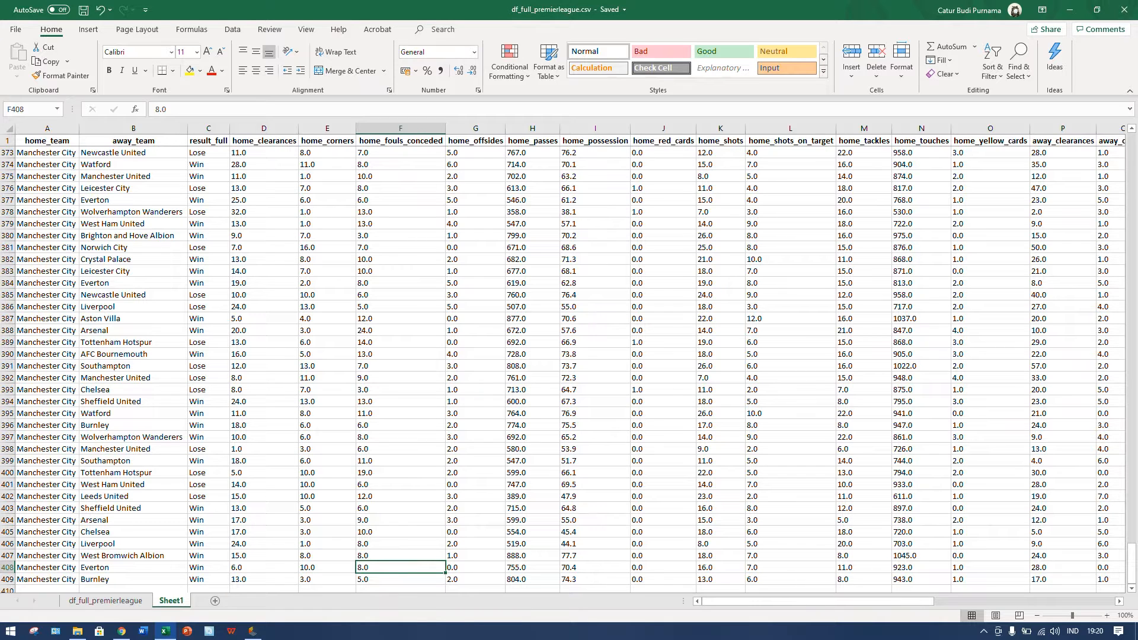
# Step: Reduce the decimals and apply the Number format to all match statistics from D2 to AE409, excluding the Status column
pyautogui.click(553, 296)
pyautogui.click(261, 139)
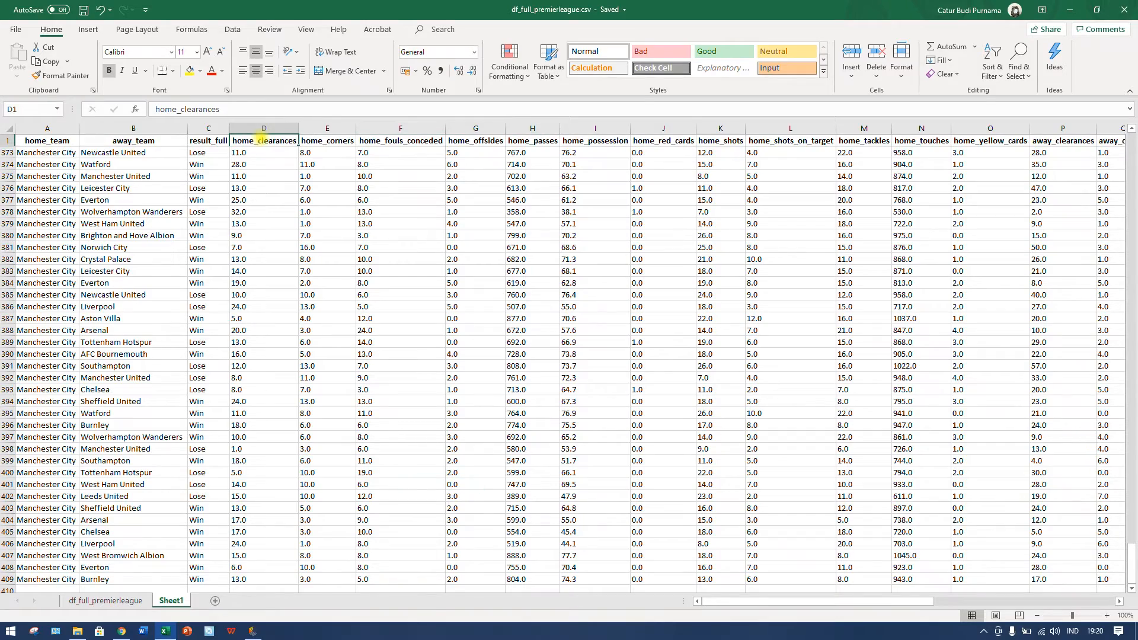
pyautogui.press('Down')
pyautogui.hotkey('ctrl', 'shift', 'Right')
pyautogui.hotkey('ctrl', 'shift', 'Down')
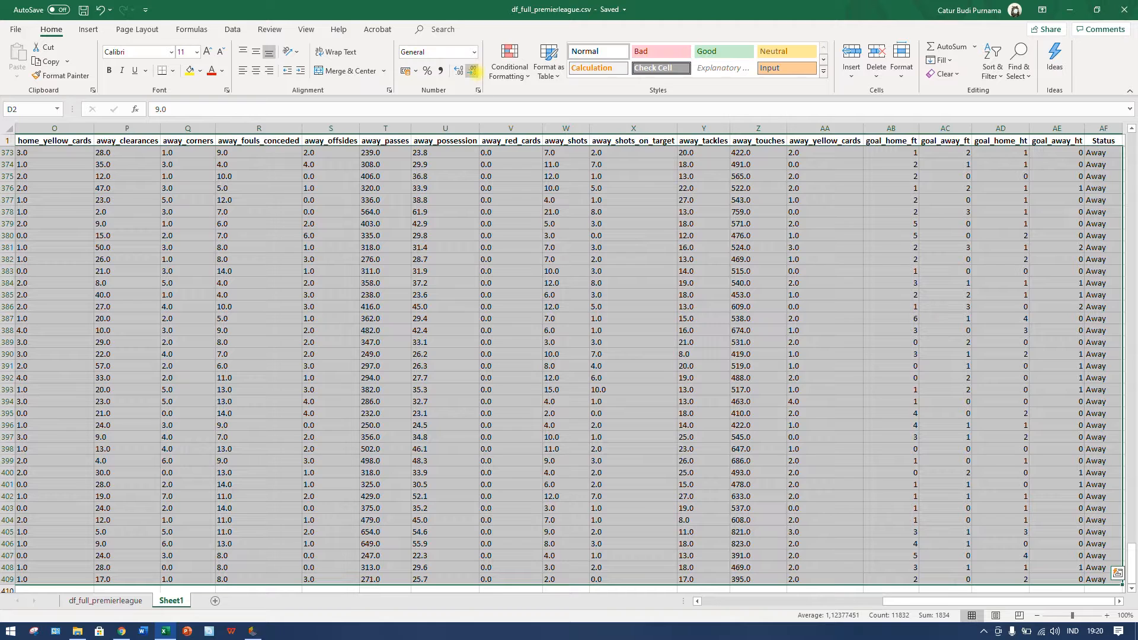
pyautogui.hotkey('shift', 'Left')
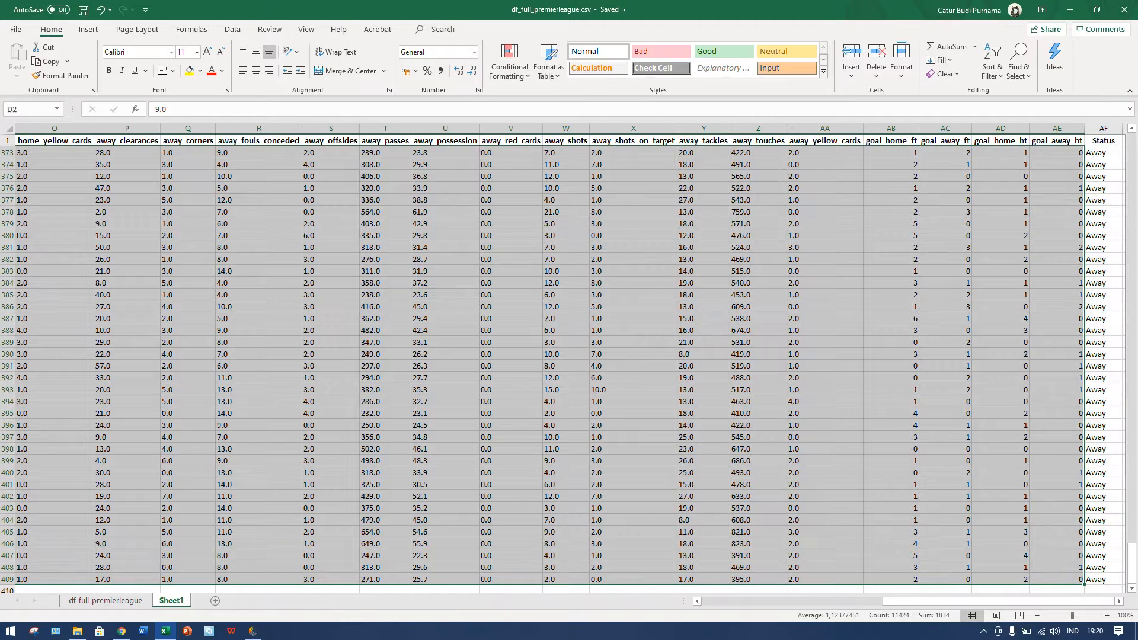
pyautogui.click(472, 71)
pyautogui.click(474, 52)
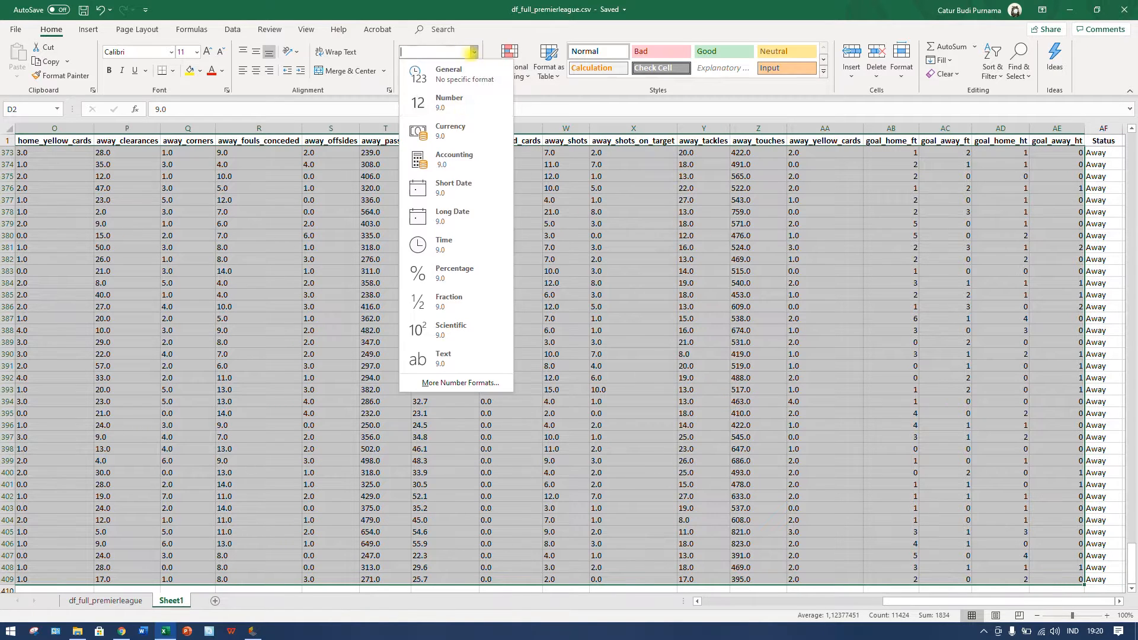
pyautogui.click(460, 112)
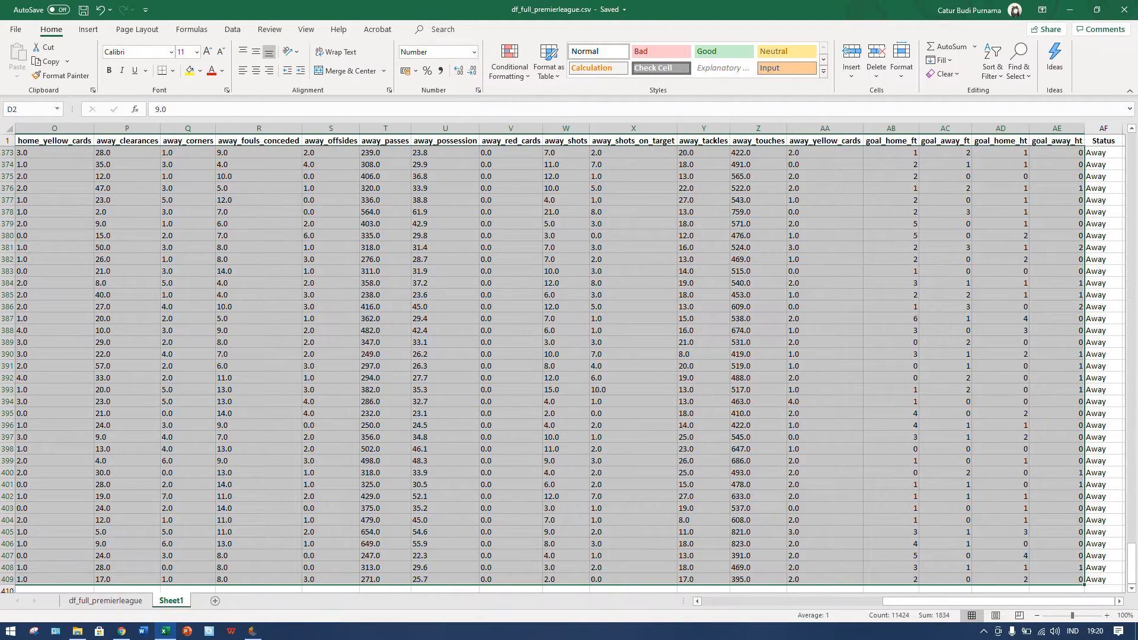
pyautogui.click(826, 580)
pyautogui.moveTo(945, 601); pyautogui.dragTo(641, 581)
pyautogui.scroll(7, 641, 580)
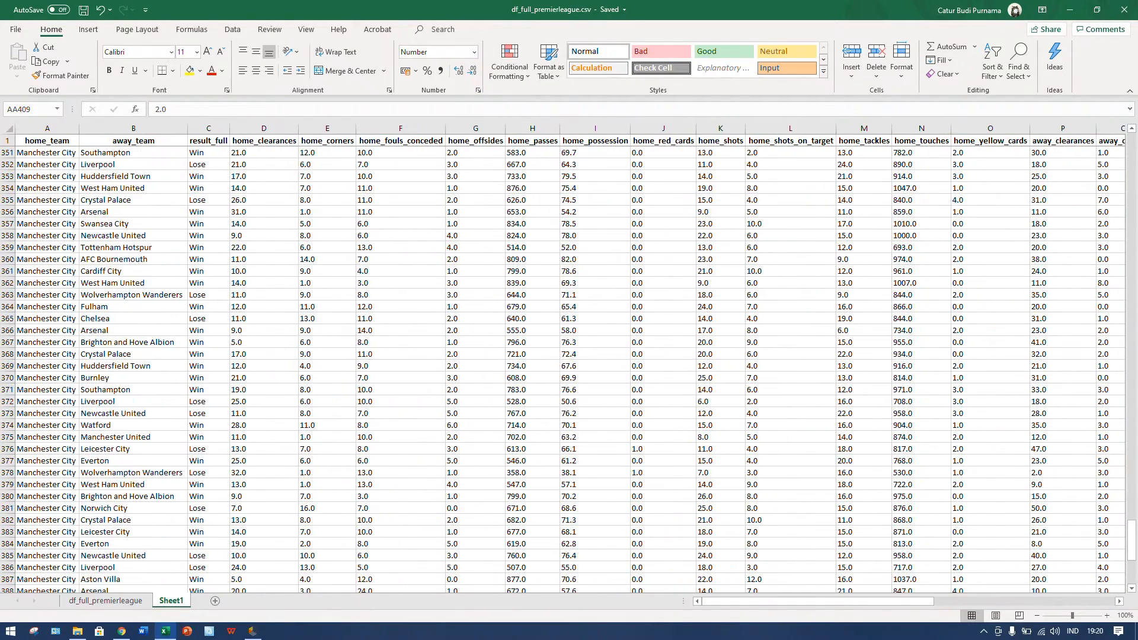
# Step: Review the formatted match statistics in Sheet1 from the first match row and across the home and away columns
pyautogui.scroll(20, 641, 580)
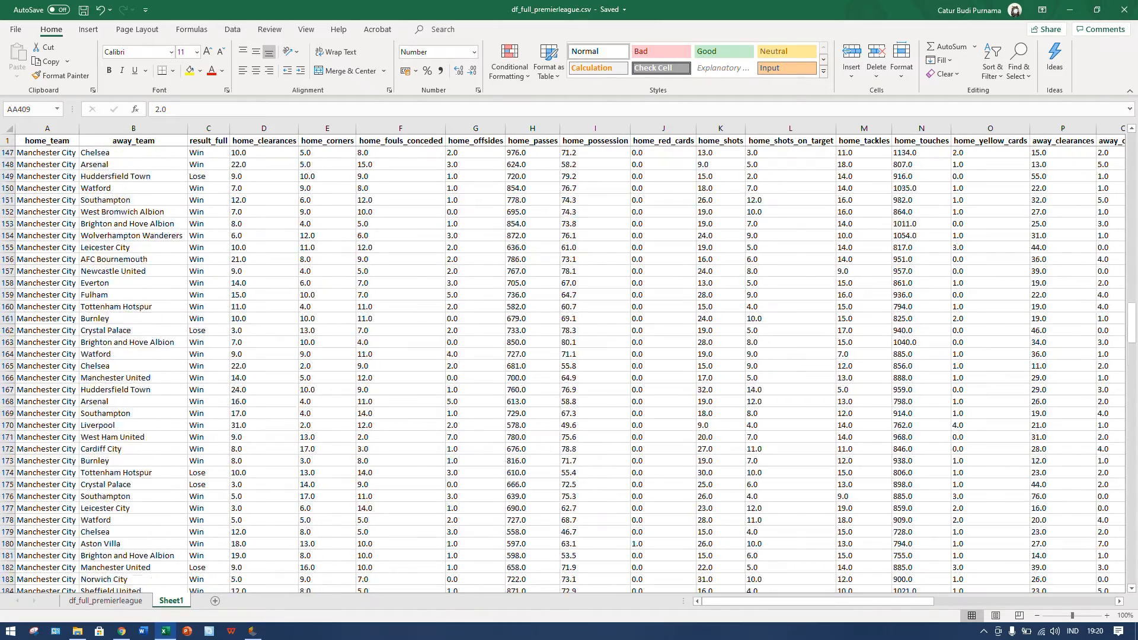
pyautogui.scroll(14, 641, 580)
pyautogui.moveTo(1132, 276); pyautogui.dragTo(1130, 145)
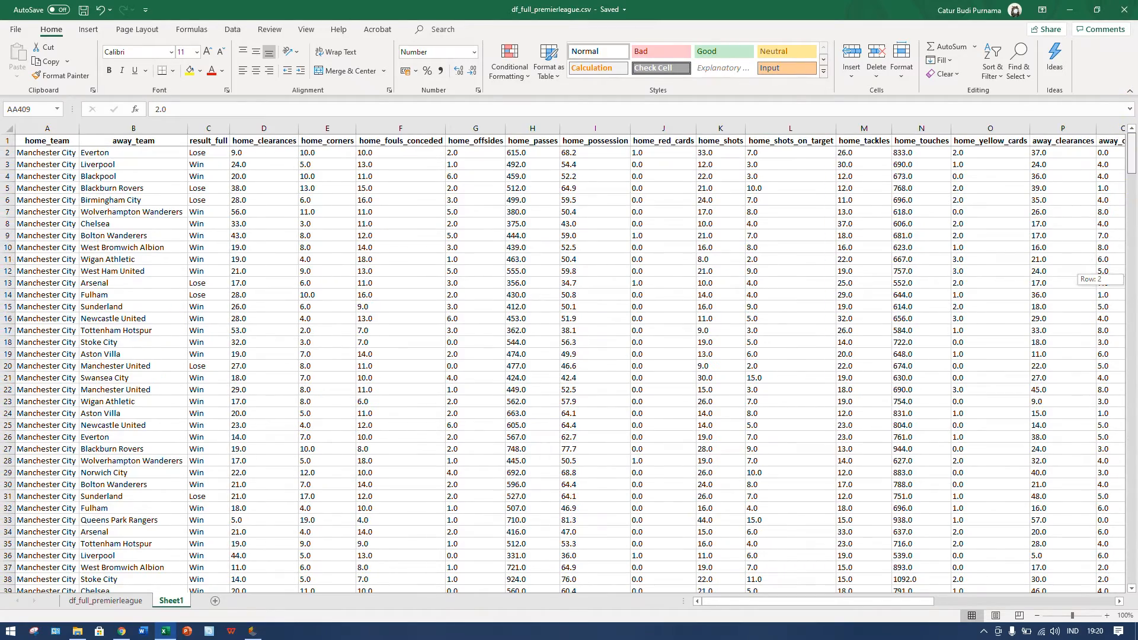
pyautogui.keyDown('shift'); pyautogui.click(258, 153); pyautogui.keyUp('shift')
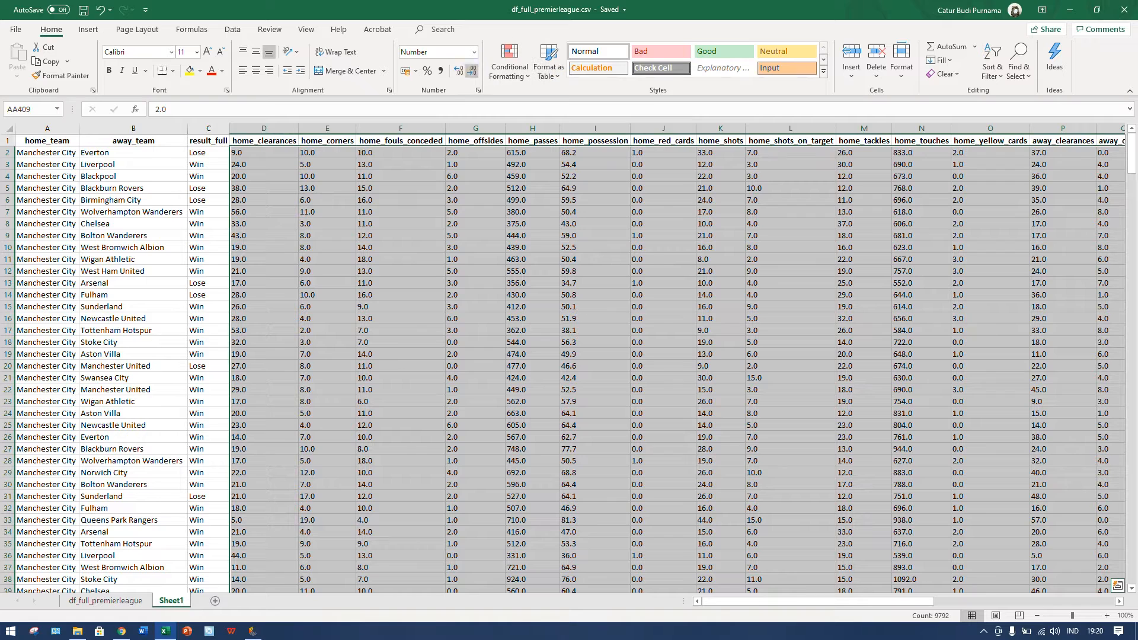
pyautogui.click(605, 247)
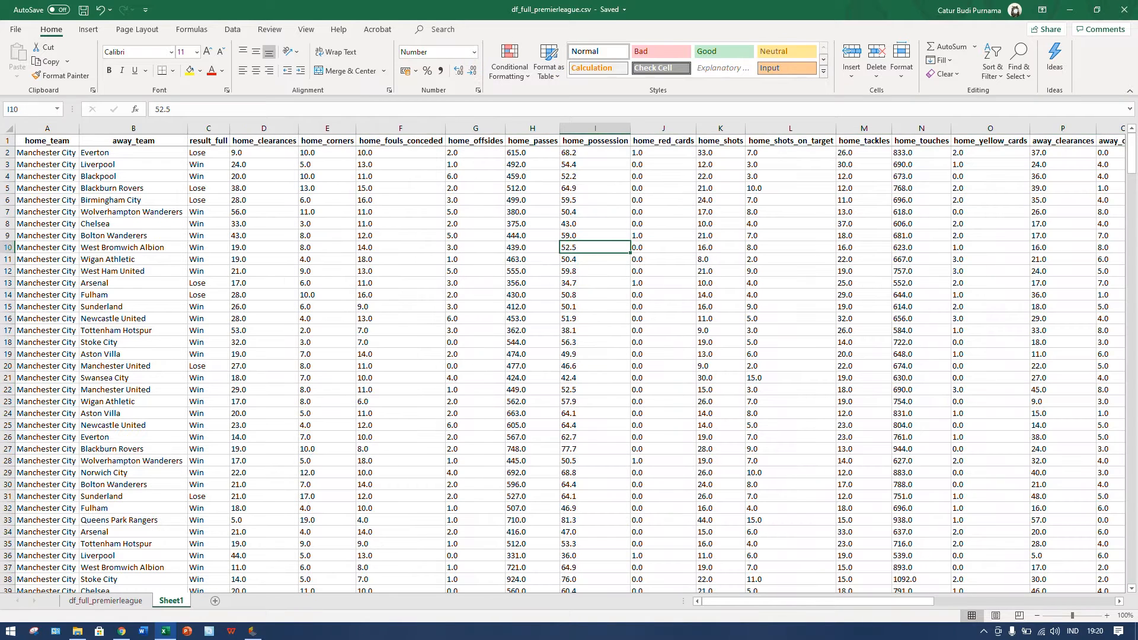
pyautogui.click(921, 140)
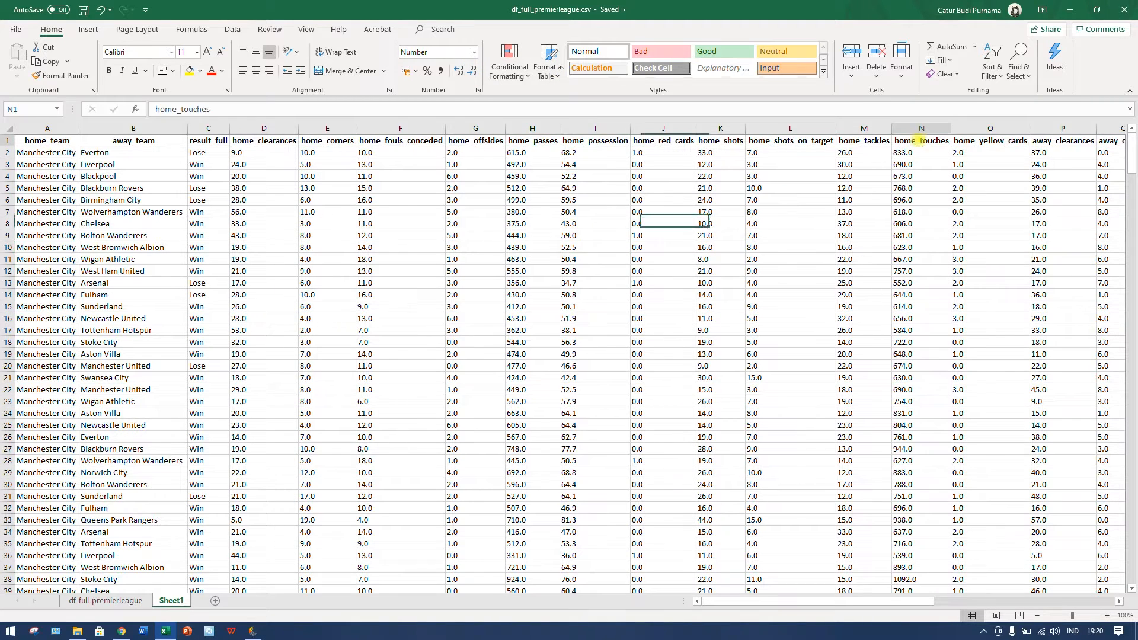
pyautogui.moveTo(822, 601); pyautogui.dragTo(874, 601)
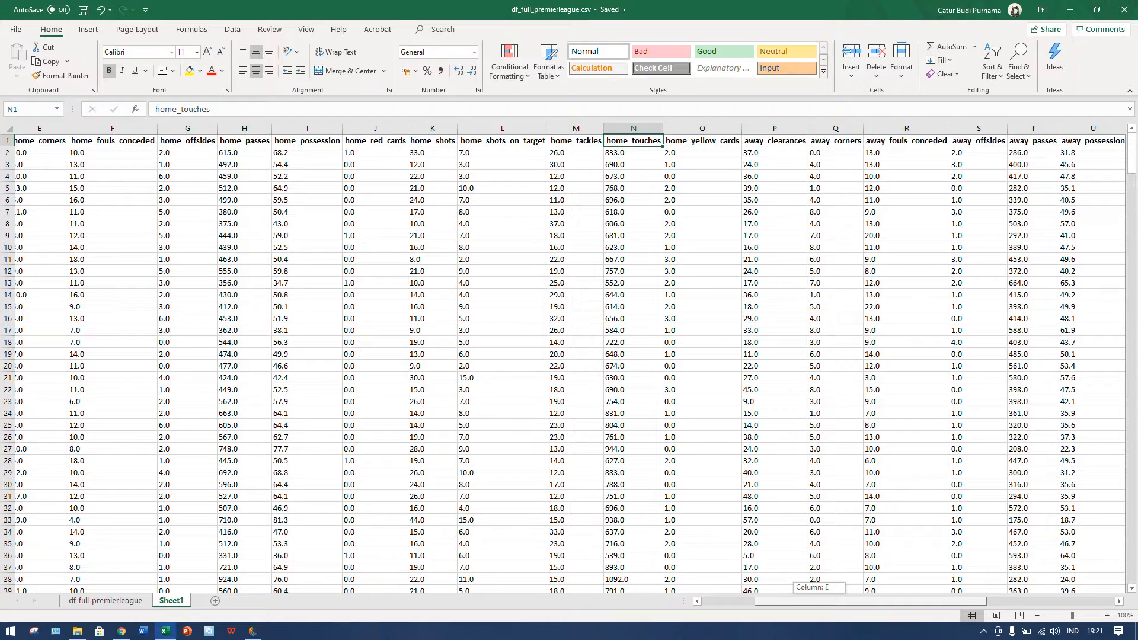
pyautogui.moveTo(875, 601); pyautogui.dragTo(836, 600)
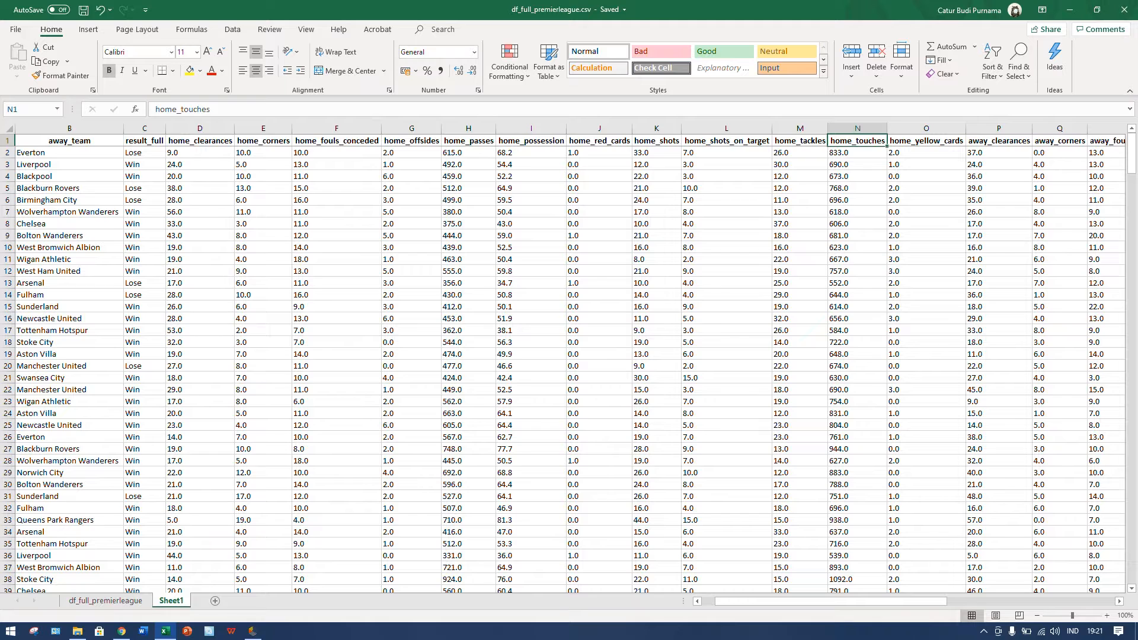
# Step: Turn on filtering for the header row of the match table, starting from the home_red_cards header
pyautogui.click(607, 143)
pyautogui.click(608, 166)
pyautogui.click(587, 143)
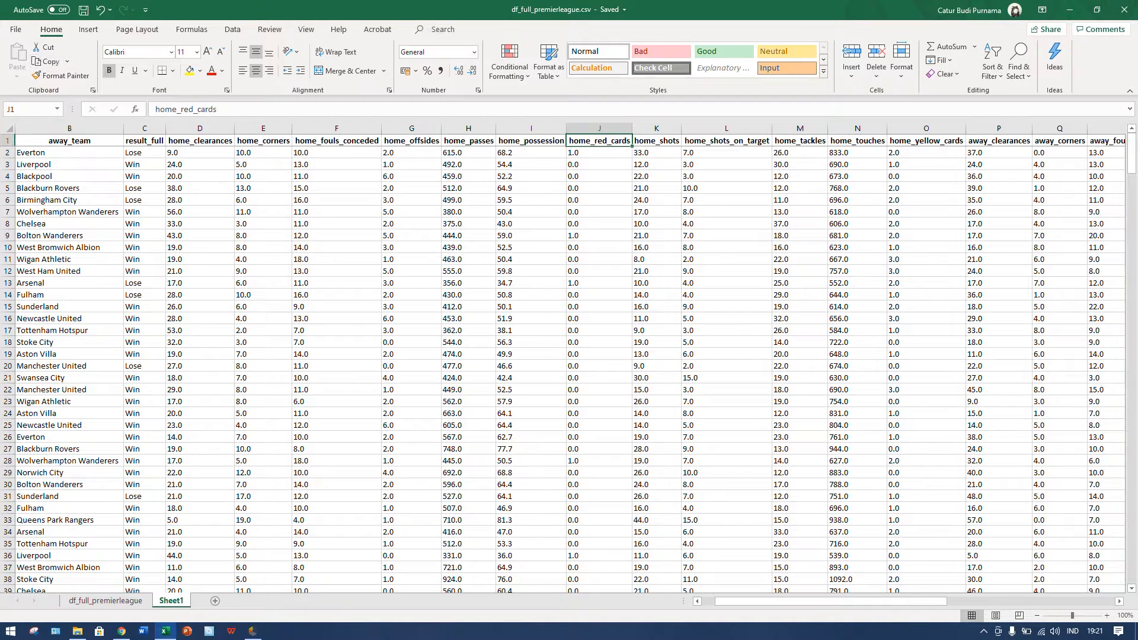
pyautogui.click(993, 66)
pyautogui.click(1019, 144)
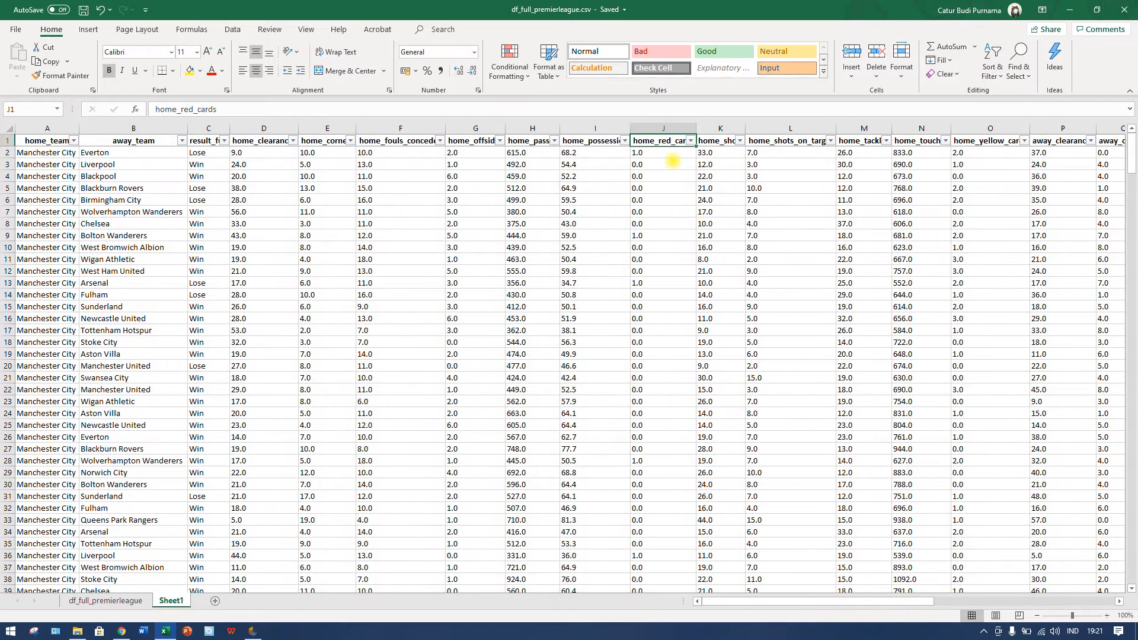
# Step: Filter home_red_cards to exclude 2.0 and look through the remaining matches
pyautogui.click(691, 140)
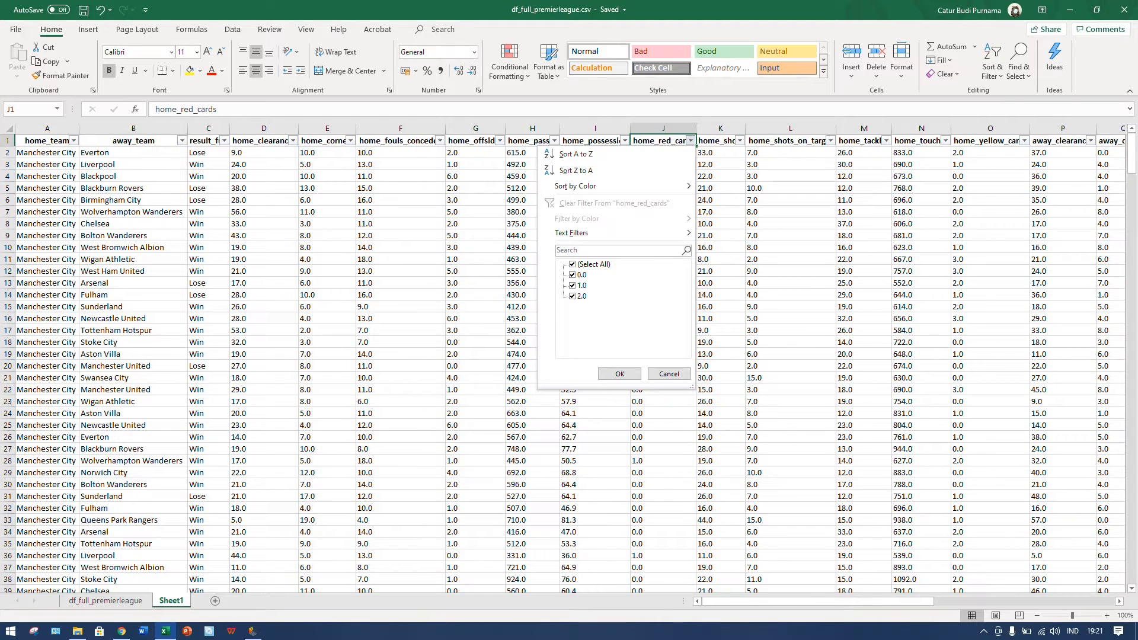
pyautogui.click(572, 296)
pyautogui.click(620, 373)
pyautogui.scroll(-8, 694, 143)
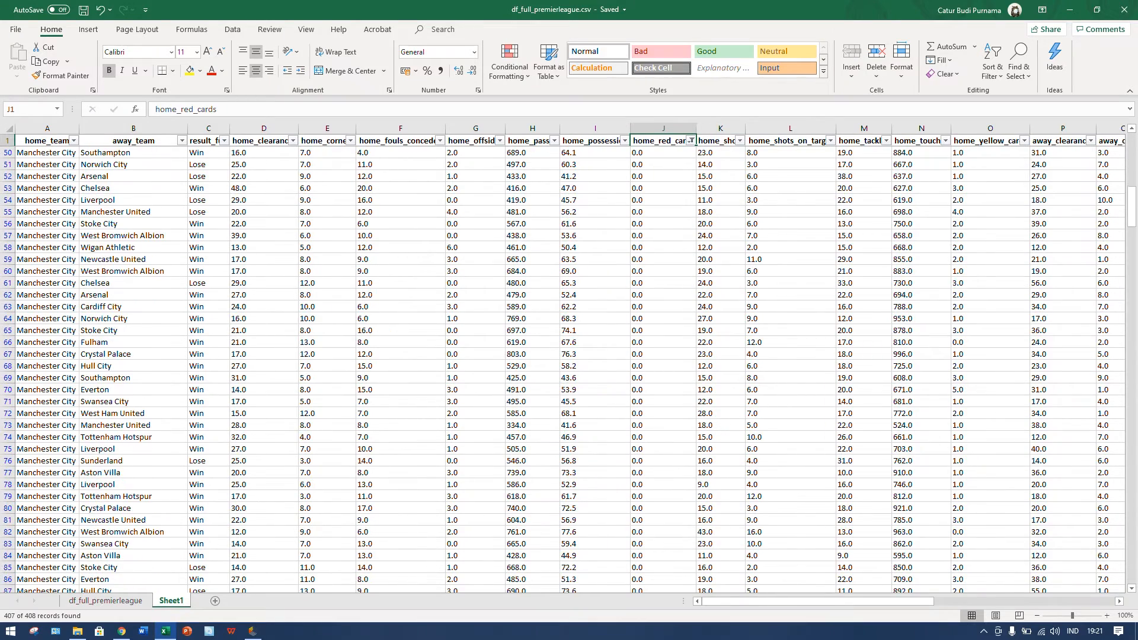
pyautogui.scroll(8, 694, 142)
# Step: Also exclude 1.0 from the home_red_cards filter so only matches with 0.0 are listed
pyautogui.click(690, 140)
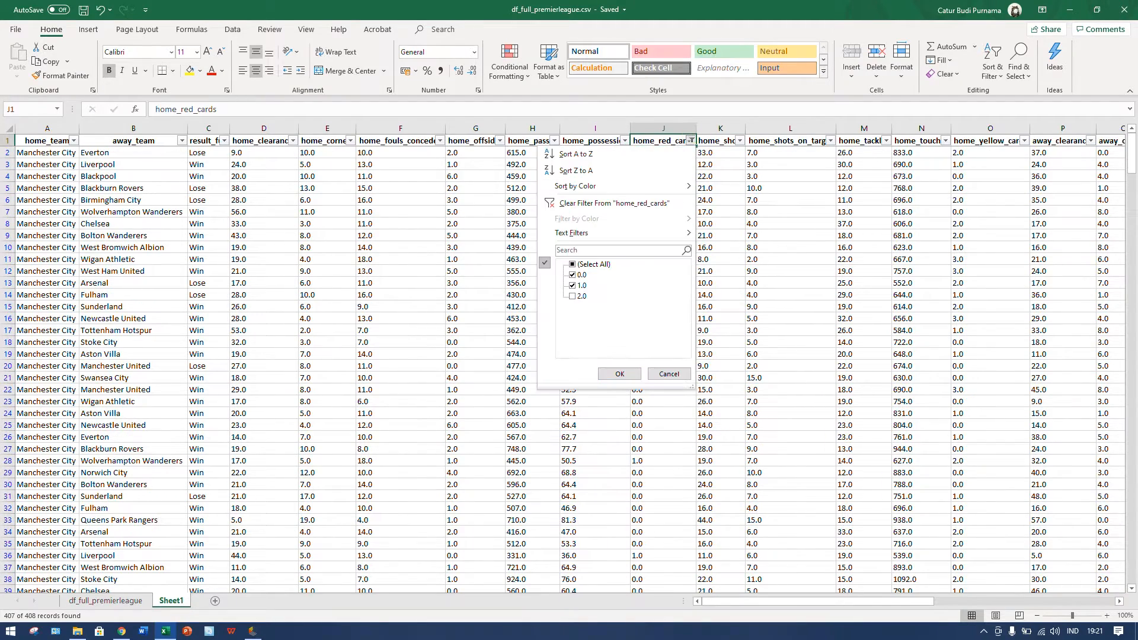
pyautogui.click(573, 286)
pyautogui.click(620, 373)
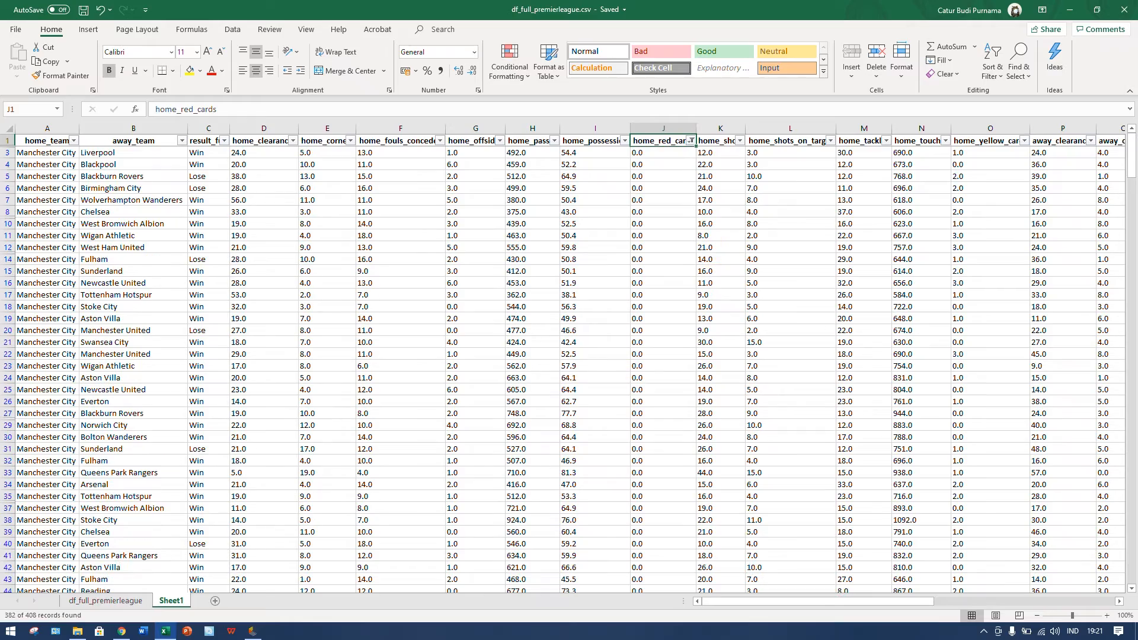
pyautogui.moveTo(1132, 162)
pyautogui.mouseDown()
pyautogui.moveTo(1109, 415)
pyautogui.moveTo(1114, 573)
pyautogui.moveTo(1131, 176)
pyautogui.moveTo(1132, 563)
pyautogui.moveTo(1131, 153)
pyautogui.mouseUp()
# Step: Filter home_red_cards to list only matches with 1.0, and clear that column's filter after viewing them
pyautogui.click(691, 141)
pyautogui.click(573, 275)
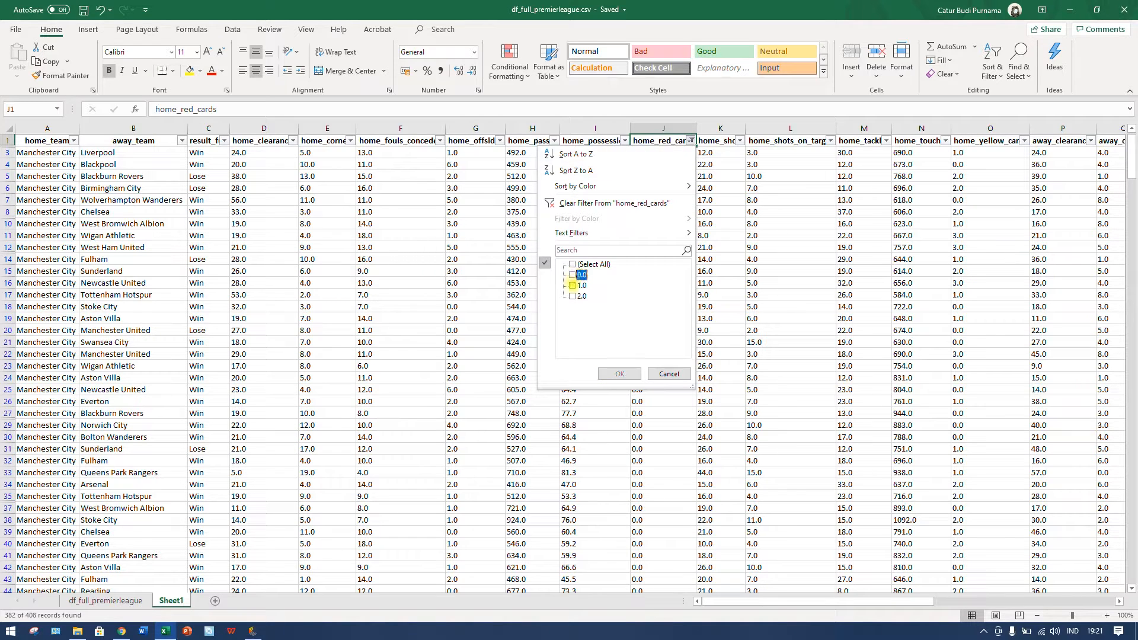
pyautogui.click(573, 285)
pyautogui.click(620, 373)
pyautogui.scroll(3, 691, 141)
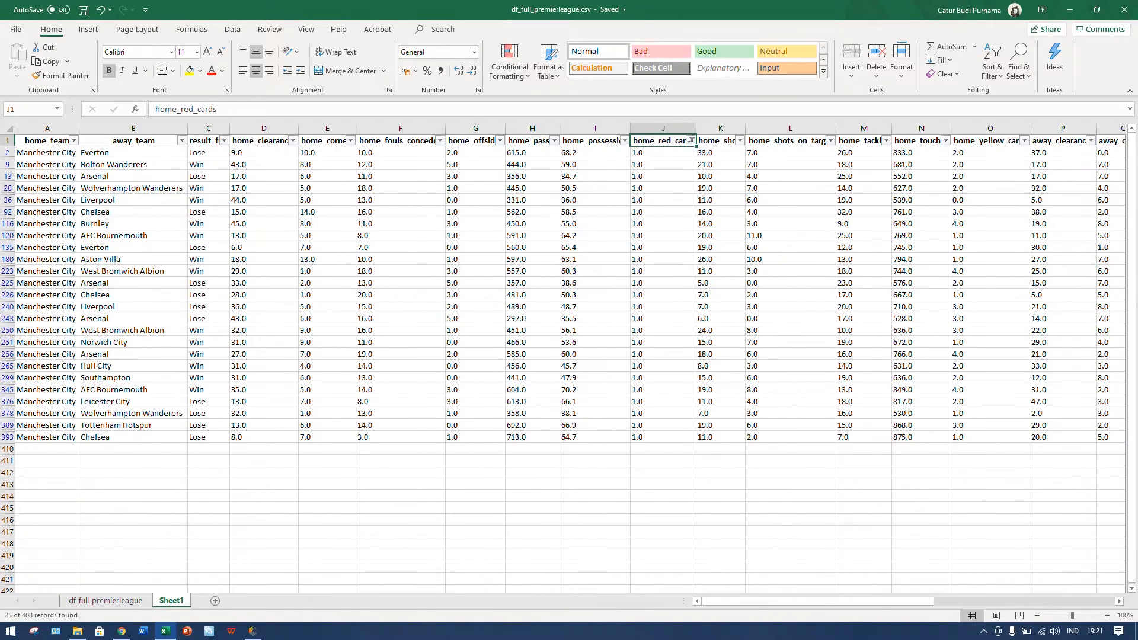
pyautogui.click(692, 140)
pyautogui.click(585, 203)
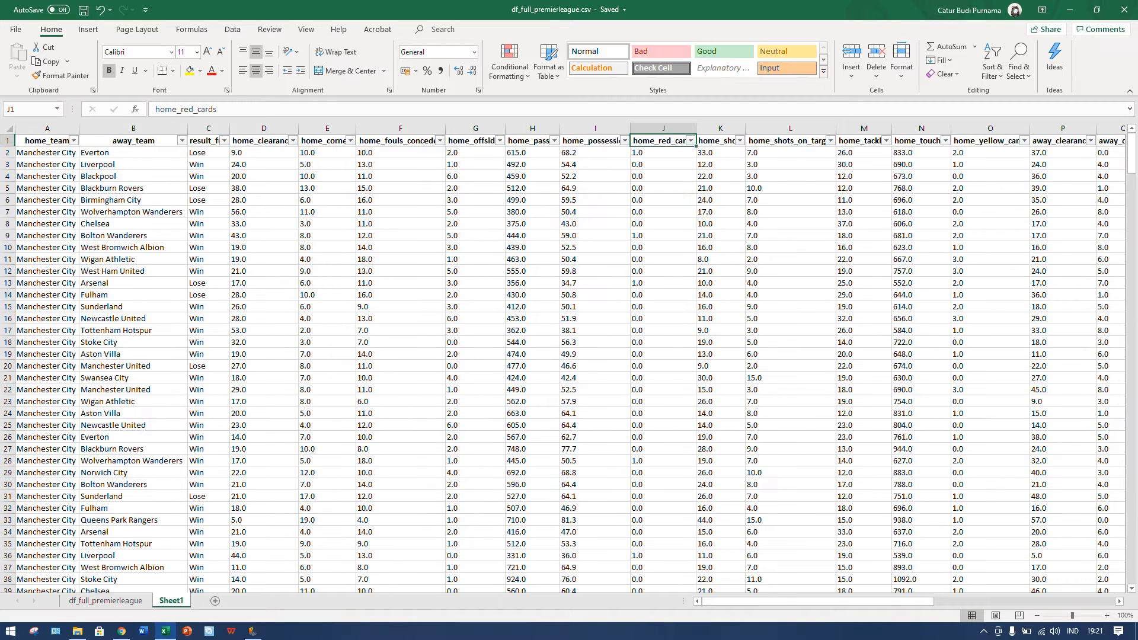
# Step: Empty the home_red_cards values in cells J4, J46 and J79
pyautogui.click(662, 177)
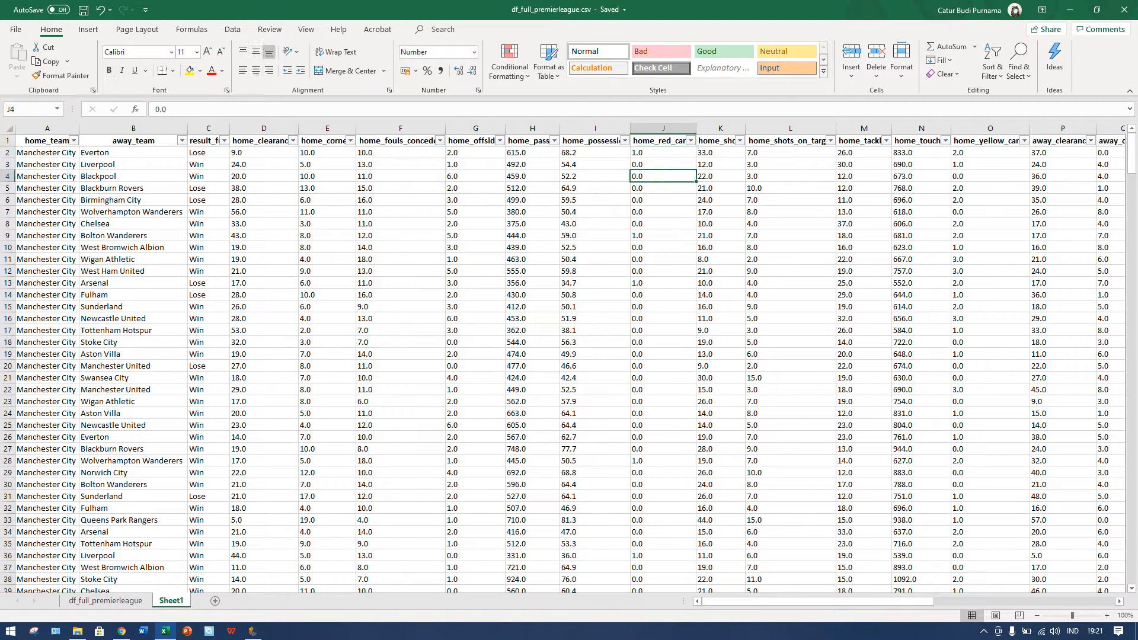
pyautogui.press('Delete')
pyautogui.scroll(-10, 662, 177)
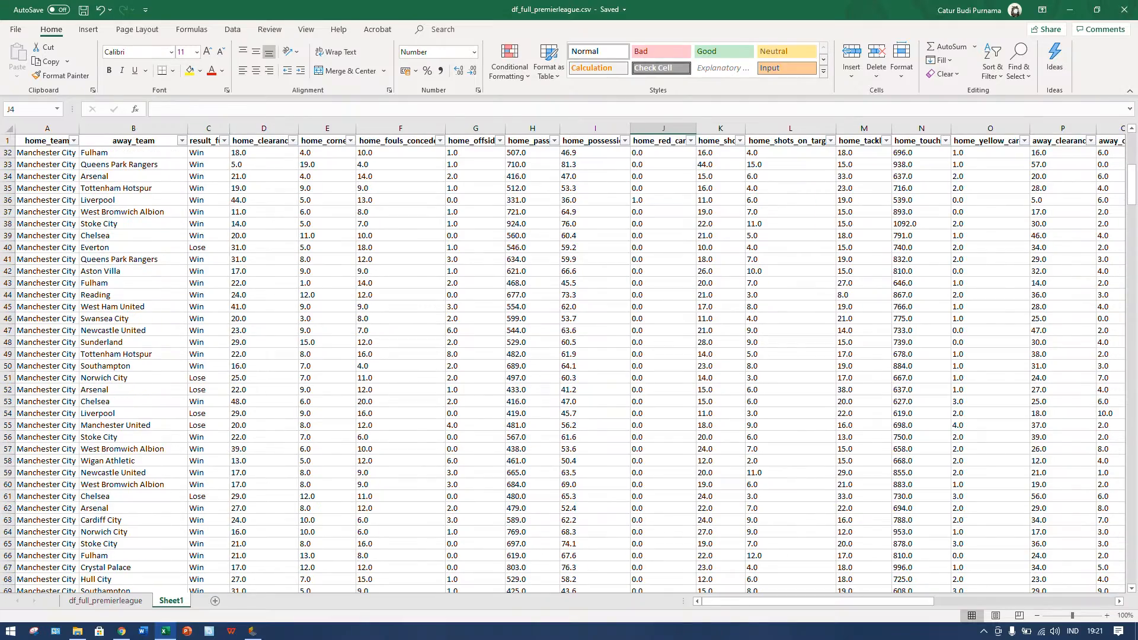
pyautogui.click(661, 316)
pyautogui.press('Delete')
pyautogui.scroll(-1, 661, 315)
pyautogui.scroll(-11, 661, 315)
pyautogui.click(661, 310)
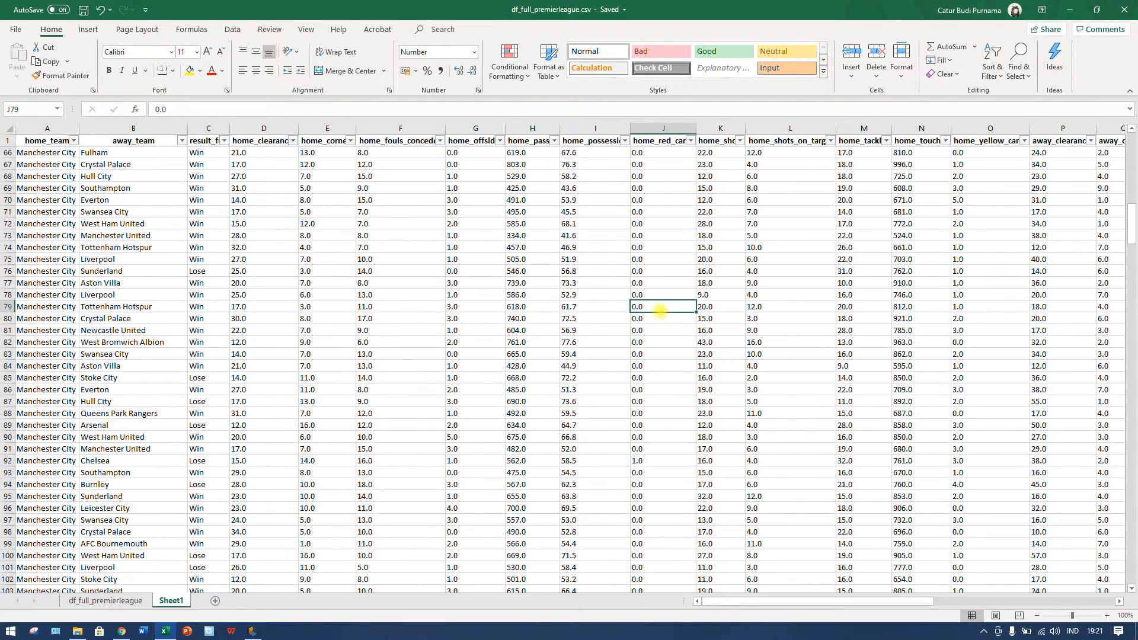
pyautogui.press('Delete')
# Step: Empty the home_red_cards values in cells J110, J155 and J177
pyautogui.scroll(-13, 662, 309)
pyautogui.click(662, 223)
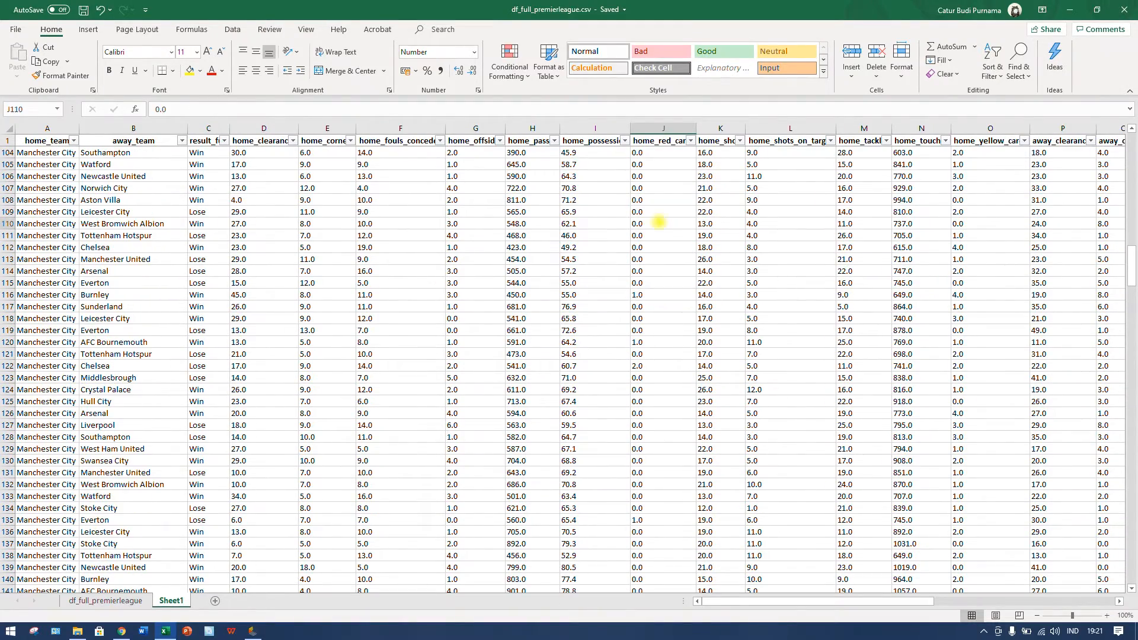
pyautogui.press('Delete')
pyautogui.scroll(-13, 661, 224)
pyautogui.click(660, 306)
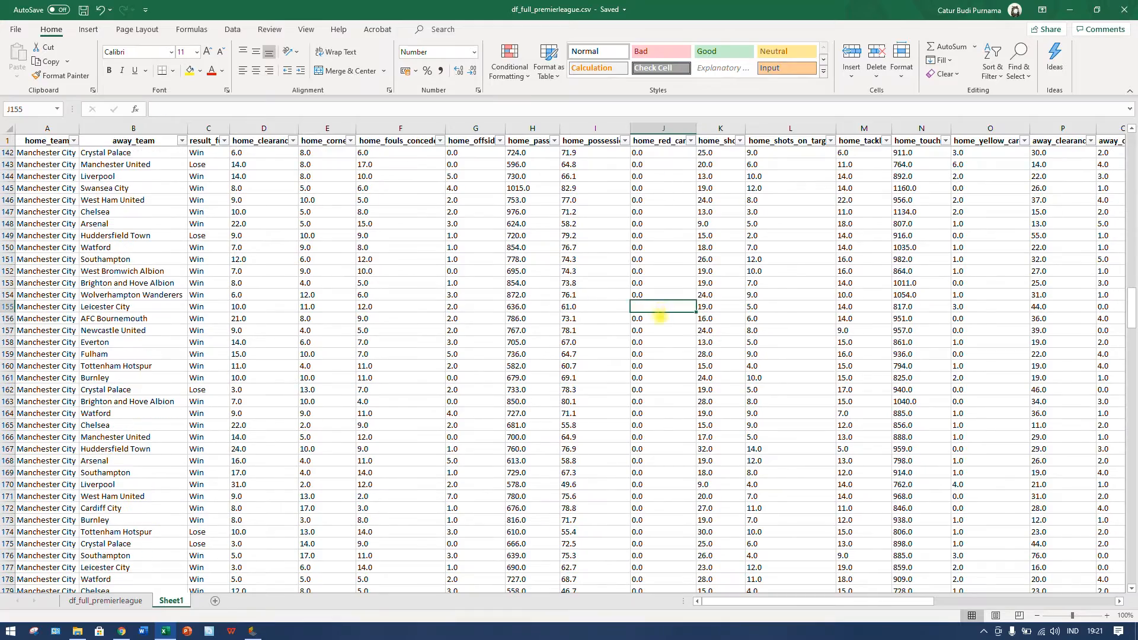
pyautogui.scroll(-8, 660, 307)
pyautogui.click(660, 279)
pyautogui.press('Delete')
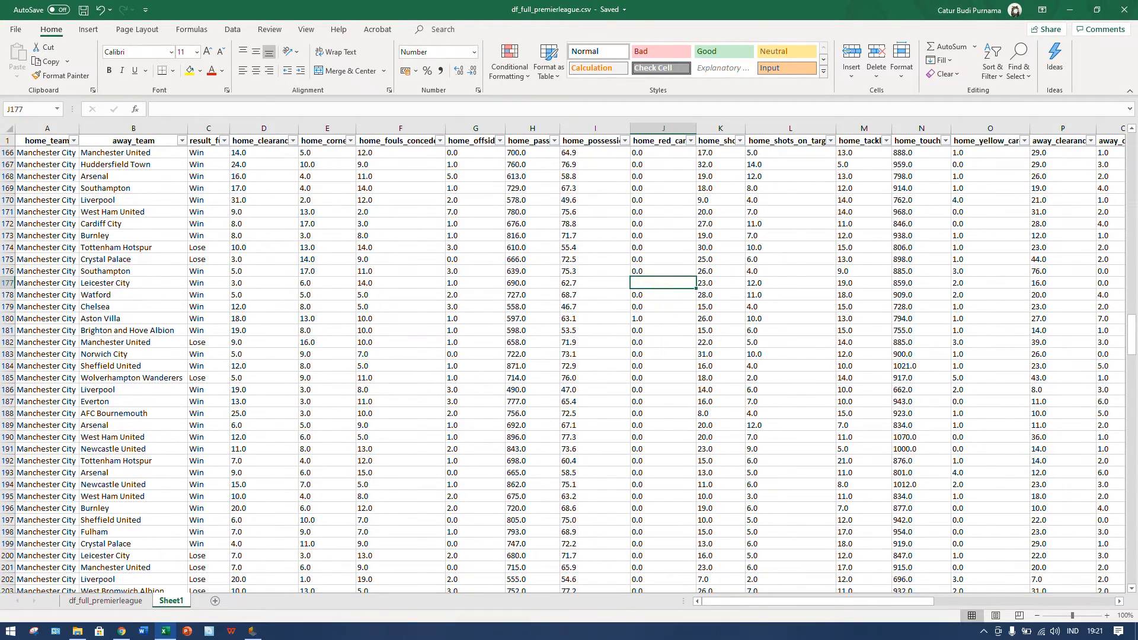
# Step: Empty the home_red_cards values in cells J208, J234 and J263
pyautogui.scroll(-10, 660, 278)
pyautogui.click(663, 295)
pyautogui.press('Delete')
pyautogui.scroll(-9, 664, 294)
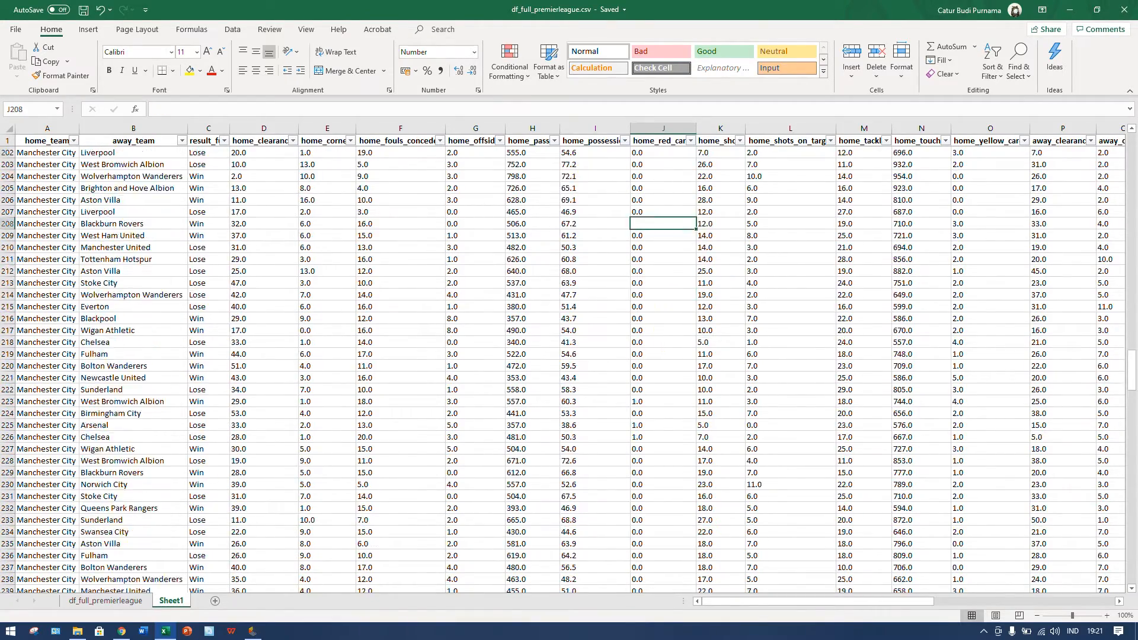
pyautogui.click(663, 295)
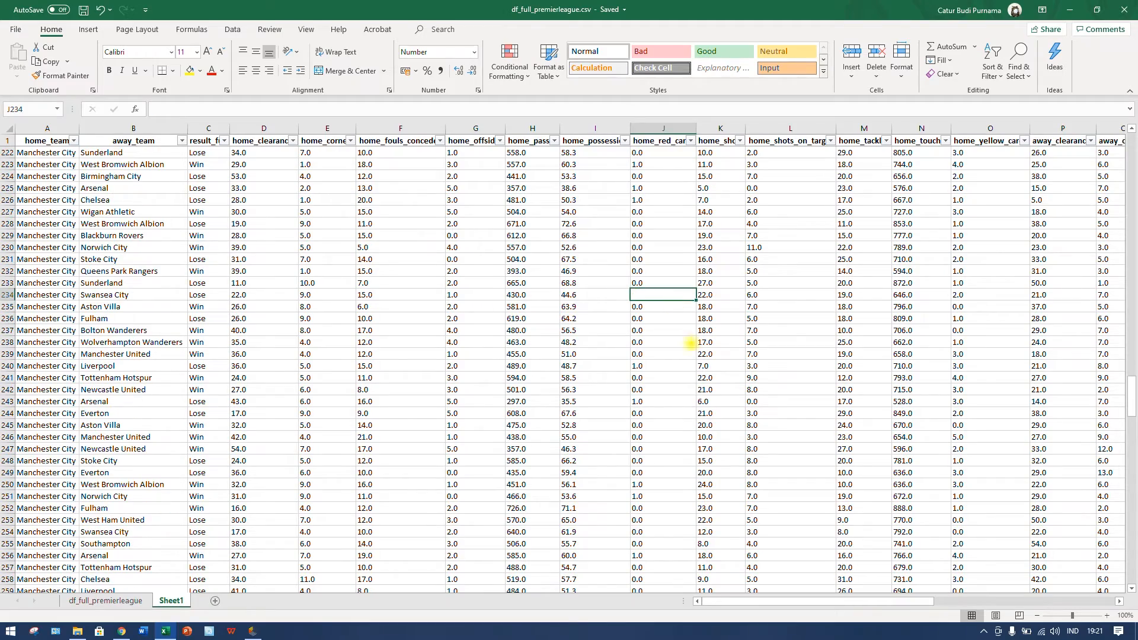
pyautogui.press('Delete')
pyautogui.scroll(-8, 663, 295)
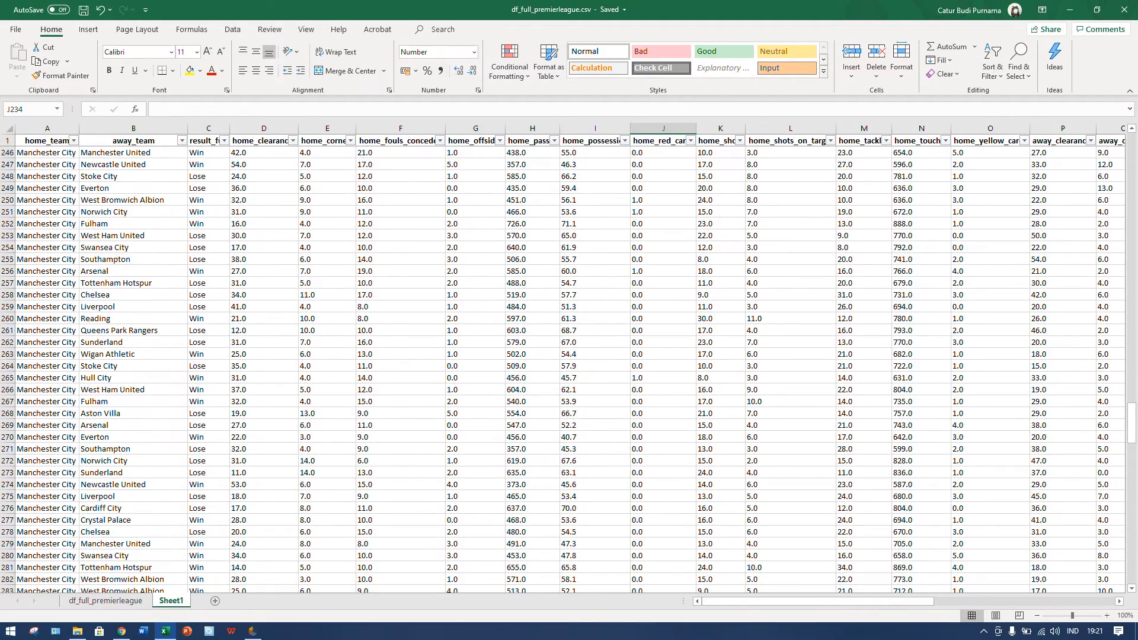
pyautogui.click(664, 355)
pyautogui.press('Delete')
# Step: Check the emptied cells in home_red_cards and examine the away statistics columns, including the filter values of away_red_cards
pyautogui.scroll(20, 664, 354)
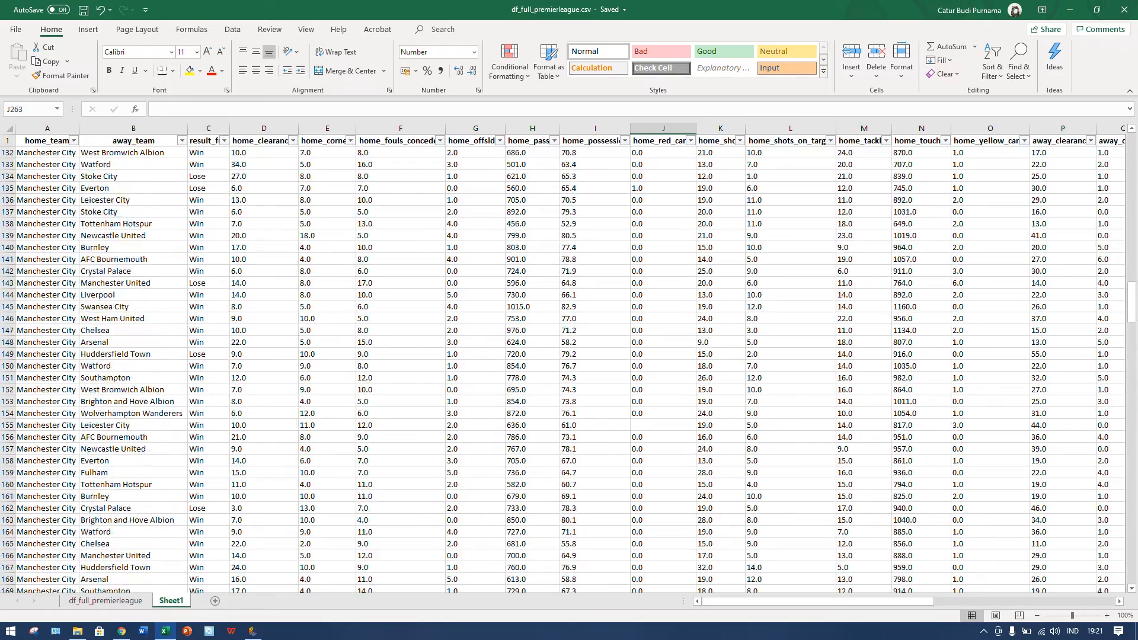
pyautogui.scroll(20, 664, 354)
pyautogui.click(664, 141)
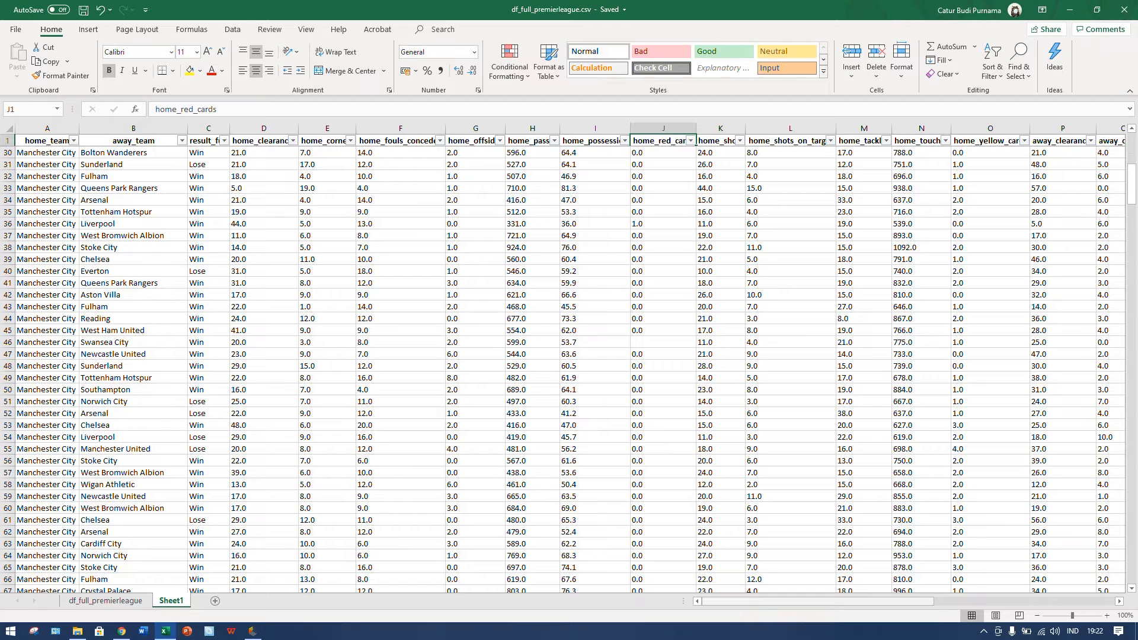
pyautogui.moveTo(738, 602); pyautogui.dragTo(829, 601)
pyautogui.click(779, 152)
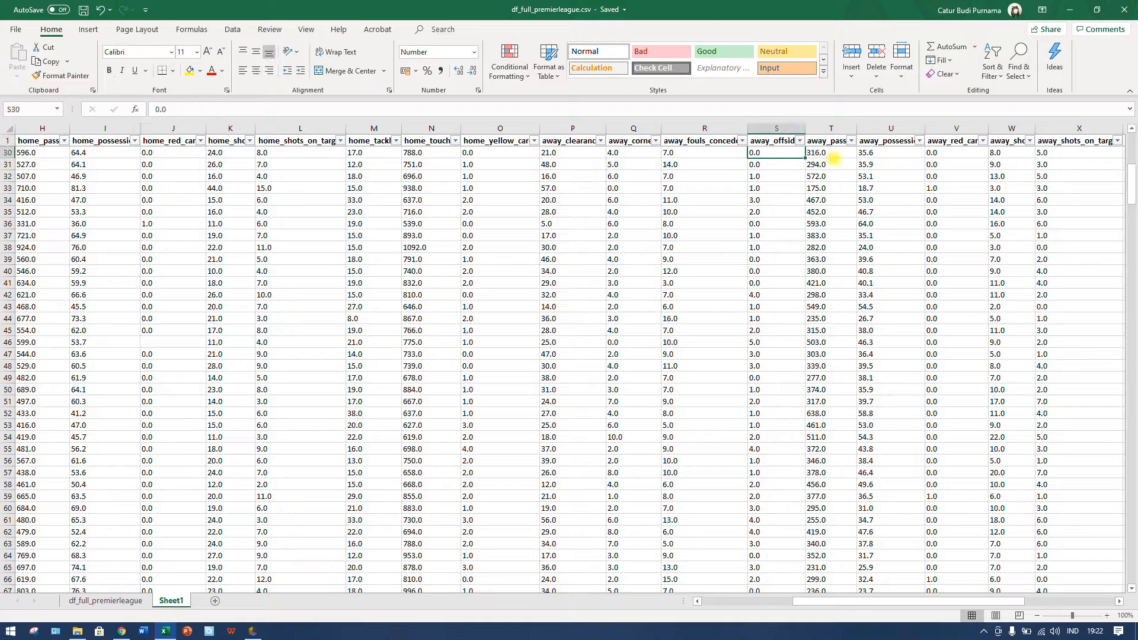
pyautogui.click(833, 160)
pyautogui.click(724, 166)
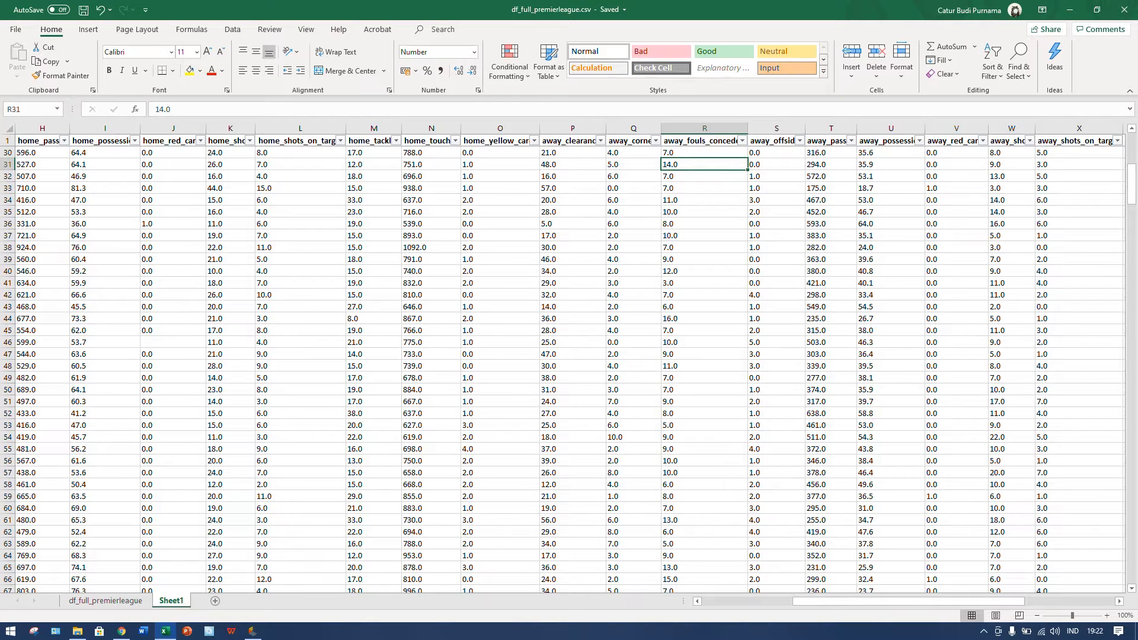
pyautogui.click(943, 153)
pyautogui.click(983, 140)
pyautogui.click(882, 474)
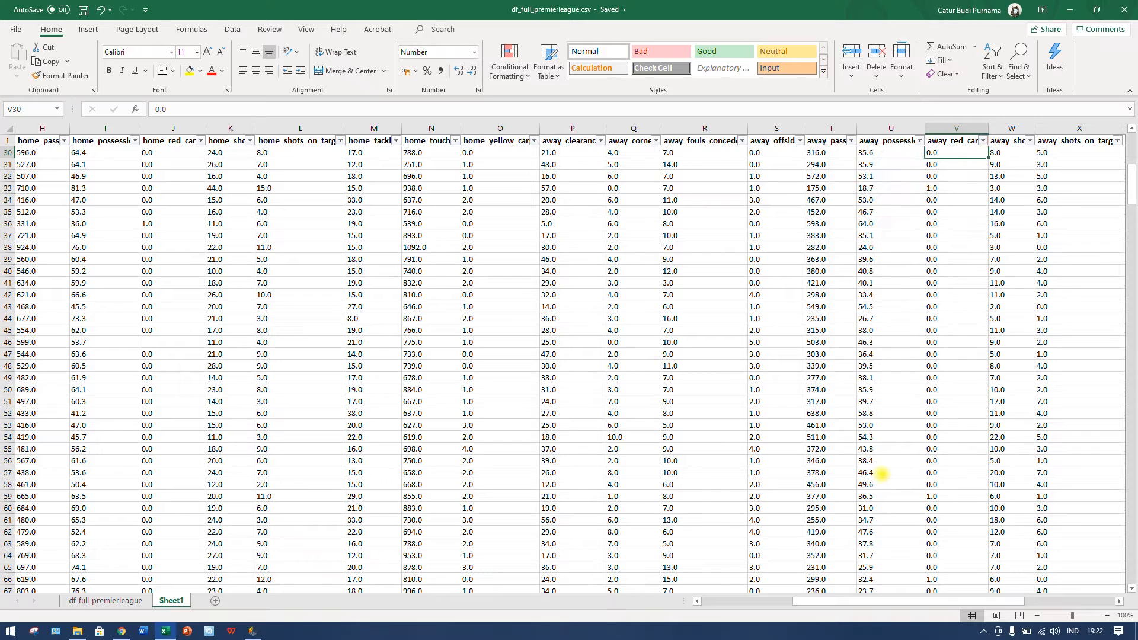
# Step: Empty the away_red_cards values in cells V36, V68 and V85
pyautogui.click(956, 223)
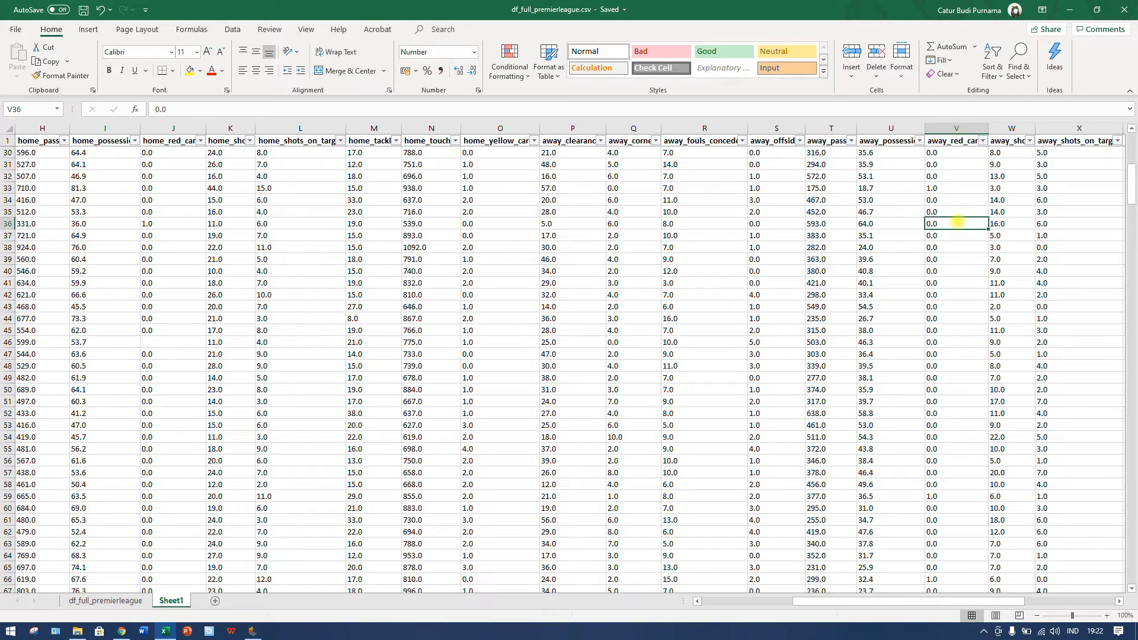
pyautogui.press('Delete')
pyautogui.scroll(-11, 957, 223)
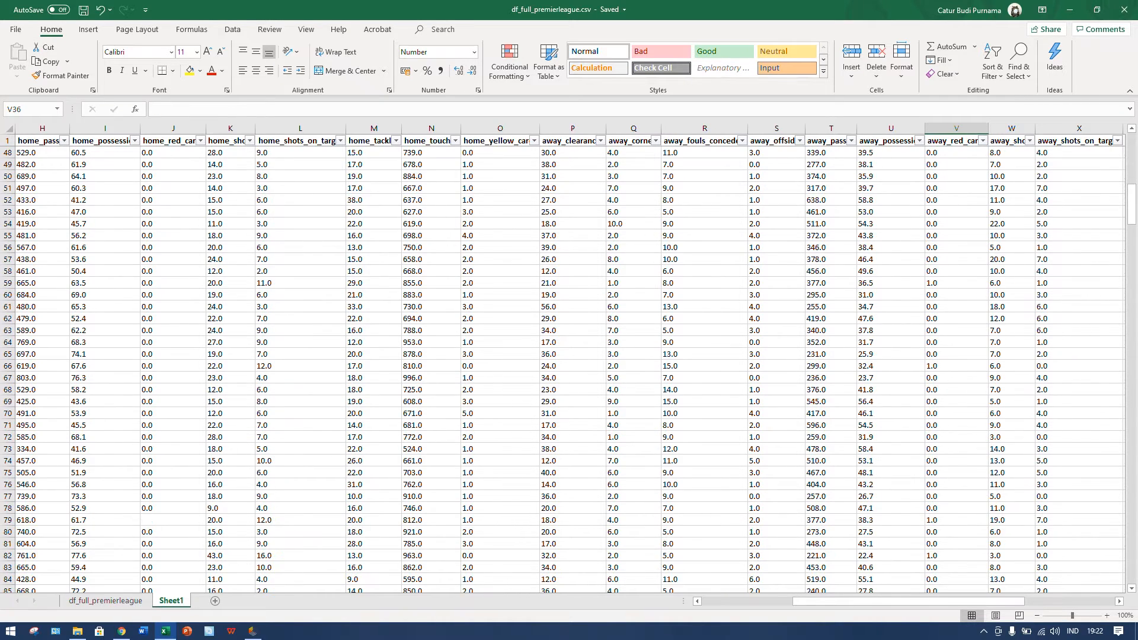
pyautogui.click(950, 389)
pyautogui.click(956, 200)
pyautogui.click(957, 402)
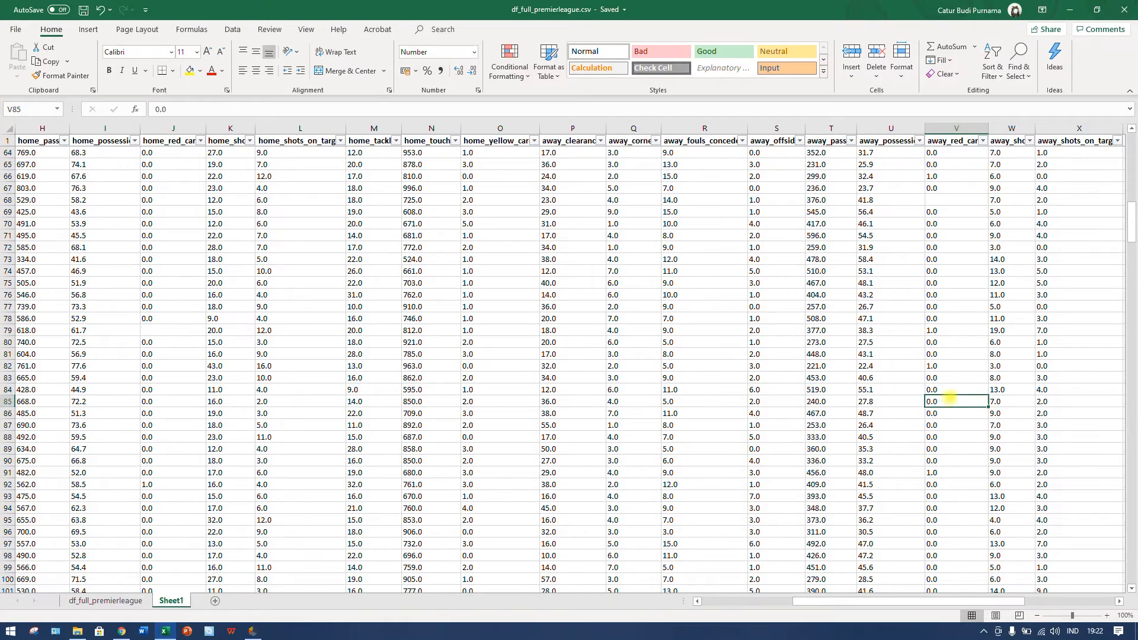
pyautogui.press('Delete')
# Step: Empty the away_red_cards values in cells V103 and V180
pyautogui.scroll(-6, 964, 415)
pyautogui.click(961, 401)
pyautogui.scroll(-20, 966, 427)
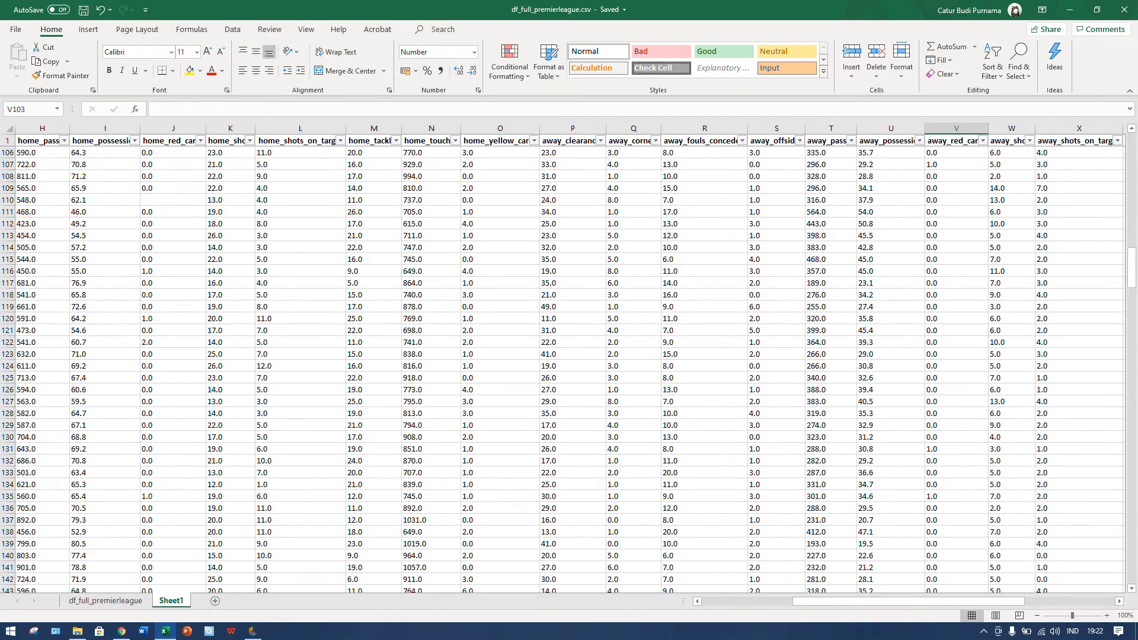
pyautogui.click(964, 461)
pyautogui.click(886, 342)
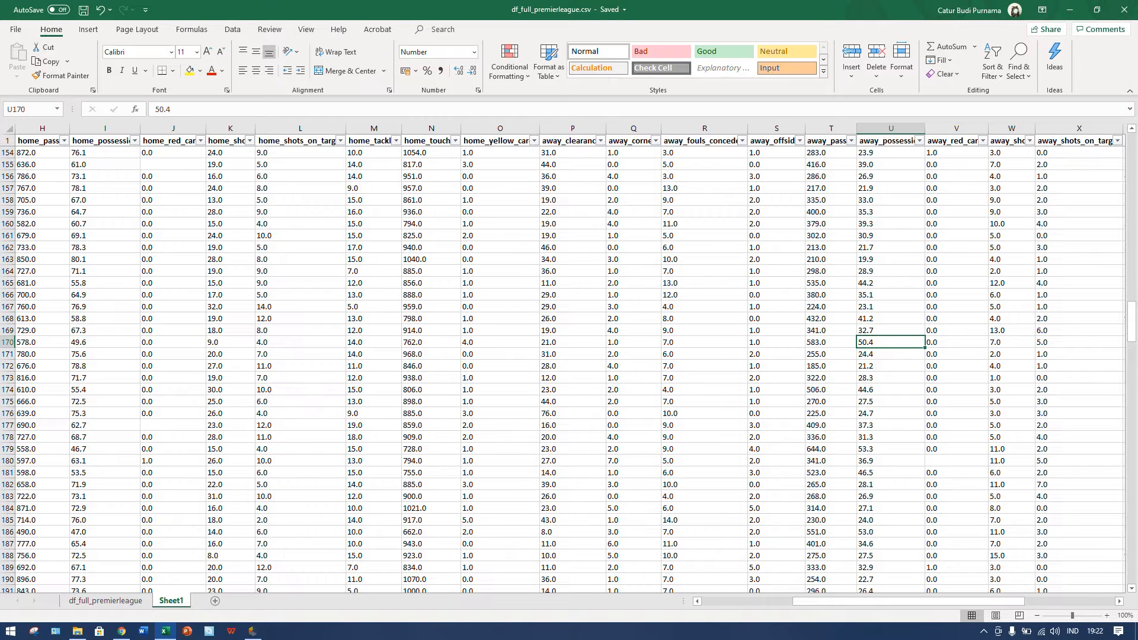
# Step: Create a new blank workbook
pyautogui.click(374, 330)
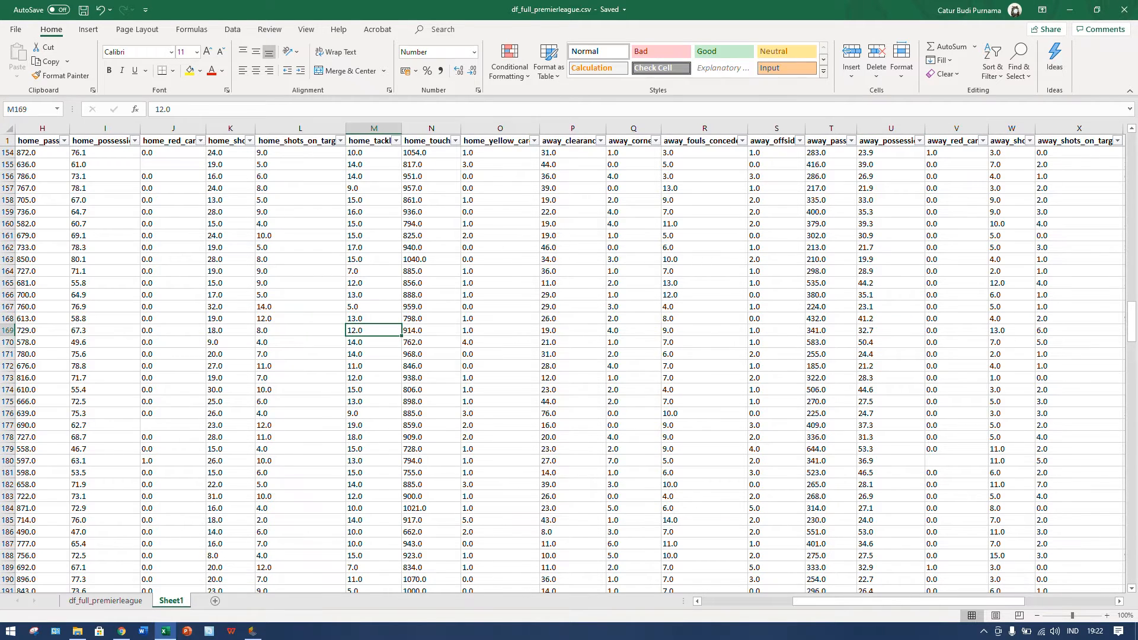
pyautogui.hotkey('alt', 'Tab')
pyautogui.hotkey('alt', 'Tab')
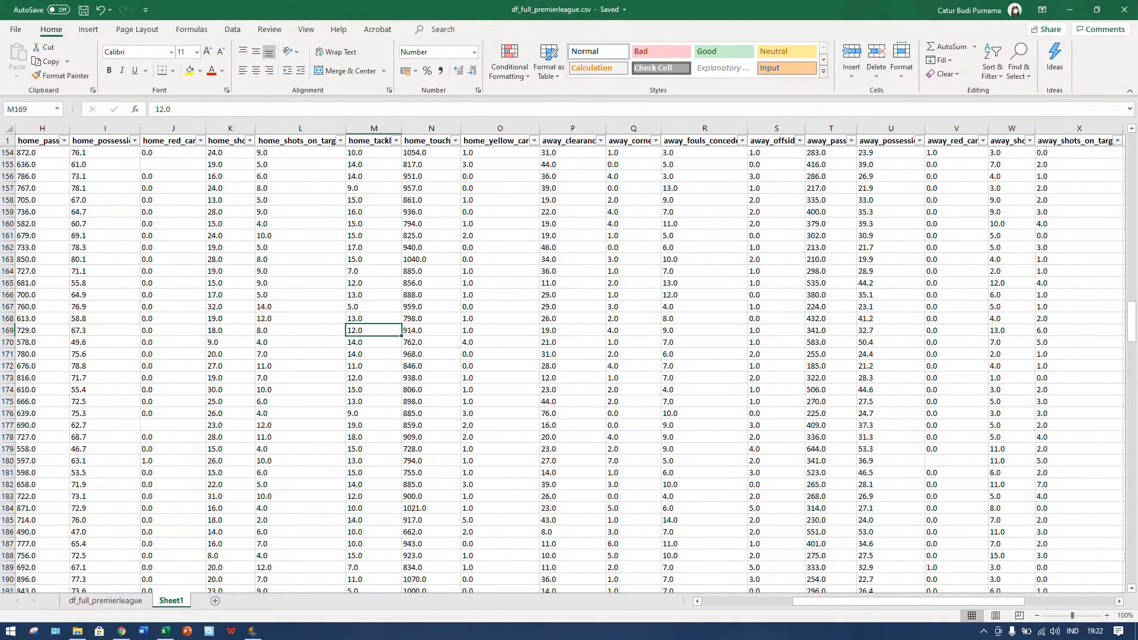
pyautogui.click(15, 29)
pyautogui.click(52, 84)
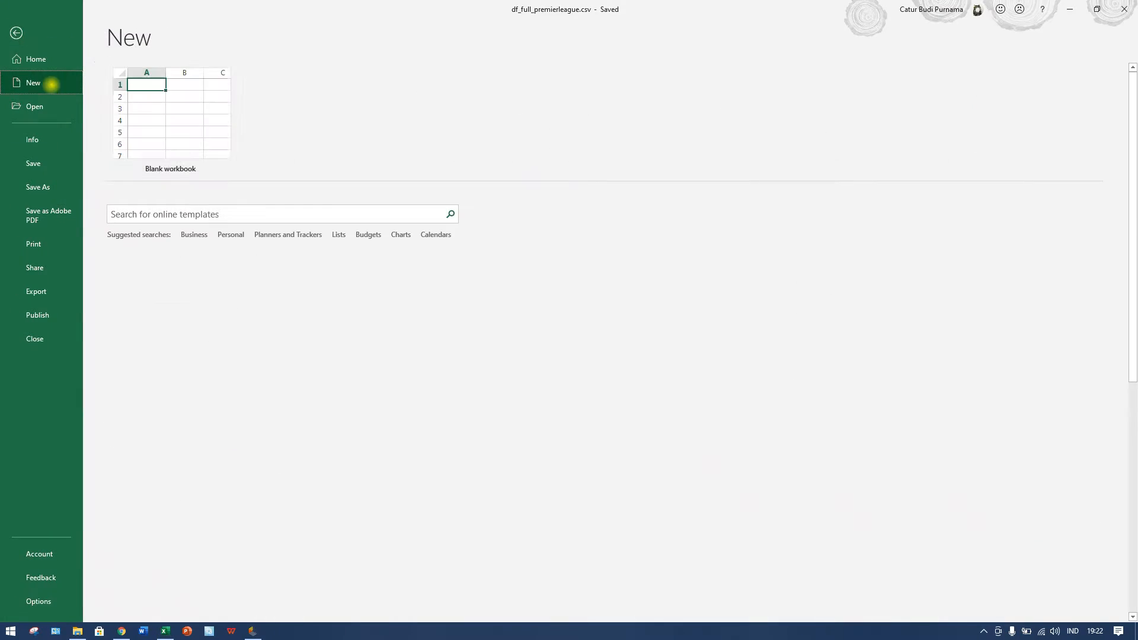
pyautogui.click(158, 112)
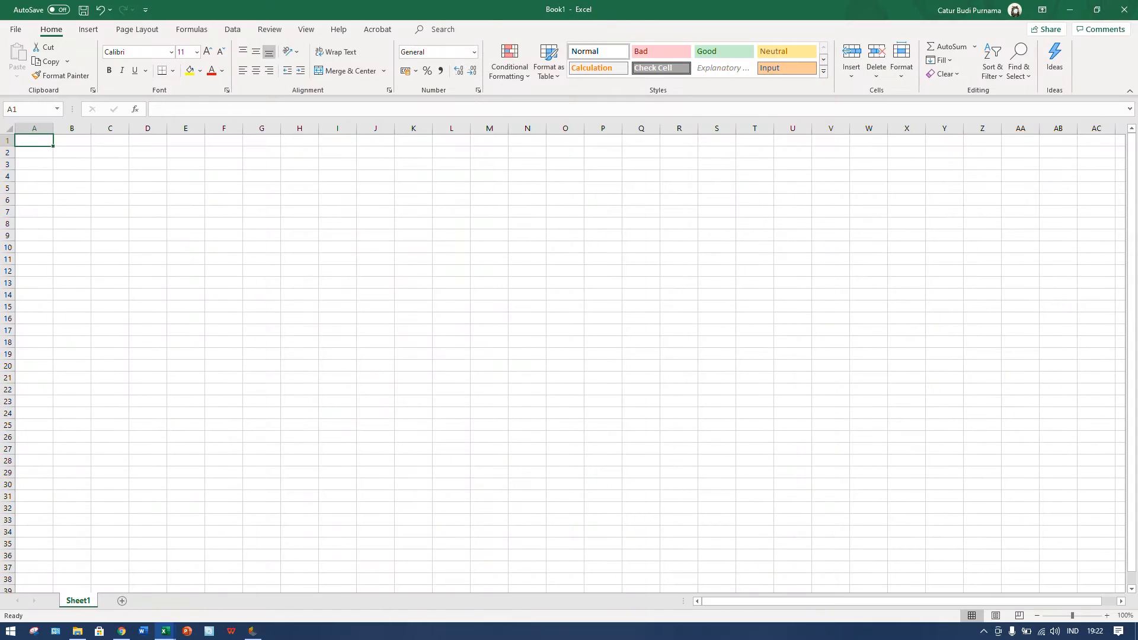
# Step: Copy the entire match table from Sheet1 of df_full_premierleague.csv into the new workbook at cell A1, and start saving it
pyautogui.hotkey('alt', 'Tab')
pyautogui.click(293, 247)
pyautogui.hotkey('ctrl', 'a')
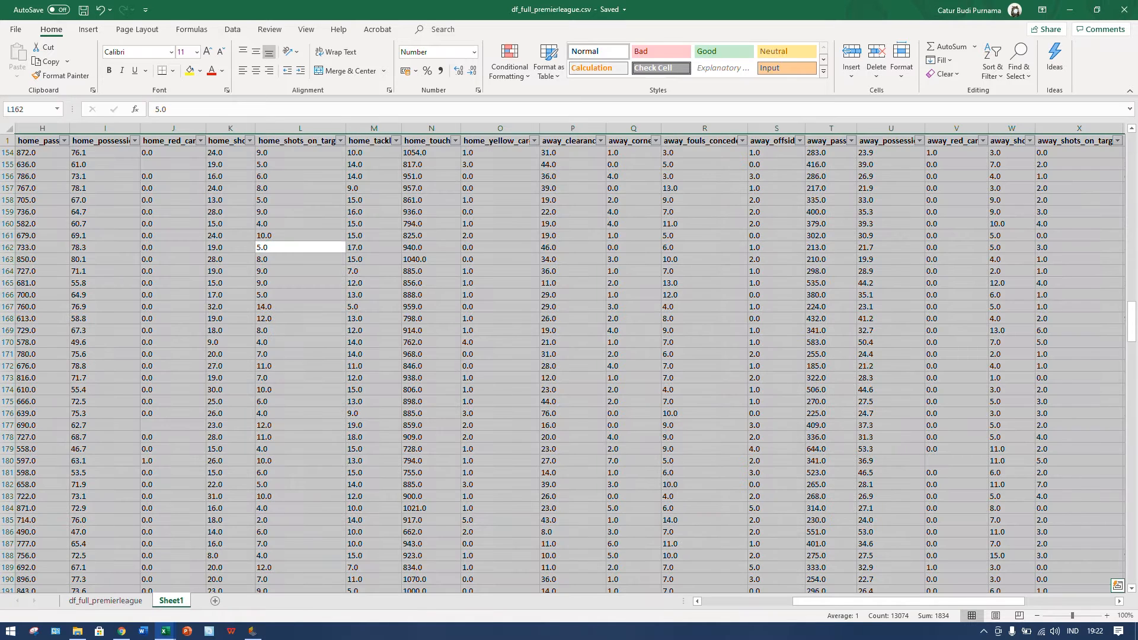
pyautogui.hotkey('ctrl', 'c')
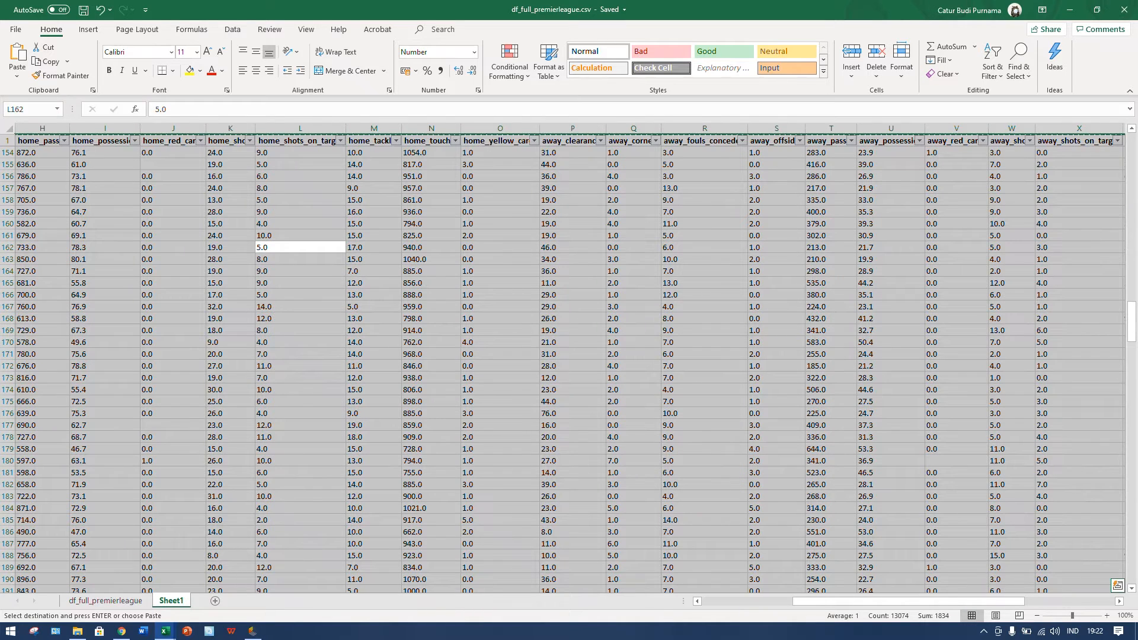
pyautogui.hotkey('alt', 'Tab')
pyautogui.hotkey('ctrl', 'v')
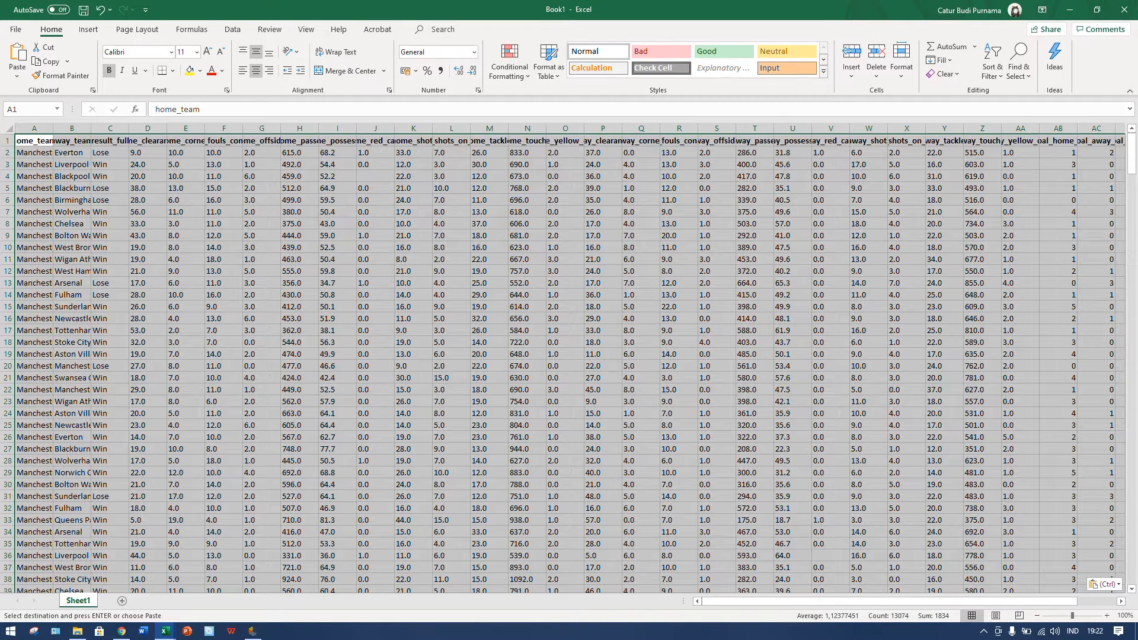
pyautogui.hotkey('ctrl', 's')
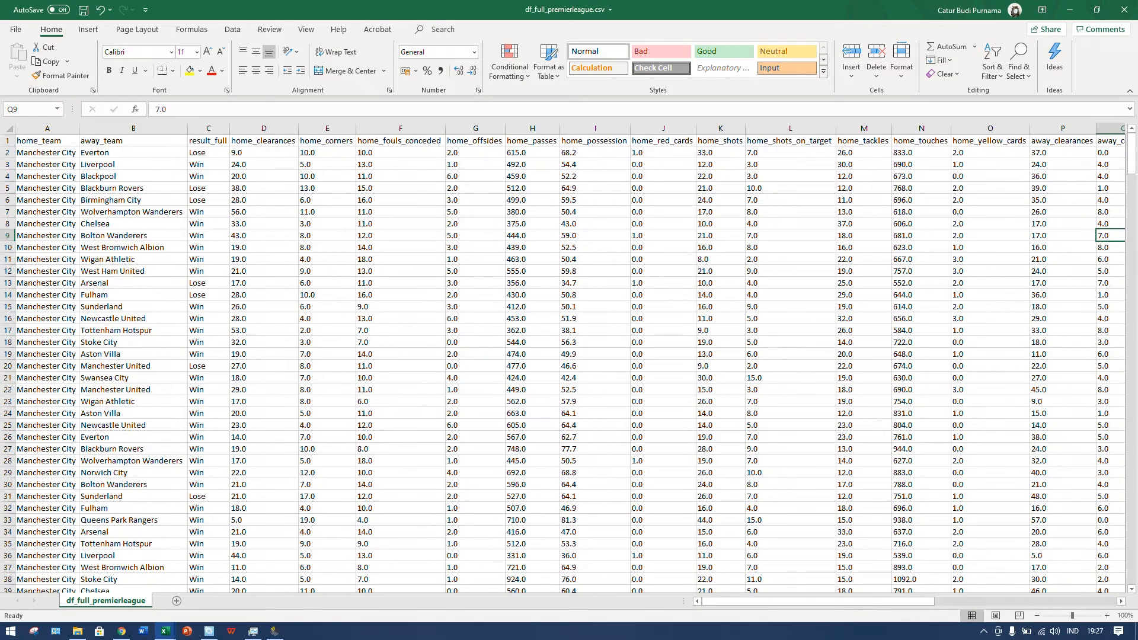
# Step: Examine the columns of df_full_premierleague.csv and compare them with the recovered Book1 workbook
pyautogui.click(595, 271)
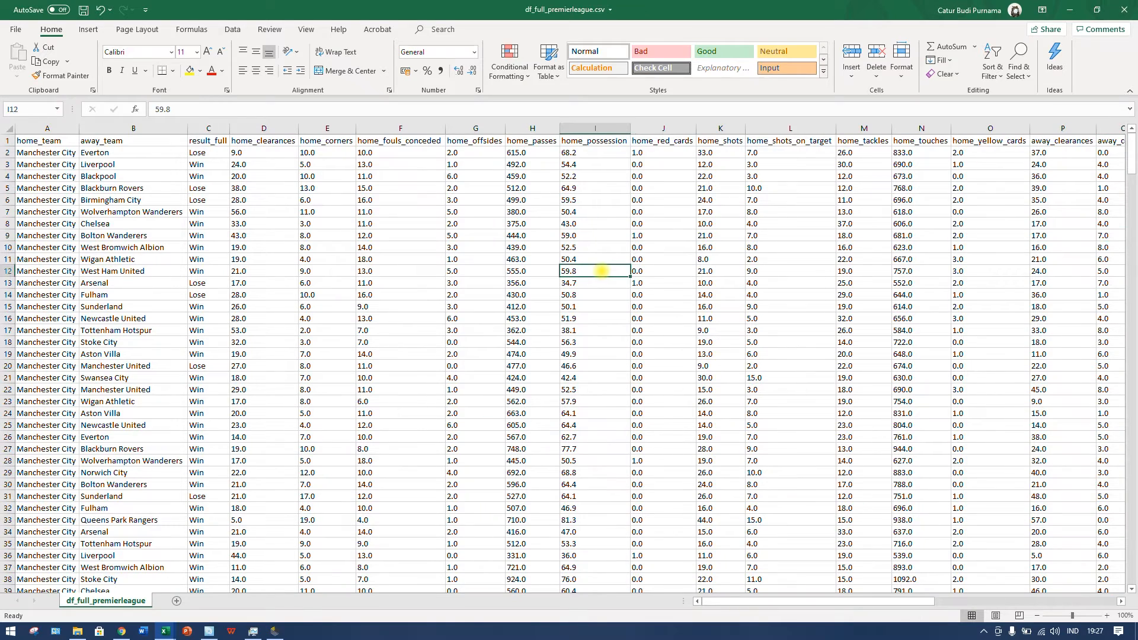
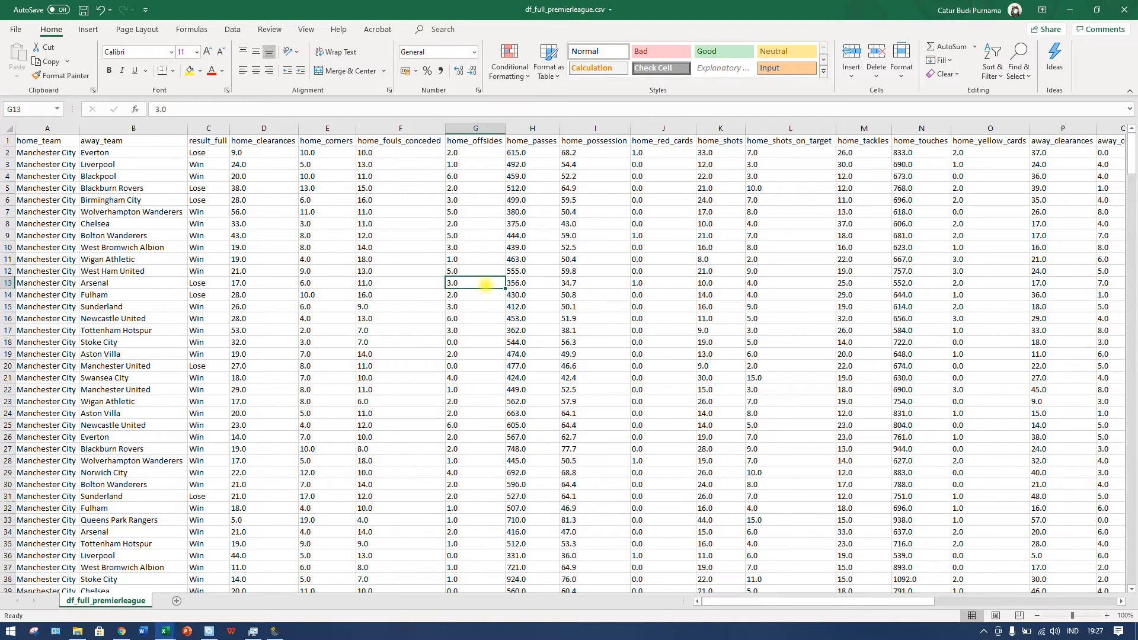
pyautogui.hotkey('ctrl', 'Home')
pyautogui.hotkey('ctrl', 'space')
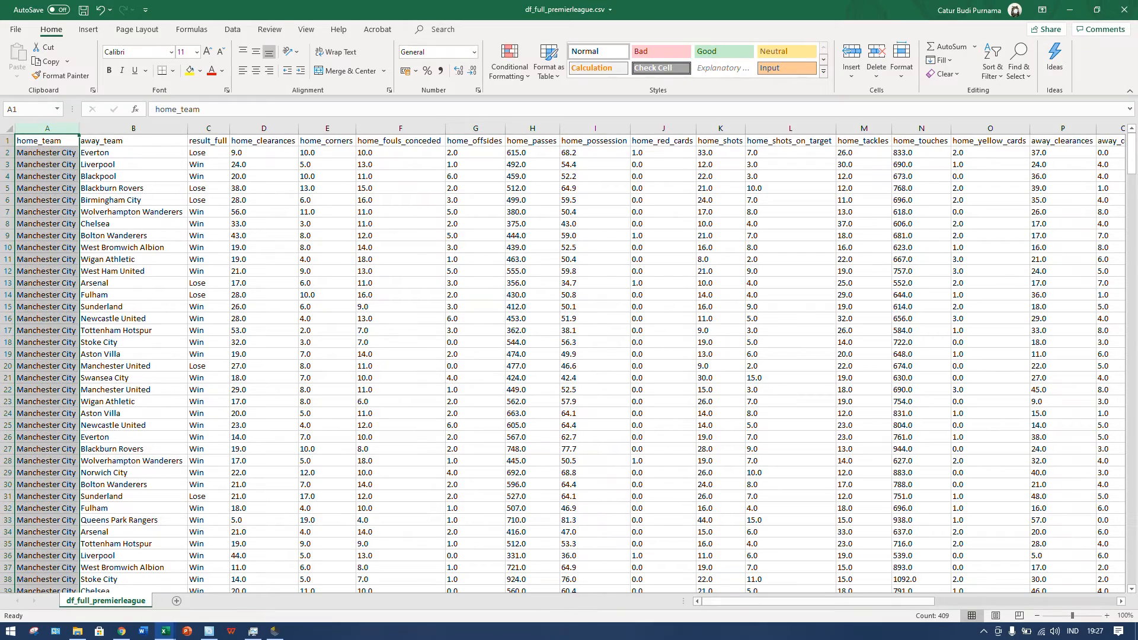
pyautogui.moveTo(800, 601); pyautogui.dragTo(827, 601)
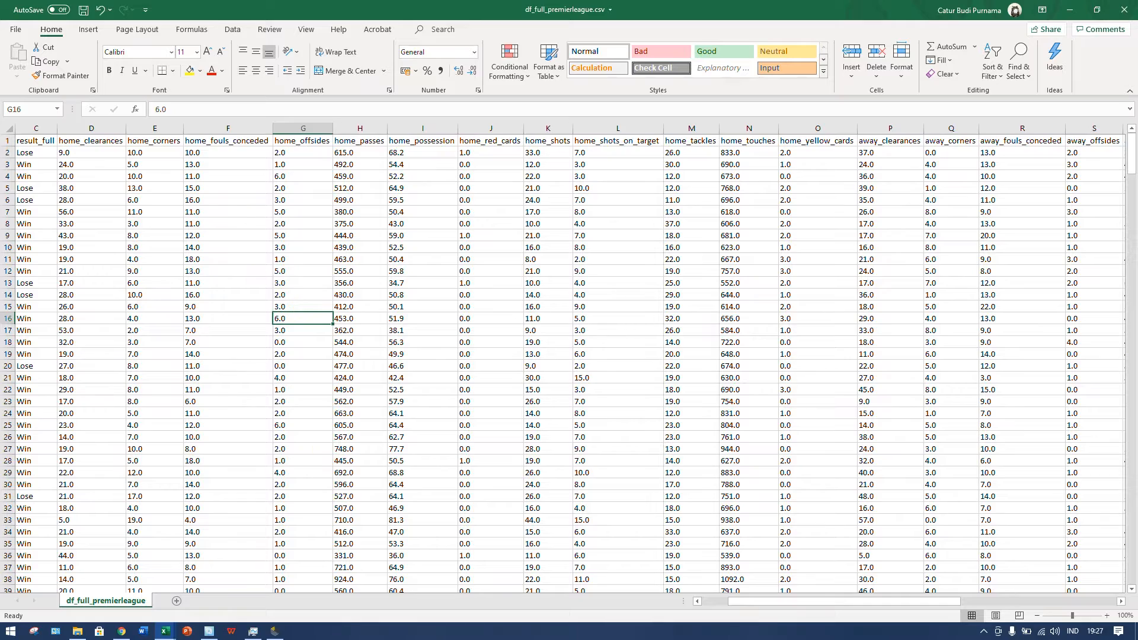
pyautogui.hotkey('alt', 'Tab')
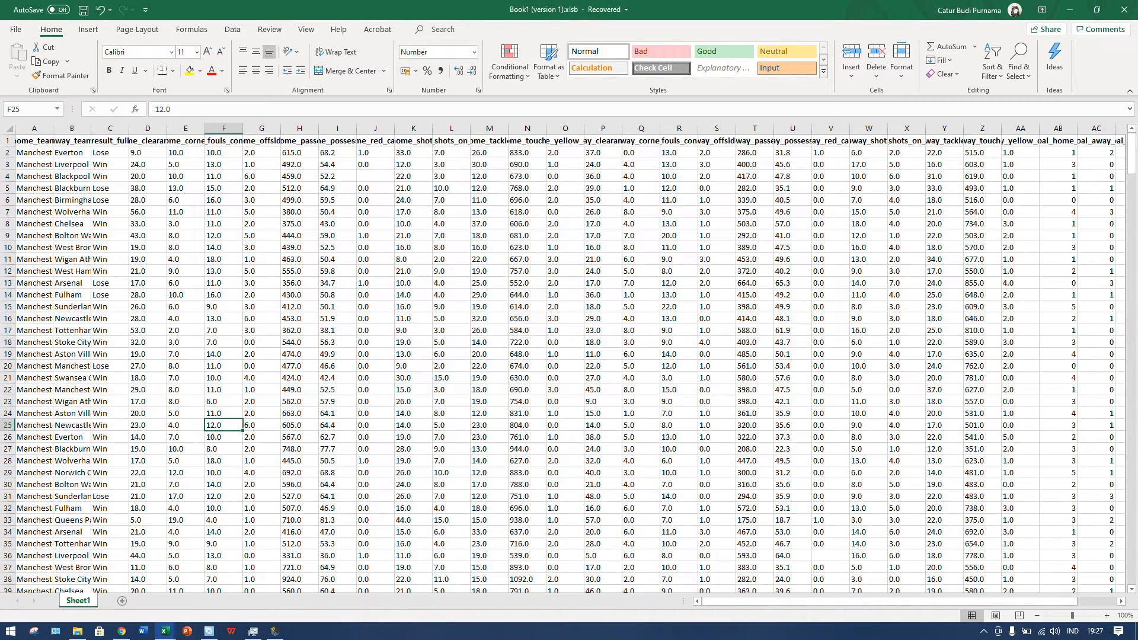
pyautogui.hotkey('alt', 'Tab')
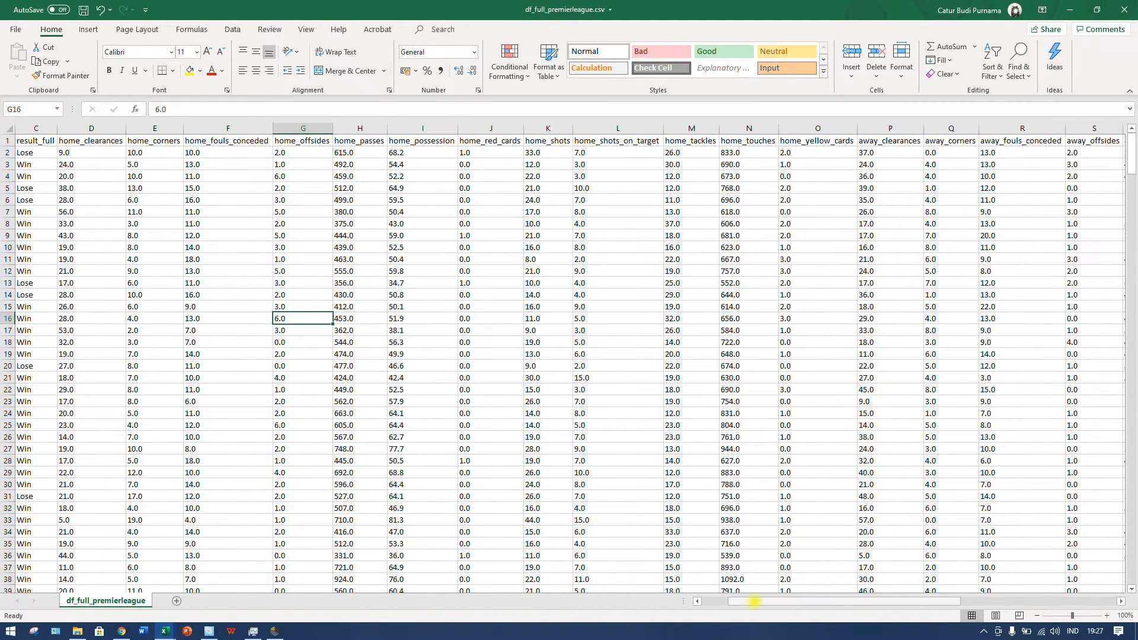
pyautogui.moveTo(754, 602); pyautogui.dragTo(909, 601)
pyautogui.click(1097, 153)
# Step: In the recovered Book1 workbook, autofit the widths of columns A through AF to their contents
pyautogui.hotkey('alt', 'Tab')
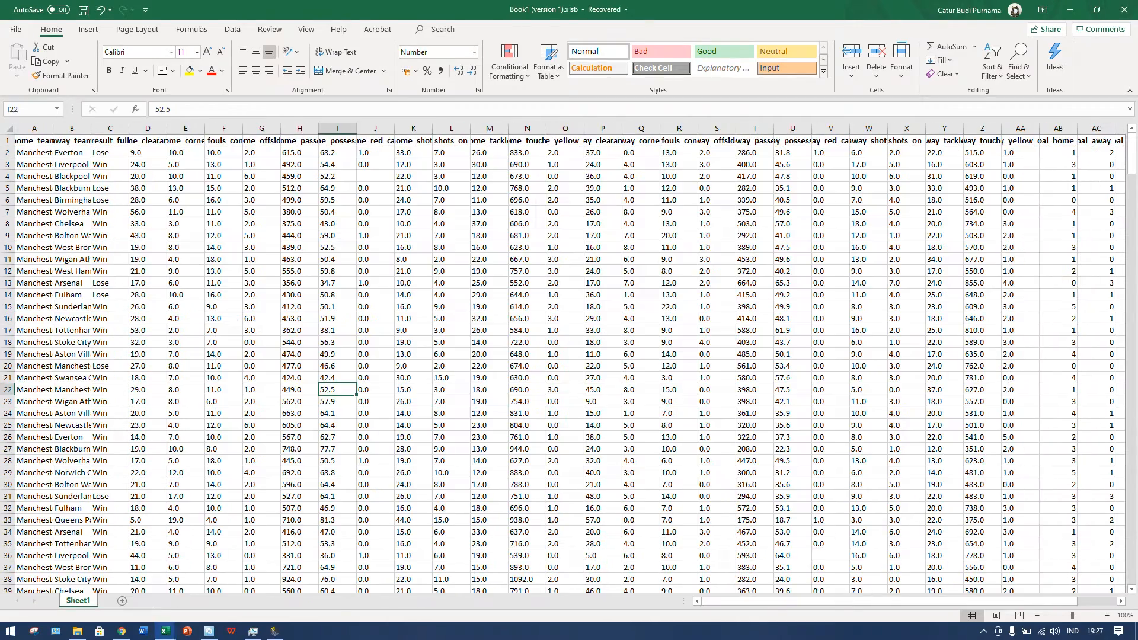
pyautogui.click(455, 260)
pyautogui.moveTo(823, 601); pyautogui.dragTo(1019, 577)
pyautogui.click(35, 128)
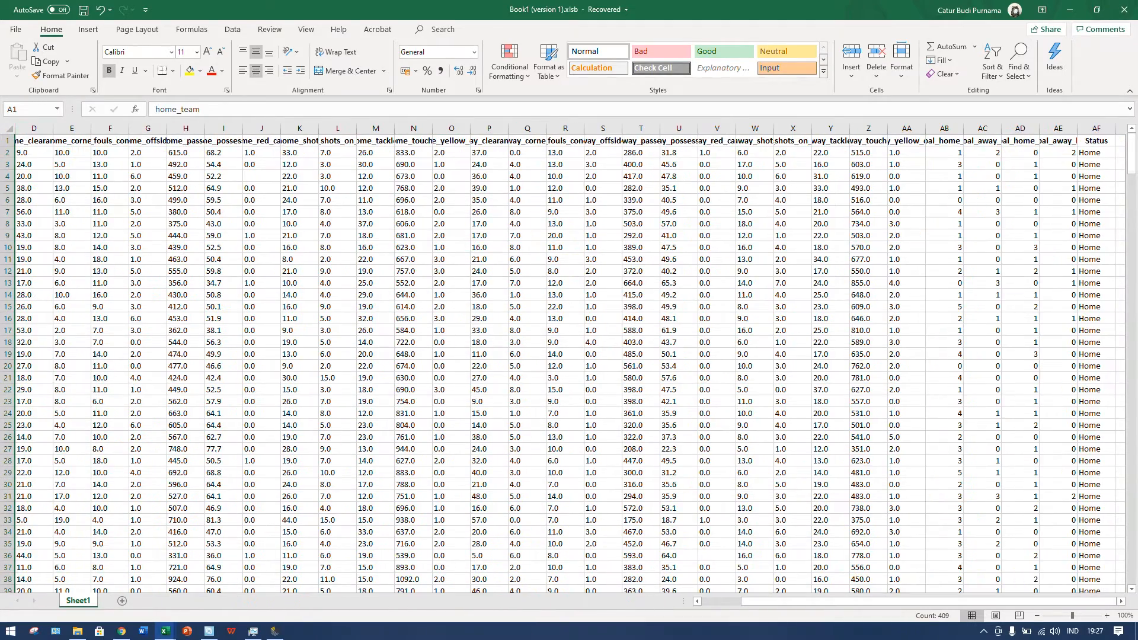
pyautogui.keyDown('shift'); pyautogui.click(1096, 129); pyautogui.keyUp('shift')
pyautogui.doubleClick(1078, 128)
pyautogui.click(848, 283)
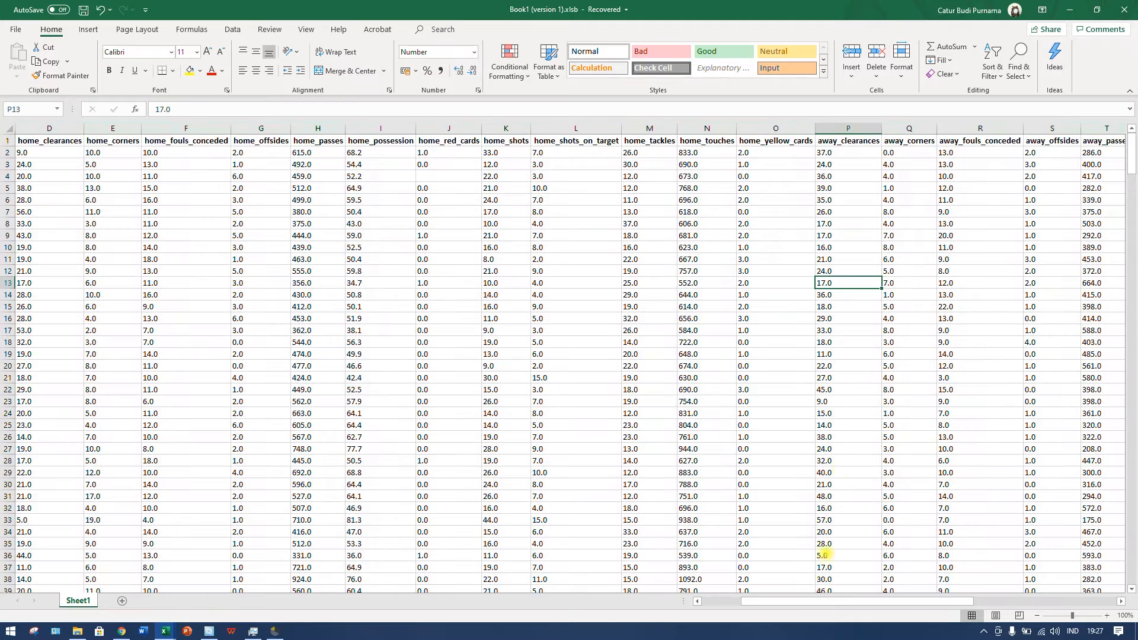
pyautogui.moveTo(781, 602); pyautogui.dragTo(737, 604)
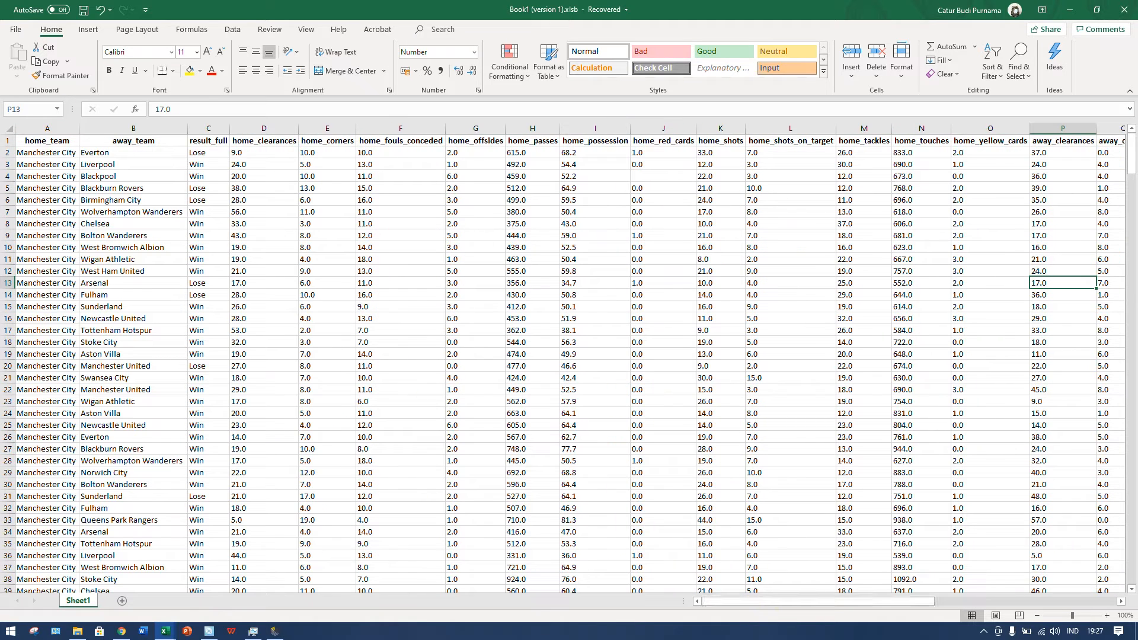
pyautogui.click(332, 212)
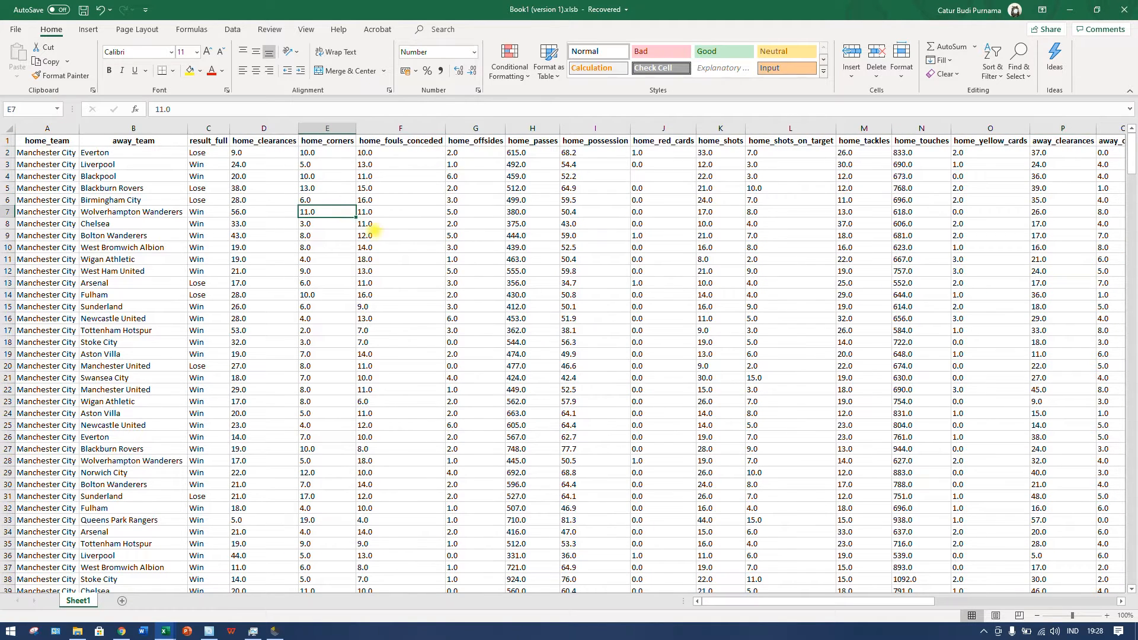
# Step: Save the recovered workbook as an Excel Workbook named PL in the DTS > Final Project folder on drive D
pyautogui.hotkey('ctrl', 's')
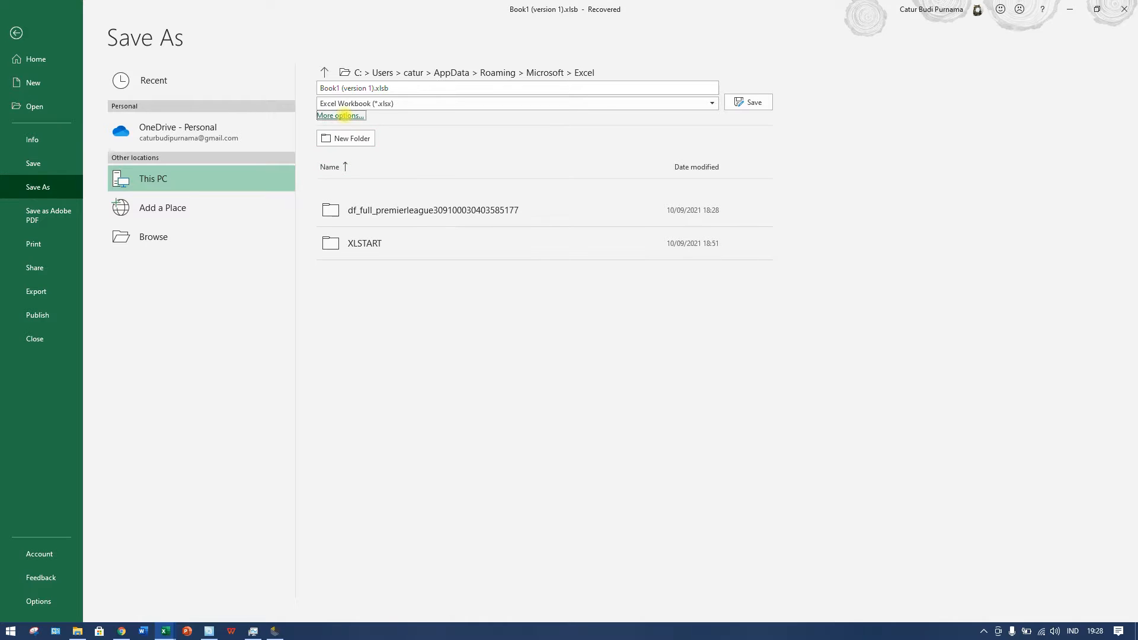
pyautogui.click(340, 115)
pyautogui.scroll(-3, 95, 178)
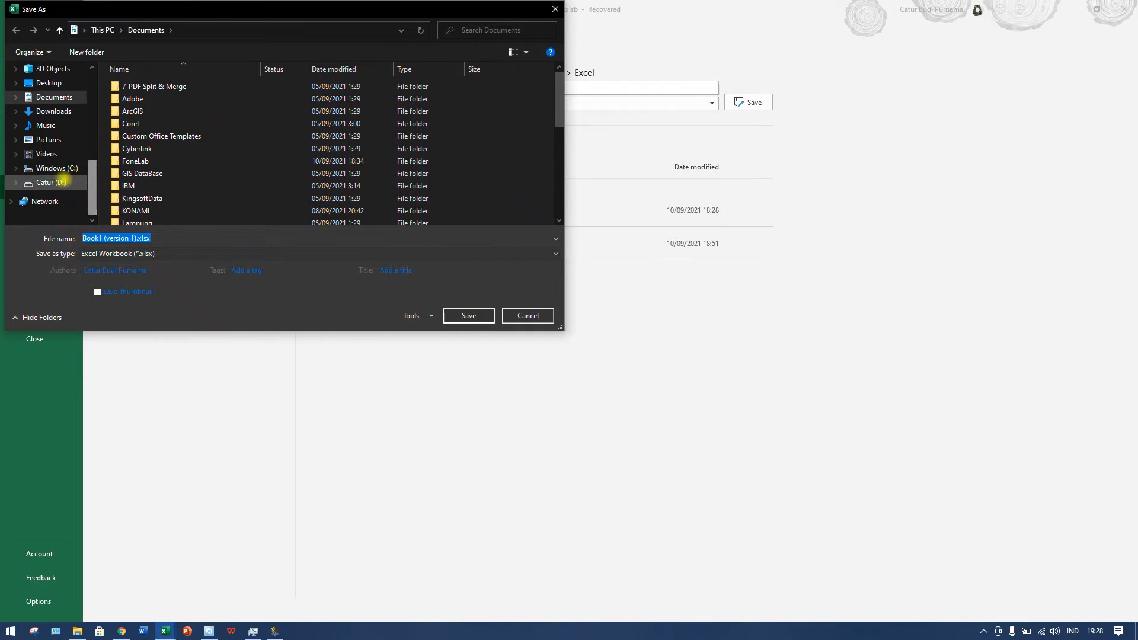
pyautogui.click(59, 182)
pyautogui.doubleClick(142, 86)
pyautogui.doubleClick(155, 98)
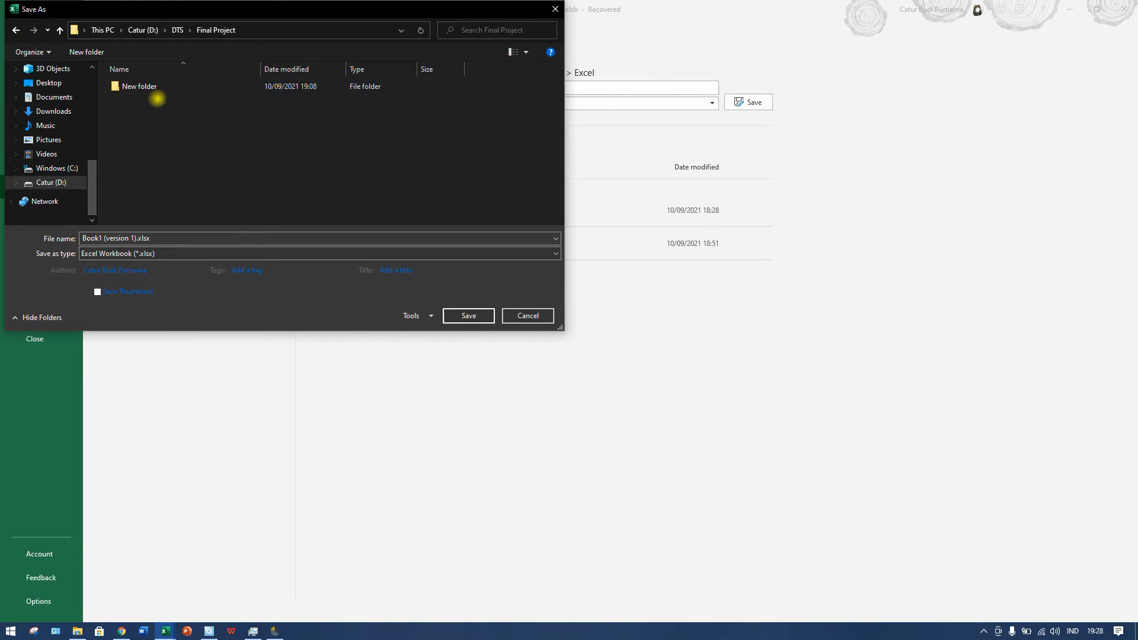
pyautogui.doubleClick(146, 86)
pyautogui.click(17, 30)
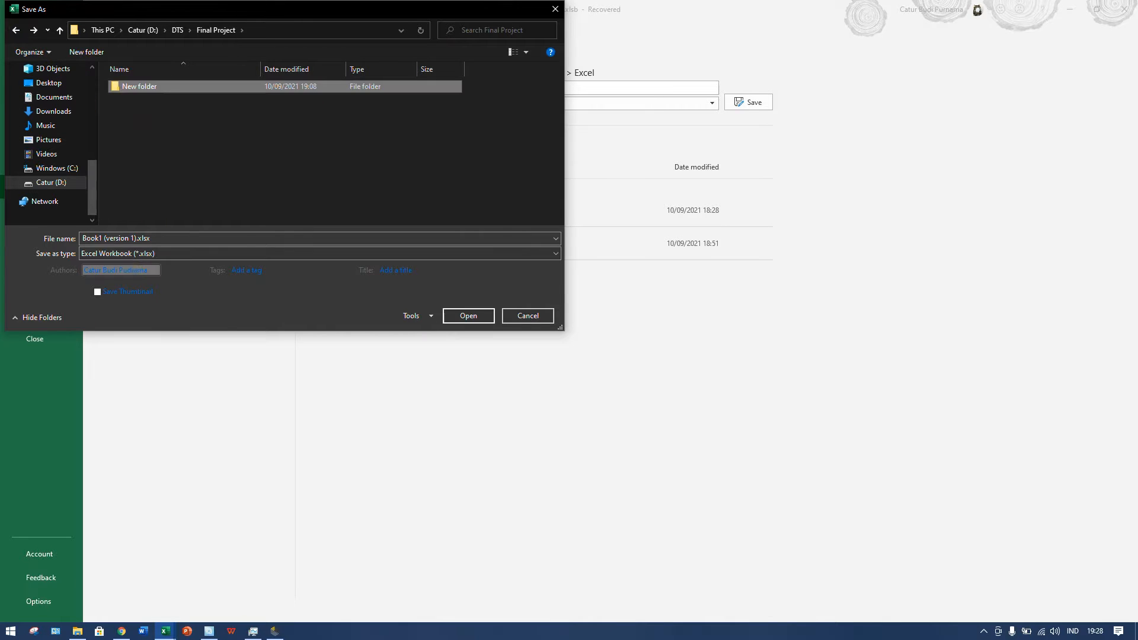
pyautogui.click(146, 238)
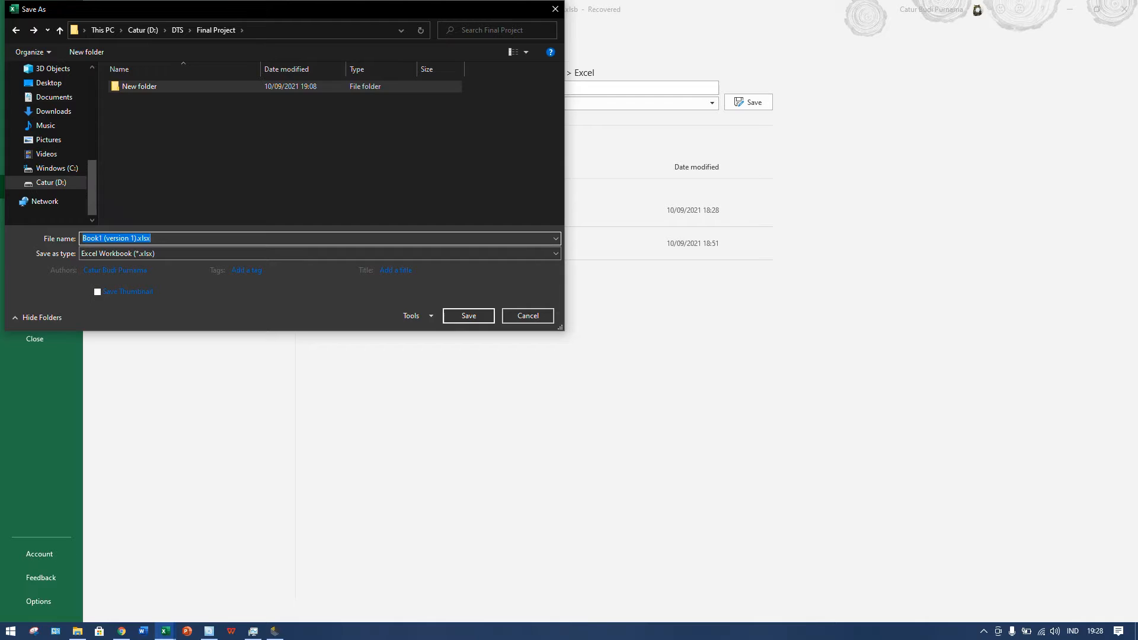
pyautogui.write('PR')
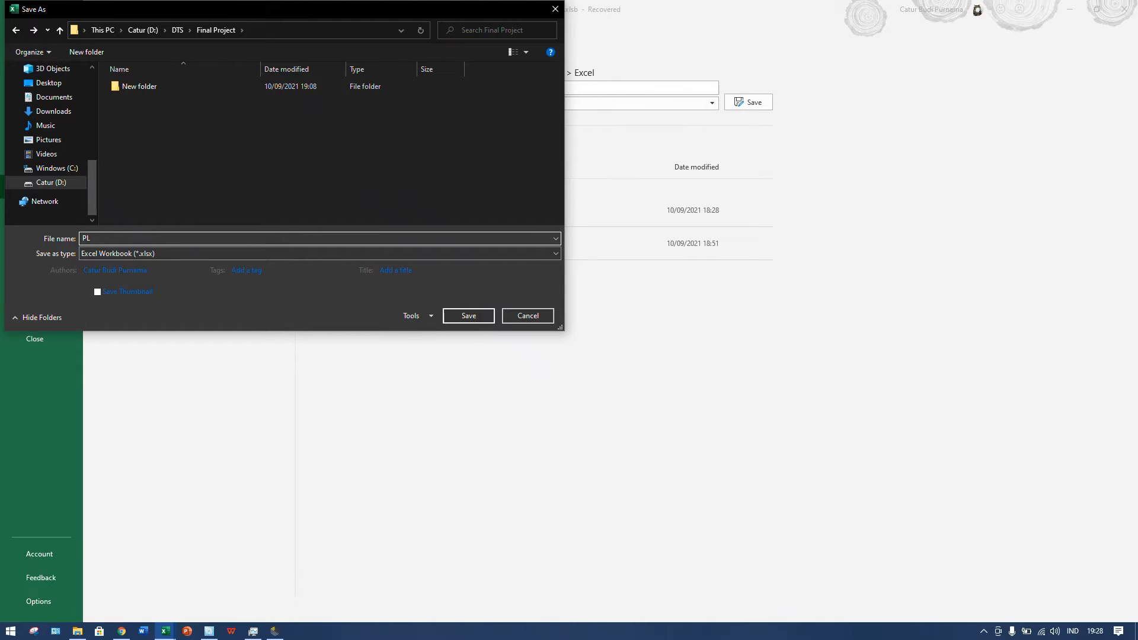
pyautogui.press('Return')
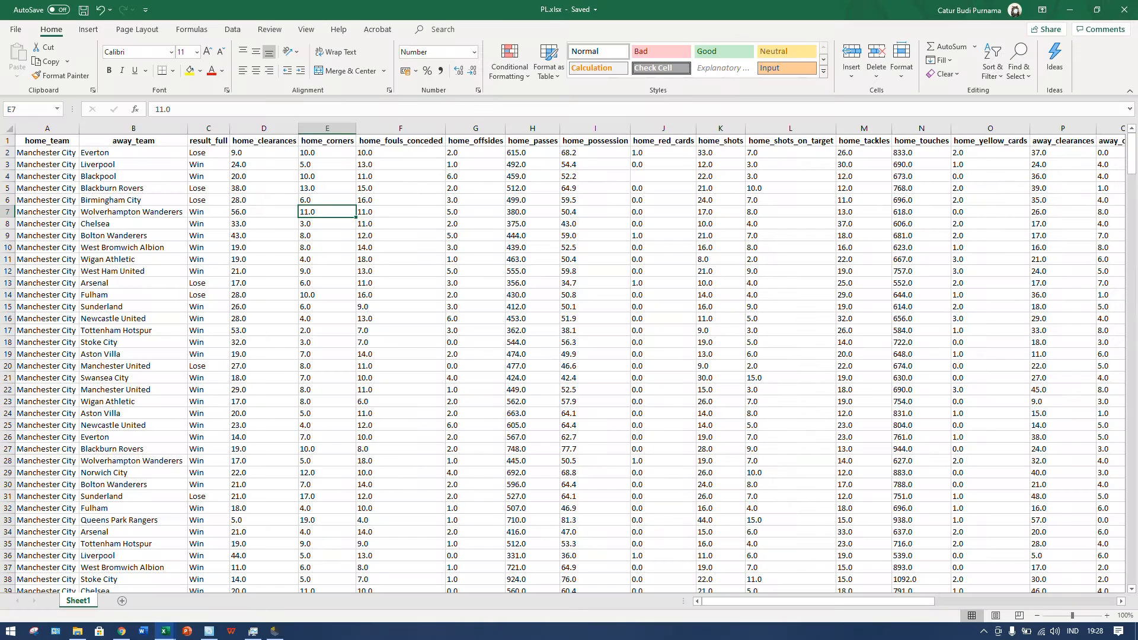
# Step: Switch from the Excel workbook to RapidMiner Studio and start importing data from the local computer
pyautogui.click(531, 271)
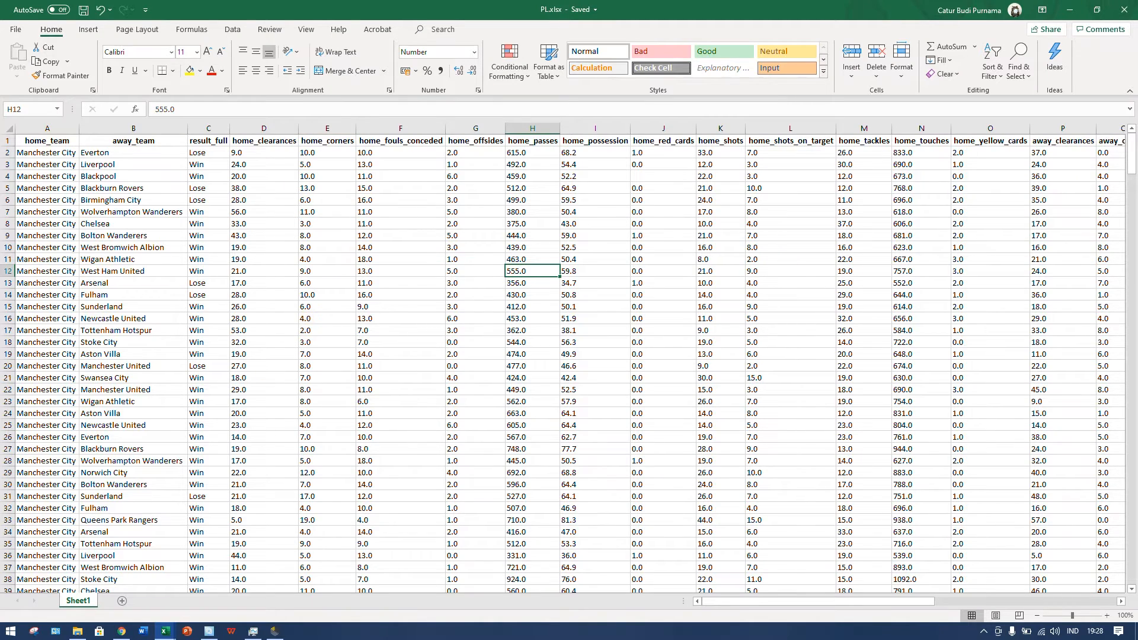
pyautogui.click(275, 631)
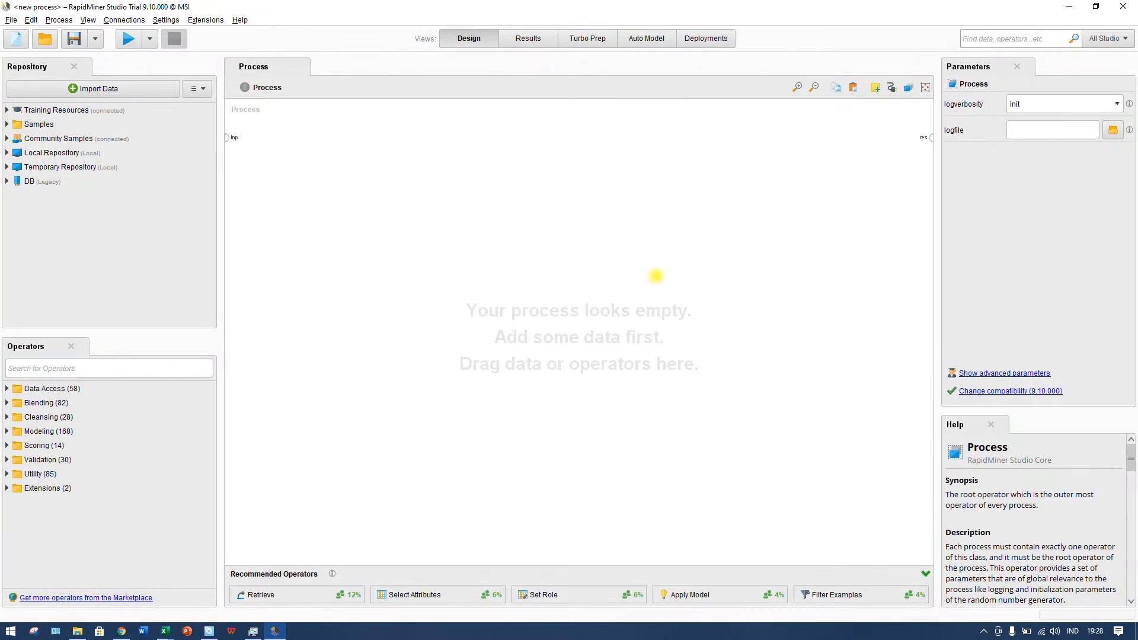
pyautogui.click(93, 88)
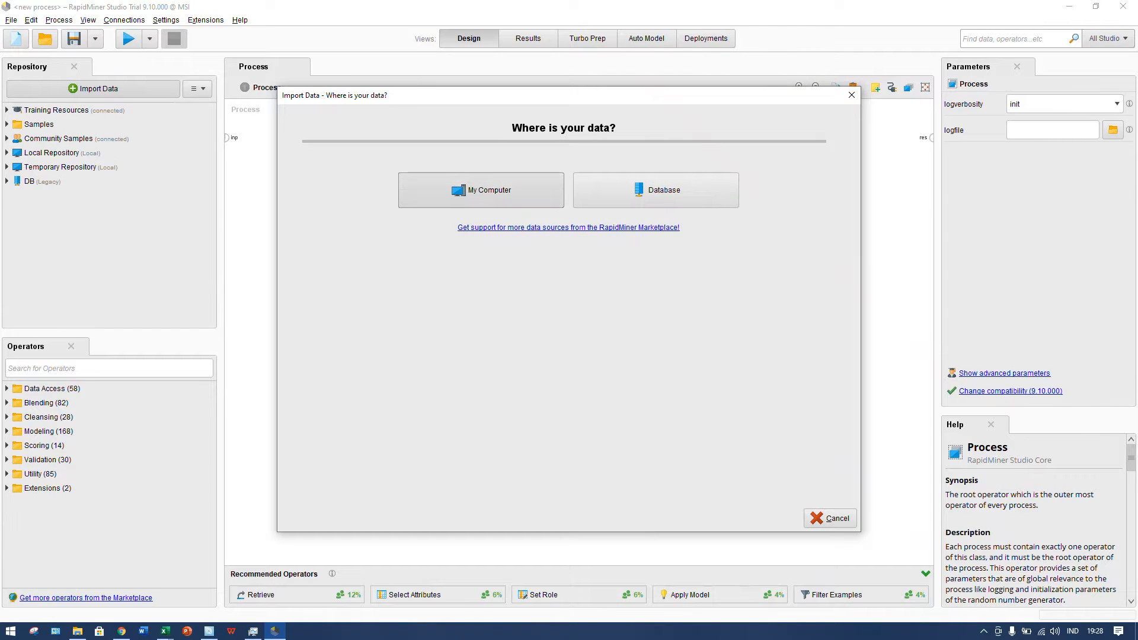
pyautogui.click(501, 191)
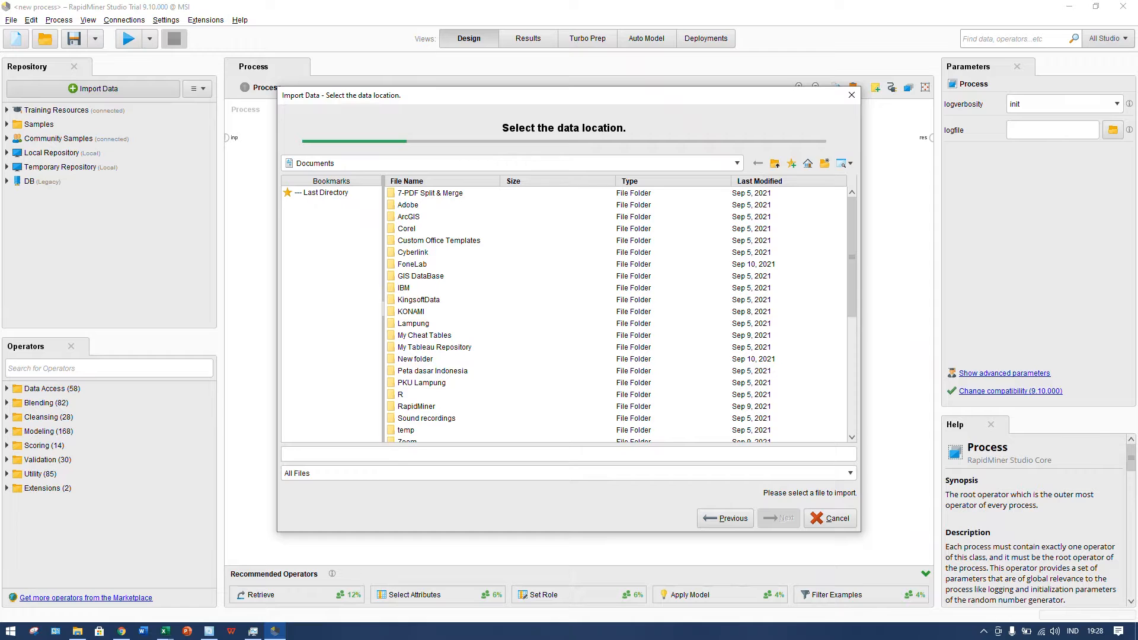
# Step: Choose PL.xlsx in the Final Project folder as the file to import and continue to the cell selection
pyautogui.click(737, 163)
pyautogui.click(307, 184)
pyautogui.click(422, 204)
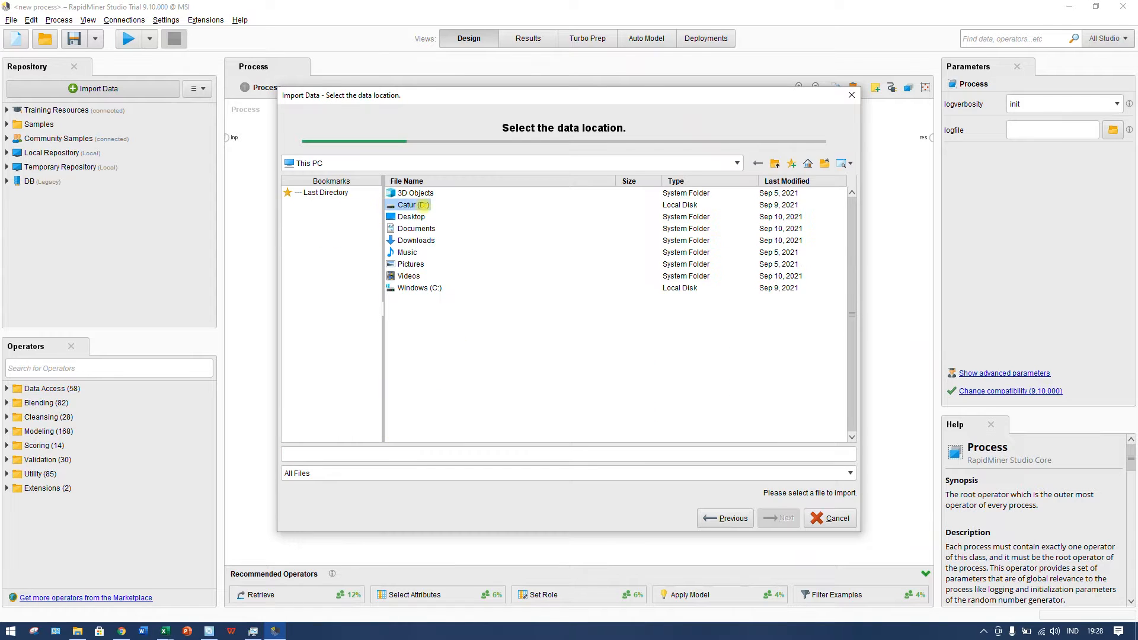
pyautogui.doubleClick(422, 205)
pyautogui.doubleClick(416, 194)
pyautogui.doubleClick(426, 205)
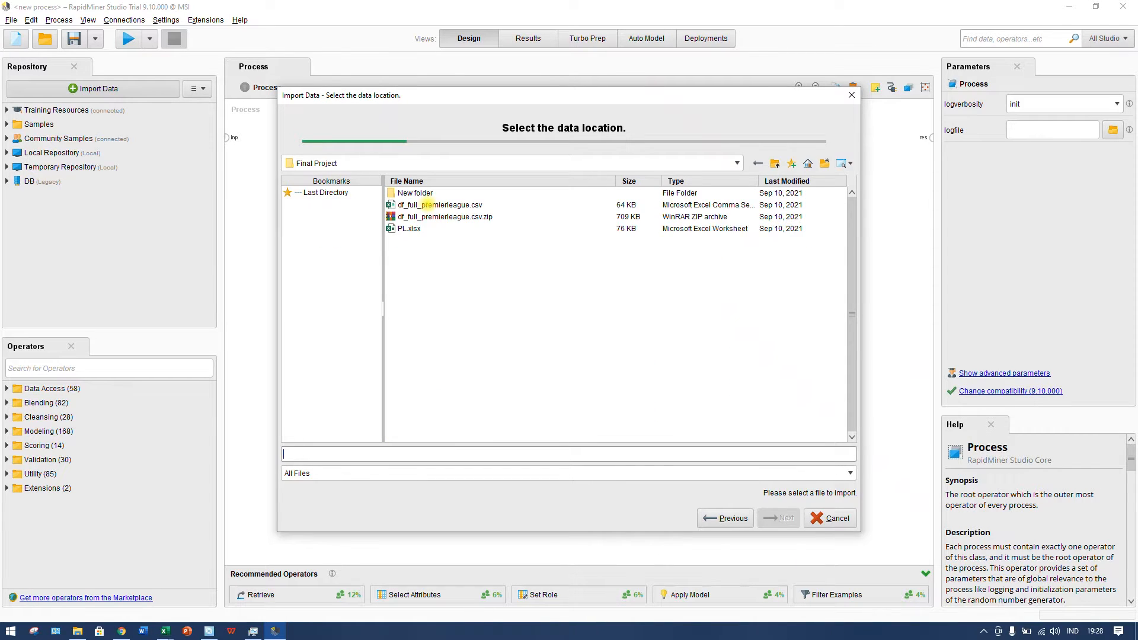
pyautogui.click(409, 228)
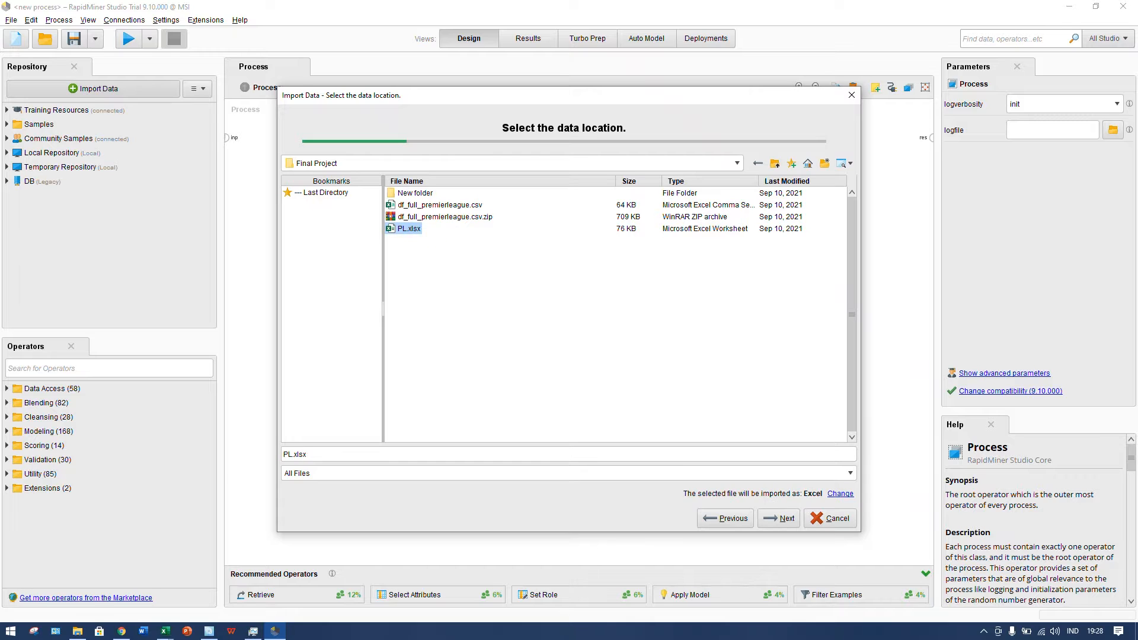
pyautogui.click(779, 518)
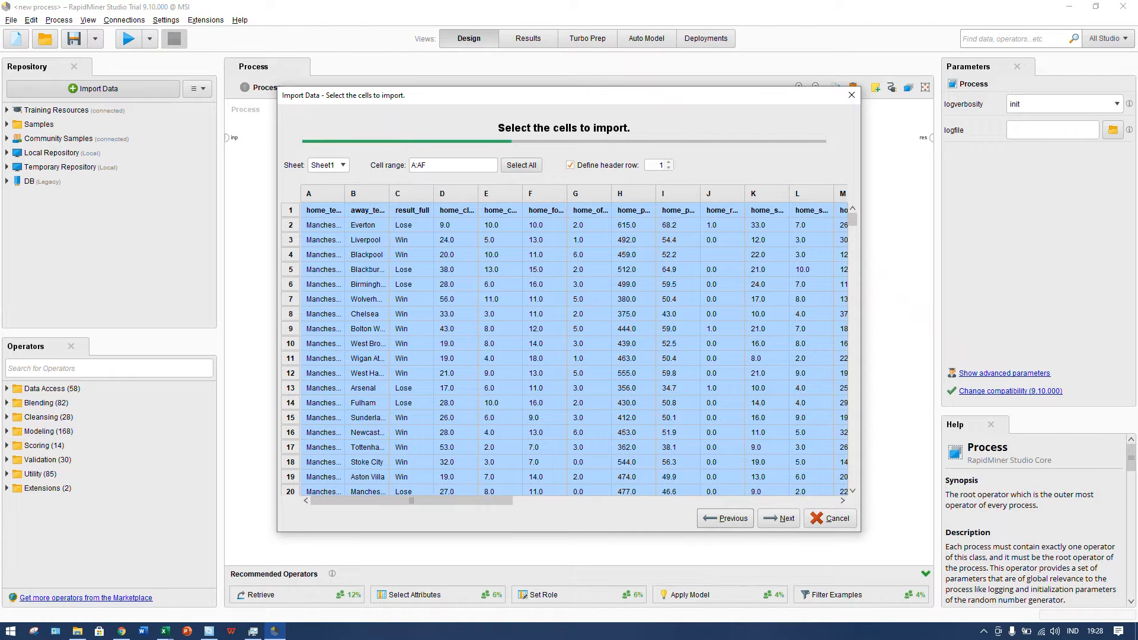
# Step: Select all cells of Sheet1 (A:AF) for import, with row 1 as header, and continue to column formatting
pyautogui.click(455, 299)
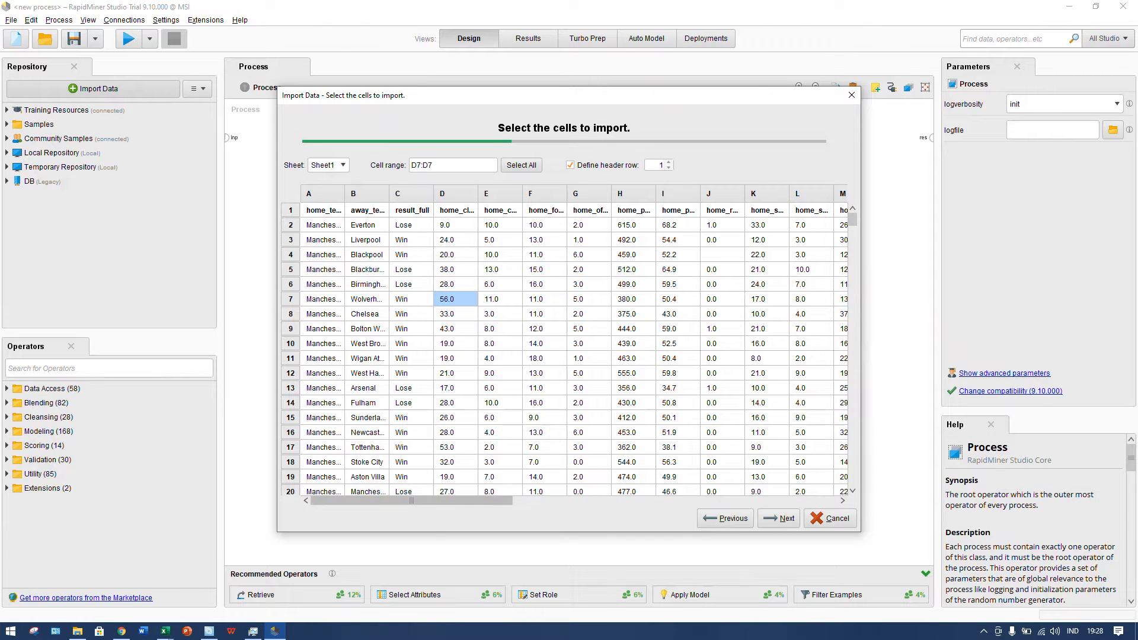
pyautogui.click(521, 165)
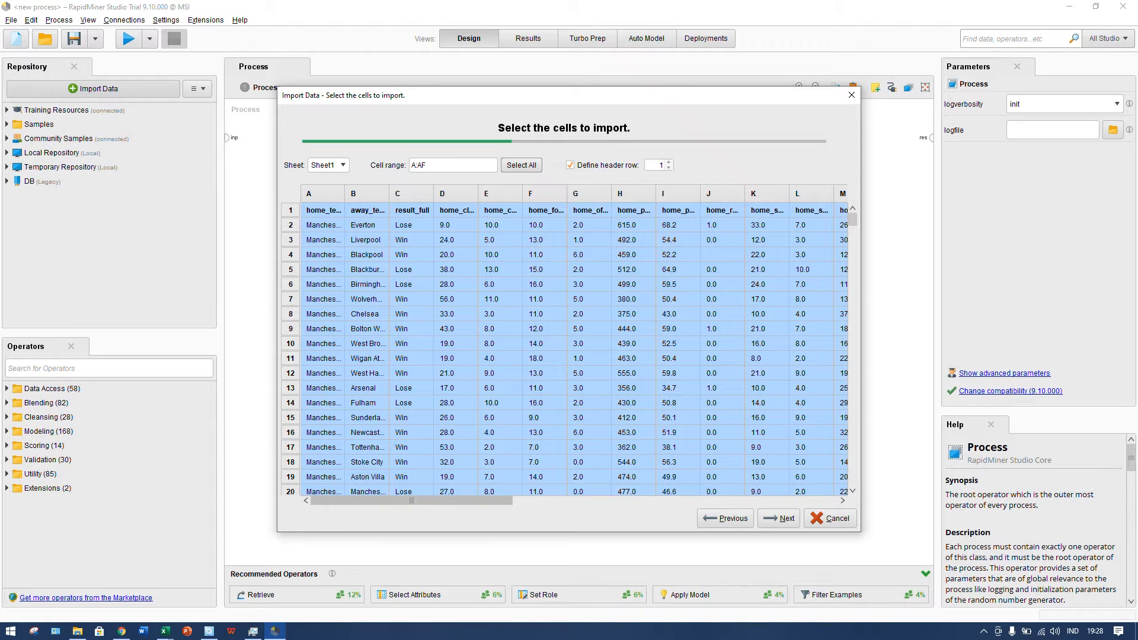
pyautogui.moveTo(410, 501); pyautogui.dragTo(736, 500)
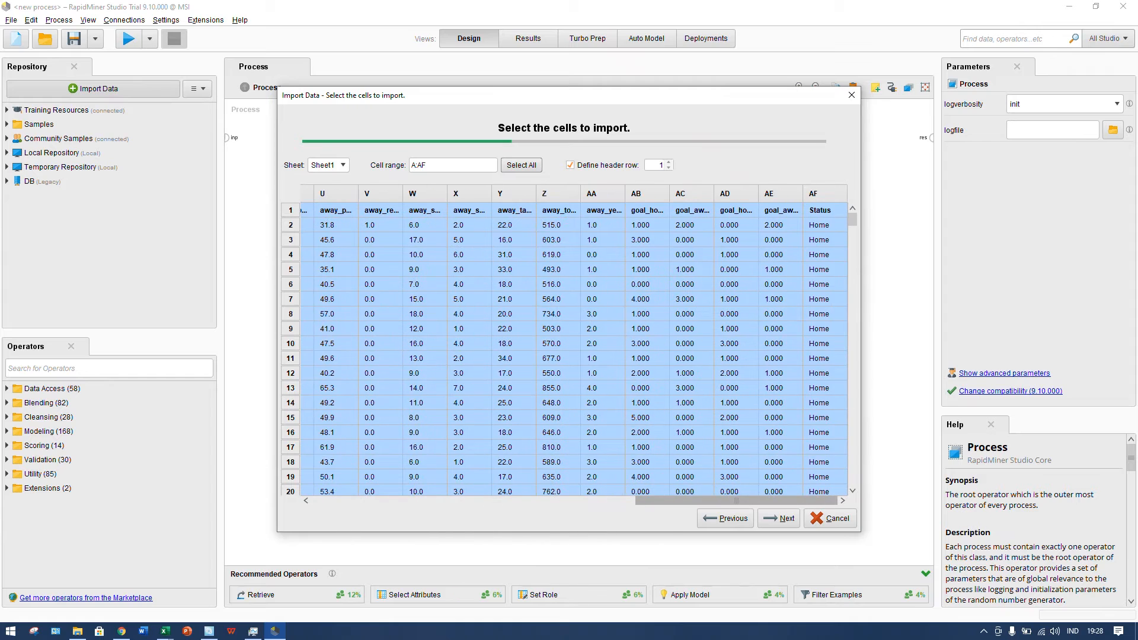
pyautogui.click(778, 518)
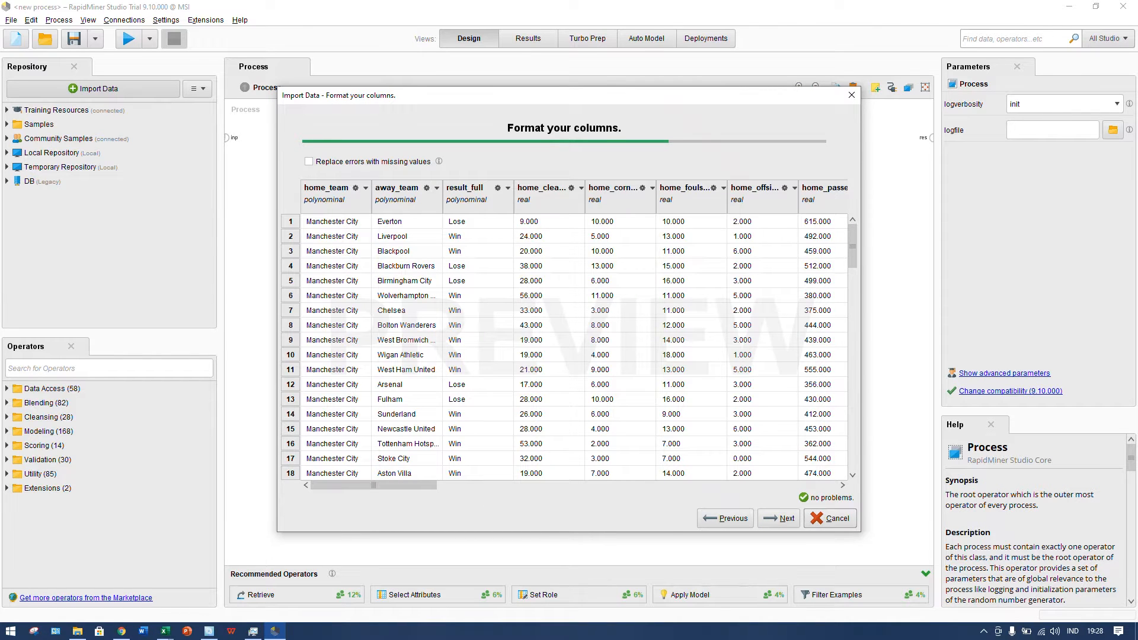
# Step: Exclude the home_team column from the import
pyautogui.click(359, 188)
pyautogui.click(335, 200)
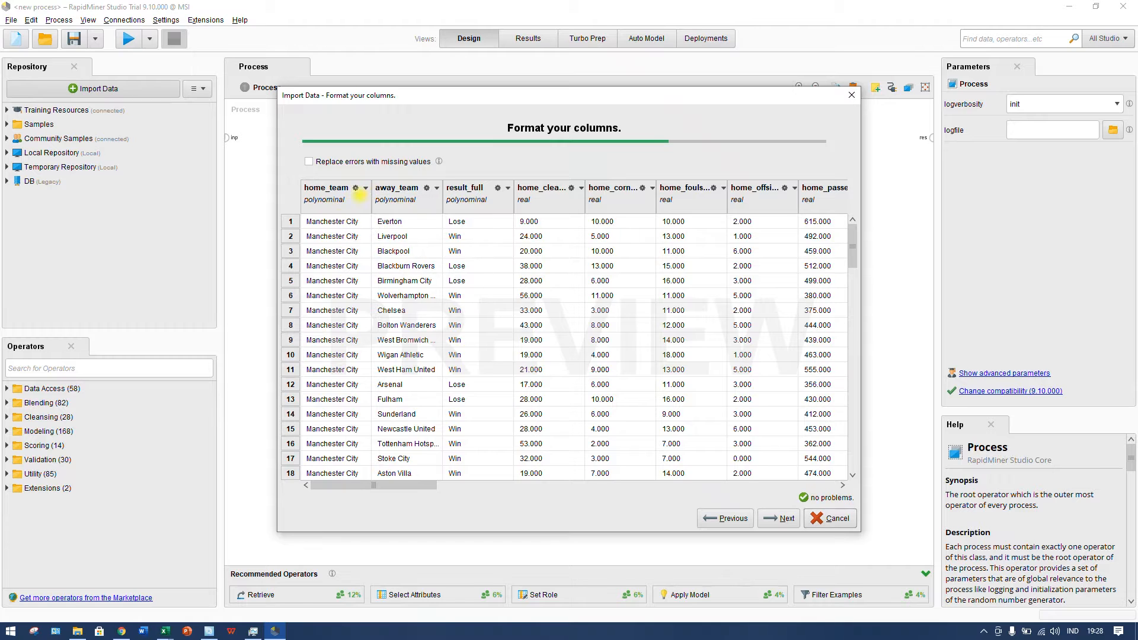
pyautogui.click(363, 188)
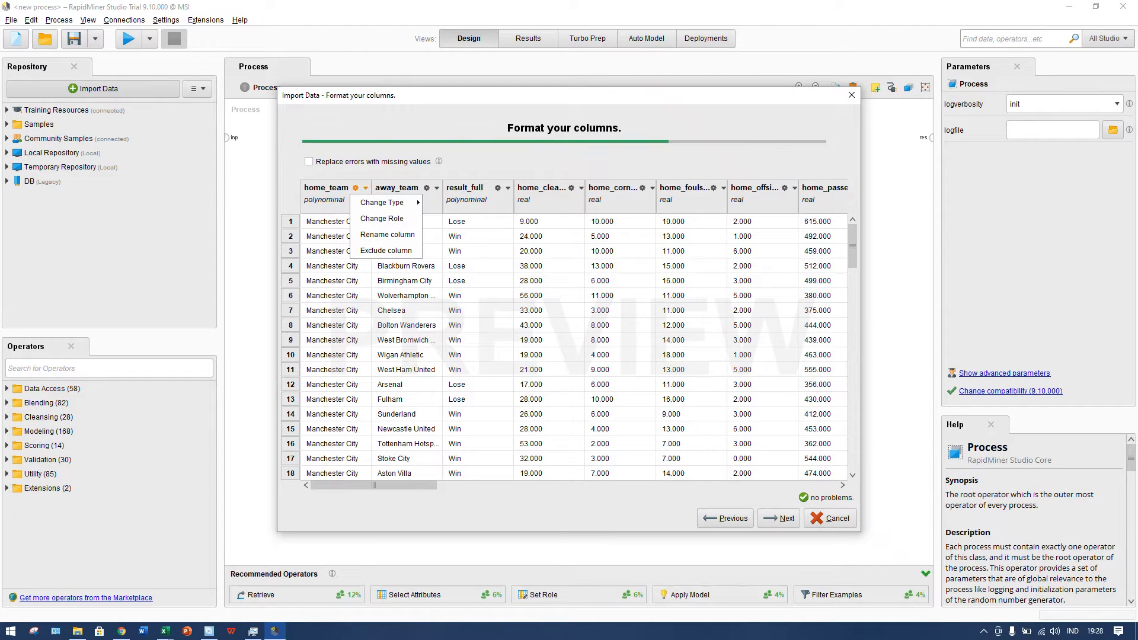
pyautogui.click(386, 250)
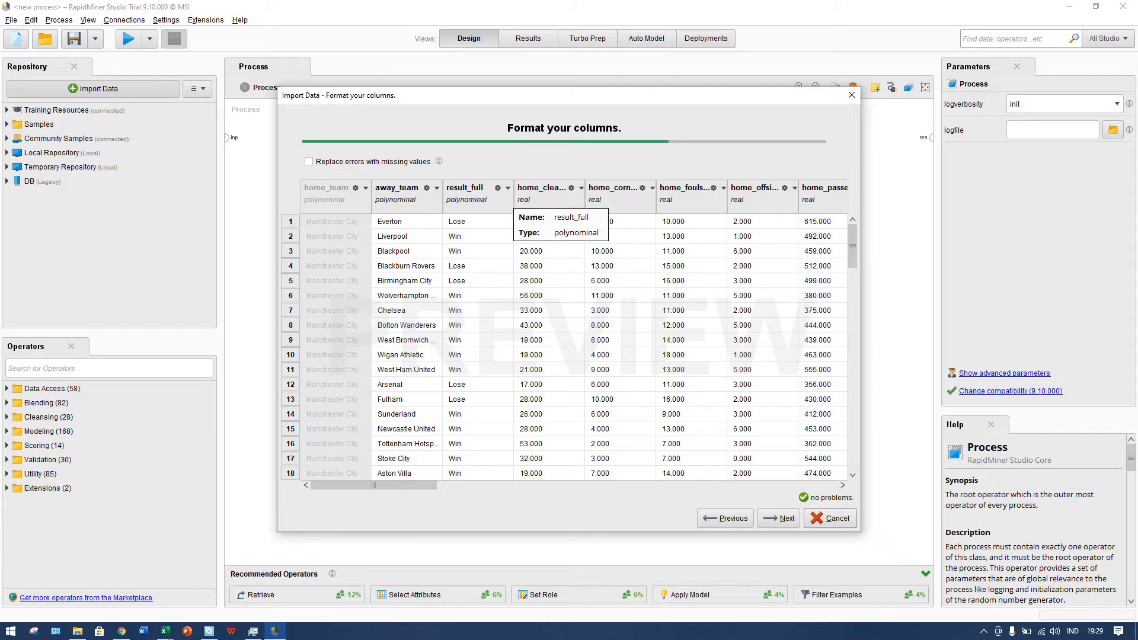
# Step: Set the role of the result_full column to label
pyautogui.click(498, 188)
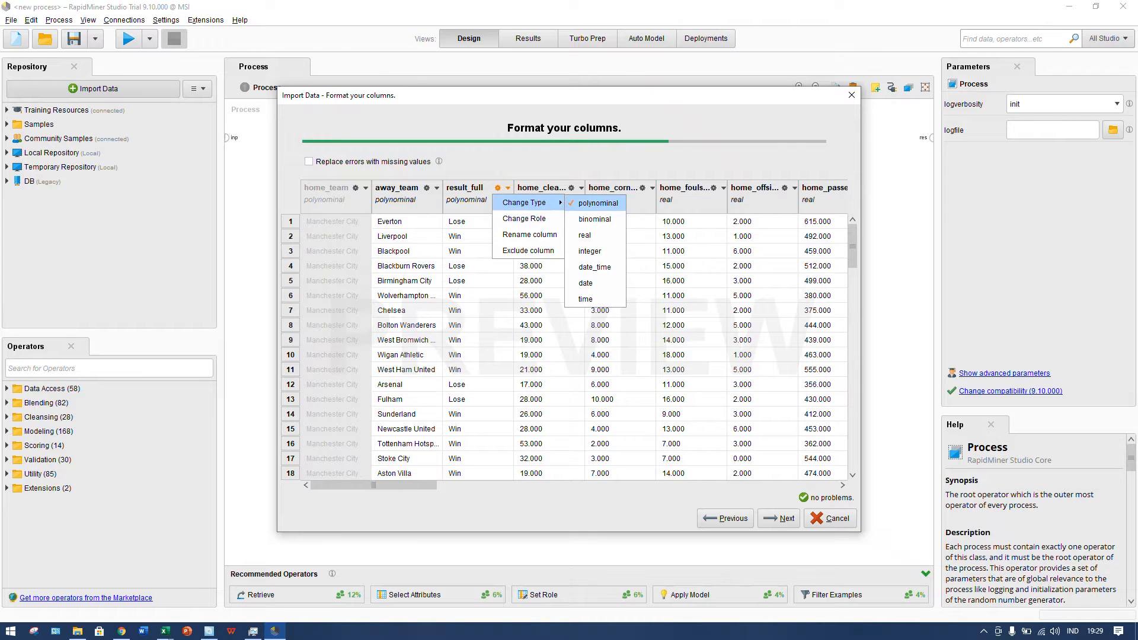
pyautogui.click(524, 219)
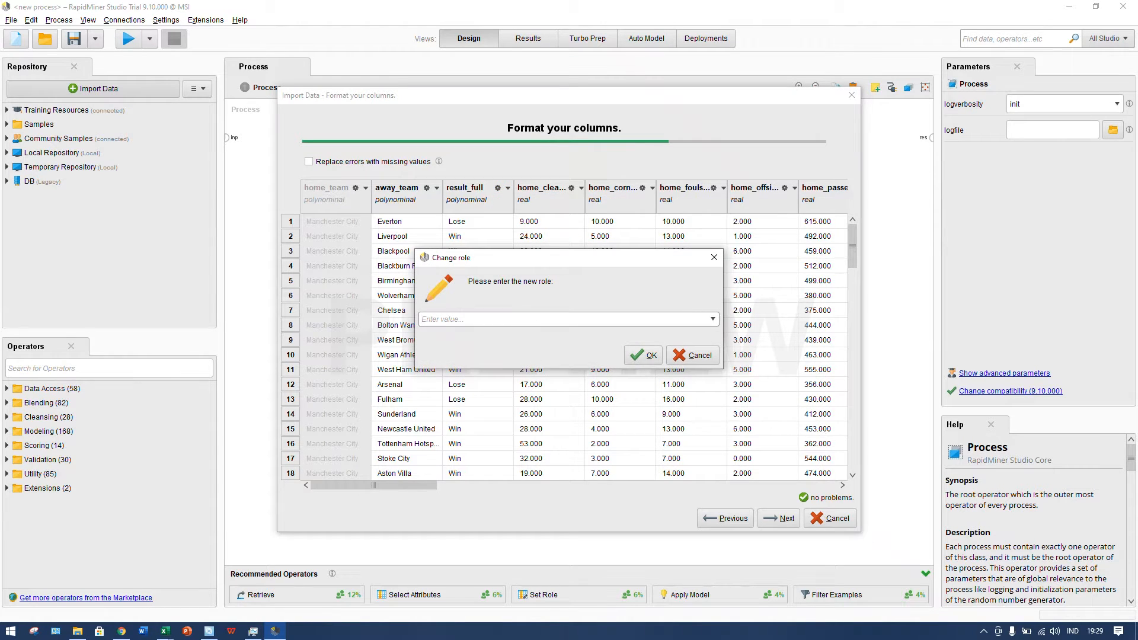
pyautogui.click(713, 319)
pyautogui.click(451, 328)
pyautogui.click(643, 355)
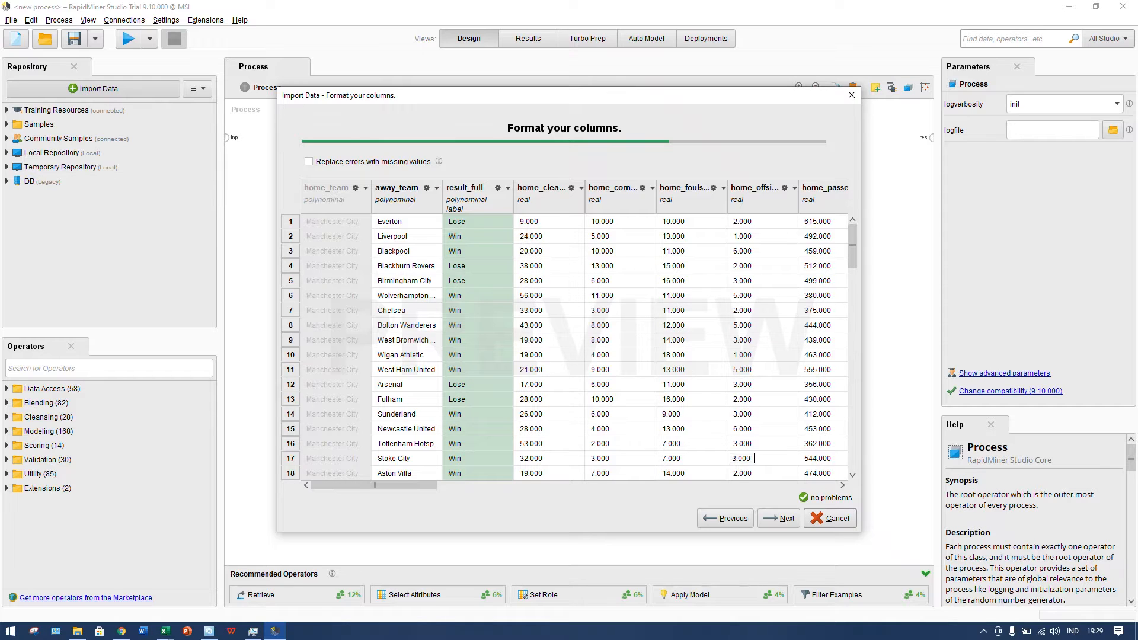
# Step: Change the type of the Status column to binominal
pyautogui.moveTo(374, 485); pyautogui.dragTo(492, 485)
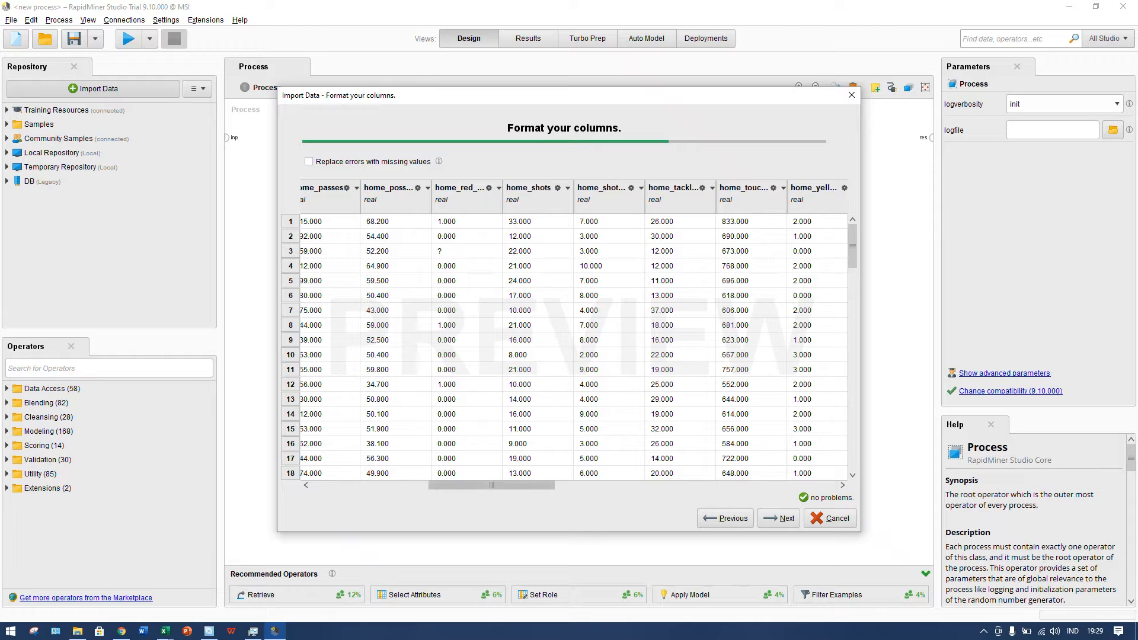
pyautogui.moveTo(492, 485); pyautogui.dragTo(773, 485)
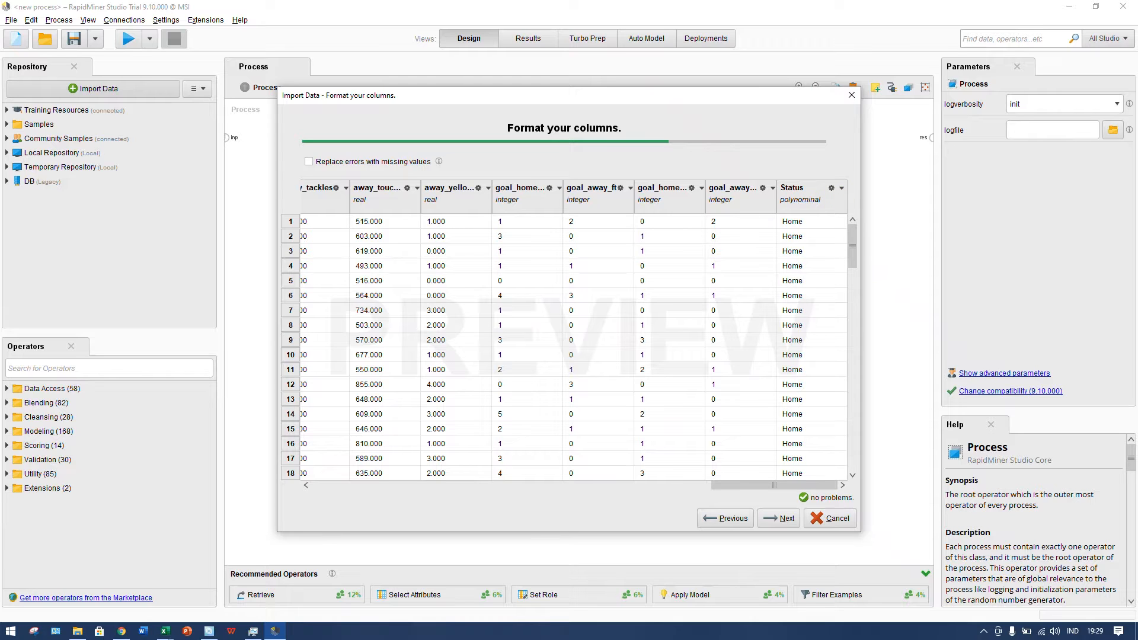
pyautogui.click(841, 188)
pyautogui.moveTo(859, 203)
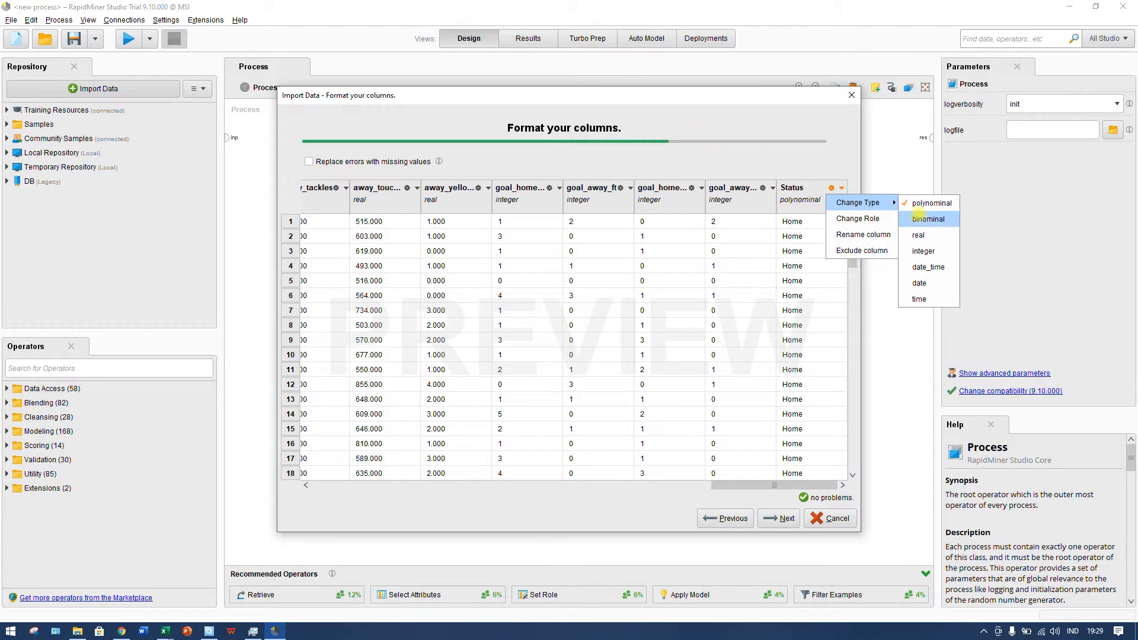
pyautogui.click(916, 219)
# Step: Check the Status values down to the last rows in the import preview and in PL.xlsx in Excel, returning to RapidMiner
pyautogui.moveTo(852, 247); pyautogui.dragTo(852, 447)
pyautogui.hotkey('alt', 'Tab')
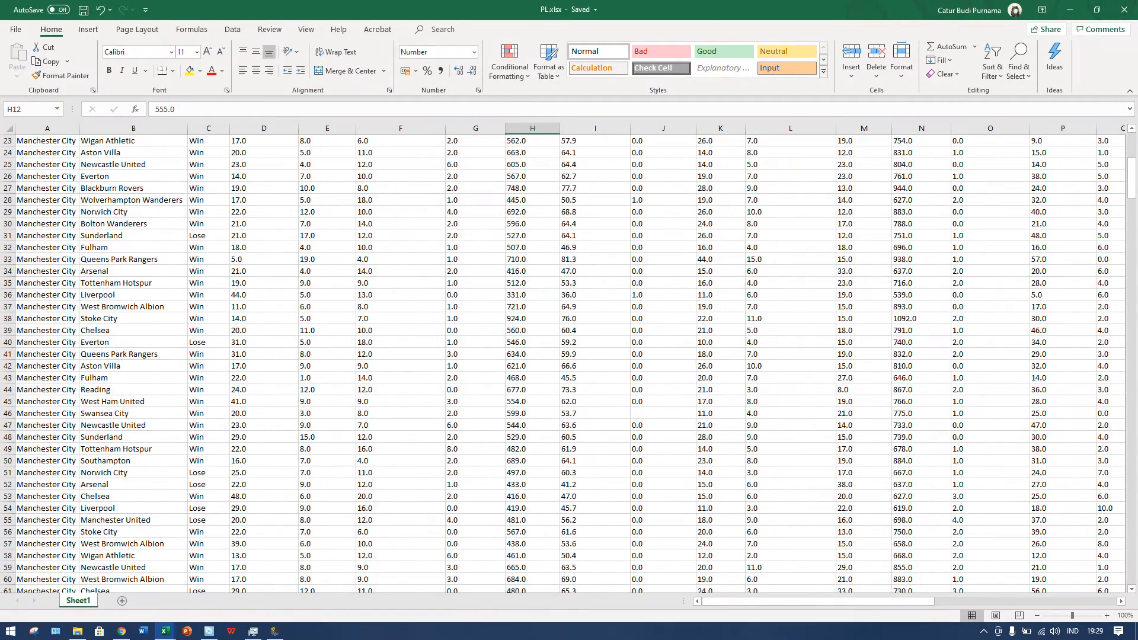
pyautogui.moveTo(900, 601); pyautogui.dragTo(1090, 600)
pyautogui.moveTo(1132, 187); pyautogui.dragTo(1133, 584)
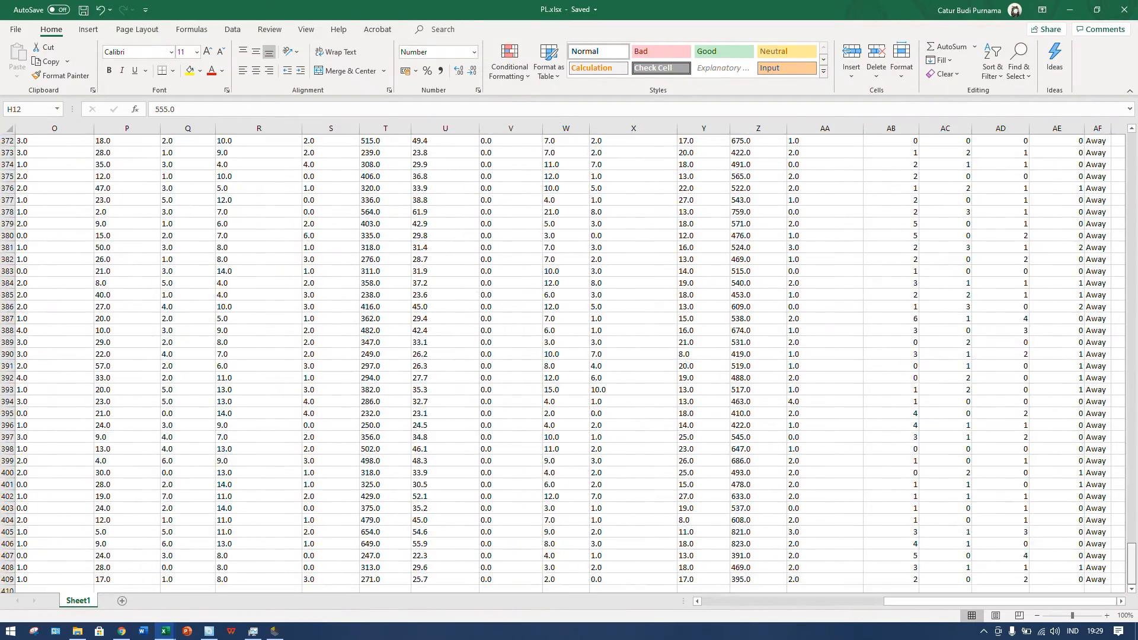
pyautogui.hotkey('alt', 'Tab')
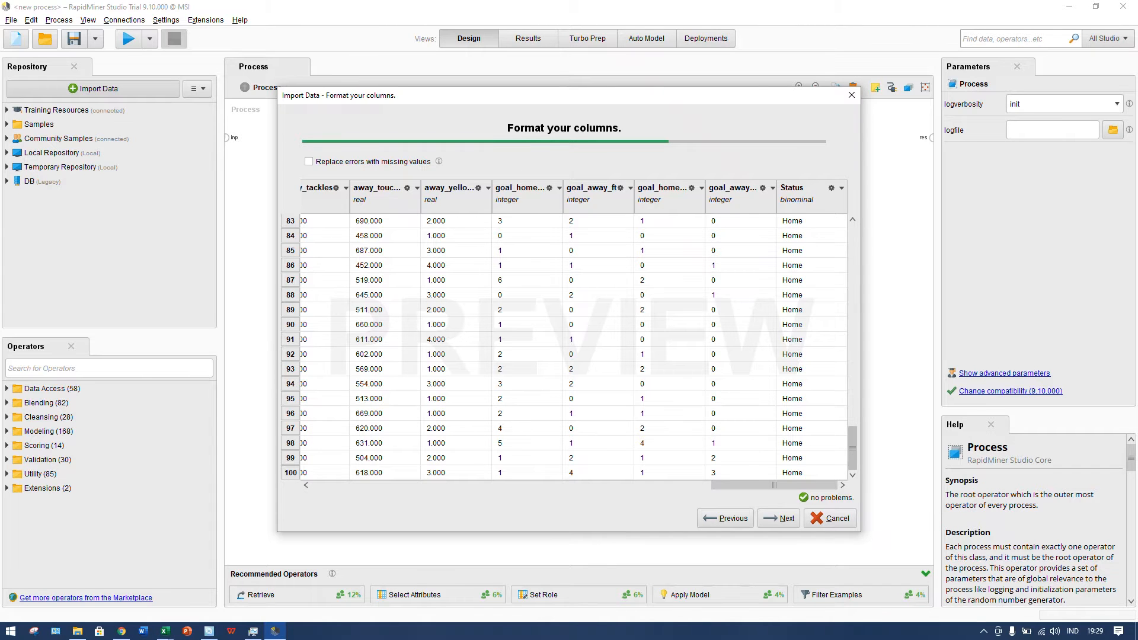
pyautogui.moveTo(852, 449)
pyautogui.mouseDown()
pyautogui.moveTo(852, 244)
pyautogui.moveTo(852, 451)
pyautogui.mouseUp()
pyautogui.moveTo(774, 485); pyautogui.dragTo(374, 485)
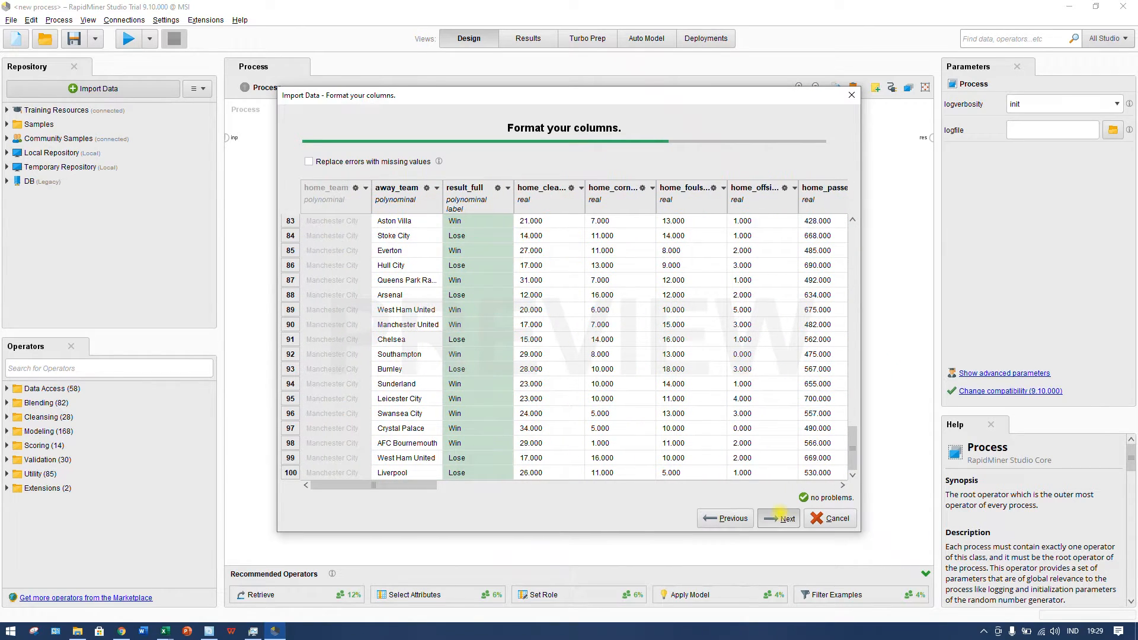
# Step: Store the imported data as PL in the data folder of the Local Repository and finish the import
pyautogui.click(779, 519)
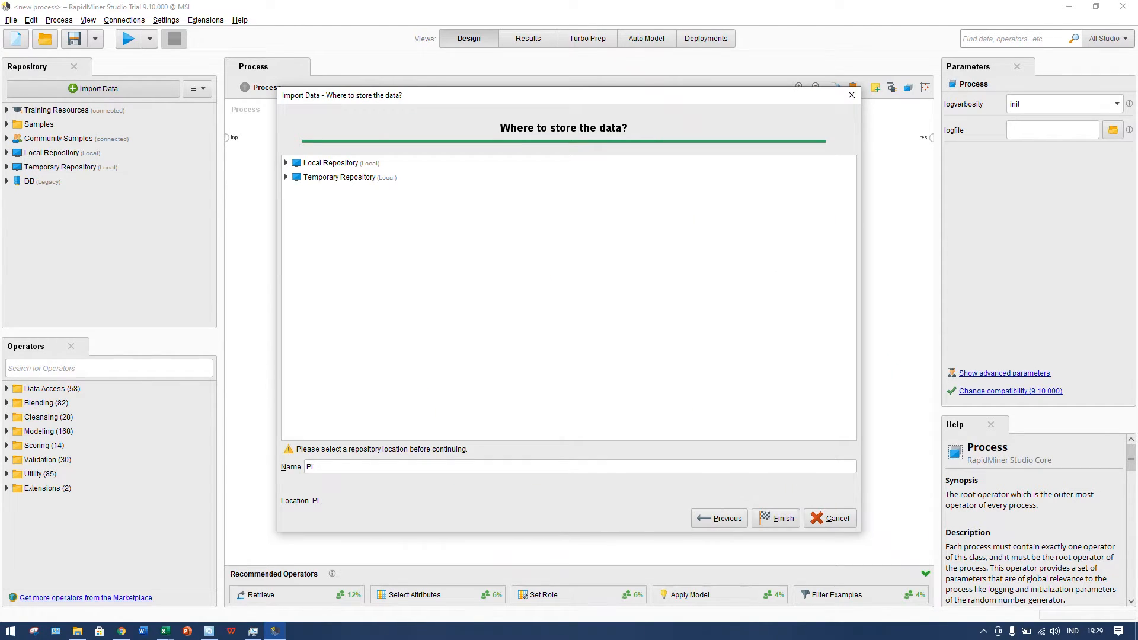
pyautogui.doubleClick(331, 162)
pyautogui.click(320, 177)
pyautogui.click(779, 518)
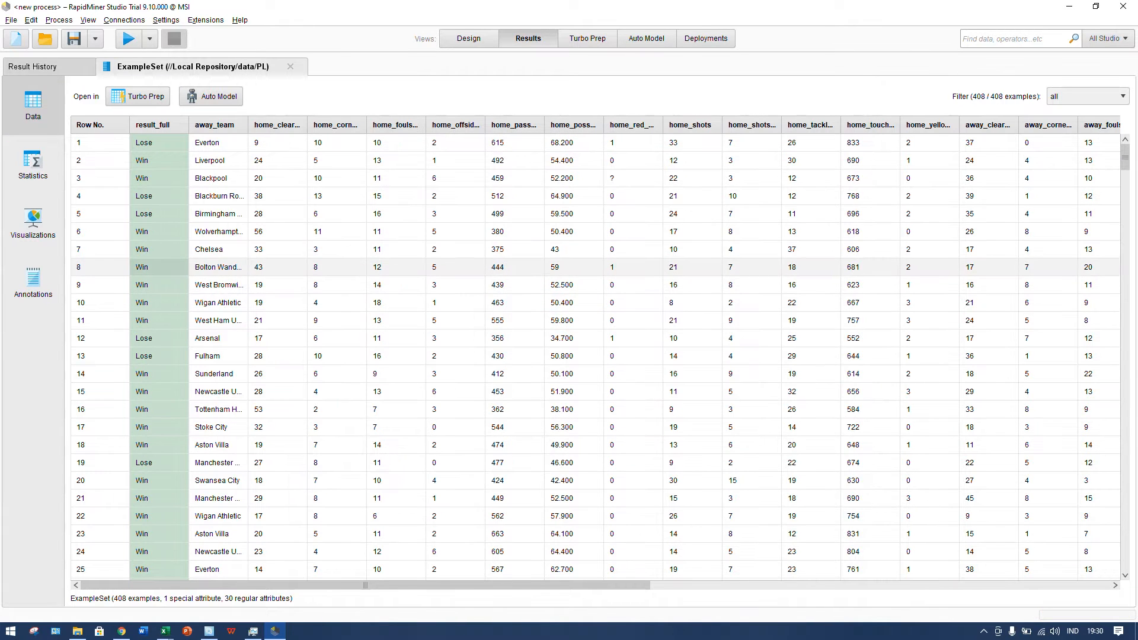
# Step: Compare the last rows of the imported PL example set with the last data row of PL.xlsx in Excel, returning to RapidMiner
pyautogui.scroll(-6, 593, 356)
pyautogui.moveTo(1125, 176); pyautogui.dragTo(1125, 558)
pyautogui.hotkey('alt', 'Tab')
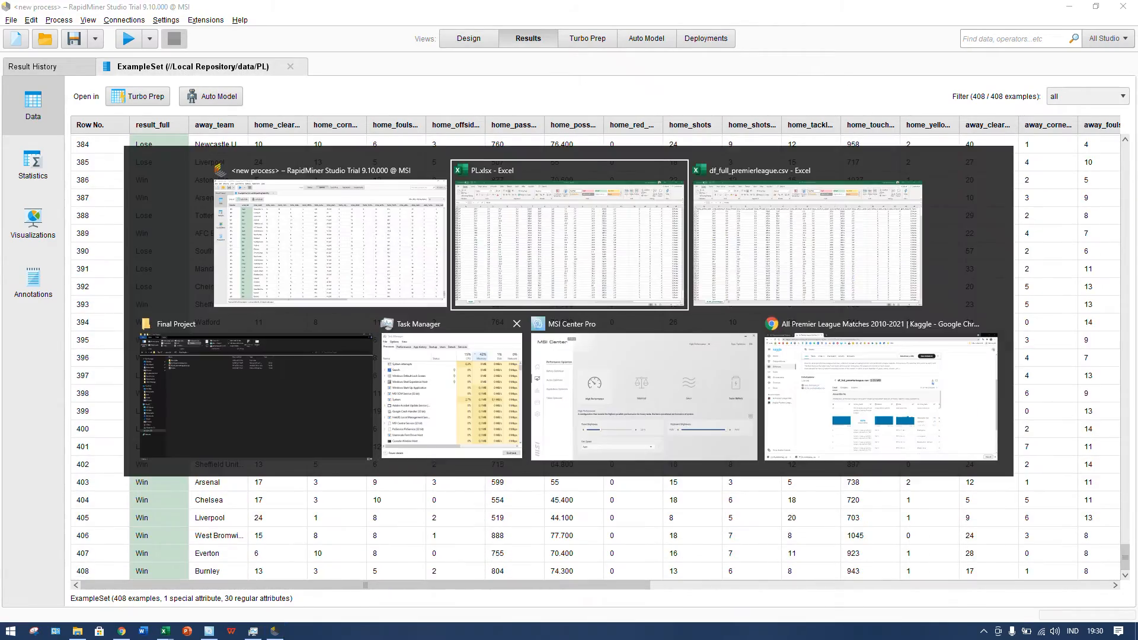
pyautogui.scroll(-2, 570, 356)
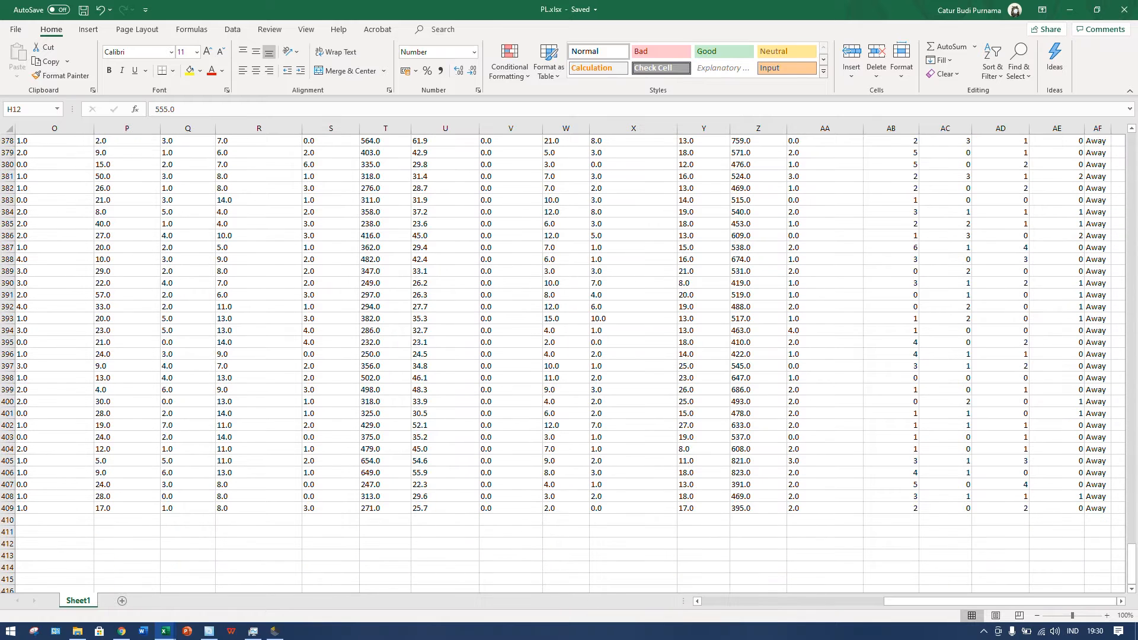
pyautogui.click(7, 508)
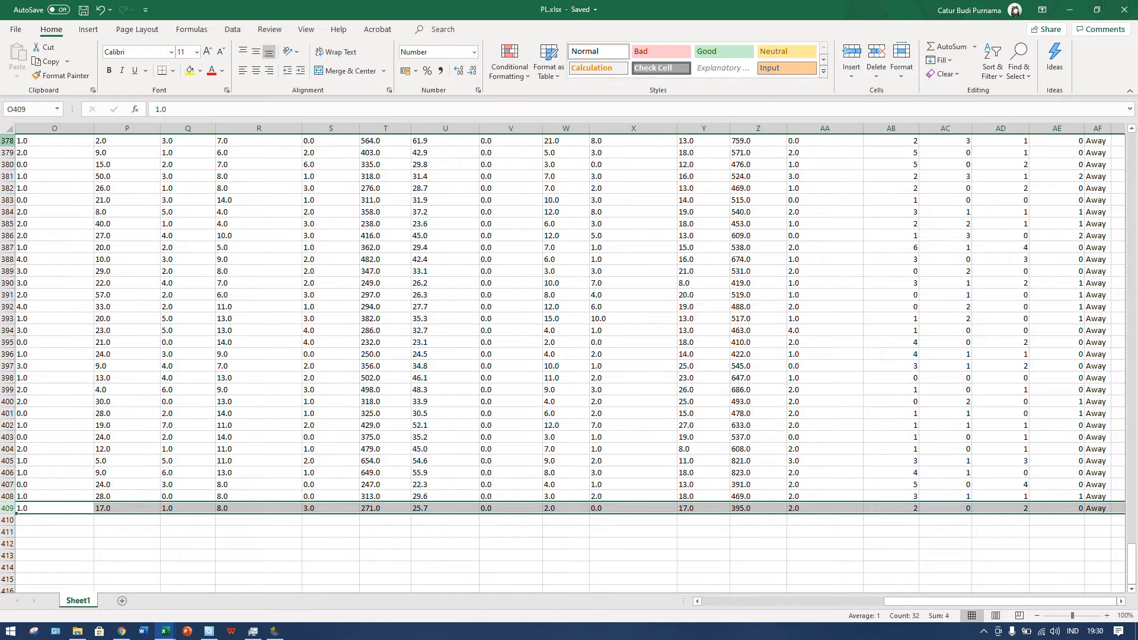
pyautogui.hotkey('alt', 'Tab')
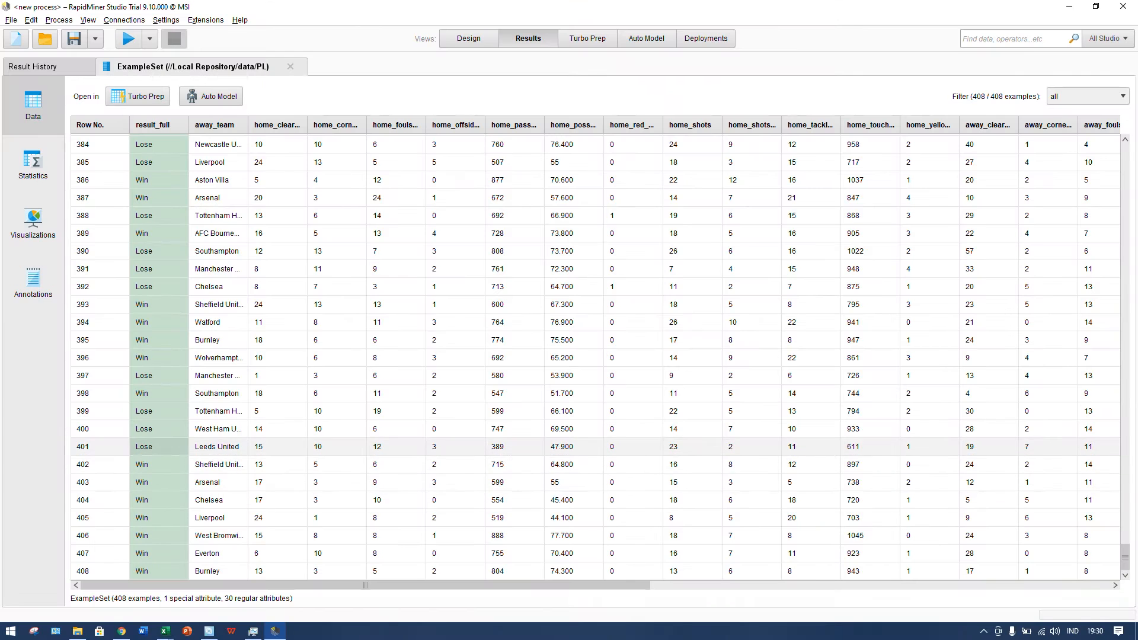
pyautogui.moveTo(1124, 557); pyautogui.dragTo(1125, 157)
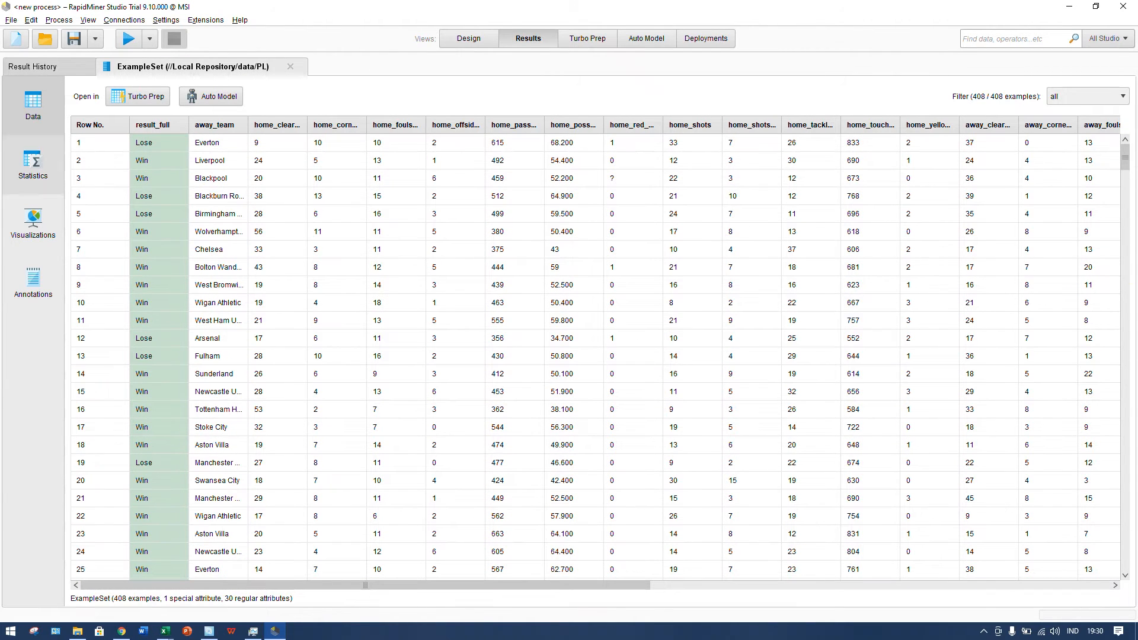
# Step: Show the statistics of the PL example set and examine the attributes for missing values
pyautogui.click(32, 163)
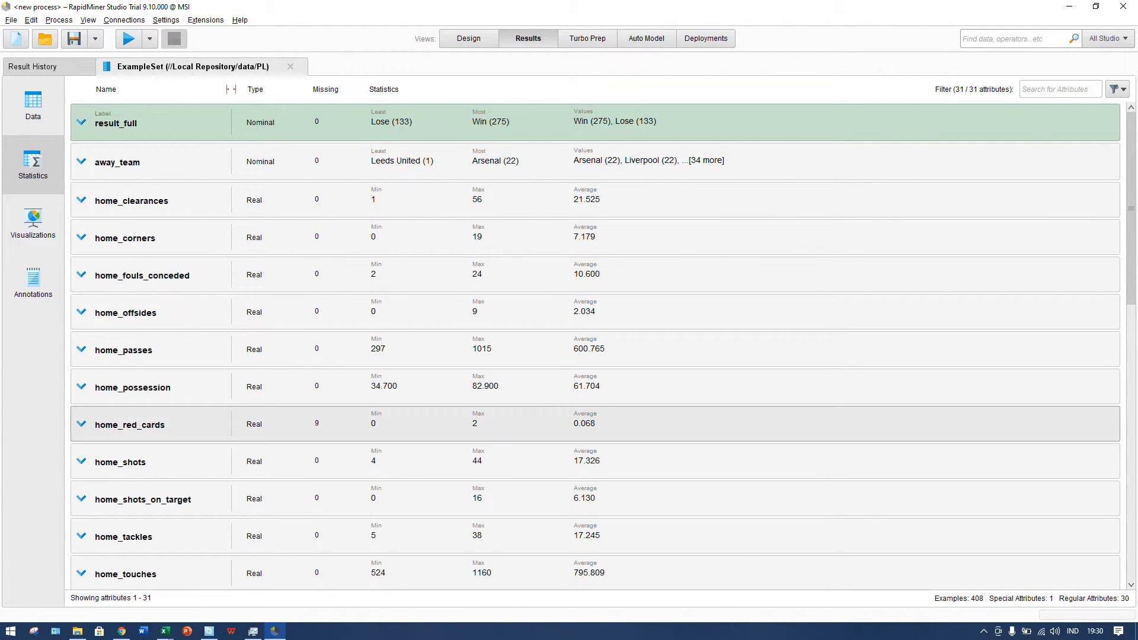
pyautogui.scroll(-5, 593, 415)
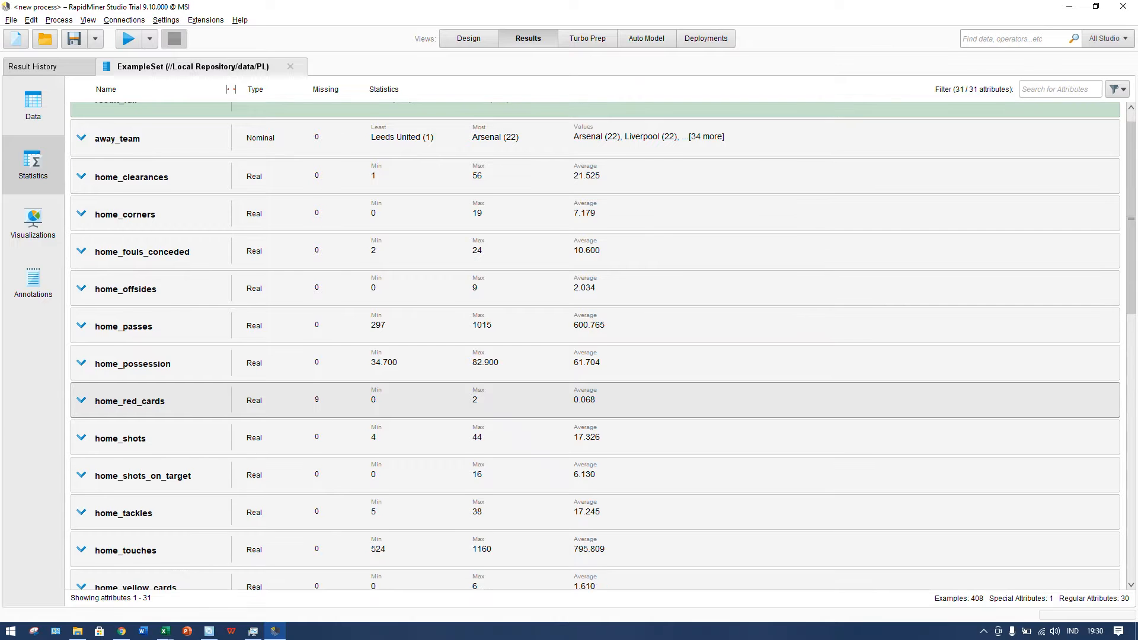
pyautogui.scroll(-4, 593, 391)
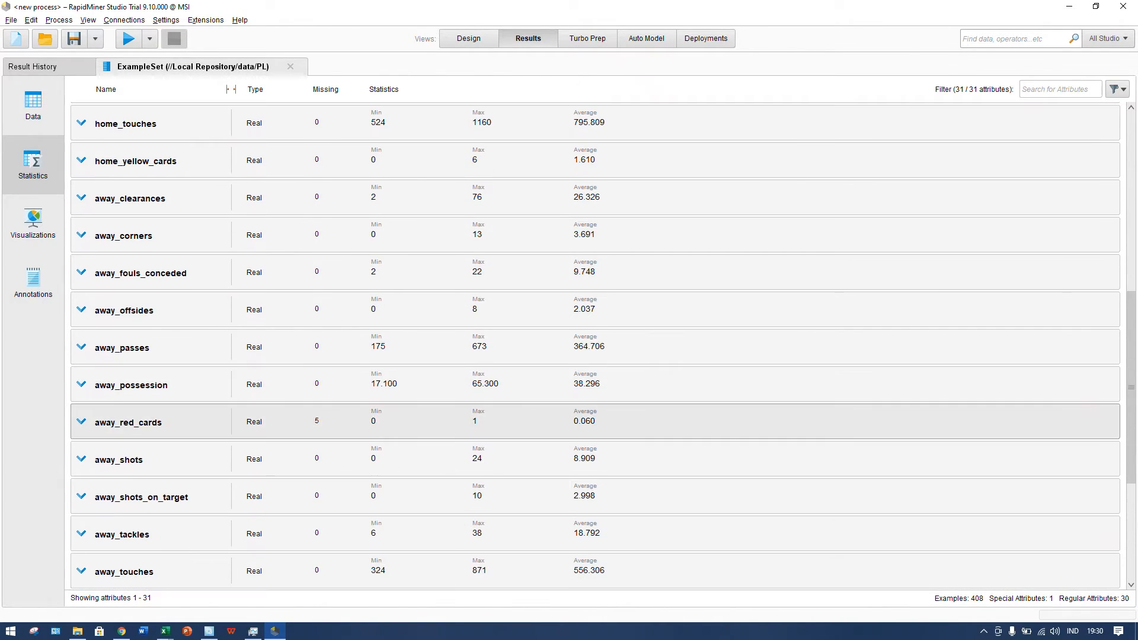
# Step: Add the PL data set from the Local Repository's data folder to the empty process design
pyautogui.scroll(9, 593, 415)
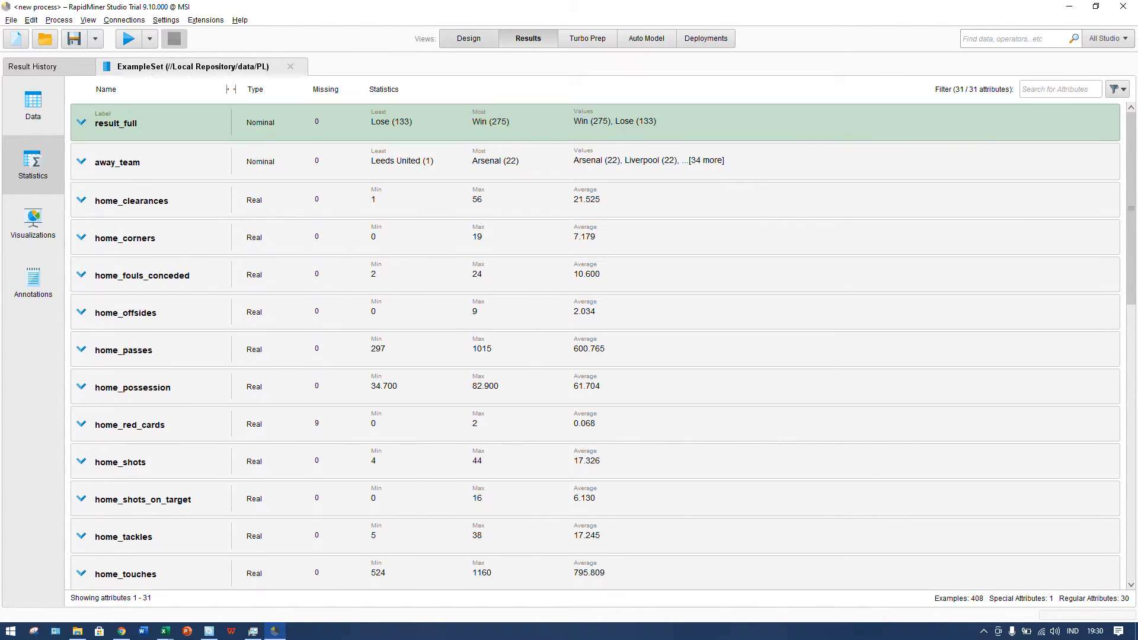
pyautogui.click(469, 38)
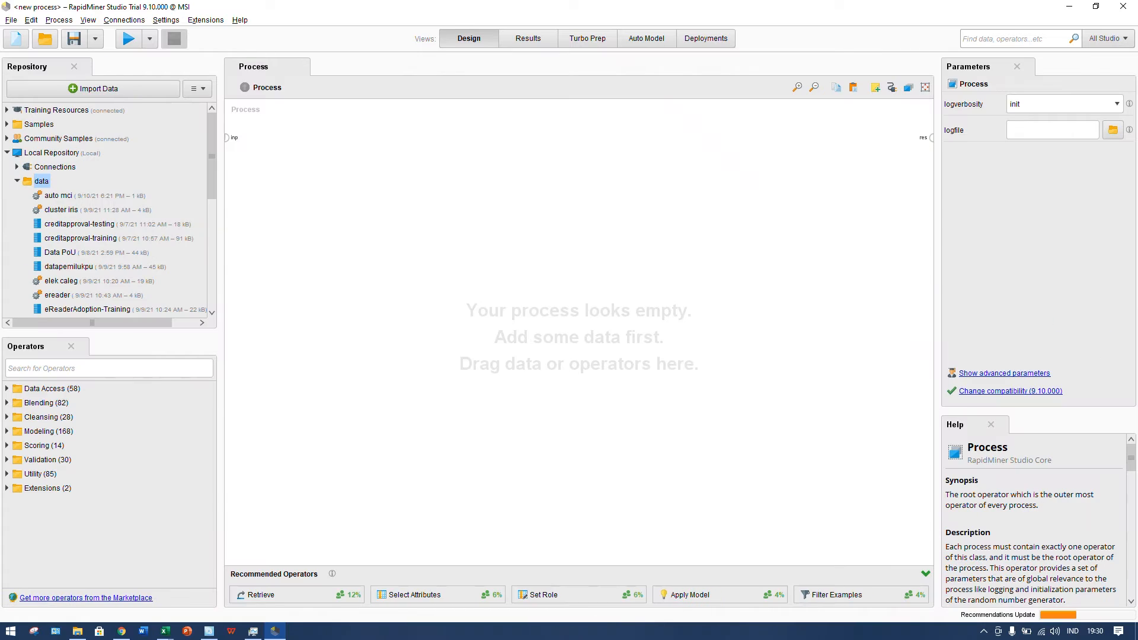
pyautogui.click(528, 38)
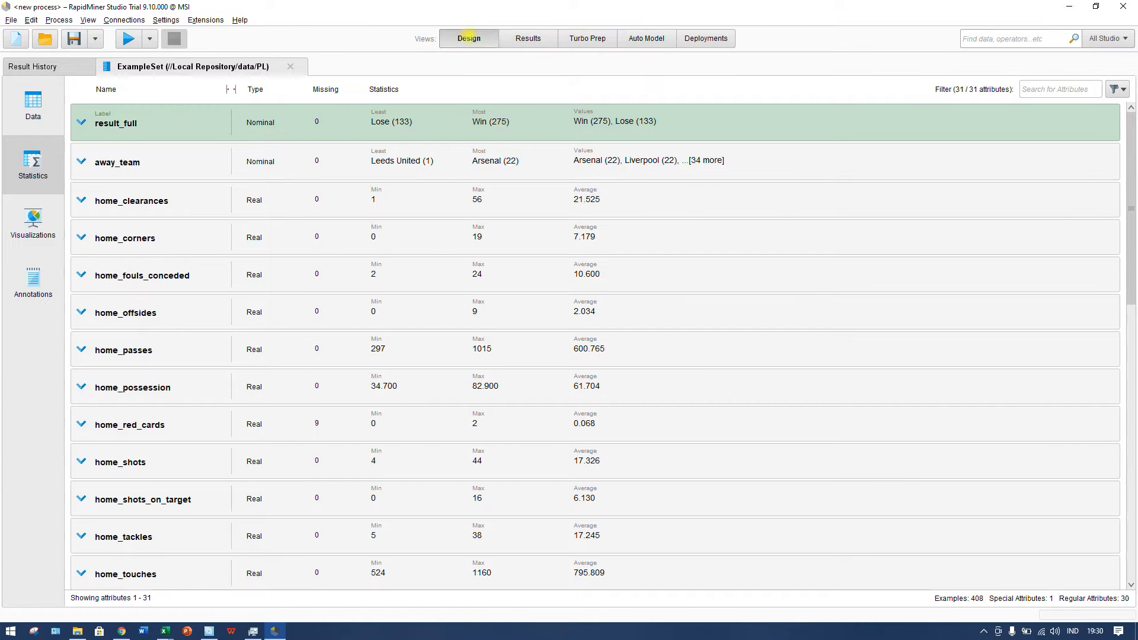
pyautogui.click(469, 38)
pyautogui.scroll(-5, 106, 237)
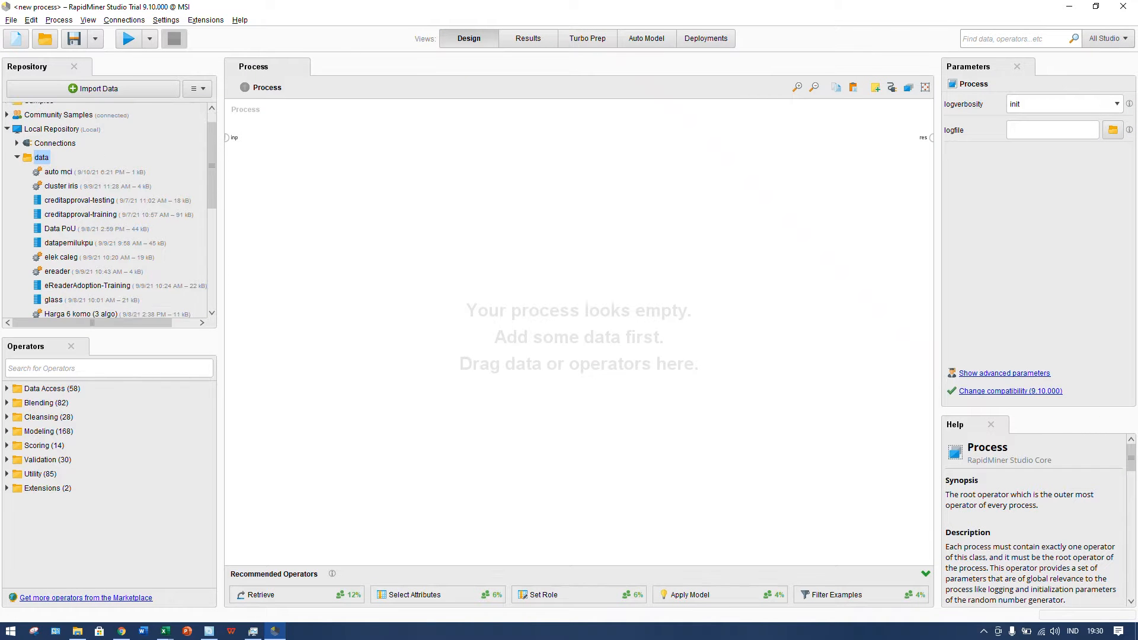
pyautogui.scroll(-3, 106, 211)
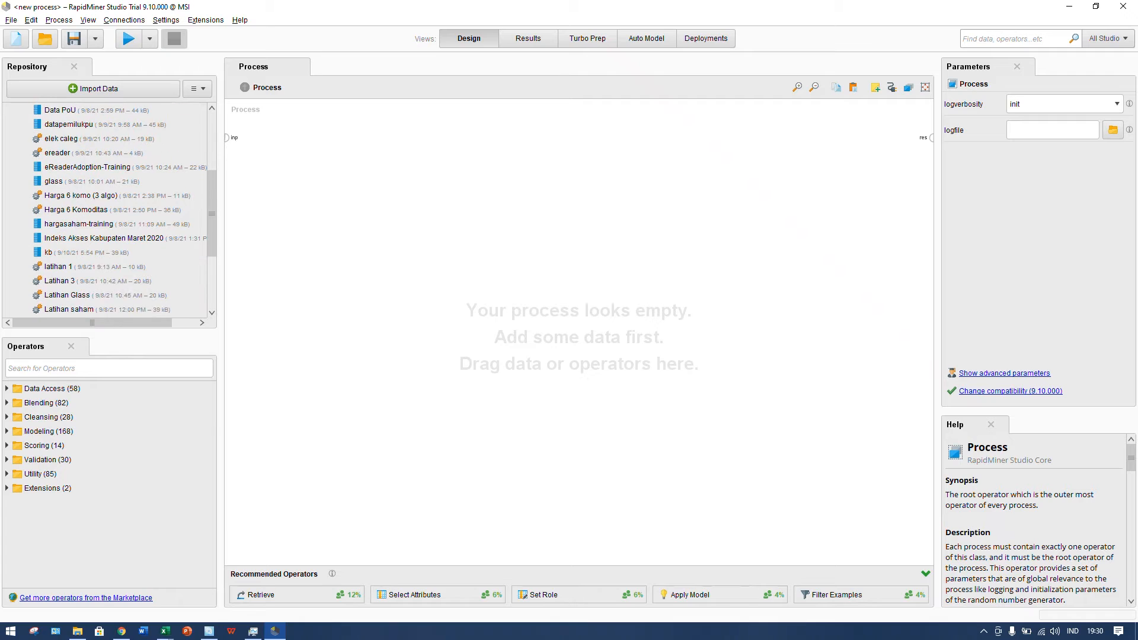
pyautogui.click(38, 283)
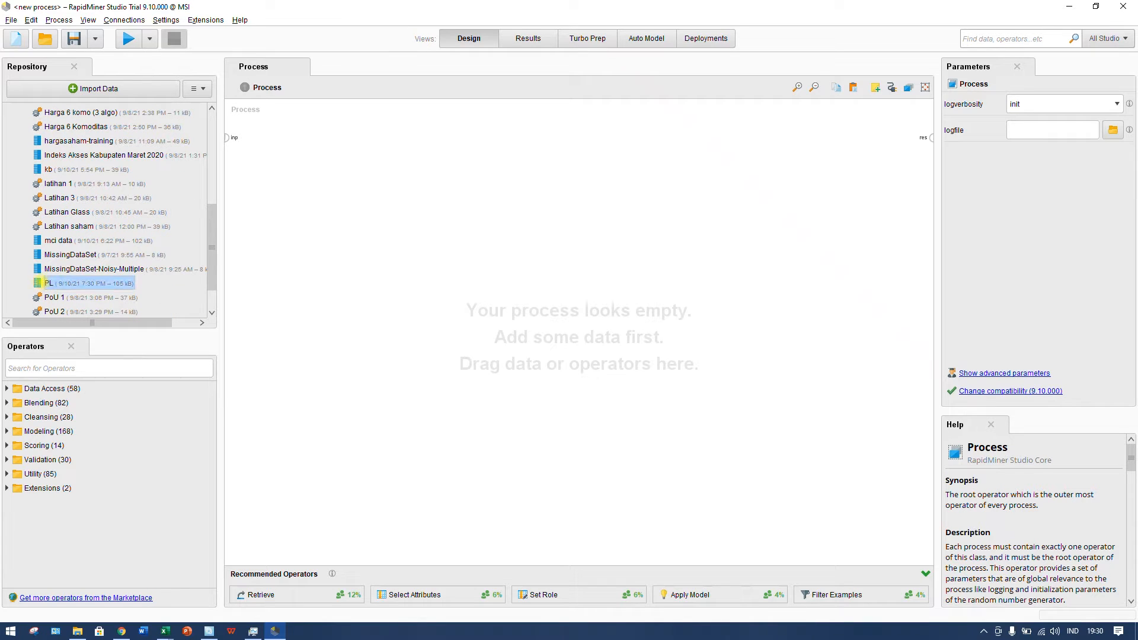
pyautogui.moveTo(38, 283); pyautogui.dragTo(279, 175)
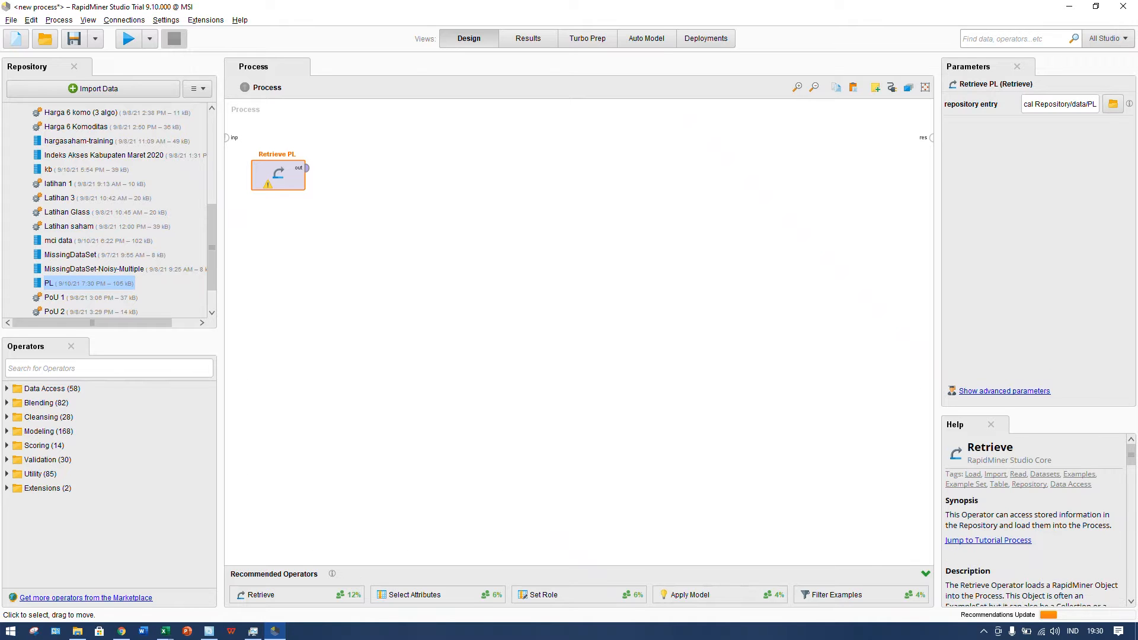
pyautogui.click(347, 183)
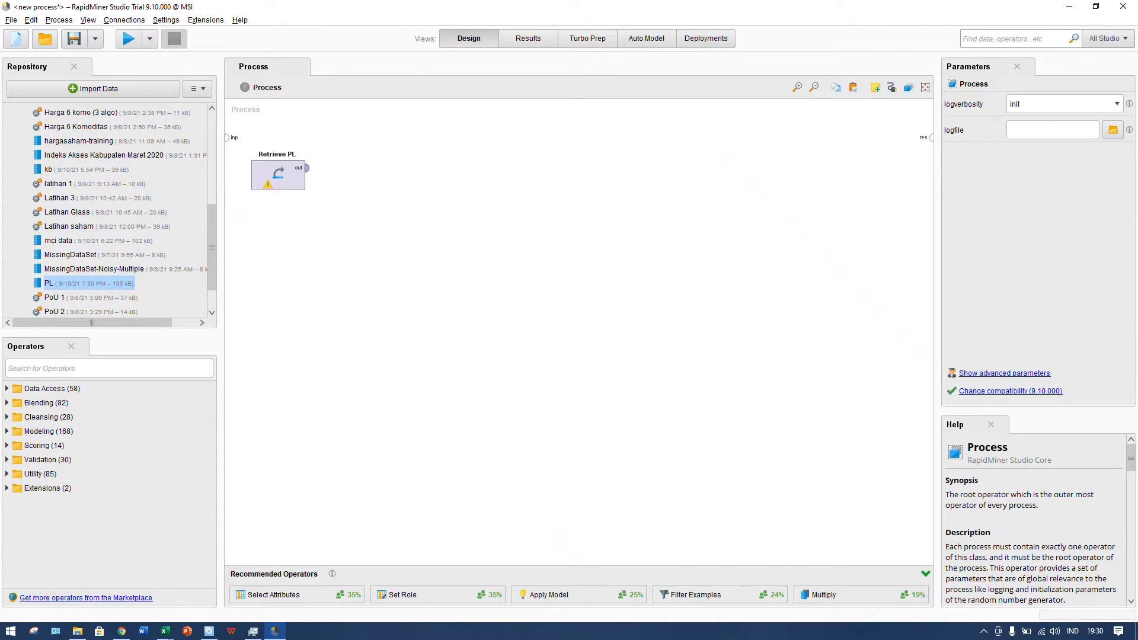
# Step: Search the operators for "replace" and add Replace Missing Values beside Retrieve PL
pyautogui.click(50, 369)
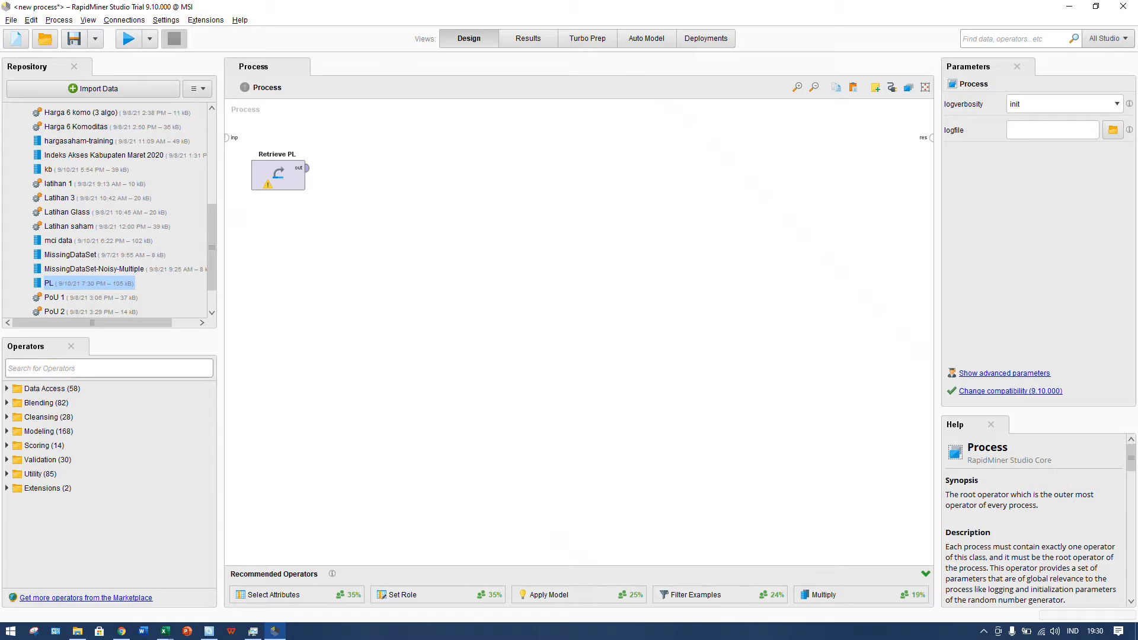
pyautogui.write('place')
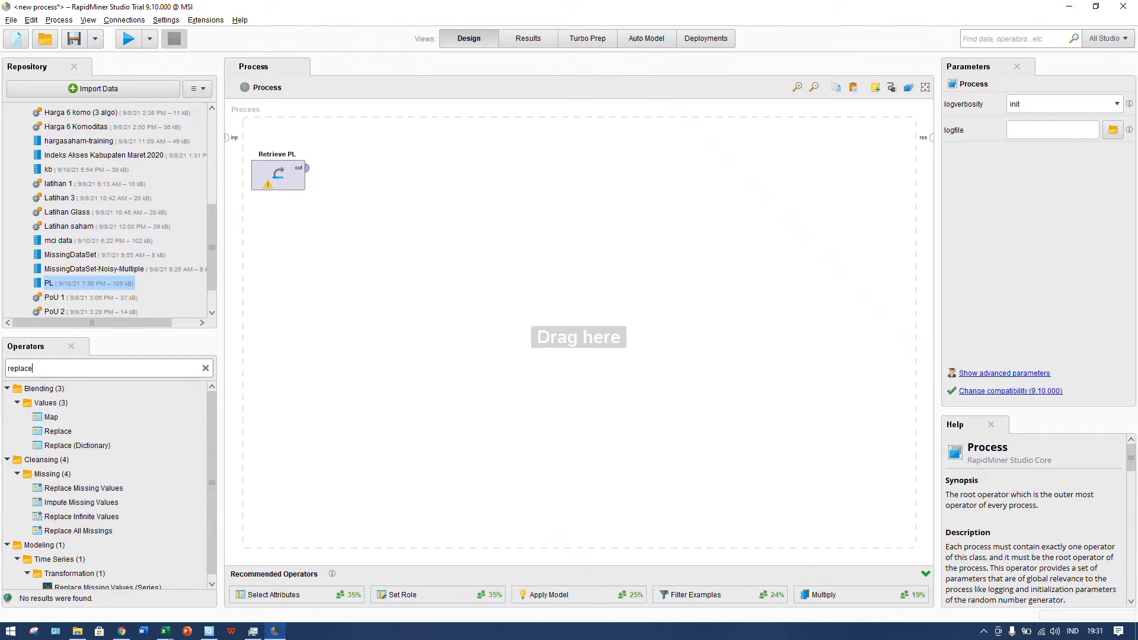
pyautogui.click(78, 488)
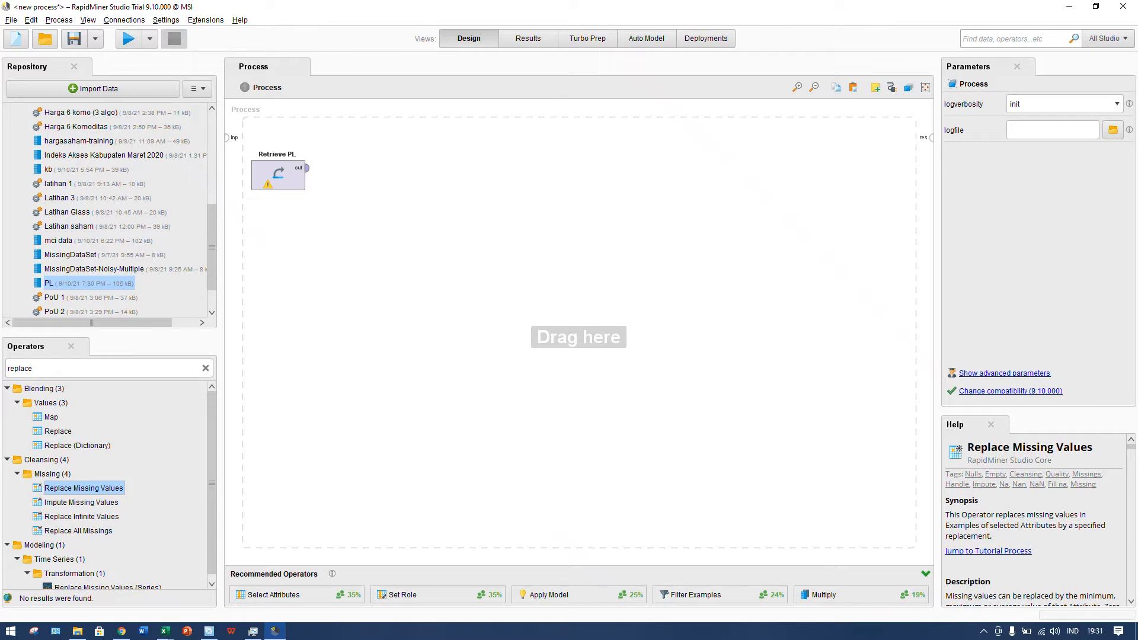
pyautogui.click(83, 502)
pyautogui.click(83, 489)
pyautogui.moveTo(433, 273); pyautogui.dragTo(358, 186)
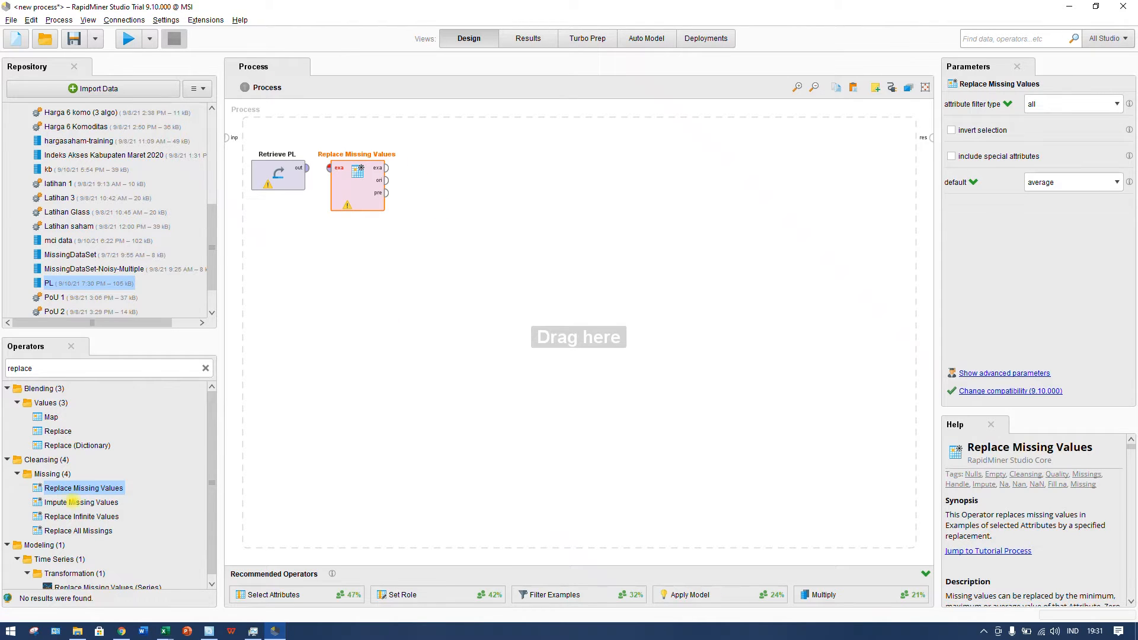
# Step: Add Impute Missing Values below Replace Missing Values and view the latter's options for the default replacement
pyautogui.moveTo(81, 502); pyautogui.dragTo(356, 267)
pyautogui.click(363, 180)
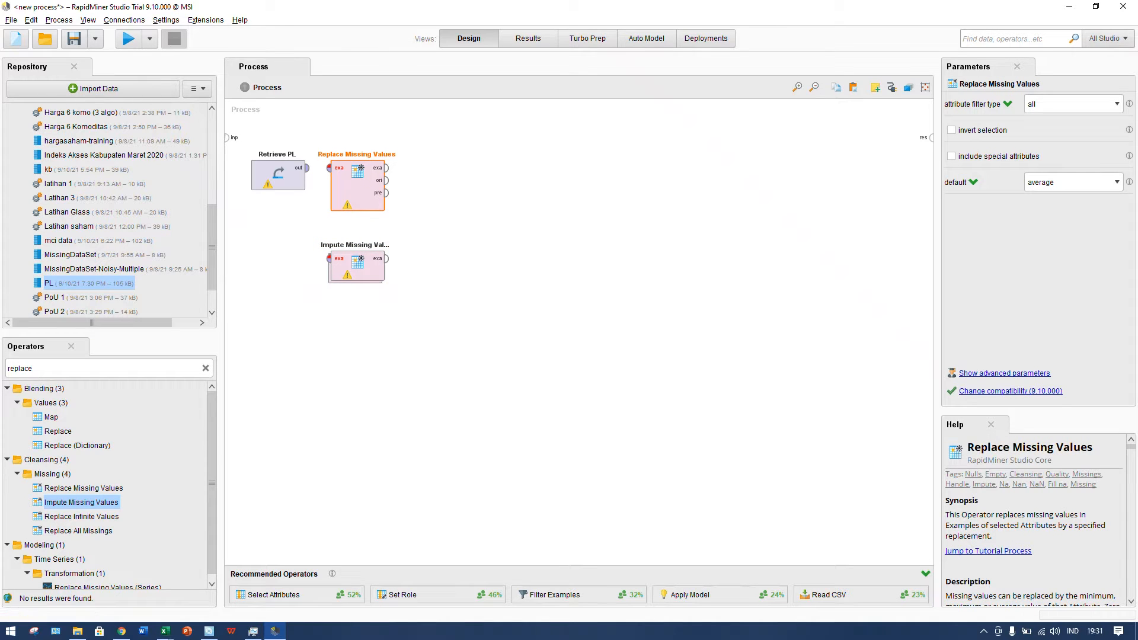
pyautogui.click(1104, 182)
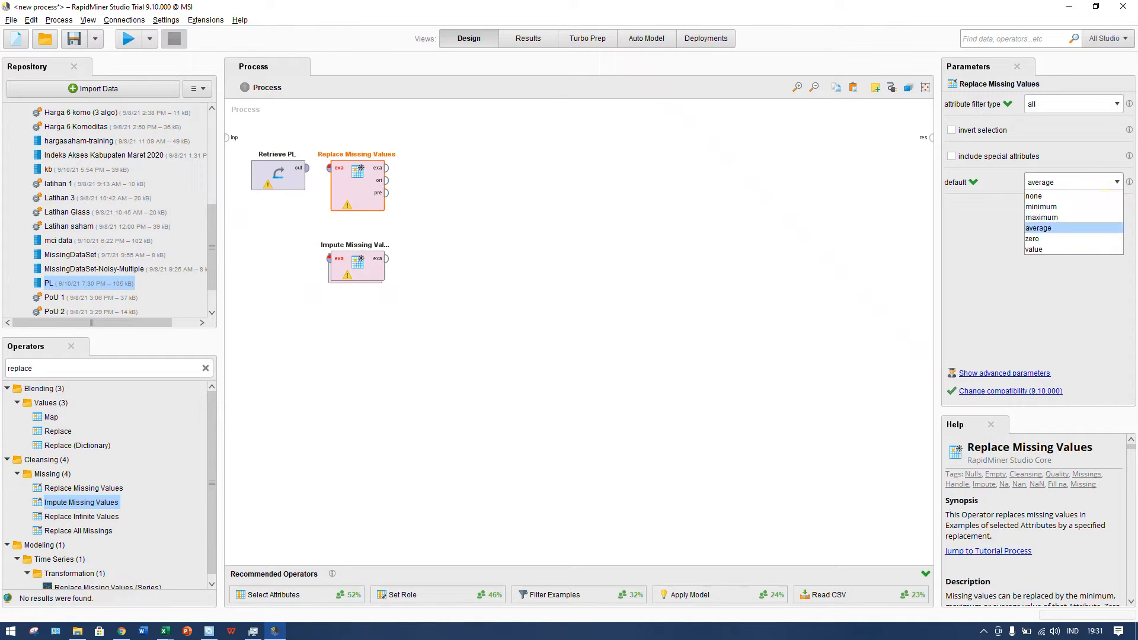
pyautogui.click(1104, 183)
pyautogui.click(1104, 183)
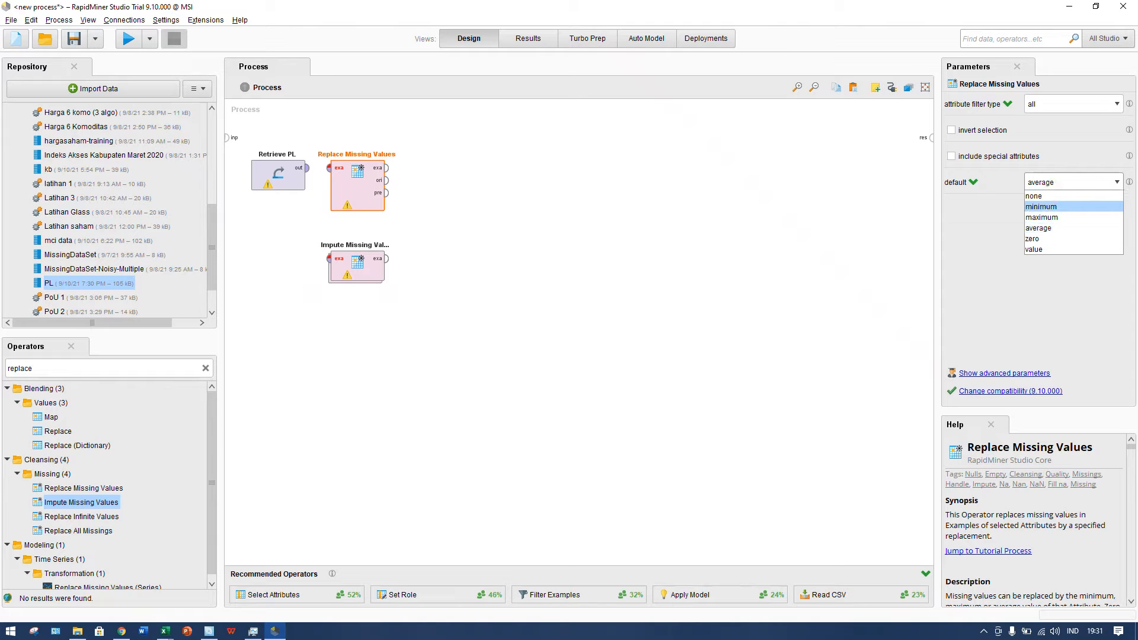
pyautogui.click(449, 293)
# Step: Try Impute Missing Values on the single attribute away_corners with Retrieve PL as input, and delete the operator
pyautogui.click(356, 264)
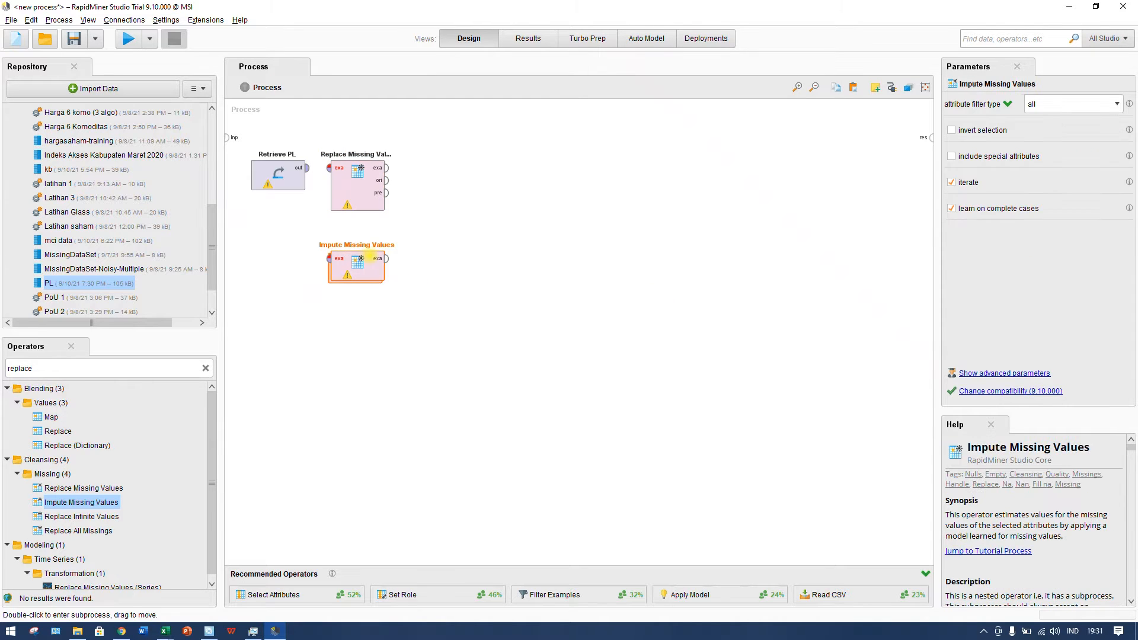
pyautogui.click(1104, 104)
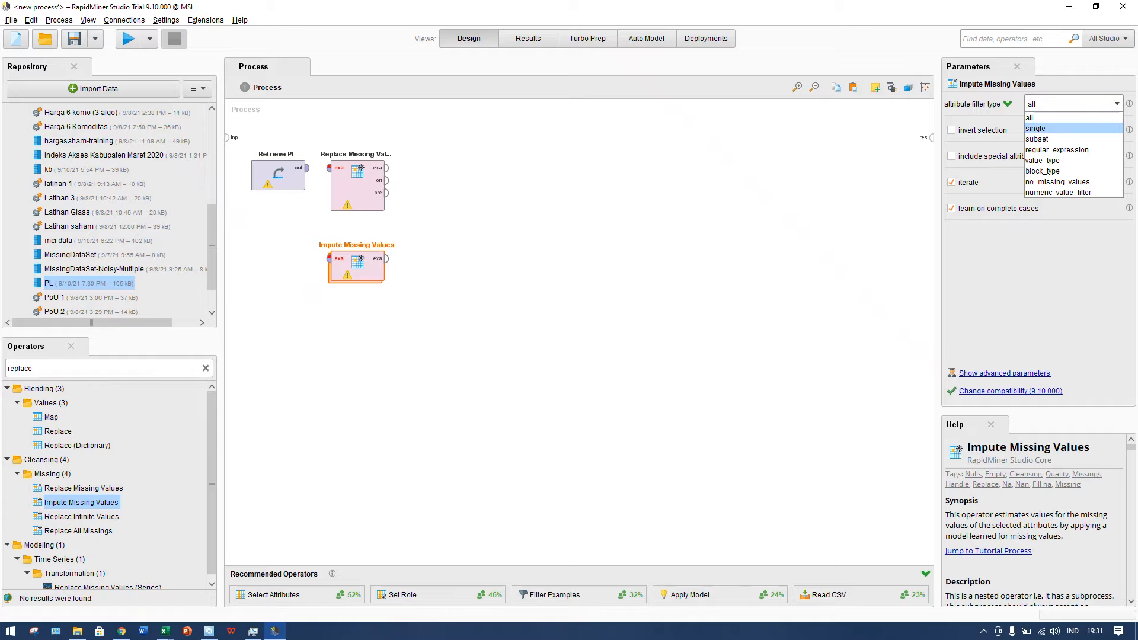
pyautogui.click(1055, 127)
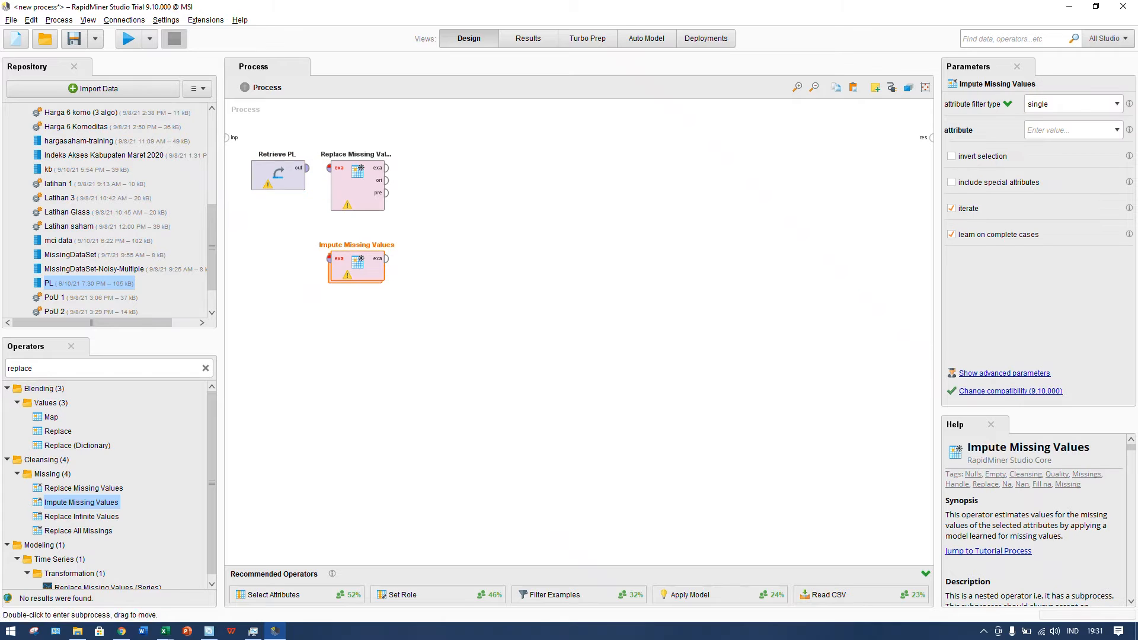
pyautogui.moveTo(307, 168); pyautogui.dragTo(328, 259)
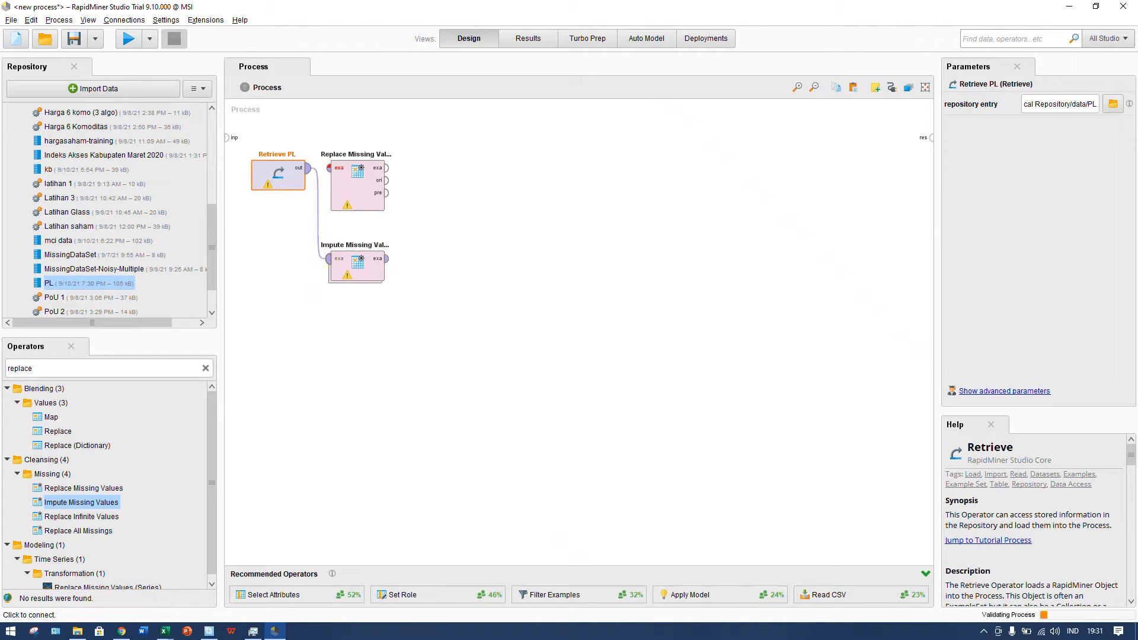
pyautogui.click(357, 267)
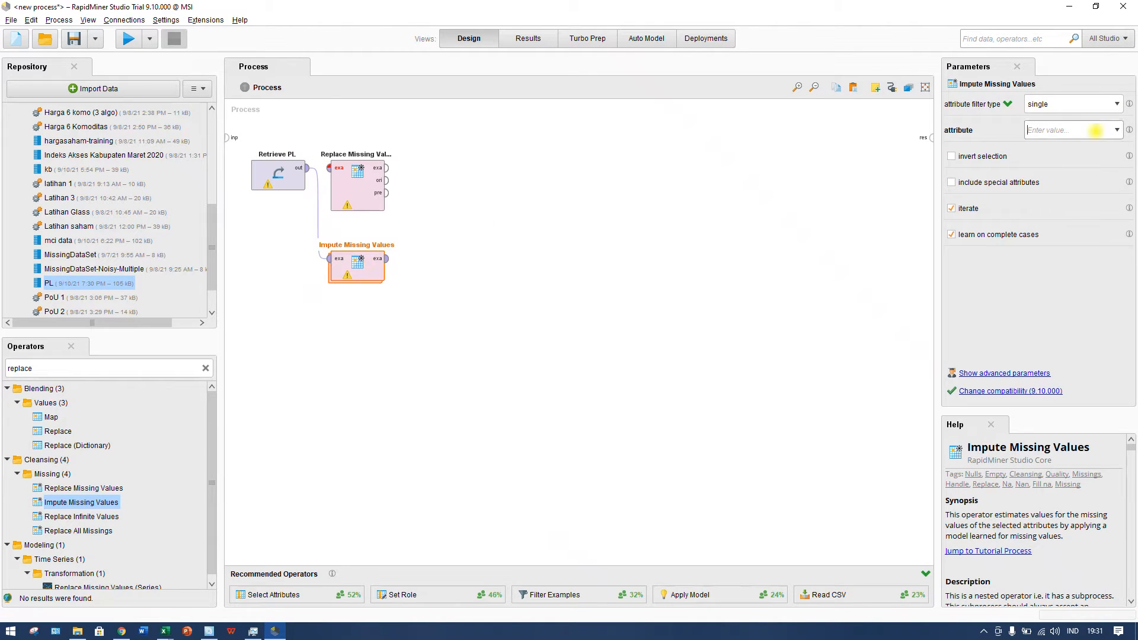
pyautogui.click(1117, 130)
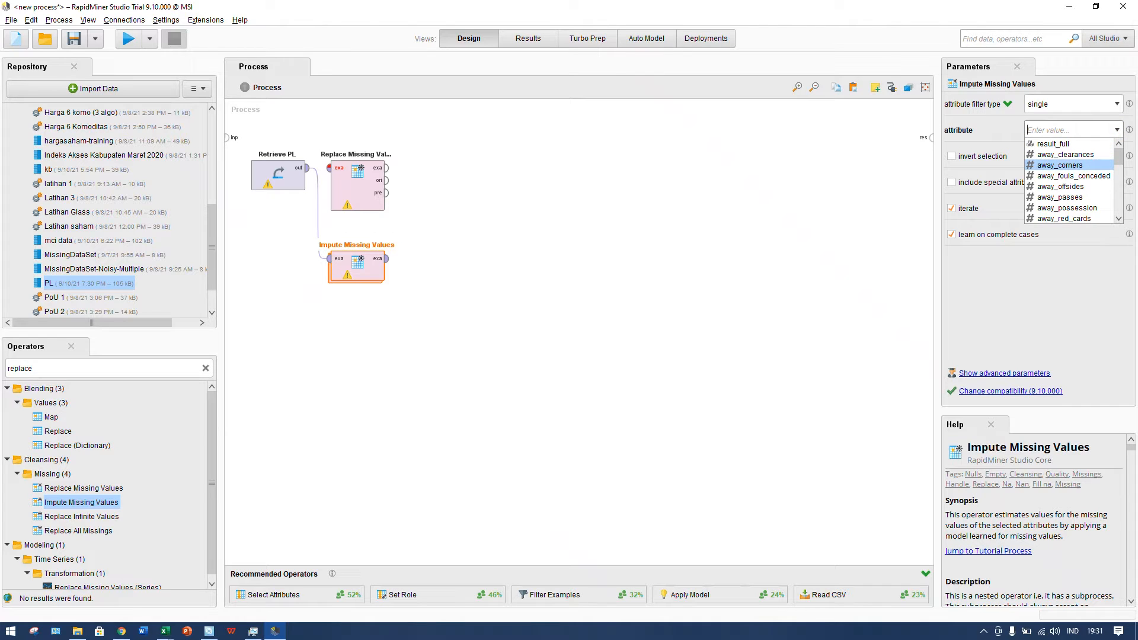
pyautogui.click(1068, 166)
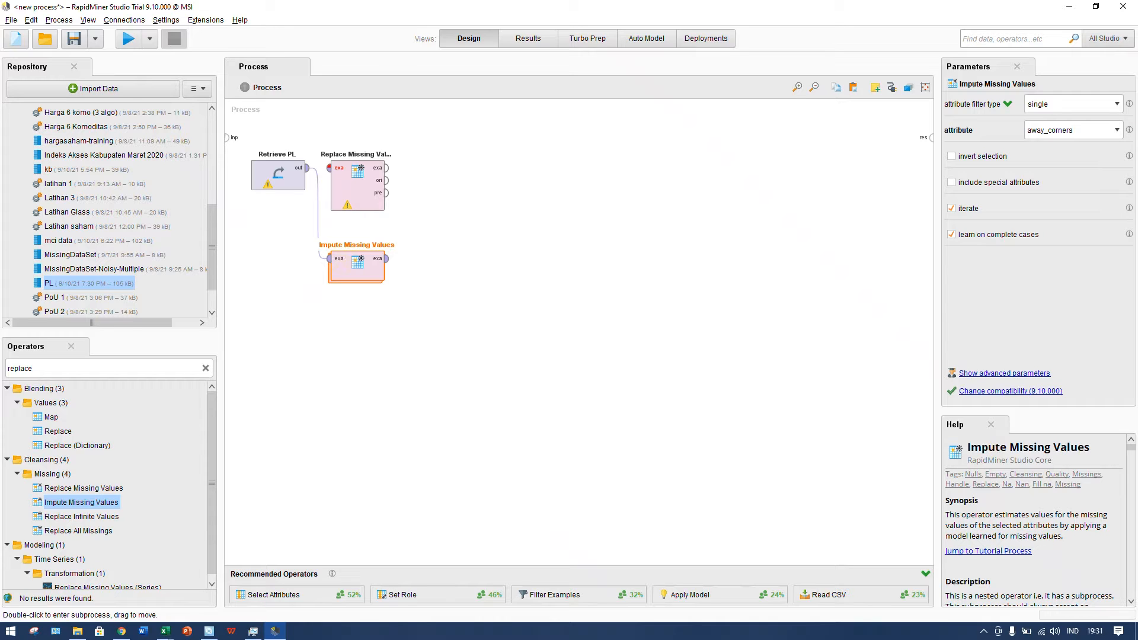
pyautogui.press('Delete')
# Step: Connect the output of Retrieve PL to the example set input of Replace Missing Values
pyautogui.click(373, 186)
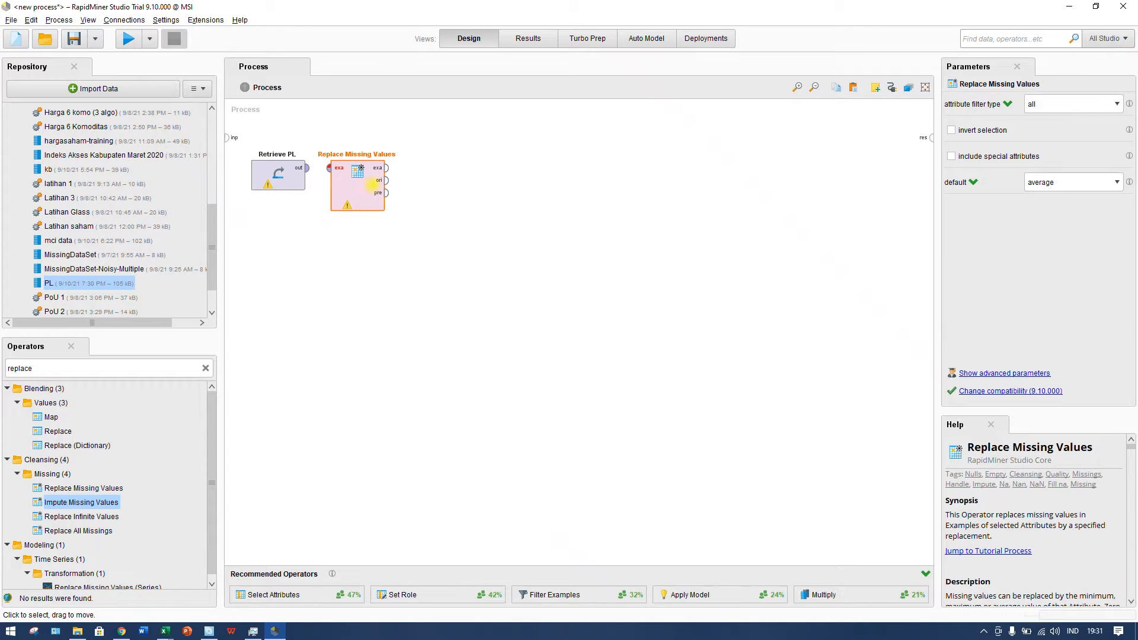
pyautogui.click(306, 168)
pyautogui.click(329, 167)
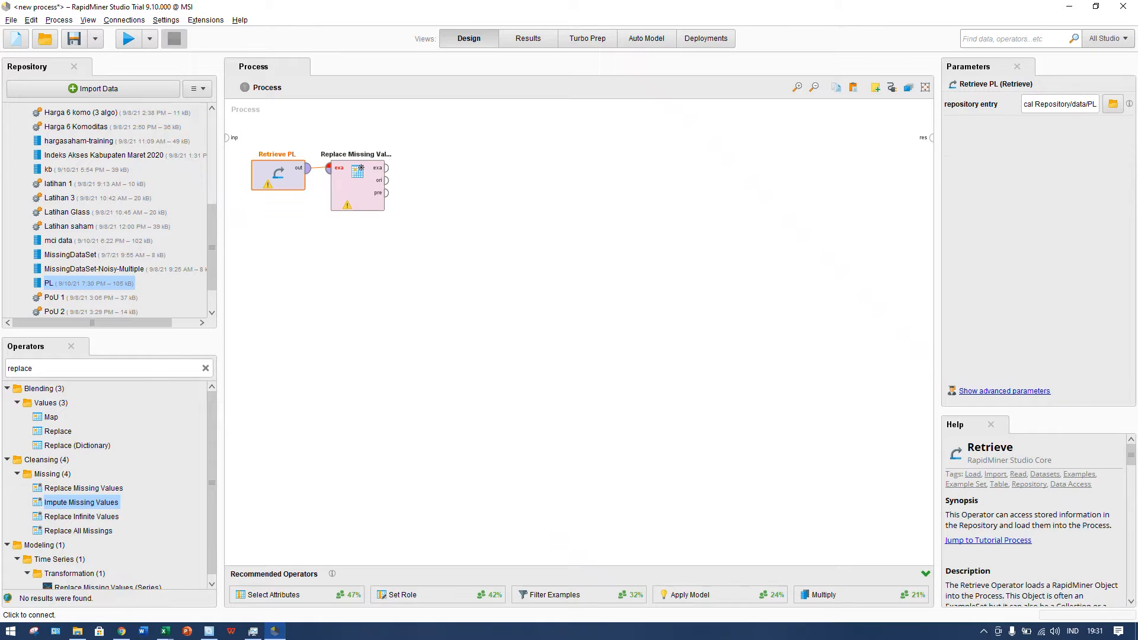
# Step: Set the default replacement of Replace Missing Values to minimum, with all attributes included by the filter
pyautogui.click(354, 185)
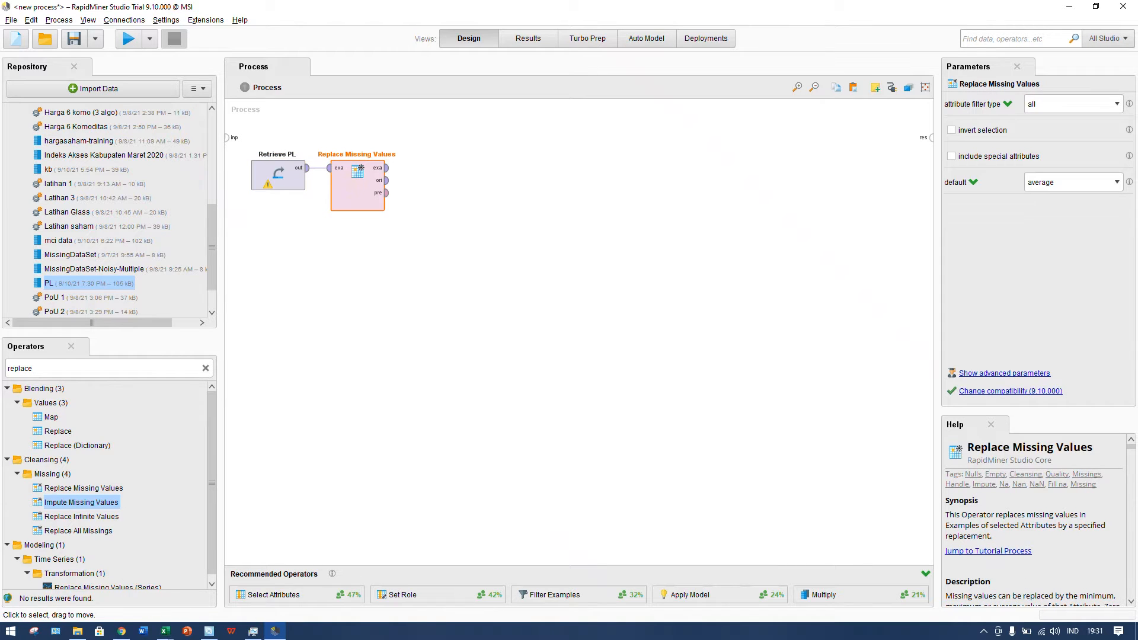
pyautogui.click(1117, 103)
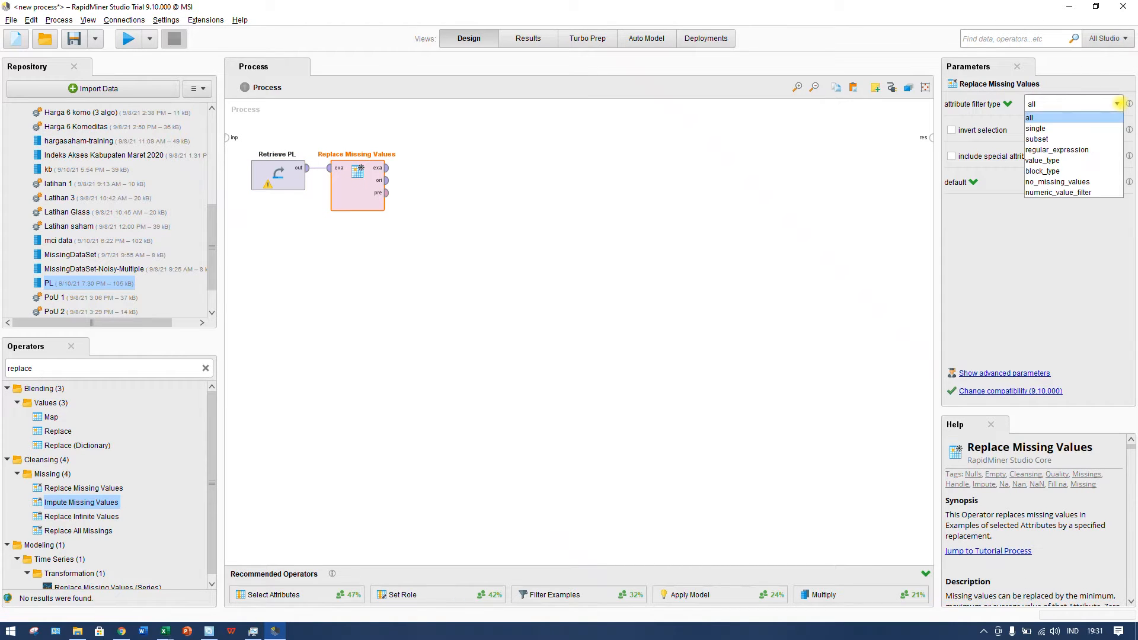
pyautogui.click(1117, 104)
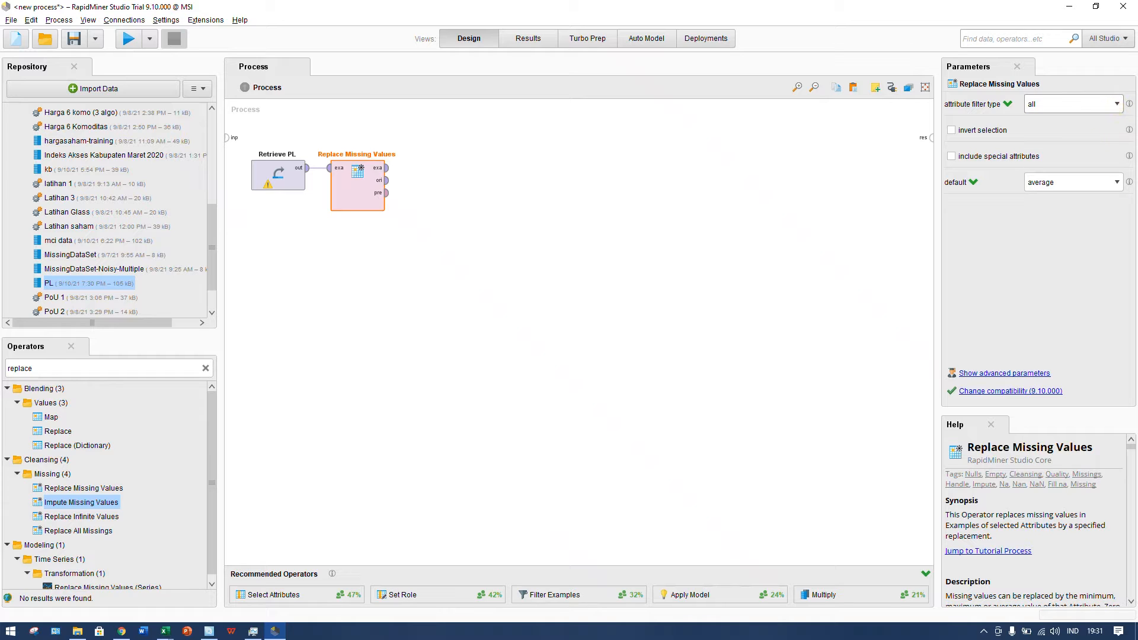
pyautogui.click(1117, 182)
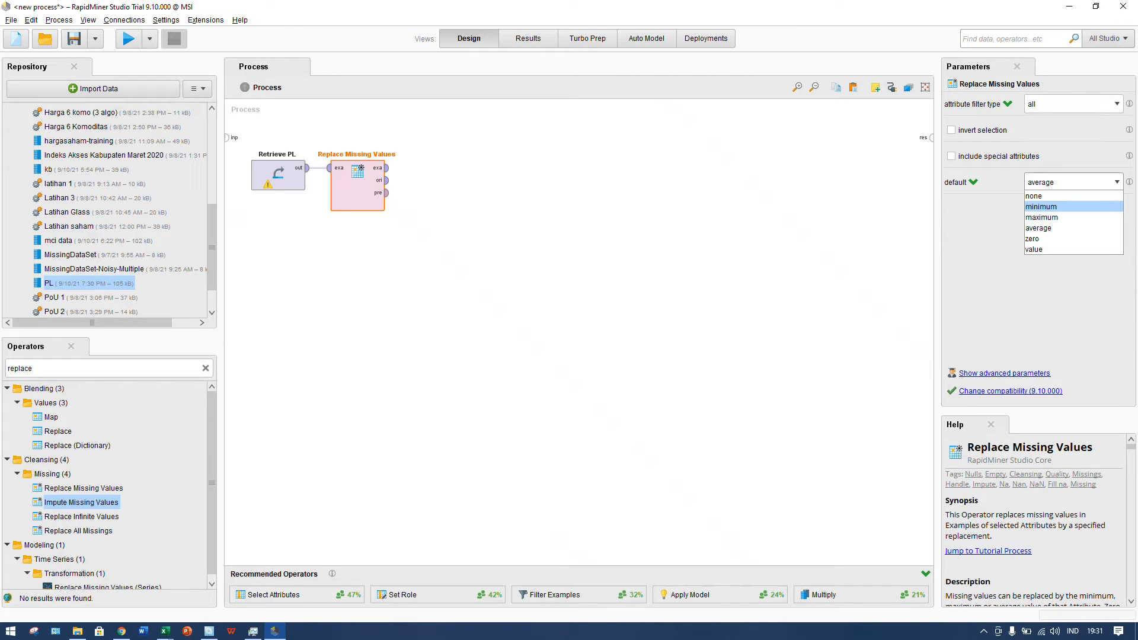
pyautogui.click(1043, 206)
pyautogui.click(1117, 182)
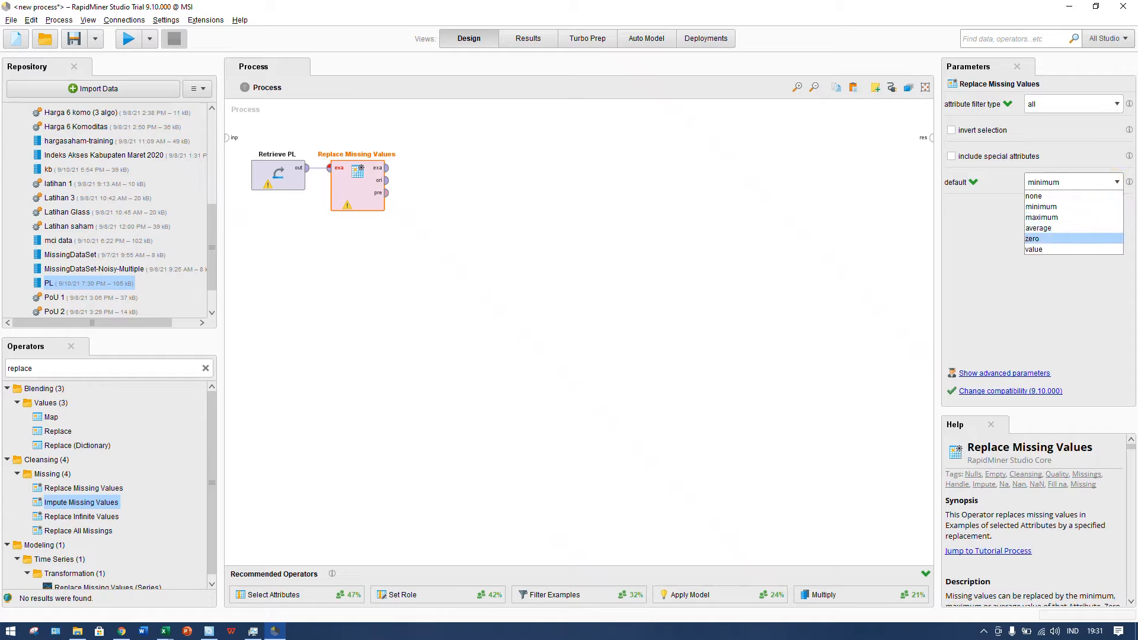
pyautogui.click(1057, 206)
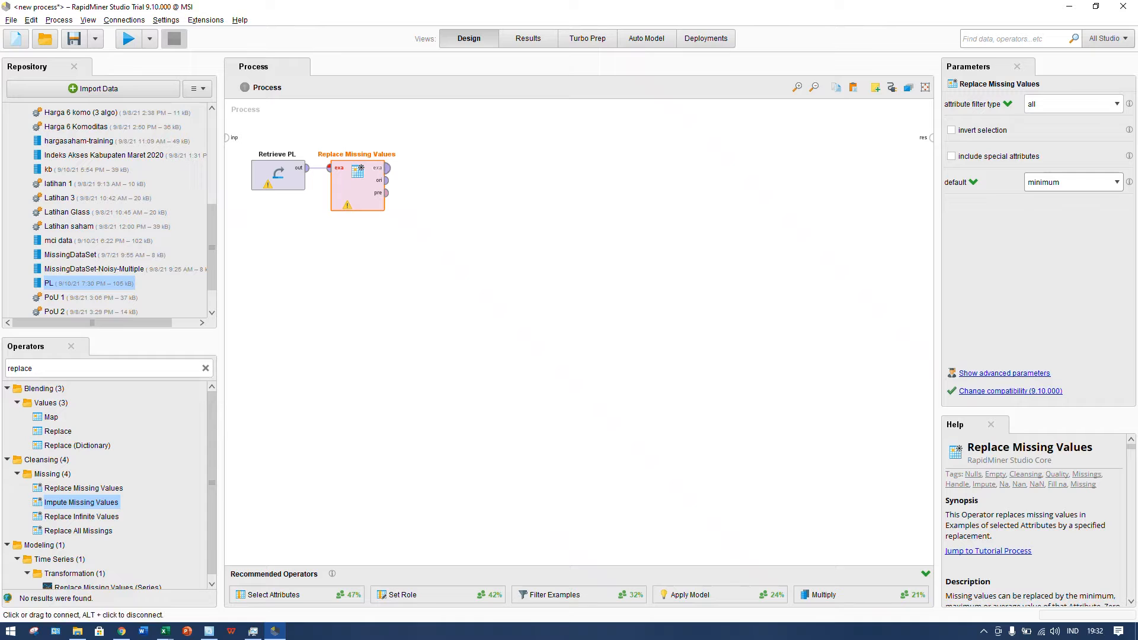
# Step: Connect the example set output of Replace Missing Values to the process result port and reselect the operator
pyautogui.click(387, 168)
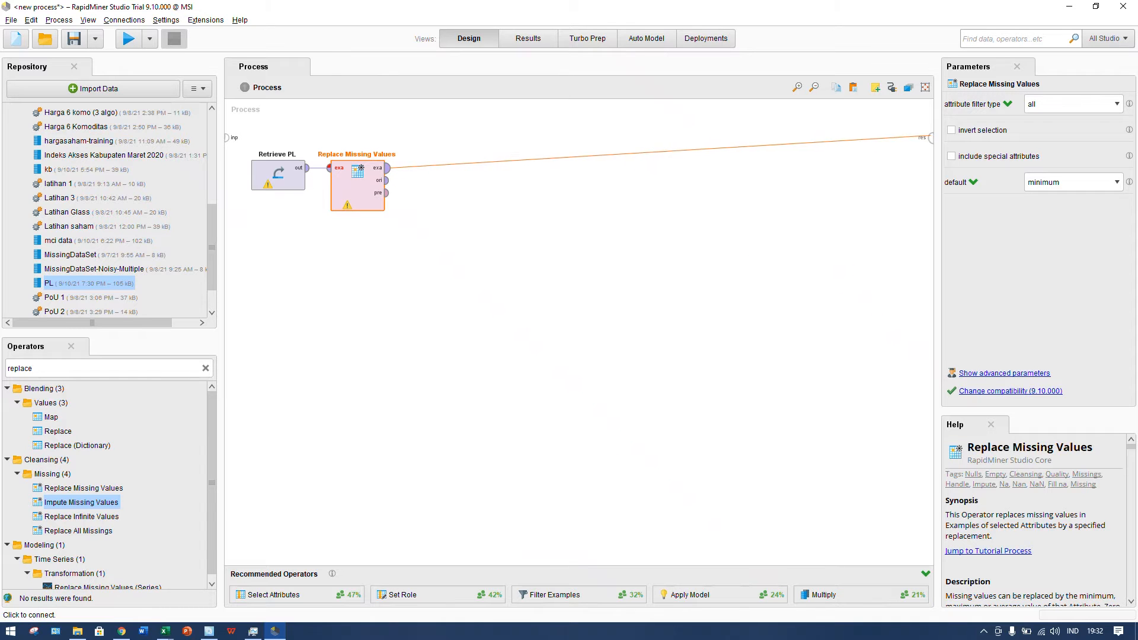
pyautogui.click(504, 164)
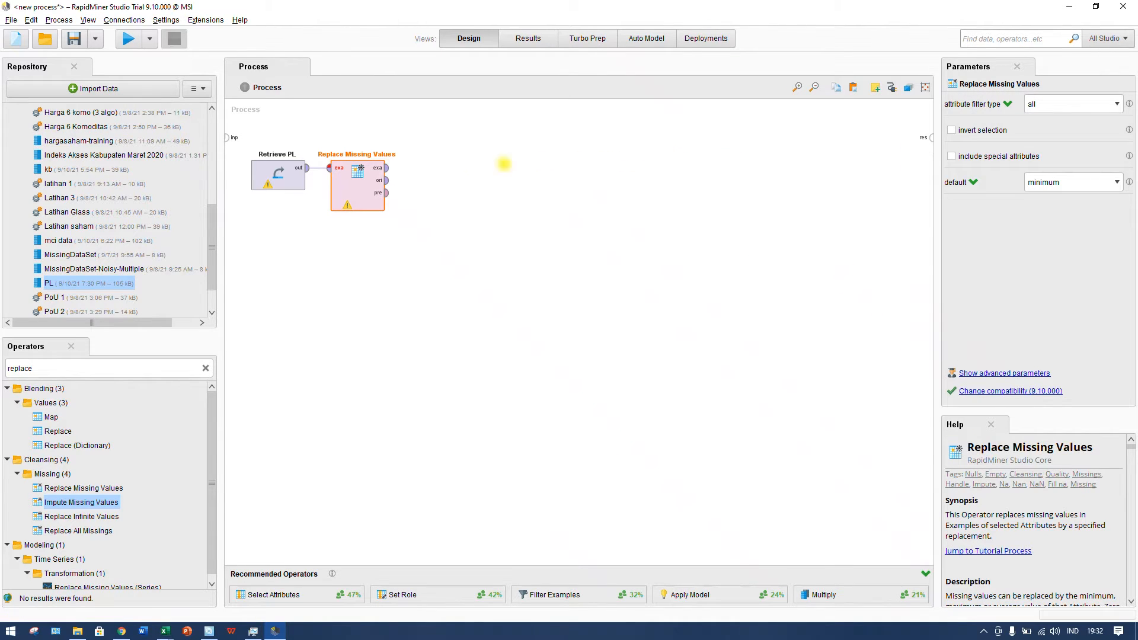
pyautogui.click(386, 169)
pyautogui.click(932, 137)
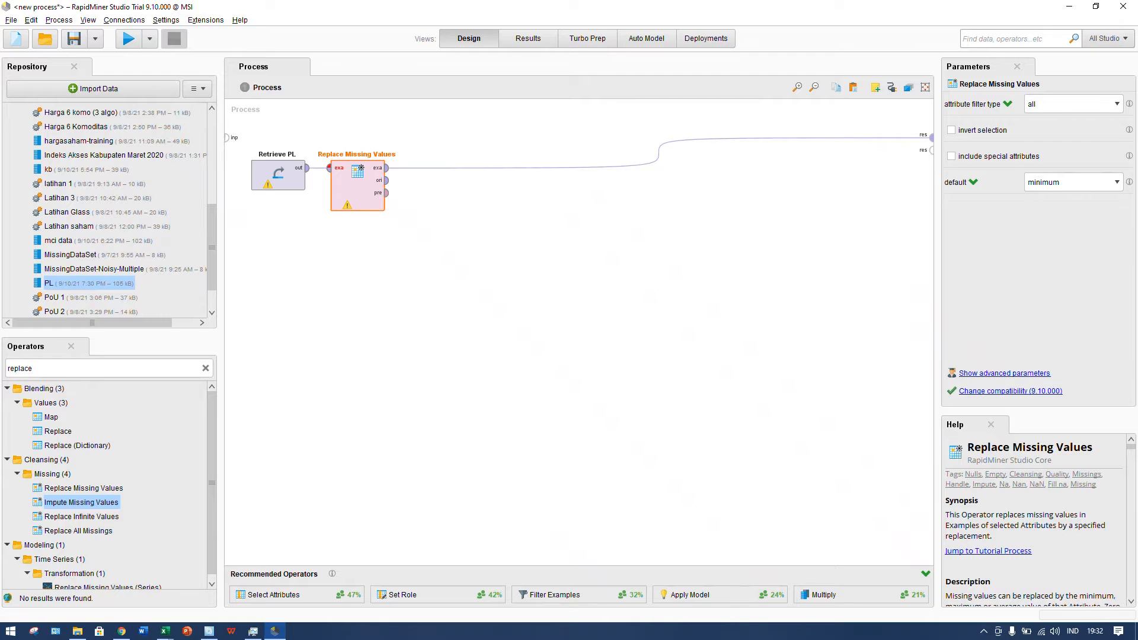
pyautogui.click(307, 169)
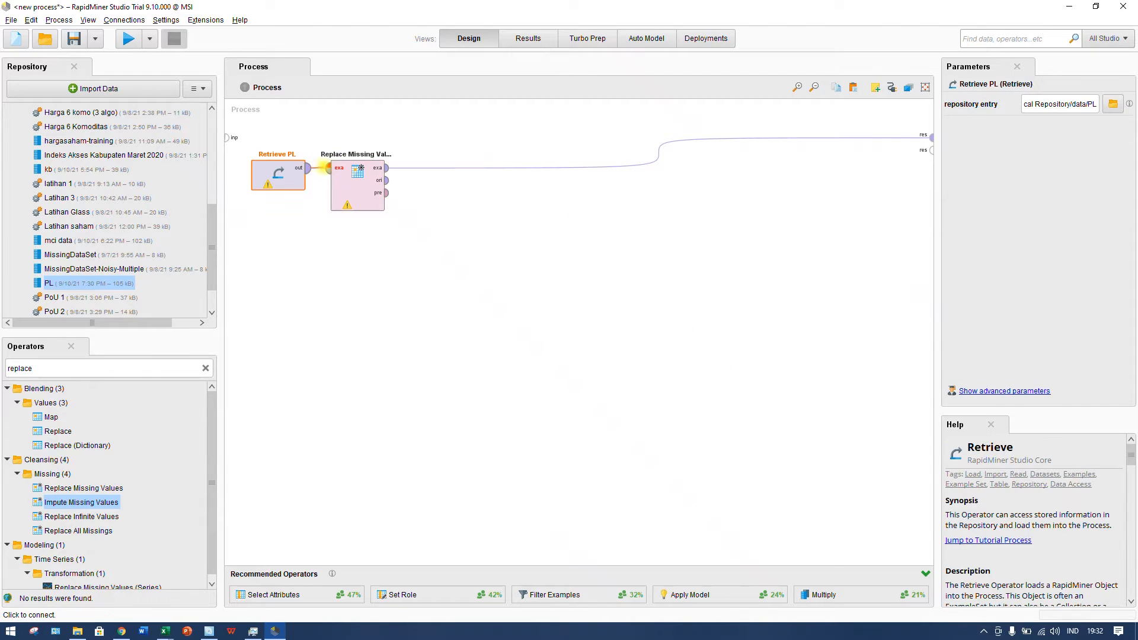
pyautogui.click(361, 190)
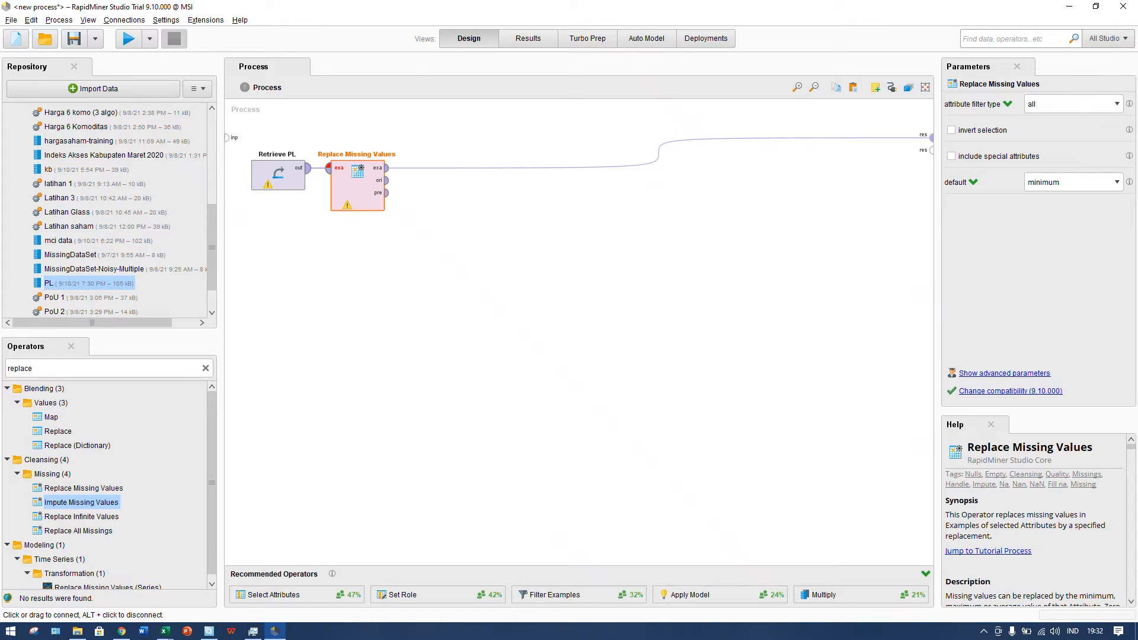
# Step: Move Replace Missing Values further away from Retrieve PL and run the process
pyautogui.moveTo(340, 178); pyautogui.dragTo(409, 186)
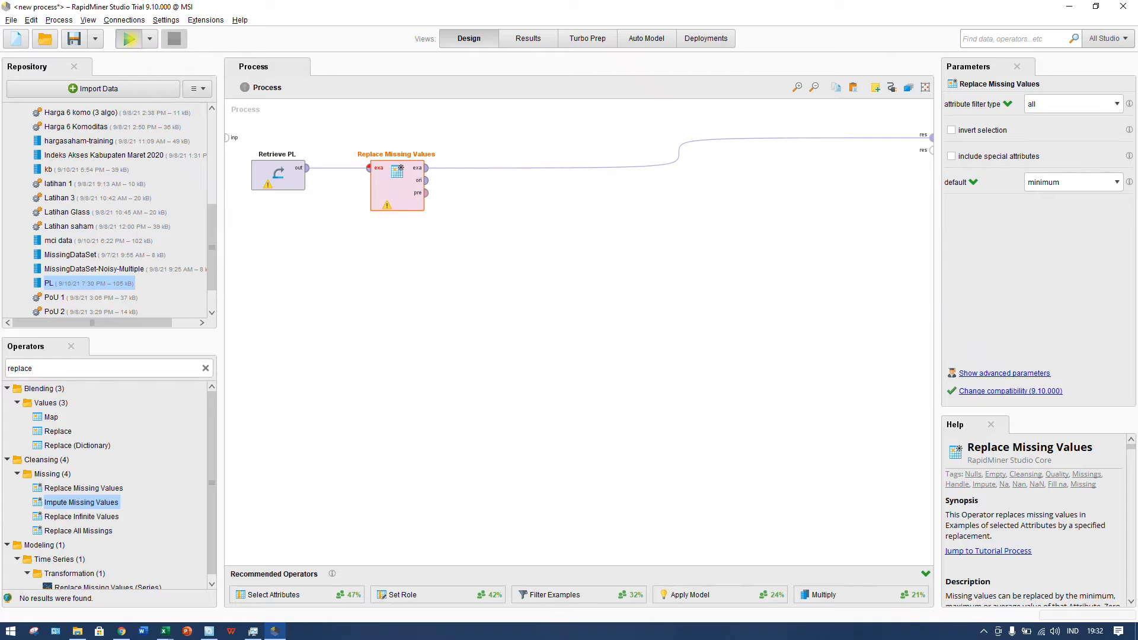
pyautogui.click(129, 39)
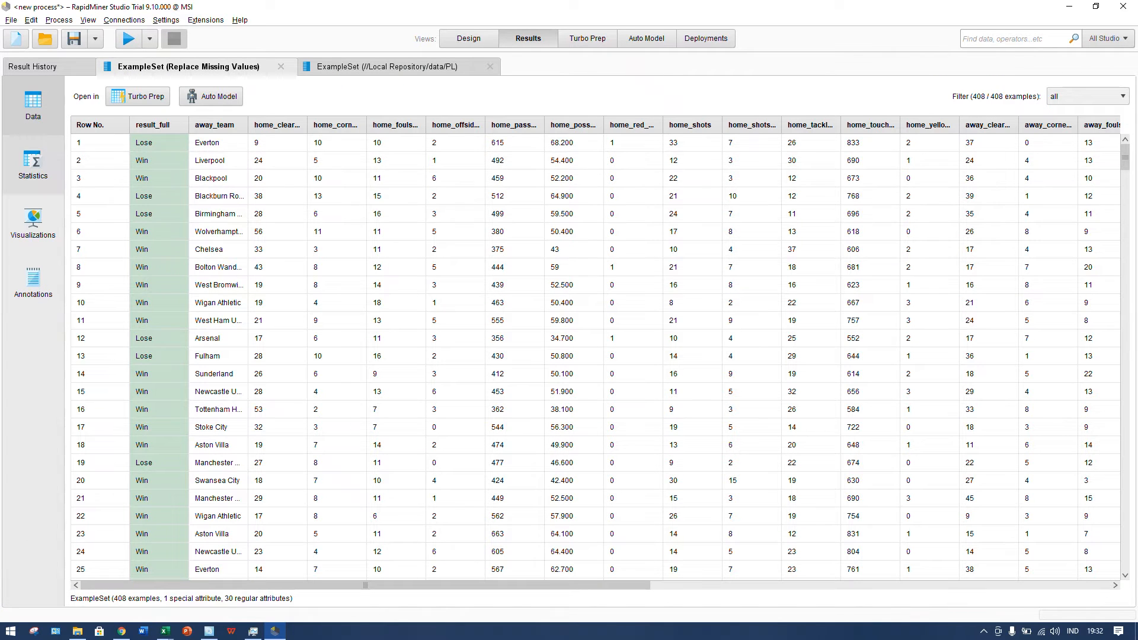
# Step: Examine the missing counts of all attributes in the statistics of the Replace Missing Values result
pyautogui.click(33, 165)
pyautogui.scroll(-3, 534, 256)
pyautogui.scroll(-10, 533, 285)
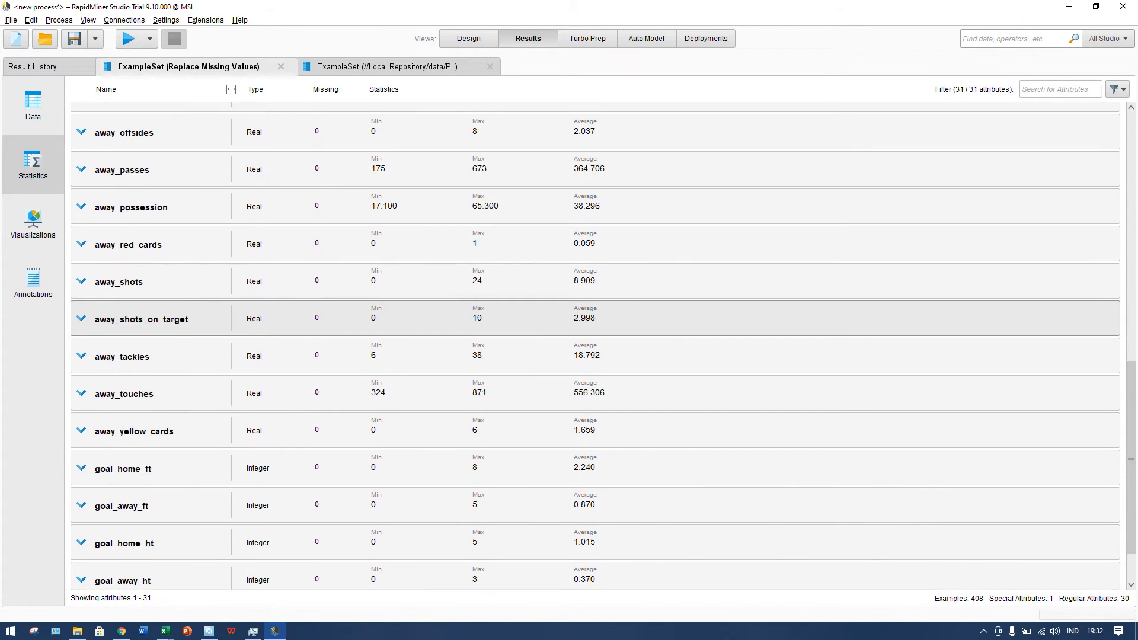
pyautogui.scroll(14, 534, 320)
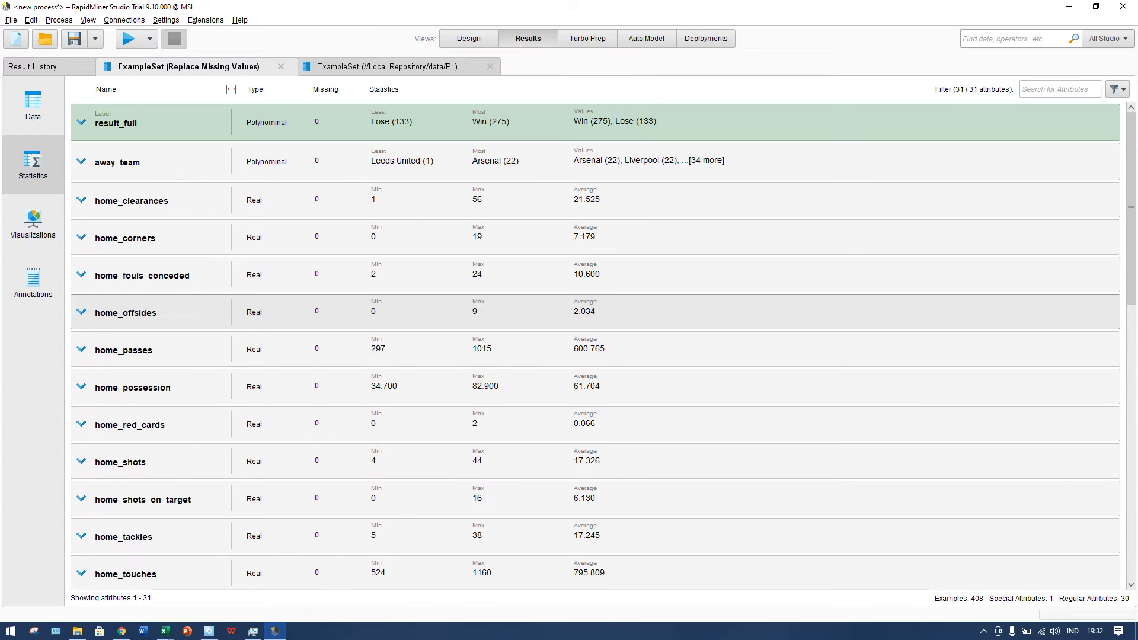
pyautogui.scroll(-4, 533, 320)
pyautogui.scroll(-13, 533, 320)
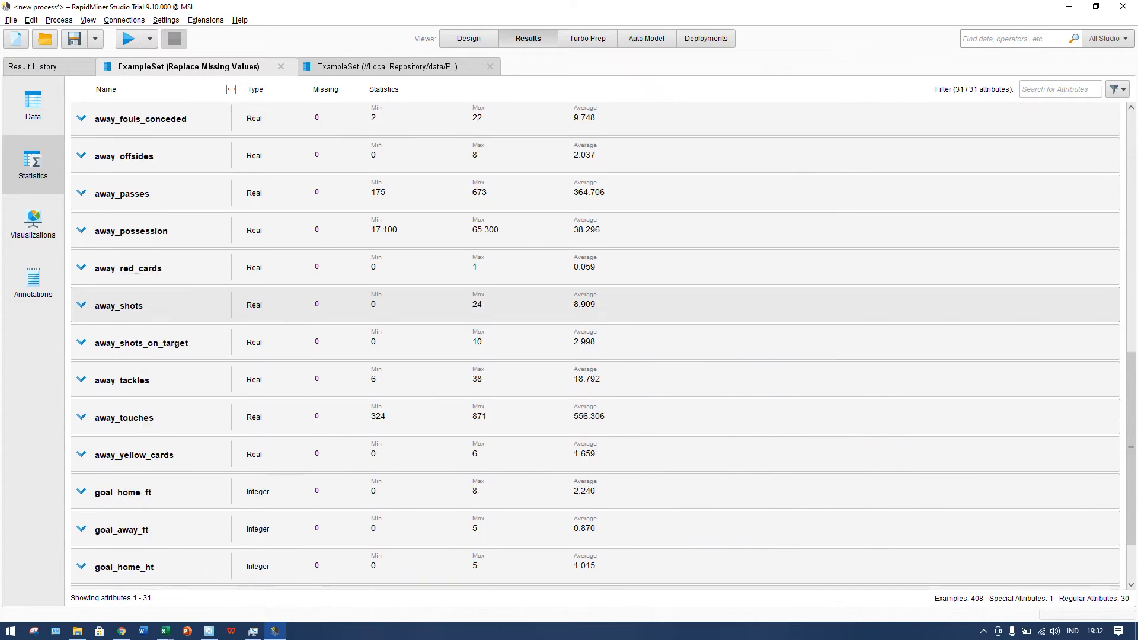
pyautogui.scroll(3, 533, 355)
pyautogui.scroll(15, 534, 332)
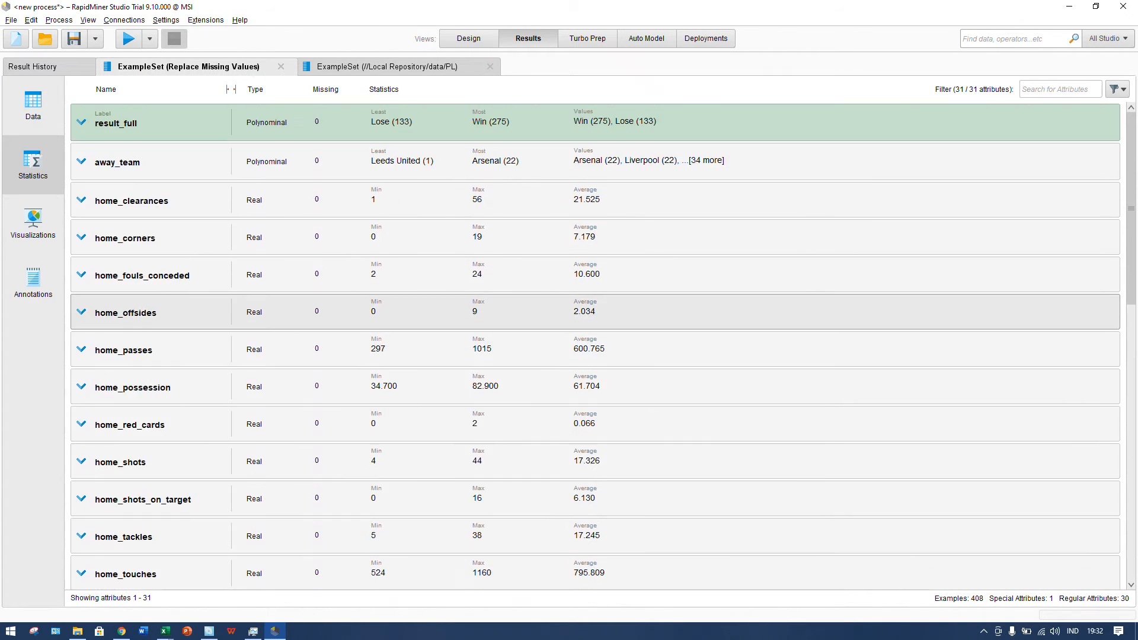
pyautogui.click(469, 38)
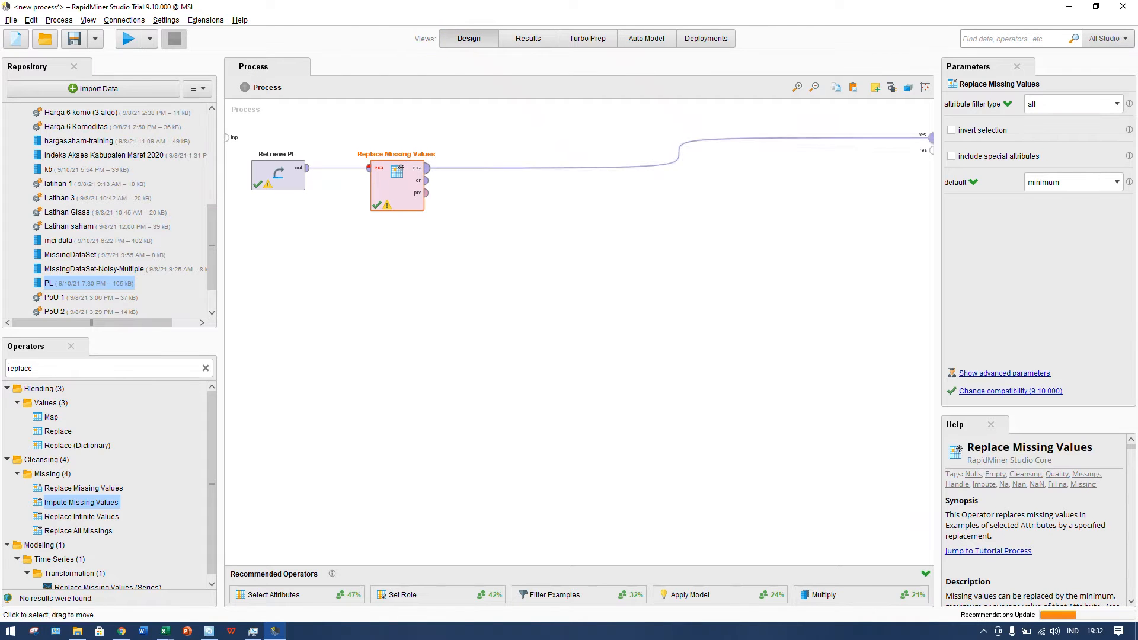
pyautogui.click(528, 38)
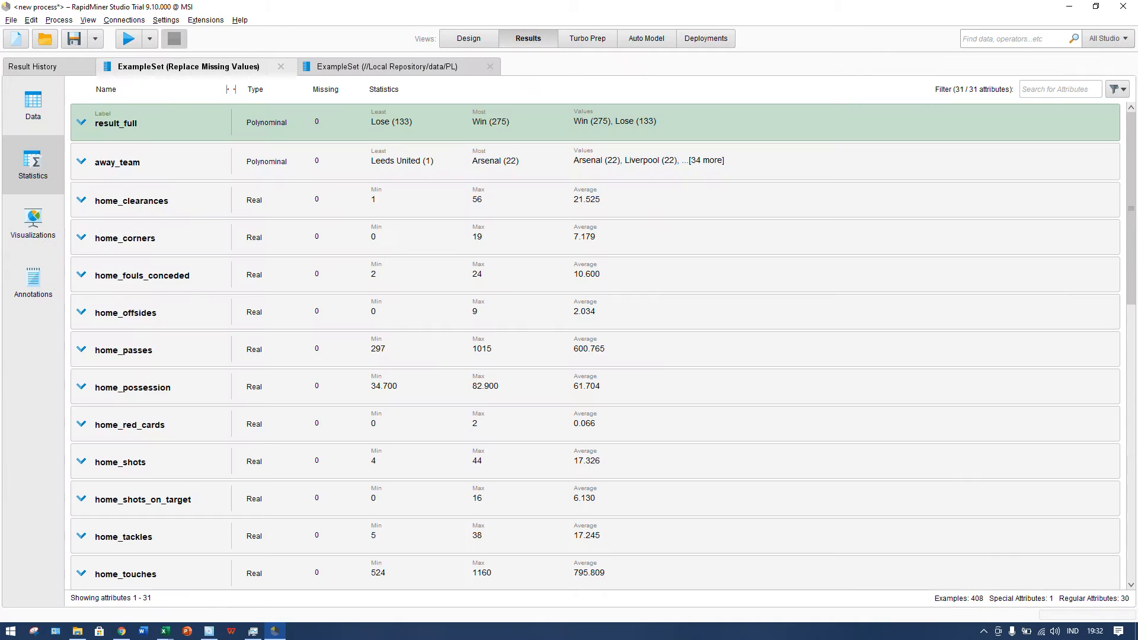
# Step: Connect the original output of Replace Missing Values to the second process result port and run the process again
pyautogui.click(469, 38)
pyautogui.click(426, 180)
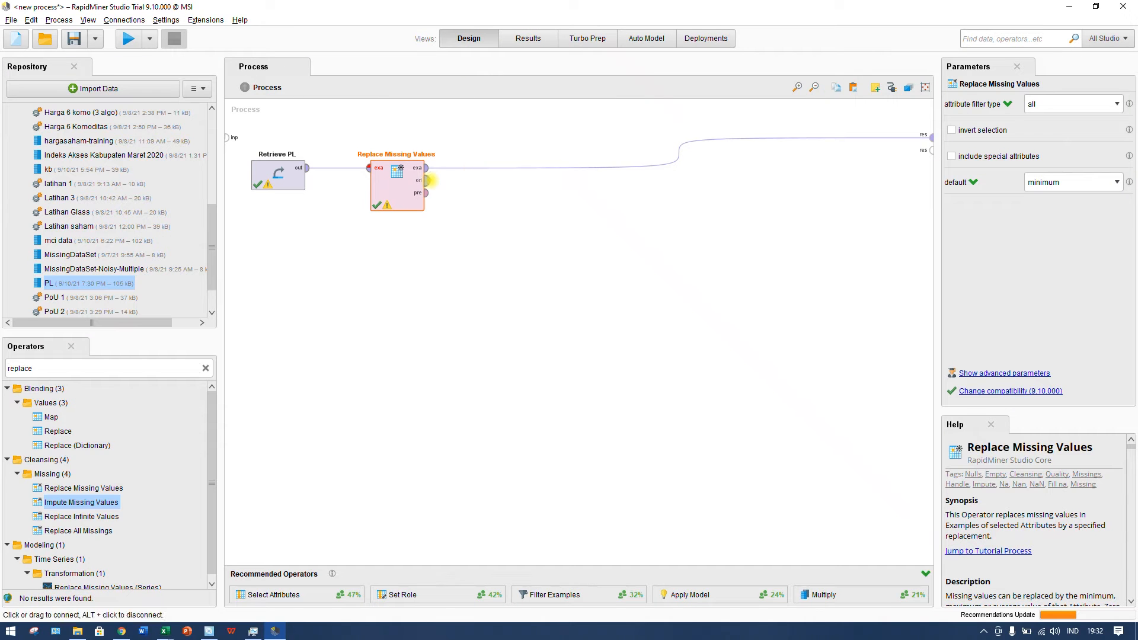
pyautogui.click(931, 150)
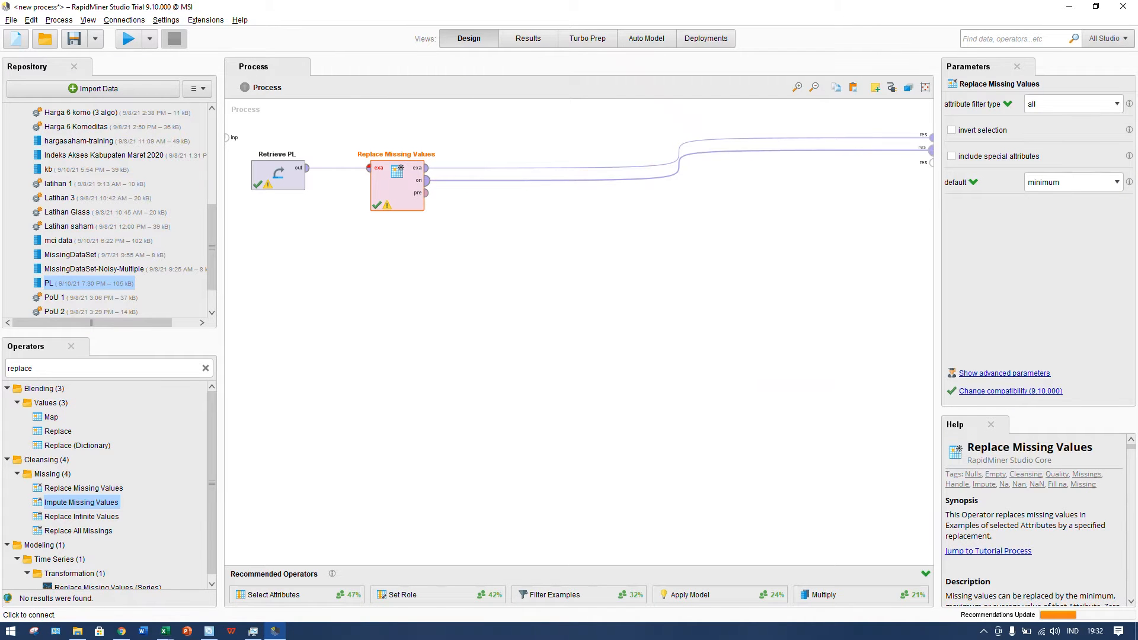
pyautogui.click(129, 38)
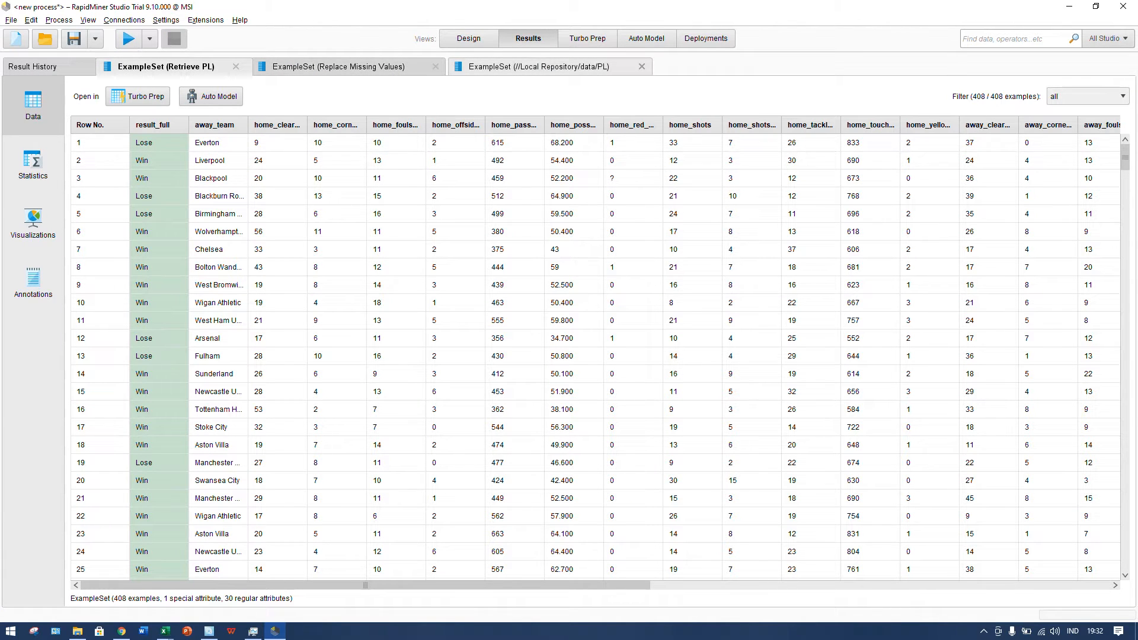
# Step: Close the older repository PL result and compare the home red cards value in row 3 between the Retrieve PL and Replace Missing Values results
pyautogui.click(643, 67)
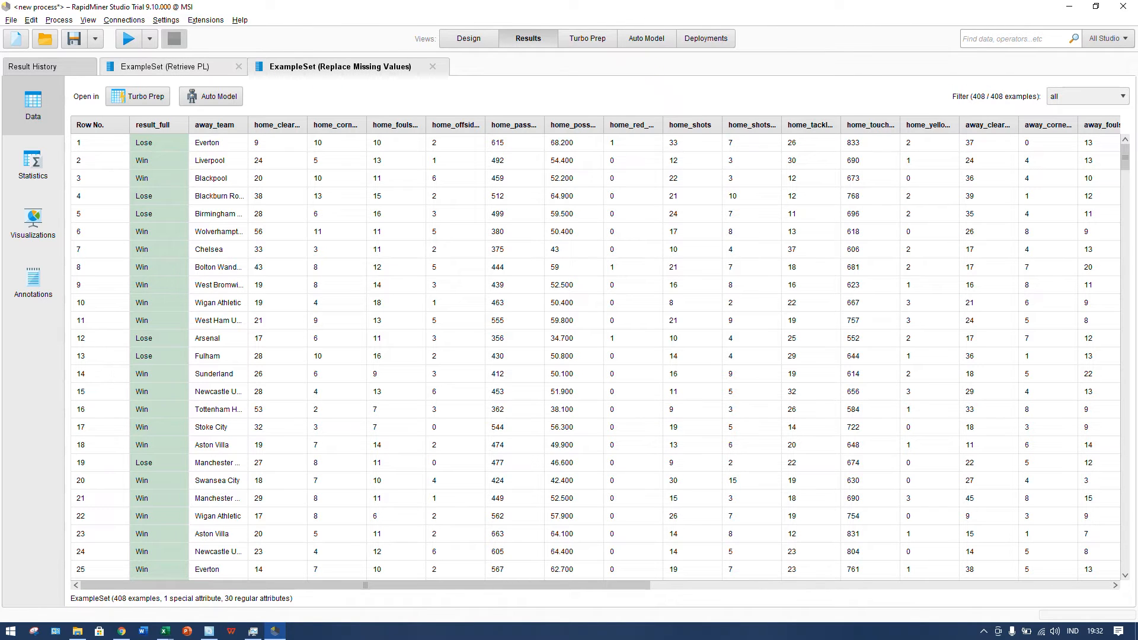
pyautogui.click(172, 67)
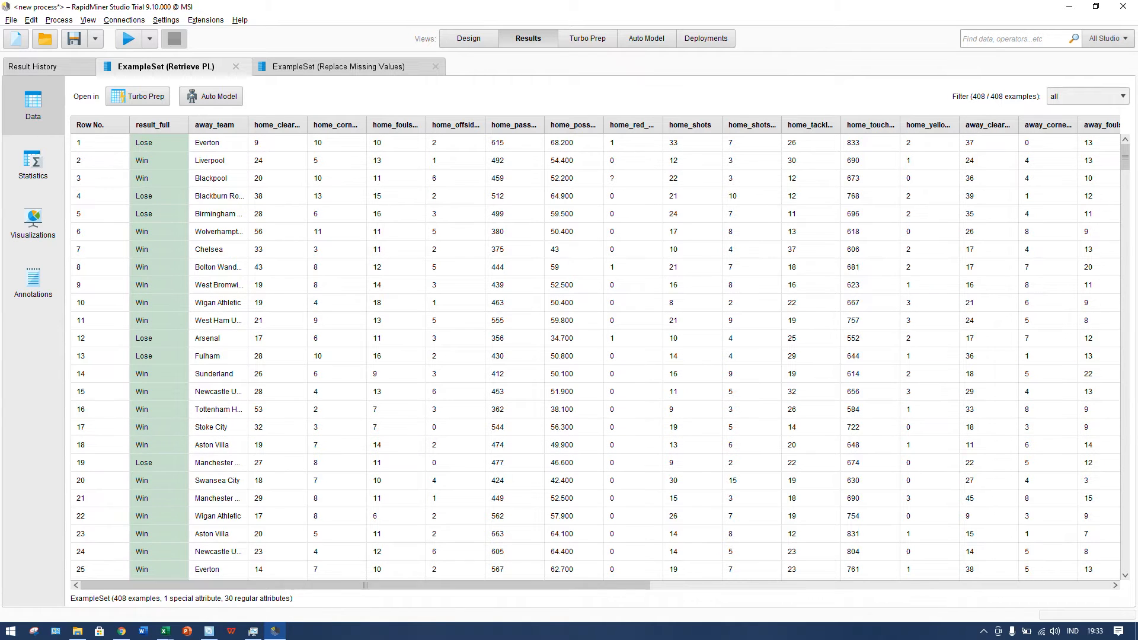
pyautogui.click(627, 176)
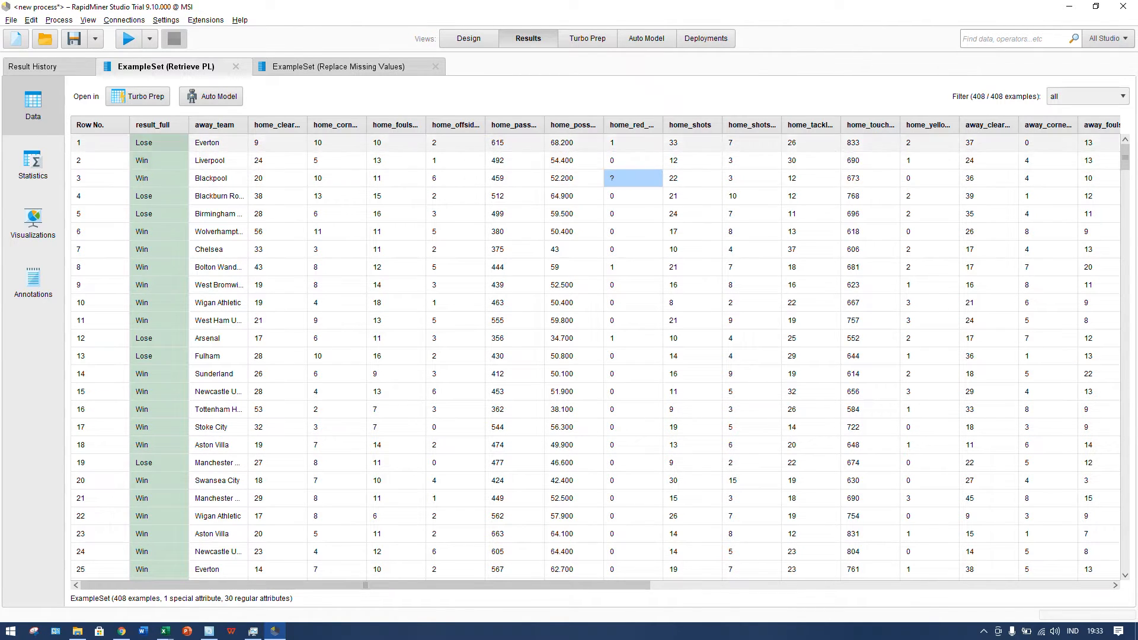
pyautogui.click(332, 66)
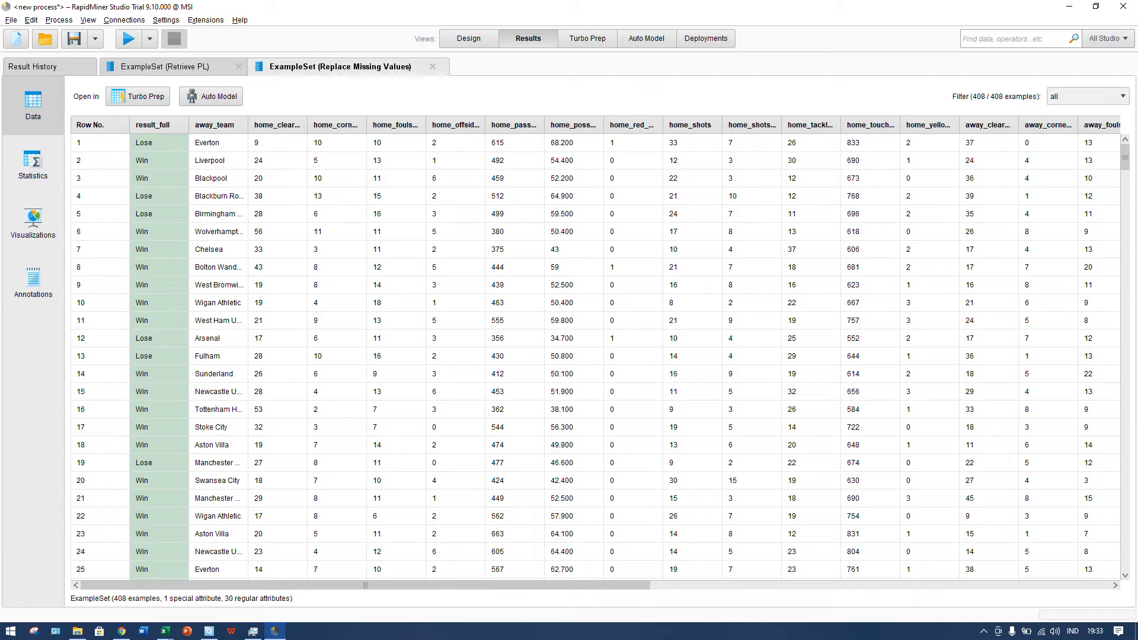
pyautogui.click(628, 178)
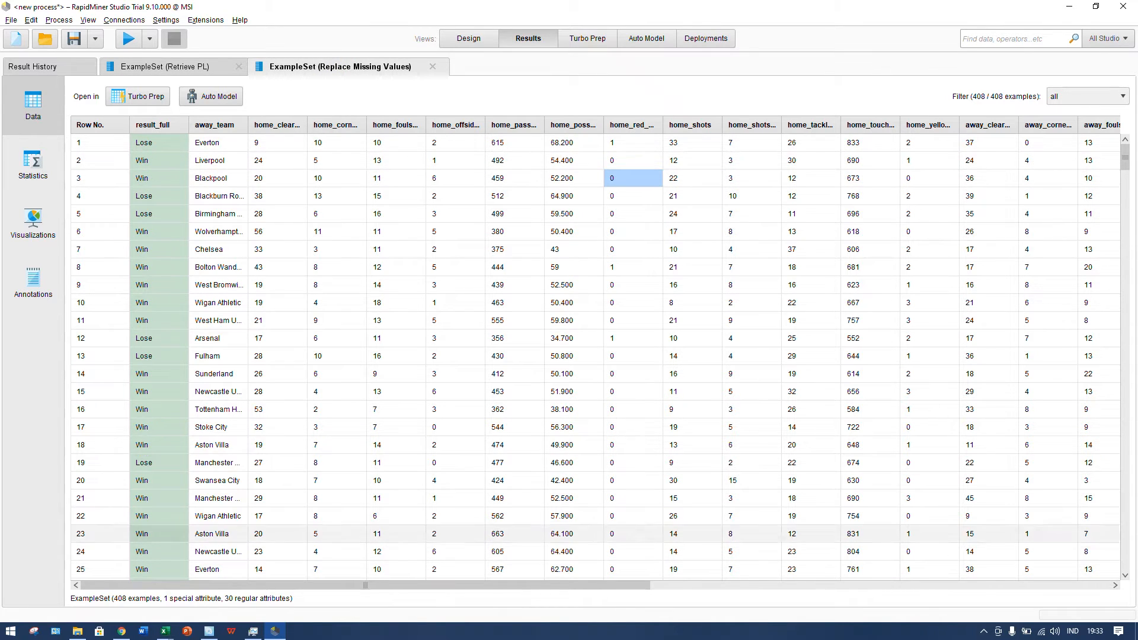
# Step: Review the missing counts per attribute in the new Replace Missing Values example set's statistics
pyautogui.click(32, 163)
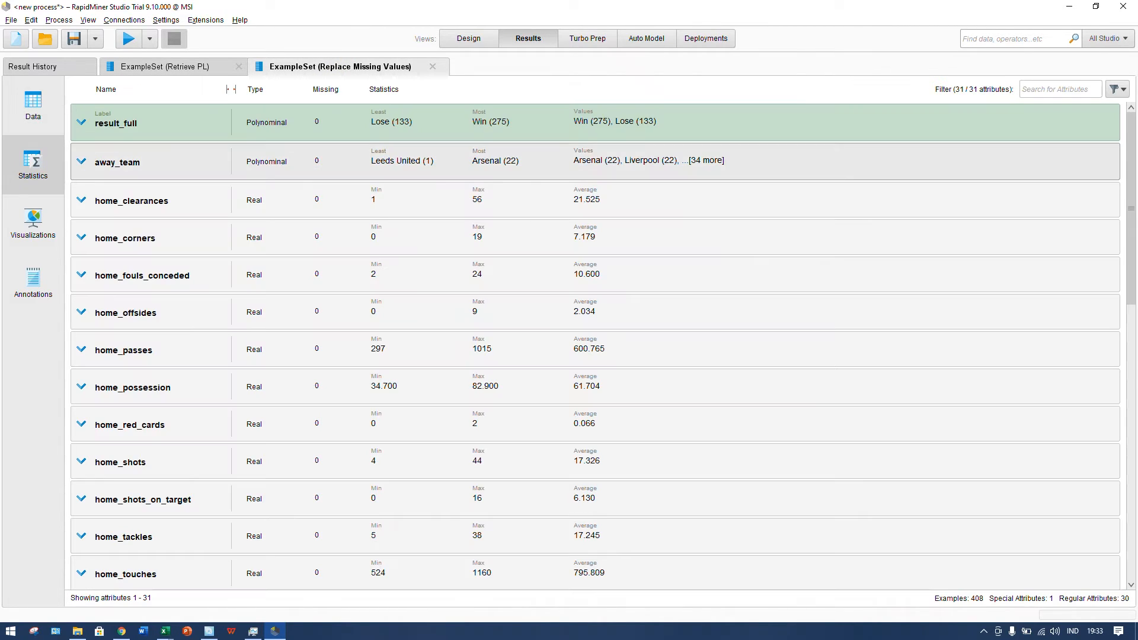
pyautogui.scroll(-7, 593, 332)
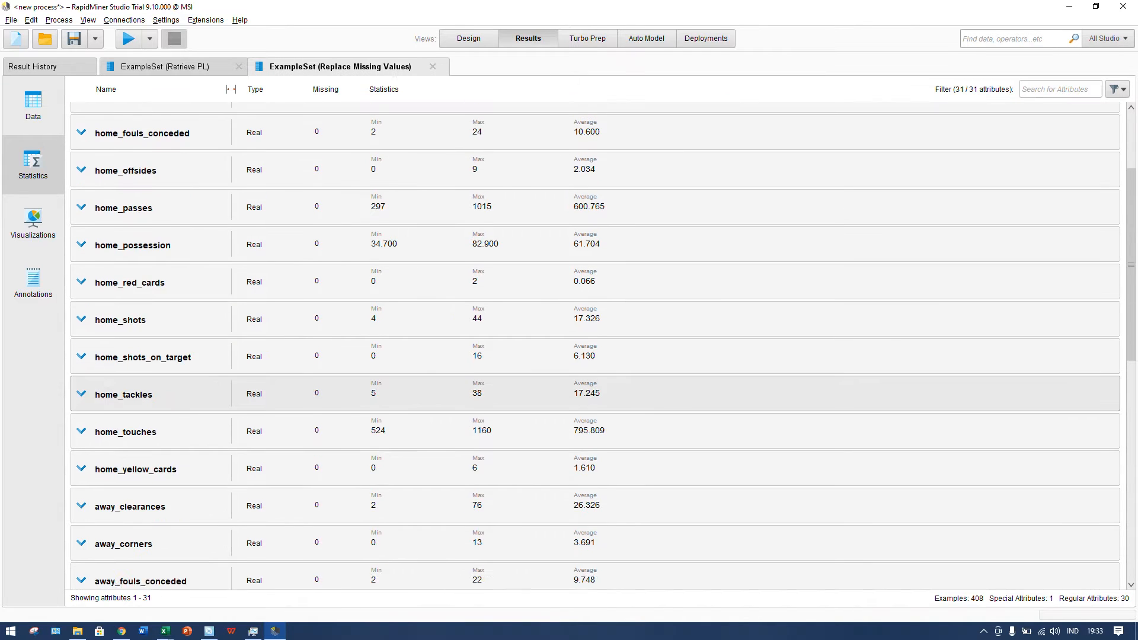
pyautogui.scroll(3, 593, 346)
pyautogui.scroll(4, 593, 345)
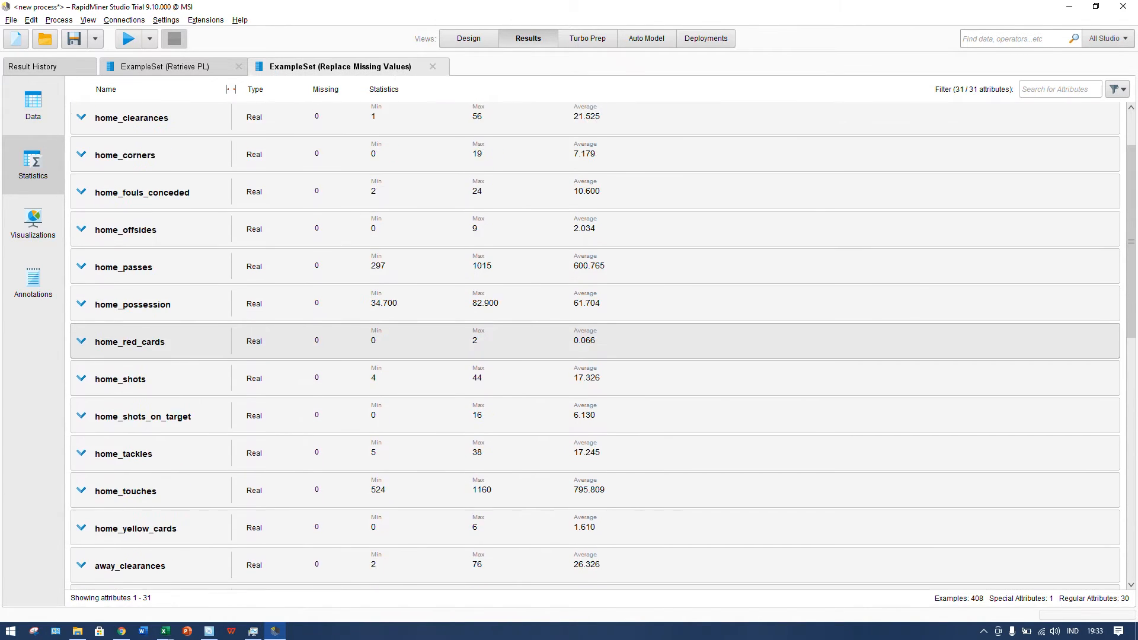
# Step: Store the Replace Missing Values example set in the data folder of the Local Repository as PL Non Missing
pyautogui.rightClick(342, 66)
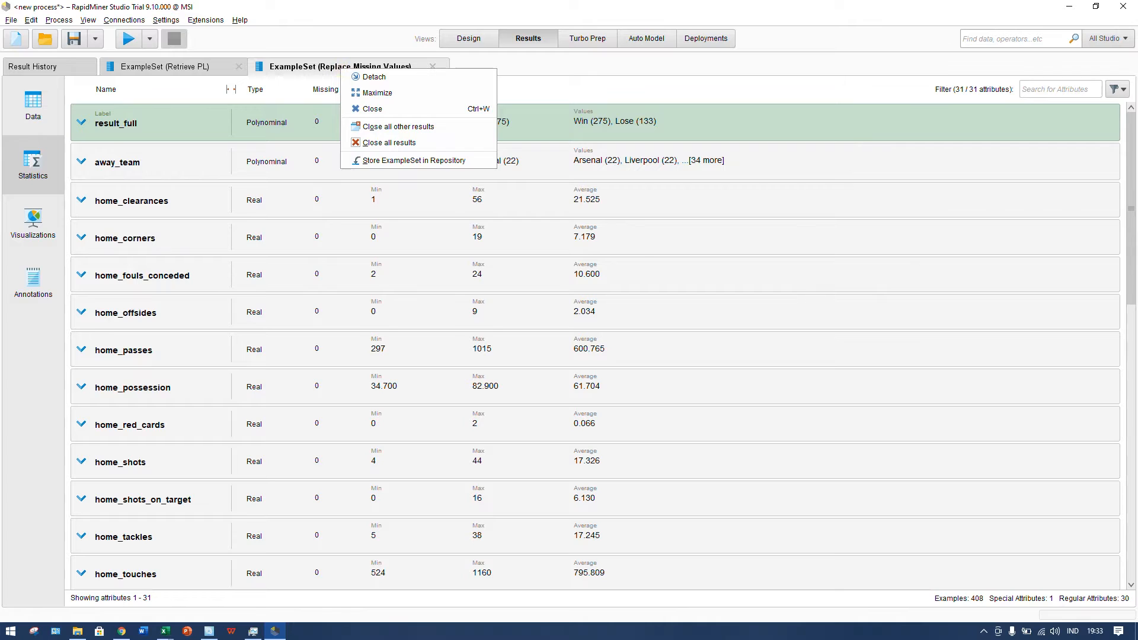
pyautogui.rightClick(321, 66)
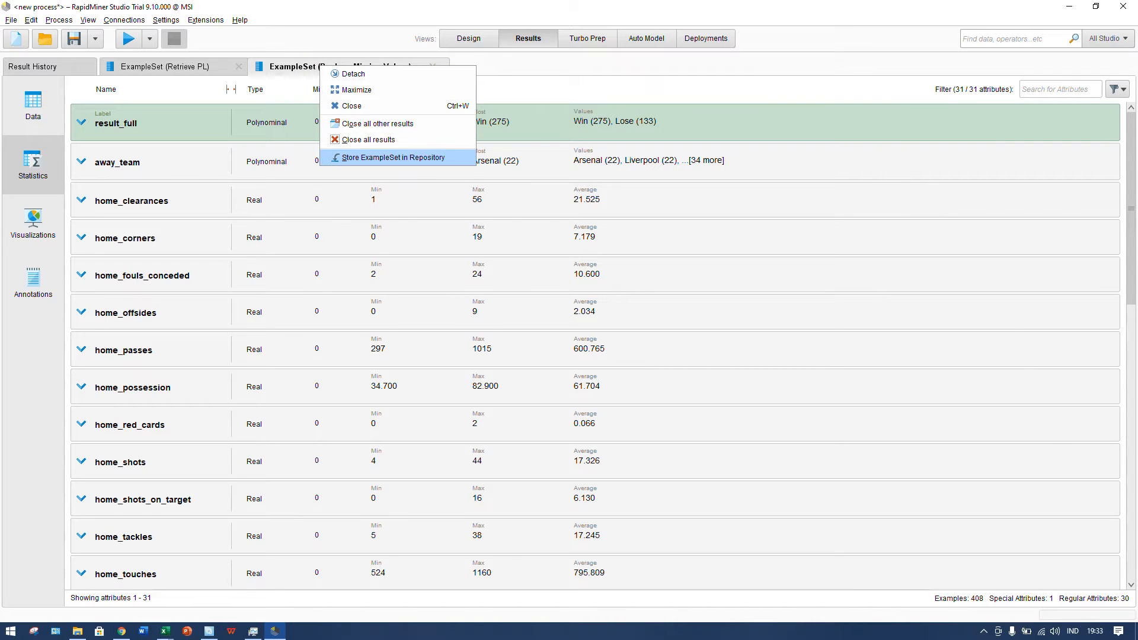
pyautogui.click(415, 157)
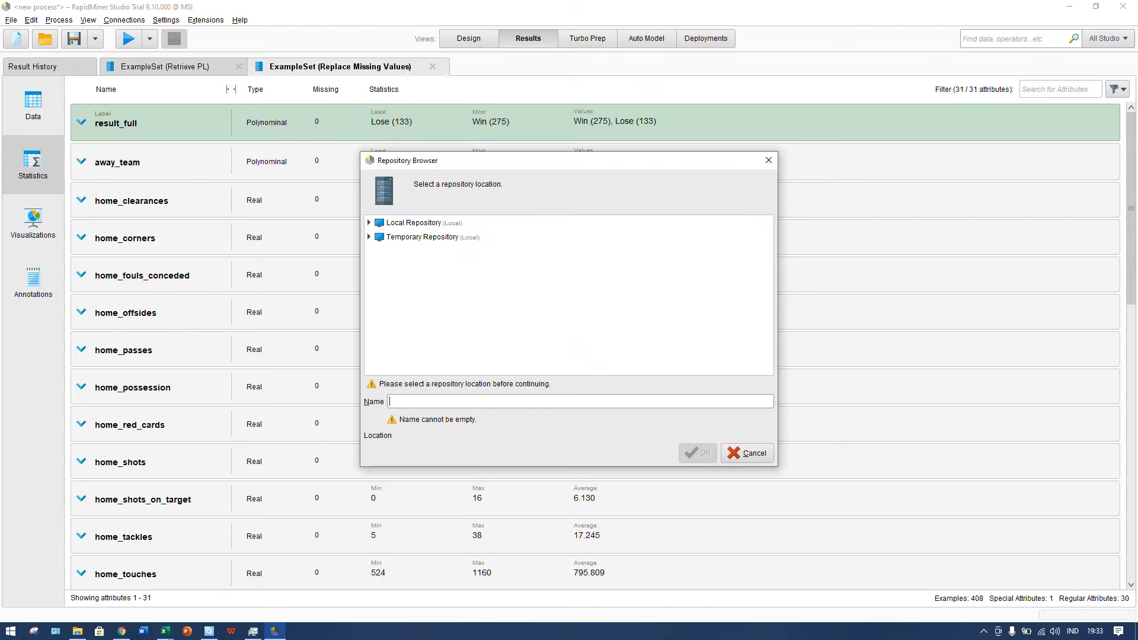
pyautogui.doubleClick(413, 223)
pyautogui.click(403, 238)
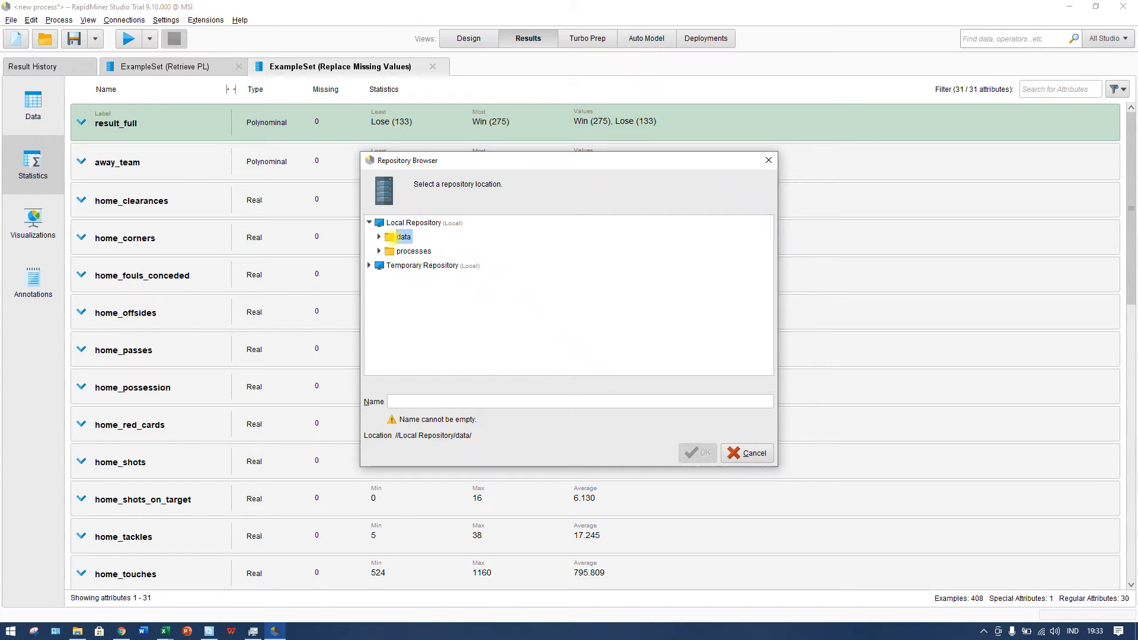
pyautogui.click(421, 401)
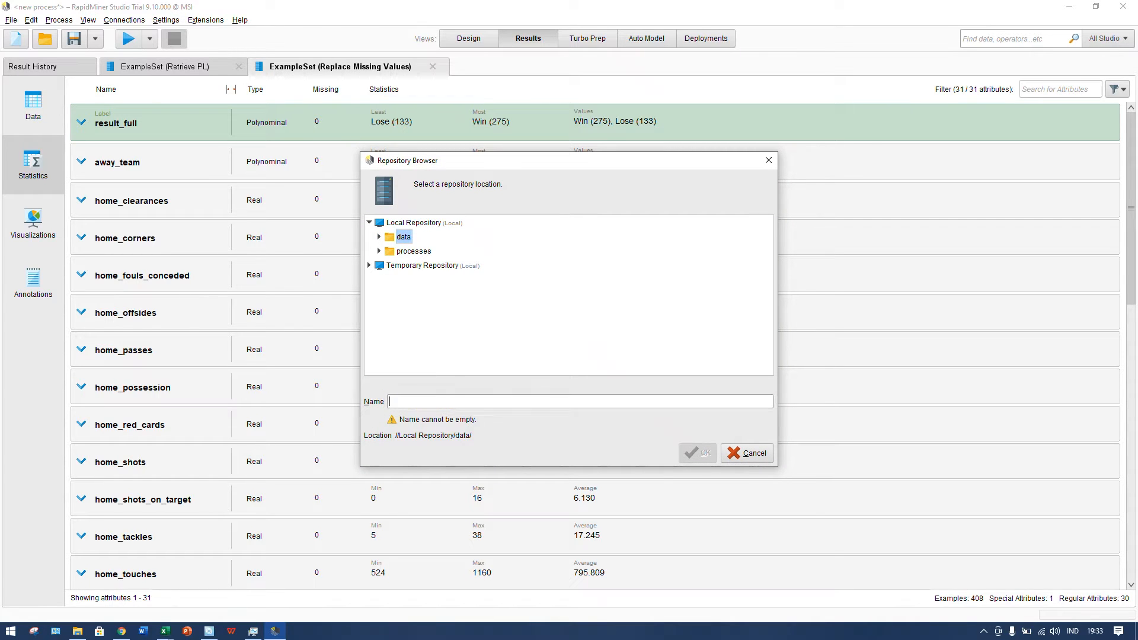
pyautogui.write('PL')
pyautogui.write(' Non Missin')
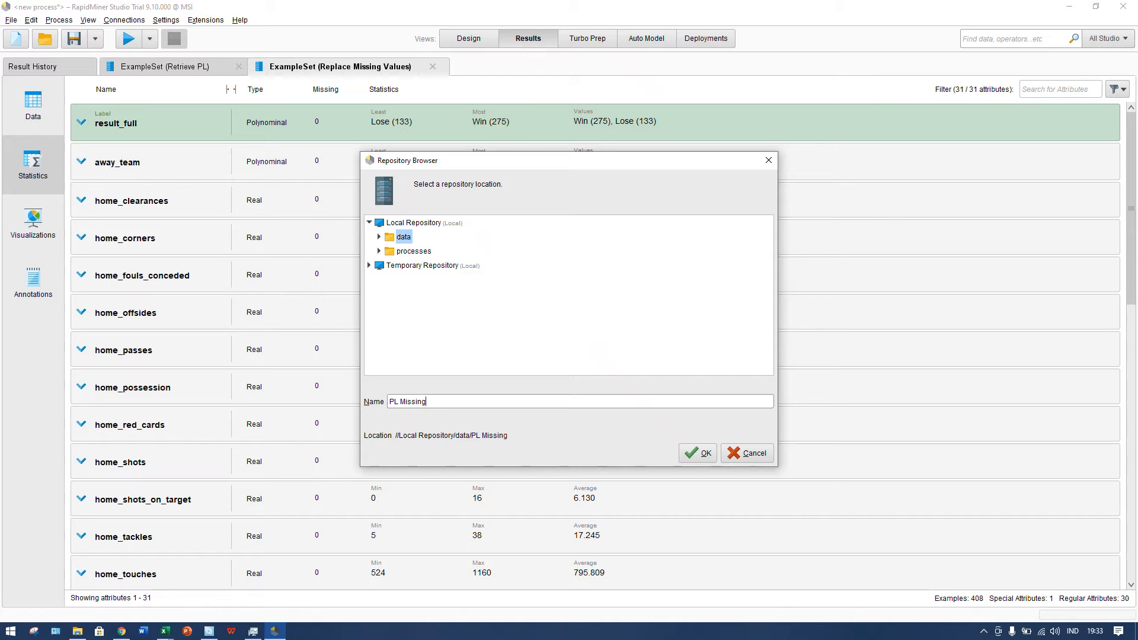
pyautogui.write('g')
pyautogui.click(400, 401)
pyautogui.write('Non')
pyautogui.click(698, 453)
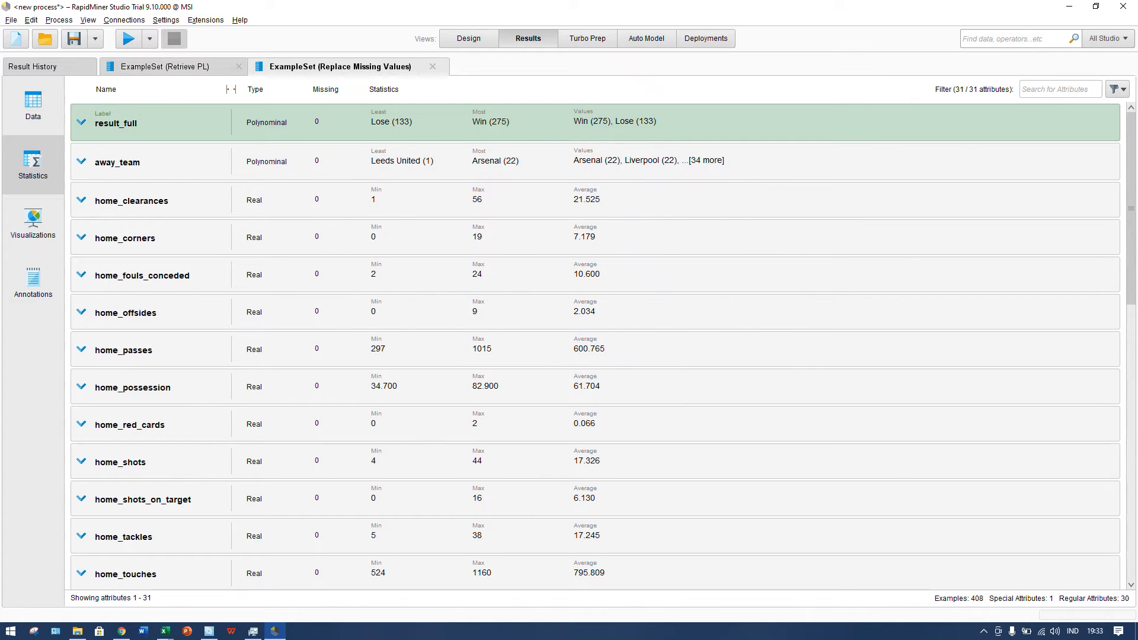
# Step: Return to the process design and remove both connections from Replace Missing Values to the result ports
pyautogui.click(165, 66)
pyautogui.click(469, 38)
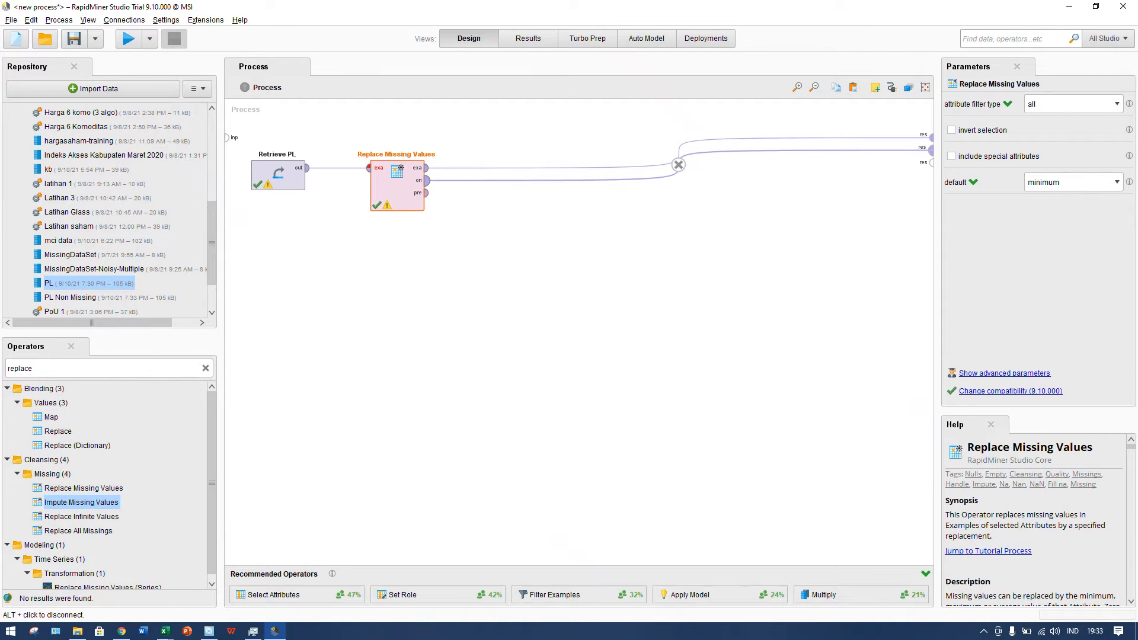
pyautogui.click(679, 166)
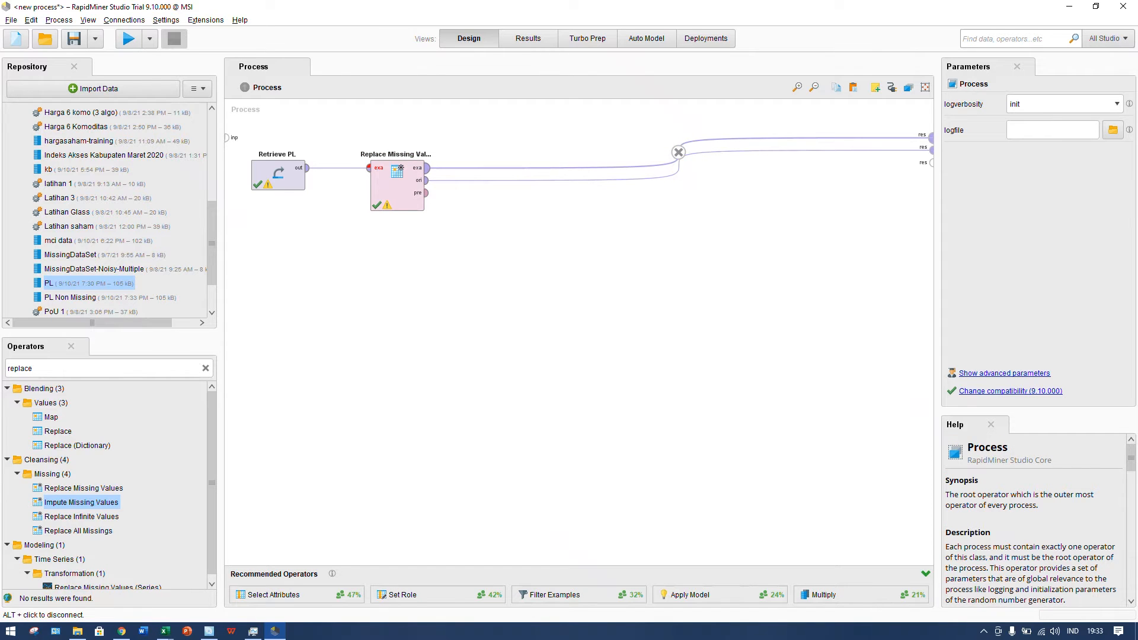
pyautogui.click(679, 153)
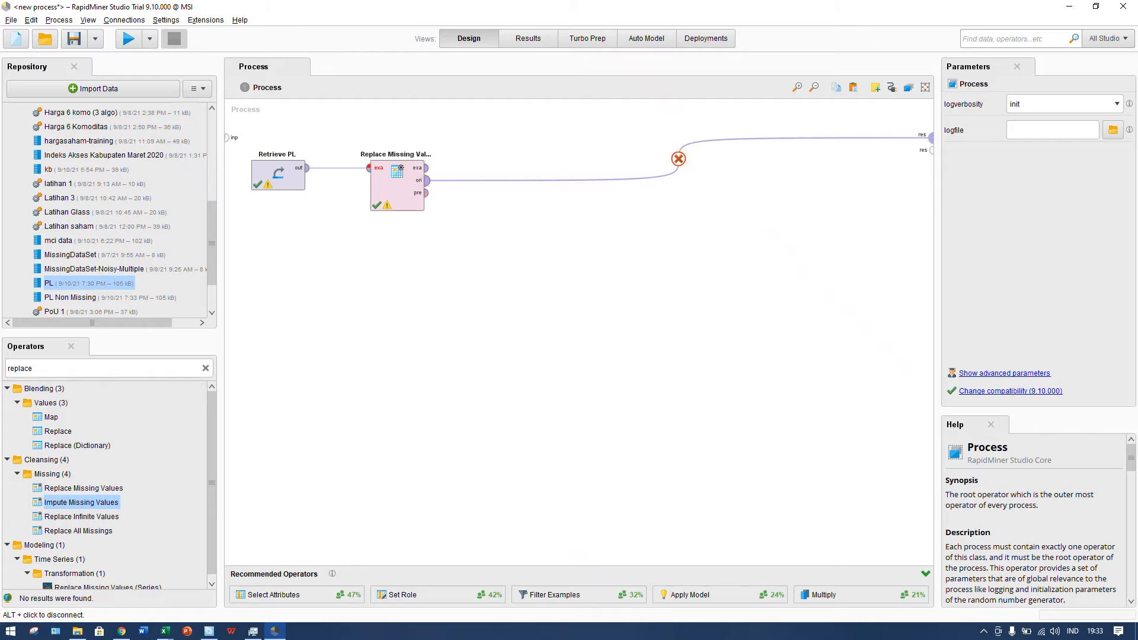
pyautogui.click(679, 158)
# Step: Place Replace Missing Values close beside Retrieve PL and shift both operators up to the process input level
pyautogui.click(290, 170)
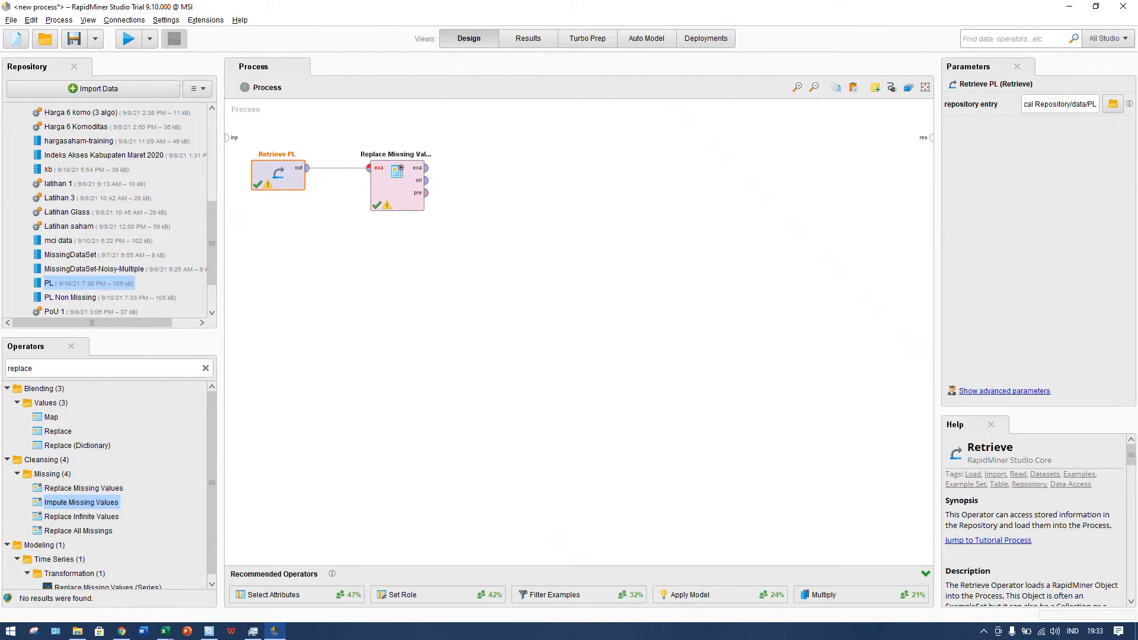
pyautogui.moveTo(409, 187); pyautogui.dragTo(369, 188)
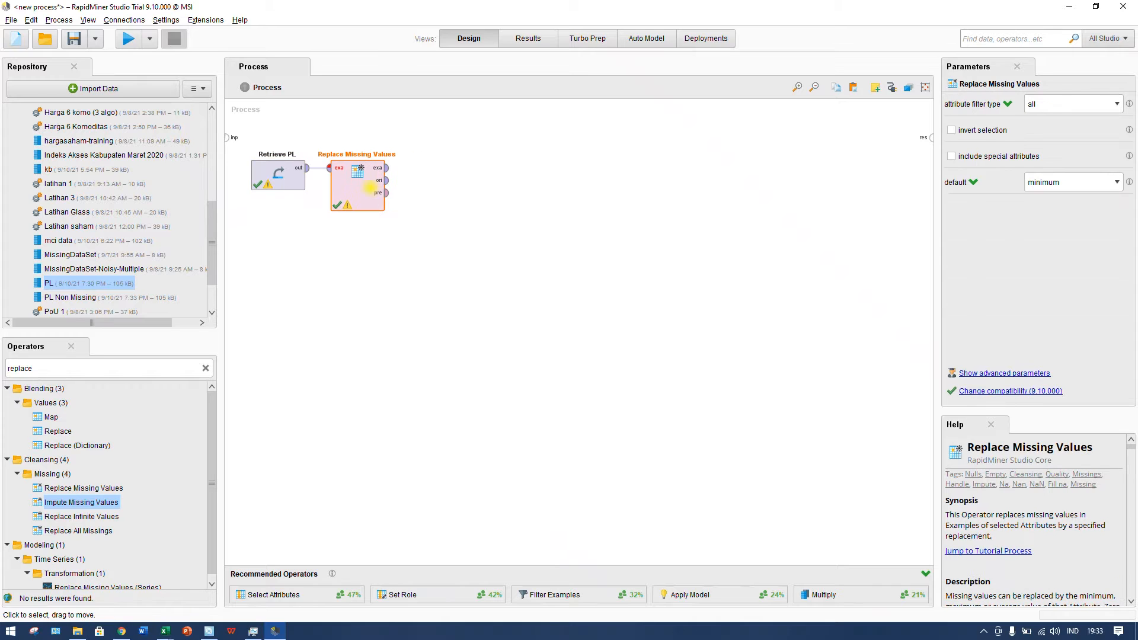
pyautogui.click(487, 166)
pyautogui.moveTo(278, 178); pyautogui.dragTo(278, 148)
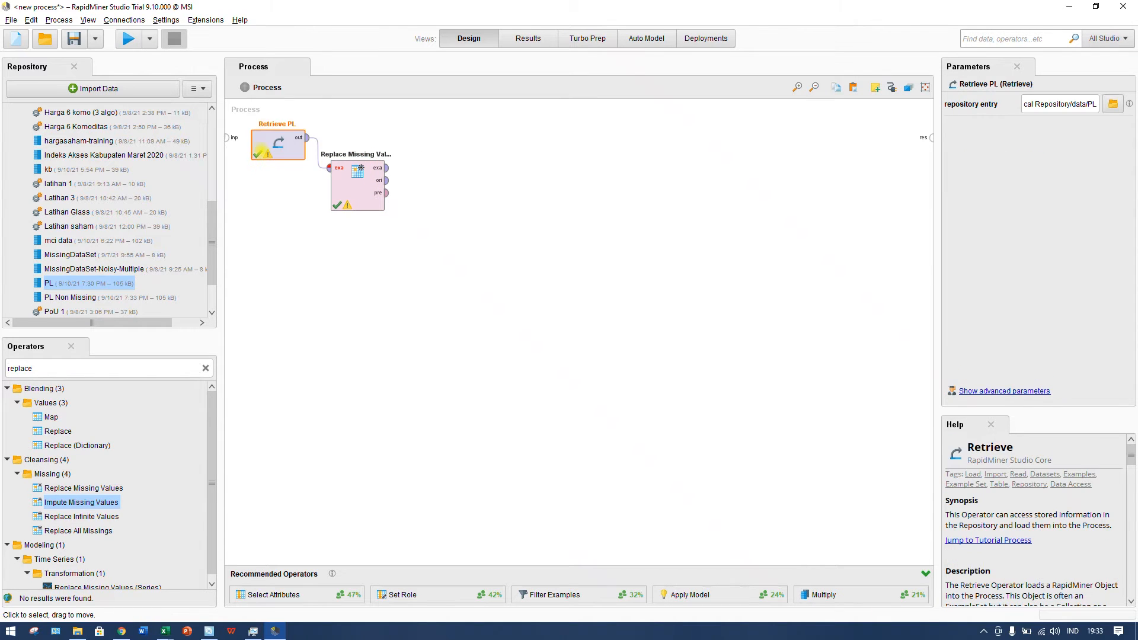
pyautogui.moveTo(358, 189); pyautogui.dragTo(358, 159)
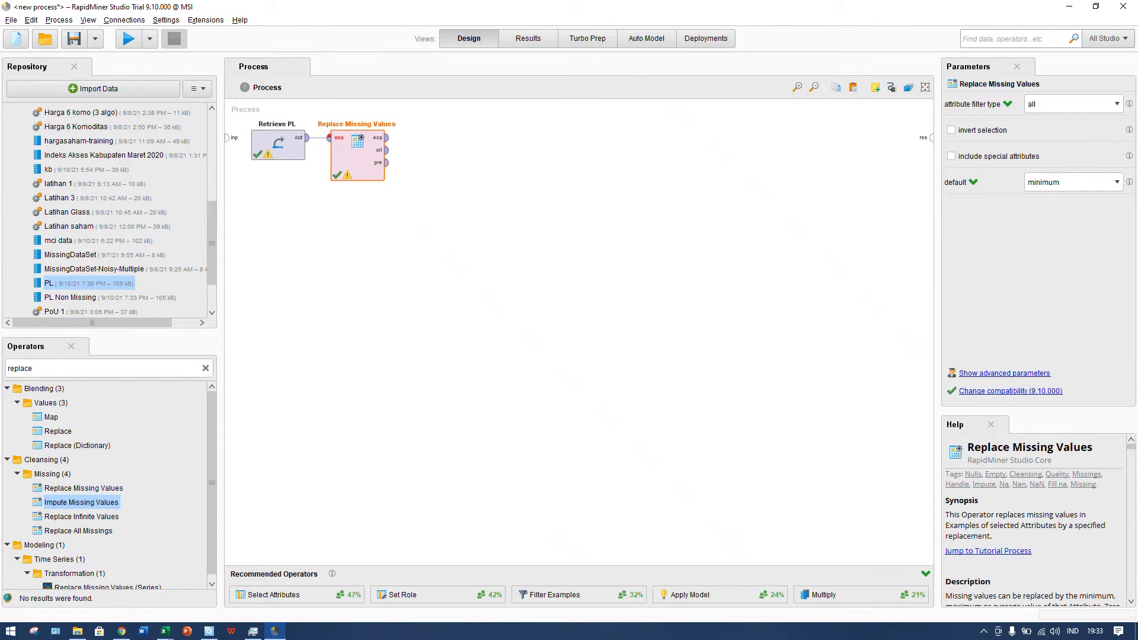
pyautogui.click(522, 149)
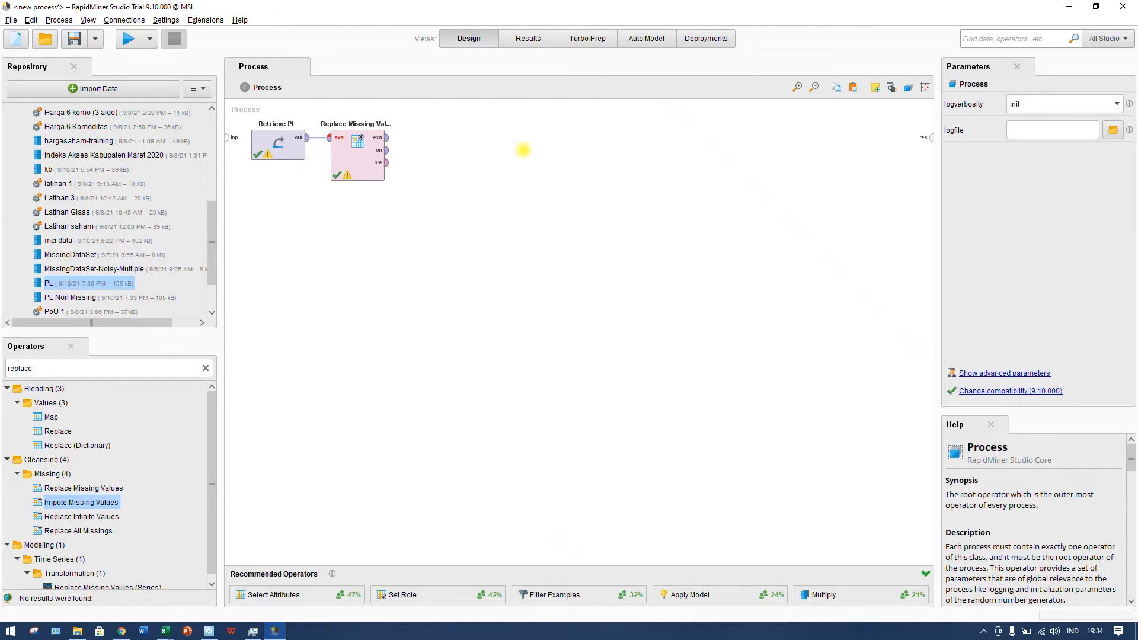
pyautogui.rightClick(518, 168)
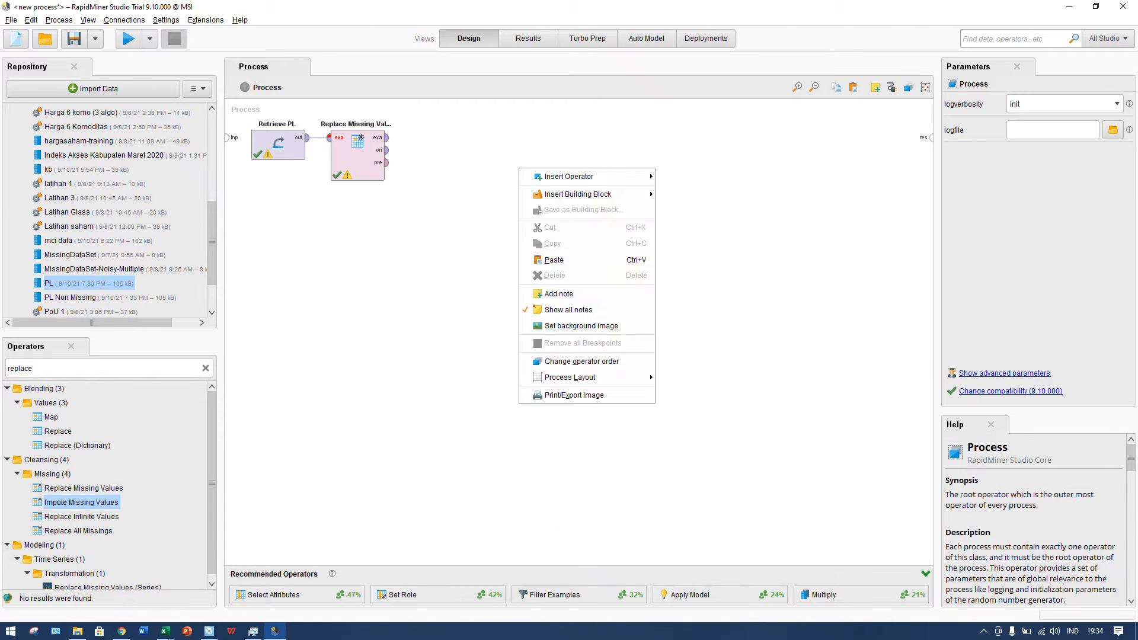
pyautogui.moveTo(578, 194)
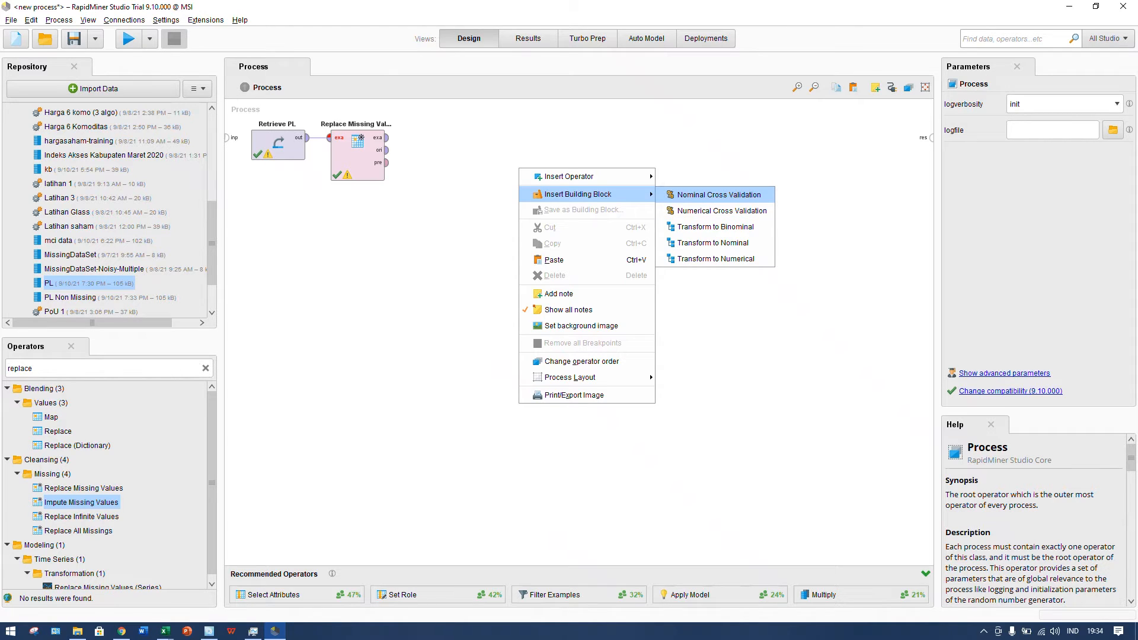
pyautogui.click(475, 131)
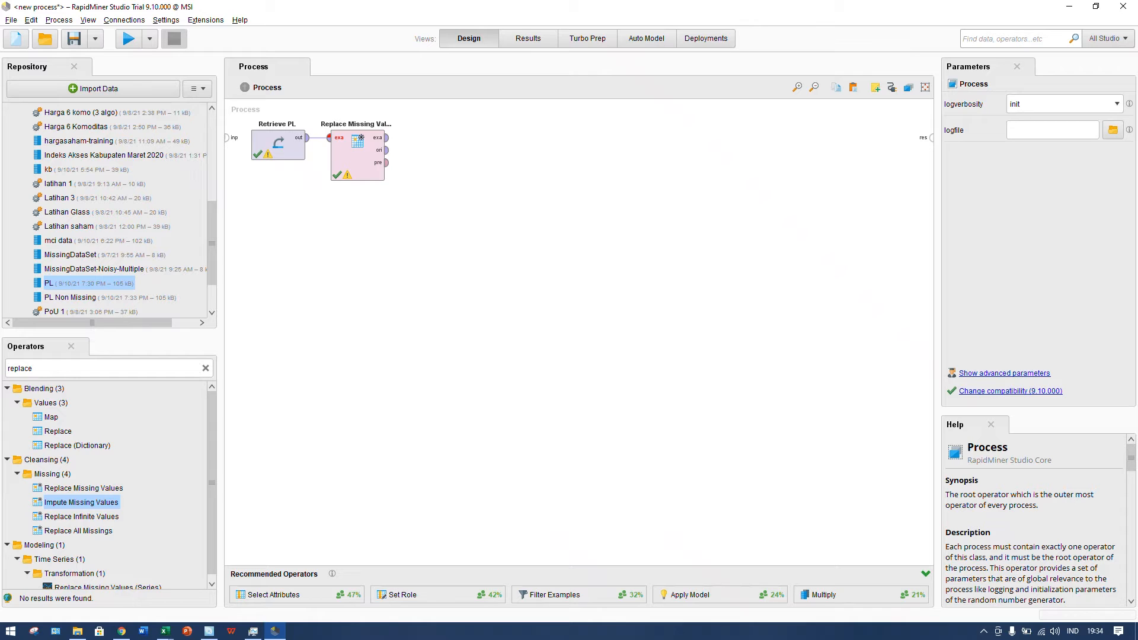
# Step: Insert the Nominal Cross Validation building block and place it beside Replace Missing Values
pyautogui.rightClick(519, 136)
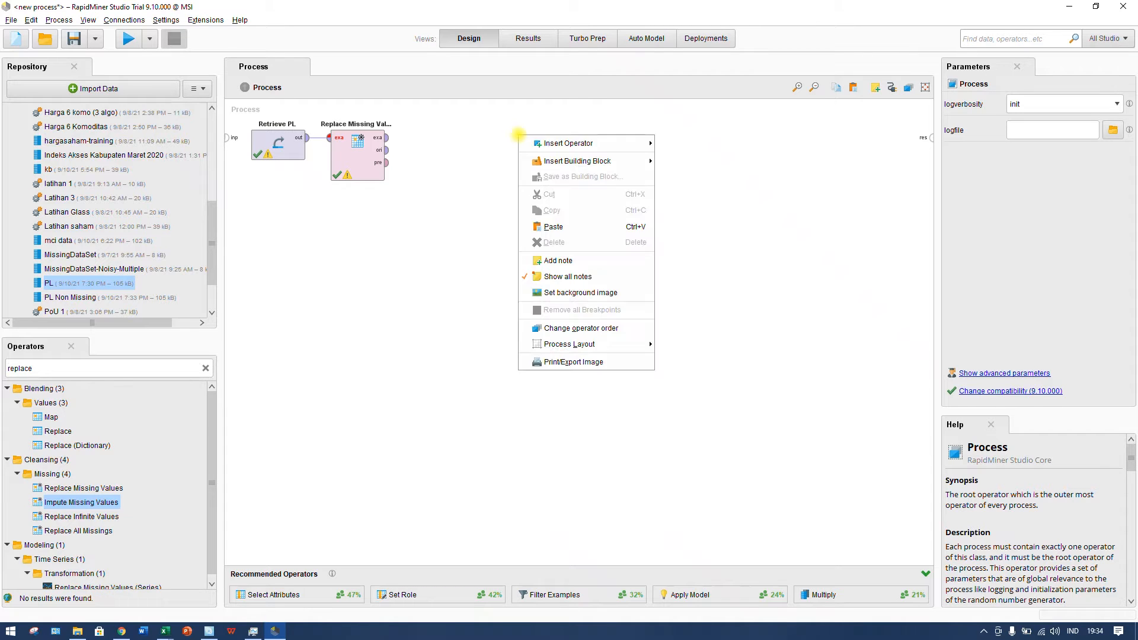
pyautogui.moveTo(578, 162)
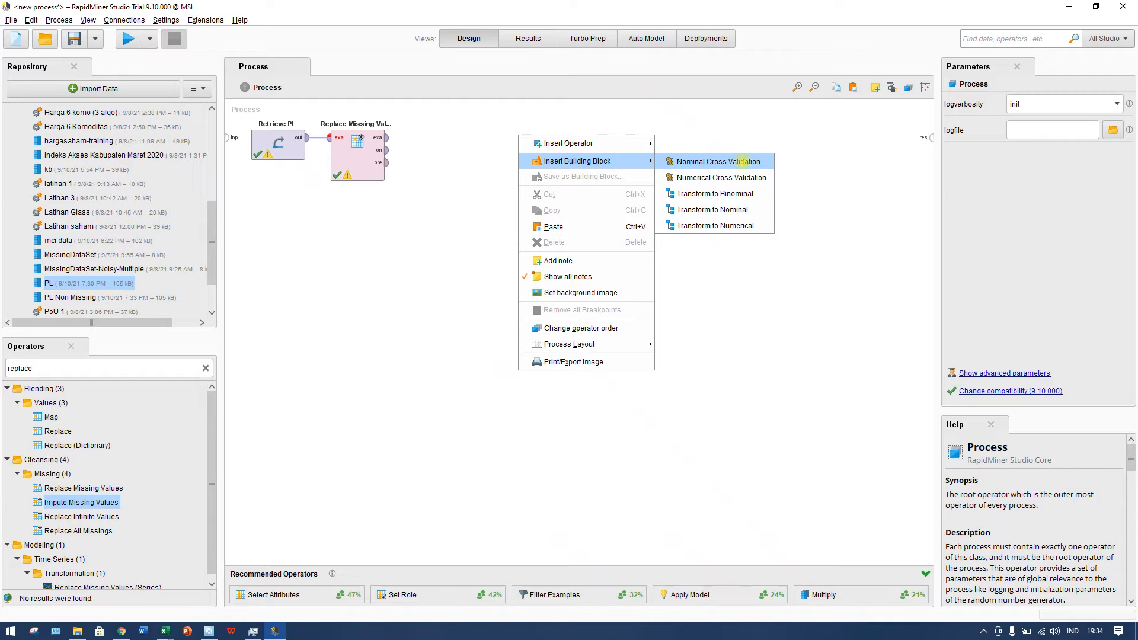
pyautogui.click(743, 162)
pyautogui.moveTo(436, 166); pyautogui.dragTo(474, 166)
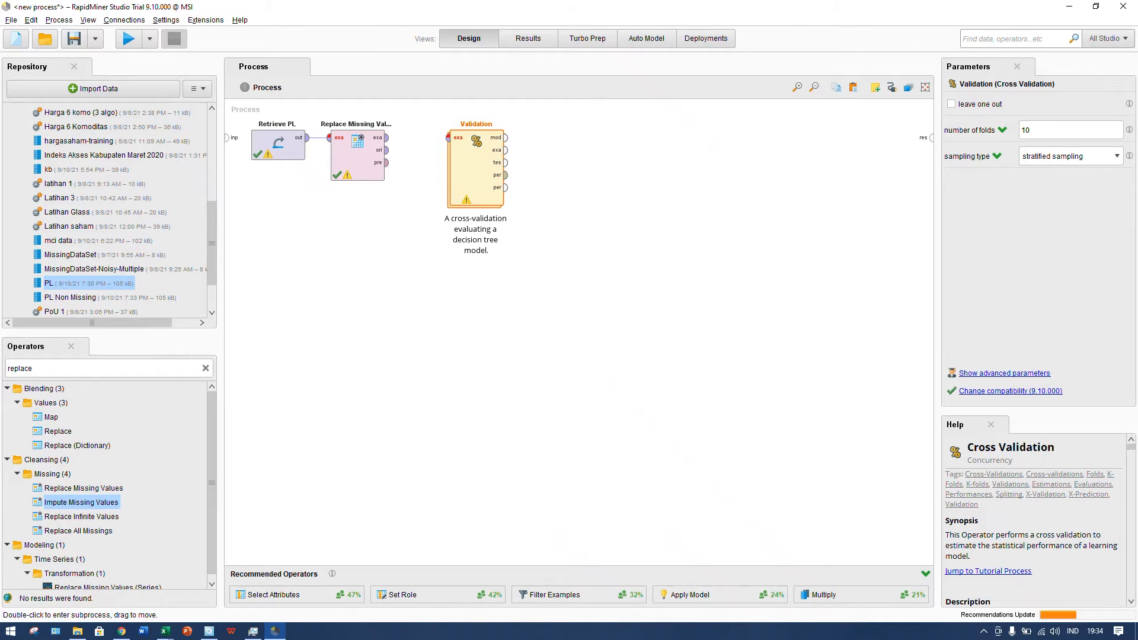
# Step: Paste three copies of the Validation operator and spread them out diagonally below the original
pyautogui.click(607, 188)
pyautogui.click(488, 186)
pyautogui.click(557, 206)
pyautogui.click(488, 188)
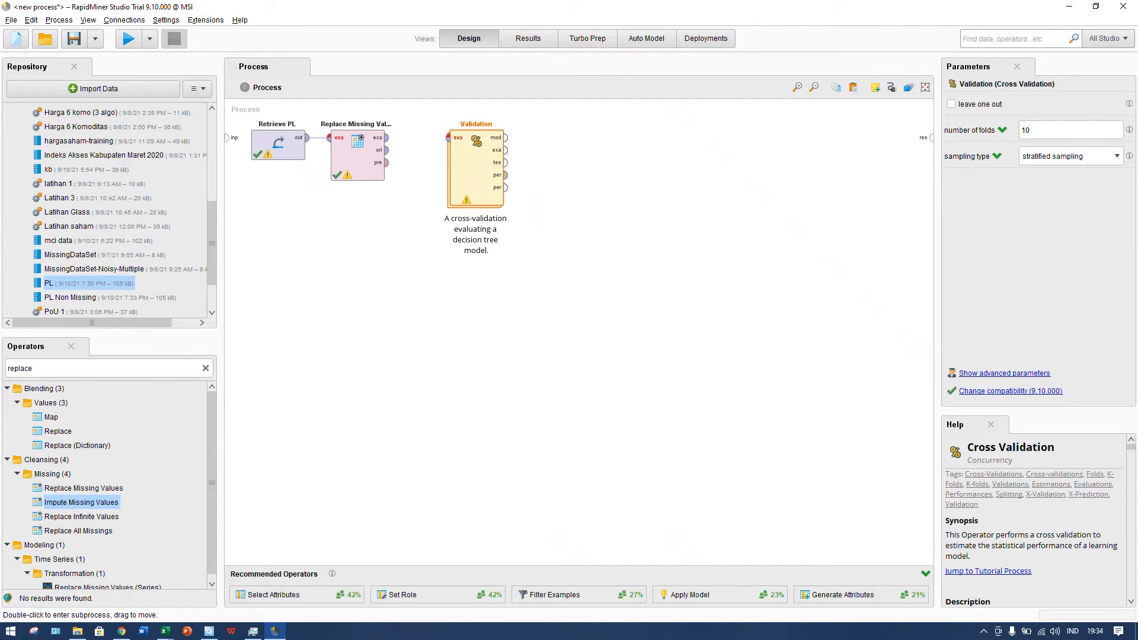
pyautogui.hotkey('ctrl', 'v')
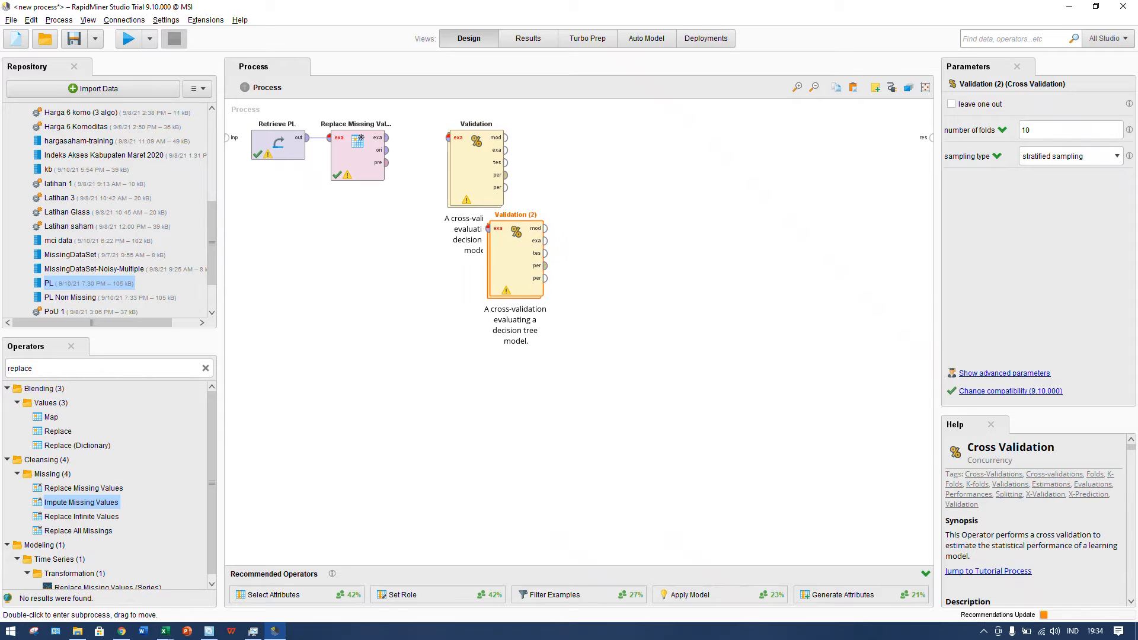
pyautogui.hotkey('ctrl', 'v')
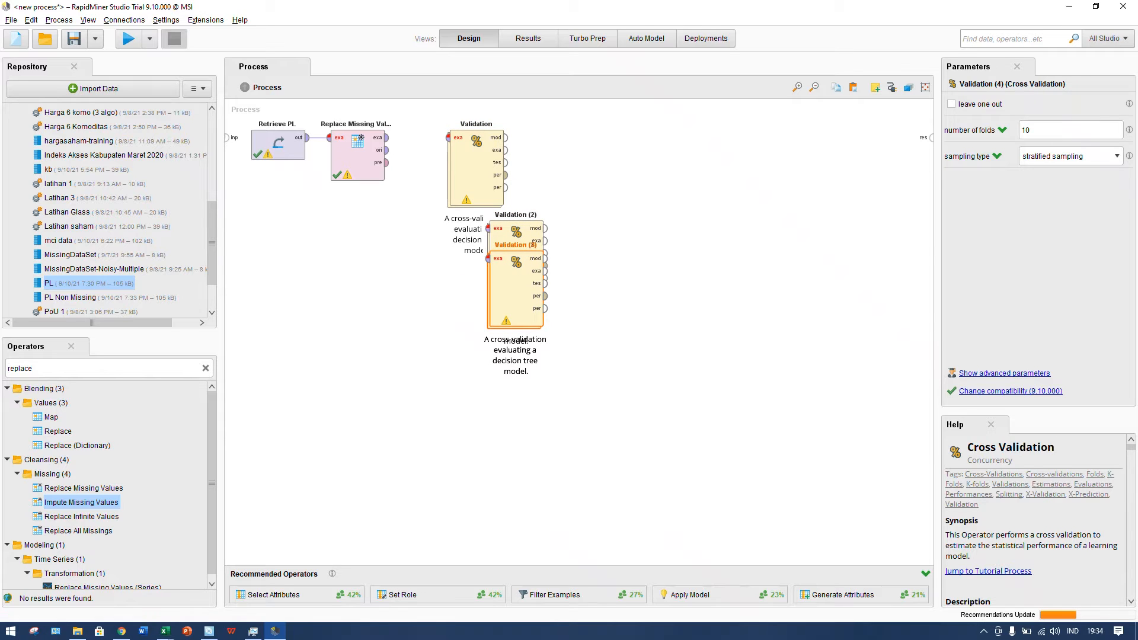
pyautogui.hotkey('ctrl', 'v')
pyautogui.moveTo(516, 290); pyautogui.dragTo(635, 321)
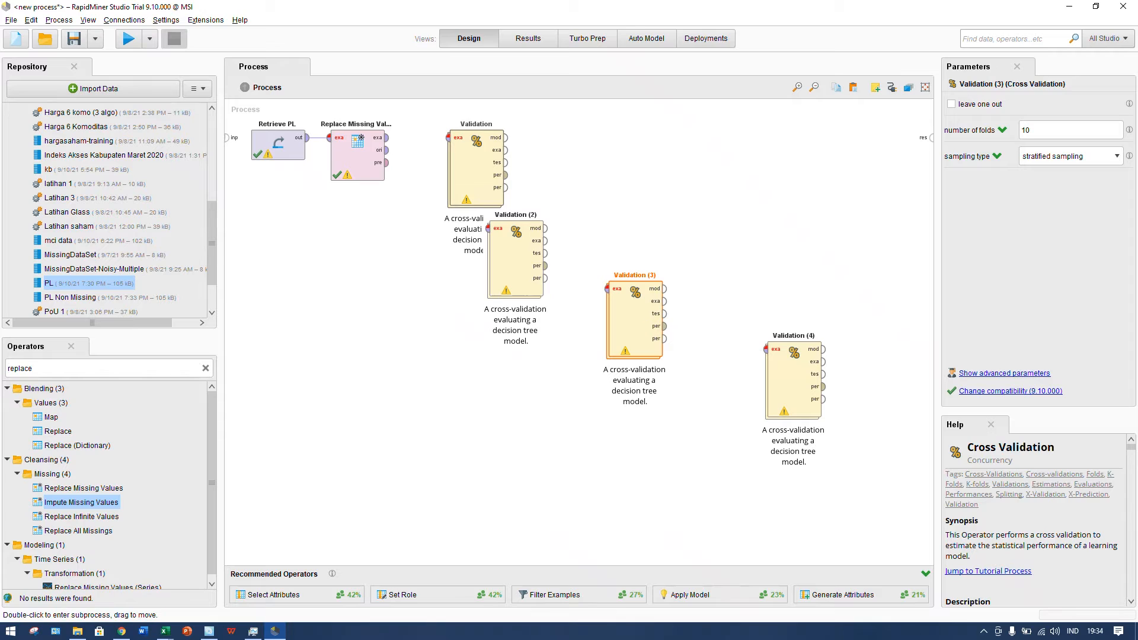
pyautogui.click(454, 170)
pyautogui.moveTo(528, 259); pyautogui.dragTo(571, 266)
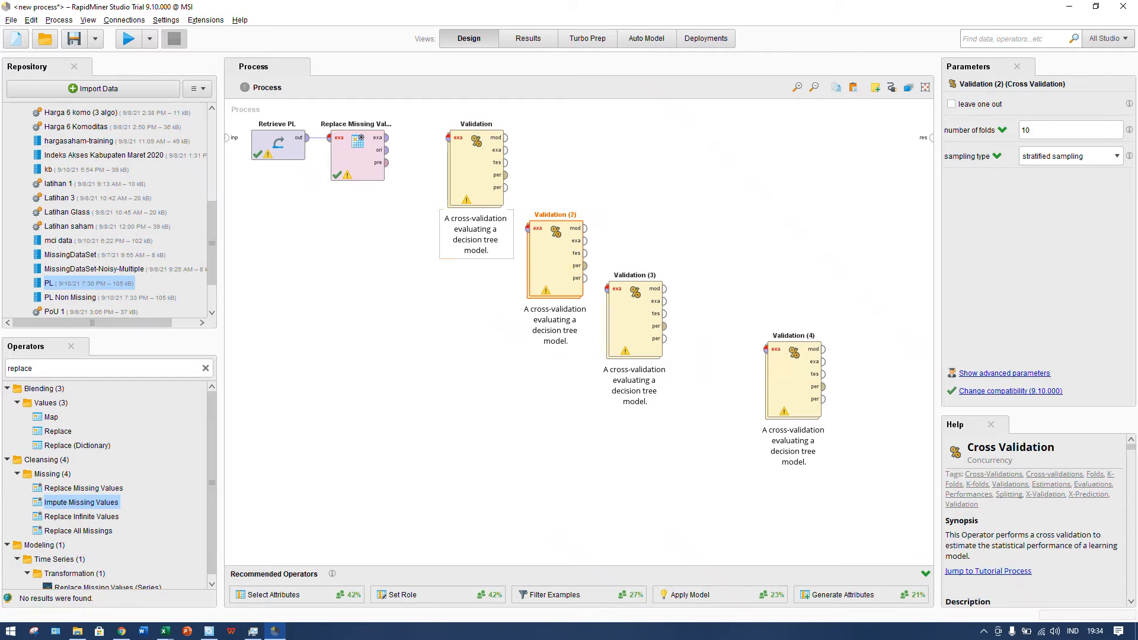
# Step: Delete the description notes beneath all four Validation operators
pyautogui.click(474, 239)
pyautogui.press('Delete')
pyautogui.click(544, 323)
pyautogui.press('Delete')
pyautogui.click(628, 384)
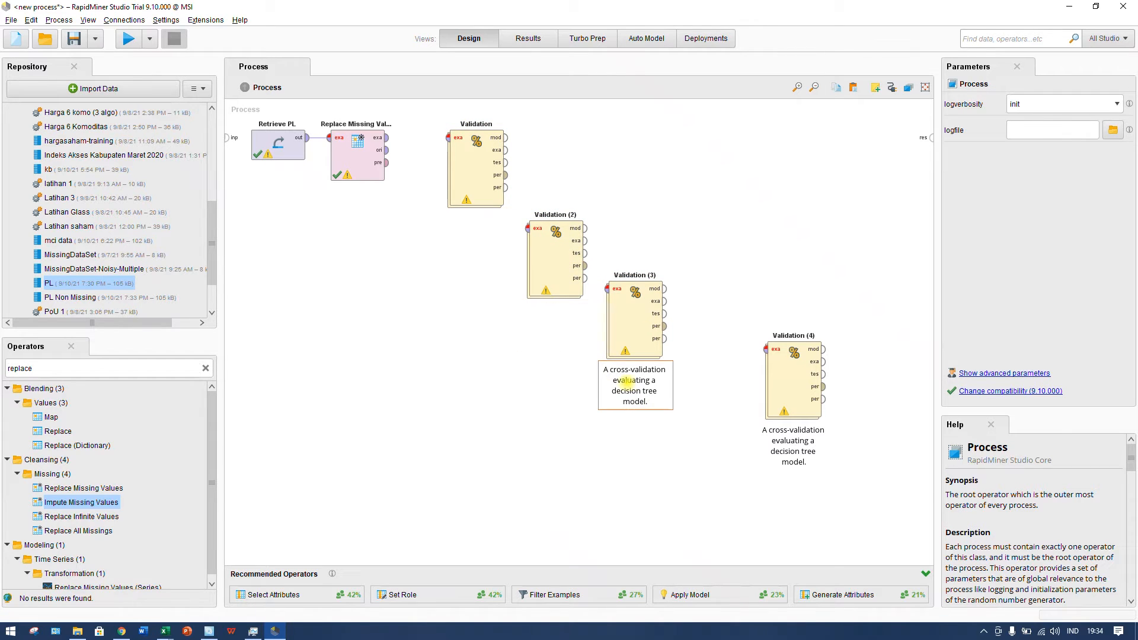
pyautogui.press('Delete')
pyautogui.click(789, 437)
pyautogui.press('Delete')
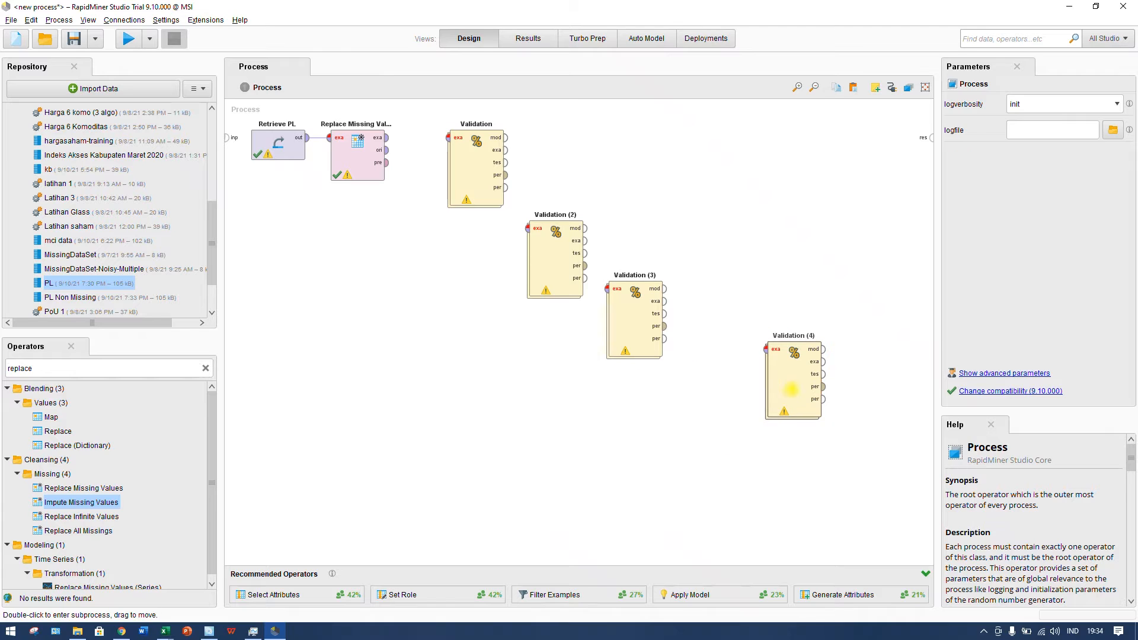
# Step: Move Validation (4) up and closer to Validation (3)
pyautogui.moveTo(789, 386); pyautogui.dragTo(750, 356)
pyautogui.click(529, 254)
pyautogui.click(481, 175)
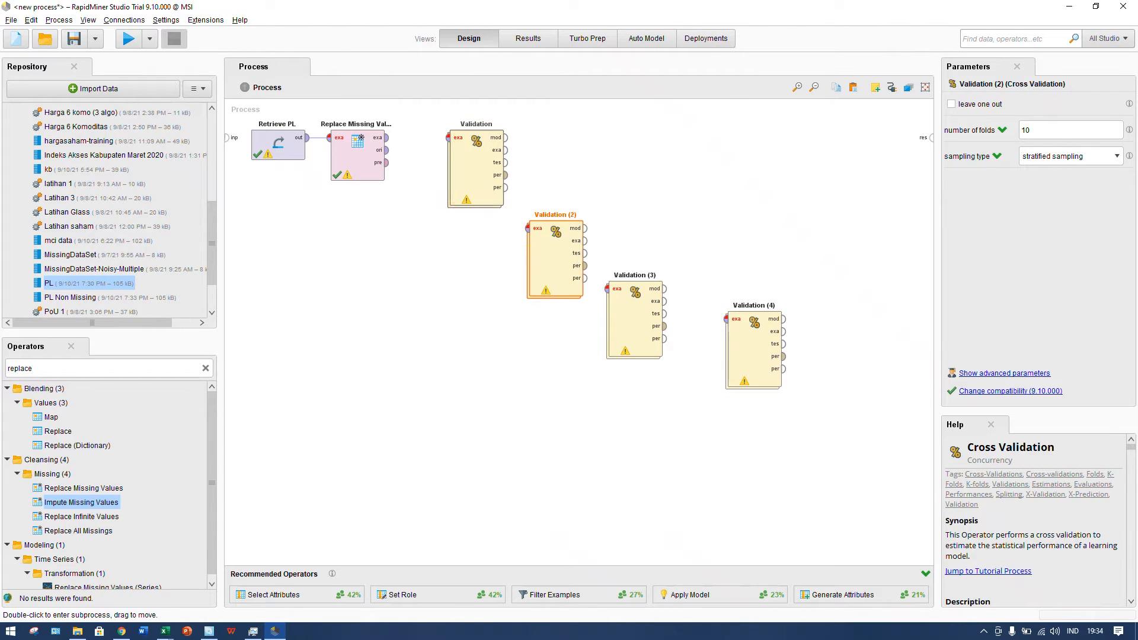
pyautogui.click(409, 230)
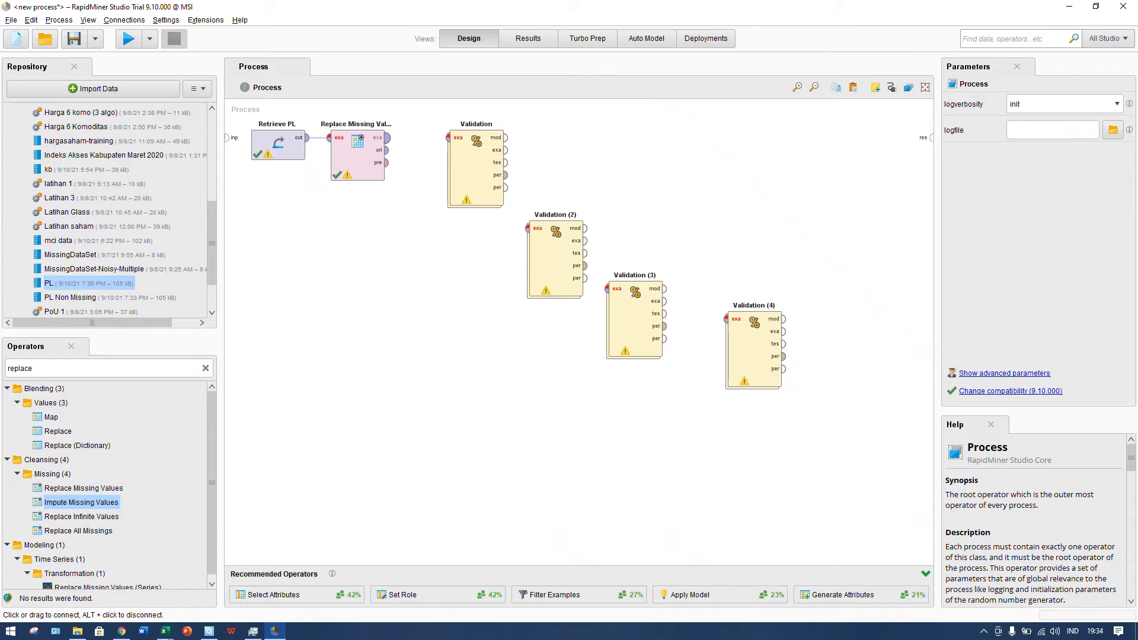
# Step: Feed the example output of Replace Missing Values through a Multiply operator into all four Validation operators
pyautogui.moveTo(386, 138); pyautogui.dragTo(549, 232)
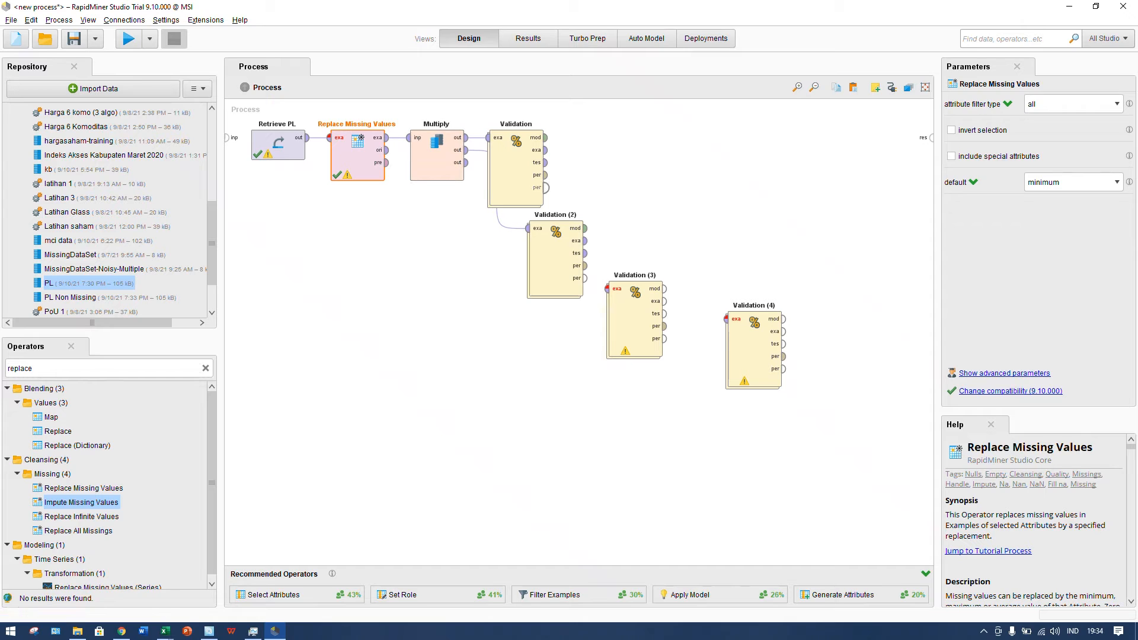
pyautogui.moveTo(466, 162); pyautogui.dragTo(606, 289)
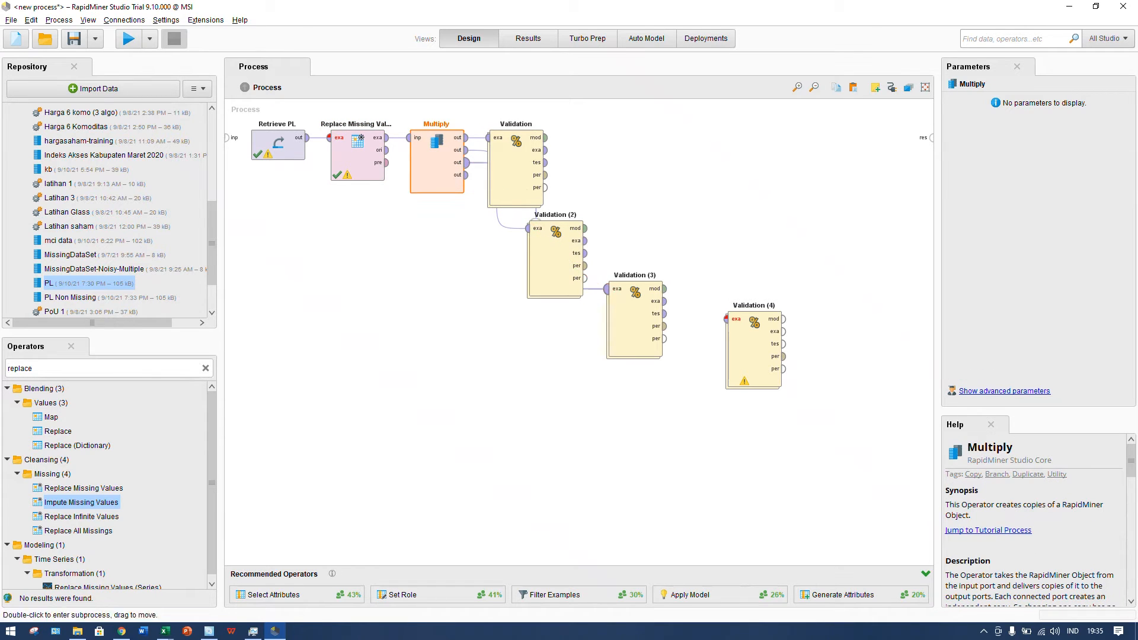
pyautogui.moveTo(467, 175); pyautogui.dragTo(727, 319)
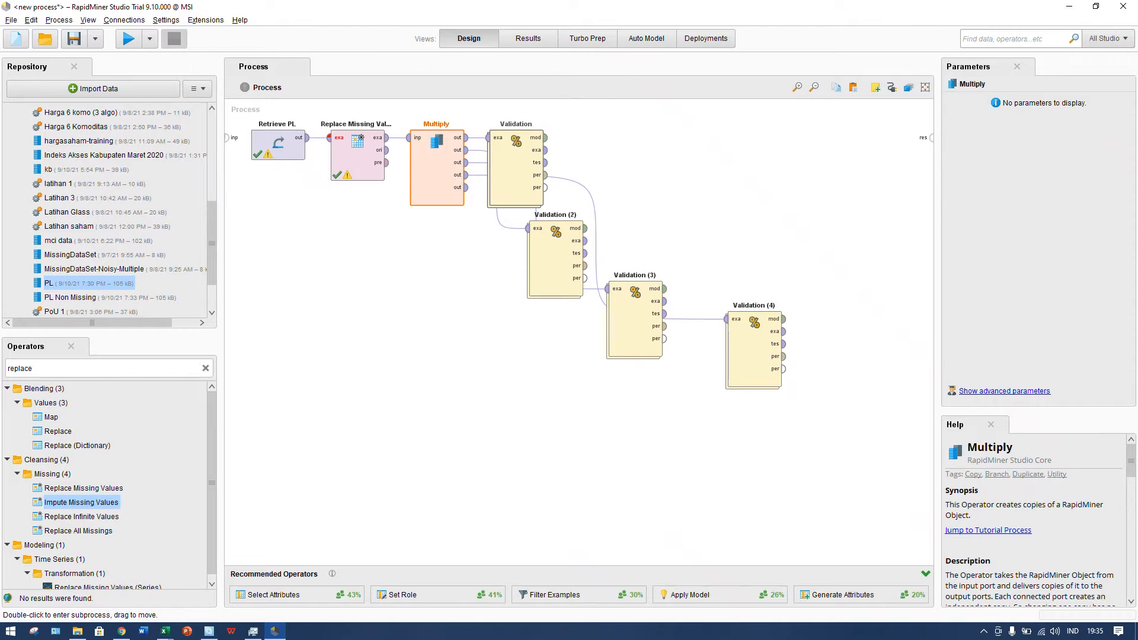
# Step: Rename the Performance operator inside the first Validation to DT and return to the main process
pyautogui.click(519, 169)
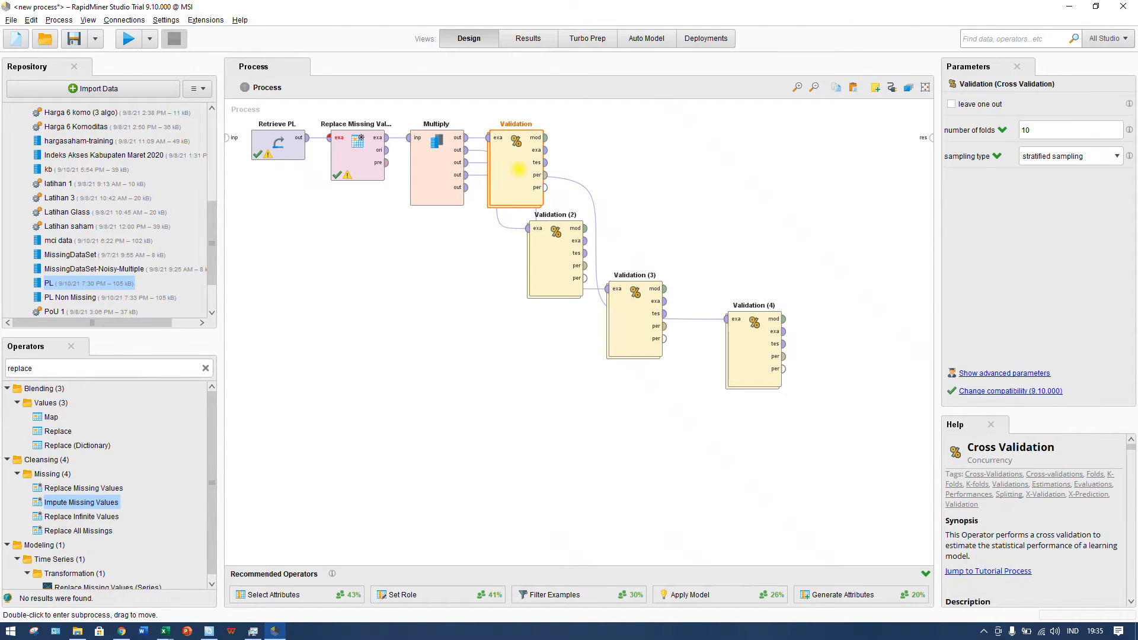
pyautogui.doubleClick(519, 169)
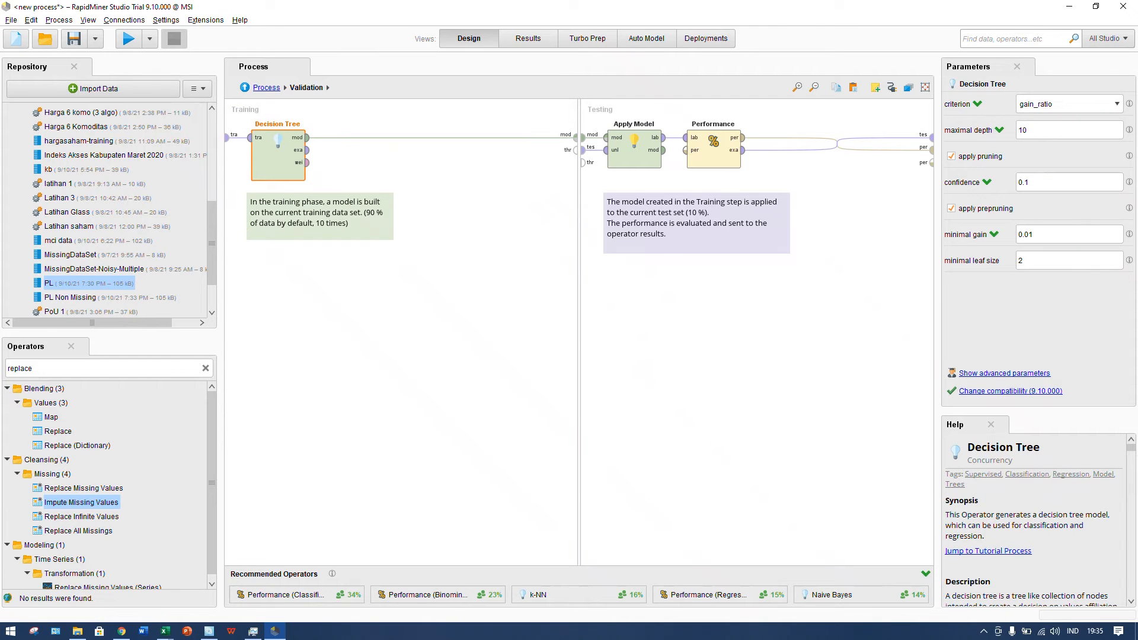
pyautogui.click(425, 319)
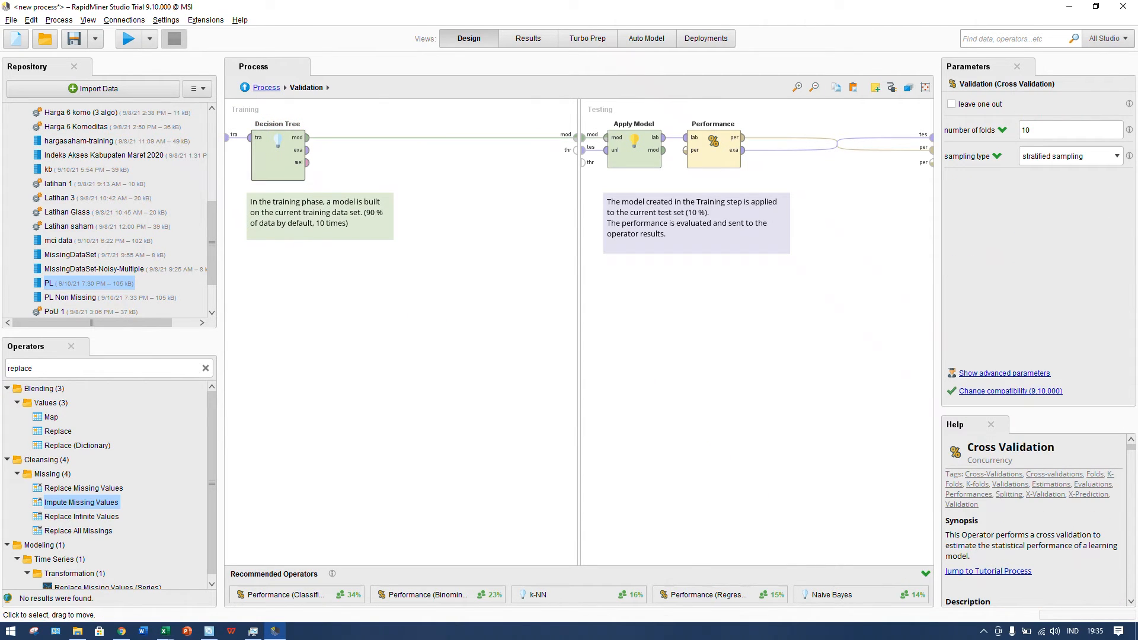
pyautogui.doubleClick(713, 124)
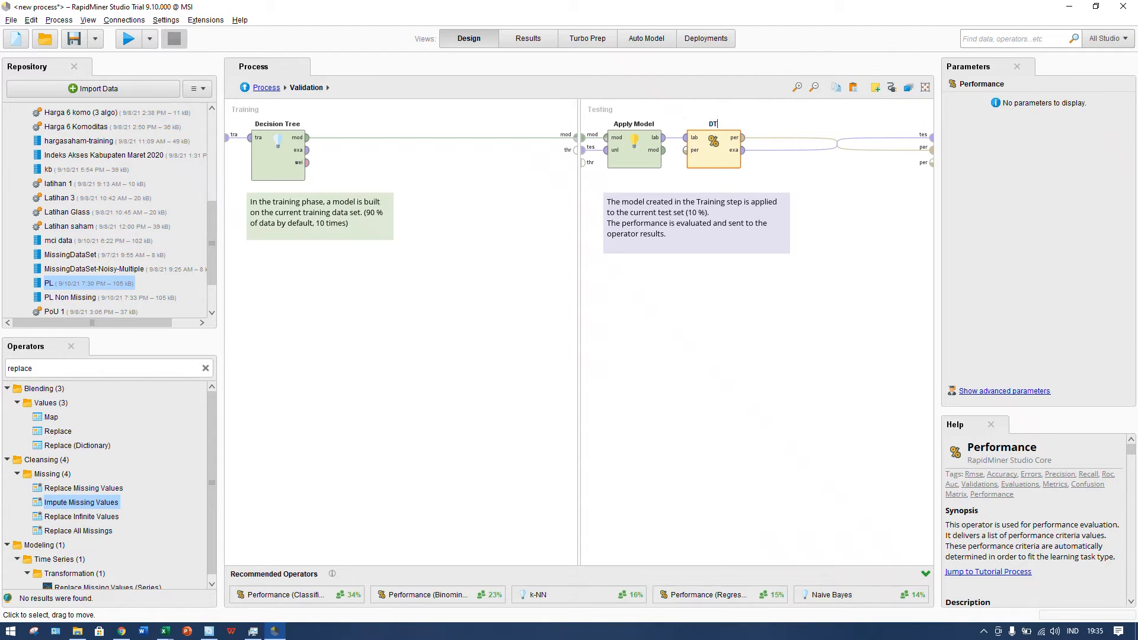
pyautogui.press('Return')
pyautogui.click(265, 88)
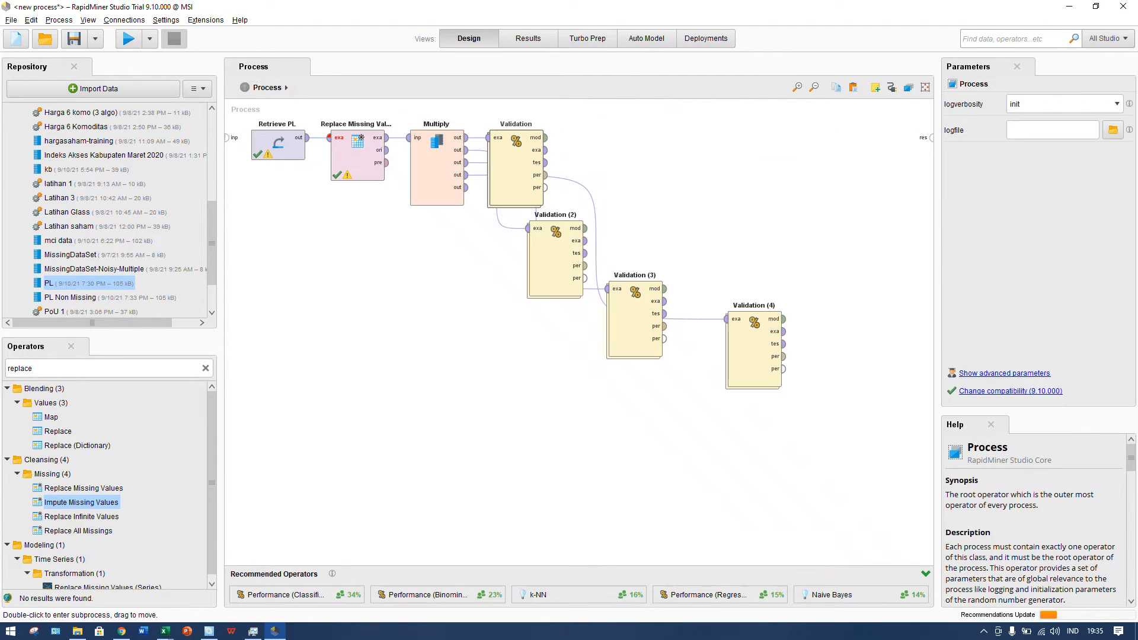
# Step: Rename the first Validation operator in the main process as DT
pyautogui.doubleClick(520, 124)
pyautogui.write('DT')
pyautogui.click(500, 251)
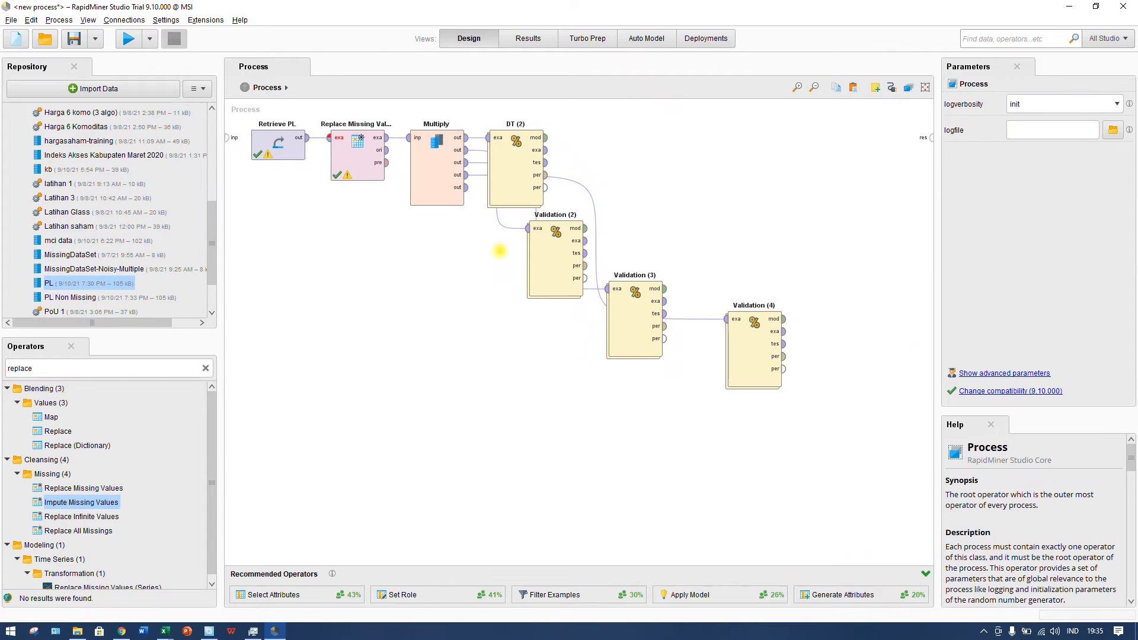
pyautogui.doubleClick(555, 259)
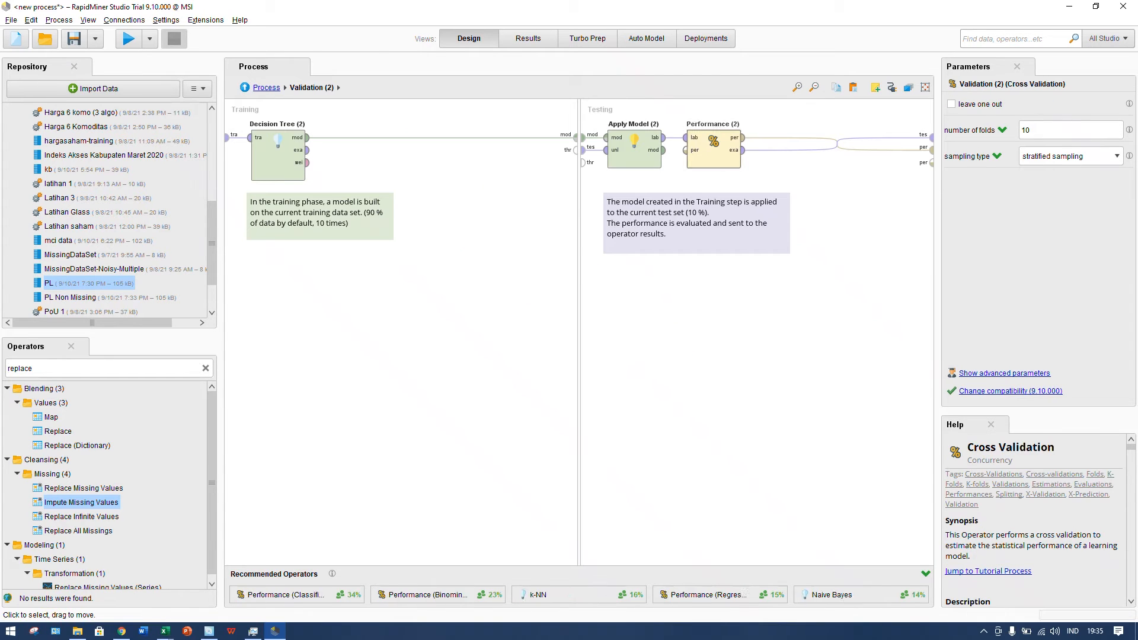
pyautogui.click(284, 151)
pyautogui.click(265, 88)
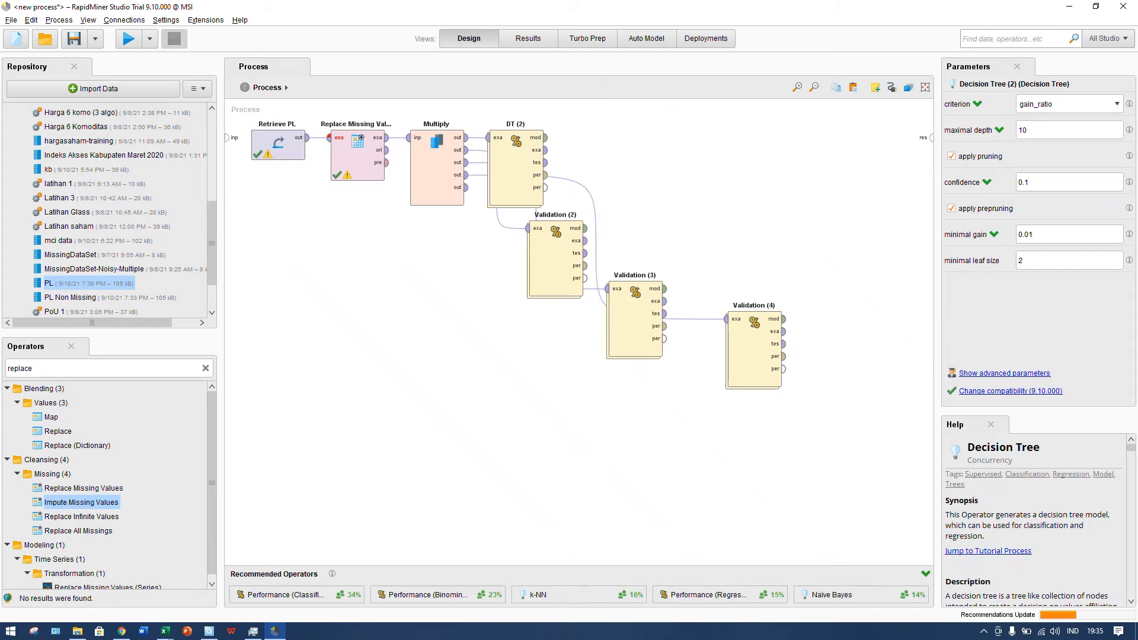
# Step: Search the available operators for CLASSIFI
pyautogui.doubleClick(18, 369)
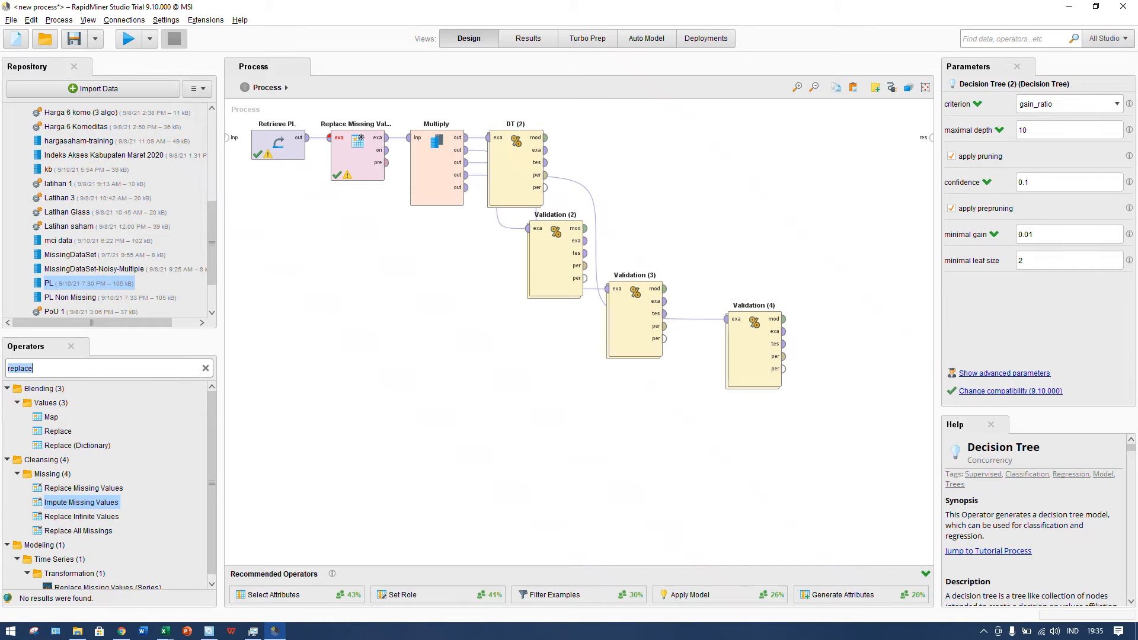
pyautogui.write('CLASS')
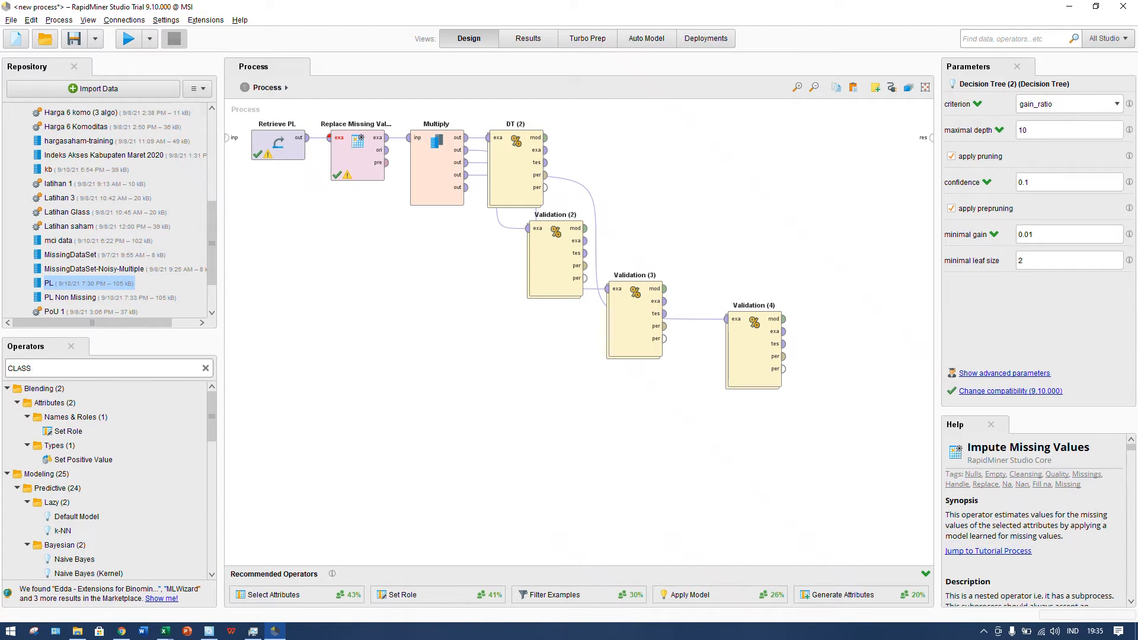
pyautogui.write('IFI')
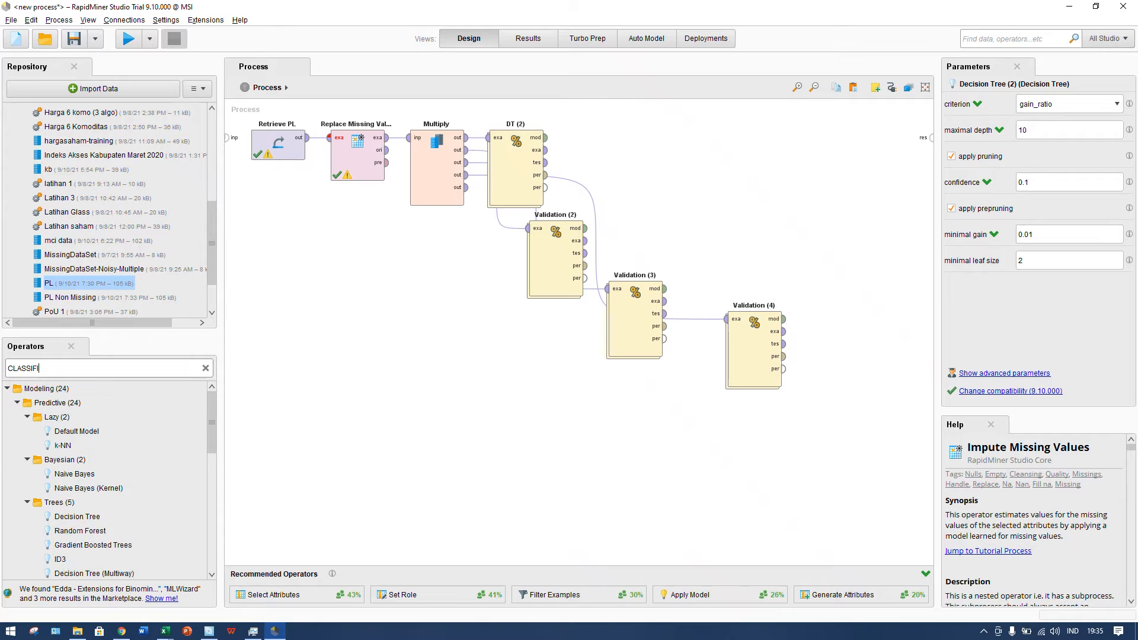
# Step: Replace the Decision Tree inside Validation (2) with a k-NN operator, wired from the training input to the model output
pyautogui.click(559, 263)
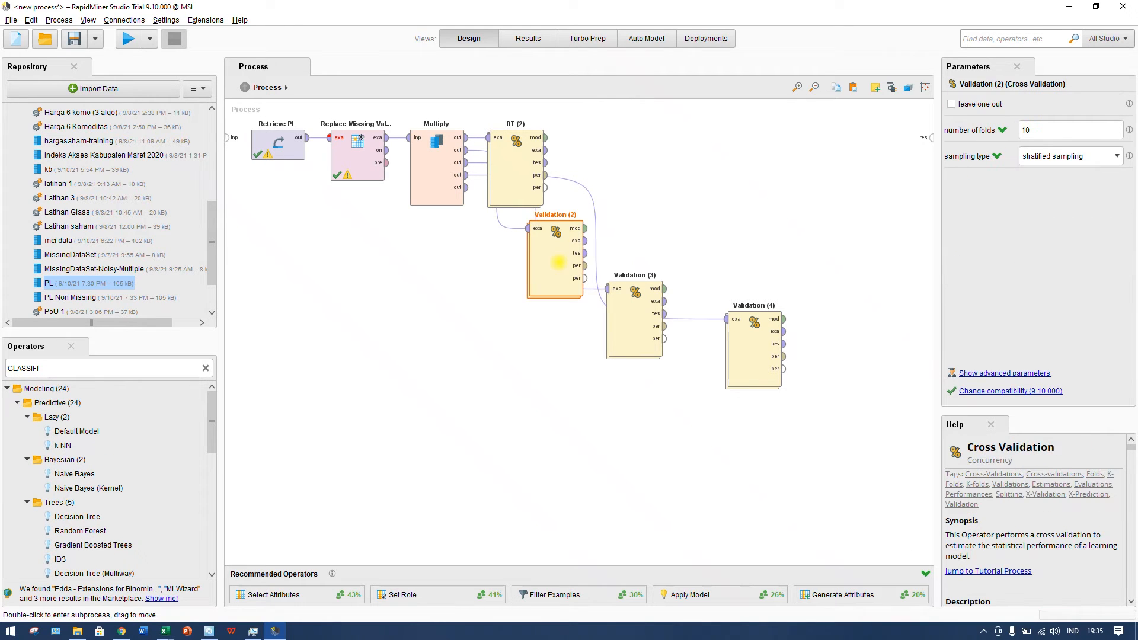
pyautogui.doubleClick(559, 263)
pyautogui.click(283, 163)
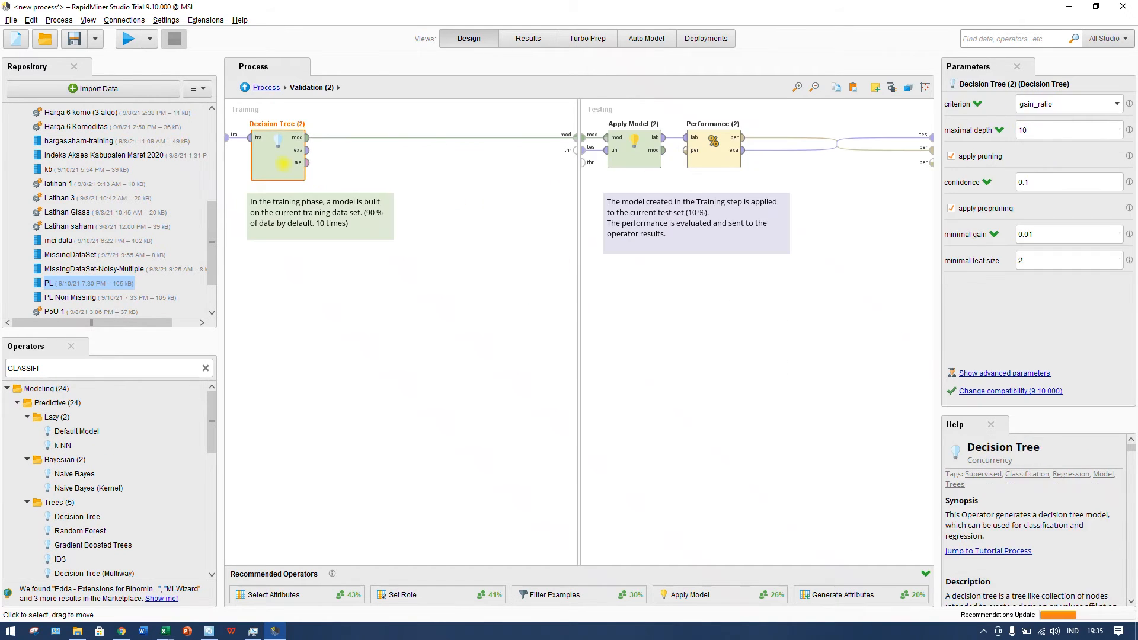
pyautogui.press('Delete')
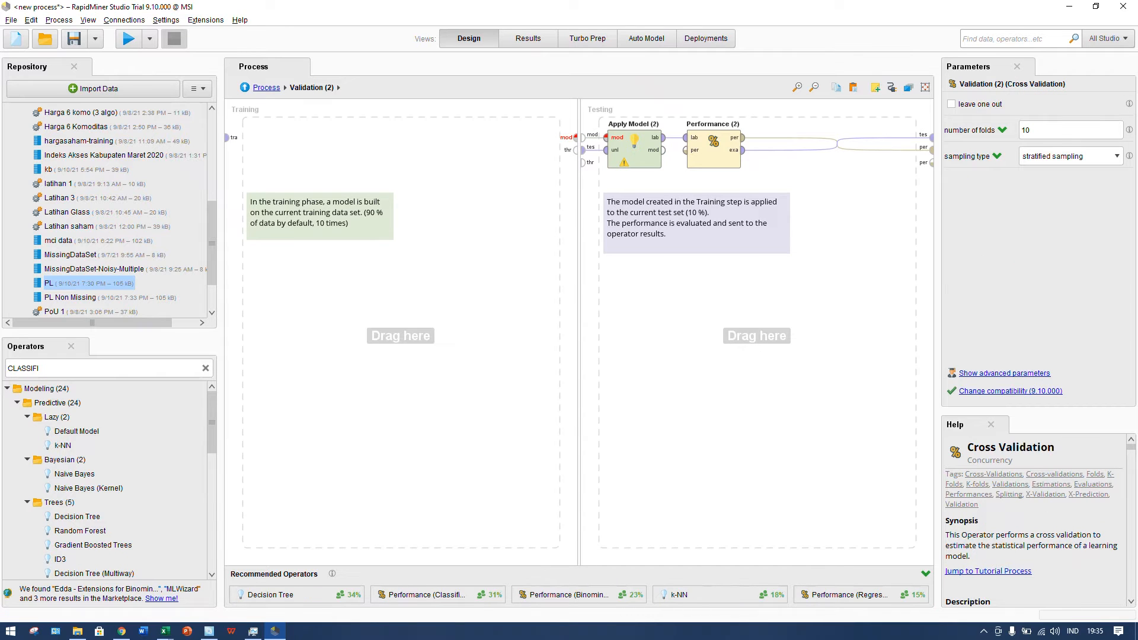
pyautogui.moveTo(62, 446); pyautogui.dragTo(318, 145)
pyautogui.moveTo(228, 137); pyautogui.dragTo(289, 138)
pyautogui.click(348, 137)
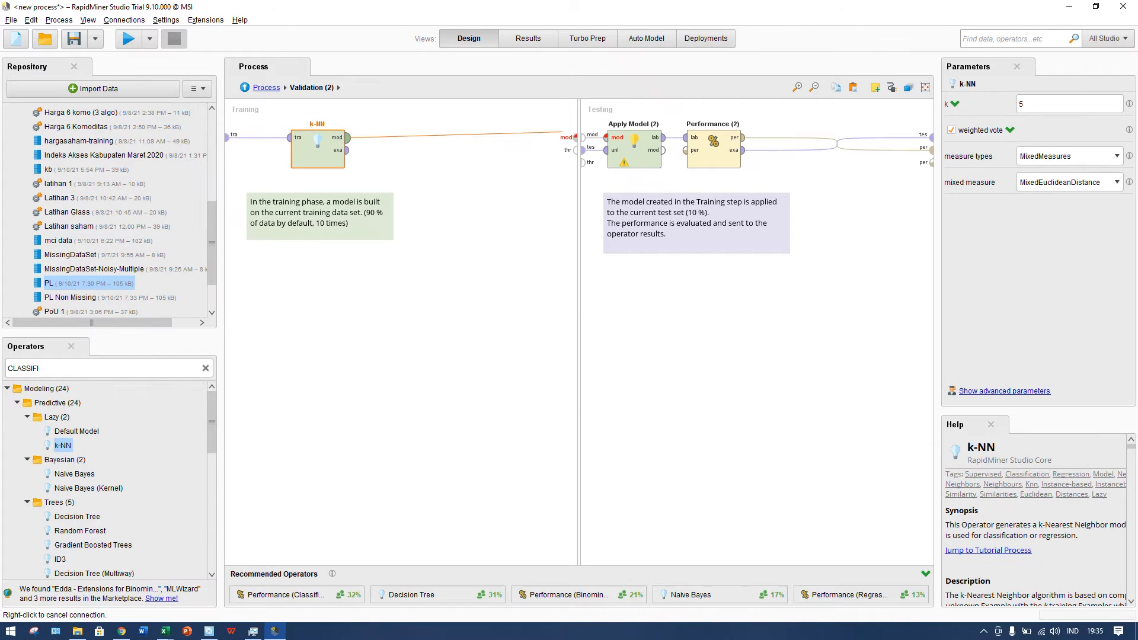
pyautogui.click(576, 137)
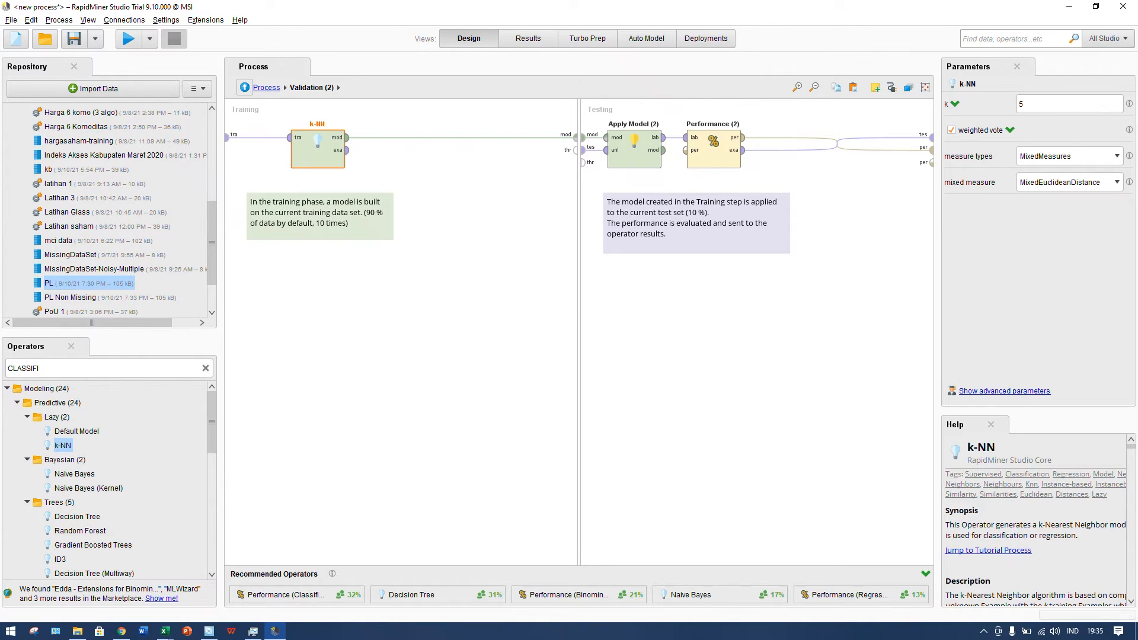
# Step: Rename the Performance operator inside Validation (2) to KNN
pyautogui.click(265, 87)
pyautogui.doubleClick(543, 255)
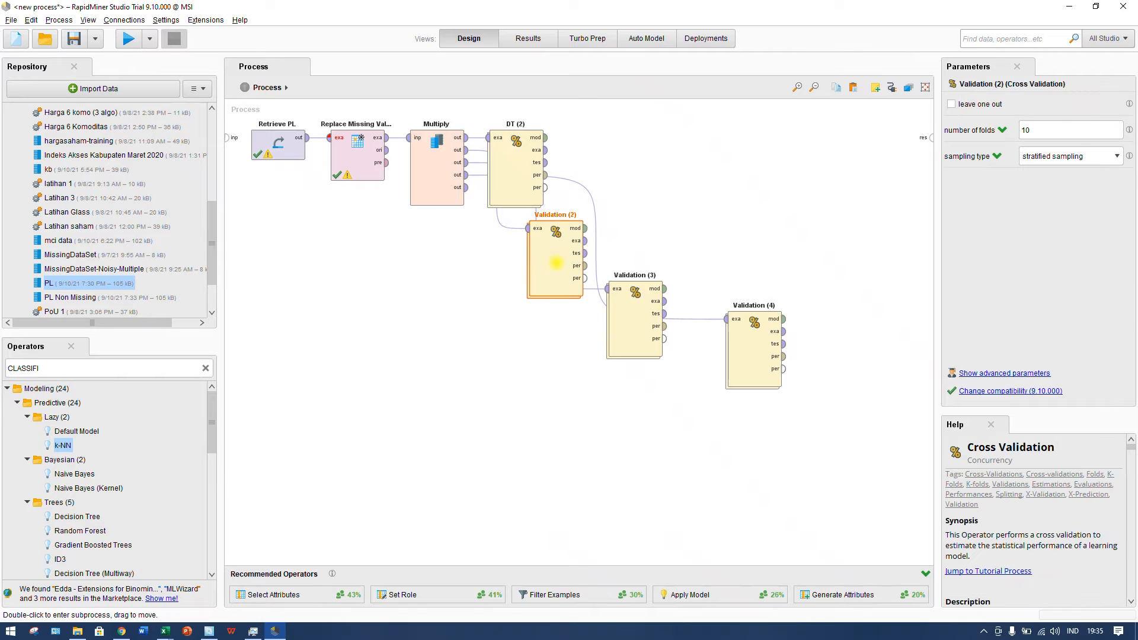
pyautogui.doubleClick(709, 123)
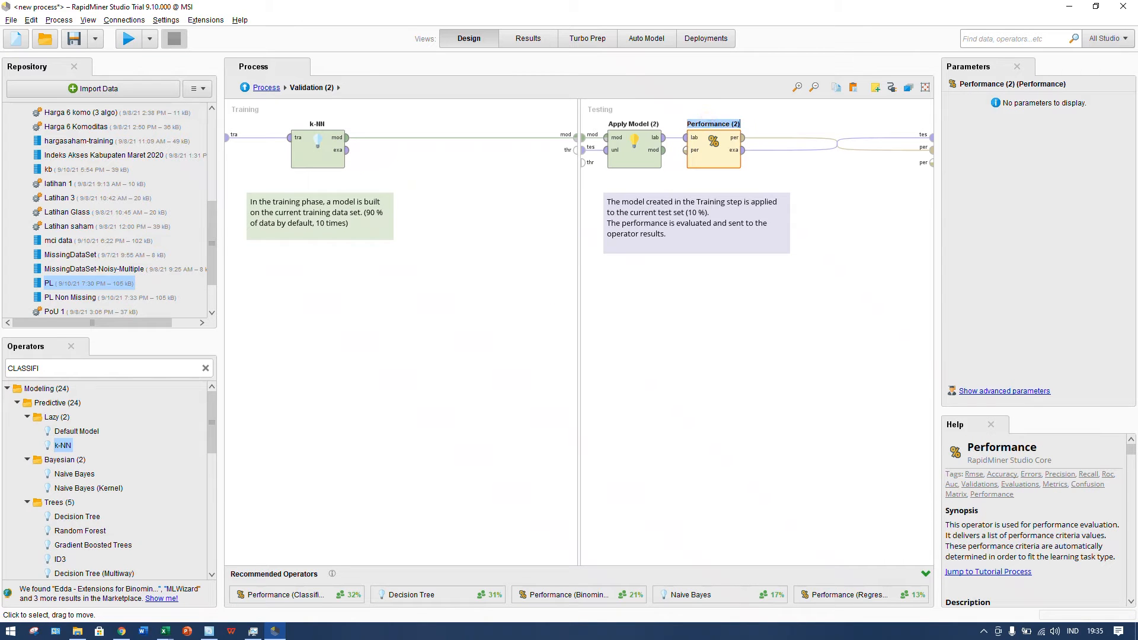
pyautogui.write('KNN')
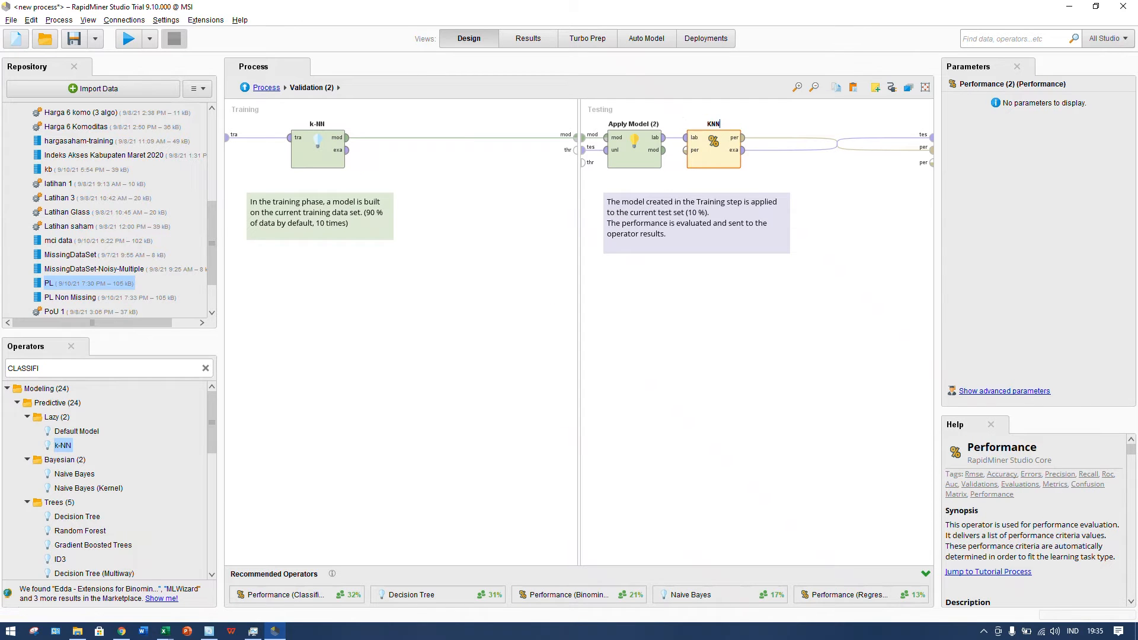
# Step: Return to the main process and rename the Validation (2) operator as KNN
pyautogui.click(267, 87)
pyautogui.doubleClick(560, 215)
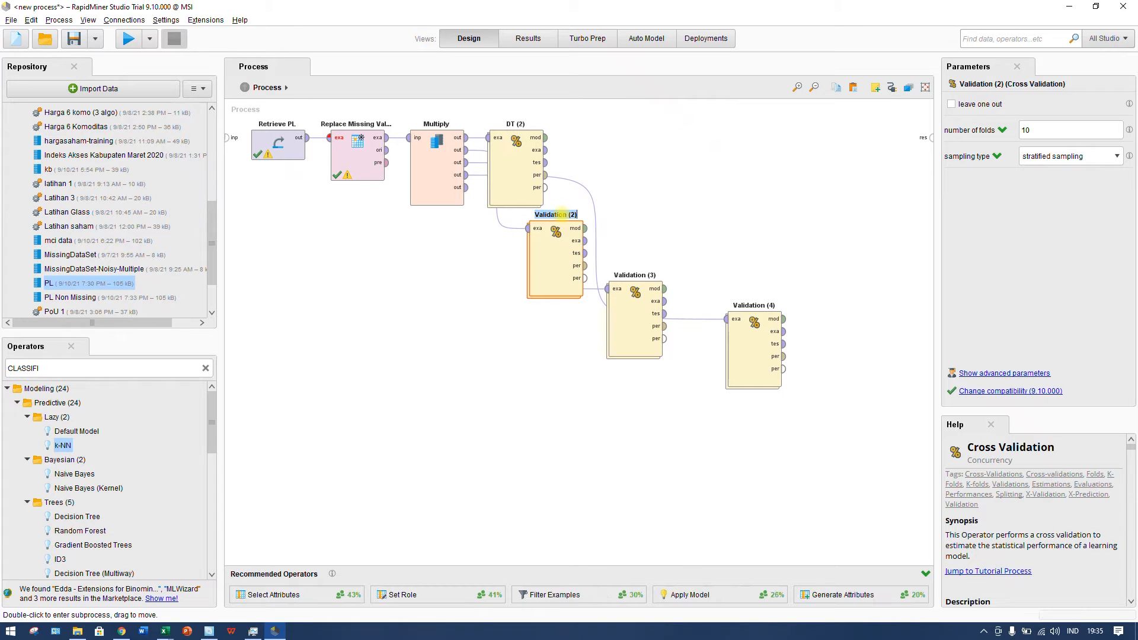
pyautogui.write('KNN')
# Step: Replace the Decision Tree inside Validation (3) with a Naive Bayes operator, wired from the training input to the model output
pyautogui.click(629, 321)
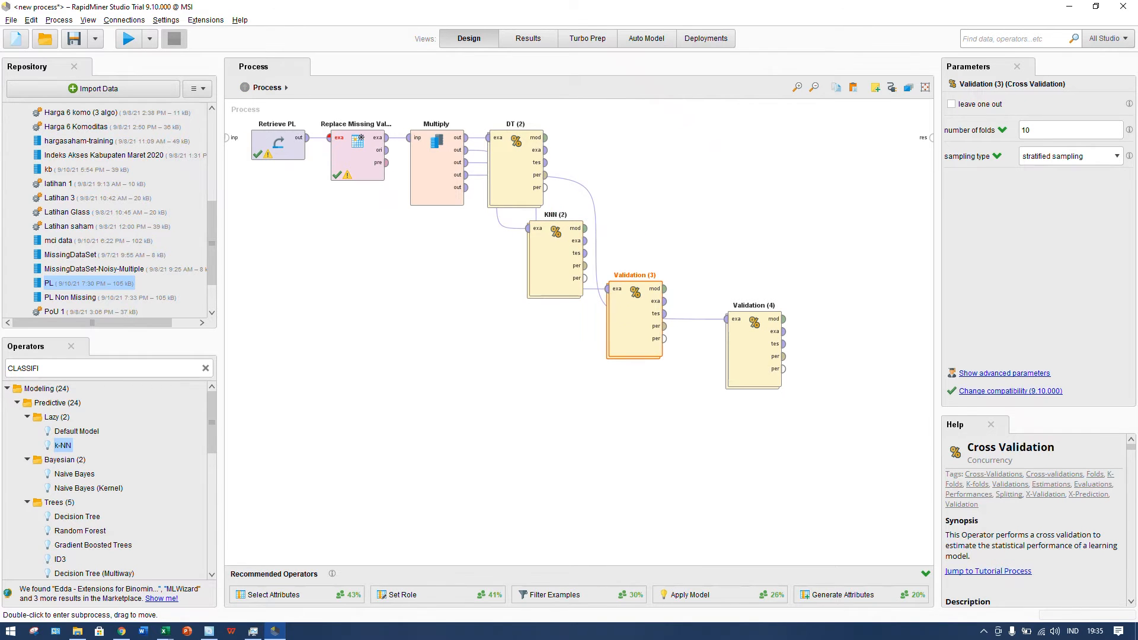
pyautogui.scroll(-1, 107, 480)
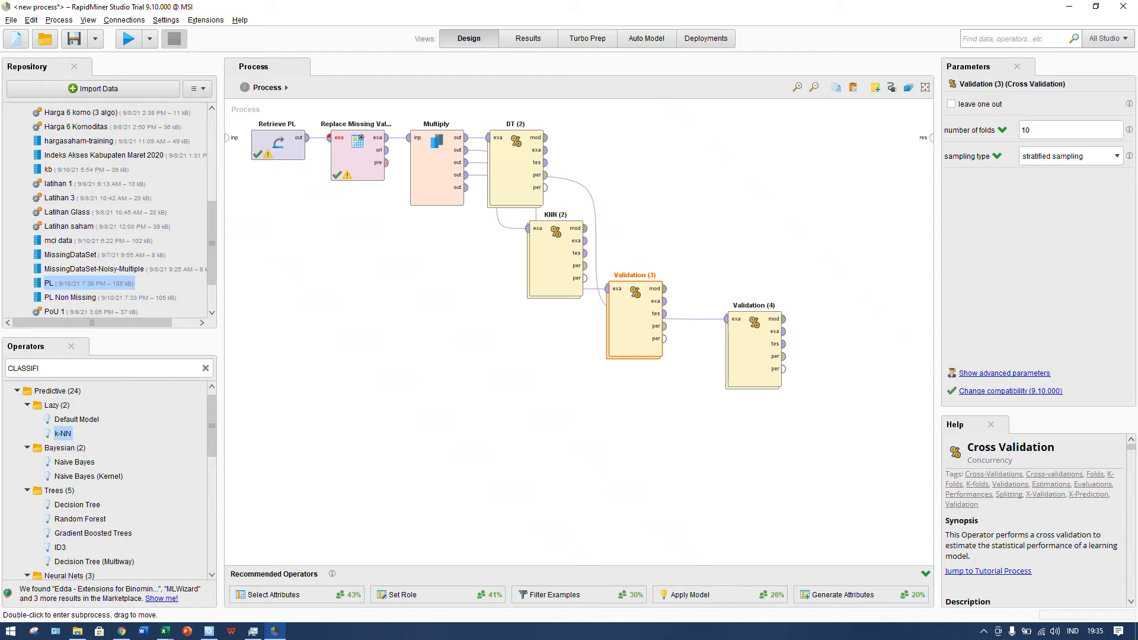
pyautogui.doubleClick(634, 323)
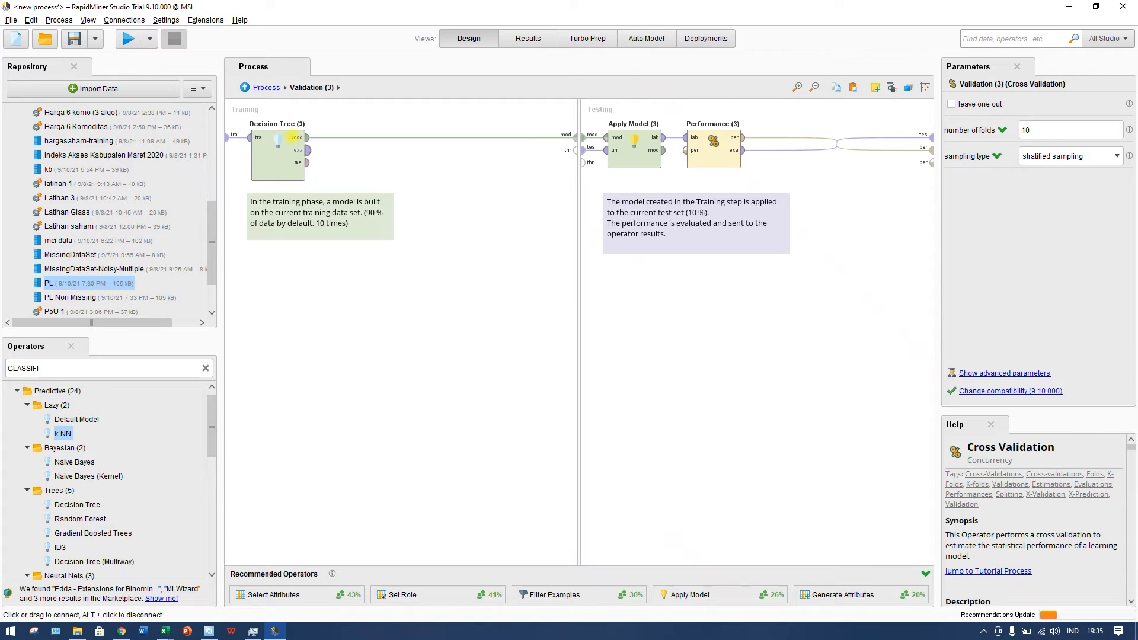
pyautogui.click(282, 157)
pyautogui.press('Delete')
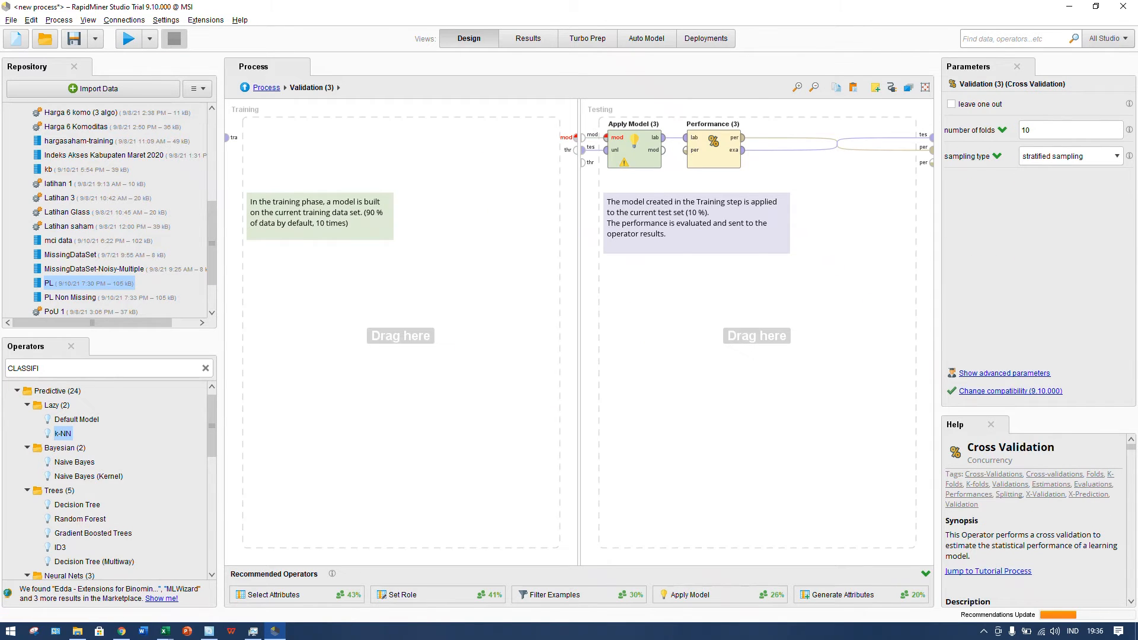
pyautogui.moveTo(74, 463); pyautogui.dragTo(305, 151)
pyautogui.moveTo(227, 138); pyautogui.dragTo(575, 137)
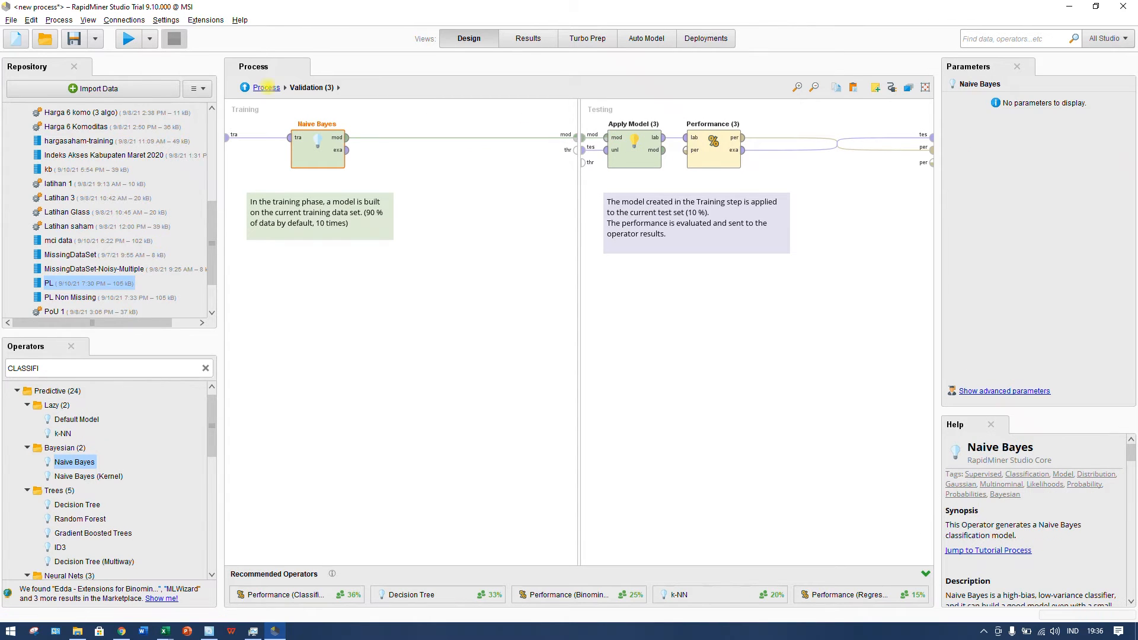
# Step: Rename the Performance operator inside Validation (3) to NB and delete the stray comment note covering it
pyautogui.click(266, 87)
pyautogui.doubleClick(635, 323)
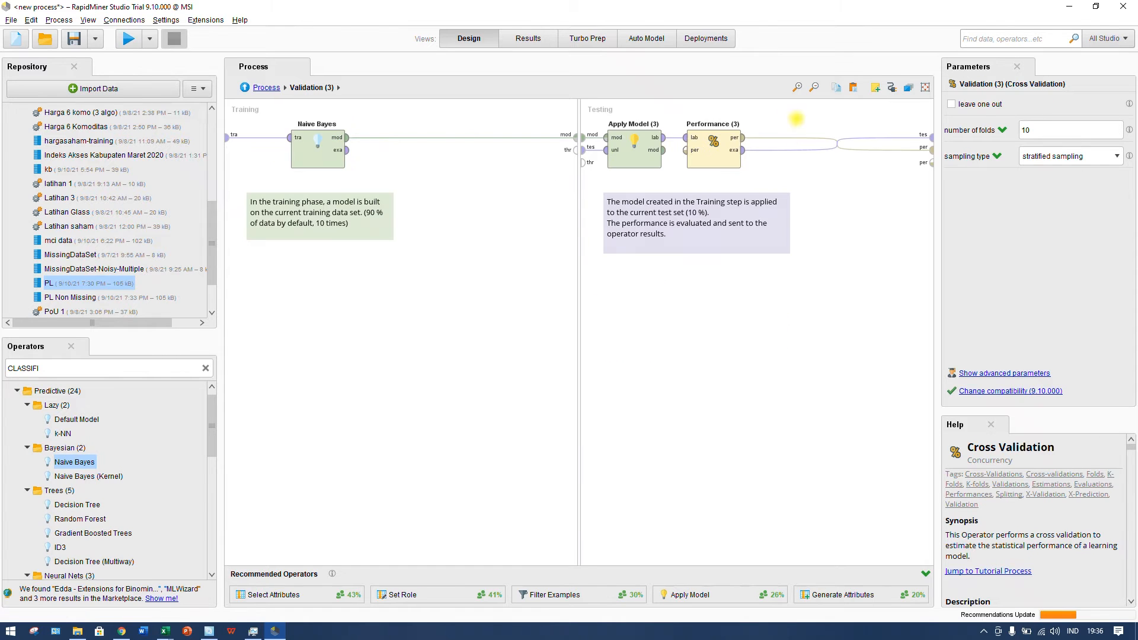
pyautogui.doubleClick(703, 118)
pyautogui.doubleClick(697, 124)
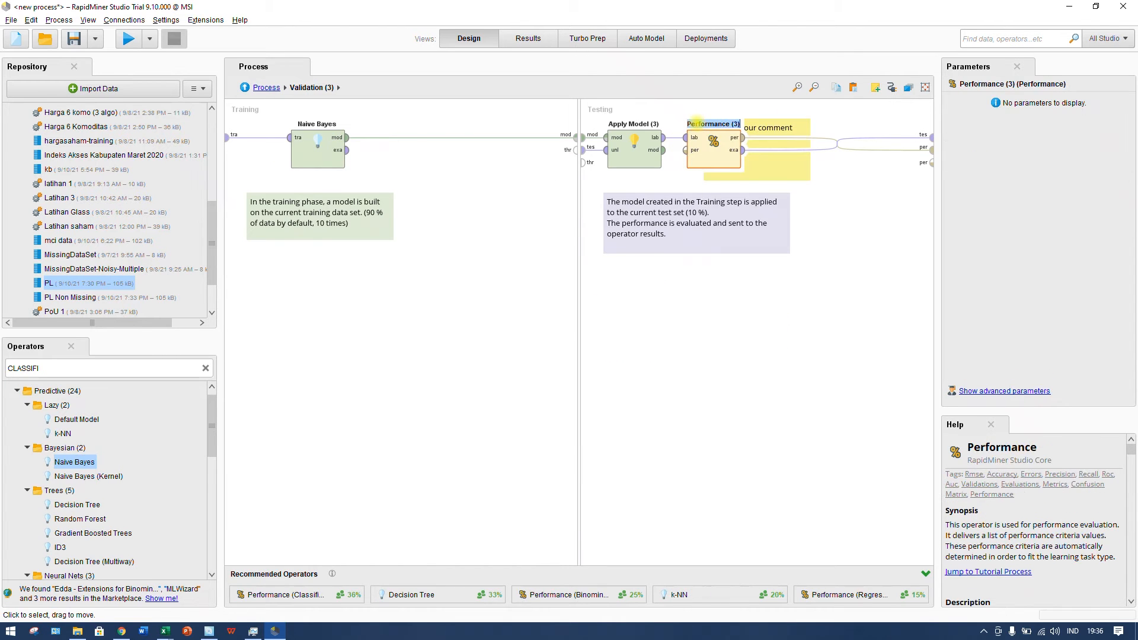
pyautogui.write('NB')
pyautogui.click(661, 218)
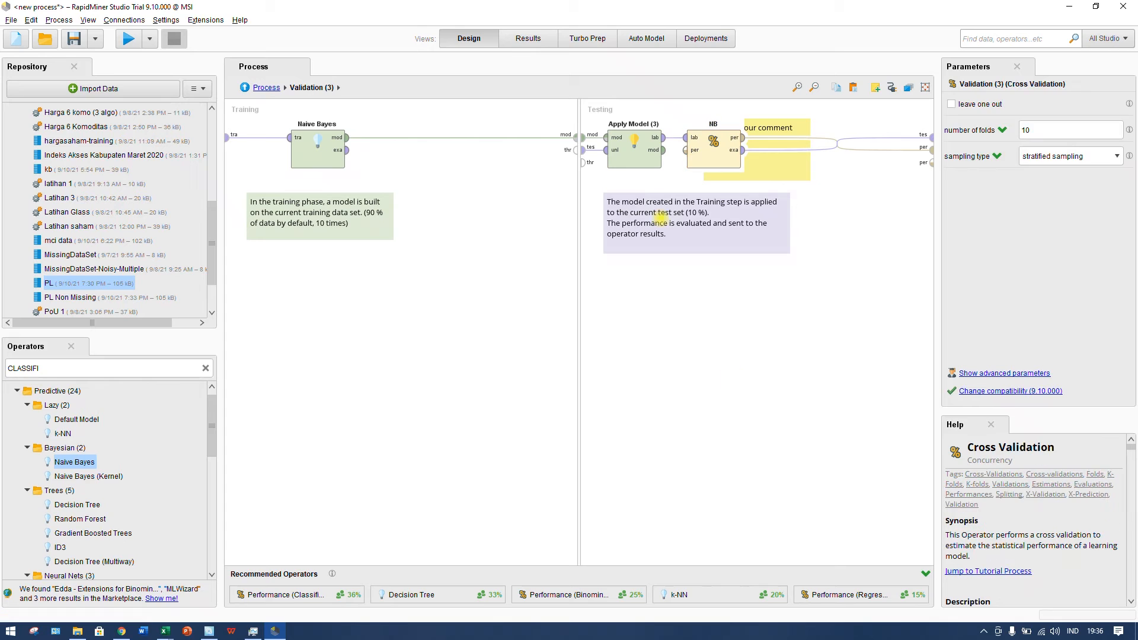
pyautogui.click(778, 167)
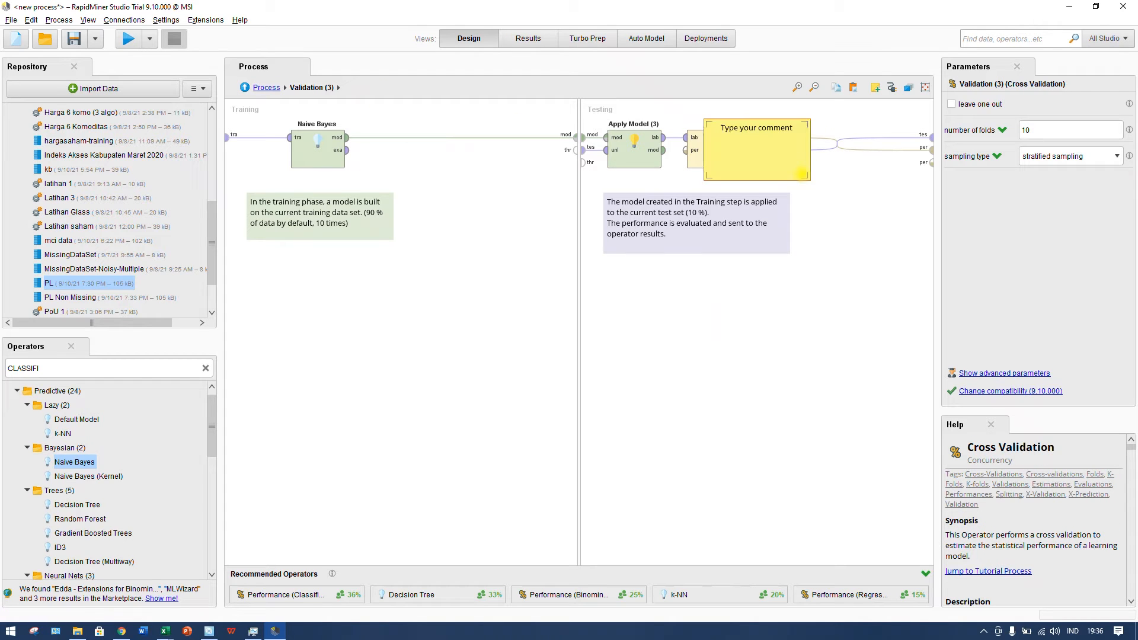
pyautogui.press('Delete')
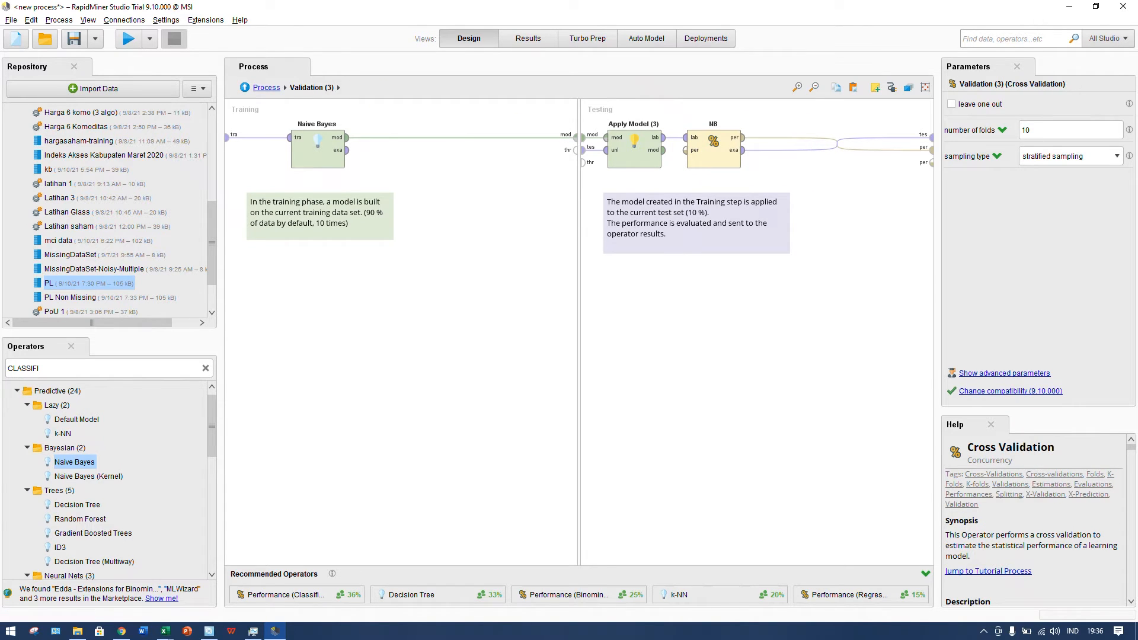
# Step: Go back to the main process and rename the Validation (3) operator as NB
pyautogui.click(266, 88)
pyautogui.doubleClick(636, 275)
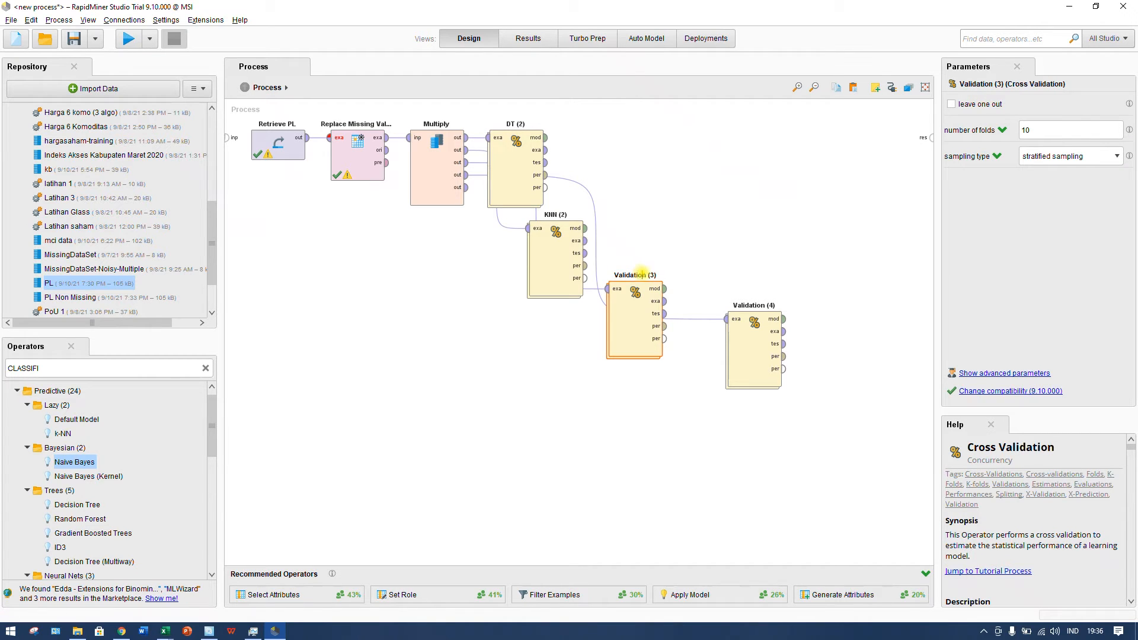
pyautogui.press('Return')
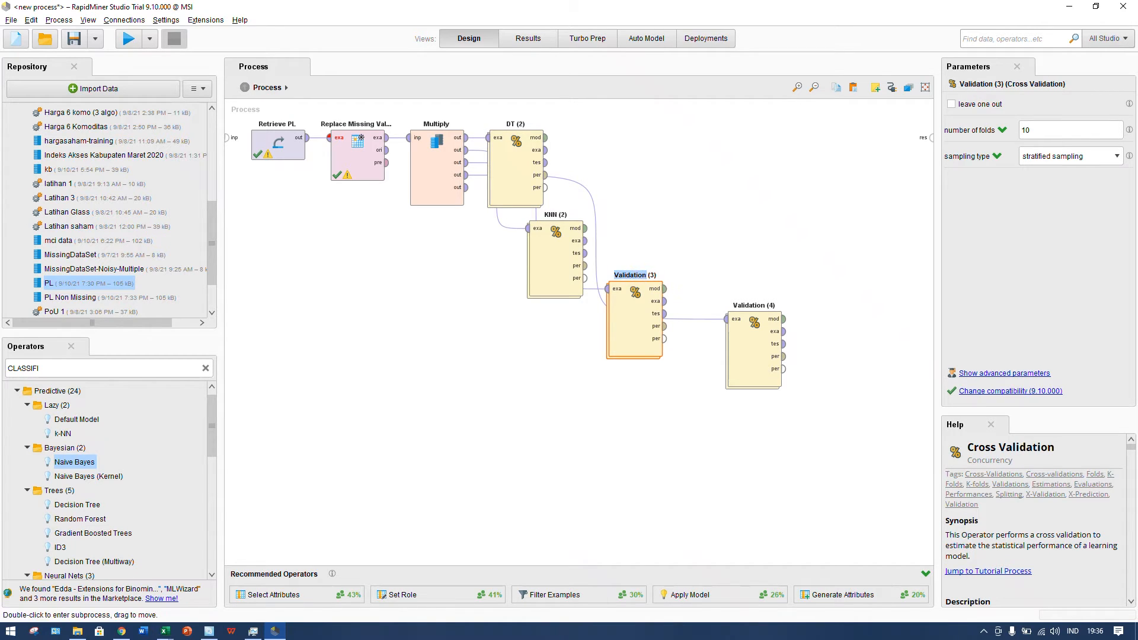
pyautogui.click(648, 526)
pyautogui.click(638, 274)
pyautogui.doubleClick(636, 275)
pyautogui.write('NB')
# Step: Open the Validation (4) subprocess and delete its Decision Tree operator
pyautogui.click(752, 355)
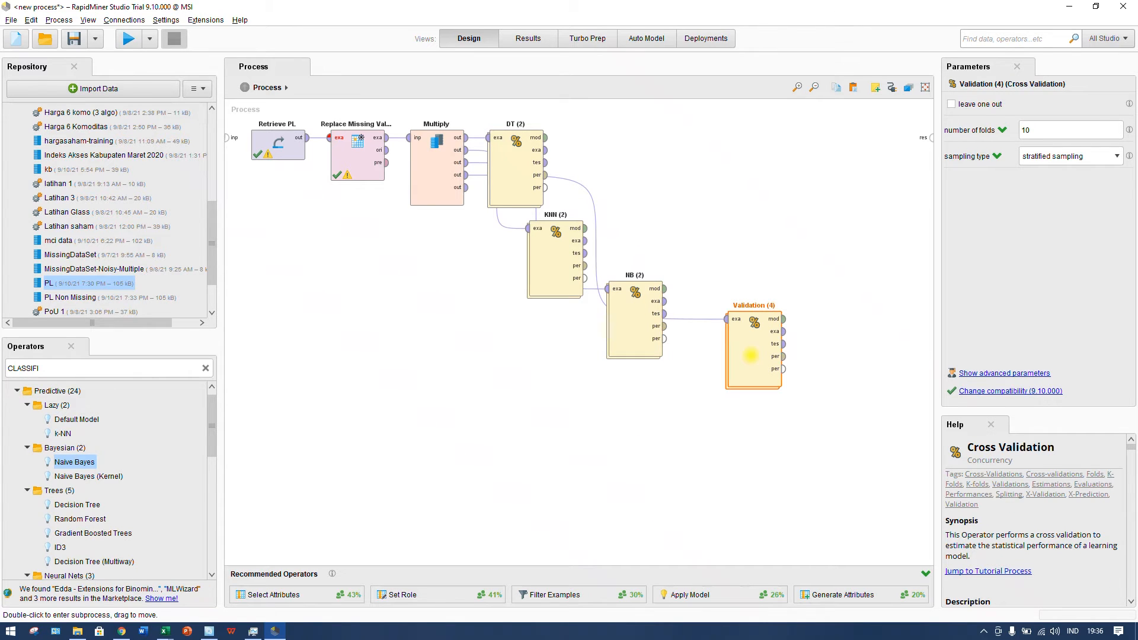
pyautogui.doubleClick(752, 355)
pyautogui.click(284, 152)
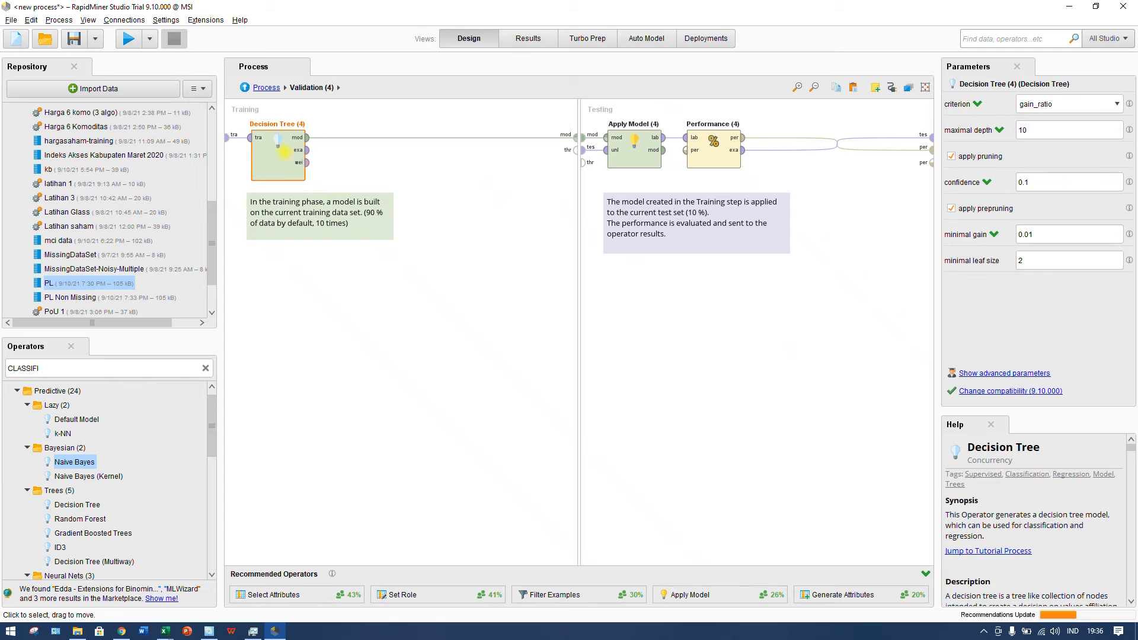
pyautogui.press('Delete')
# Step: Try a Support Vector Machine operator on the training input inside Validation (4), and remove it again
pyautogui.scroll(-4, 113, 484)
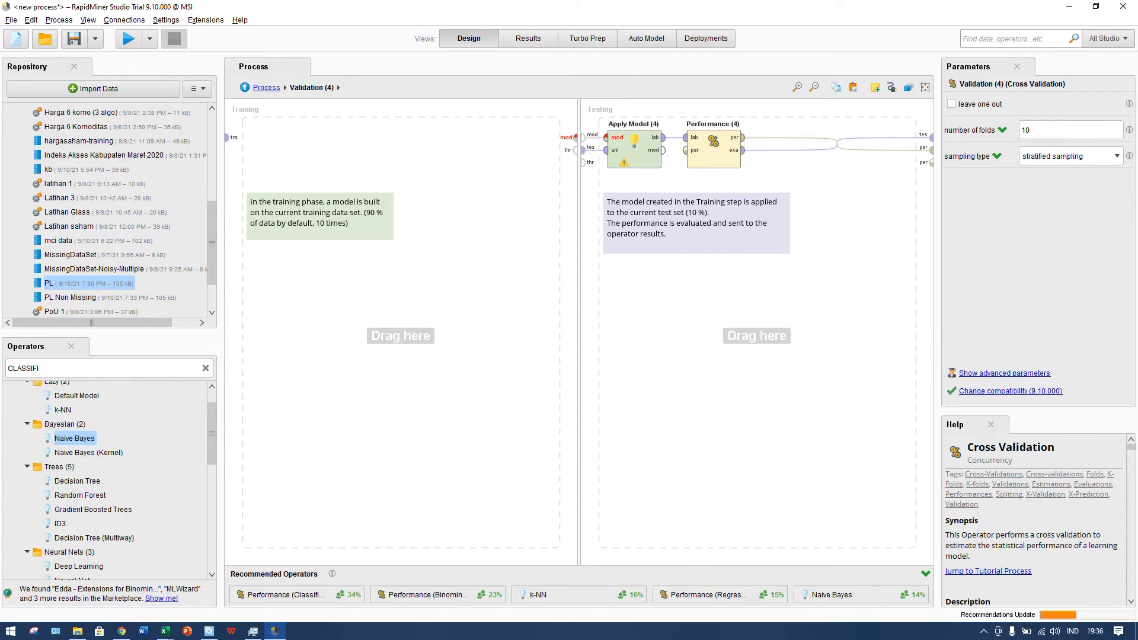
pyautogui.scroll(-6, 113, 483)
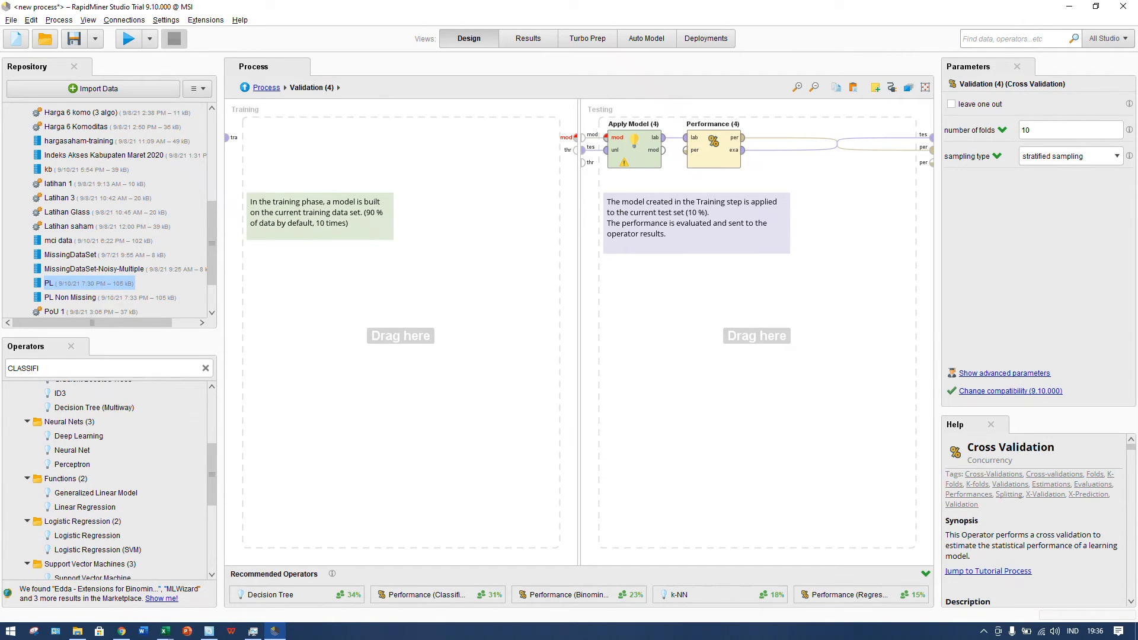
pyautogui.scroll(-5, 112, 483)
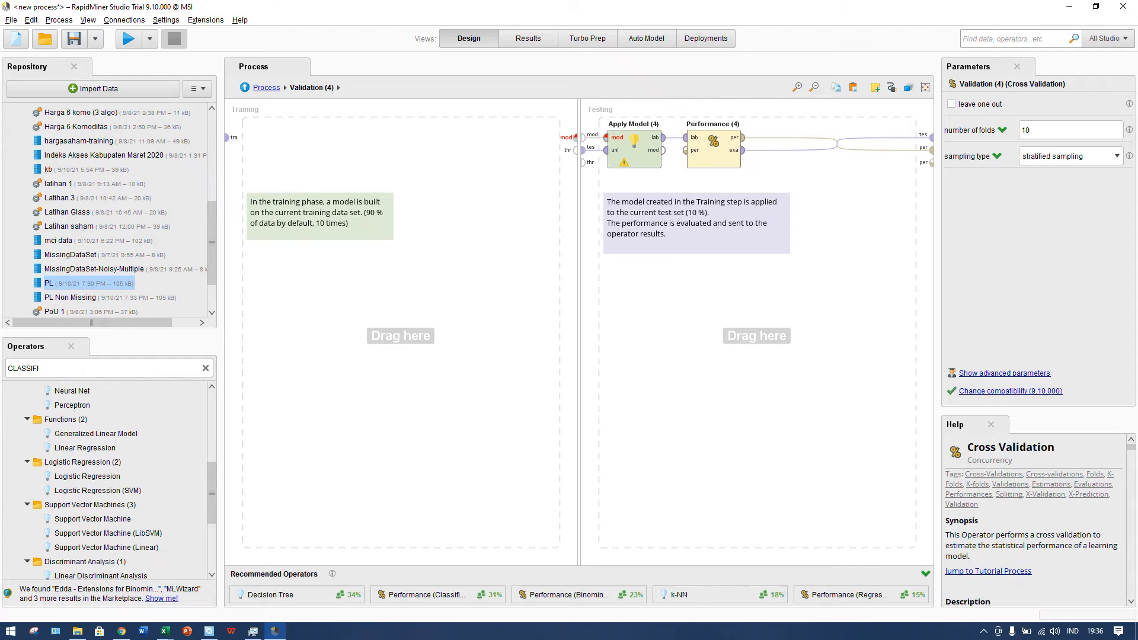
pyautogui.scroll(-1, 113, 480)
pyautogui.moveTo(92, 495); pyautogui.dragTo(317, 157)
pyautogui.click(228, 137)
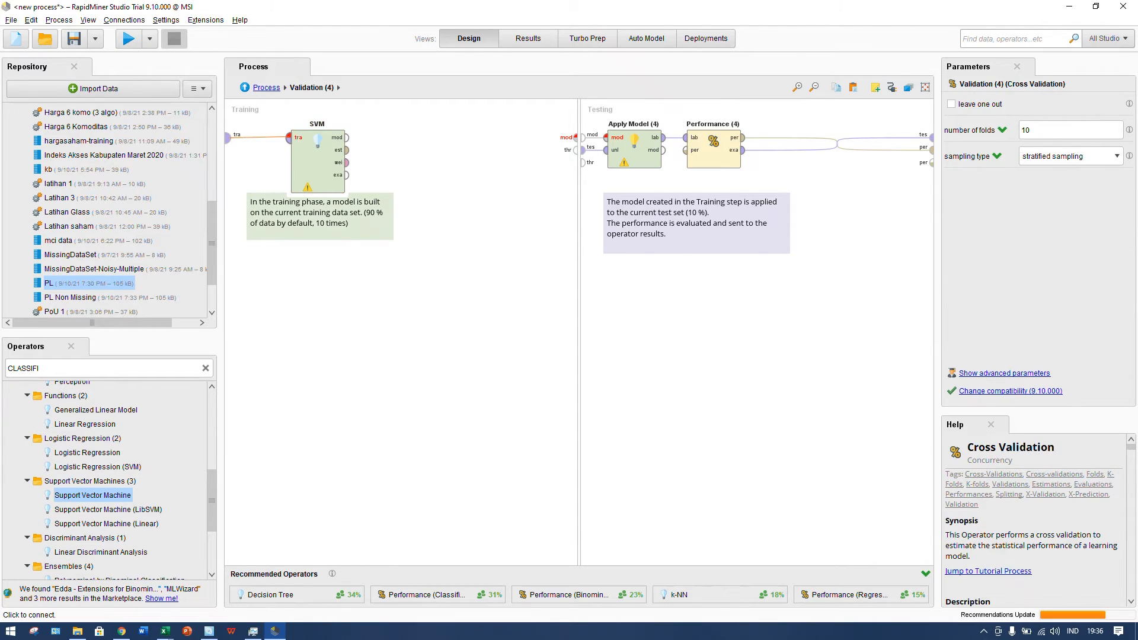
pyautogui.click(299, 150)
pyautogui.press('Delete')
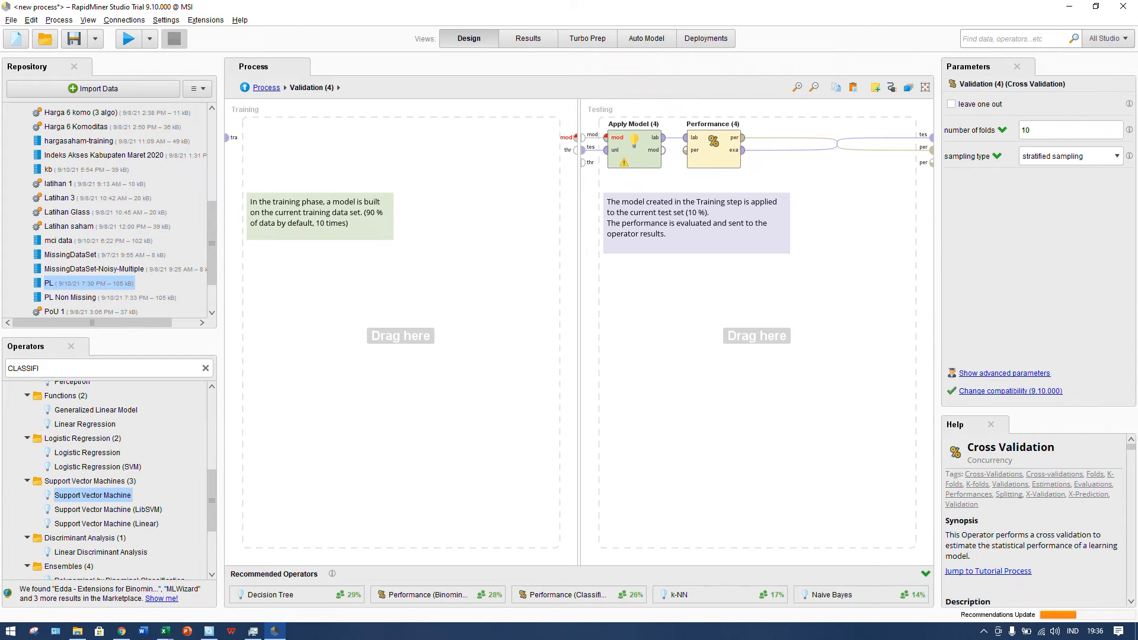
# Step: Add a Logistic Regression operator inside Validation (4) and wire it from the training input to the model output
pyautogui.click(87, 452)
pyautogui.moveTo(88, 452); pyautogui.dragTo(317, 190)
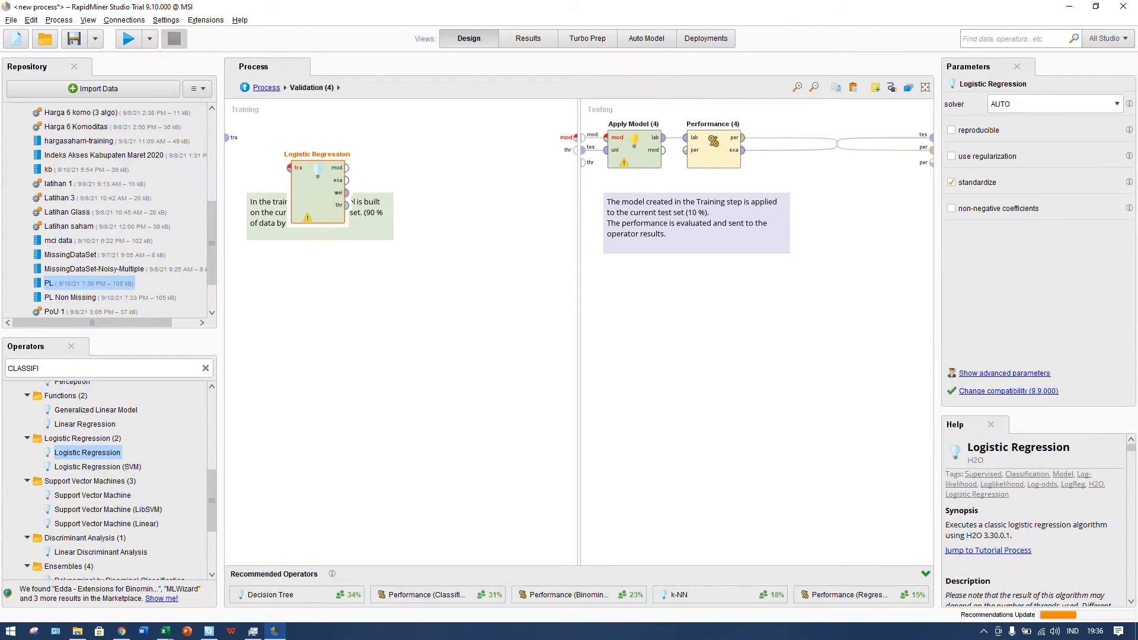
pyautogui.click(228, 137)
pyautogui.click(290, 168)
pyautogui.click(347, 168)
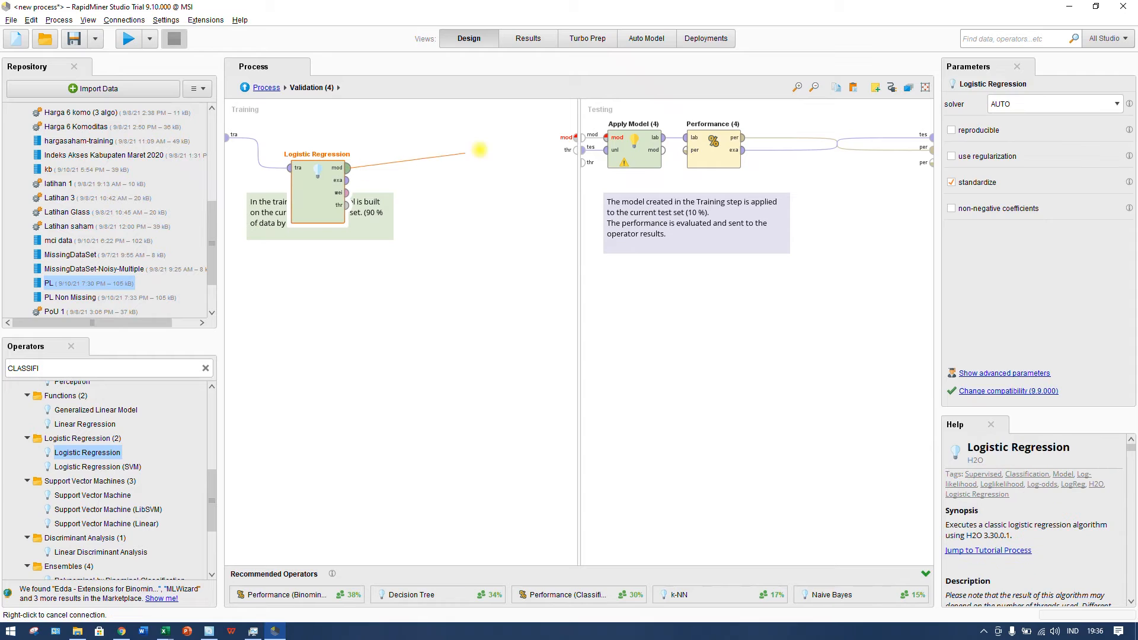
pyautogui.click(575, 137)
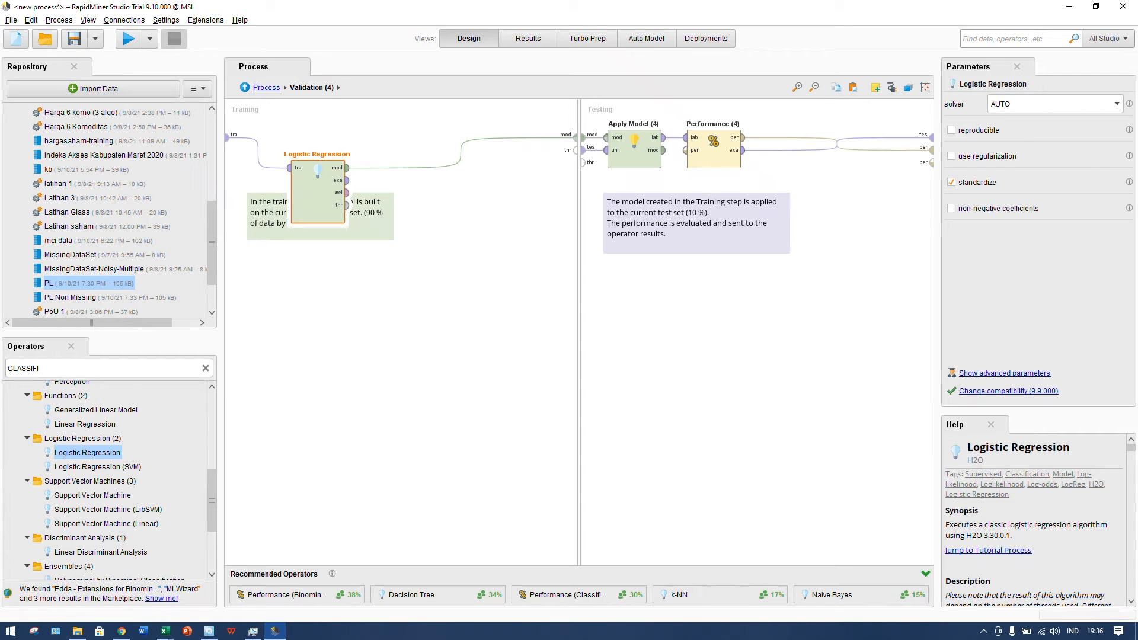
# Step: Rename the Performance operator inside Validation (4) to LR
pyautogui.click(719, 120)
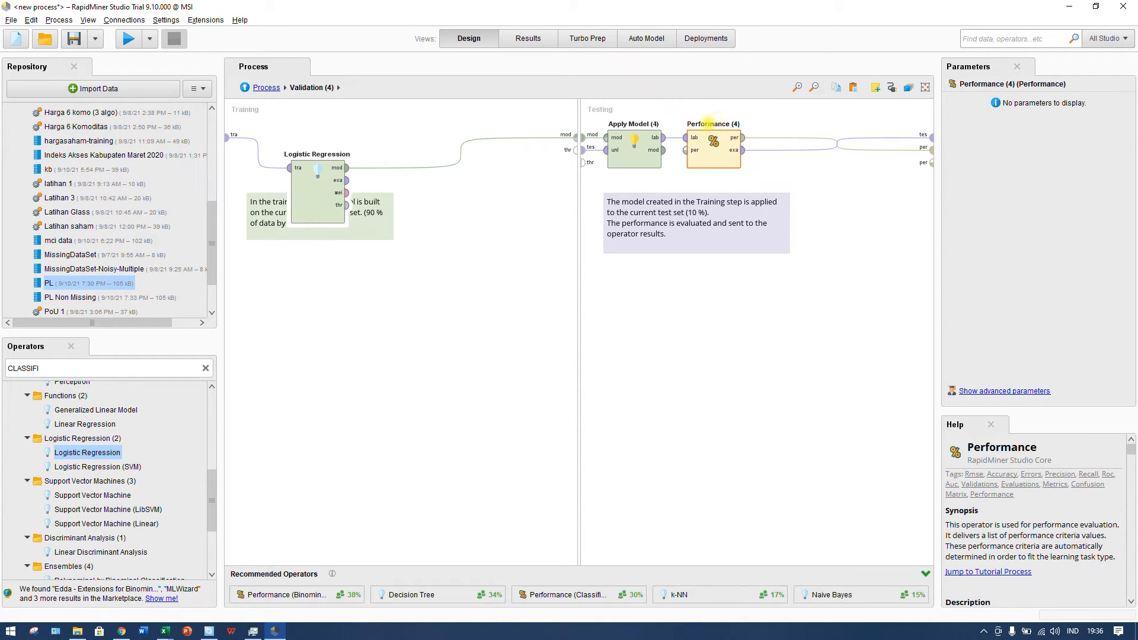
pyautogui.doubleClick(720, 123)
pyautogui.write('LR')
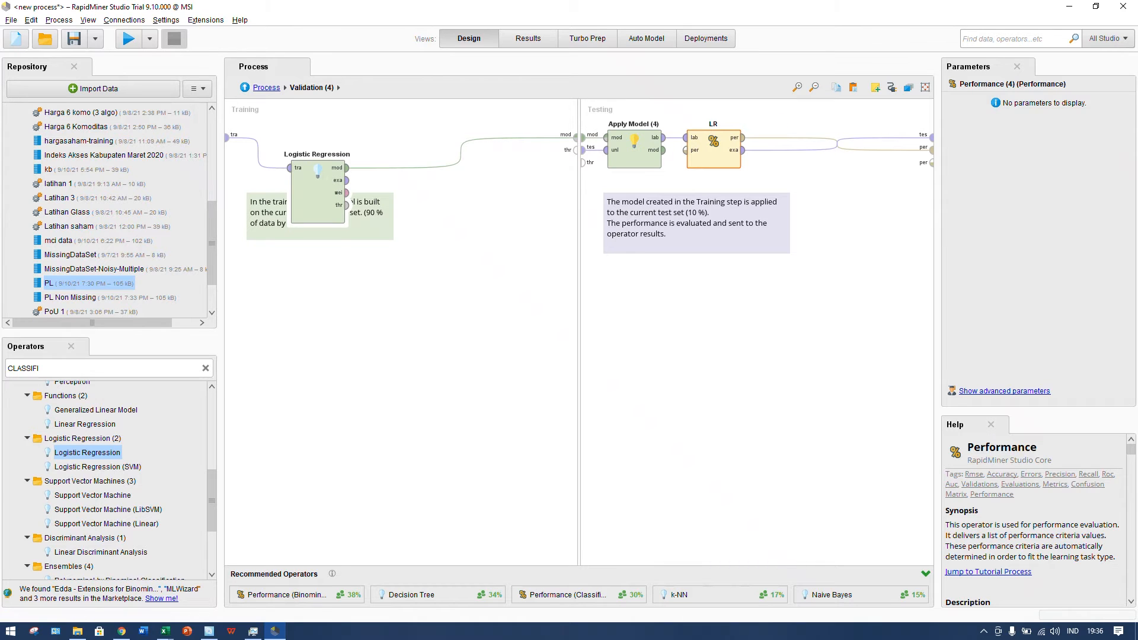
# Step: Return to the main process and rename the Validation (4) operator as LR
pyautogui.click(266, 87)
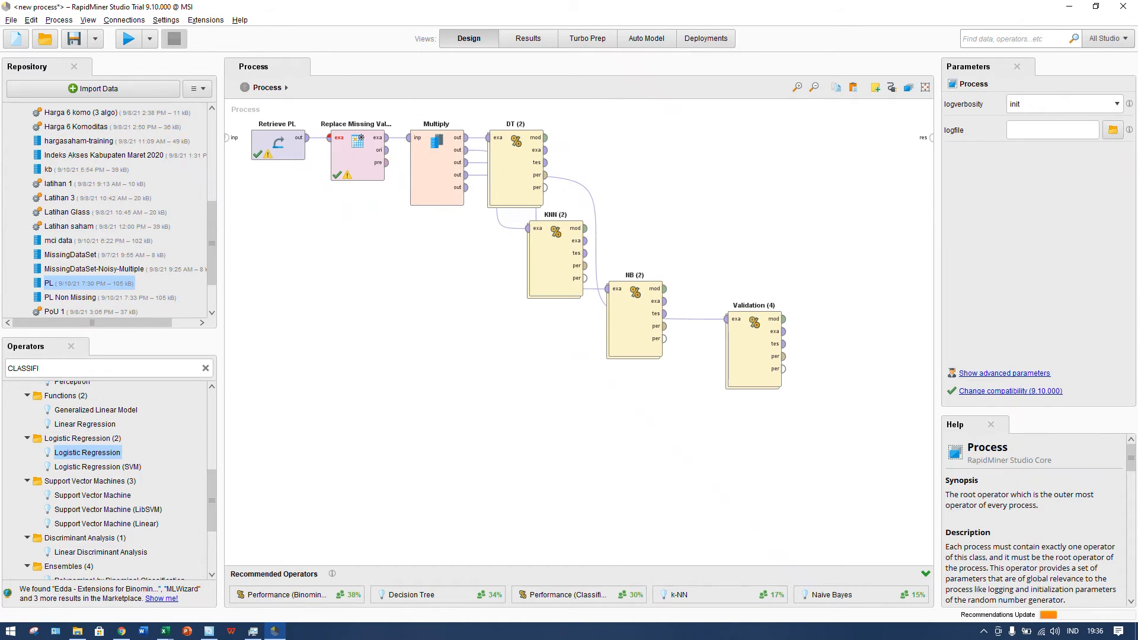
pyautogui.doubleClick(754, 306)
pyautogui.write('L')
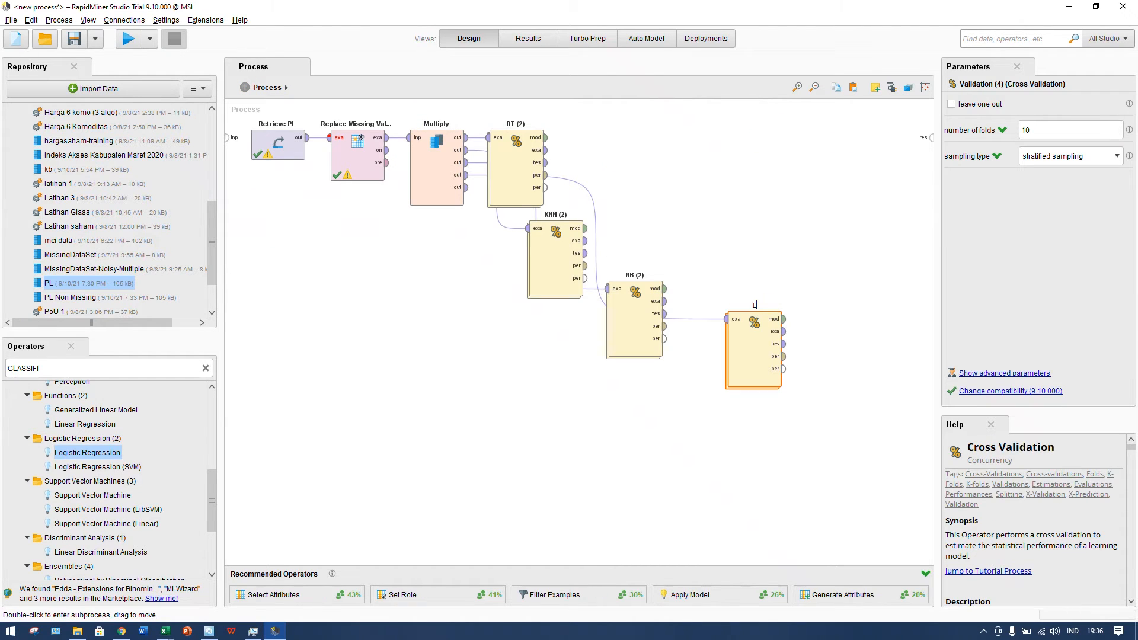
pyautogui.write('R')
pyautogui.click(559, 312)
# Step: Rearrange the DT, KNN, NB and LR validation operators into a descending diagonal below the Multiply operator
pyautogui.click(559, 258)
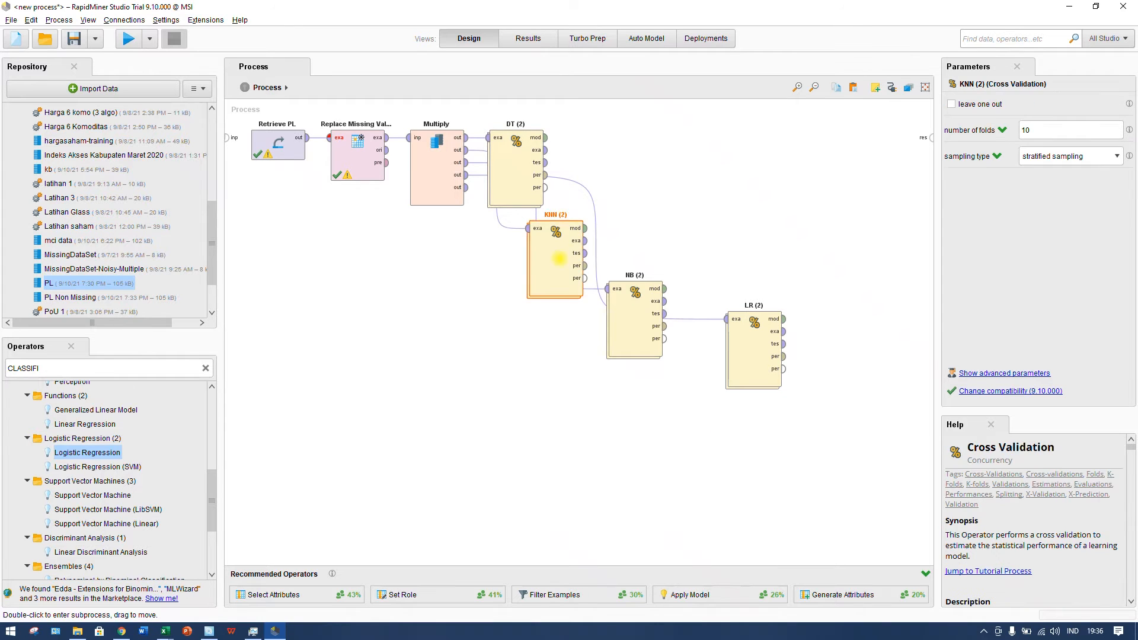
pyautogui.moveTo(559, 259); pyautogui.dragTo(599, 228)
pyautogui.moveTo(516, 176); pyautogui.dragTo(516, 267)
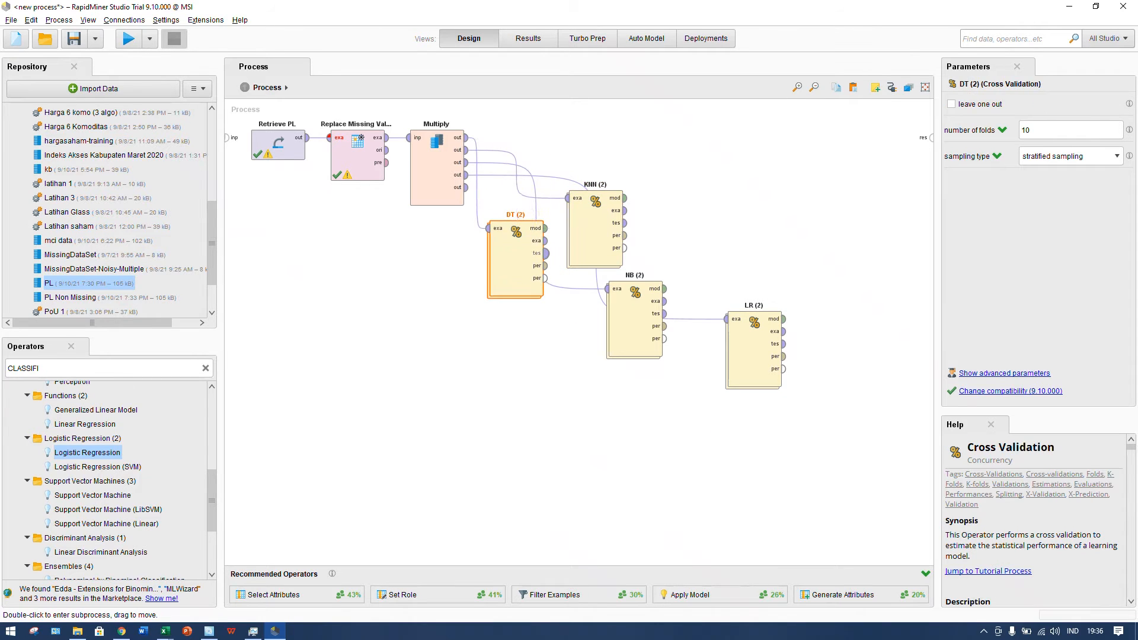
pyautogui.moveTo(596, 228); pyautogui.dragTo(674, 388)
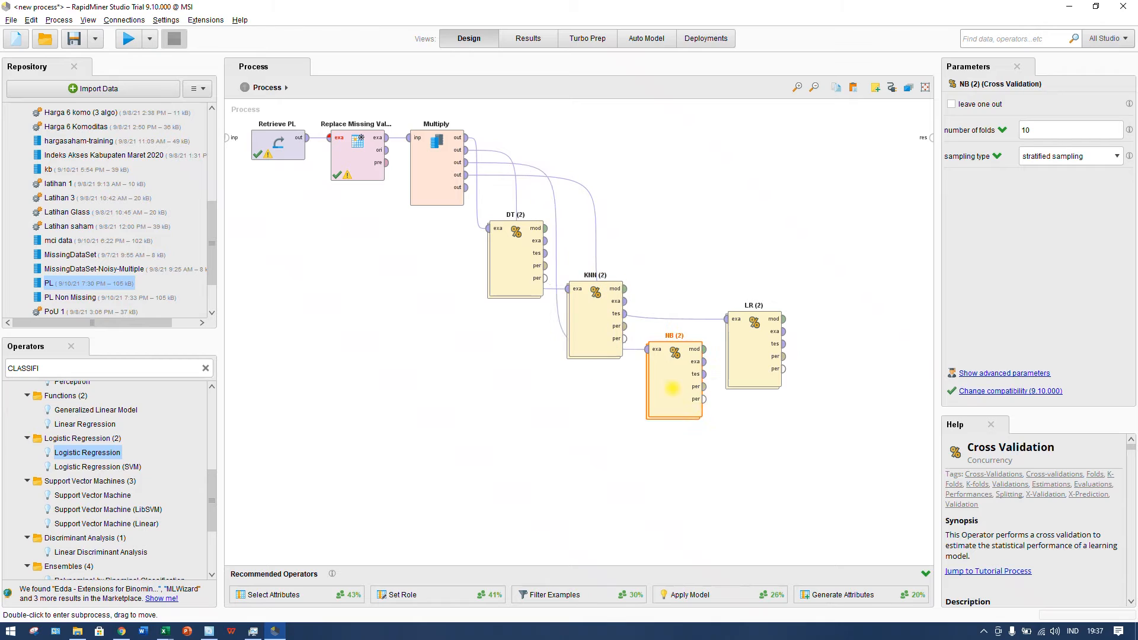
pyautogui.moveTo(754, 355); pyautogui.dragTo(754, 447)
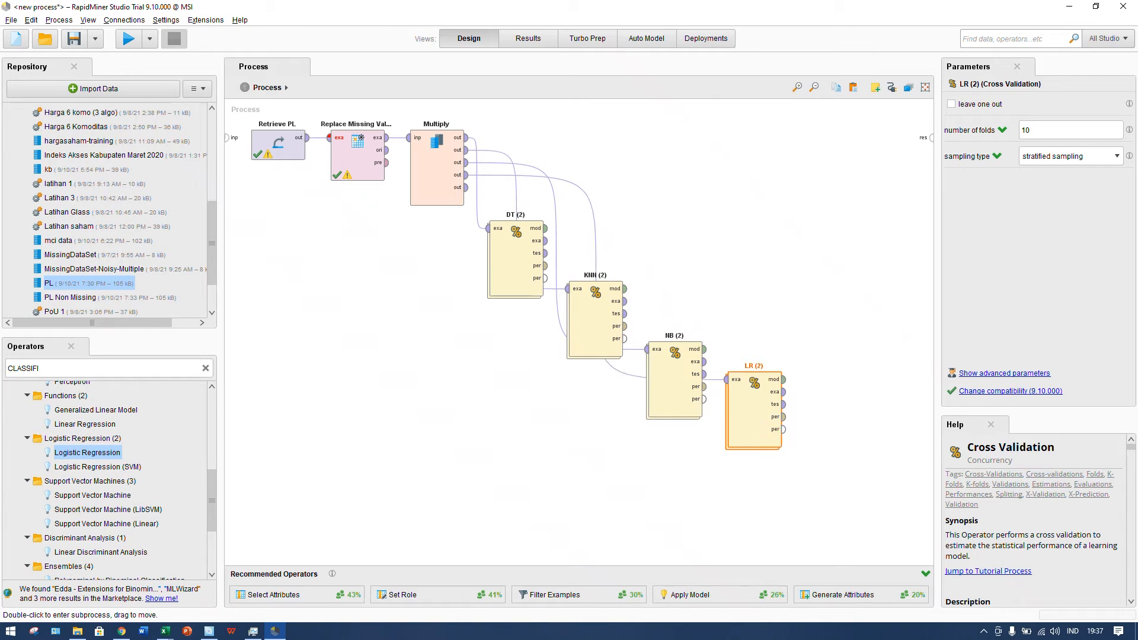
pyautogui.click(873, 432)
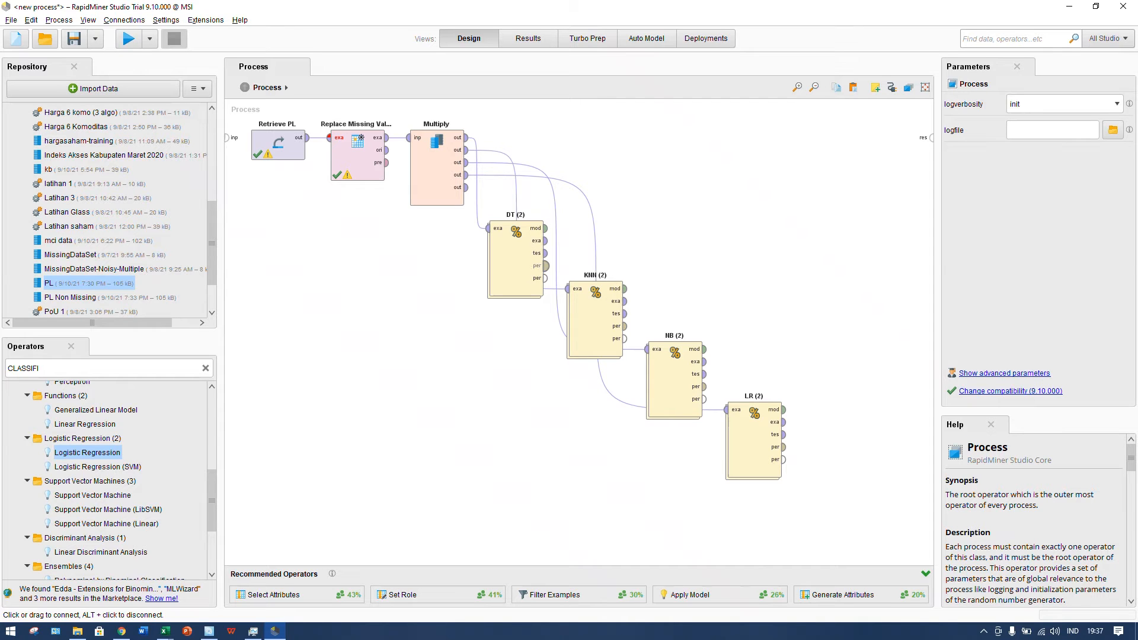
# Step: Connect the performance outputs of the DT, KNN, NB and LR validations to the process result ports
pyautogui.click(545, 266)
pyautogui.click(932, 137)
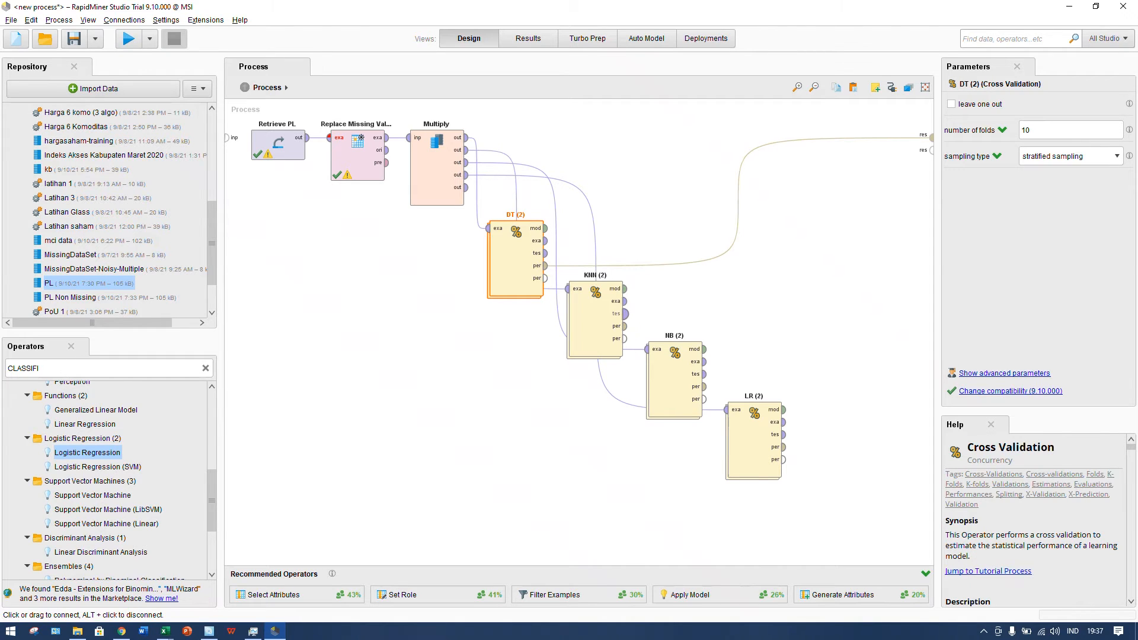
pyautogui.click(625, 326)
pyautogui.click(932, 150)
pyautogui.click(704, 387)
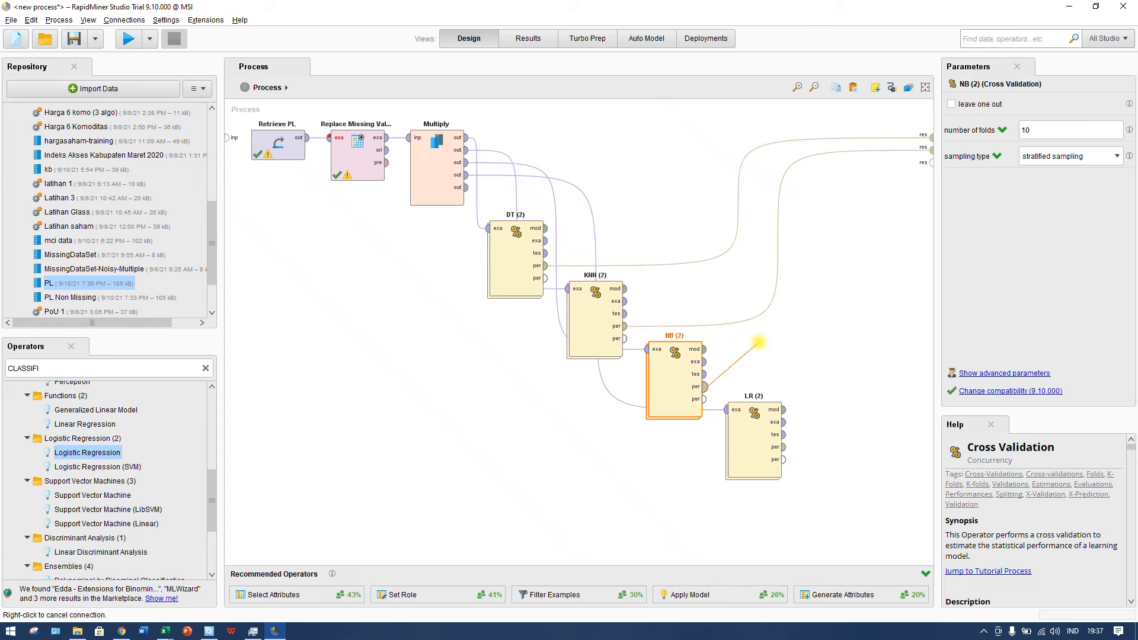
pyautogui.click(932, 160)
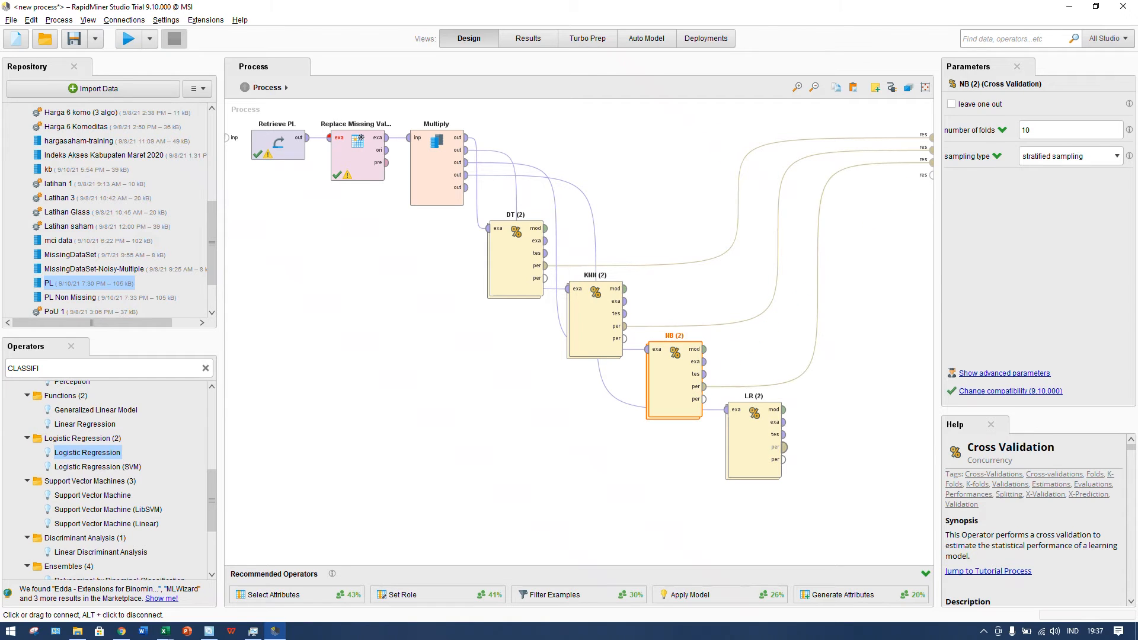
pyautogui.click(784, 447)
pyautogui.click(374, 390)
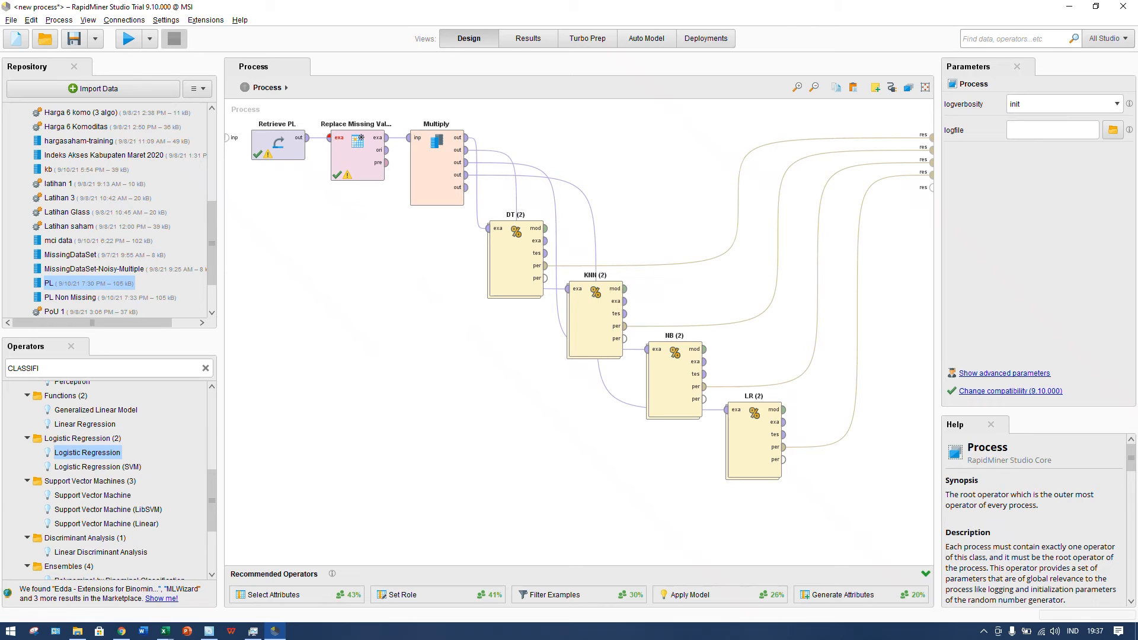
# Step: Close the old Replace Missing Values example set result and run the process with all four validations
pyautogui.moveTo(397, 138)
pyautogui.click(129, 39)
pyautogui.click(33, 163)
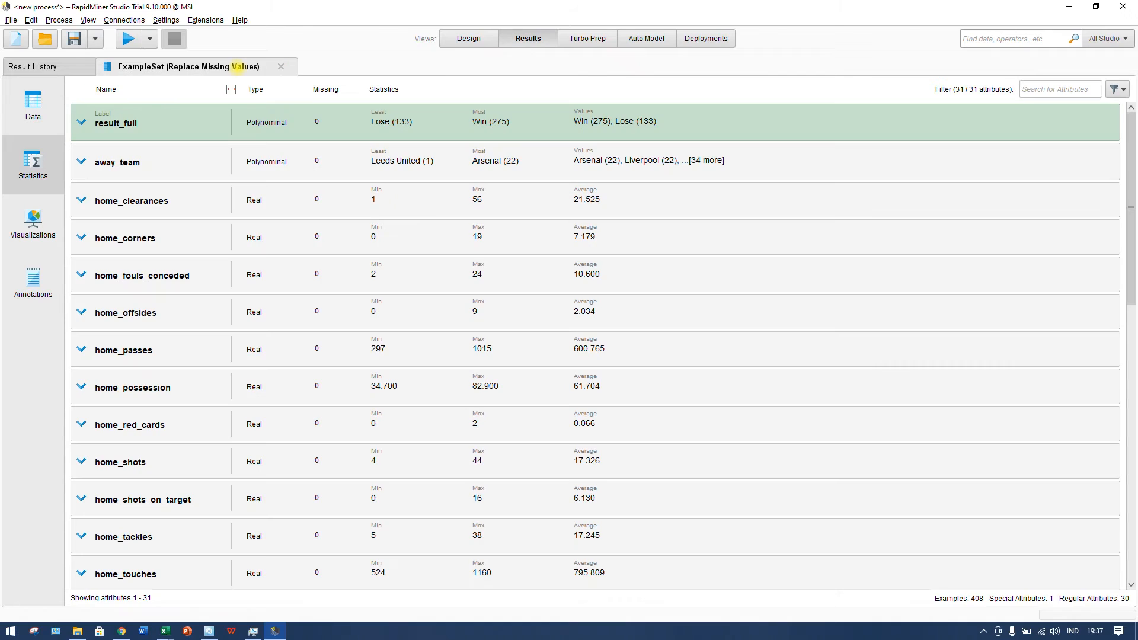
pyautogui.click(281, 67)
pyautogui.click(468, 38)
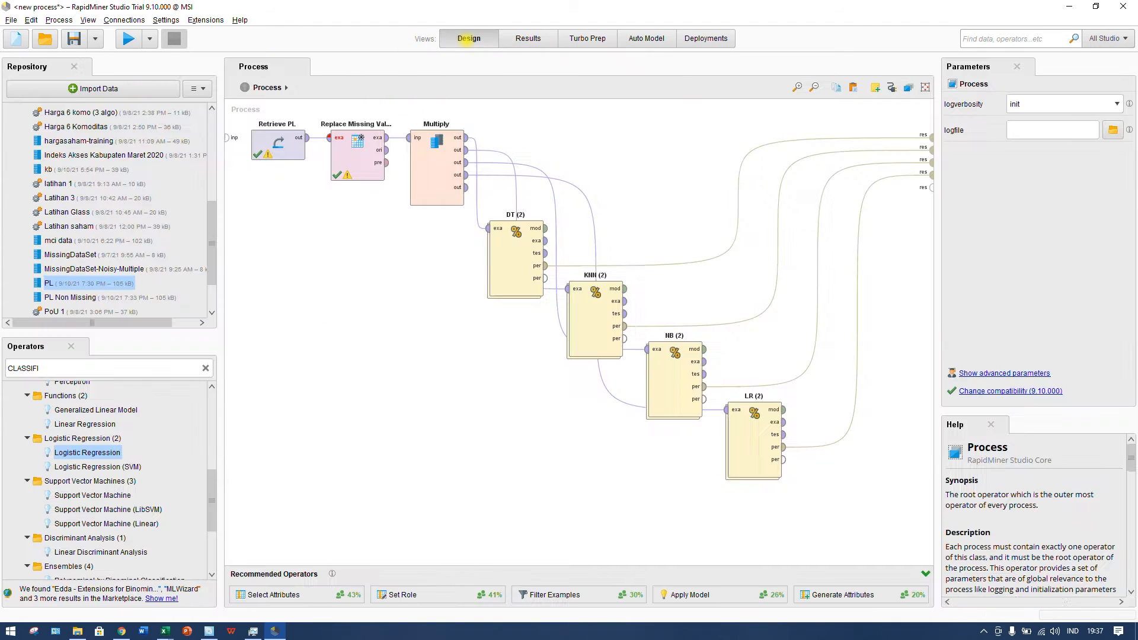
pyautogui.click(129, 39)
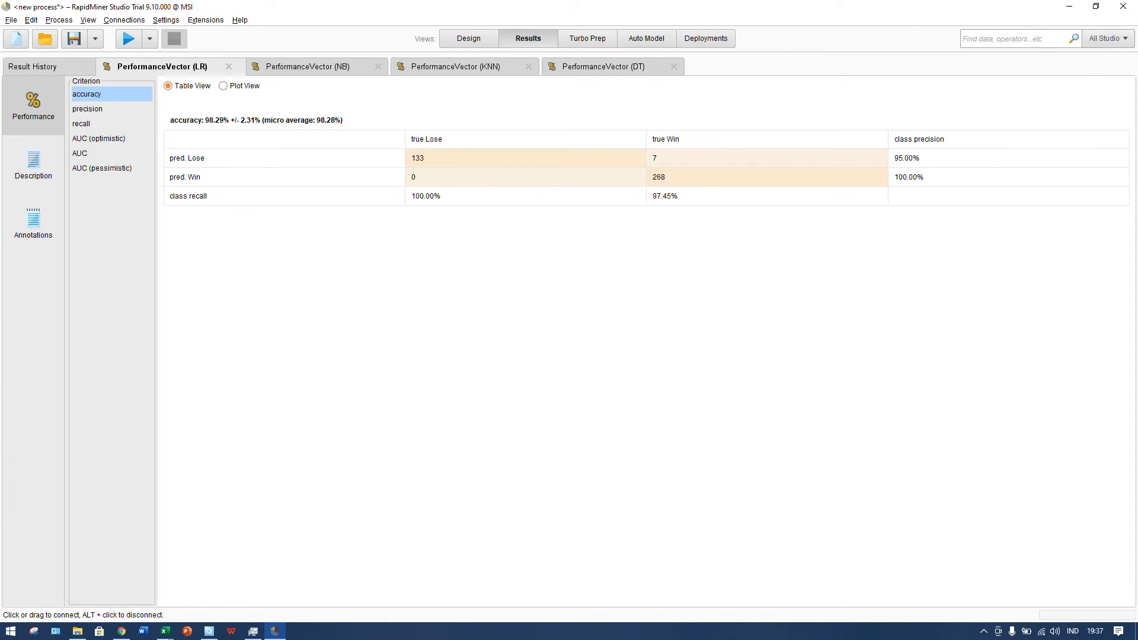
# Step: Compare the accuracy results of the LR, NB, KNN and DT performance vectors
pyautogui.click(470, 38)
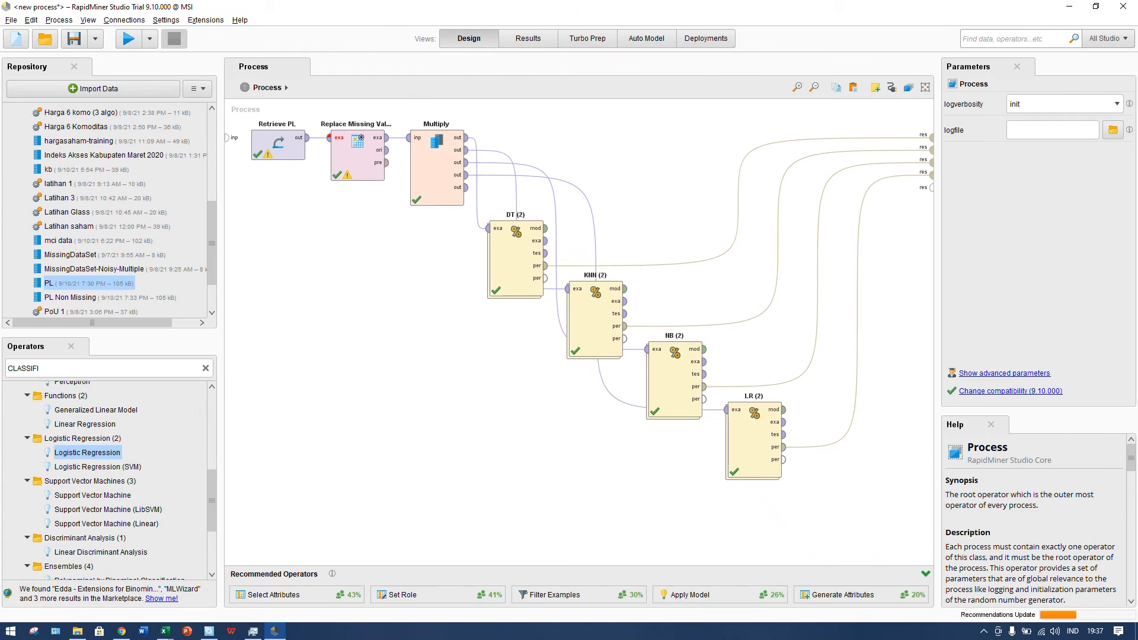
pyautogui.click(526, 41)
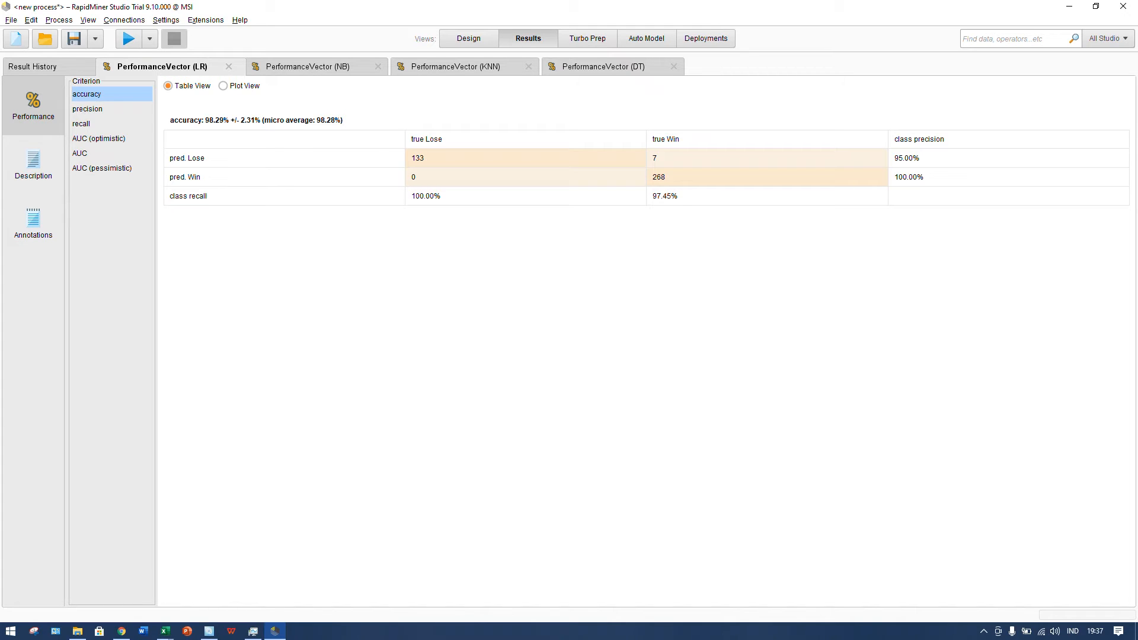
pyautogui.moveTo(167, 118); pyautogui.dragTo(343, 121)
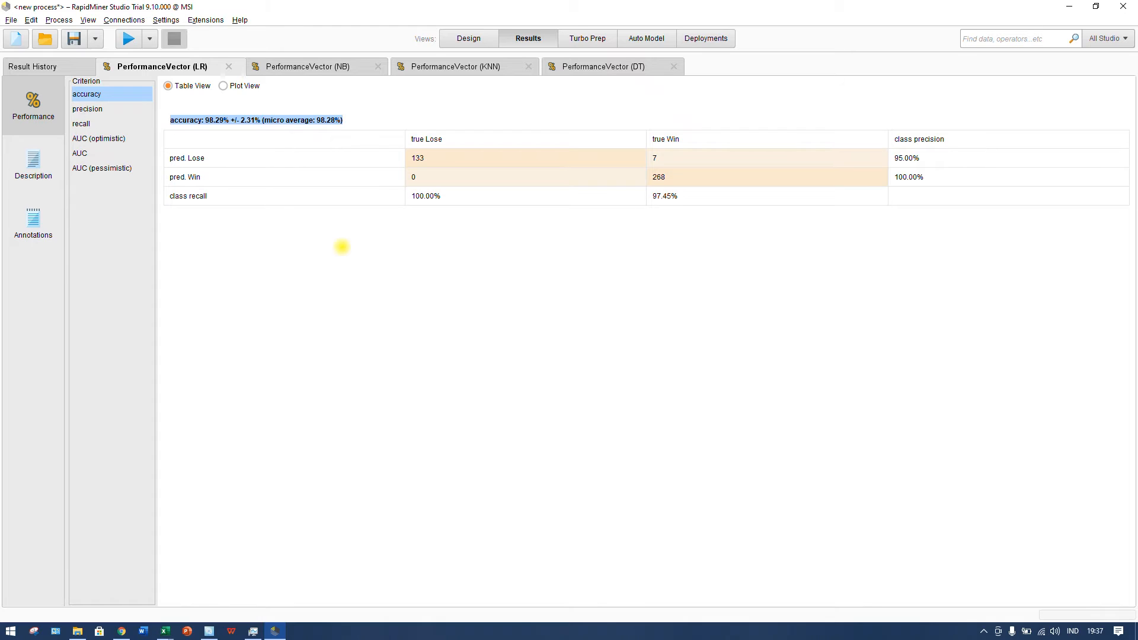
pyautogui.click(334, 118)
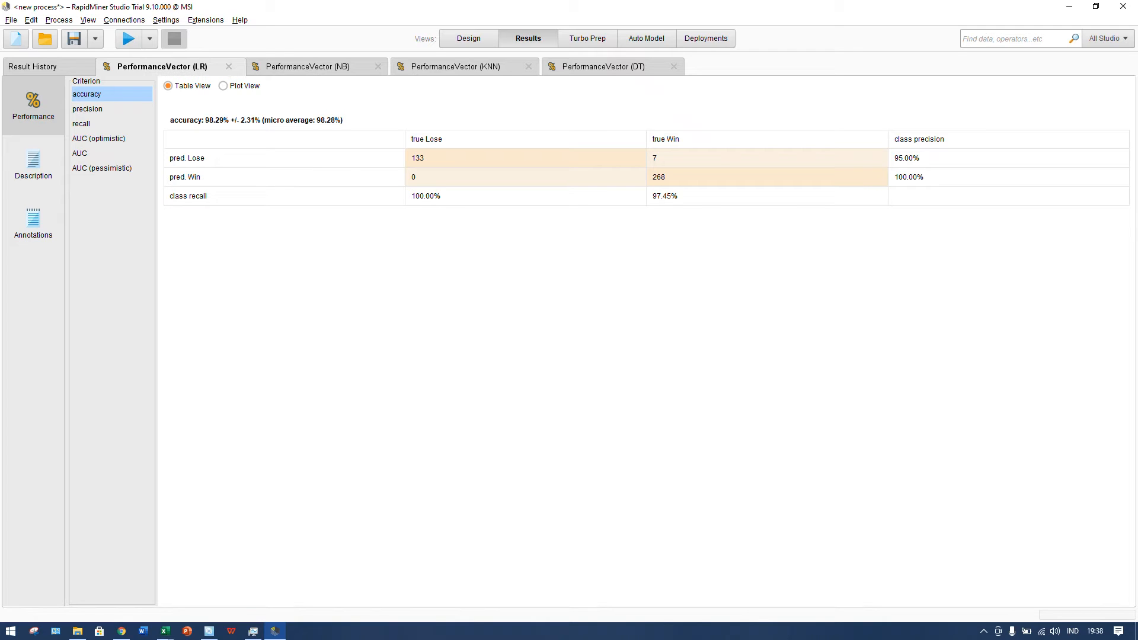
pyautogui.click(305, 66)
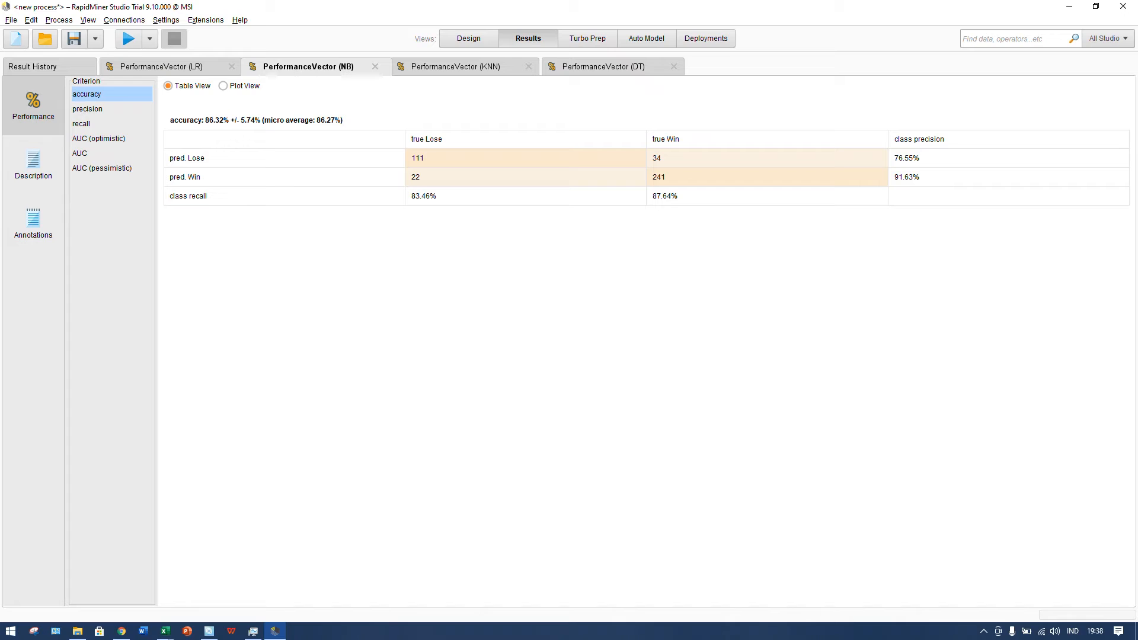
pyautogui.click(191, 67)
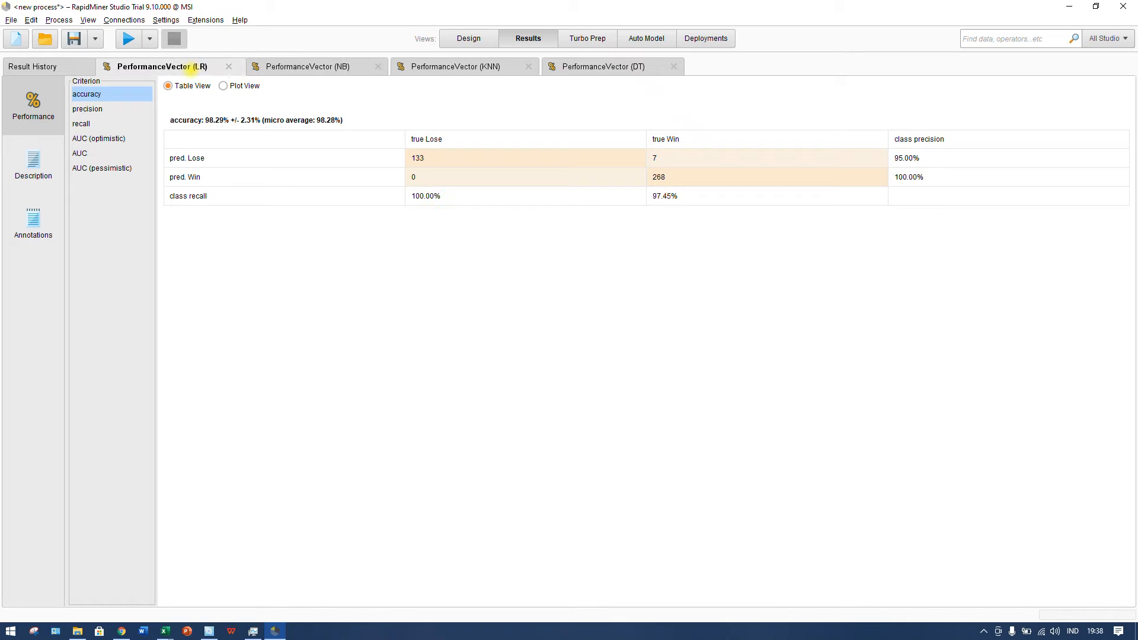
pyautogui.click(443, 66)
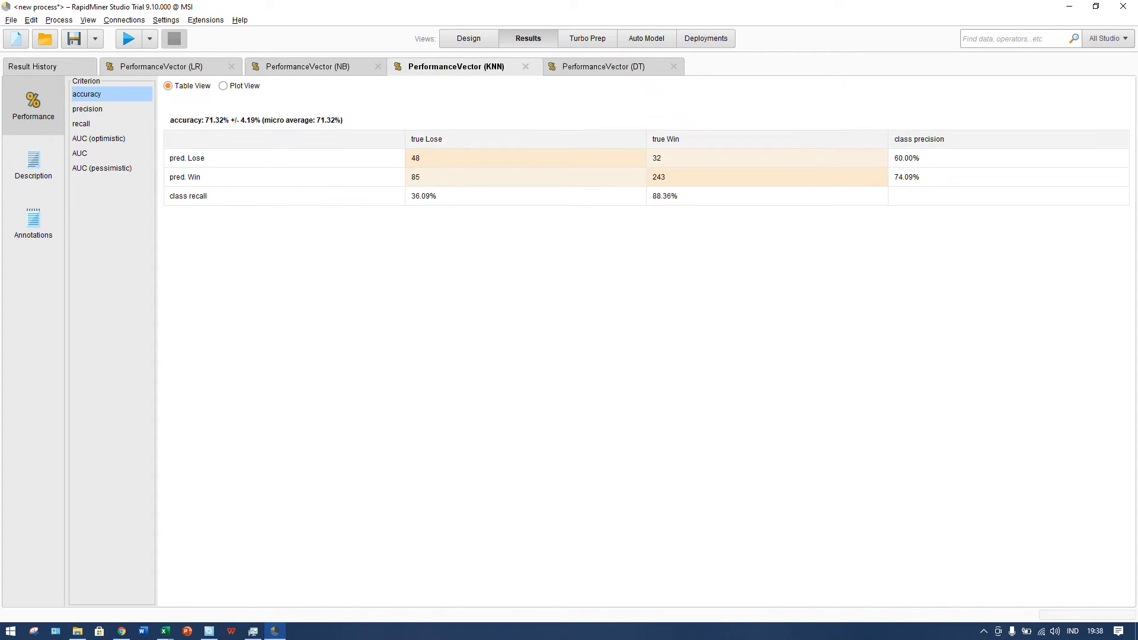
pyautogui.click(592, 66)
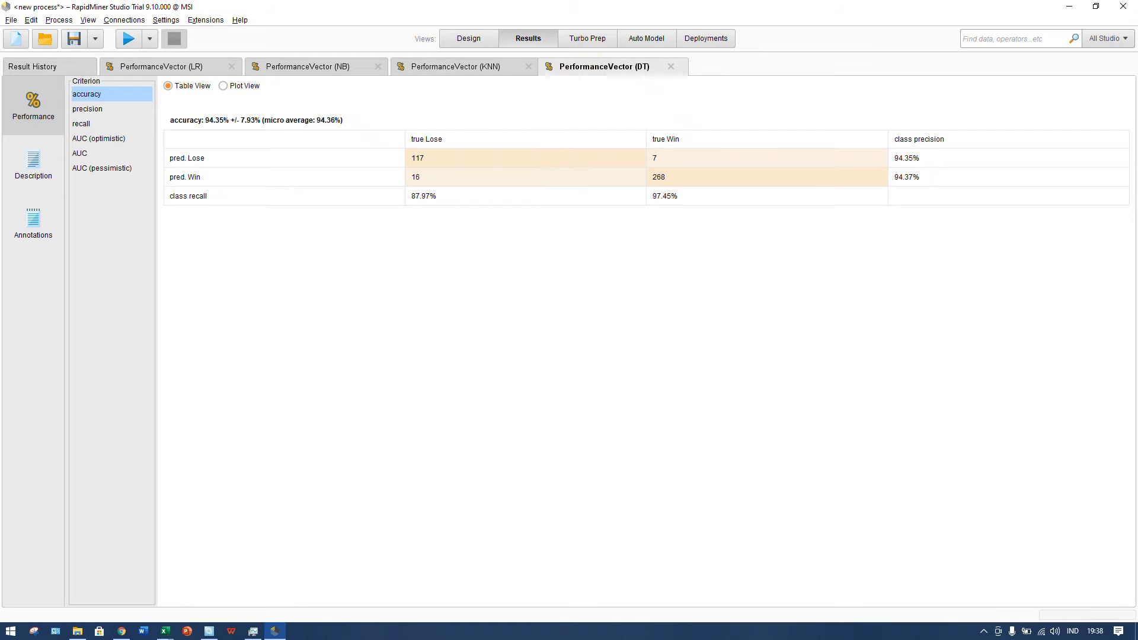
# Step: Place the DT performance result directly after the LR one and close the NB and KNN results
pyautogui.moveTo(605, 66); pyautogui.dragTo(252, 68)
pyautogui.click(469, 66)
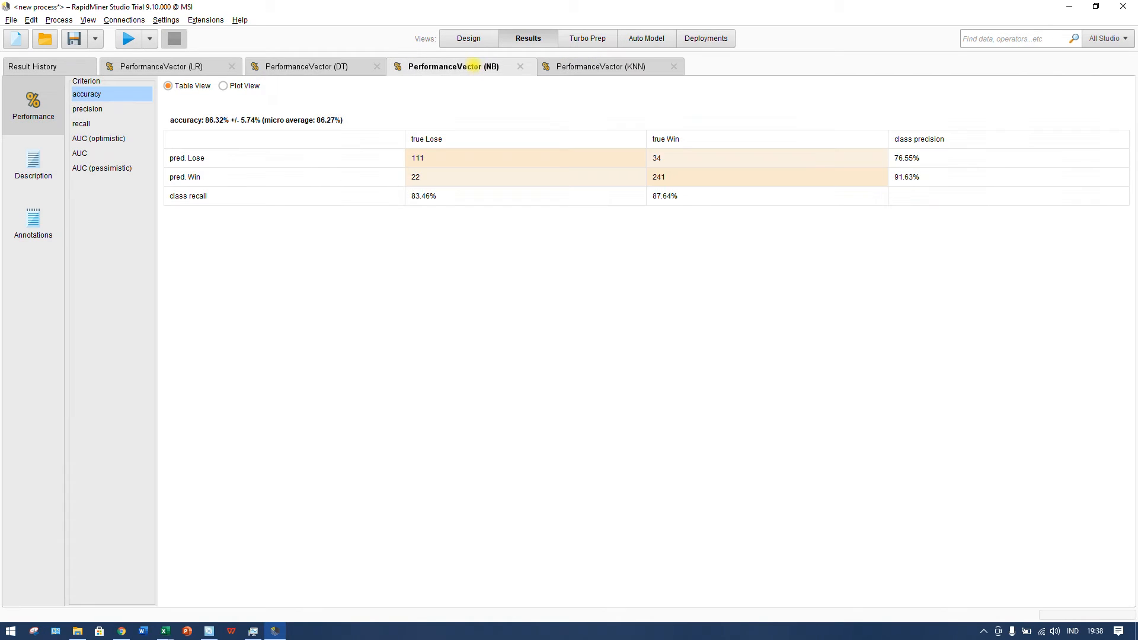
pyautogui.click(592, 66)
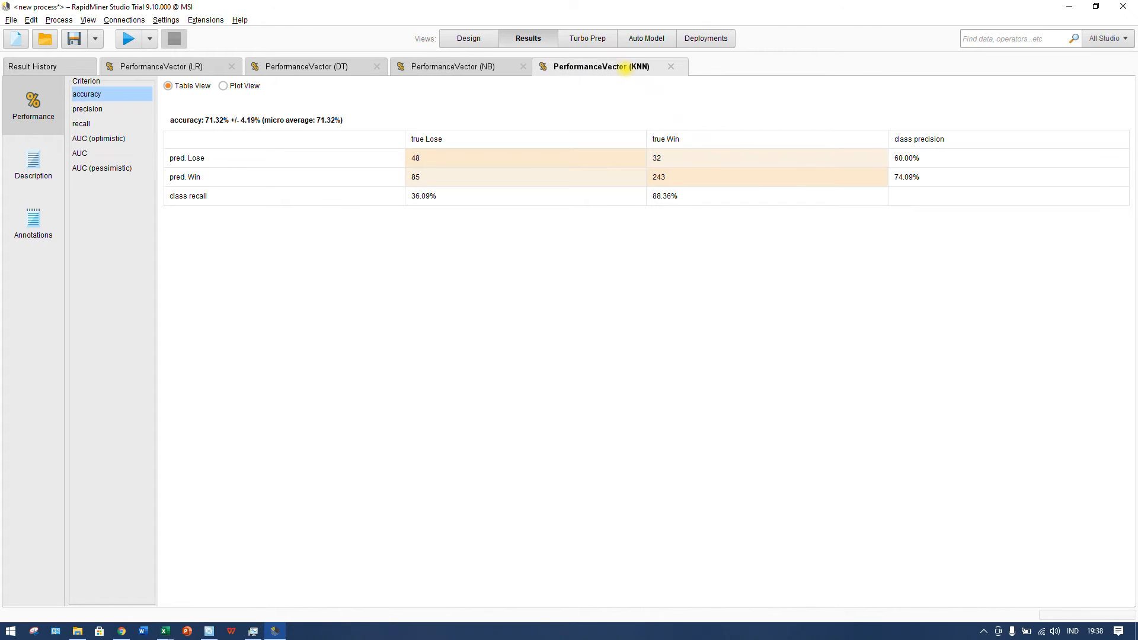
pyautogui.click(525, 67)
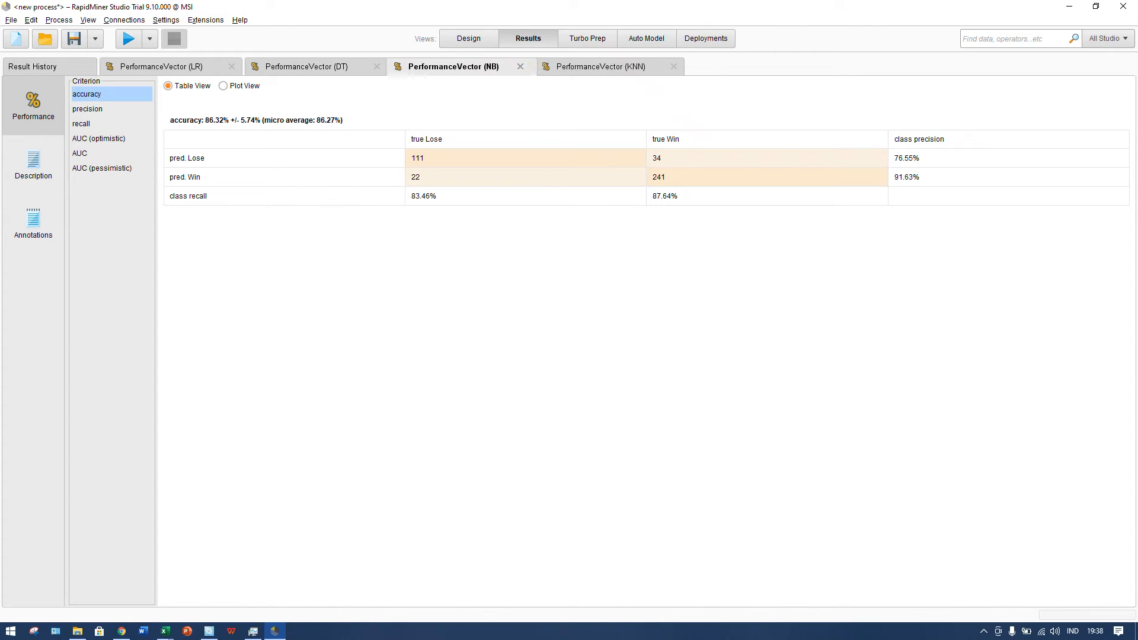
pyautogui.click(521, 66)
pyautogui.click(525, 67)
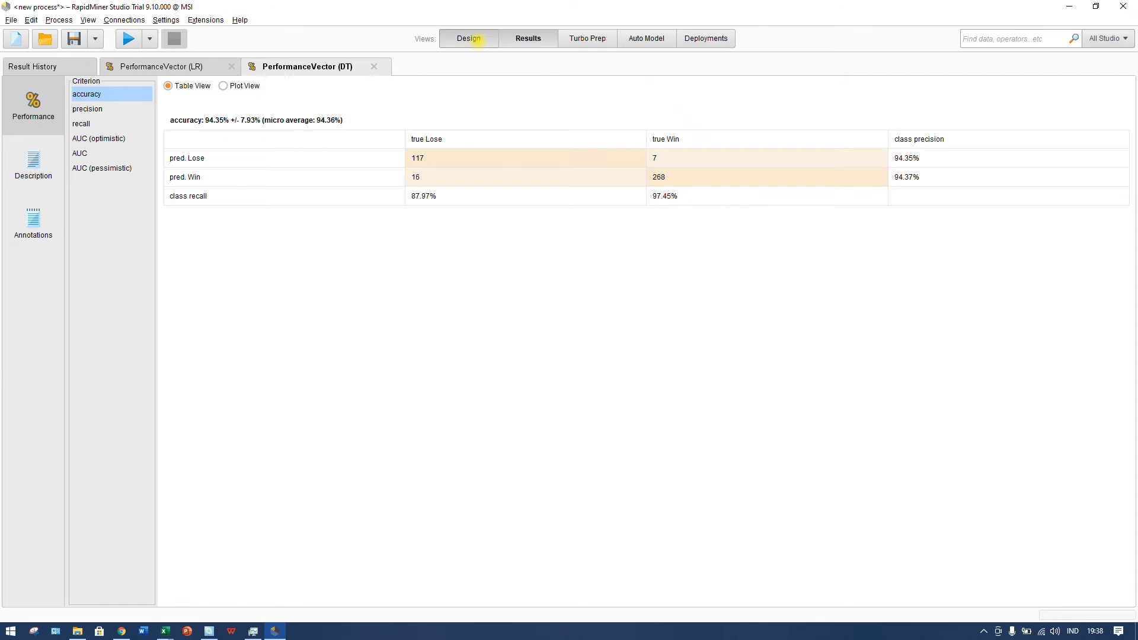
# Step: Delete the KNN and NB validation operators from the process and move the LR validation up beside the Multiply operator
pyautogui.click(469, 38)
pyautogui.click(605, 326)
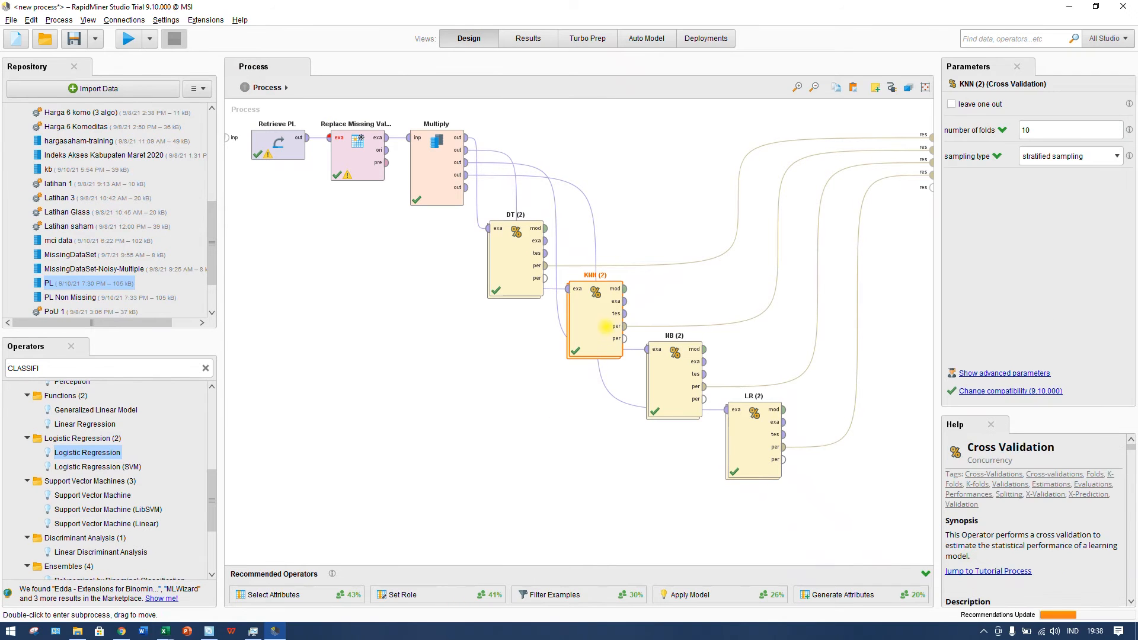
pyautogui.press('Delete')
pyautogui.click(661, 356)
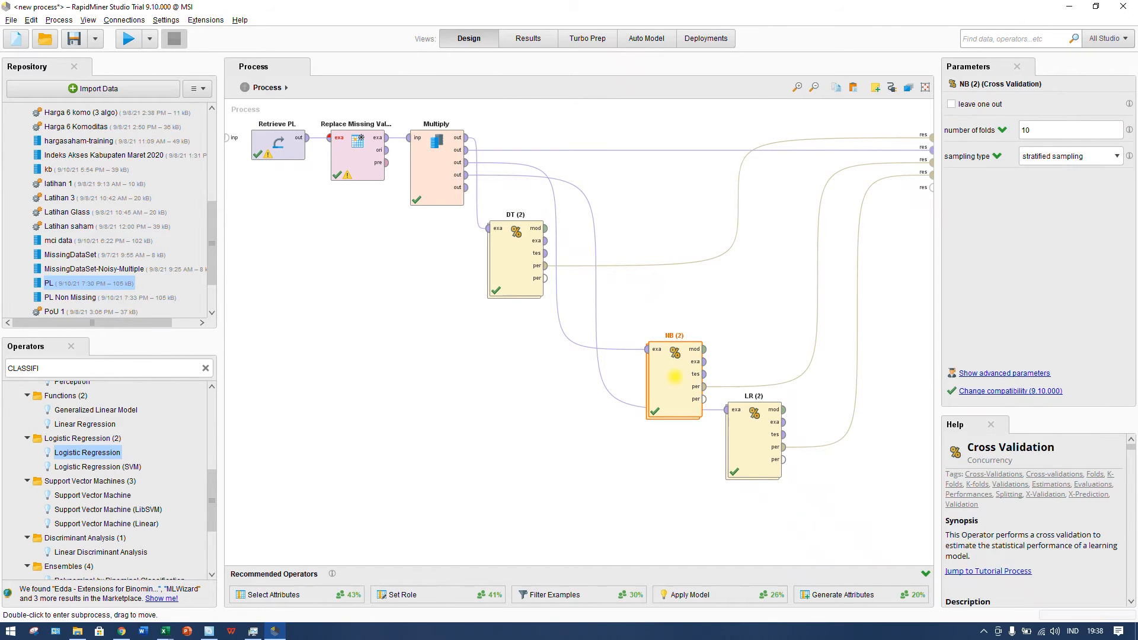
pyautogui.press('Delete')
pyautogui.moveTo(739, 412); pyautogui.dragTo(620, 169)
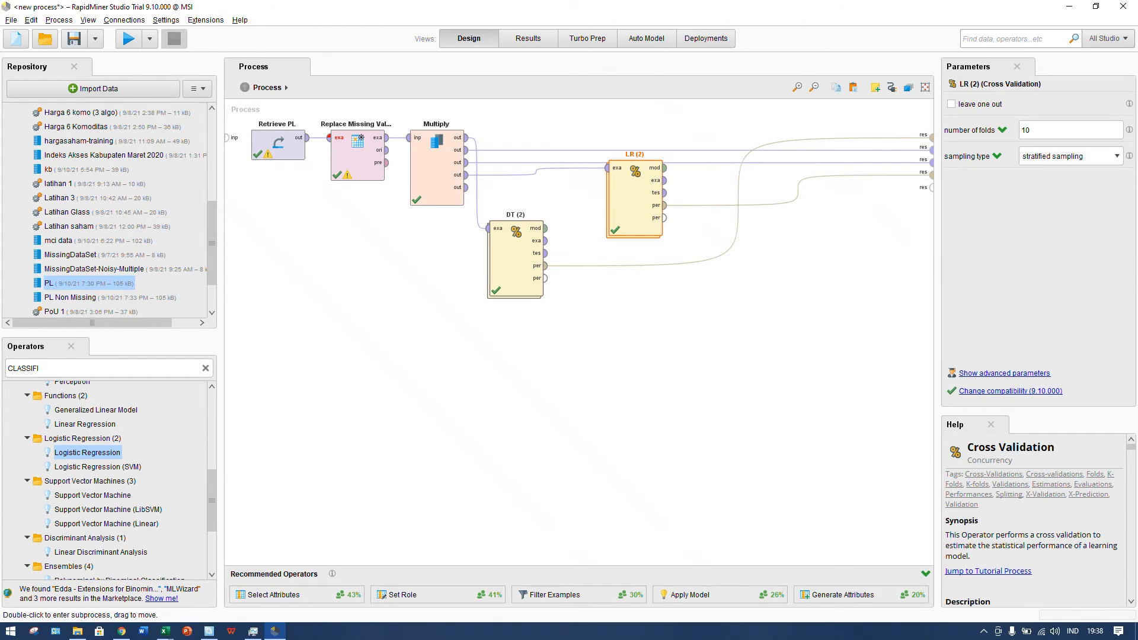
# Step: Set the minimal leaf size of the Decision Tree inside the DT validation to 1 and return to the main process
pyautogui.doubleClick(515, 262)
pyautogui.click(288, 161)
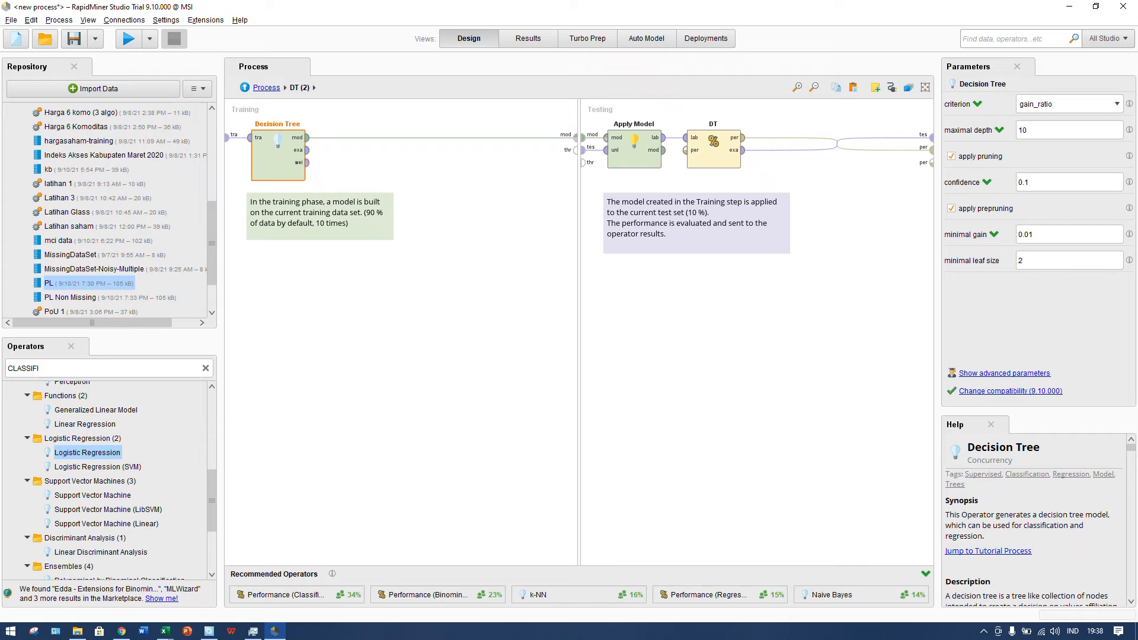
pyautogui.doubleClick(1015, 262)
pyautogui.click(834, 306)
pyautogui.click(279, 157)
pyautogui.moveTo(1033, 261); pyautogui.dragTo(939, 260)
pyautogui.write('1')
pyautogui.click(274, 88)
# Step: Inspect the solver options of the Logistic Regression operator inside the LR validation and return to the main process
pyautogui.click(638, 202)
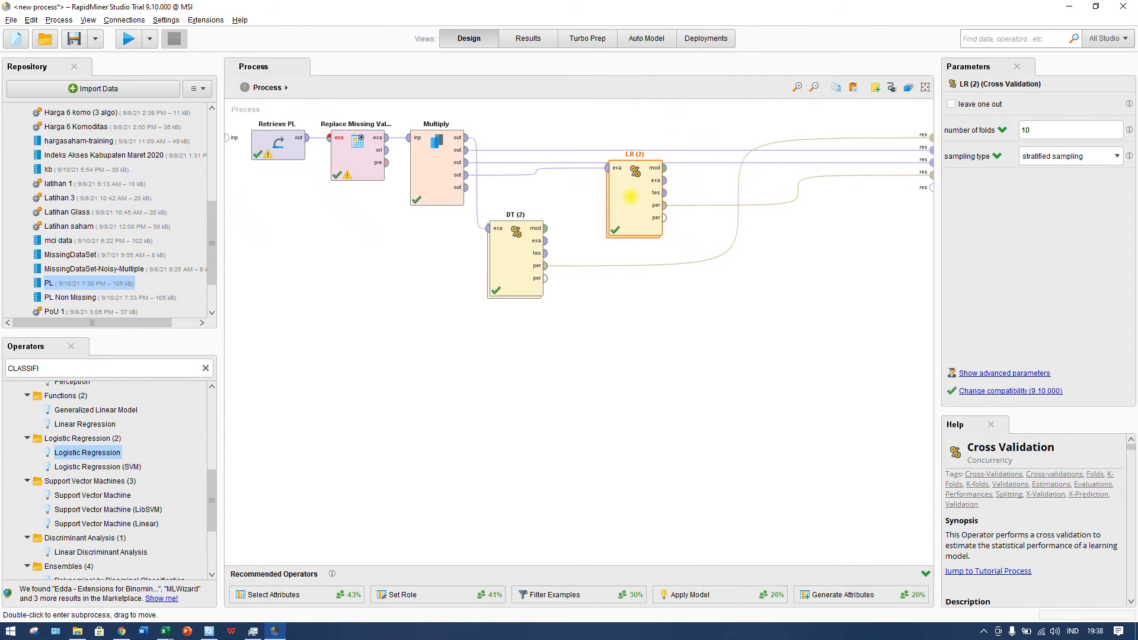
pyautogui.doubleClick(634, 195)
pyautogui.click(305, 178)
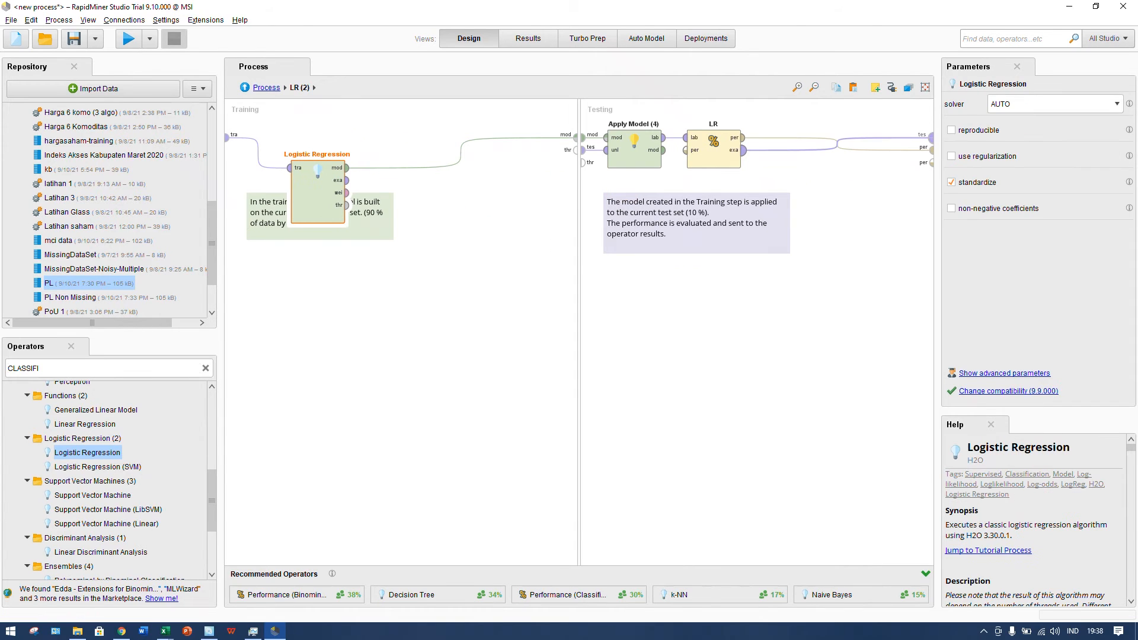
pyautogui.click(1088, 104)
pyautogui.click(1088, 104)
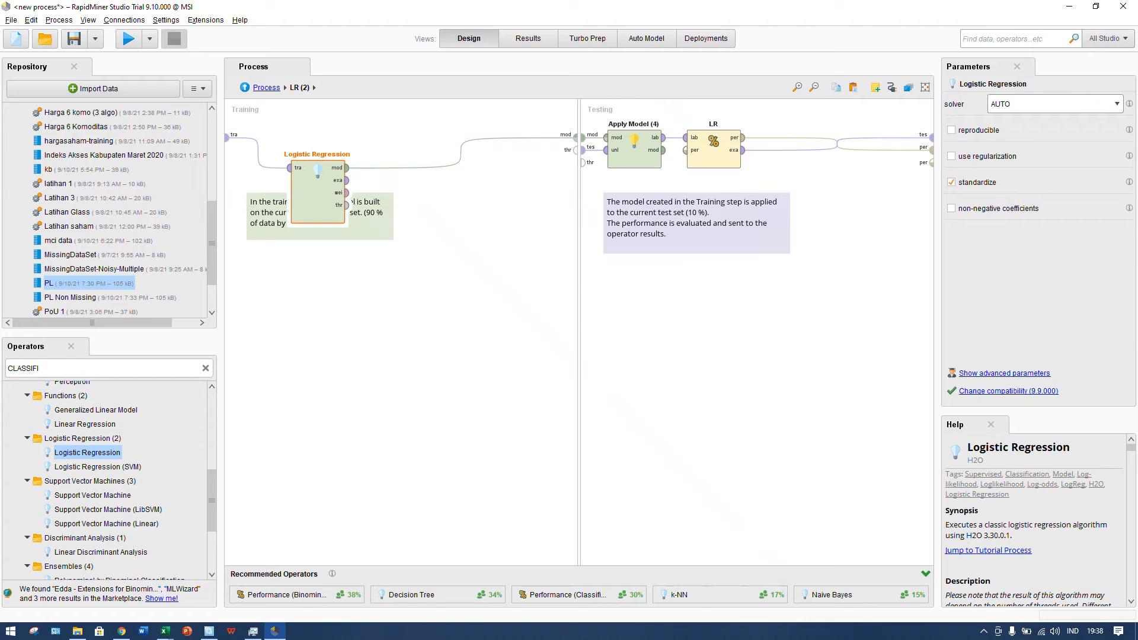
pyautogui.click(245, 87)
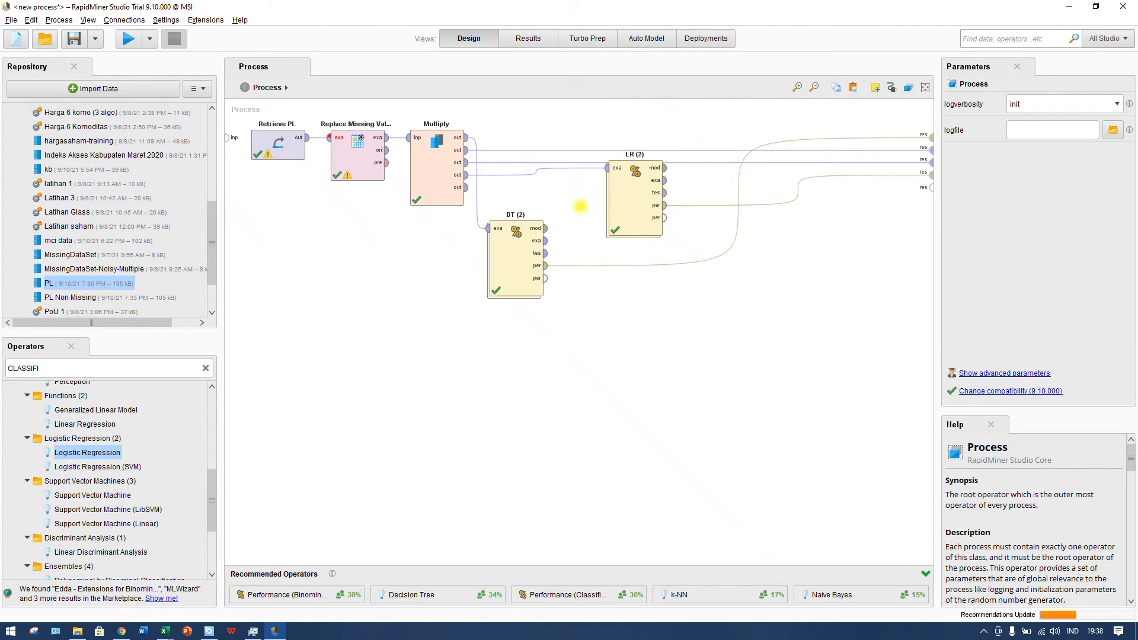
# Step: Run the process again and close the two ExampleSet (Multiply) results
pyautogui.click(129, 39)
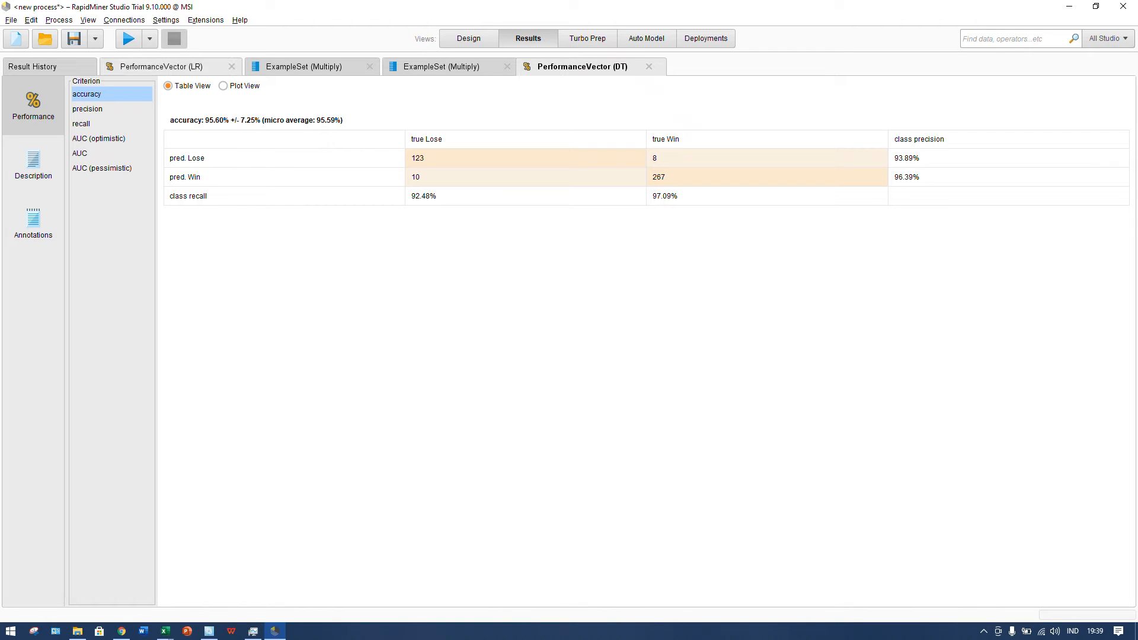
pyautogui.click(160, 66)
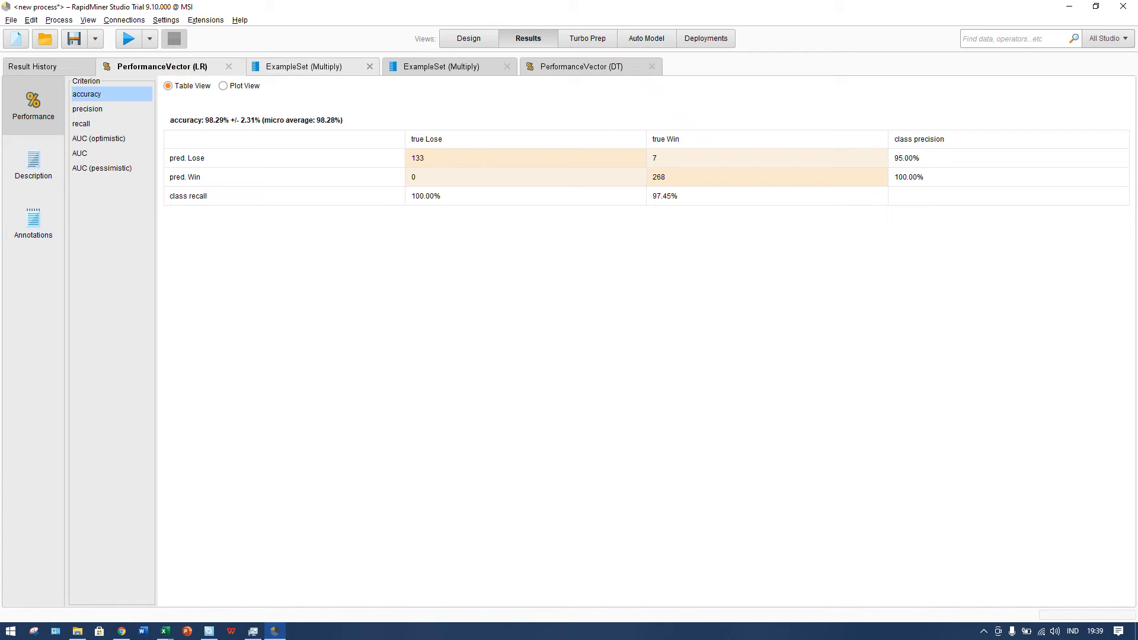
pyautogui.click(368, 66)
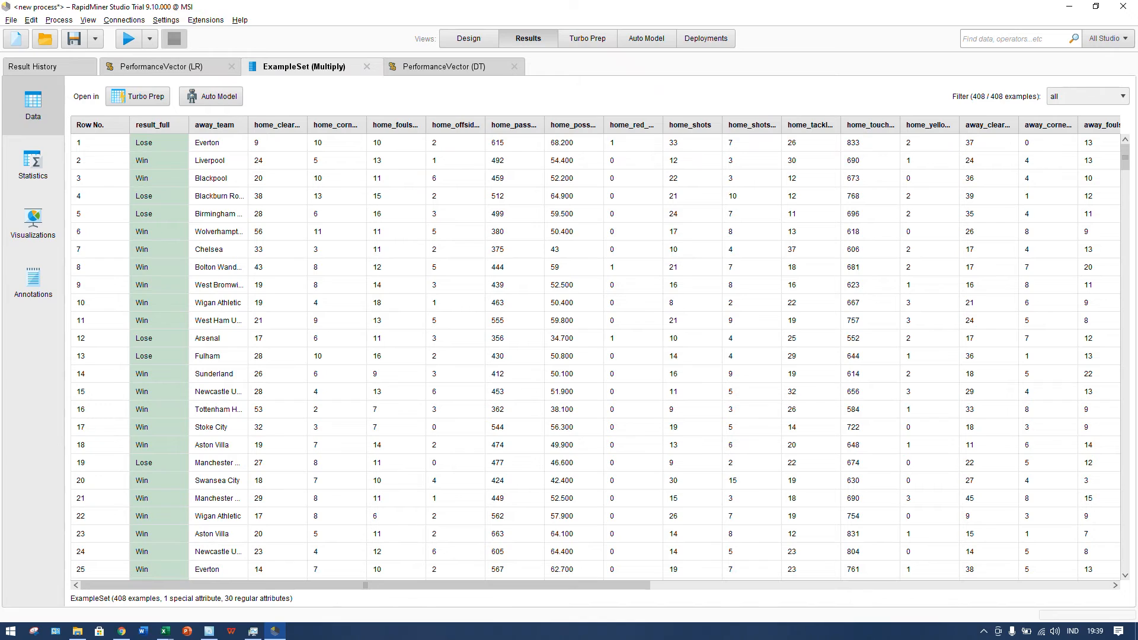
pyautogui.click(367, 66)
# Step: Compare the accuracy tables of the remaining LR and DT performance results
pyautogui.click(160, 66)
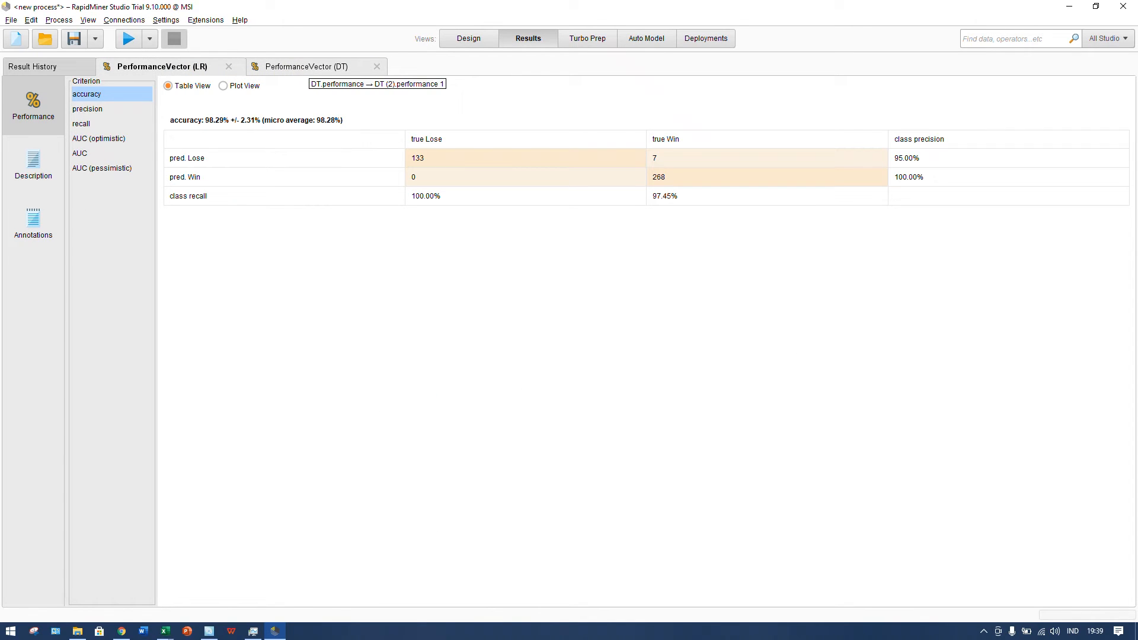
pyautogui.click(305, 67)
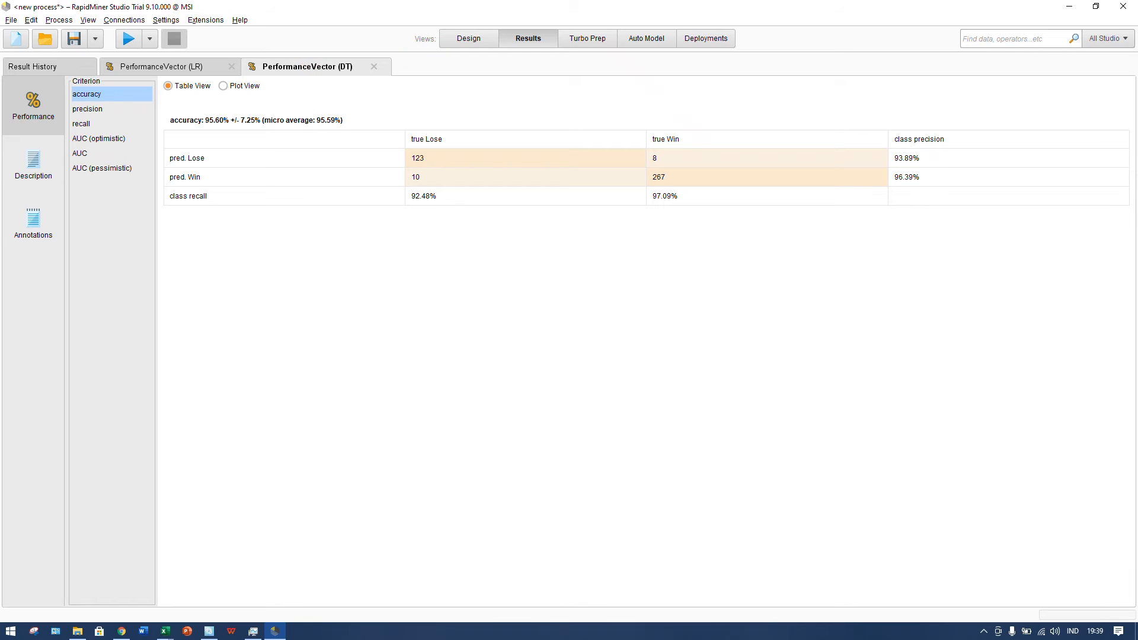
pyautogui.click(469, 38)
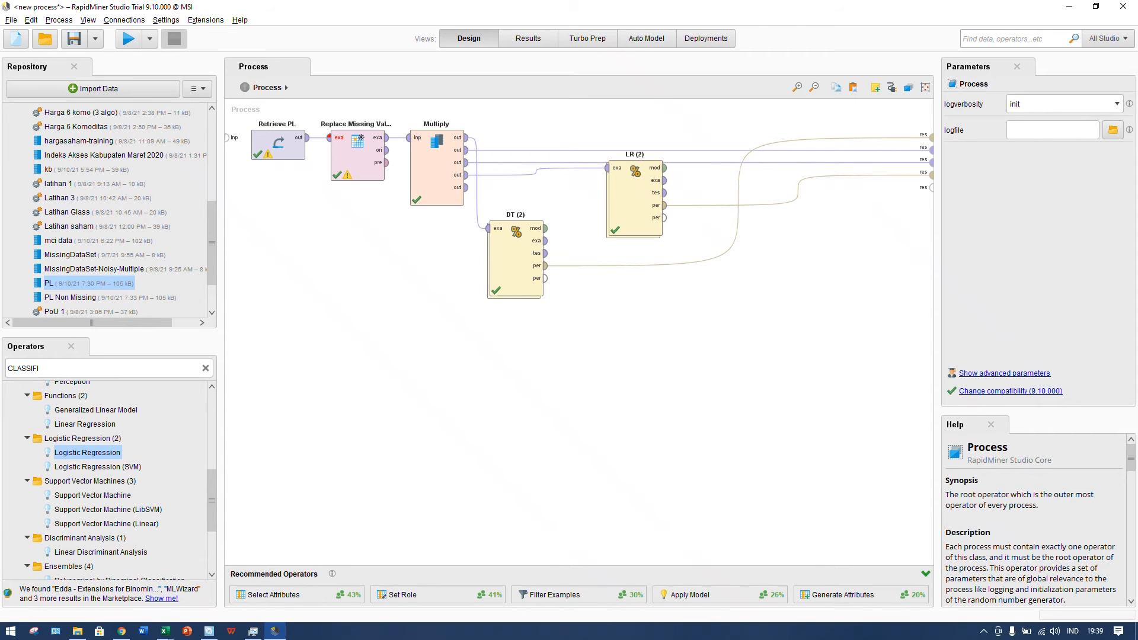
pyautogui.click(526, 38)
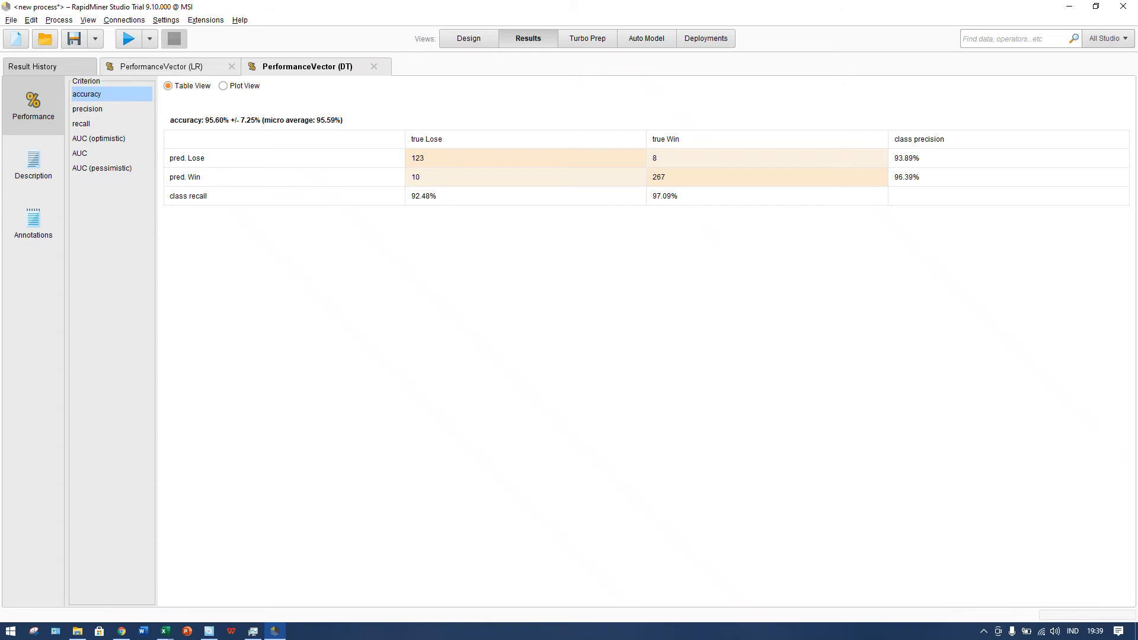
pyautogui.click(199, 66)
pyautogui.click(298, 69)
pyautogui.click(199, 67)
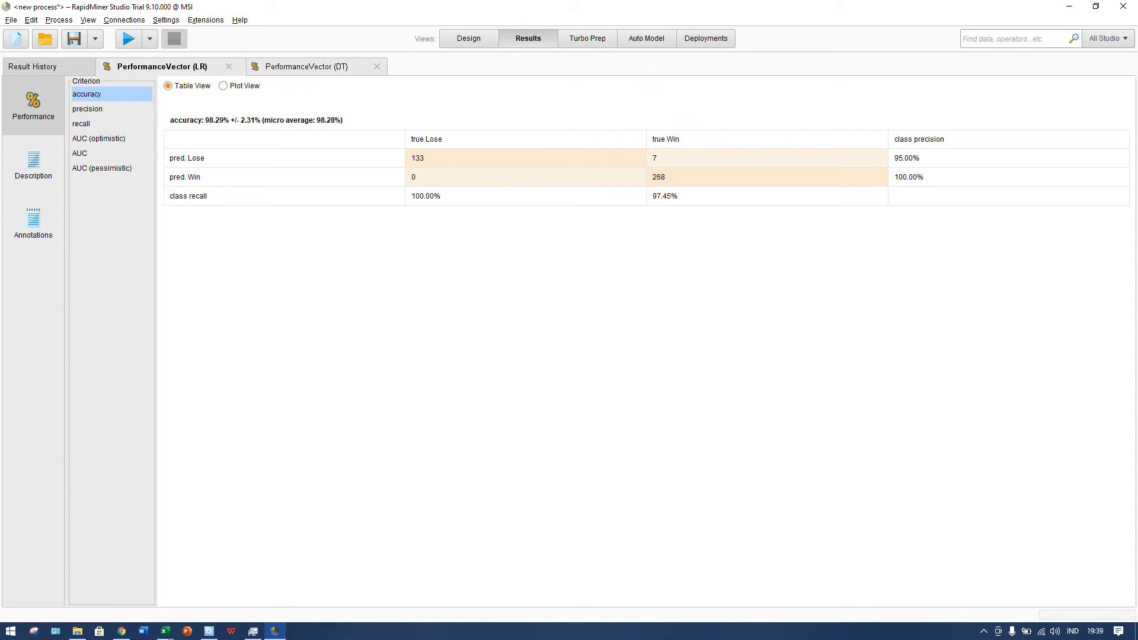
# Step: Recheck the LR and DT performance tables against each other, glancing at the process design in between
pyautogui.click(305, 67)
pyautogui.click(200, 67)
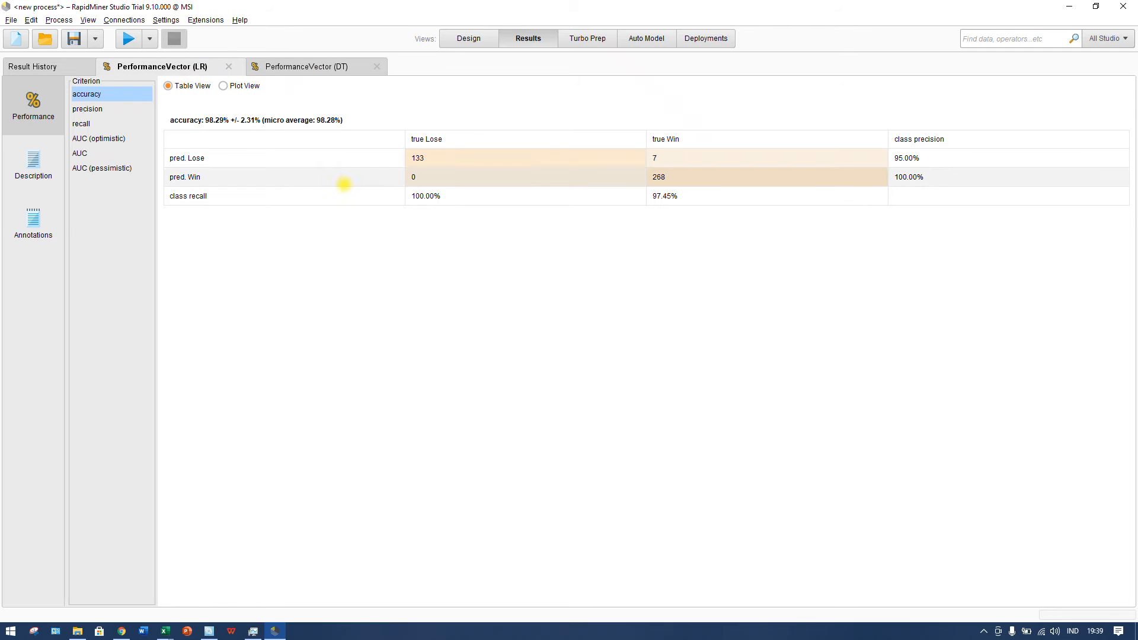
pyautogui.click(468, 38)
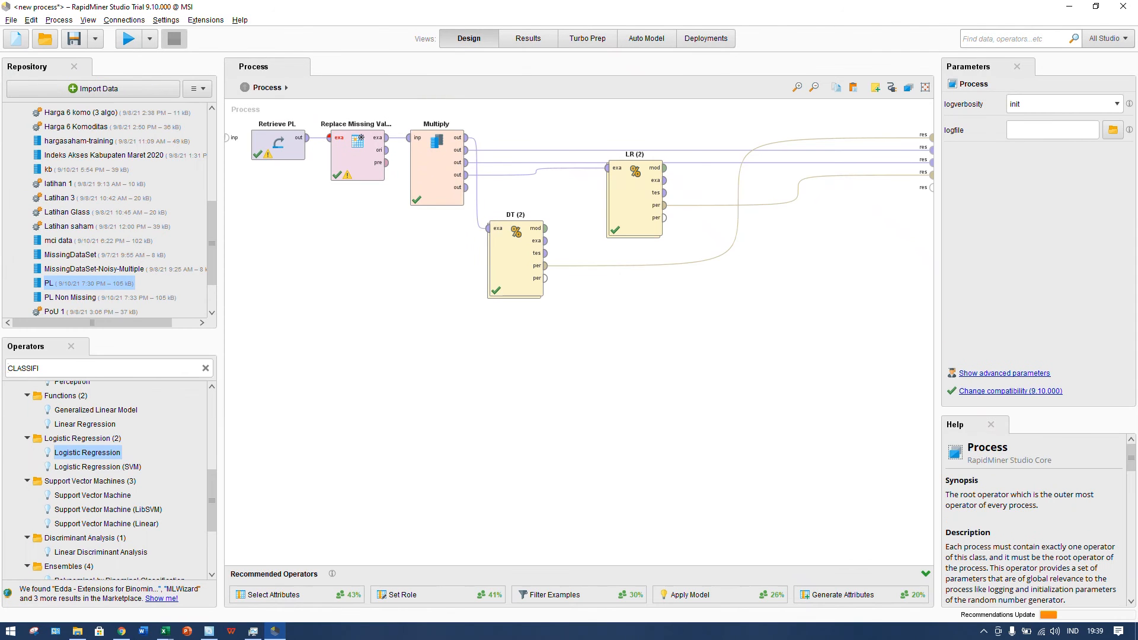
pyautogui.click(528, 38)
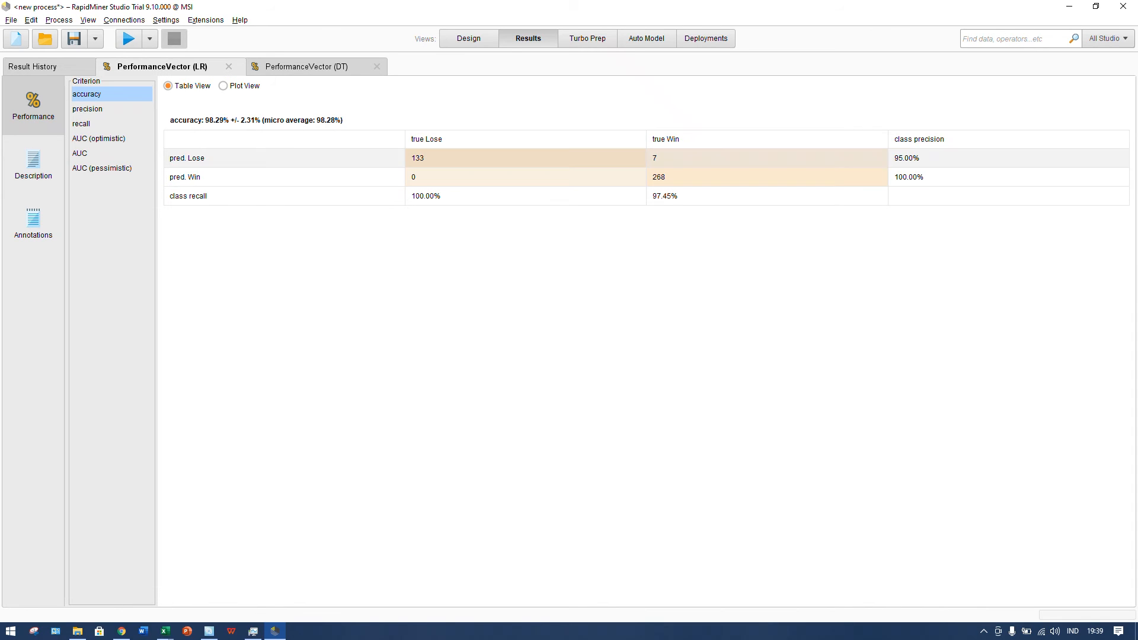
pyautogui.click(316, 66)
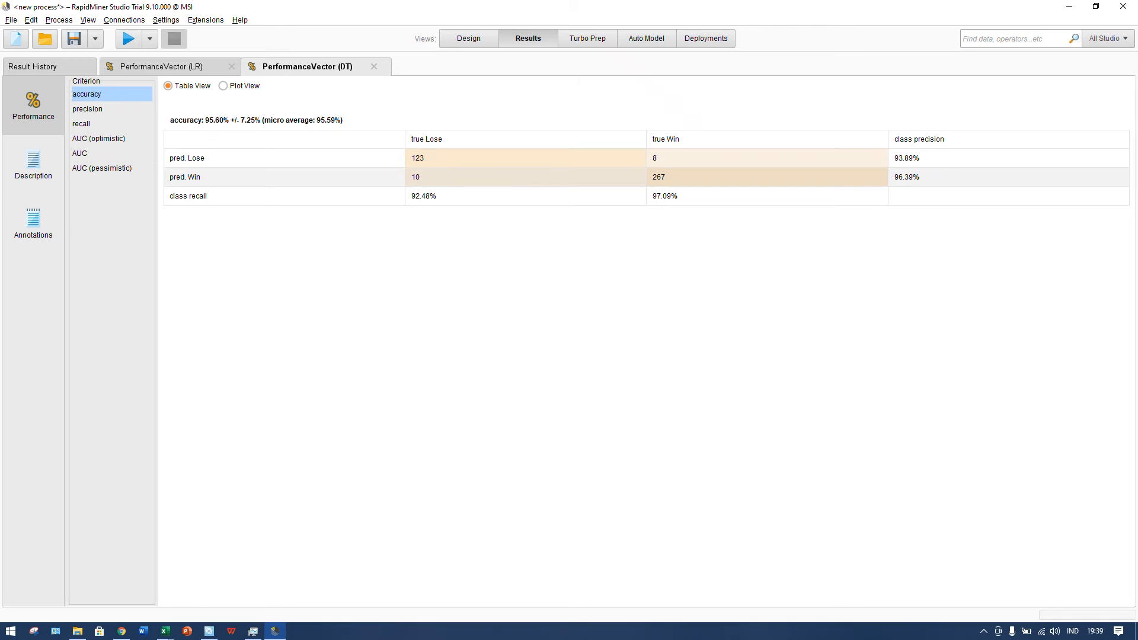
pyautogui.click(192, 66)
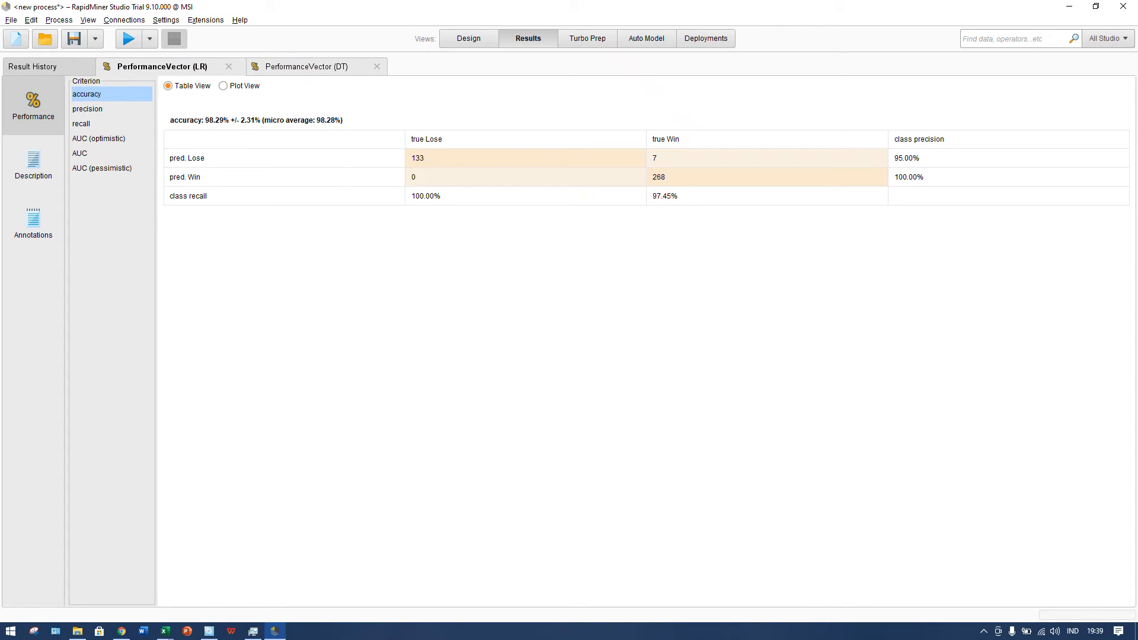
# Step: Connect the model outputs of the DT and LR validations to the process results and remove the direct Multiply-to-result connections
pyautogui.click(468, 38)
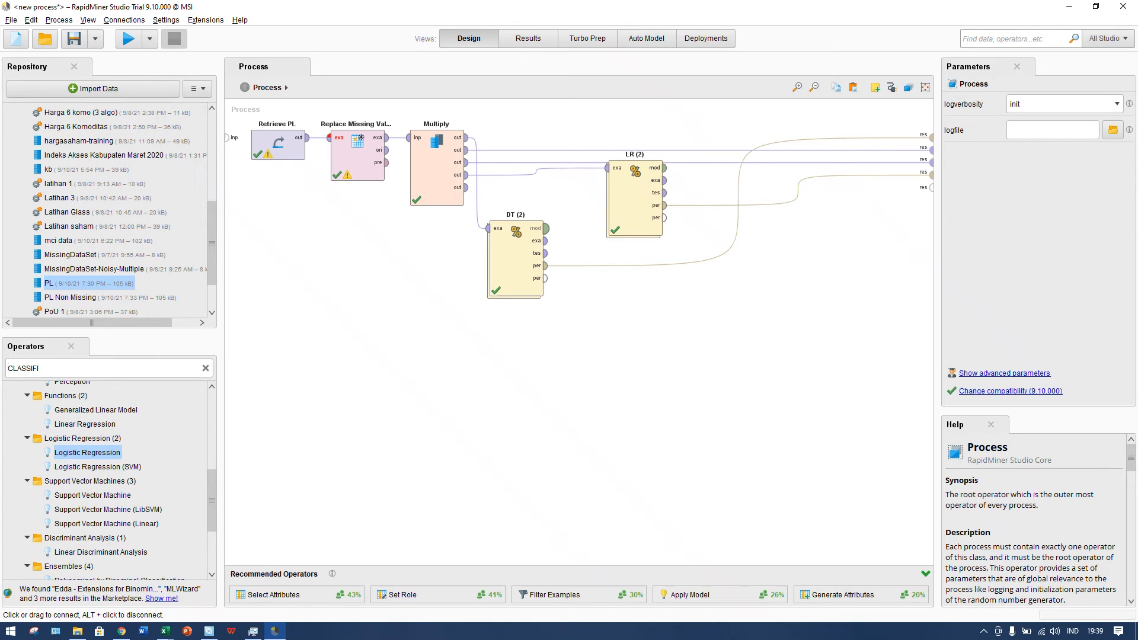
pyautogui.click(546, 228)
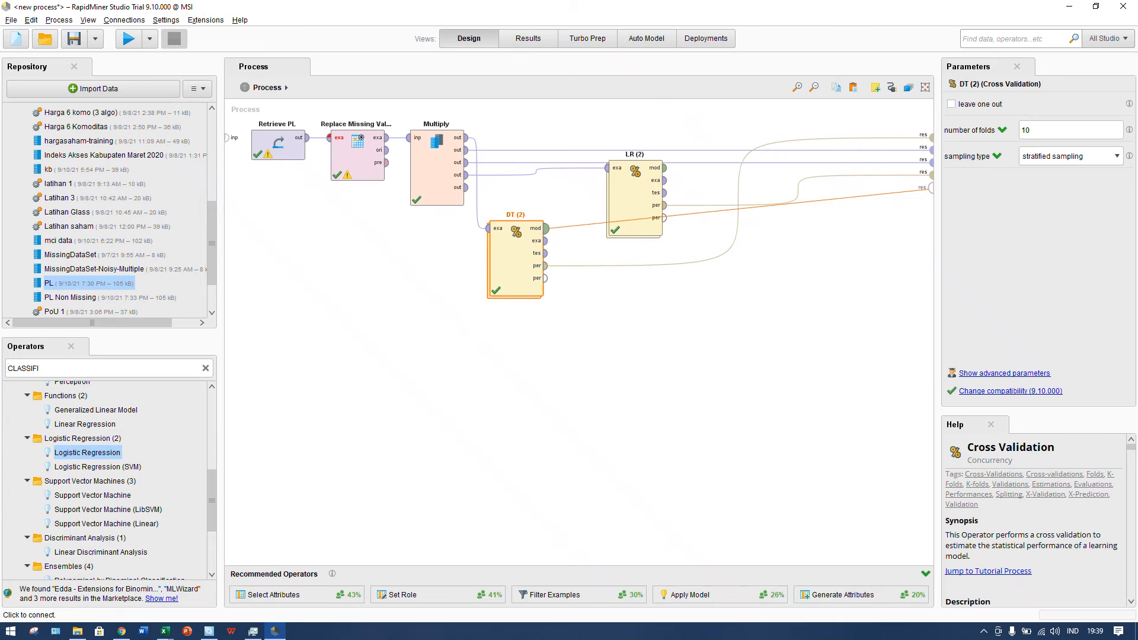
pyautogui.click(932, 188)
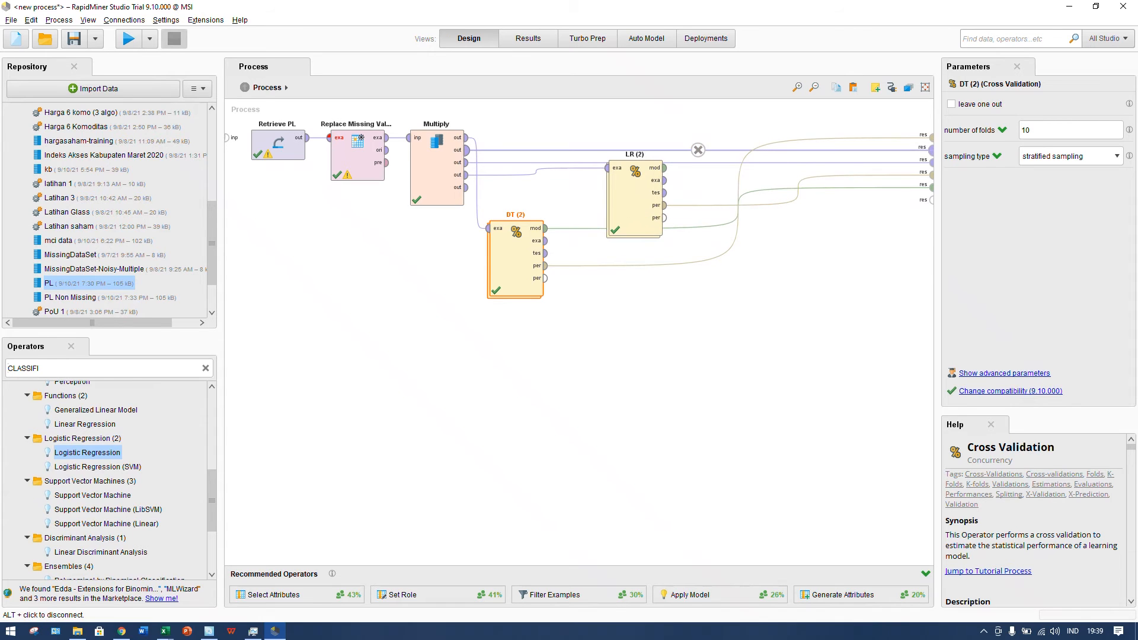
pyautogui.click(698, 150)
pyautogui.click(693, 147)
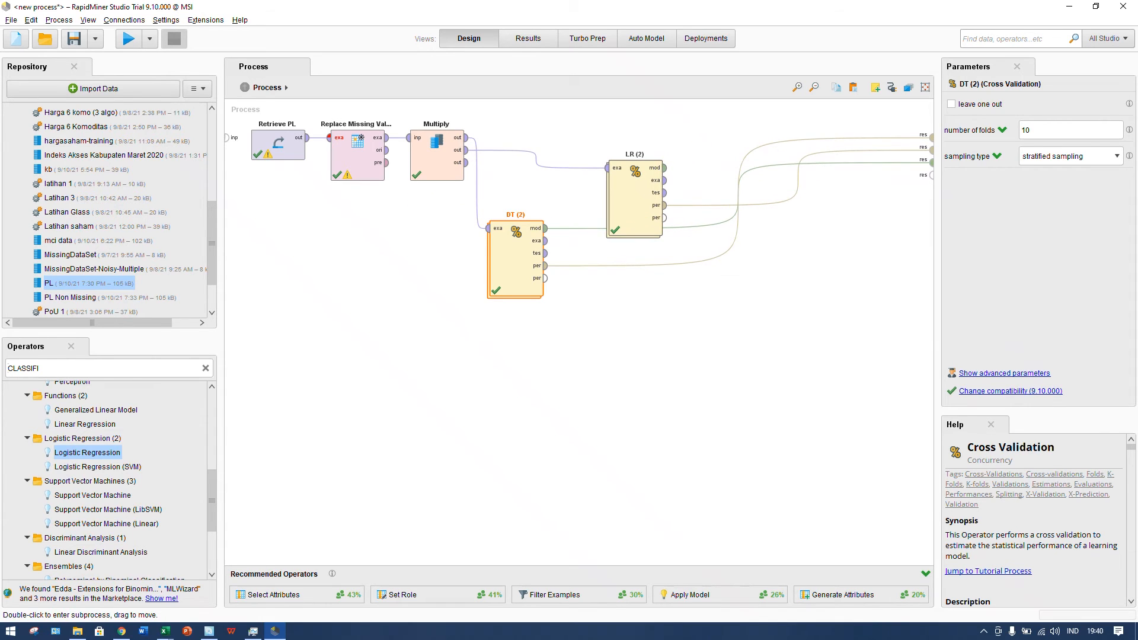
pyautogui.click(664, 167)
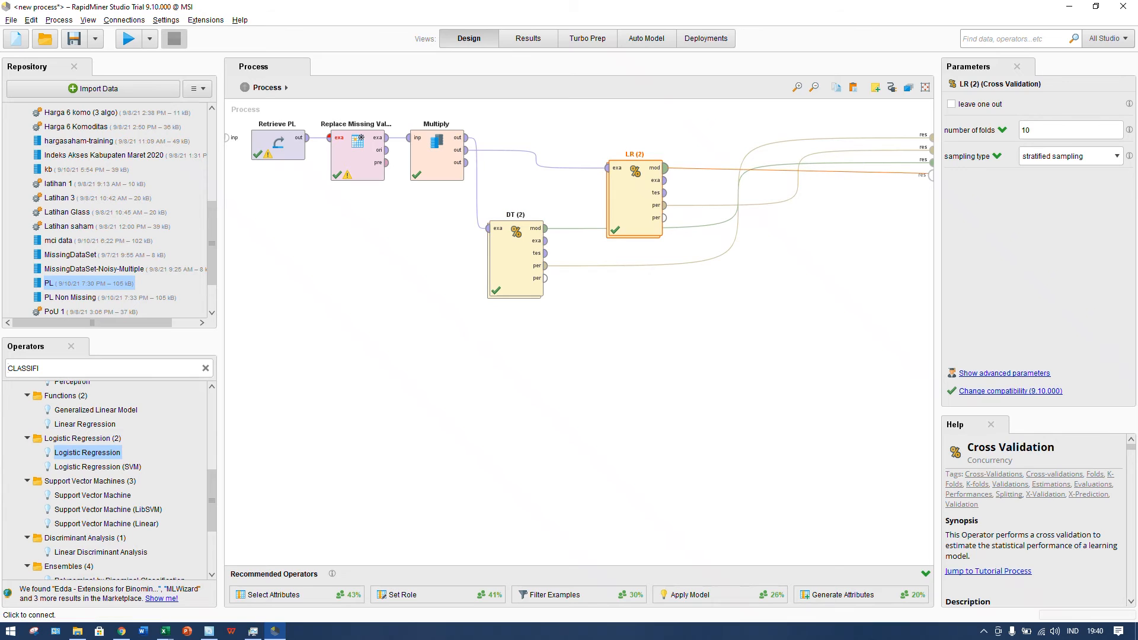
pyautogui.click(931, 175)
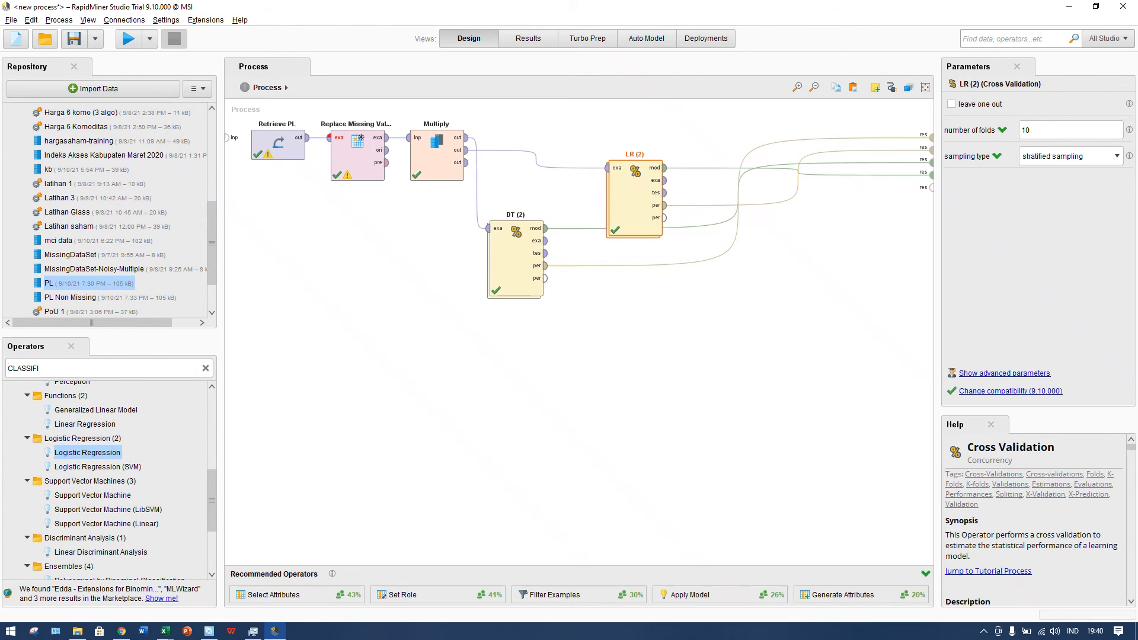
# Step: Run the process and examine the Logistic Regression model's coefficient table, description and annotations
pyautogui.click(129, 39)
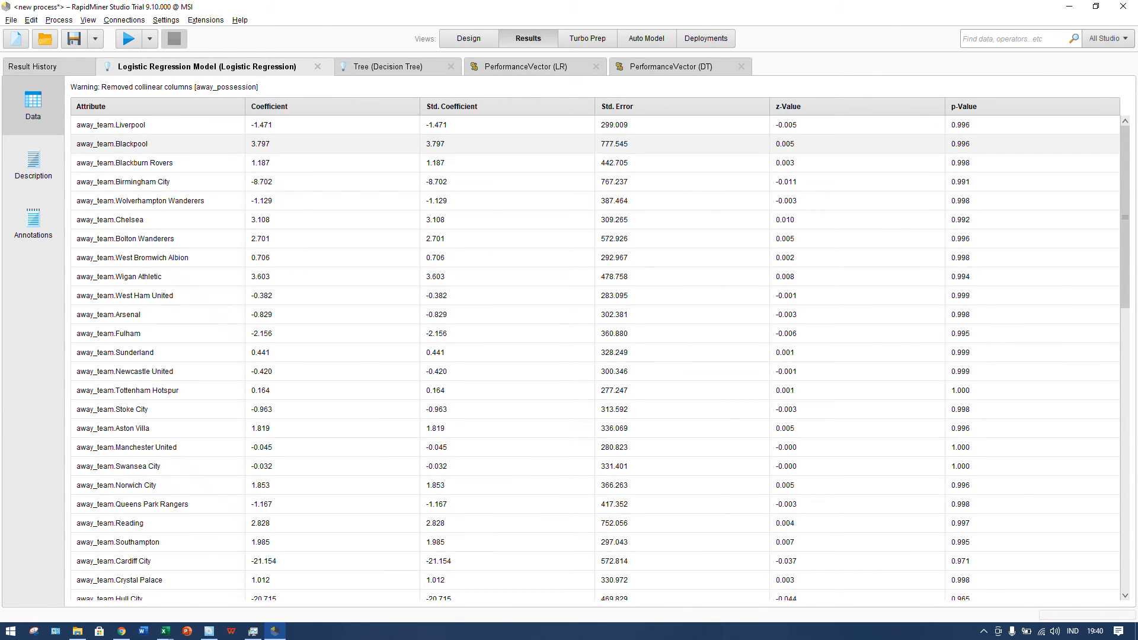
pyautogui.click(431, 168)
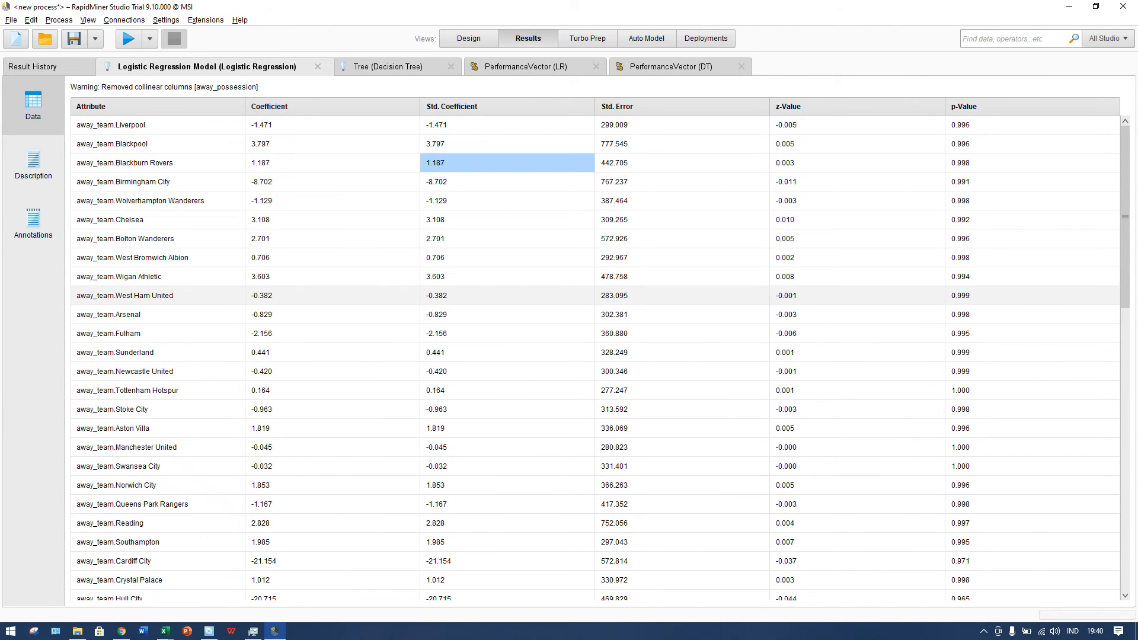
pyautogui.moveTo(1124, 160)
pyautogui.mouseDown()
pyautogui.moveTo(1125, 468)
pyautogui.moveTo(1125, 158)
pyautogui.mouseUp()
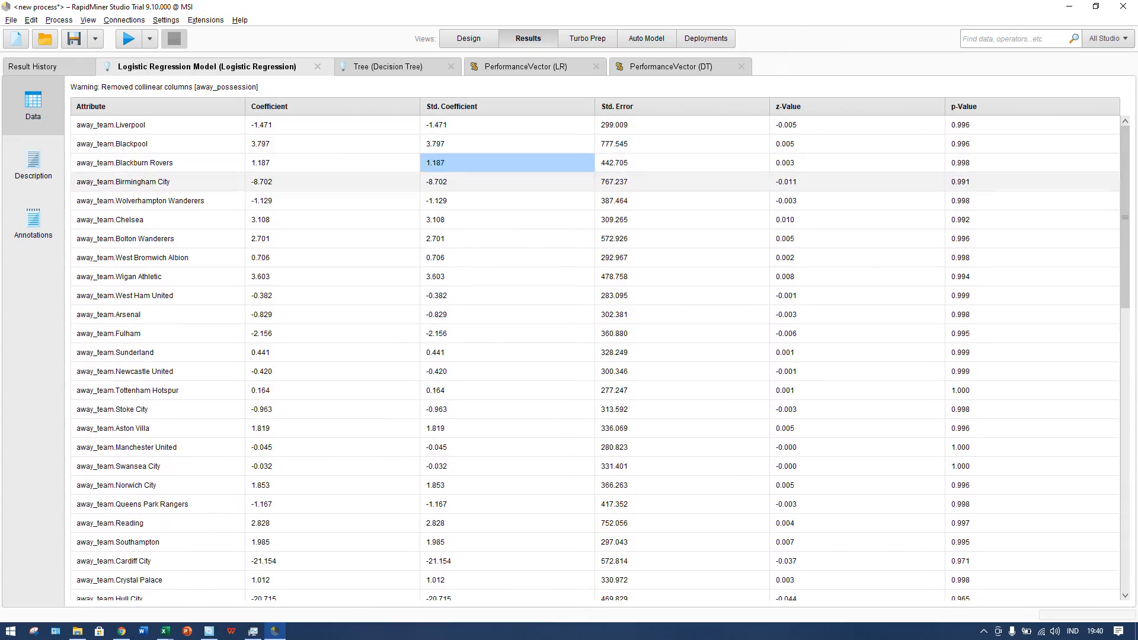
pyautogui.click(34, 165)
pyautogui.scroll(-5, 593, 341)
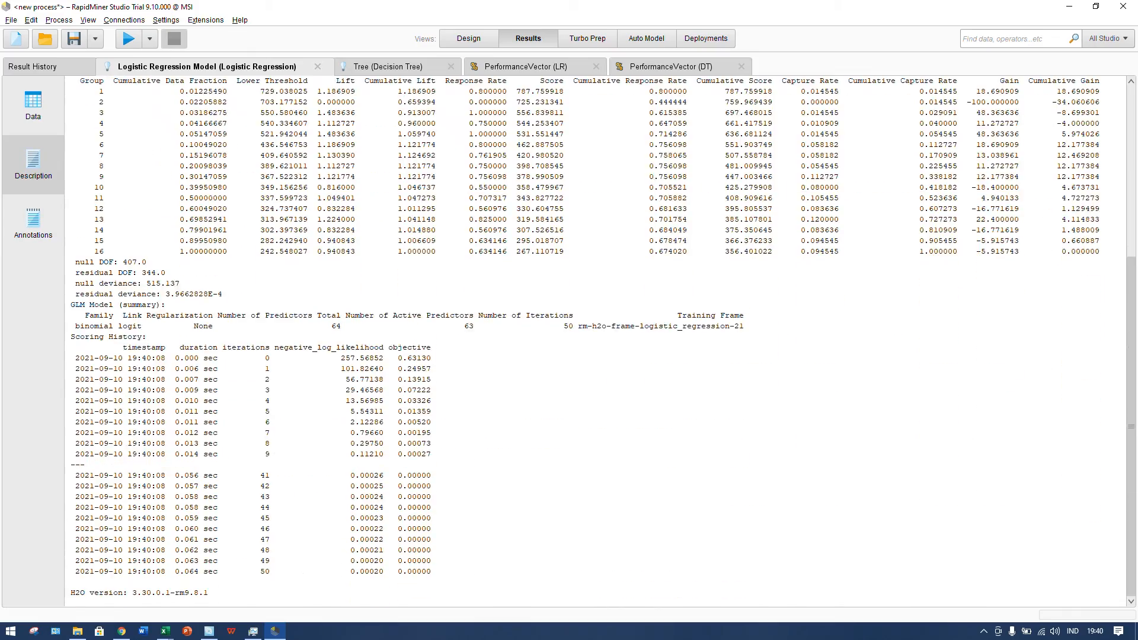
pyautogui.scroll(4, 592, 341)
pyautogui.click(34, 220)
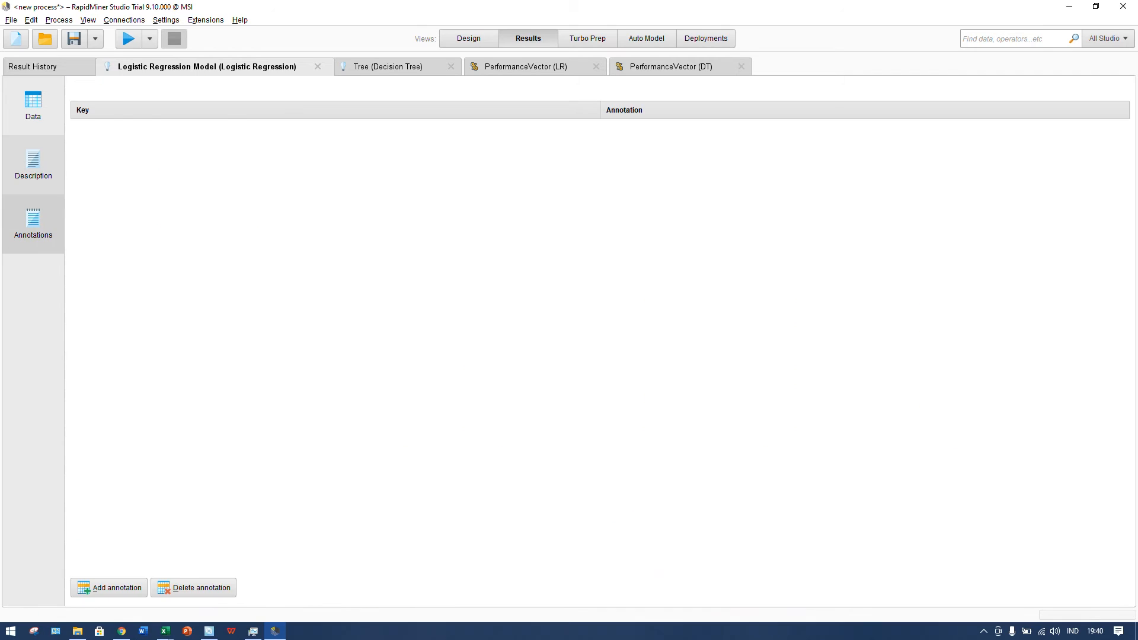
pyautogui.click(33, 164)
pyautogui.scroll(5, 593, 340)
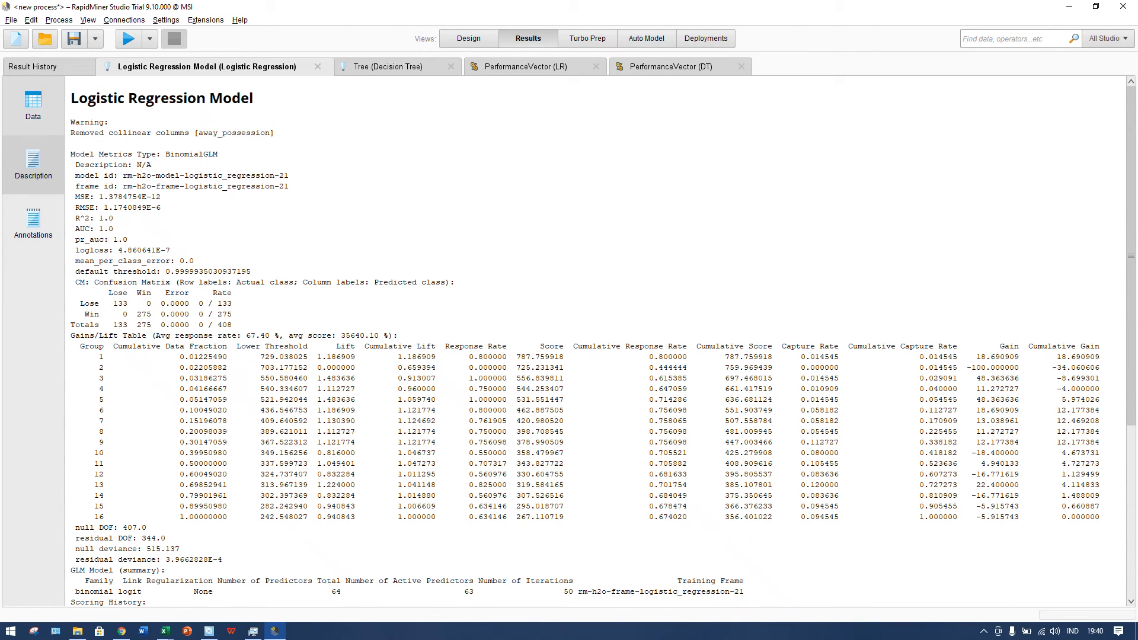
# Step: Examine the Decision Tree graph's splits from goal_home_ft down to the Win and Lose leaves
pyautogui.click(389, 66)
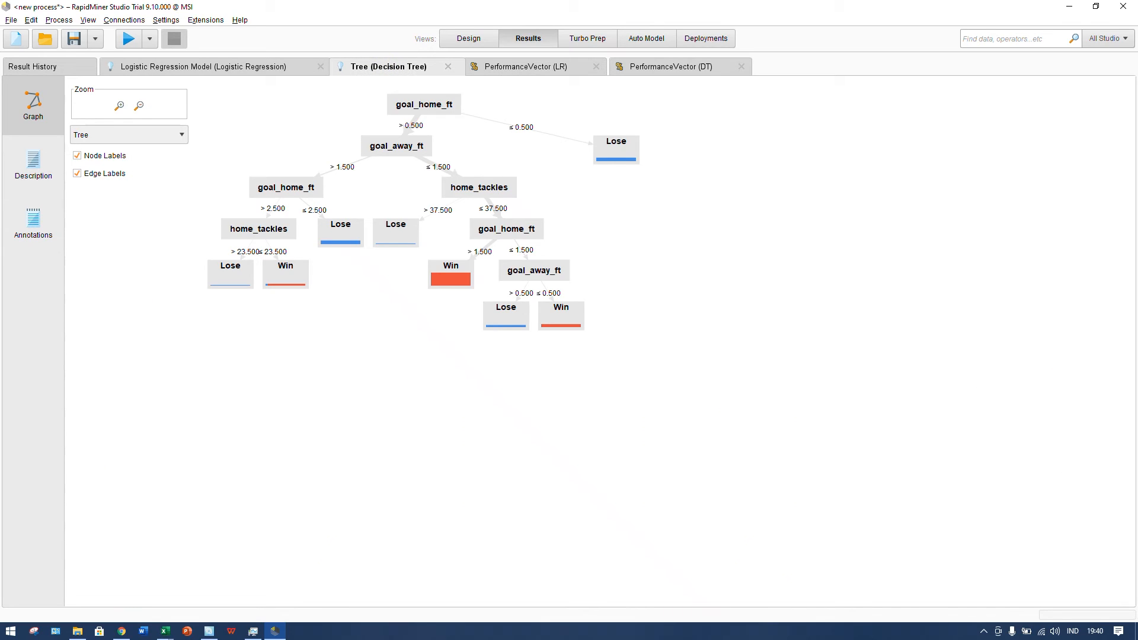
pyautogui.scroll(4, 327, 168)
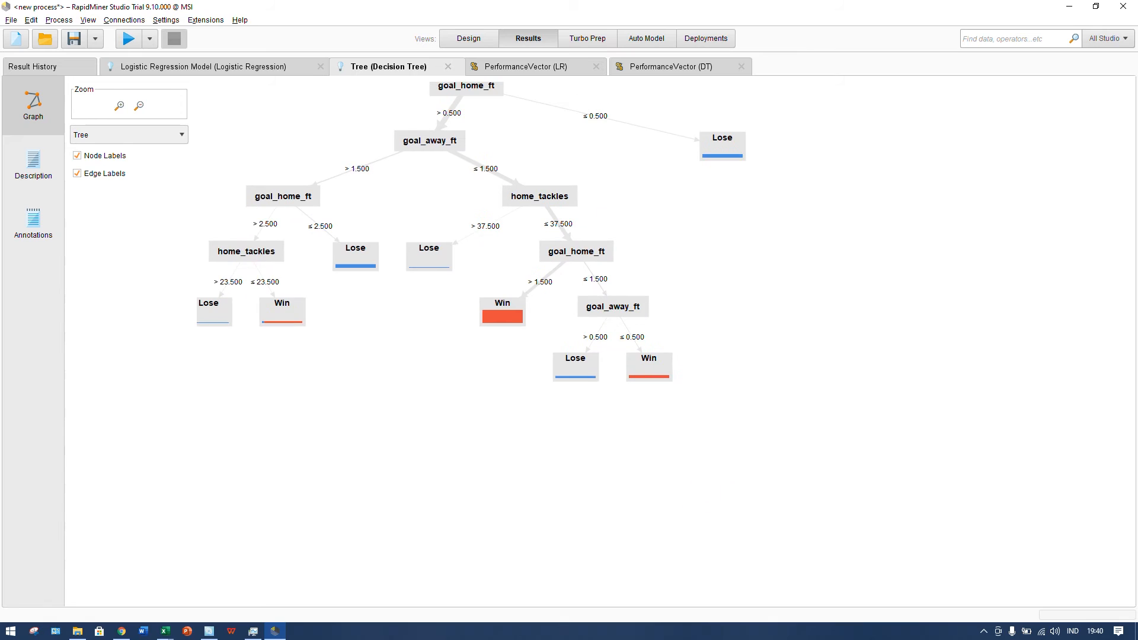
pyautogui.moveTo(413, 180); pyautogui.dragTo(571, 233)
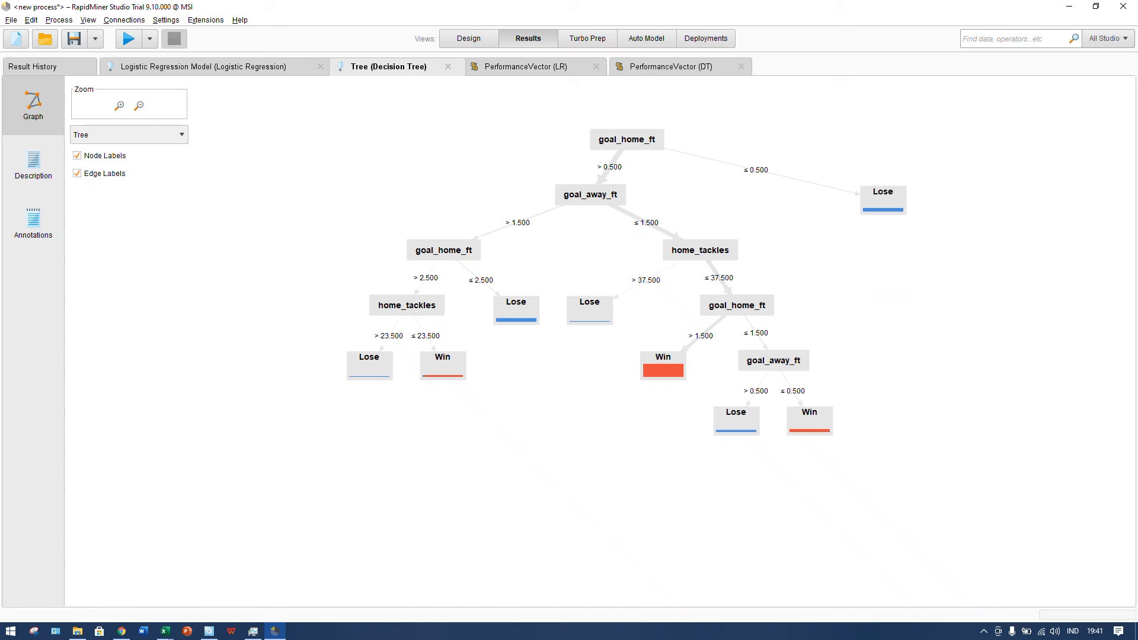
# Step: Search the operators for WEIGH and insert a Weight by Chi Squared Statistic operator ahead of each of the DT and LR validations
pyautogui.click(469, 38)
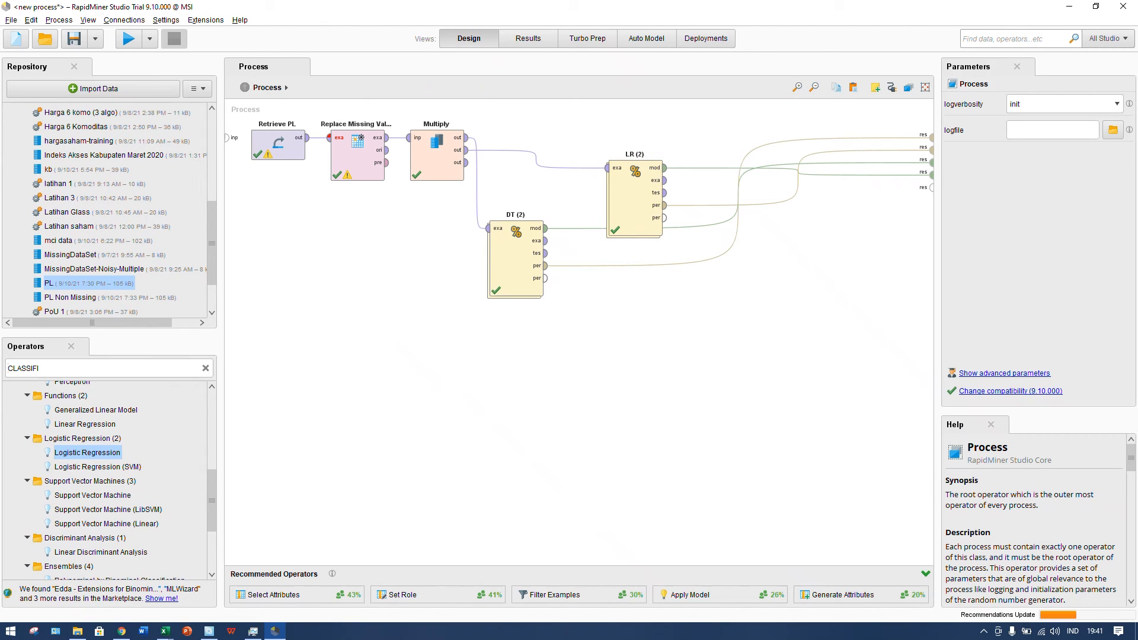
pyautogui.click(206, 369)
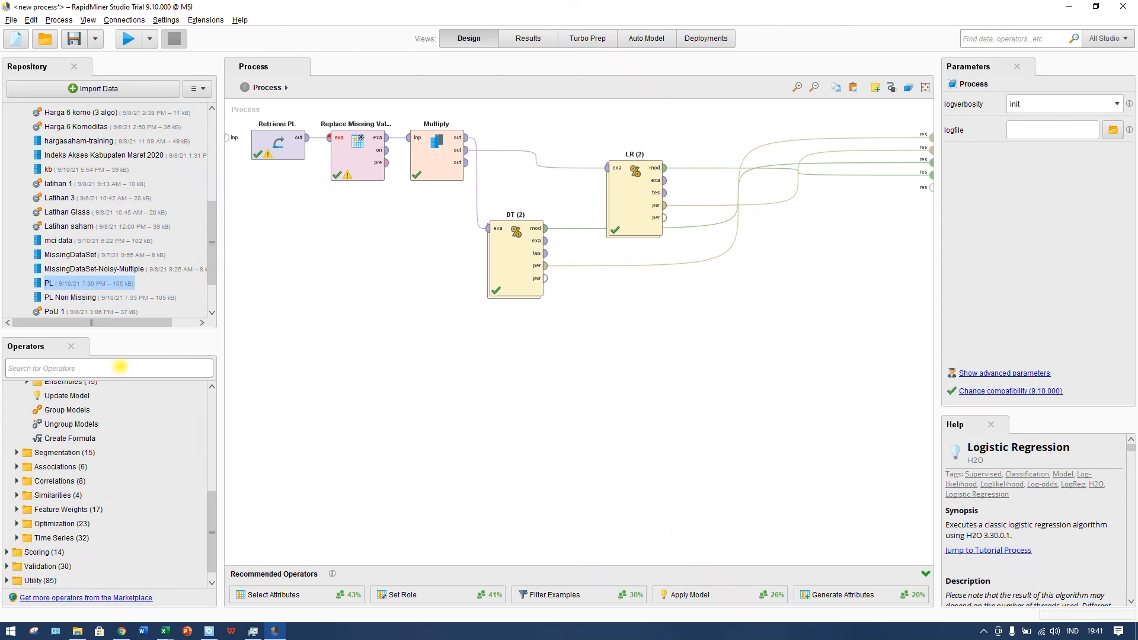
pyautogui.write('WEIGH')
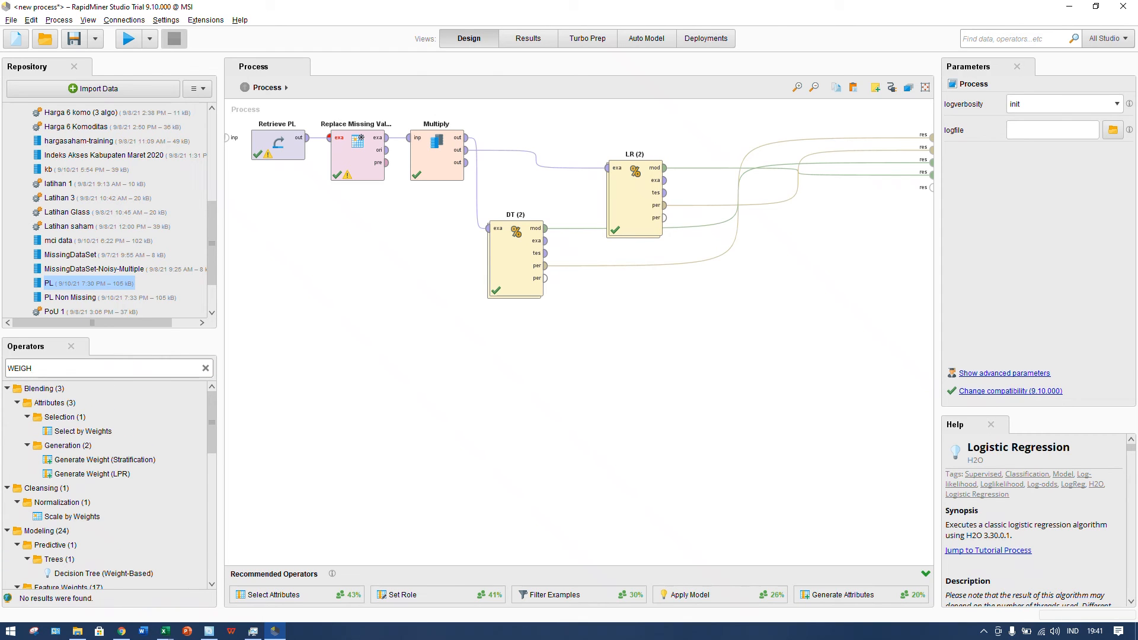
pyautogui.scroll(-6, 107, 486)
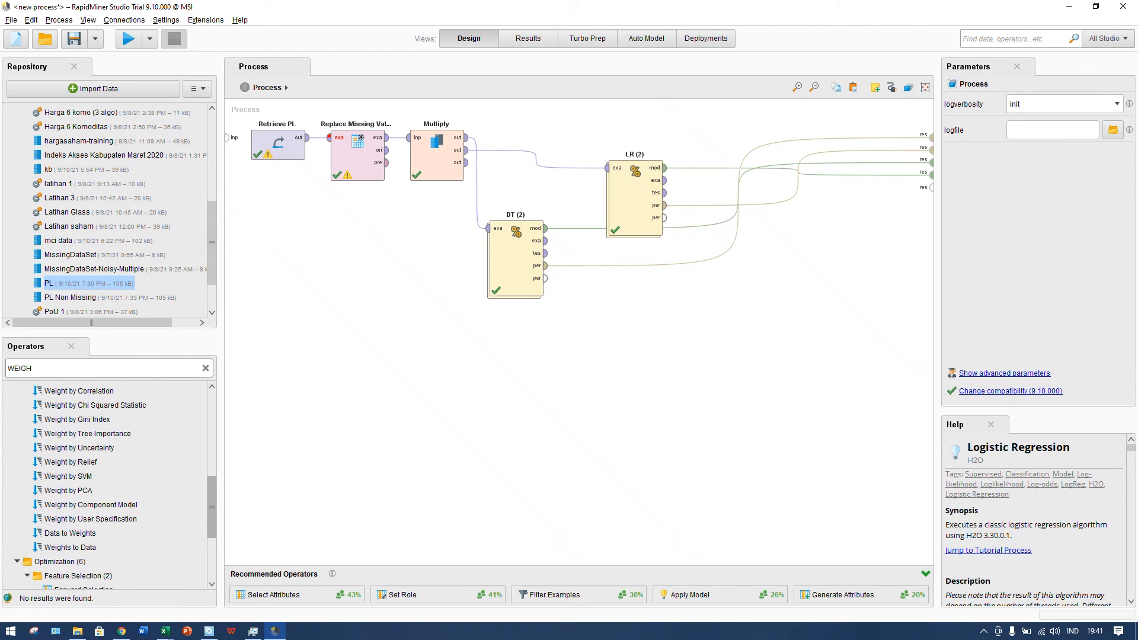
pyautogui.scroll(3, 107, 486)
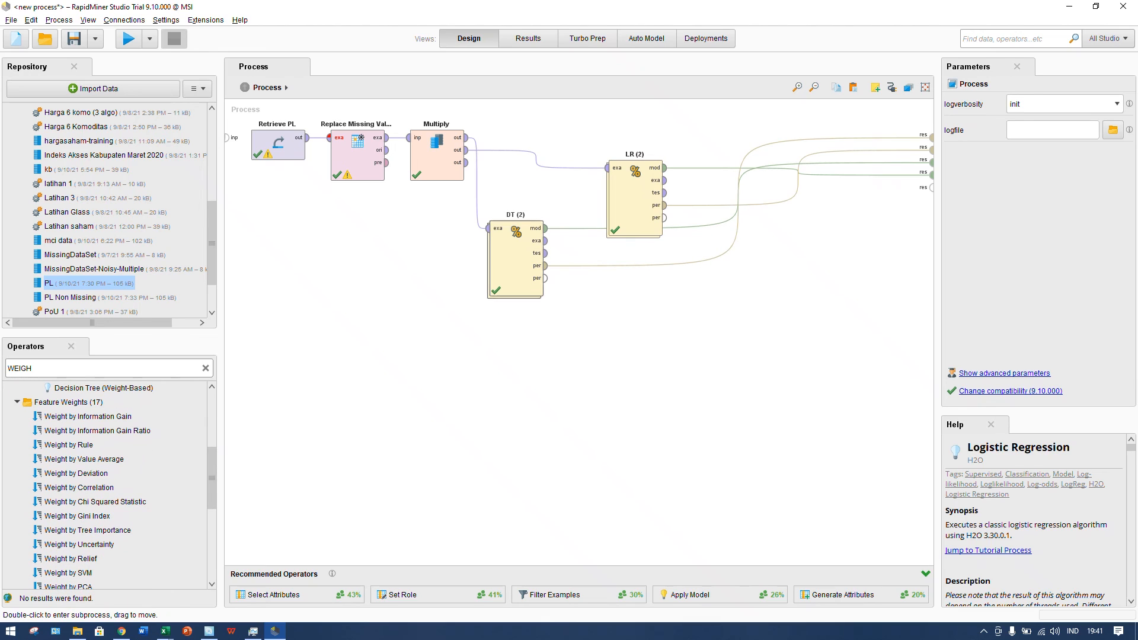
pyautogui.moveTo(516, 255); pyautogui.dragTo(555, 316)
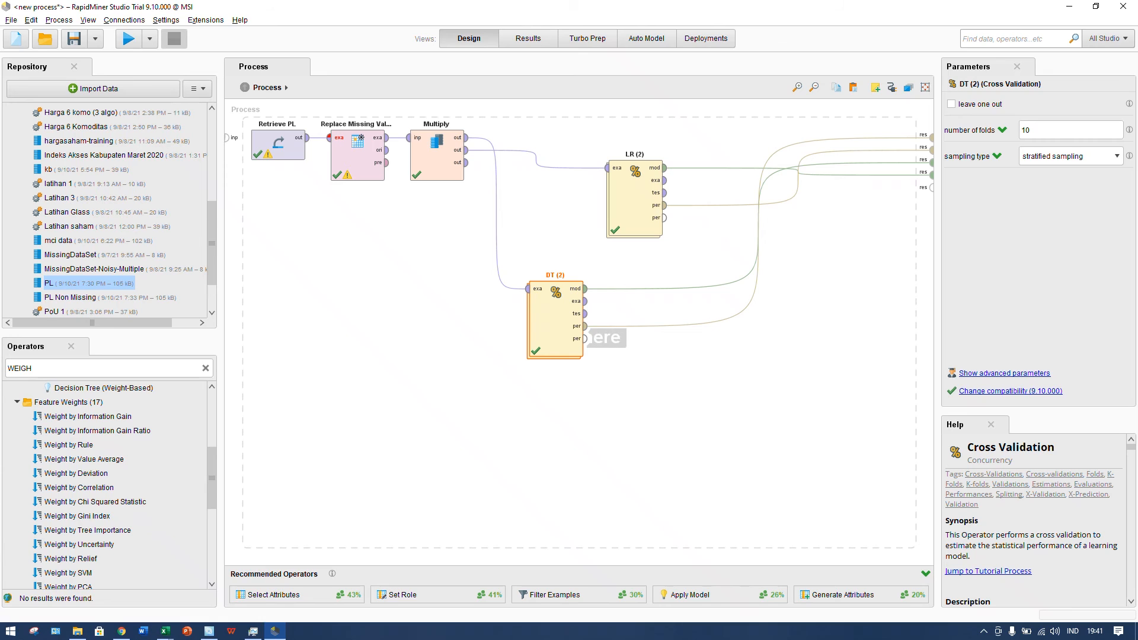
pyautogui.moveTo(95, 502); pyautogui.dragTo(495, 267)
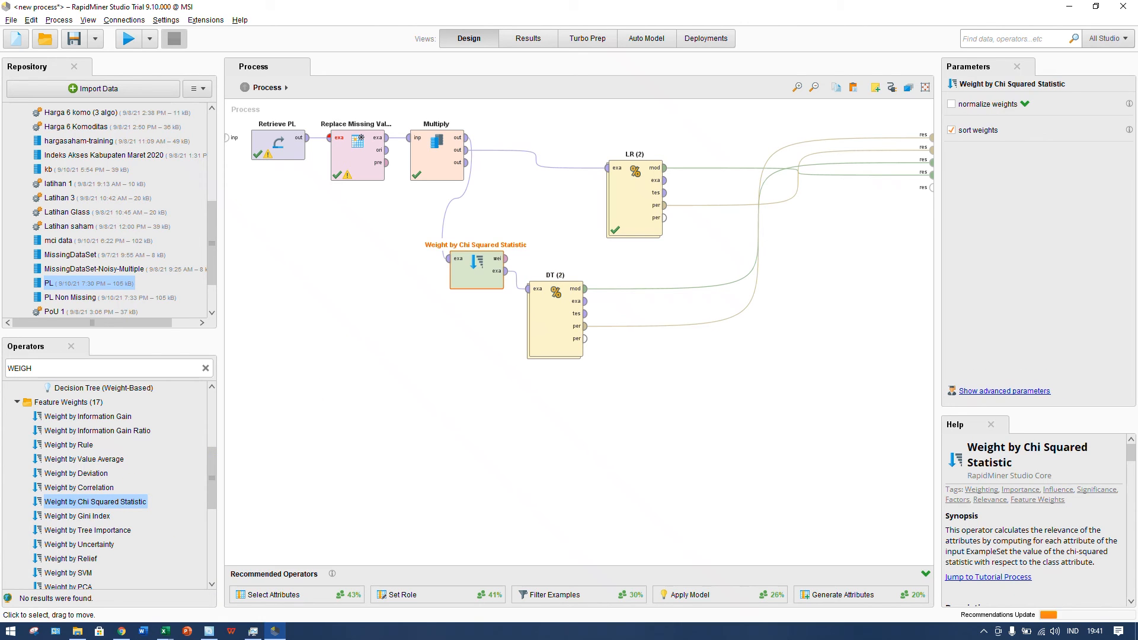
pyautogui.click(466, 333)
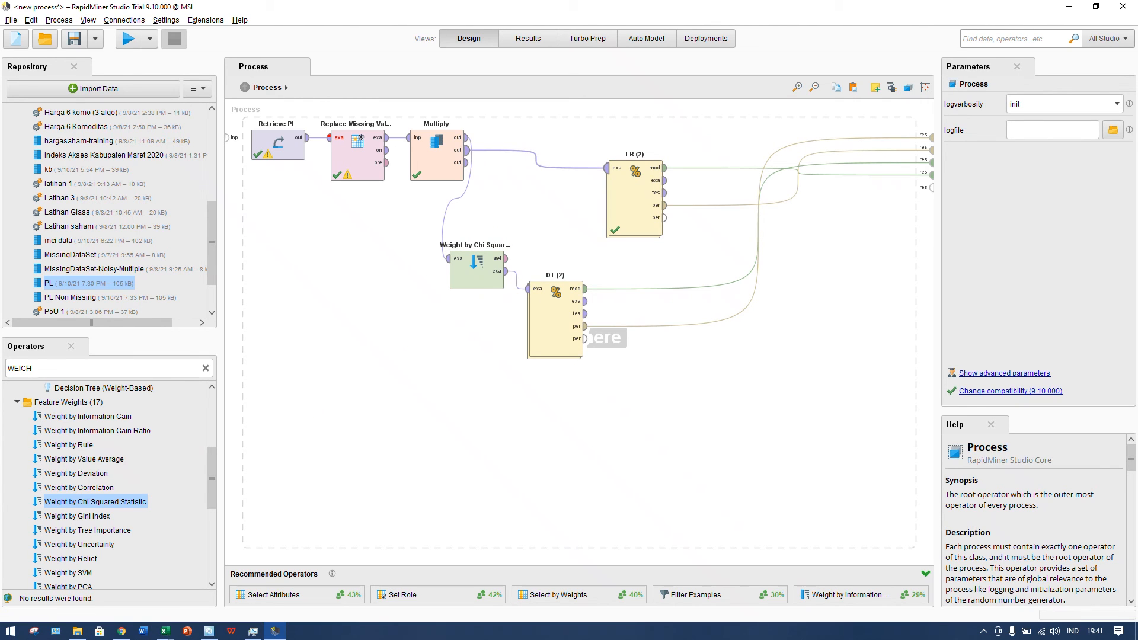
pyautogui.moveTo(561, 168); pyautogui.dragTo(557, 170)
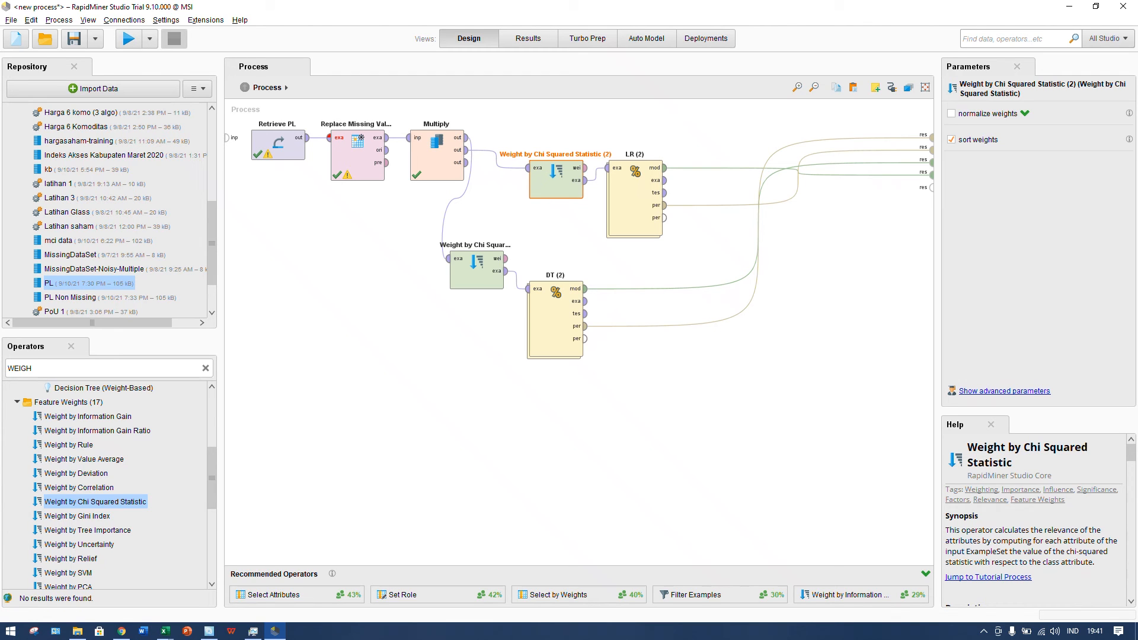
# Step: Run the process with the chi-squared weighting and check the LR and DT accuracy tables
pyautogui.click(128, 38)
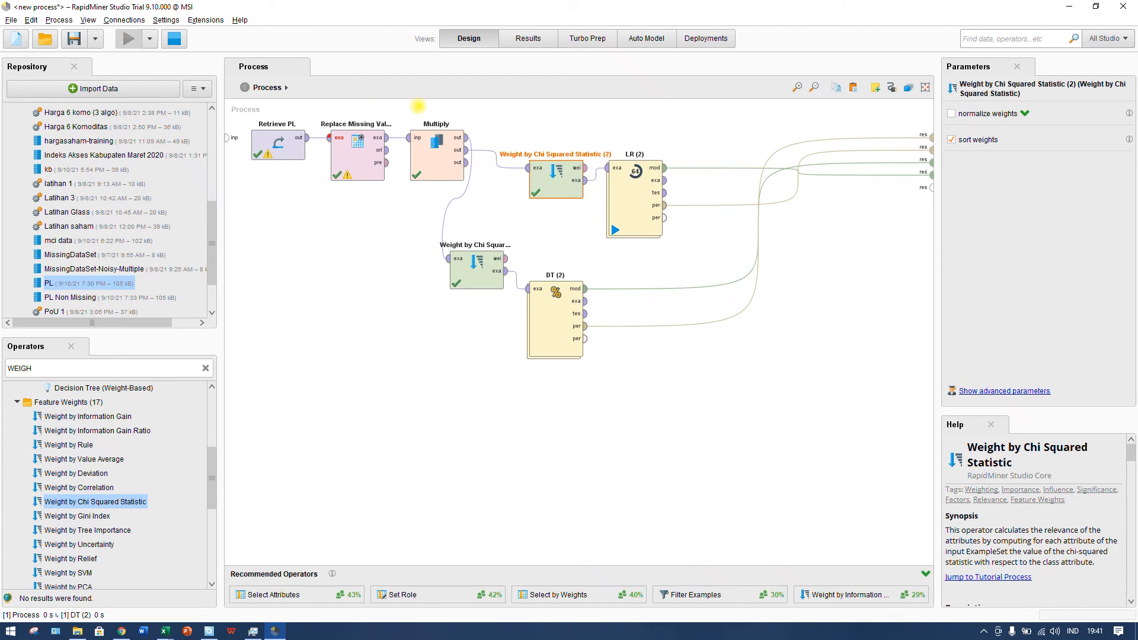
pyautogui.click(516, 66)
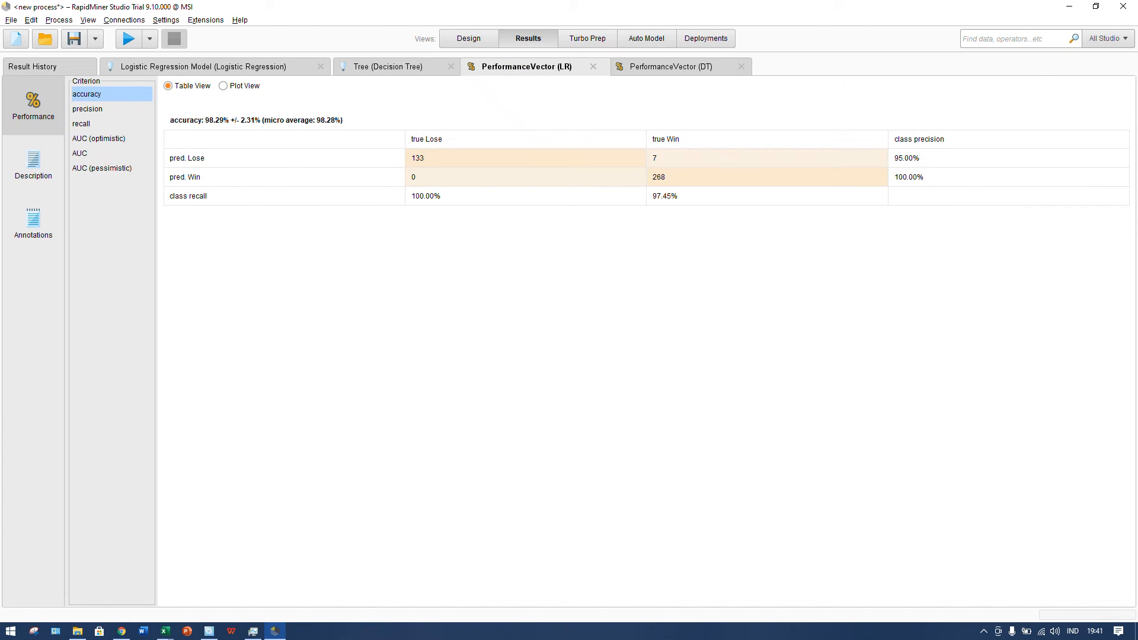
pyautogui.click(641, 66)
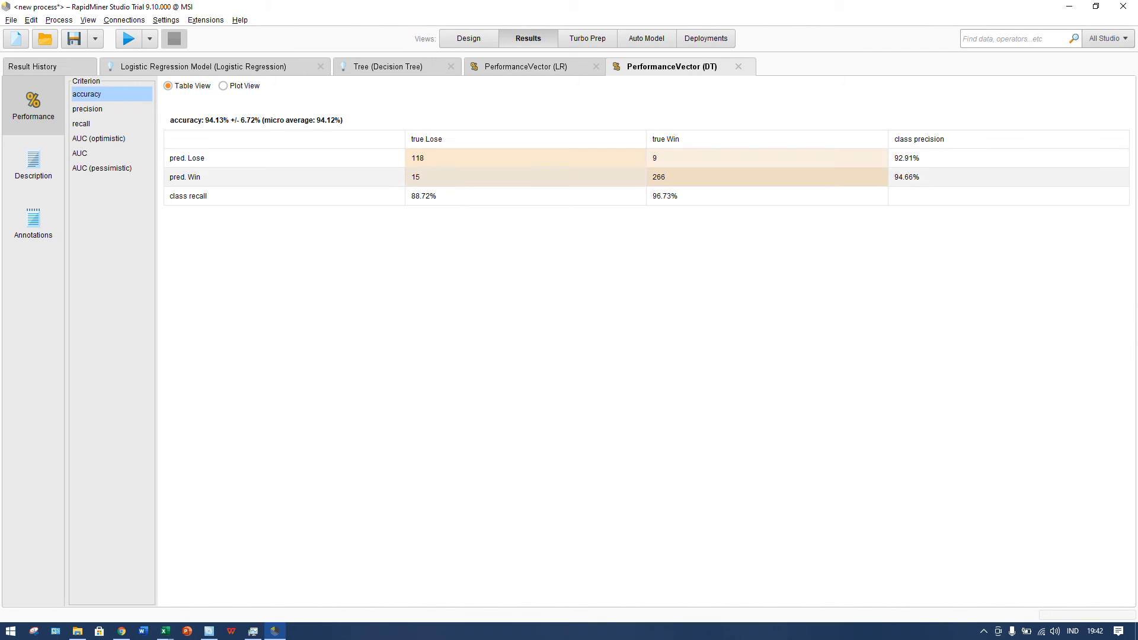
pyautogui.click(446, 178)
pyautogui.click(684, 161)
# Step: Delete both Weight by Chi Squared Statistic operators from the process
pyautogui.click(468, 38)
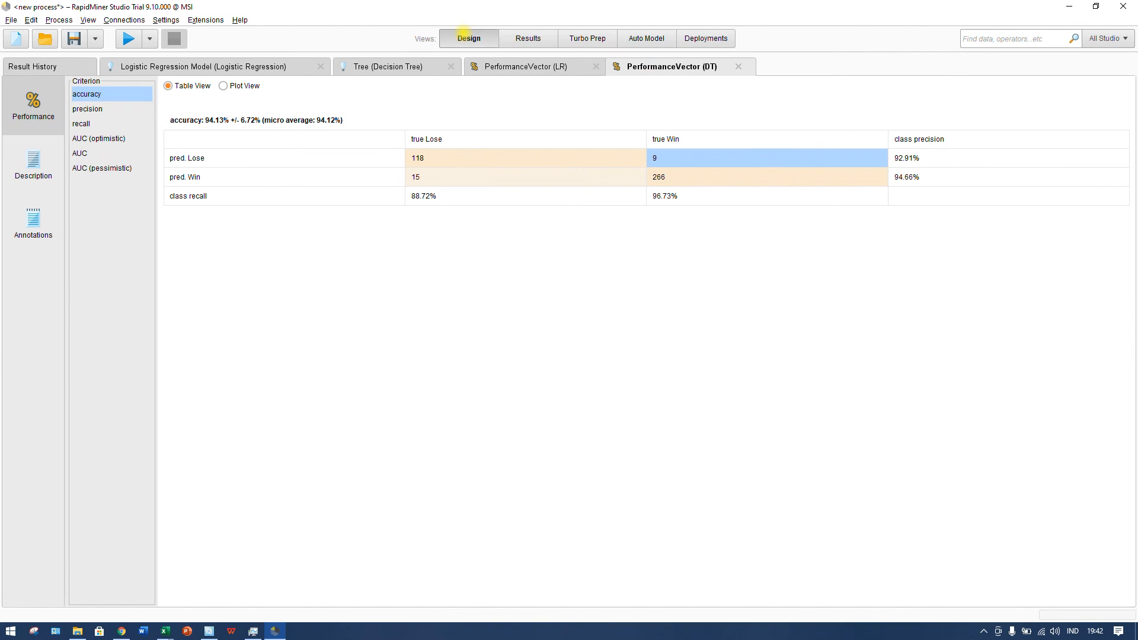
pyautogui.click(462, 268)
pyautogui.press('Delete')
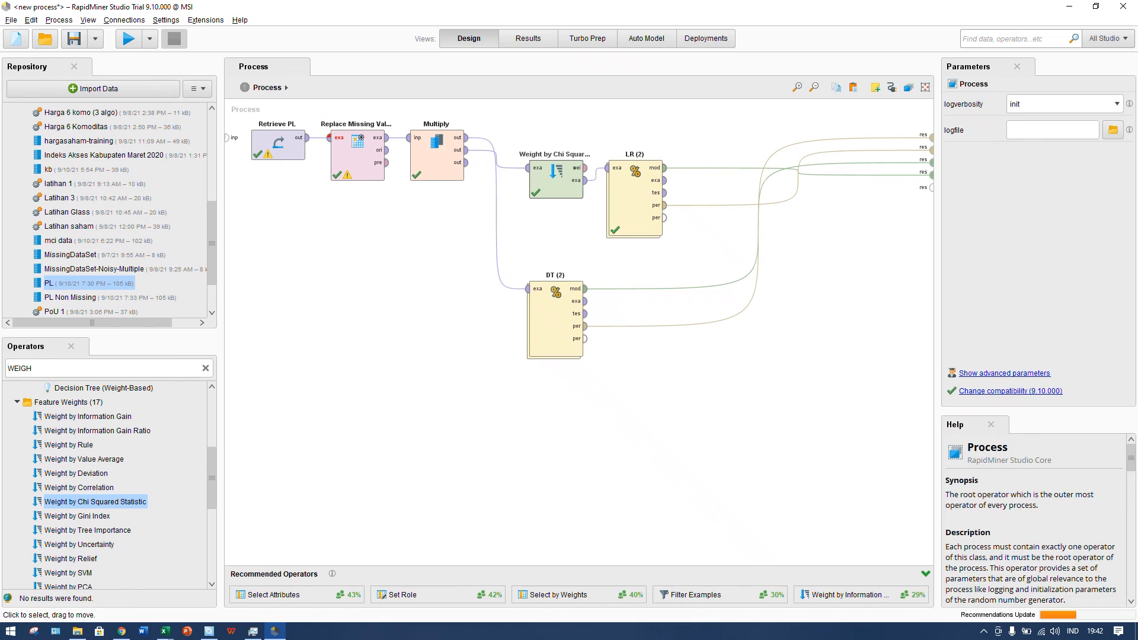
pyautogui.click(556, 177)
pyautogui.press('Delete')
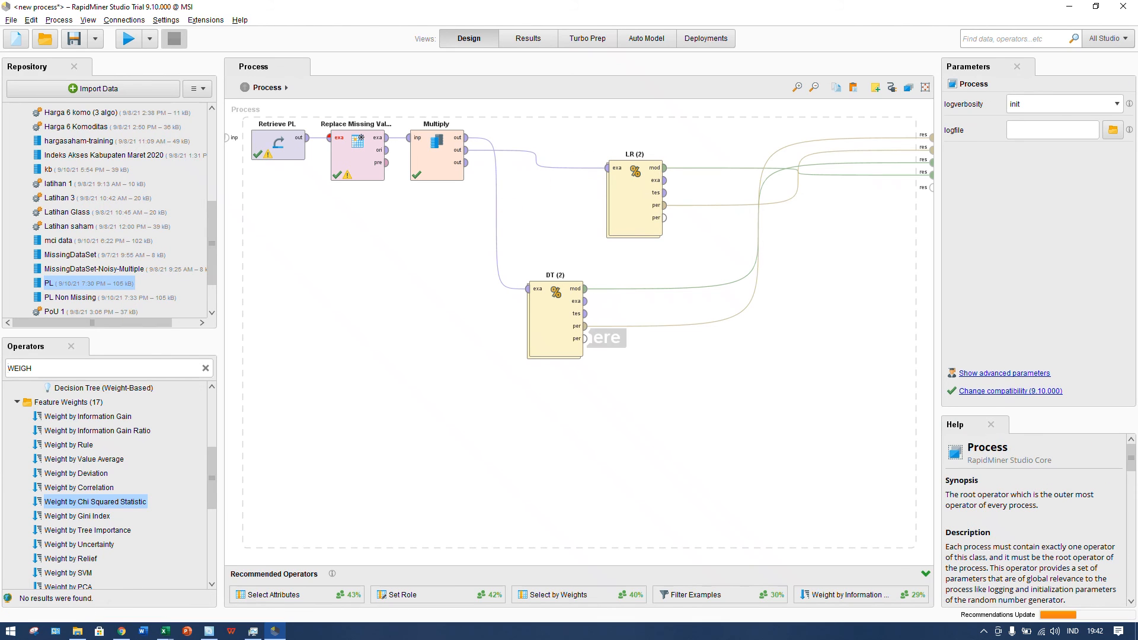
# Step: Insert a Weight by Information Gain operator ahead of each of the DT and LR validations and run the process
pyautogui.moveTo(87, 417); pyautogui.dragTo(468, 268)
pyautogui.moveTo(77, 417); pyautogui.dragTo(534, 167)
pyautogui.click(129, 38)
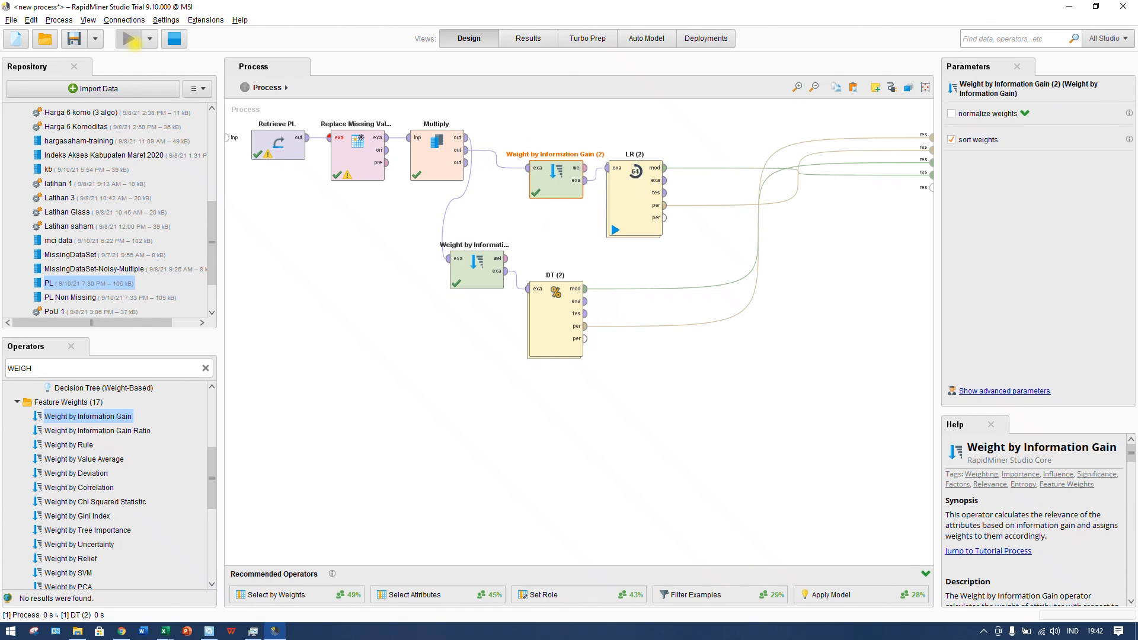
# Step: Check the LR and DT accuracy tables, close both performance results, and view the Logistic Regression and Decision Tree models
pyautogui.click(517, 66)
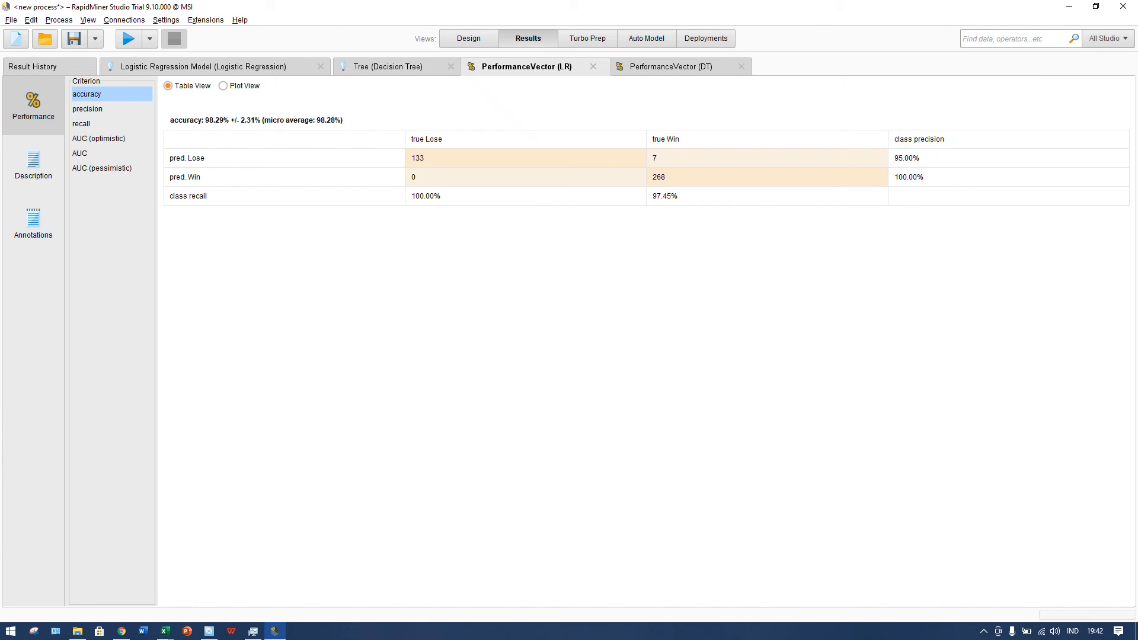
pyautogui.click(663, 67)
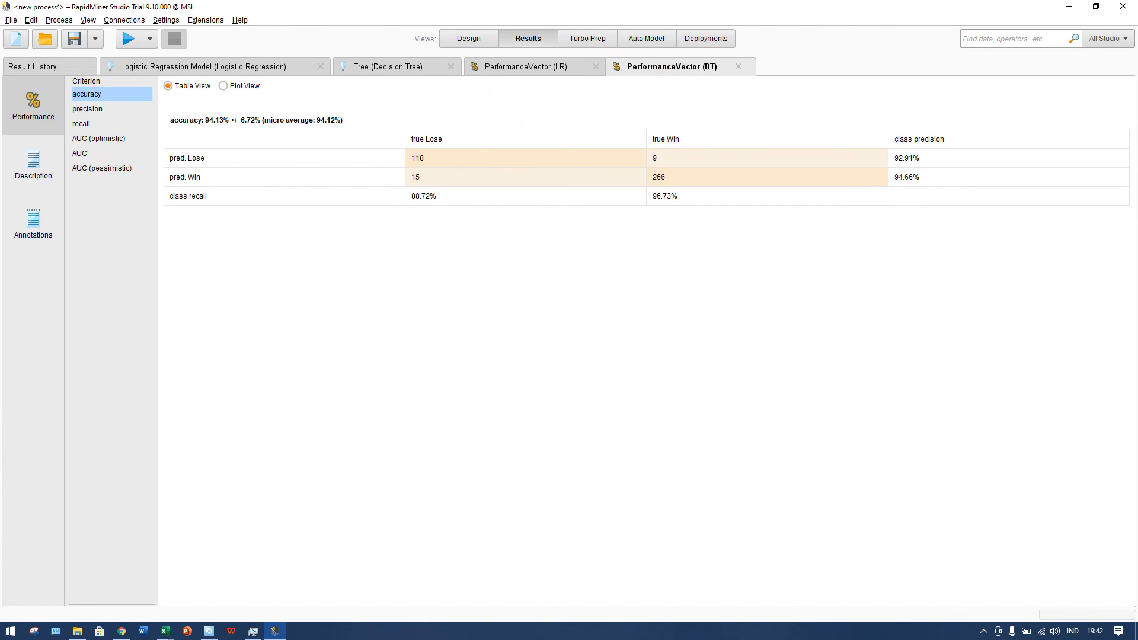
pyautogui.click(596, 66)
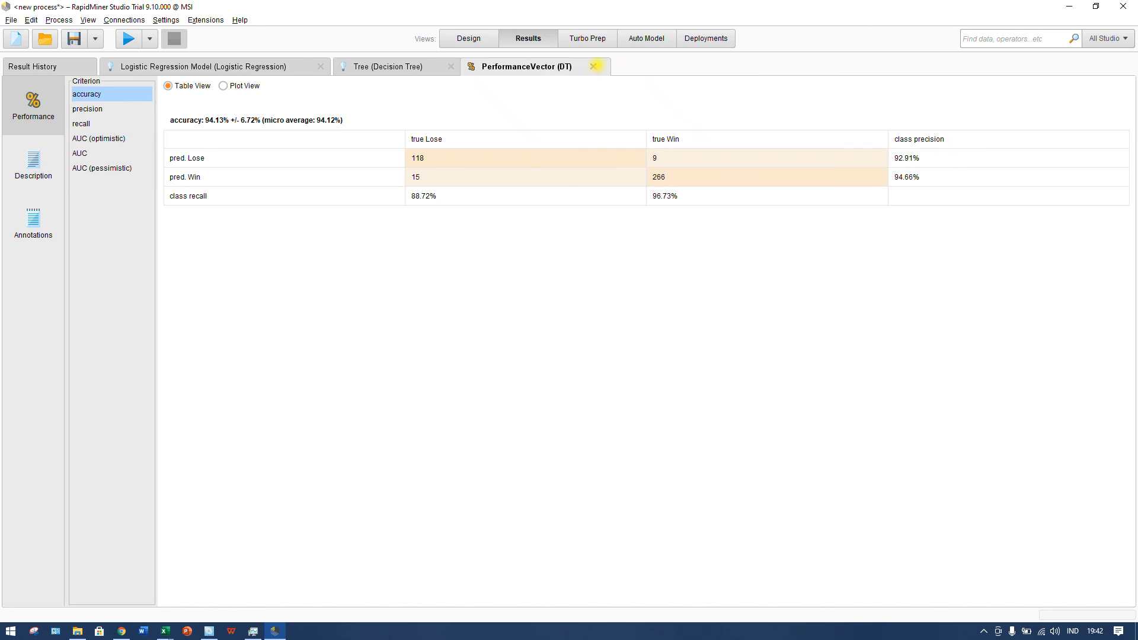
pyautogui.click(593, 67)
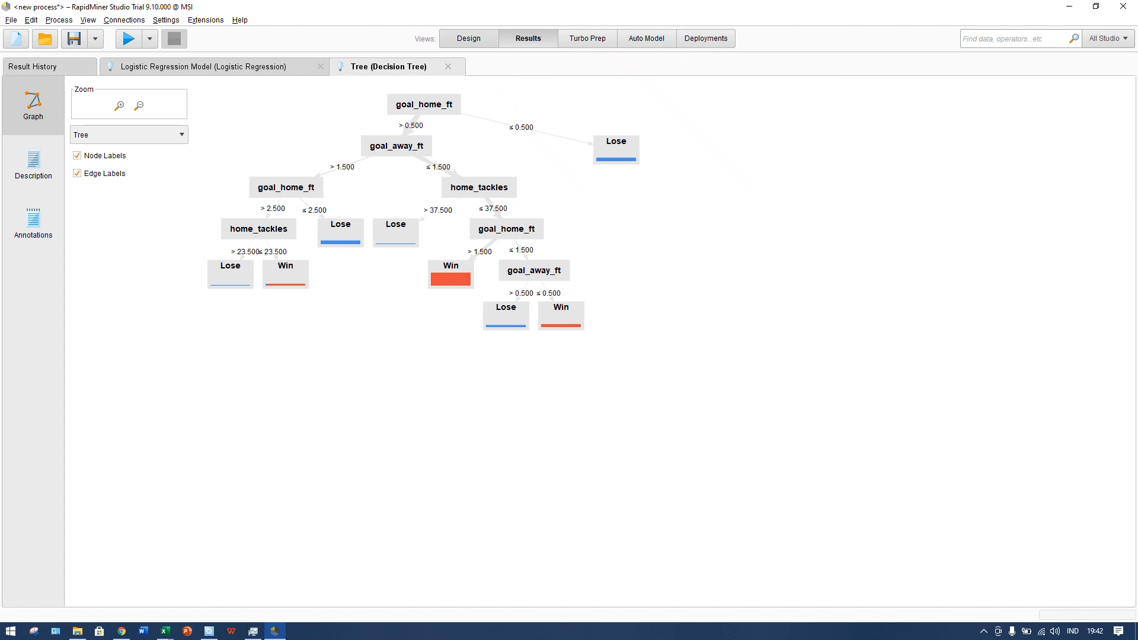
pyautogui.click(225, 68)
pyautogui.click(394, 65)
# Step: Delete both Weight by Information Gain operators from the process
pyautogui.click(468, 38)
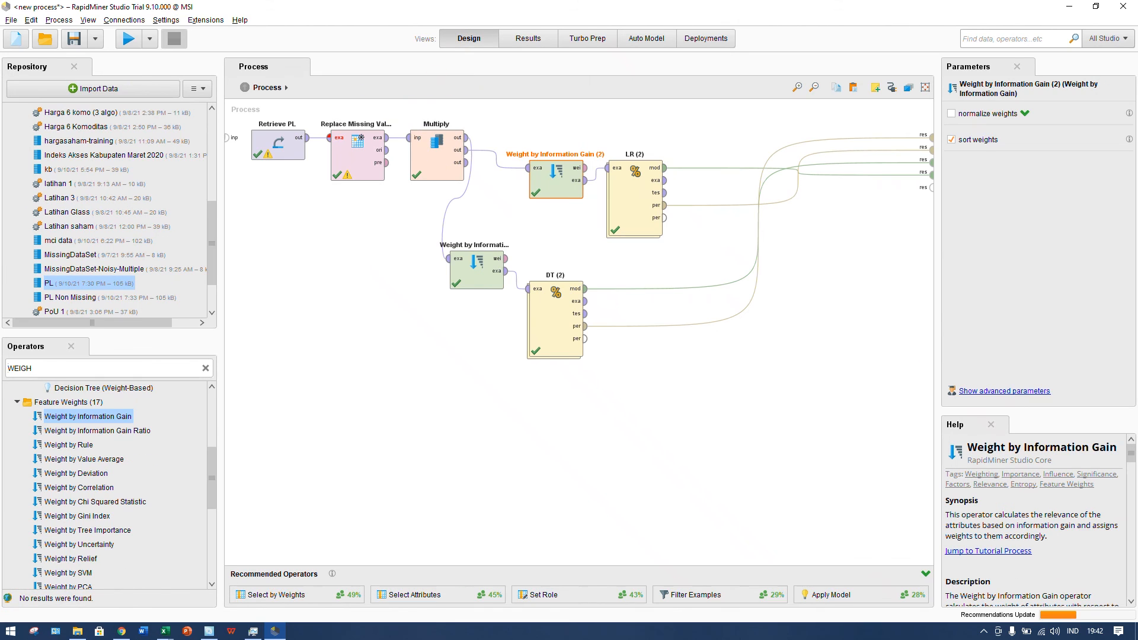
pyautogui.click(363, 266)
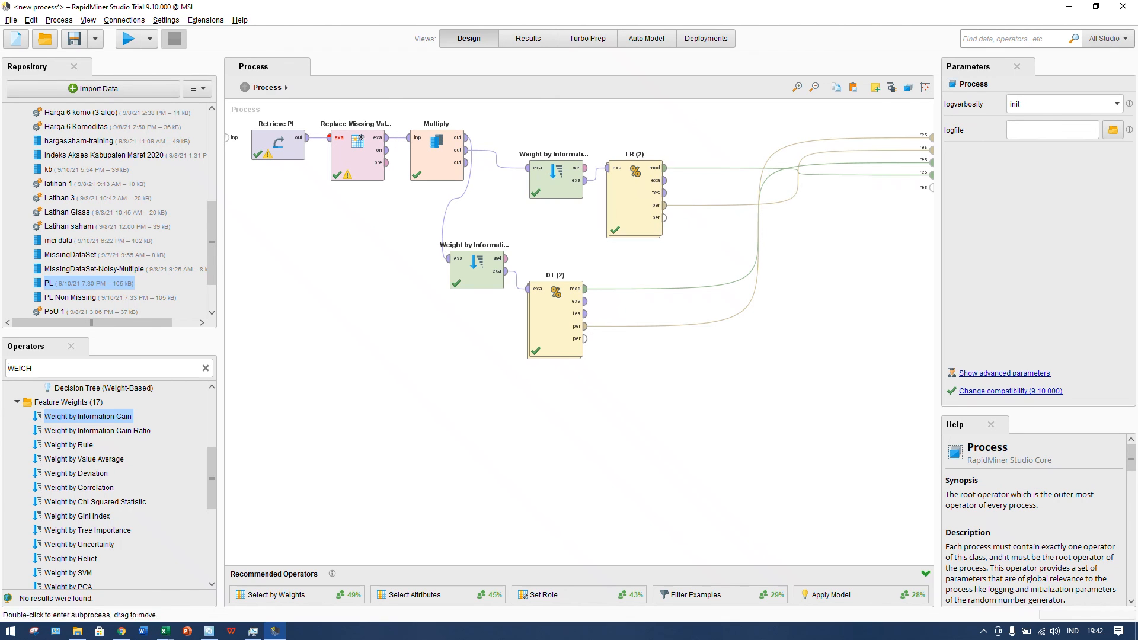
pyautogui.click(543, 191)
pyautogui.press('Delete')
pyautogui.click(475, 273)
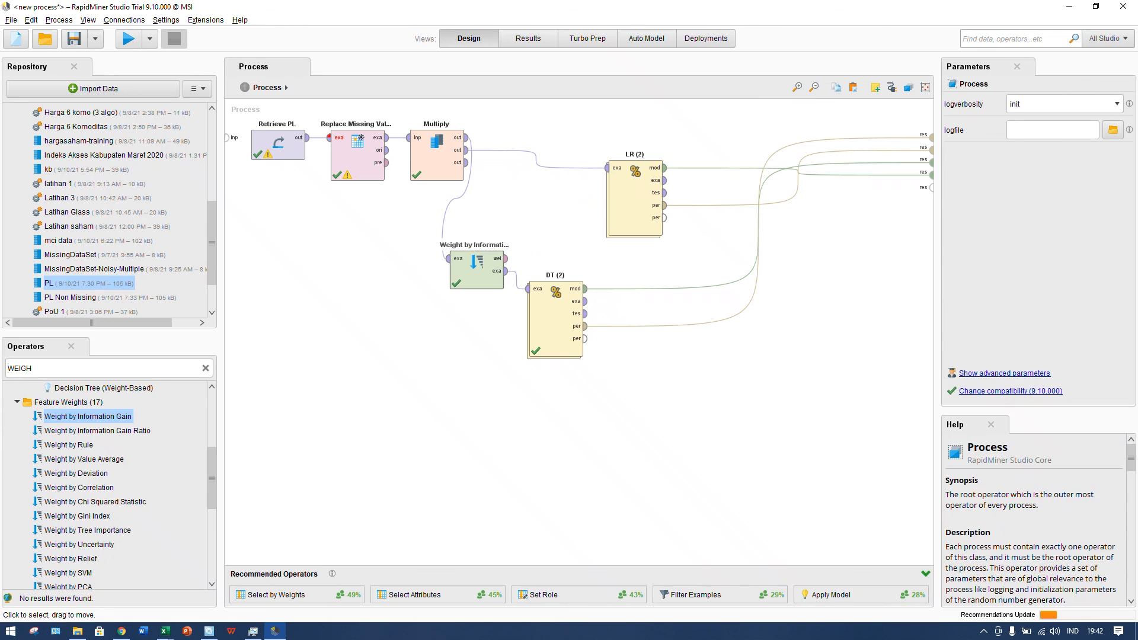
pyautogui.press('Delete')
# Step: Move the LR and DT validations closer to the Multiply operator, with LR aligned above DT
pyautogui.moveTo(644, 197); pyautogui.dragTo(604, 166)
pyautogui.moveTo(570, 300); pyautogui.dragTo(610, 270)
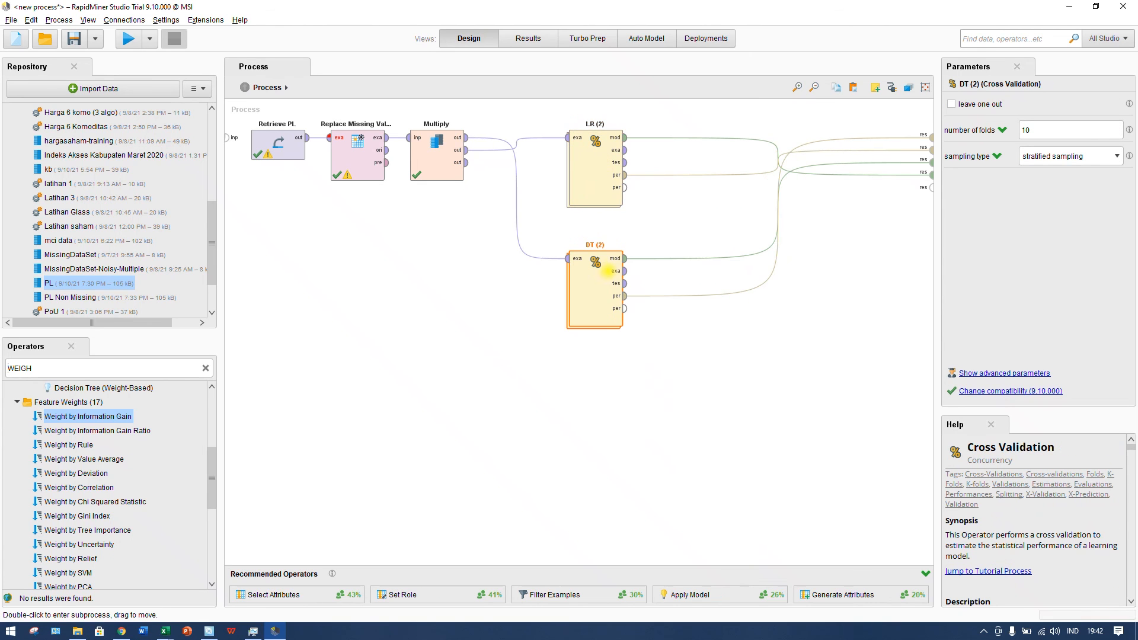
pyautogui.click(593, 181)
pyautogui.click(635, 208)
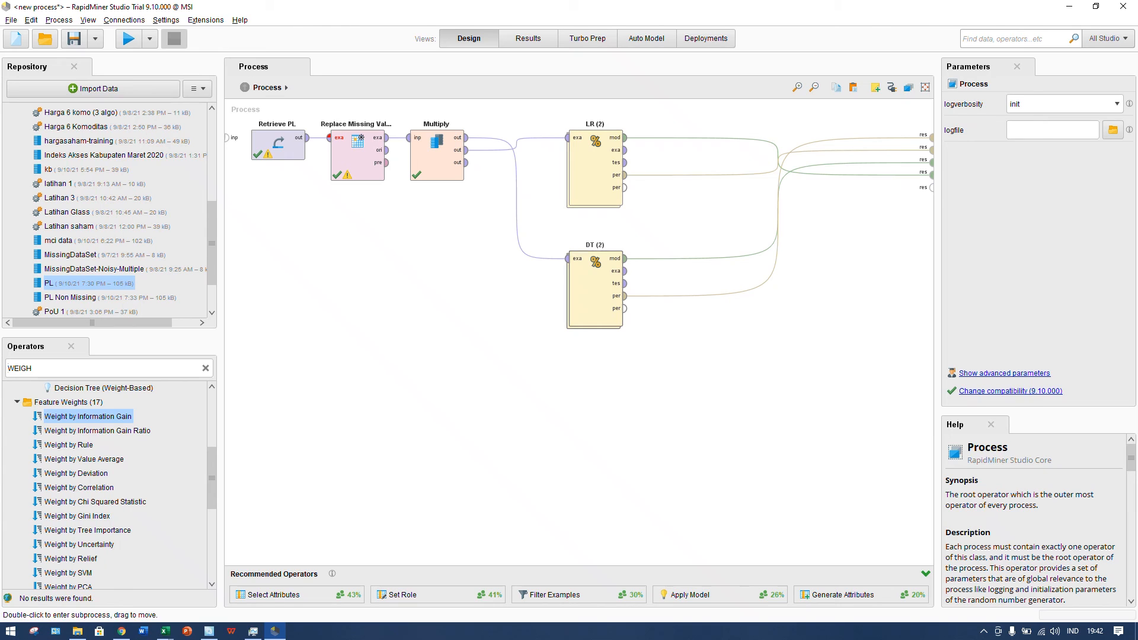
pyautogui.click(595, 293)
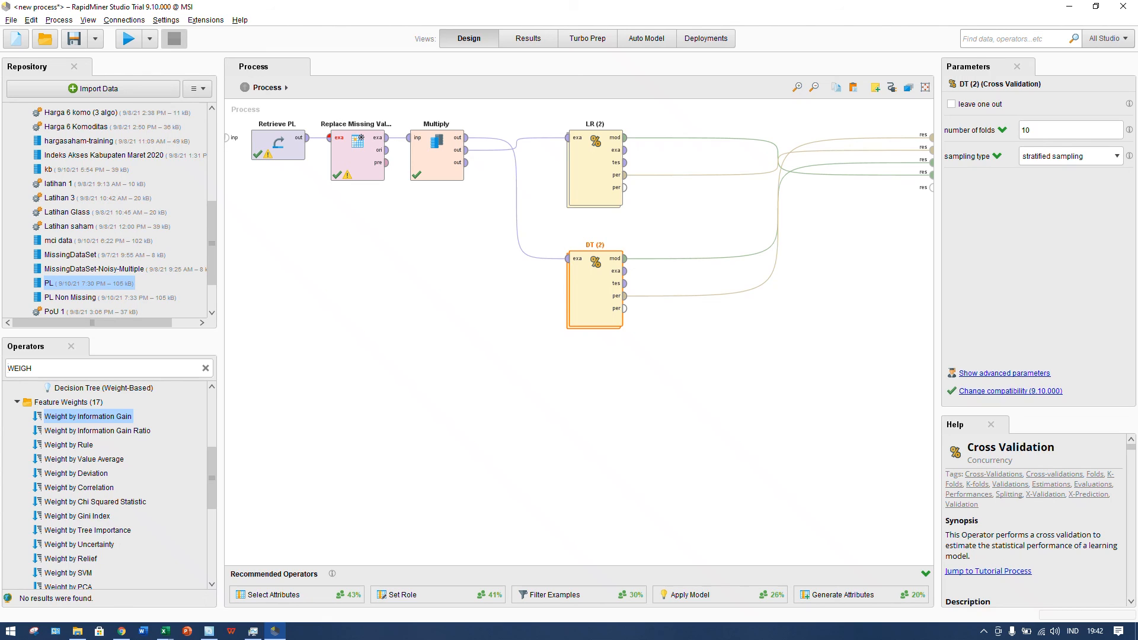
pyautogui.click(529, 38)
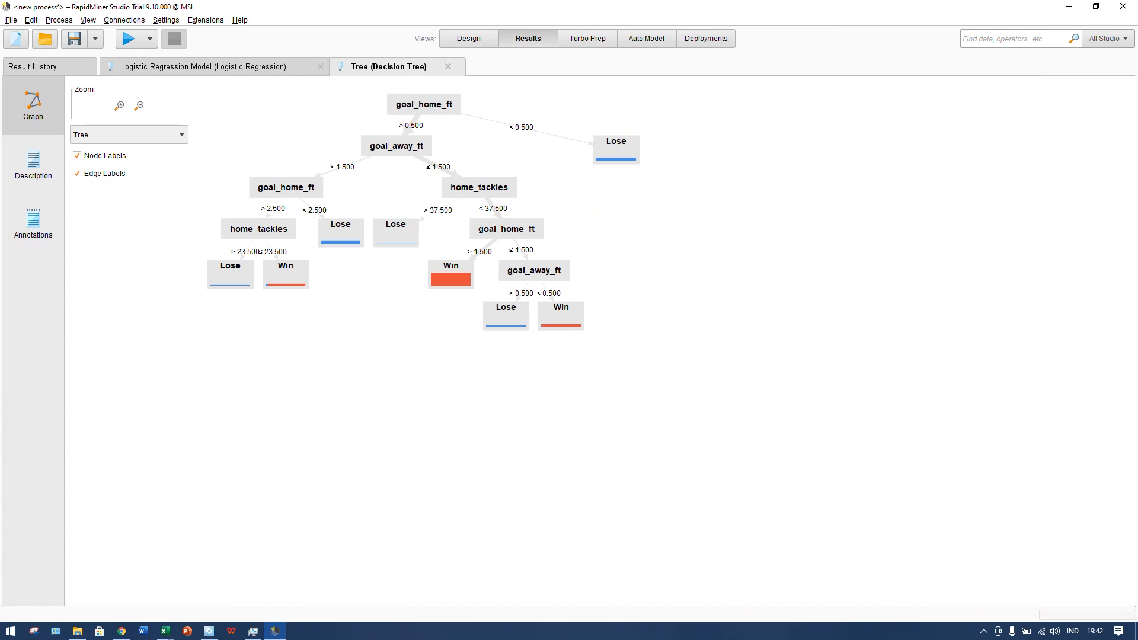
pyautogui.click(469, 38)
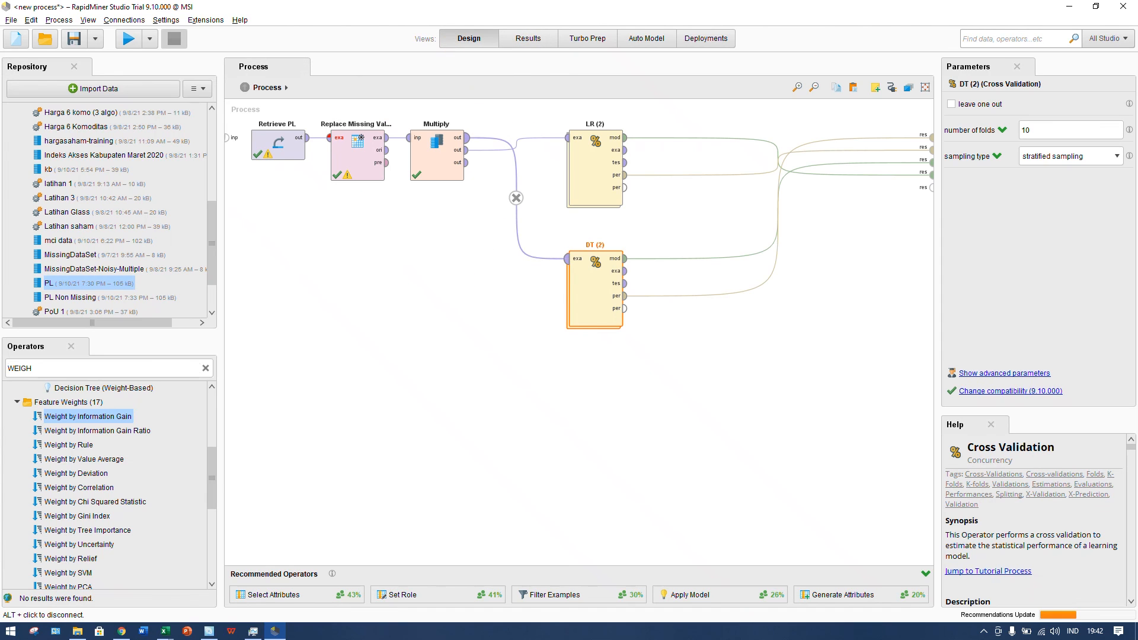
pyautogui.click(529, 38)
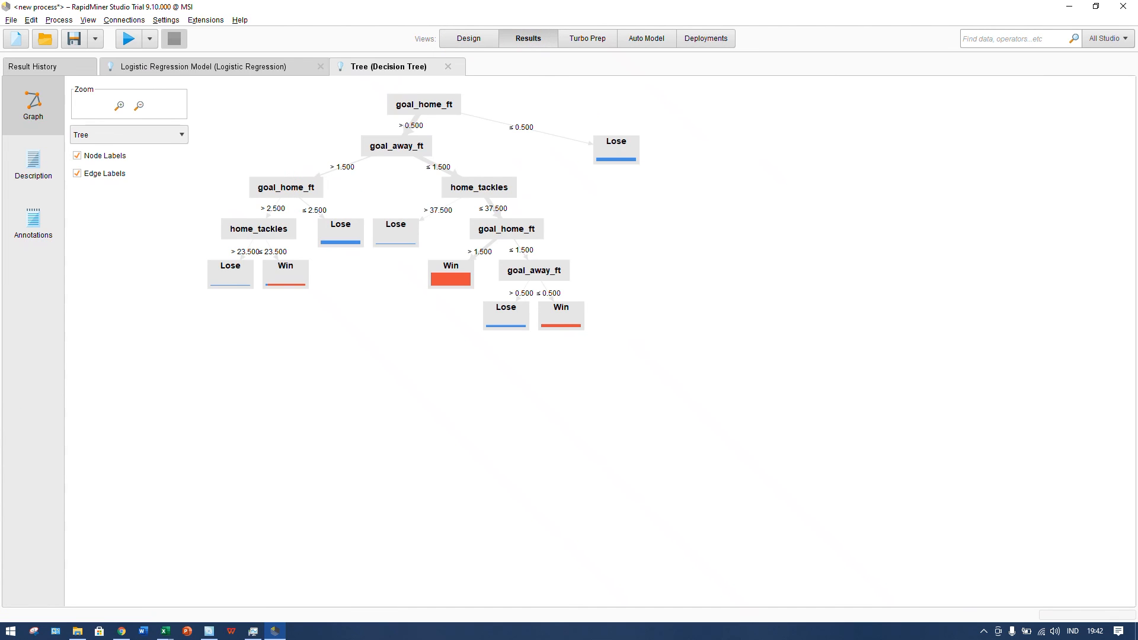
pyautogui.click(469, 38)
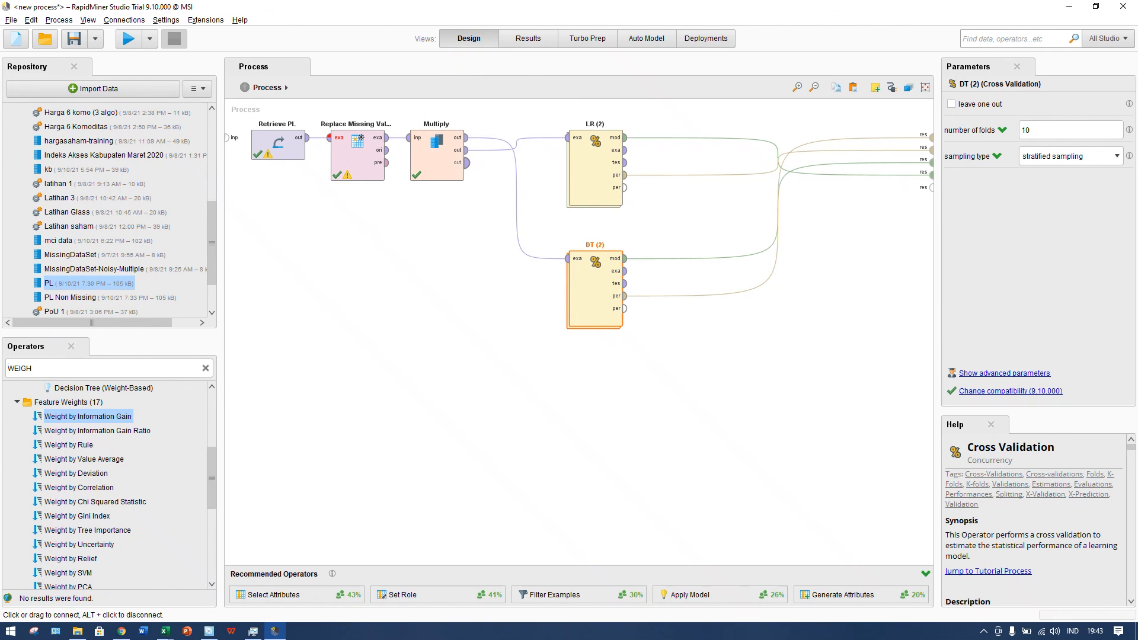
# Step: Connect Multiply's third output to the free process result port and run the process
pyautogui.click(466, 163)
pyautogui.click(932, 187)
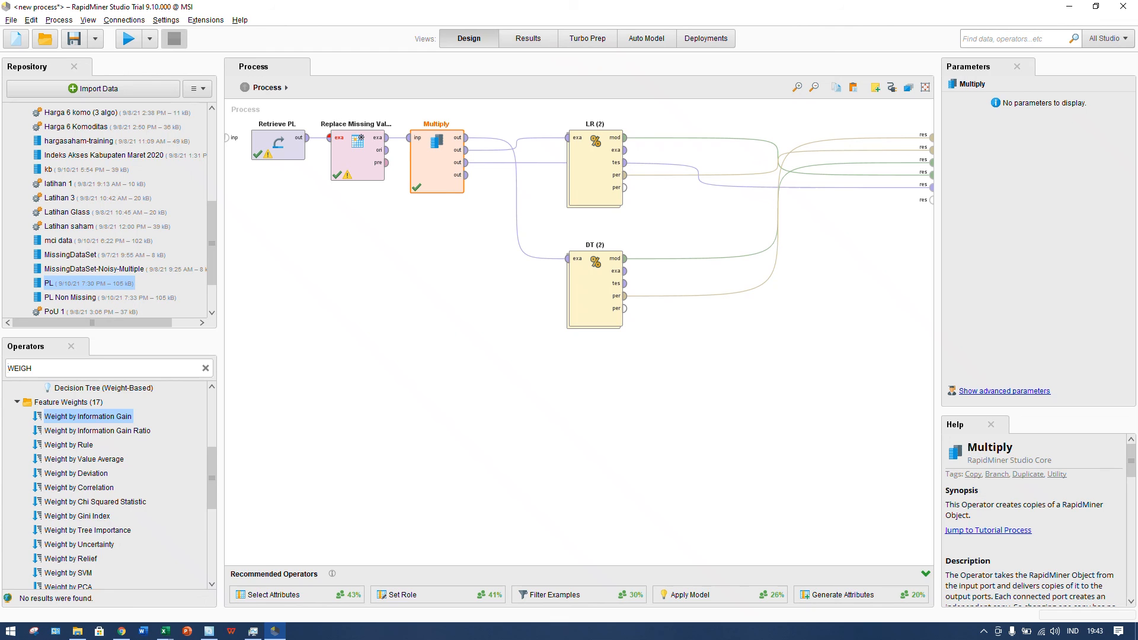
pyautogui.click(129, 38)
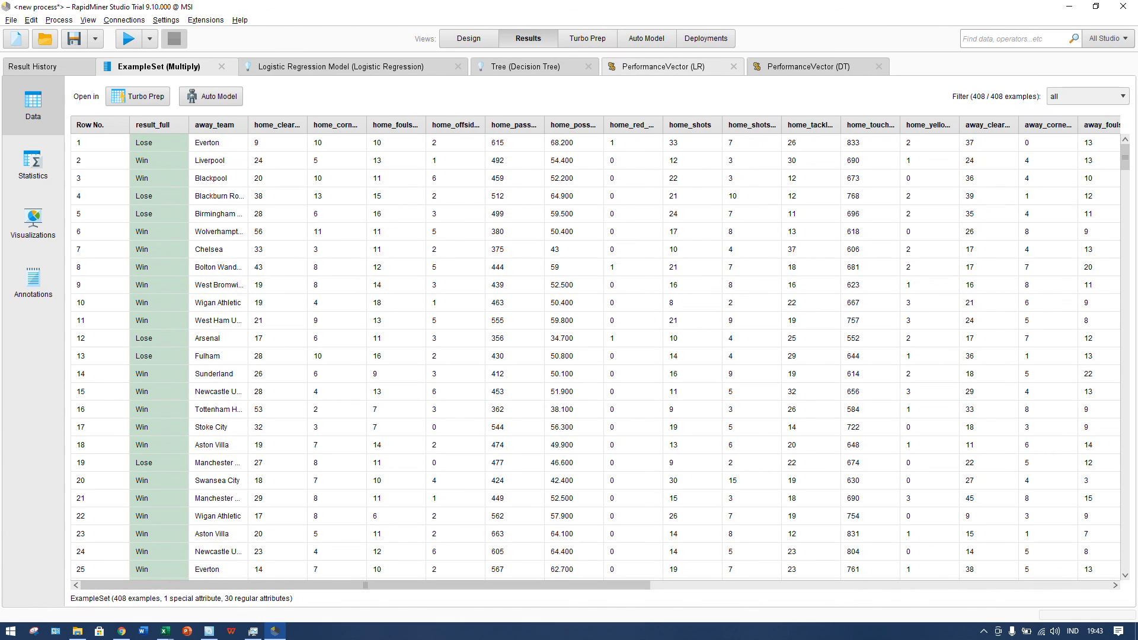
# Step: Review the LR and DT accuracy tables, the Decision Tree graph, the Logistic Regression model and the Multiply example set
pyautogui.click(664, 66)
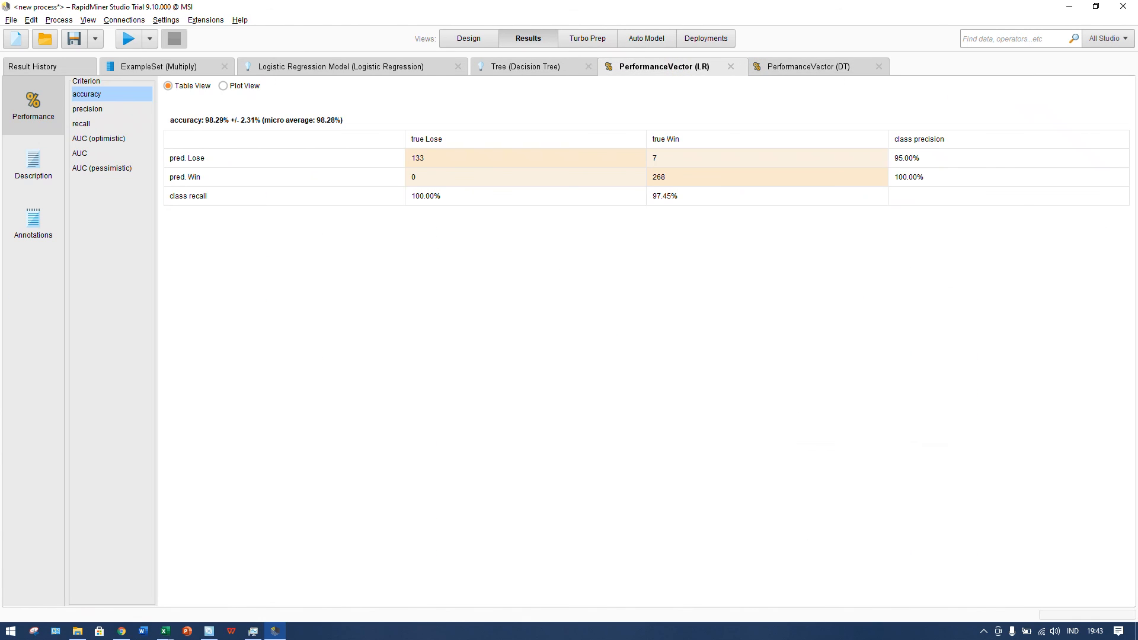
pyautogui.click(807, 67)
pyautogui.click(691, 67)
pyautogui.click(532, 68)
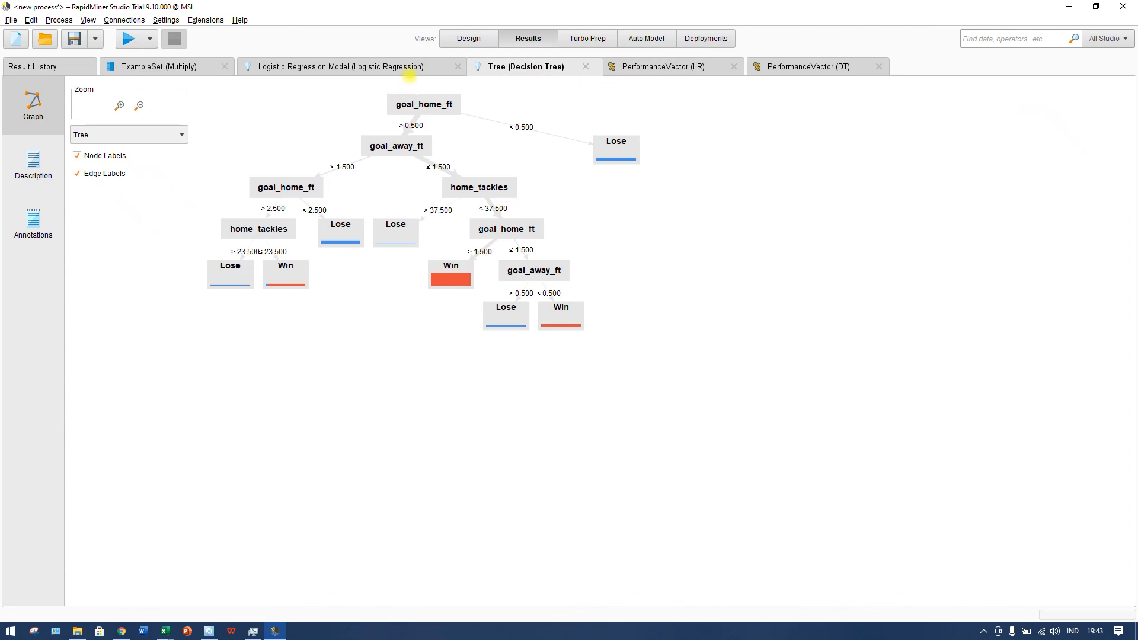
pyautogui.click(383, 67)
pyautogui.click(178, 66)
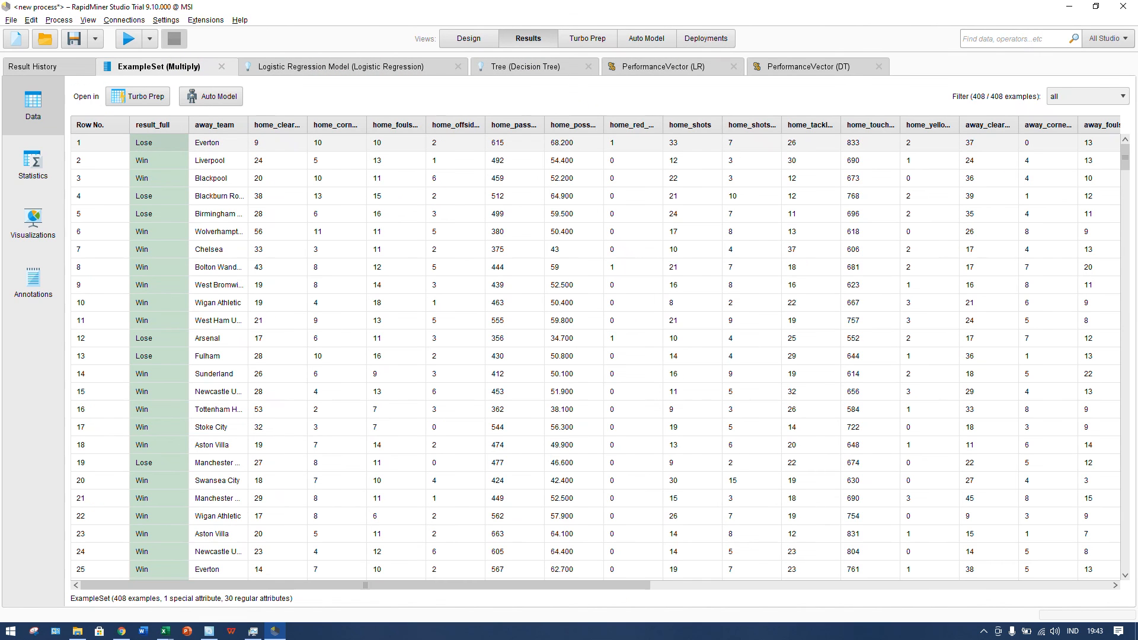